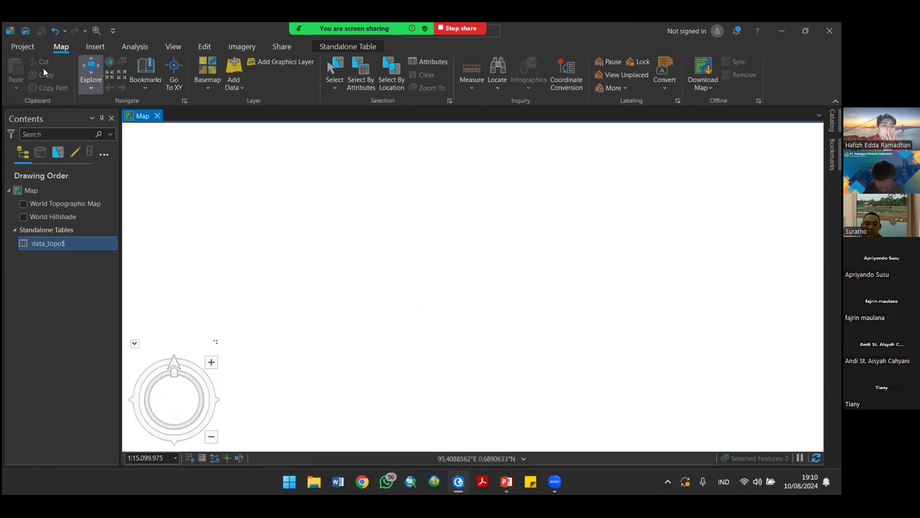
Step: Start adding data to the map and browse Documents to Pelatihan GIS, data pelatihan tema tambang, georeferensing
click(236, 61)
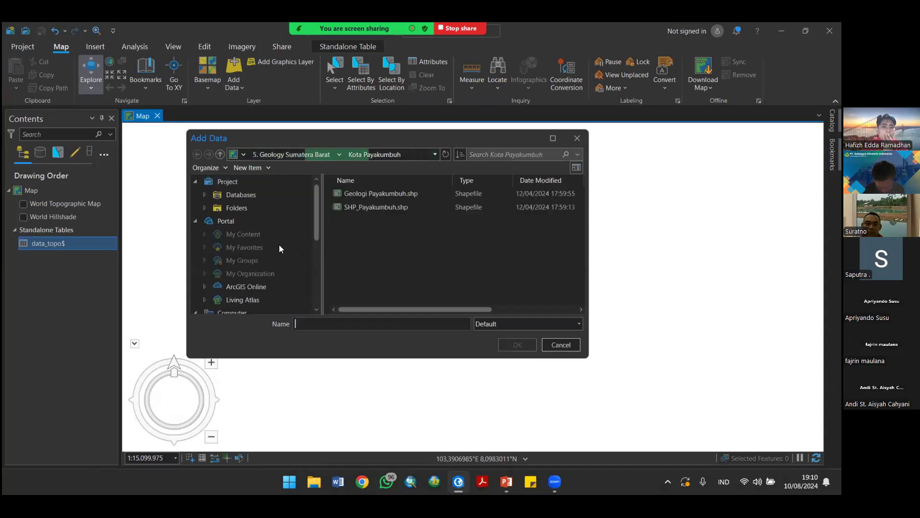
scroll(266, 248, down, 5)
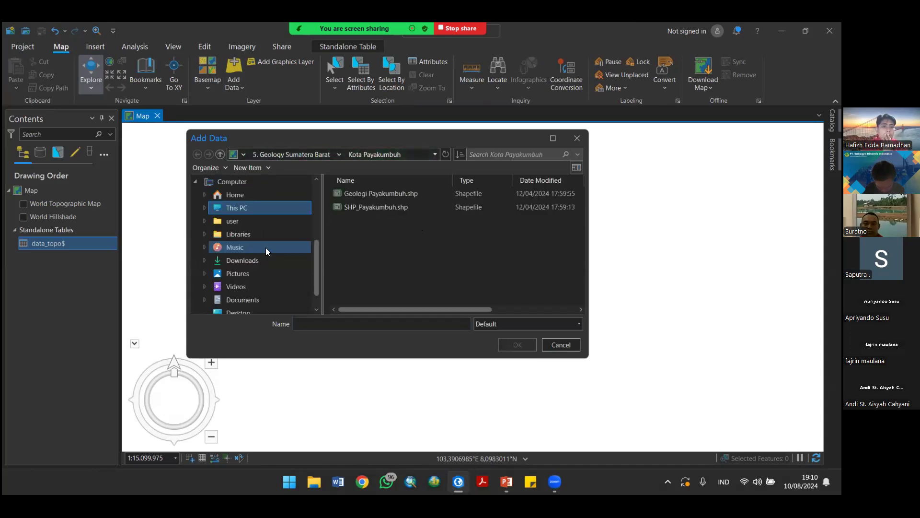
click(261, 280)
scroll(414, 227, down, 10)
click(414, 232)
double_click(415, 247)
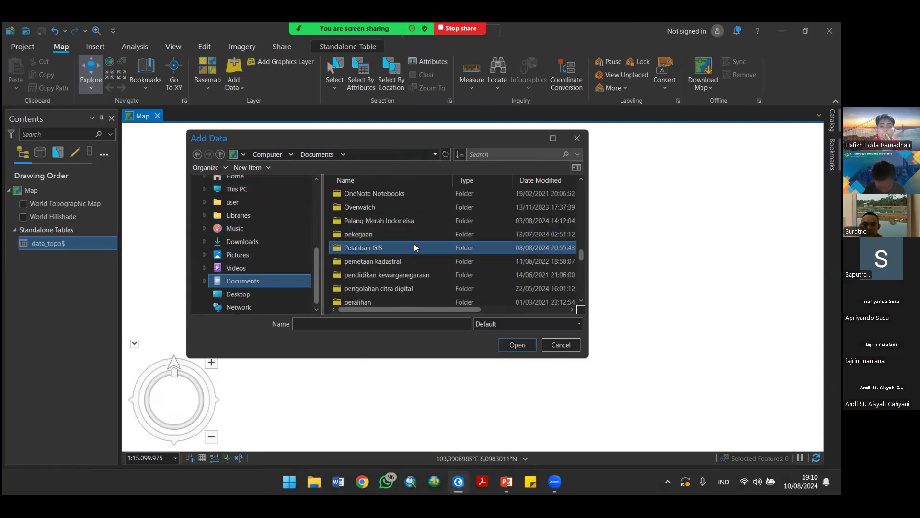
double_click(420, 249)
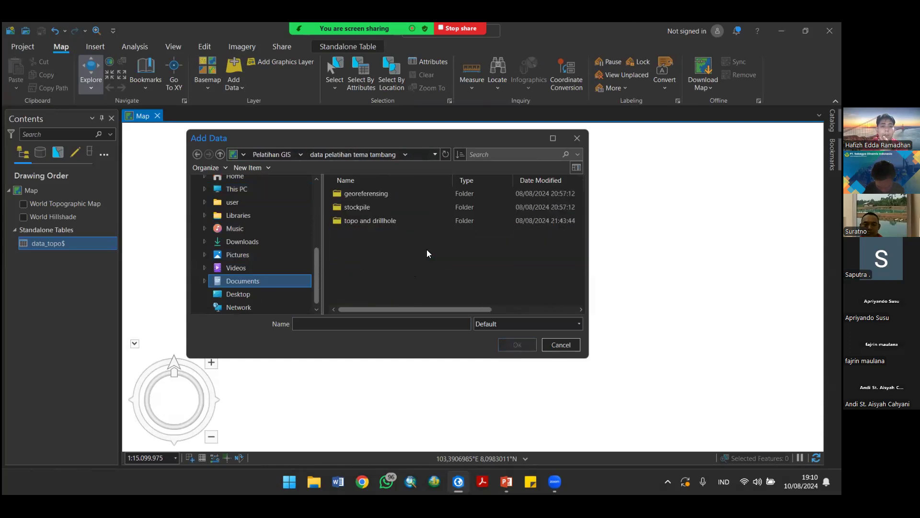
double_click(412, 192)
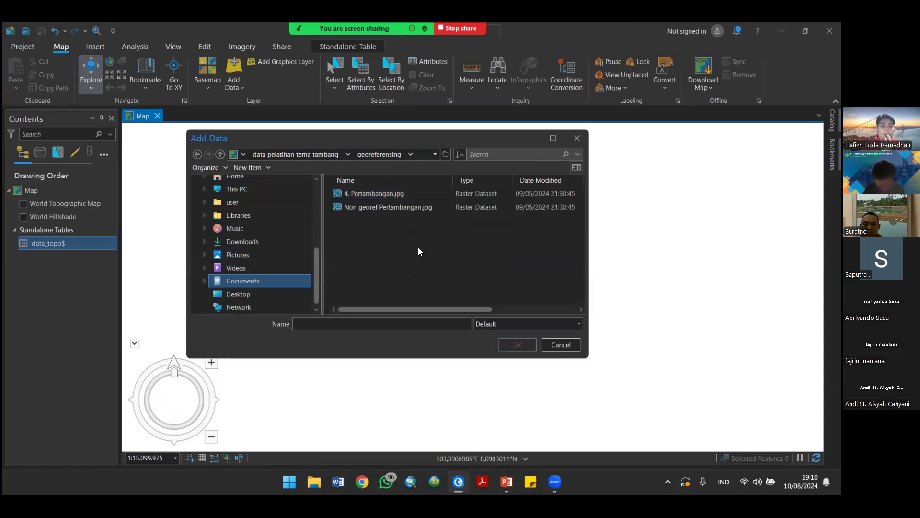
Step: Add the raster Non georef Pertambangan.jpg to the map
click(393, 208)
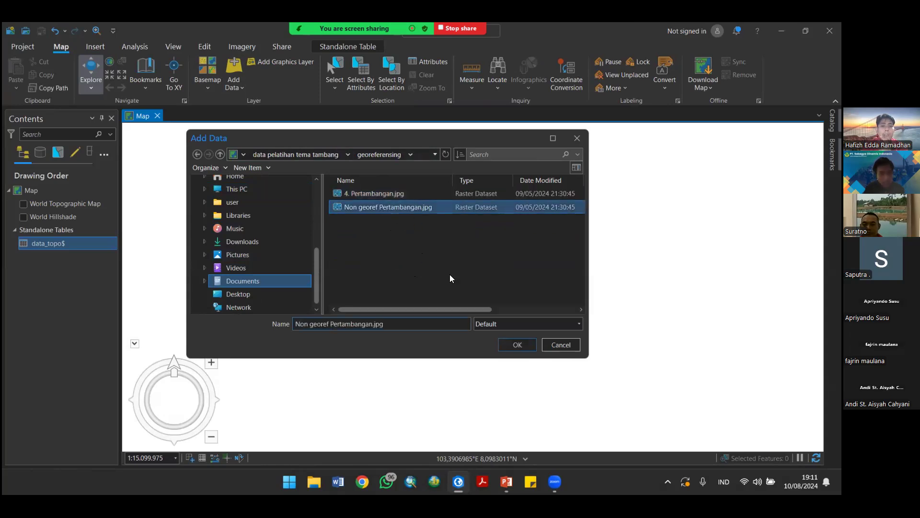
click(396, 196)
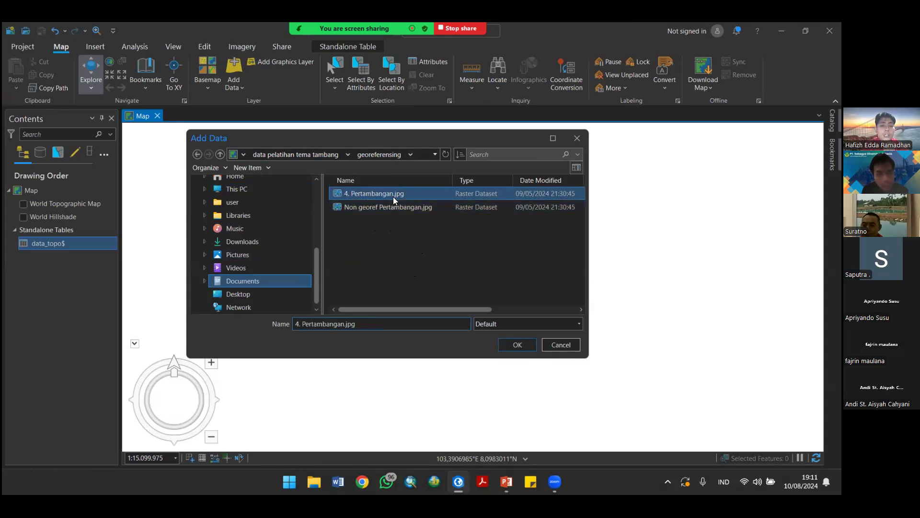
click(385, 207)
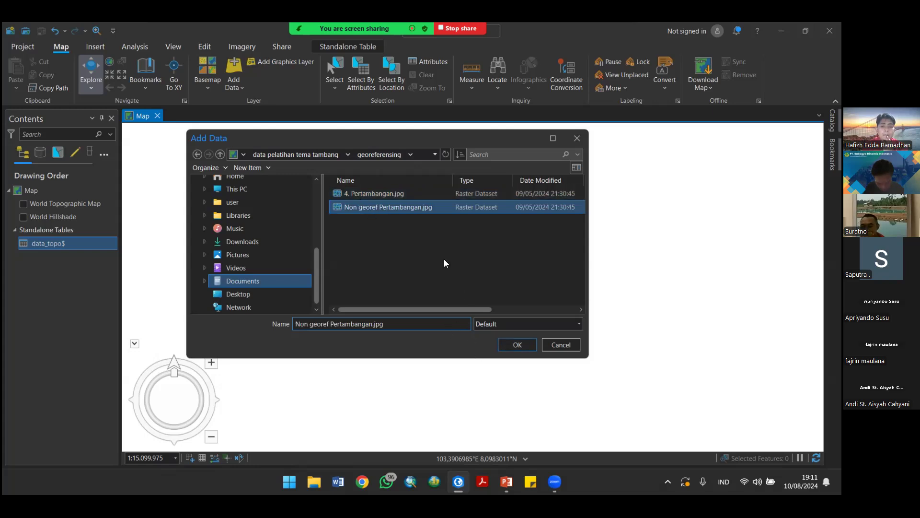
click(529, 345)
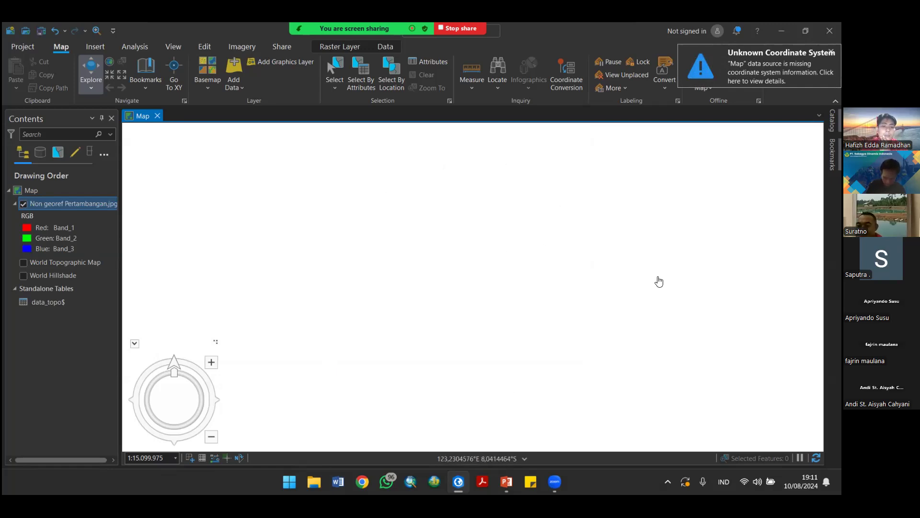
Step: Collapse the on-screen navigator and zoom the map to the Non georef Pertambangan.jpg layer
click(135, 343)
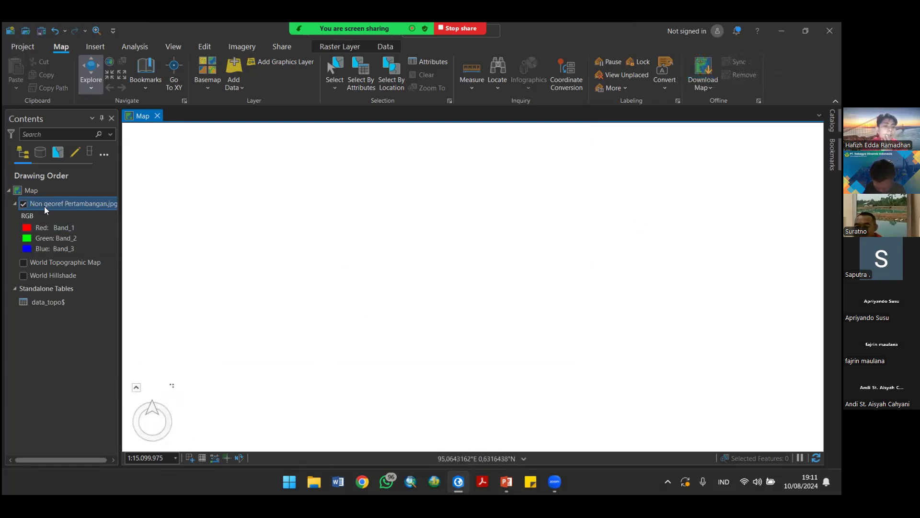
right_click(71, 202)
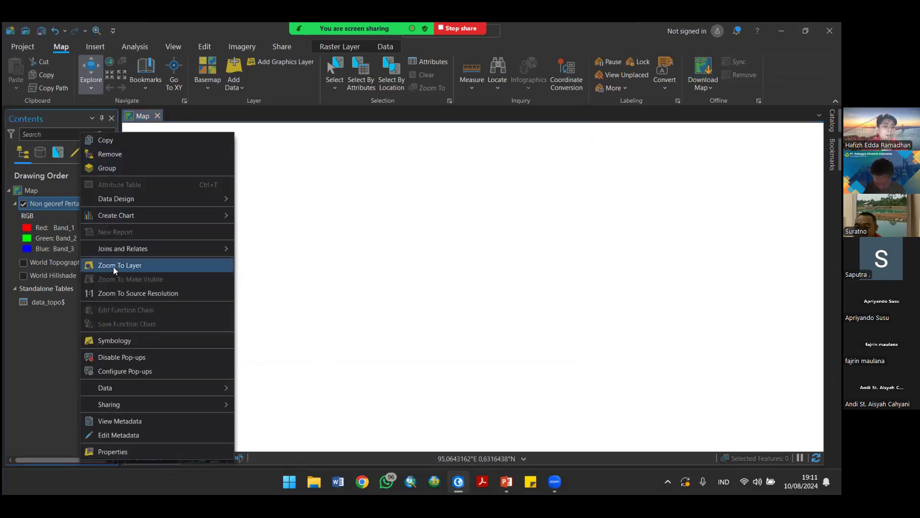
click(113, 267)
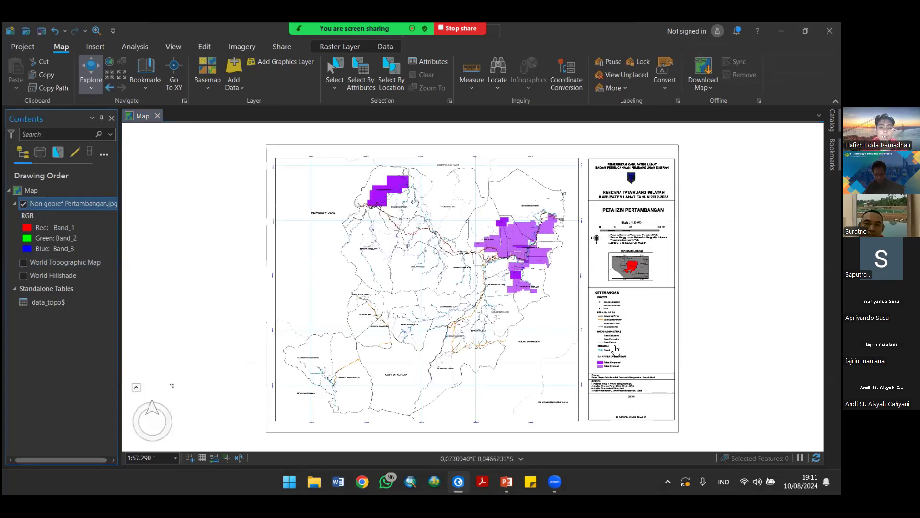
Step: Switch to the PowerPoint slide show to review the Georeferensing slide on unknown coordinate systems, and return to ArcGIS Pro
mouse_move(506, 482)
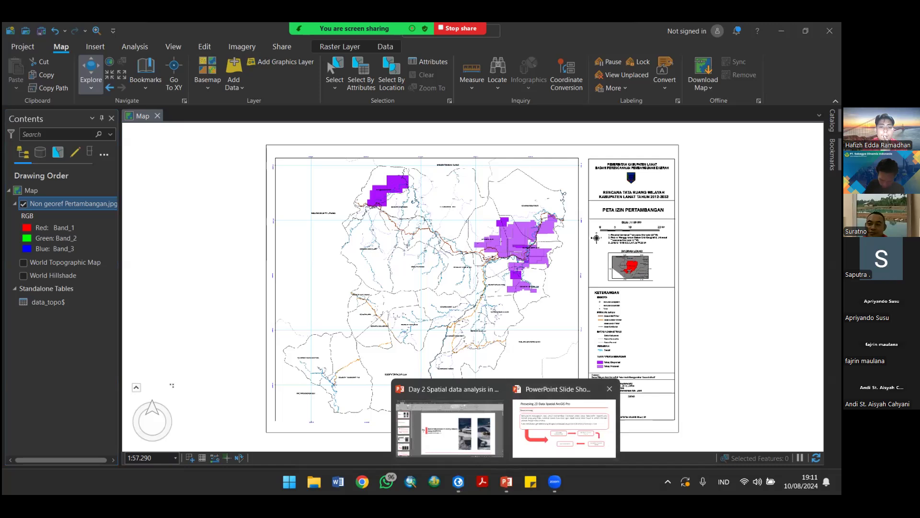
click(551, 428)
click(538, 314)
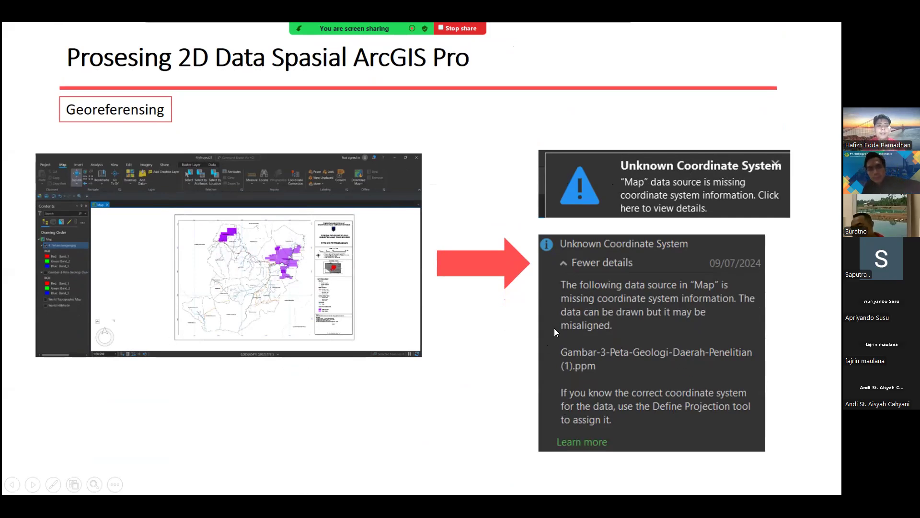
key(alt+Tab)
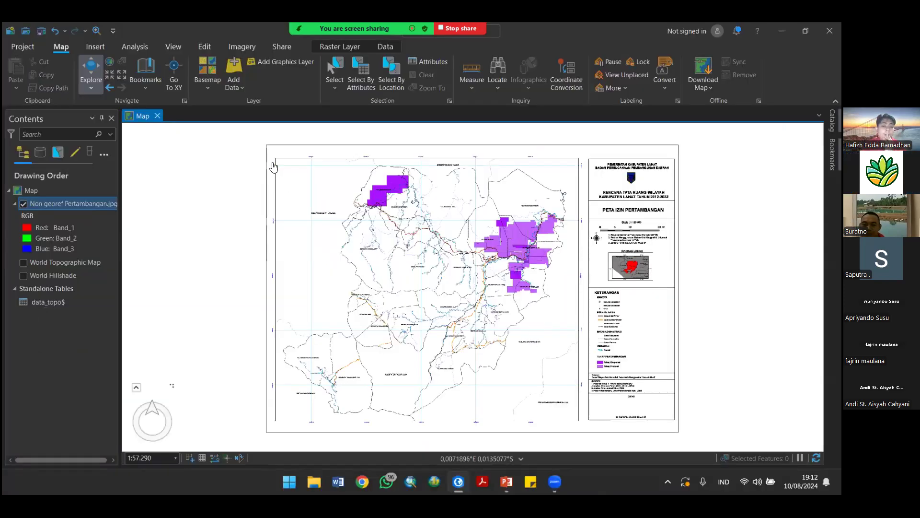
Step: Examine the coordinate labels and grid line intersections near the upper-left corner of the scanned mining map
scroll(305, 153, up, 4)
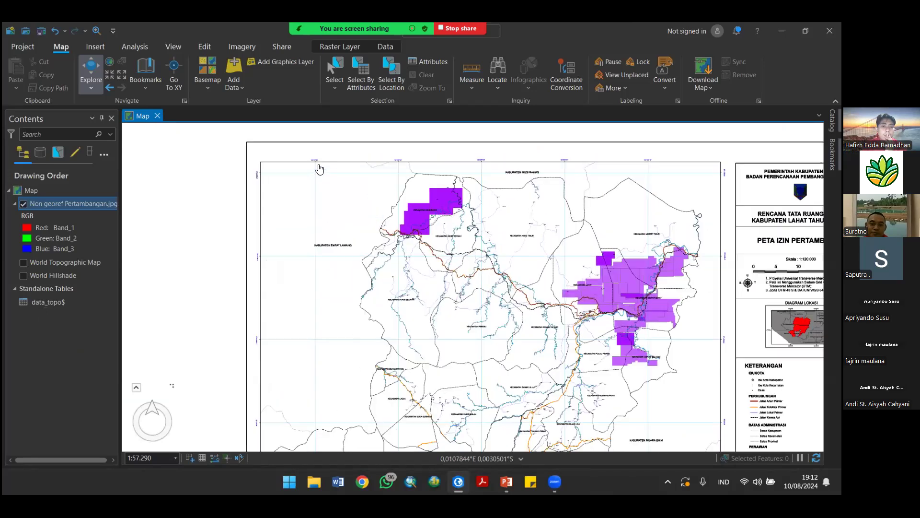
scroll(415, 220, up, 5)
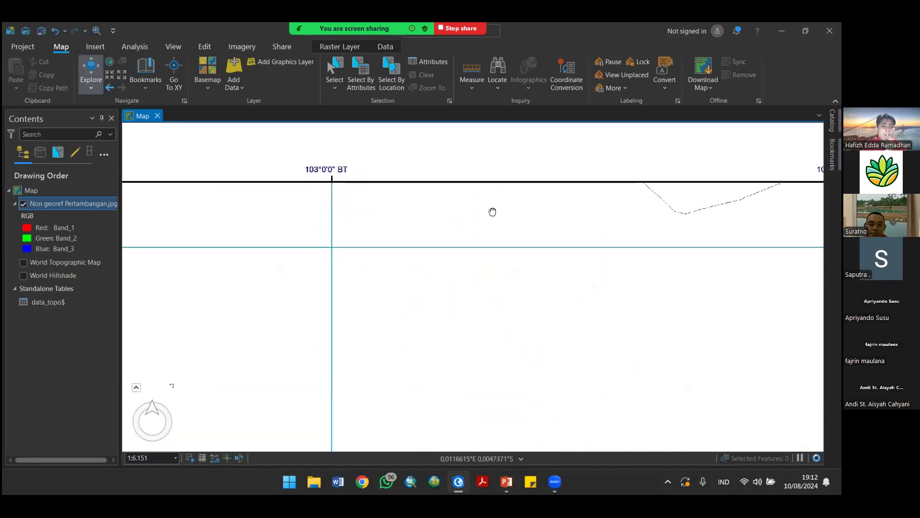
scroll(480, 229, down, 2)
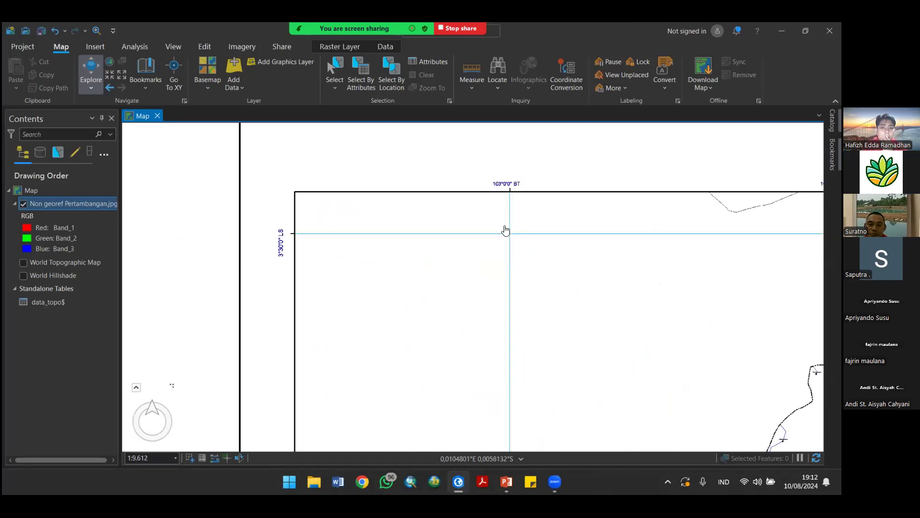
drag(513, 226, 429, 231)
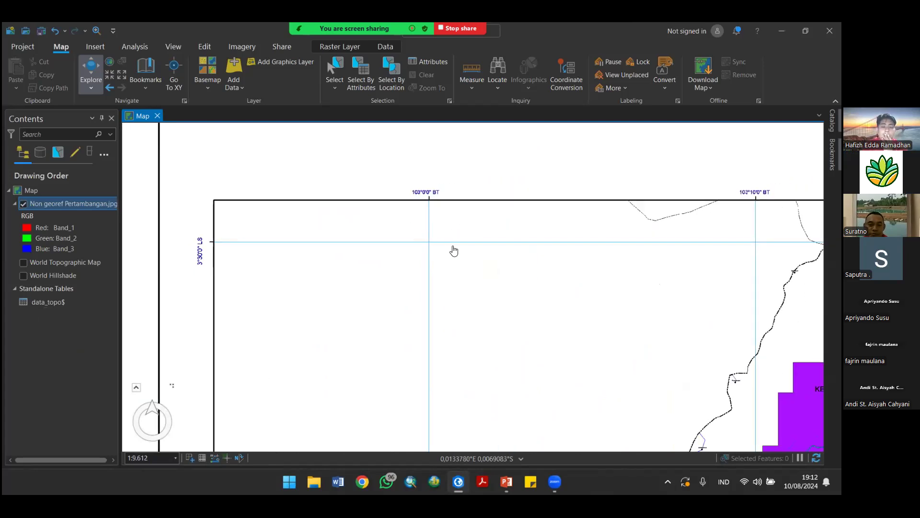
scroll(454, 250, down, 3)
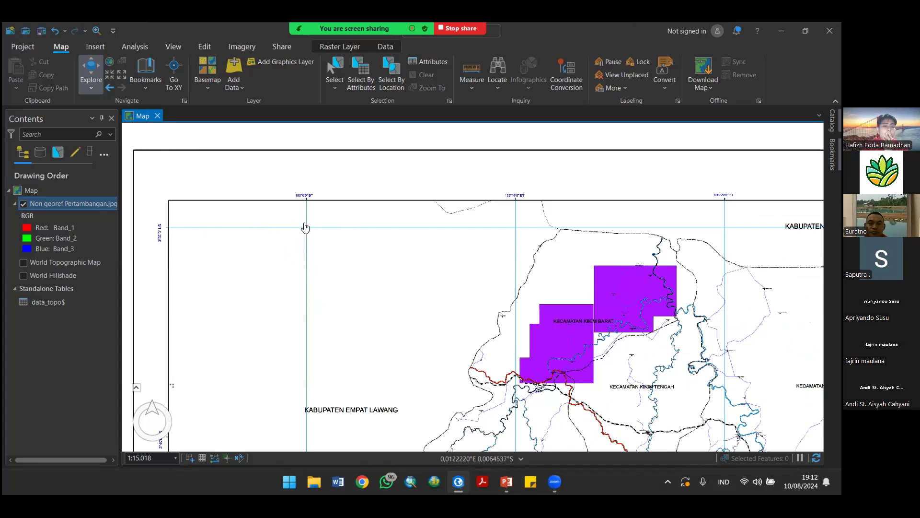
scroll(305, 227, up, 5)
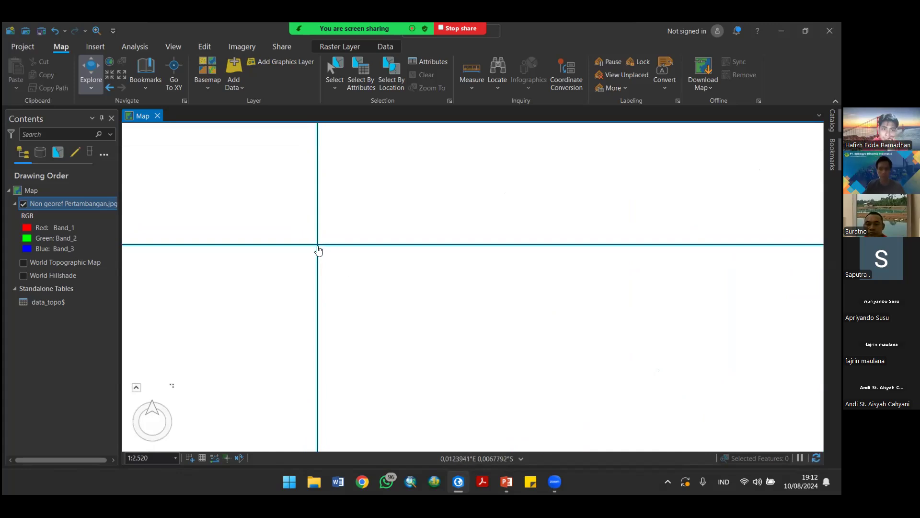
scroll(314, 241, down, 4)
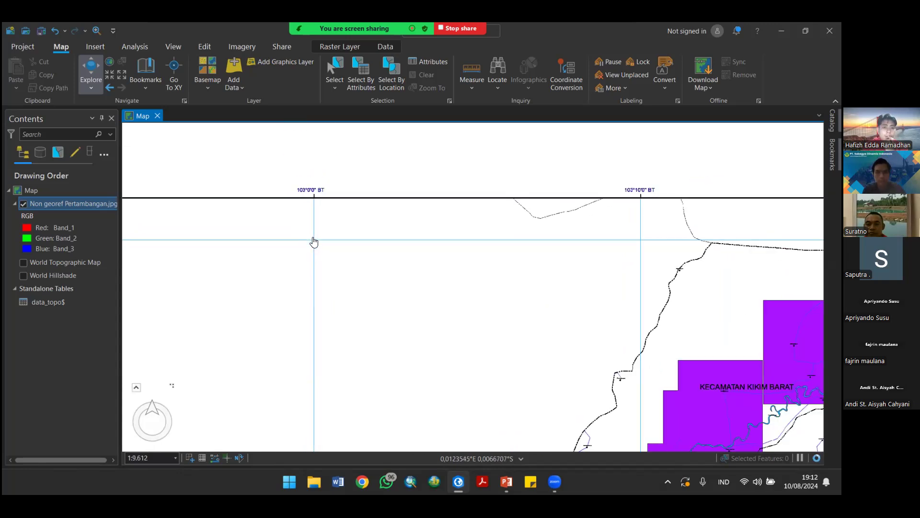
drag(575, 263, 375, 246)
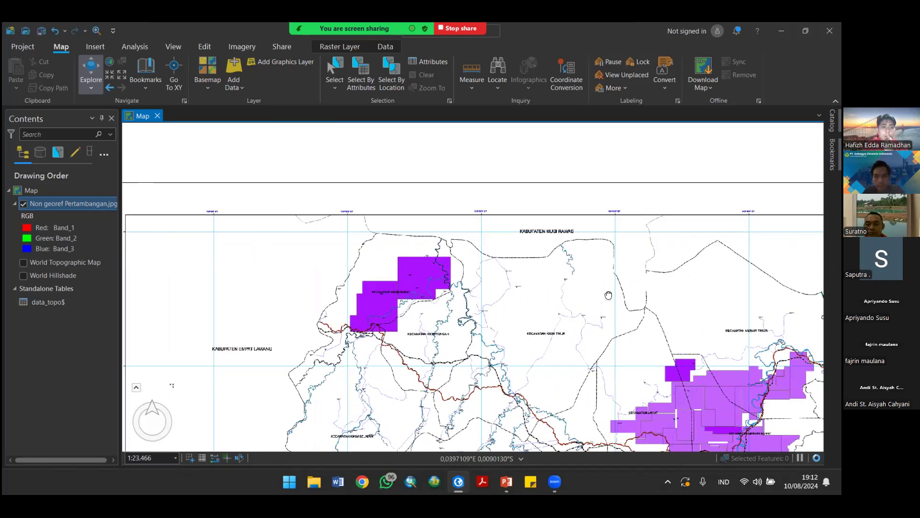
Step: Examine the scale, projection, UTM zone and datum notes in the scanned map's legend block
drag(606, 296, 352, 266)
drag(641, 307, 311, 259)
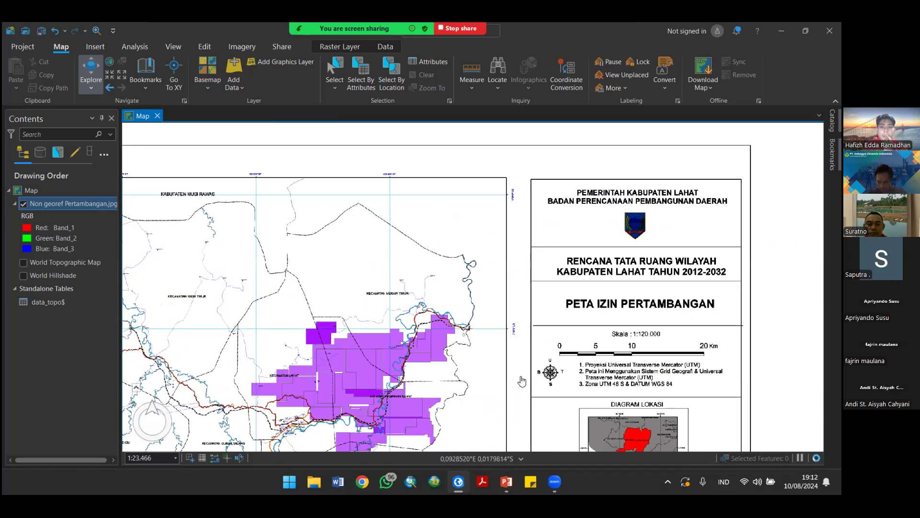
scroll(516, 375, up, 2)
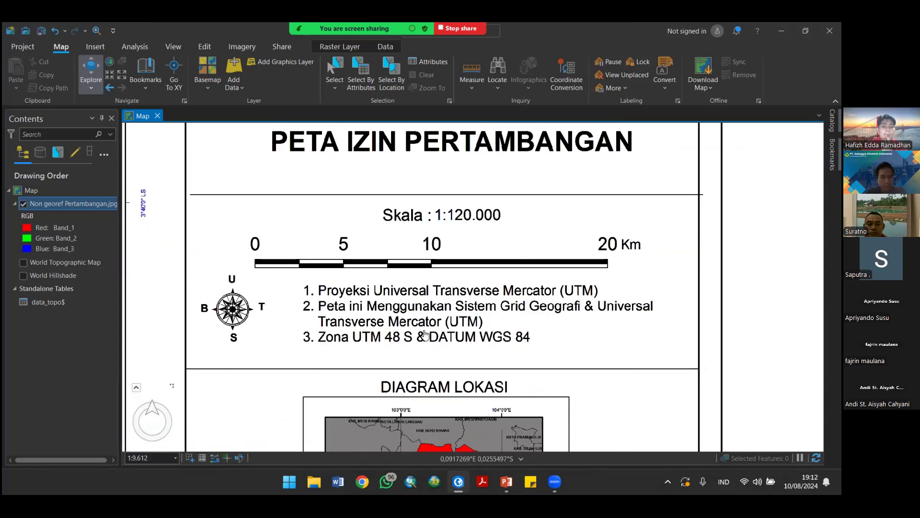
scroll(391, 298, down, 3)
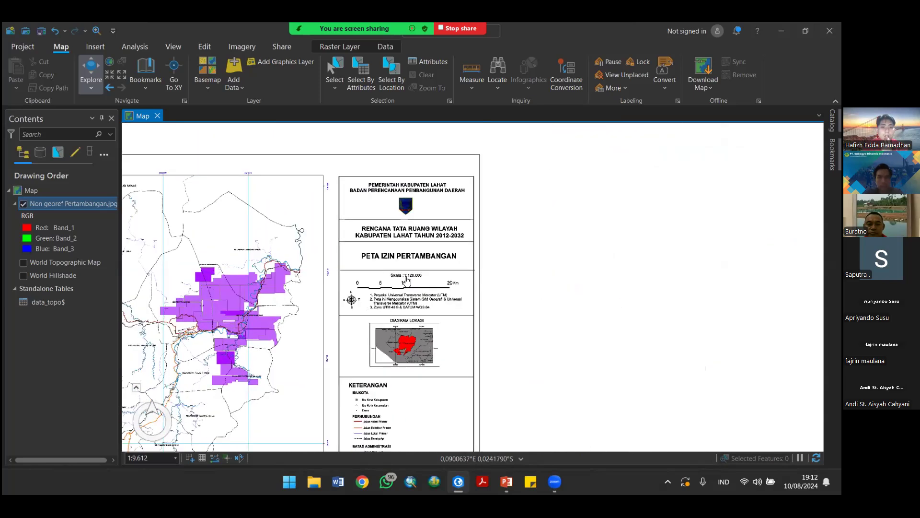
scroll(407, 280, up, 2)
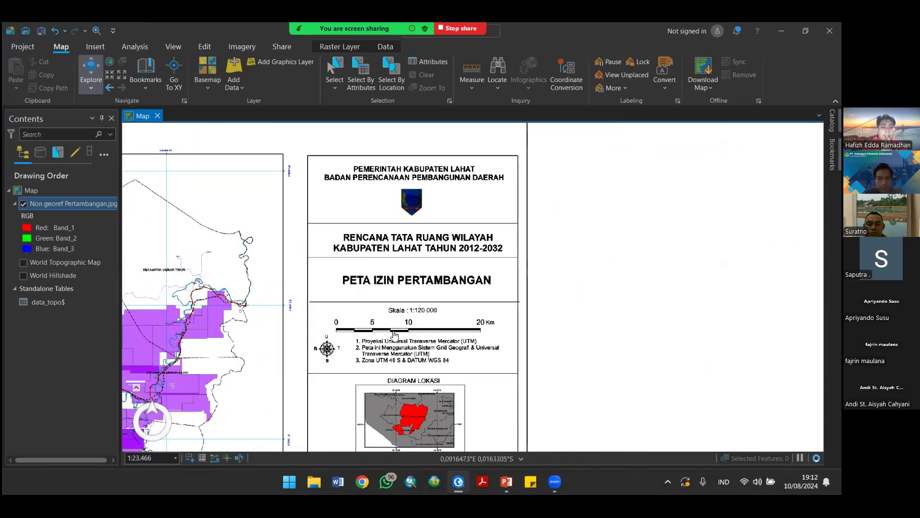
scroll(394, 375, up, 2)
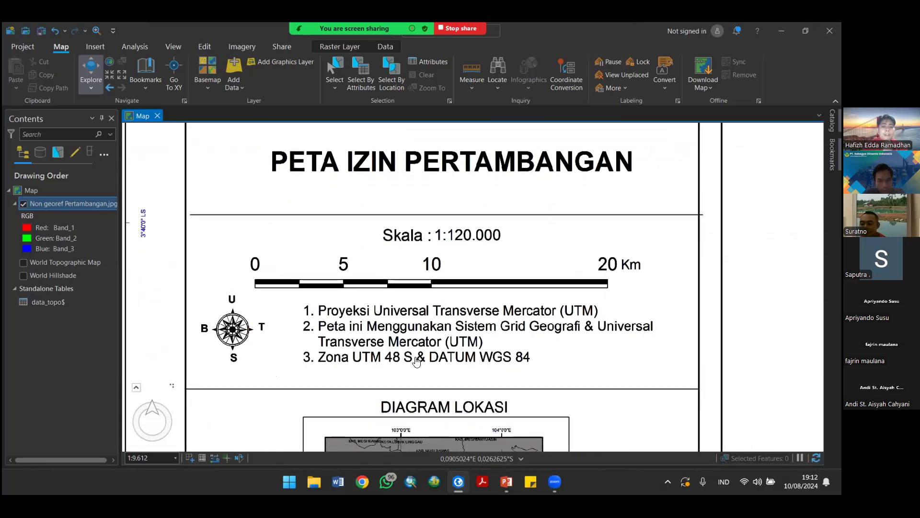
scroll(446, 313, down, 4)
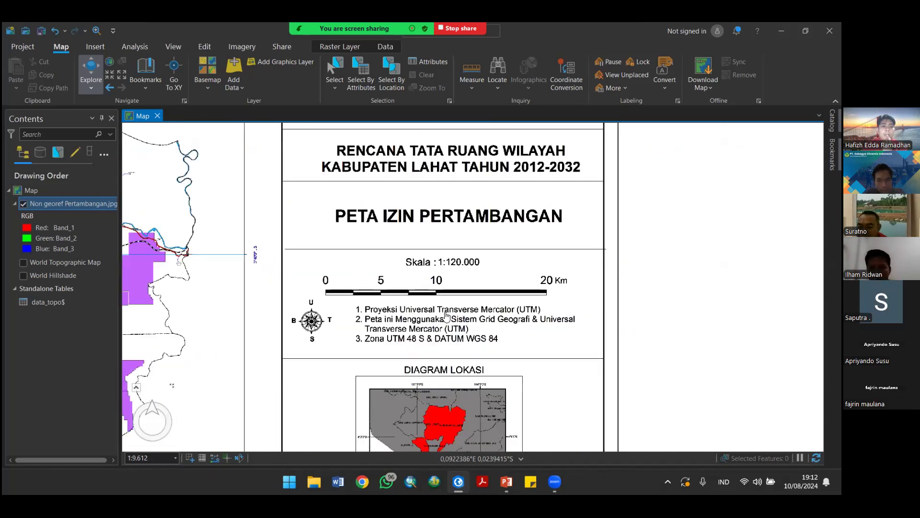
drag(214, 293, 321, 278)
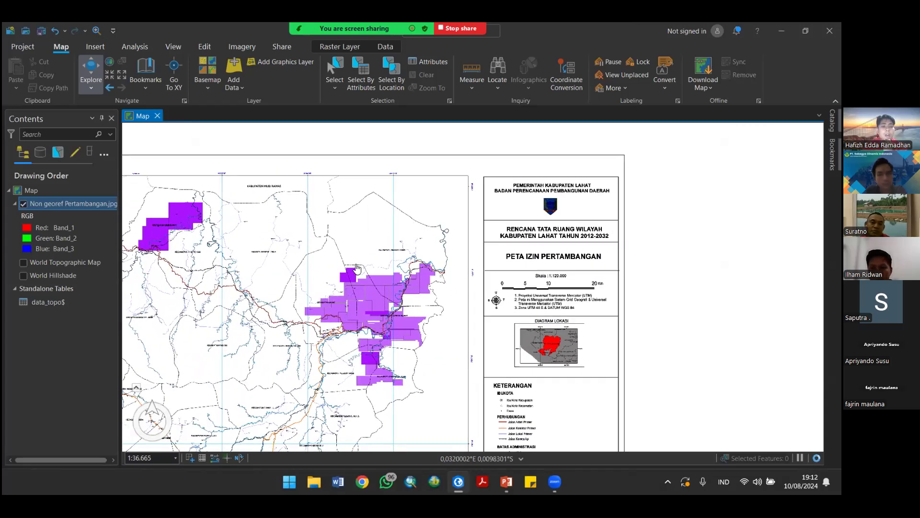
Step: Check the coordinate system in the map's properties and close the properties without changing anything
click(32, 191)
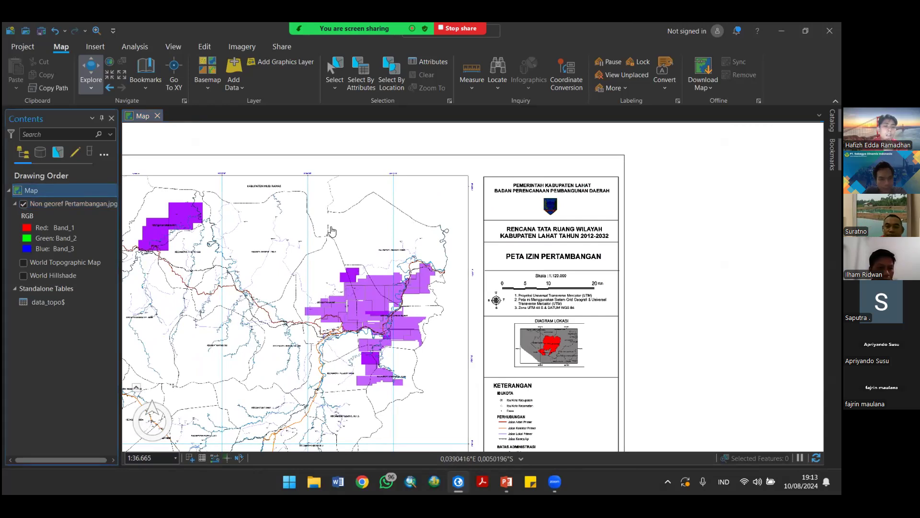
right_click(31, 190)
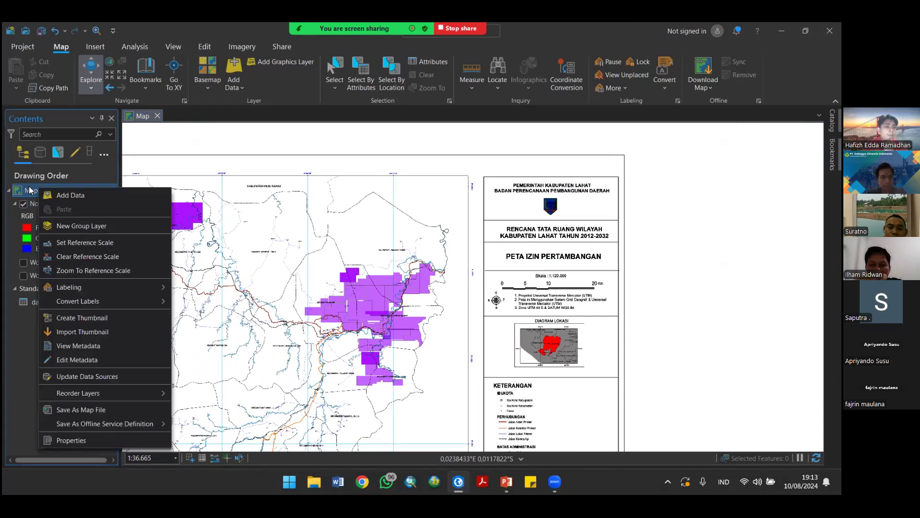
click(68, 441)
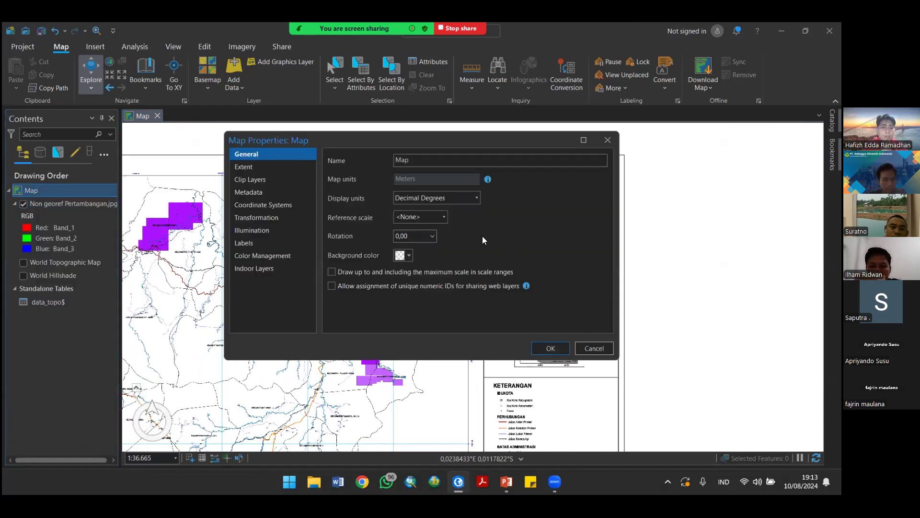
click(251, 204)
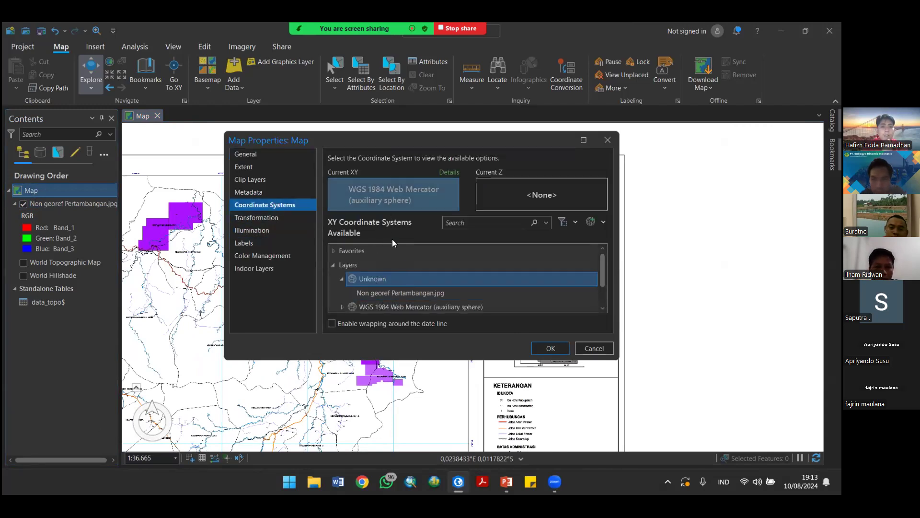
click(607, 140)
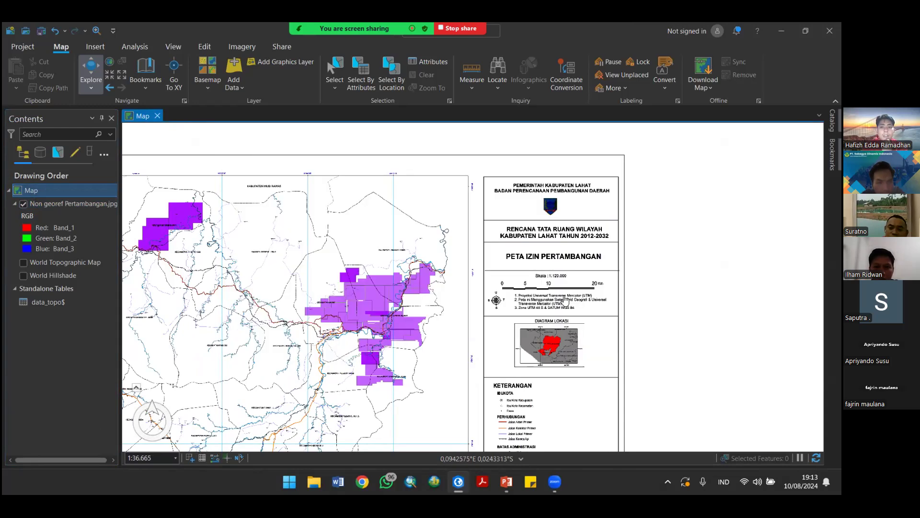
Step: Review the projection, zone and datum notes in the scanned map's legend, and open the map's coordinate system settings
scroll(506, 352, up, 2)
scroll(507, 353, up, 3)
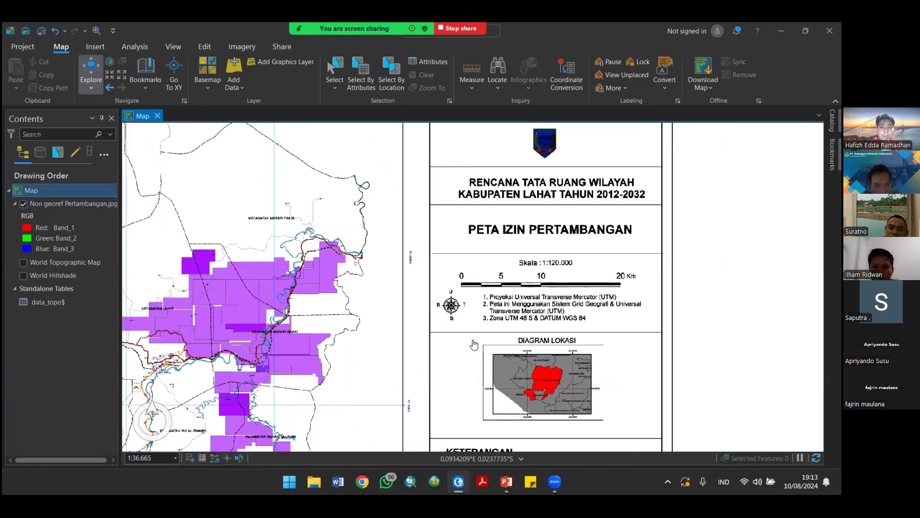
right_click(48, 190)
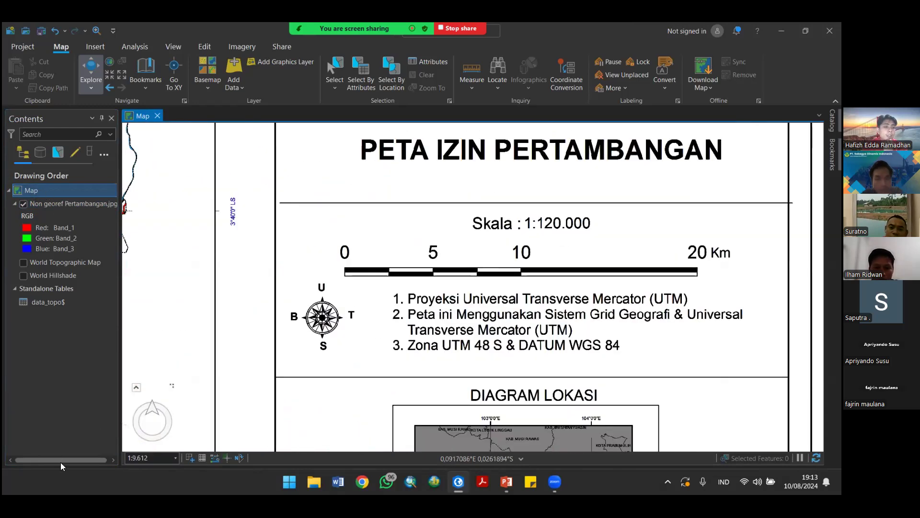
click(113, 440)
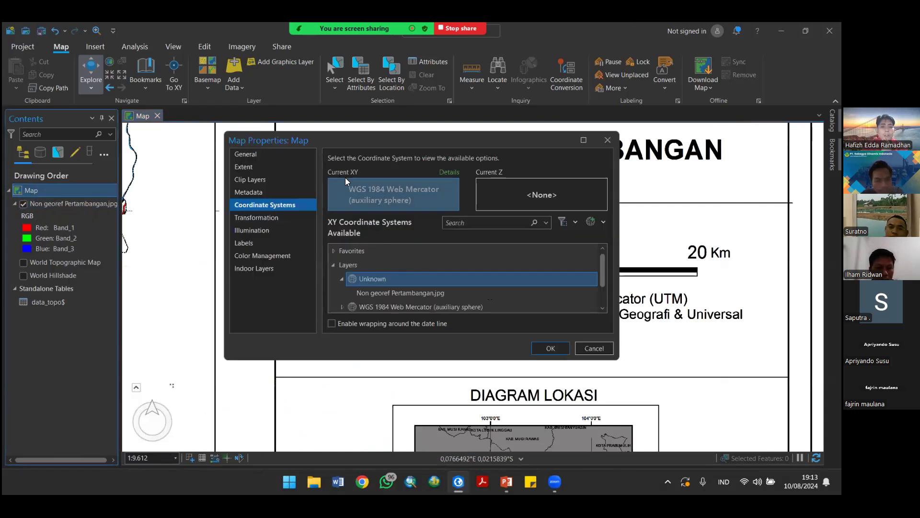
Step: Expand the available projected coordinate systems down to the UTM, WGS 1984, Southern Hemisphere group
scroll(426, 280, down, 2)
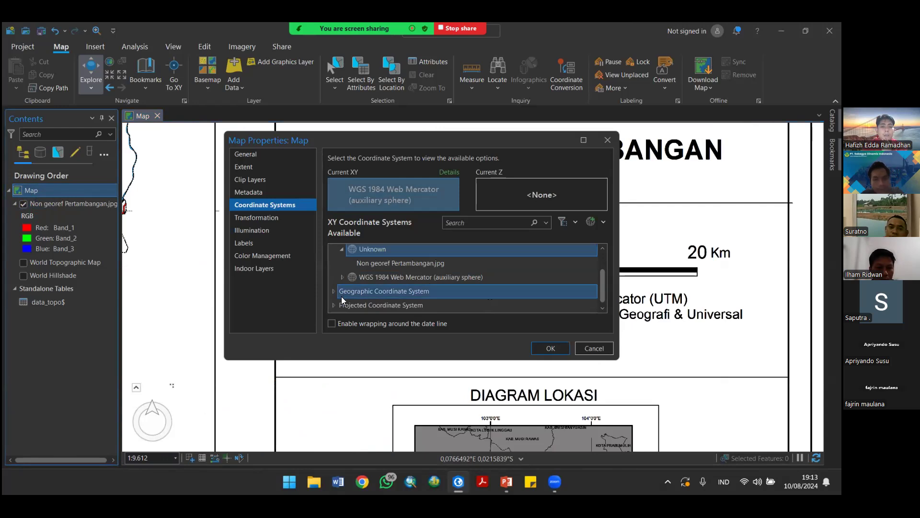
click(334, 305)
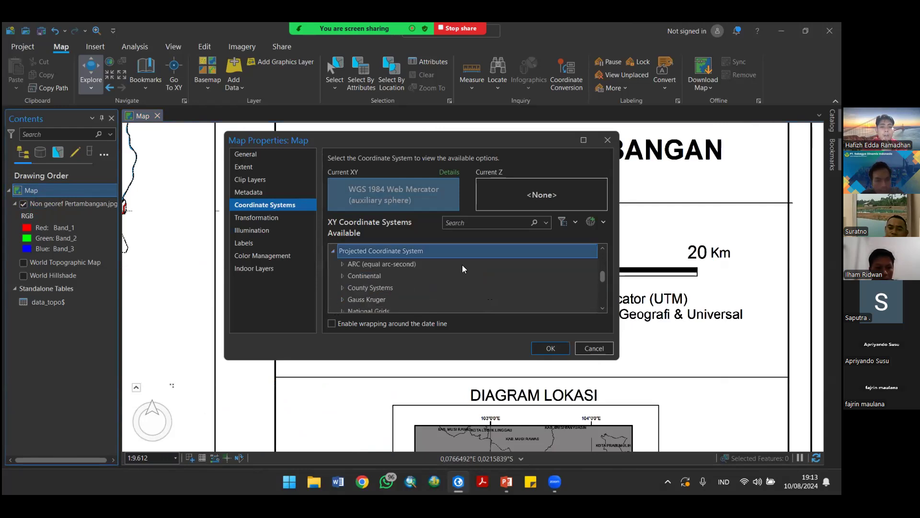
scroll(461, 266, down, 3)
click(342, 282)
scroll(407, 288, down, 2)
scroll(401, 297, down, 4)
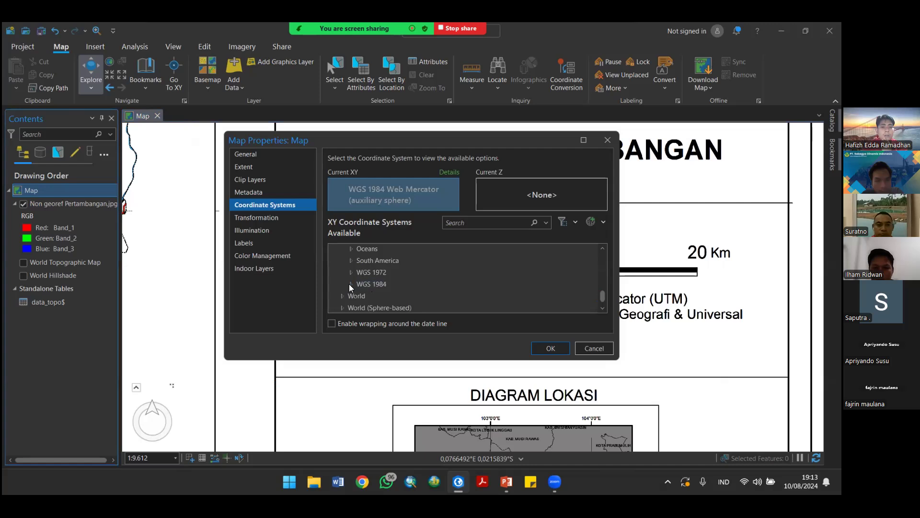
click(351, 283)
click(445, 281)
scroll(446, 279, down, 1)
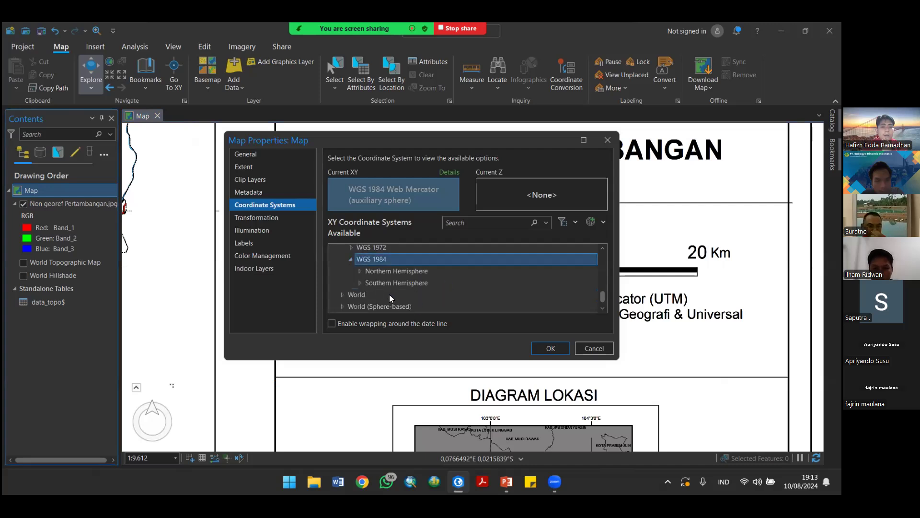
click(359, 283)
Step: Set the map's coordinate system to WGS 1984 UTM Zone 48S and apply it
scroll(484, 273, down, 8)
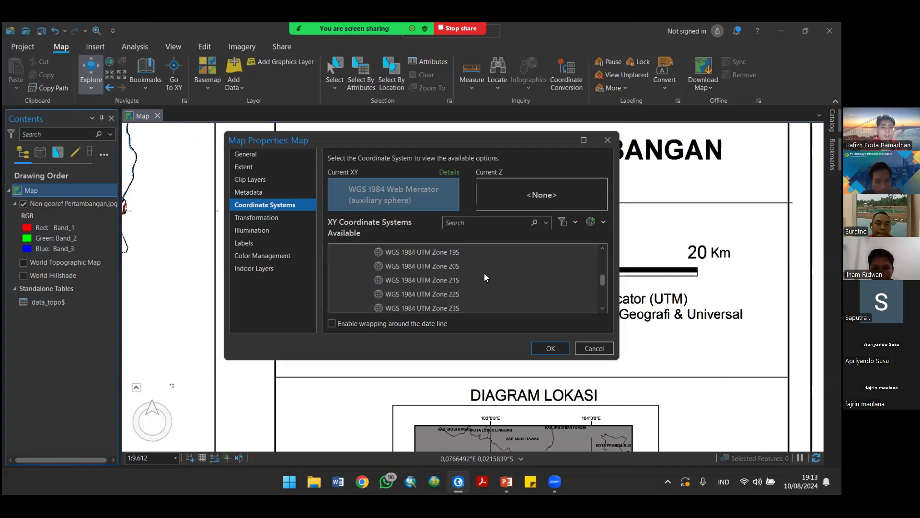
drag(510, 140, 316, 150)
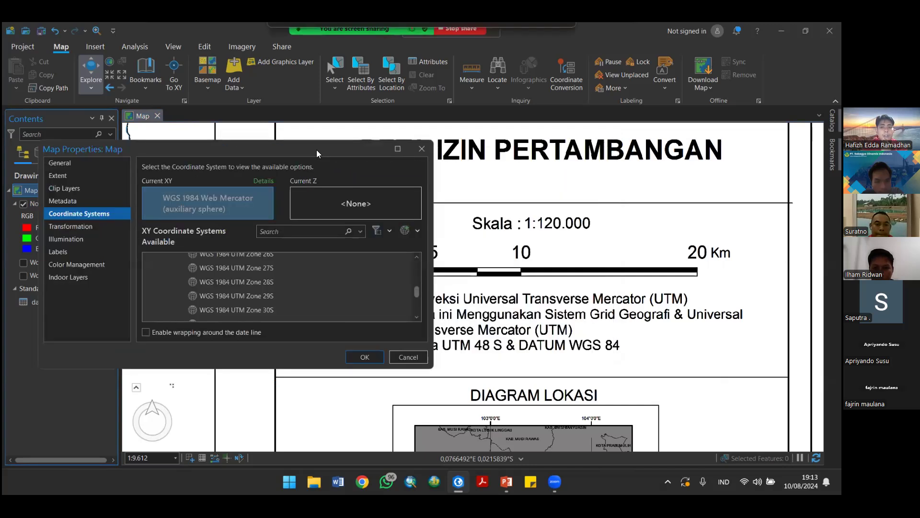
drag(512, 133, 508, 132)
scroll(472, 260, down, 5)
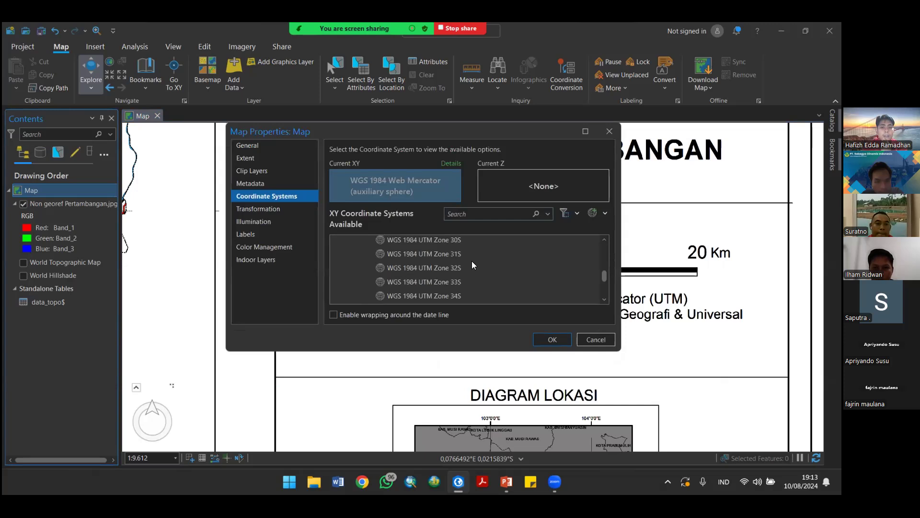
scroll(473, 265, down, 3)
click(434, 281)
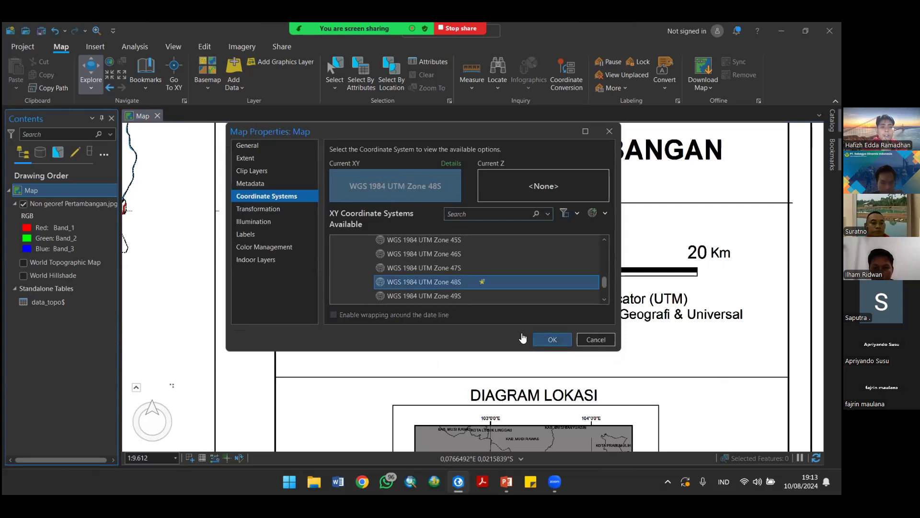
click(545, 337)
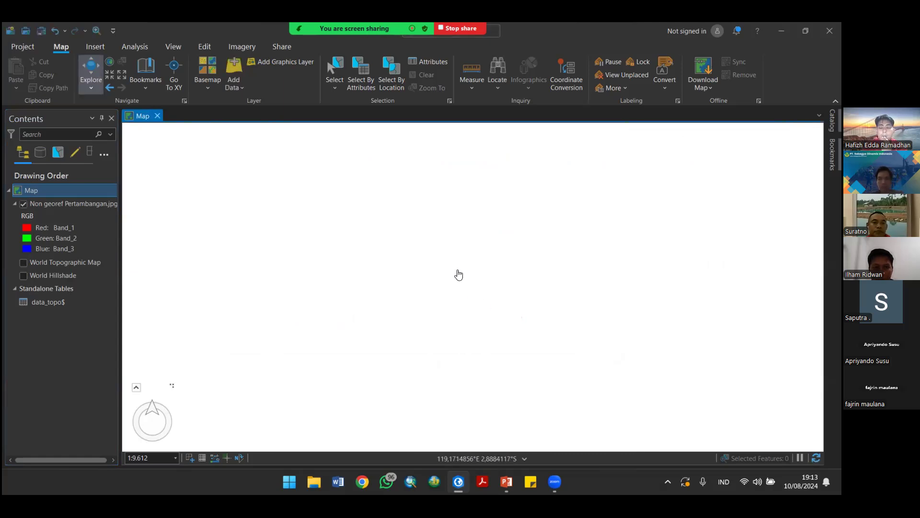
Step: Zoom to the Non georef Pertambangan.jpg layer and check the spatial reference in its source properties
right_click(57, 203)
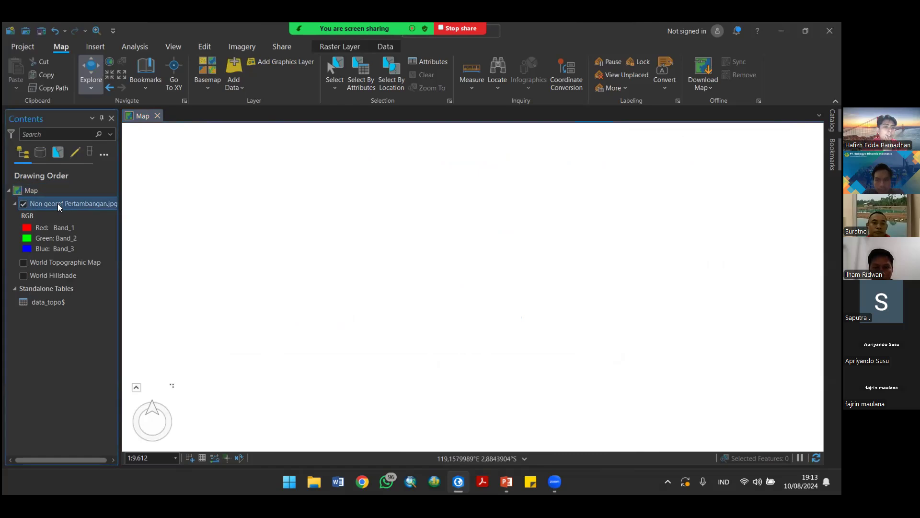
click(104, 198)
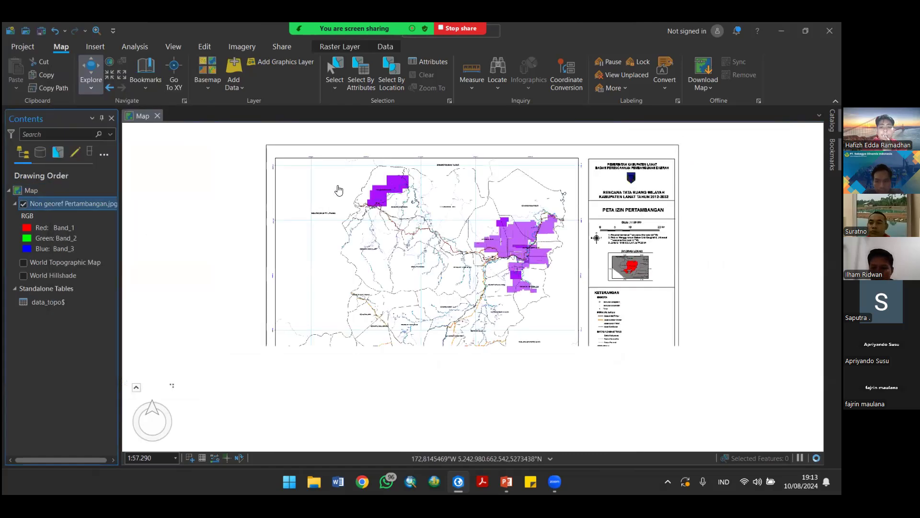
right_click(90, 203)
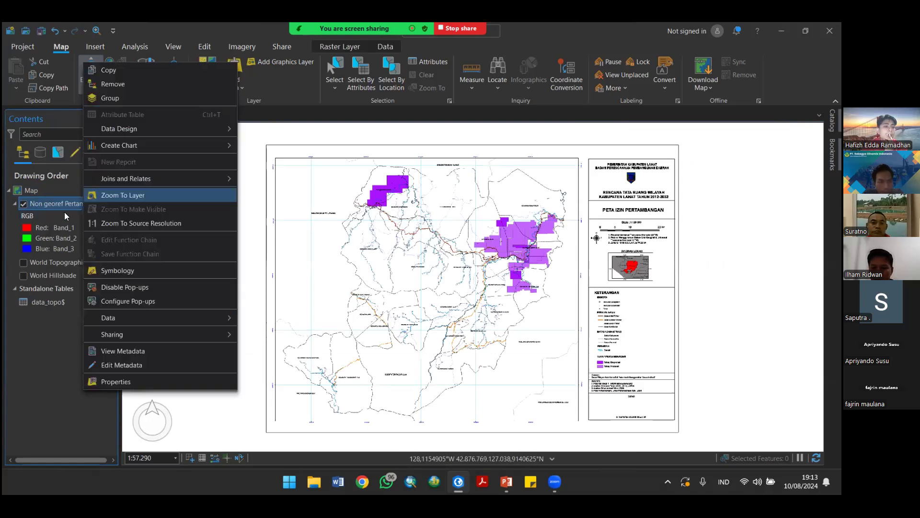
click(127, 386)
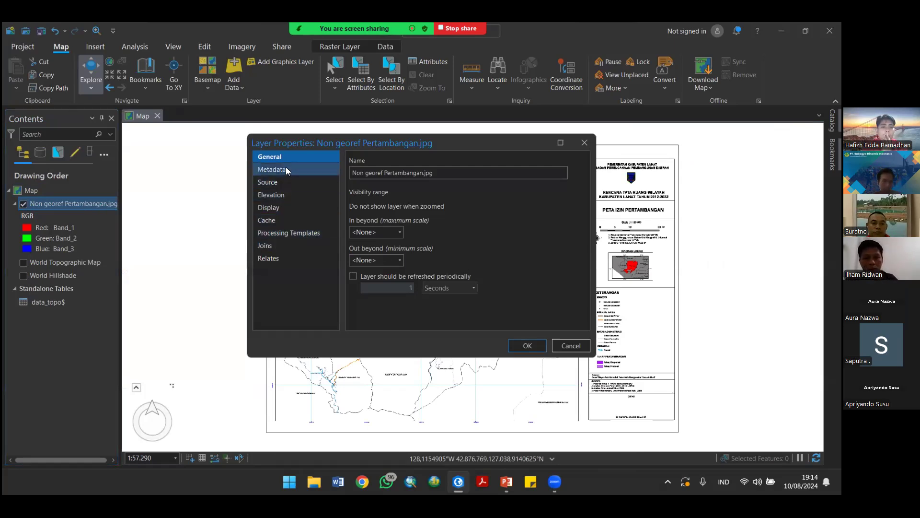
click(283, 181)
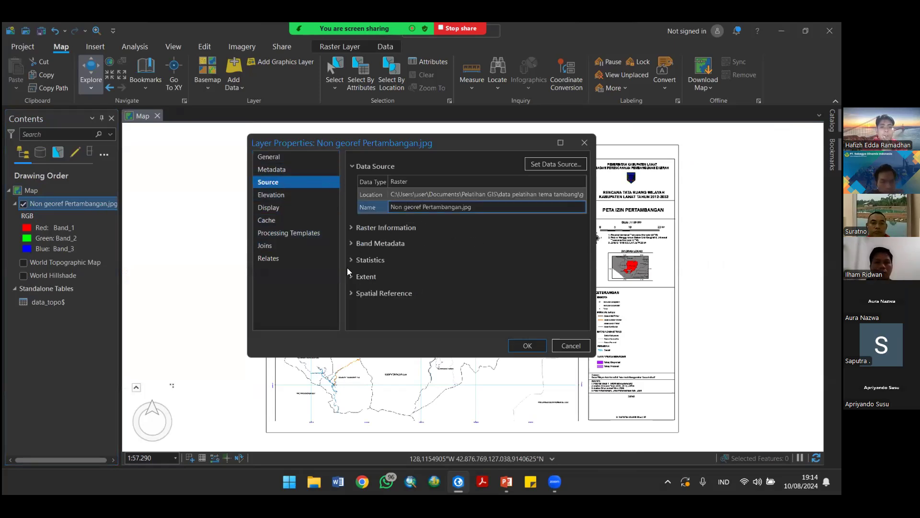
click(351, 294)
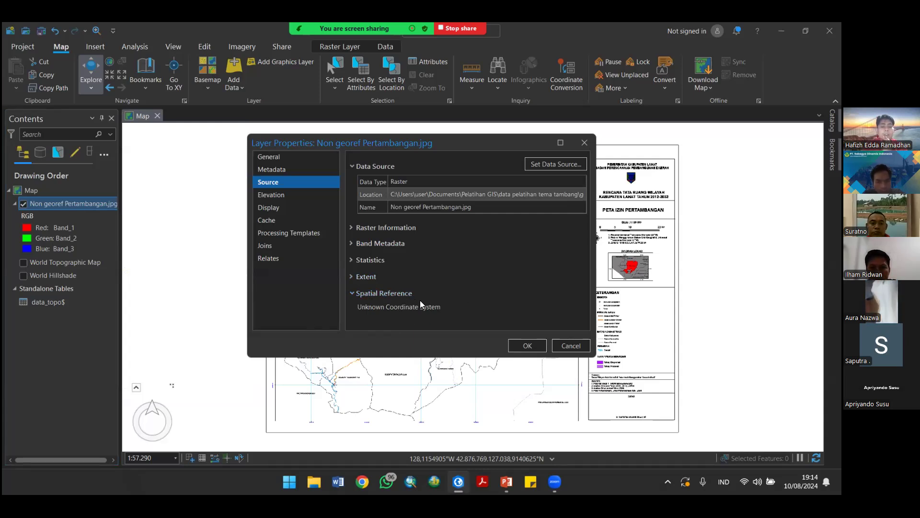
click(585, 143)
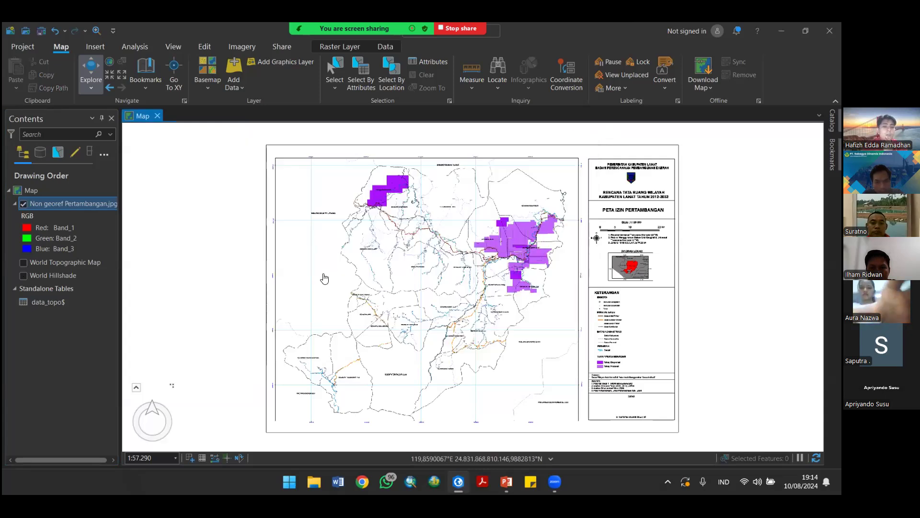
Step: Select the Non georef Pertambangan.jpg layer and search the geoprocessing tools for "define"
click(30, 190)
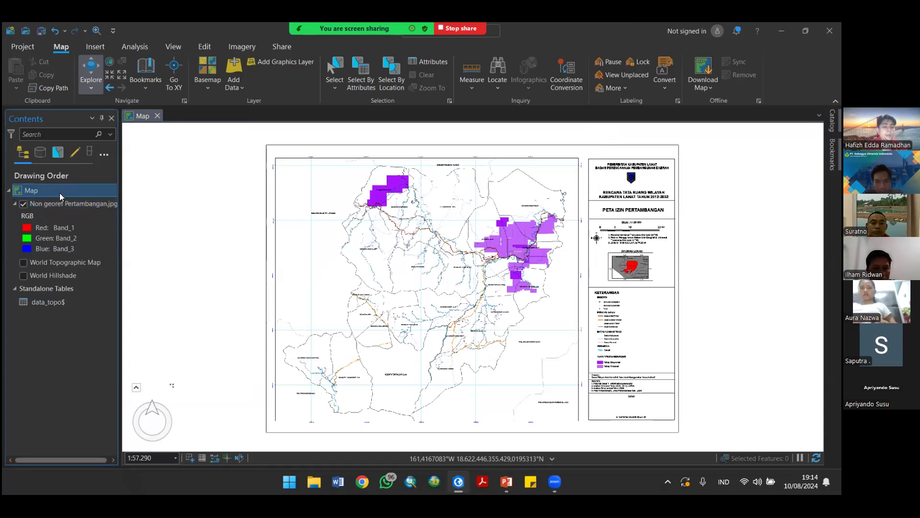
click(65, 205)
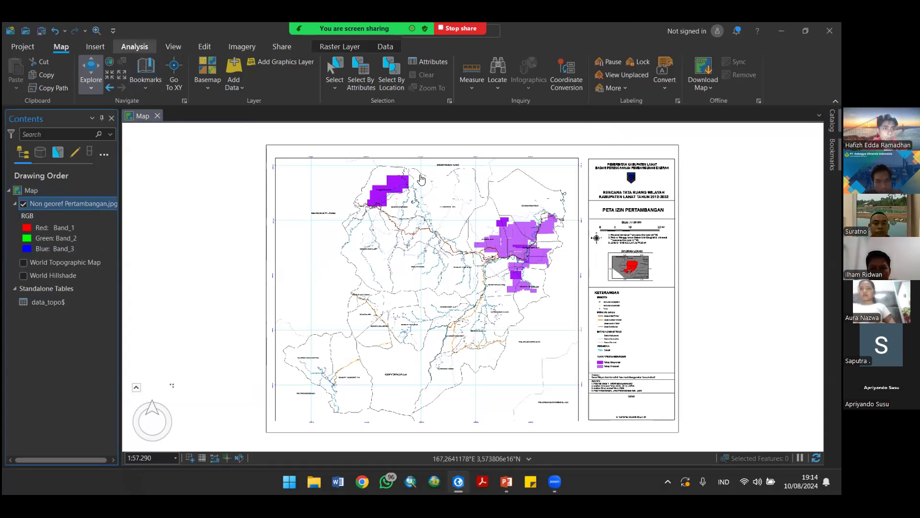
click(135, 46)
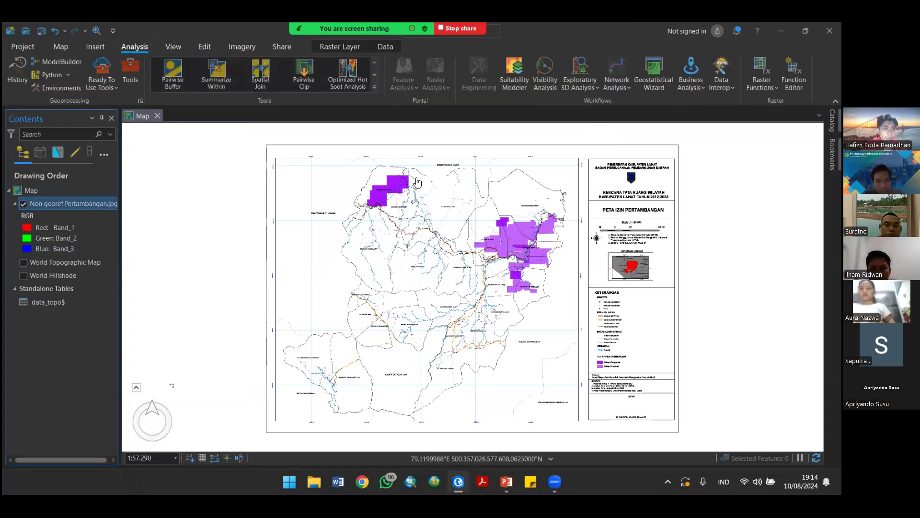
click(131, 67)
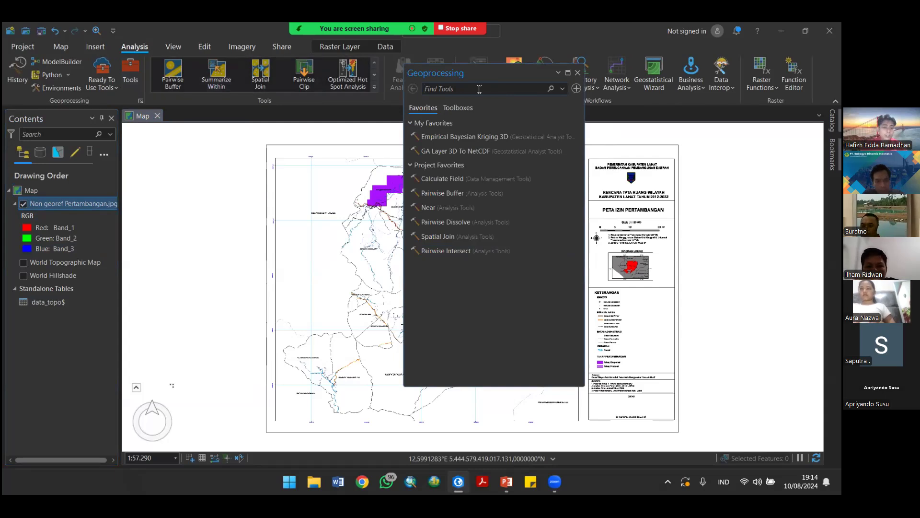
text(di)
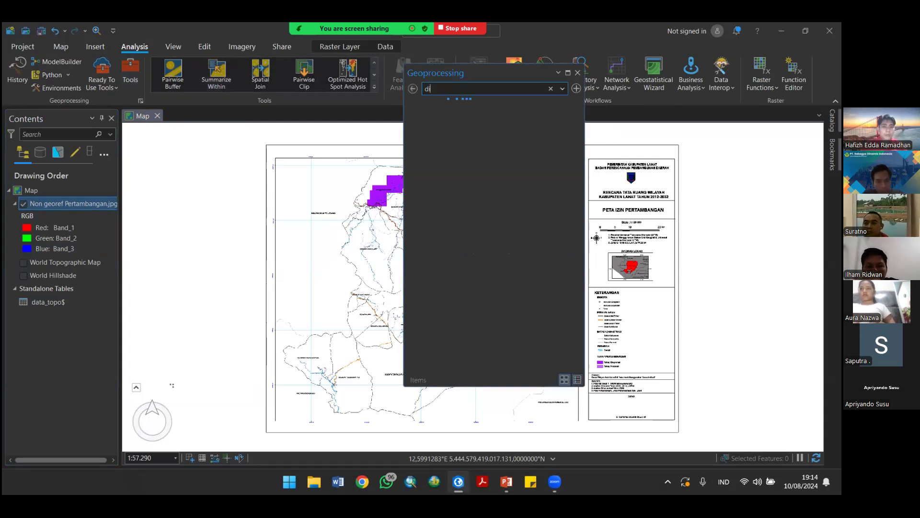
text(efine)
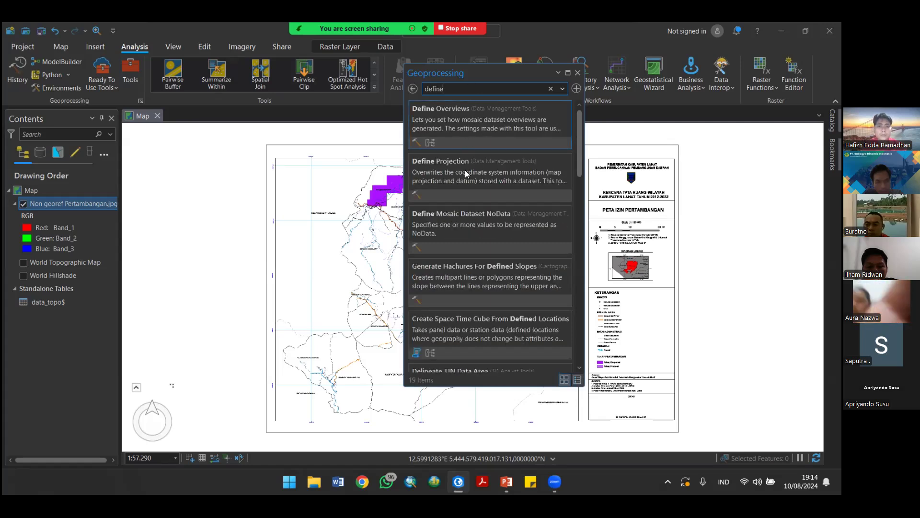
Step: Open the Define Projection tool from the Projections and Transformations toolset of the Data Management Tools
click(413, 87)
click(461, 108)
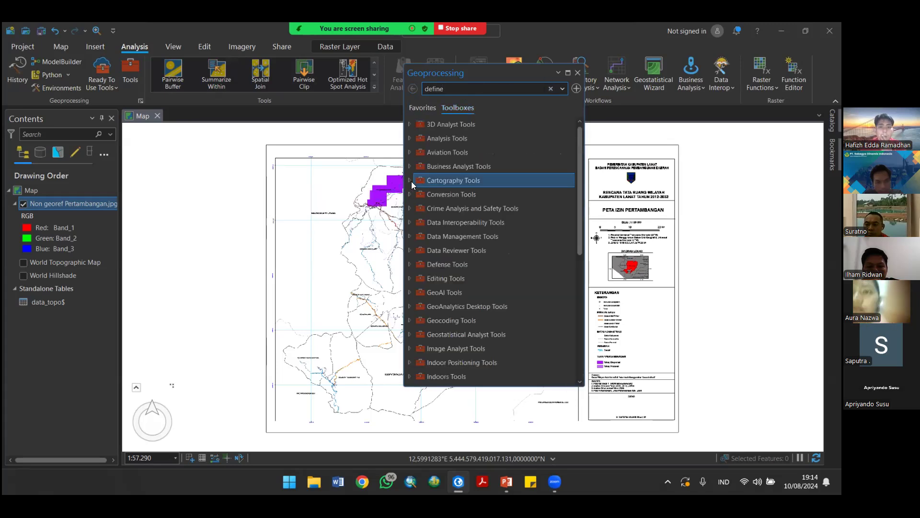
click(417, 237)
scroll(476, 293, down, 2)
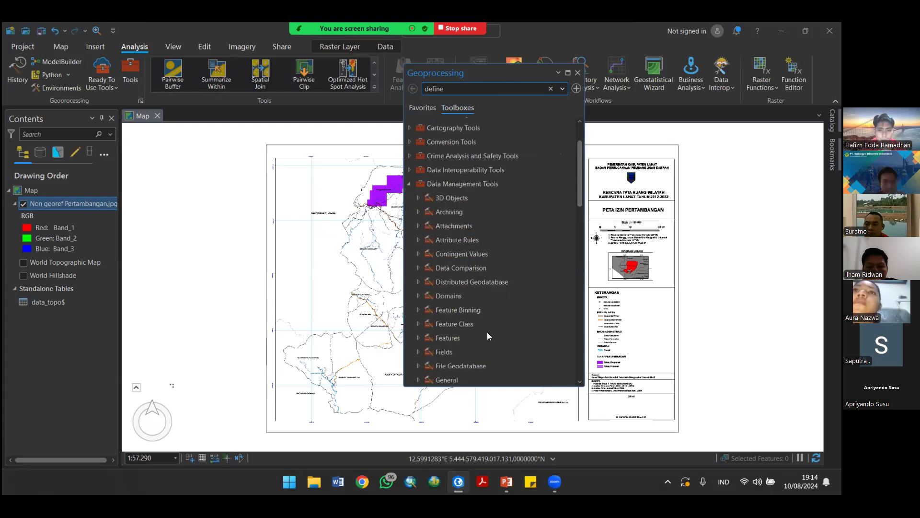
scroll(488, 331, down, 5)
scroll(489, 345, down, 2)
click(416, 321)
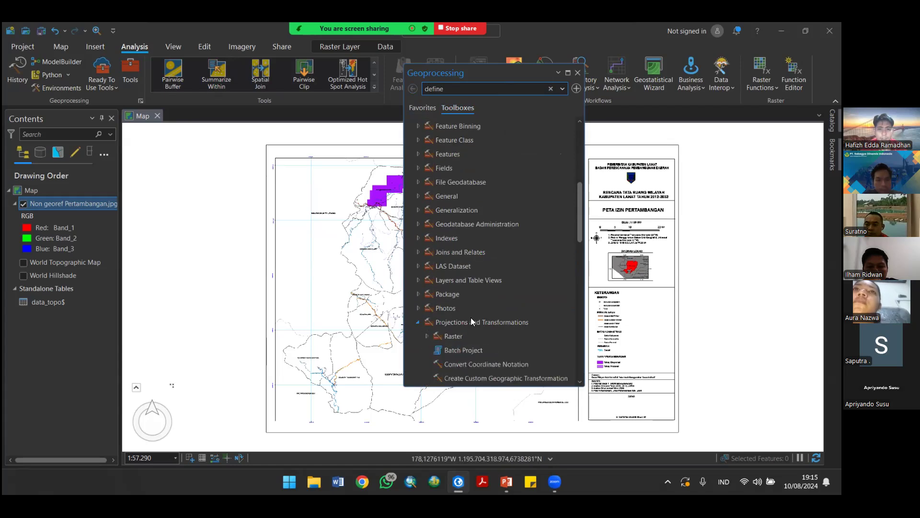
scroll(484, 317, down, 4)
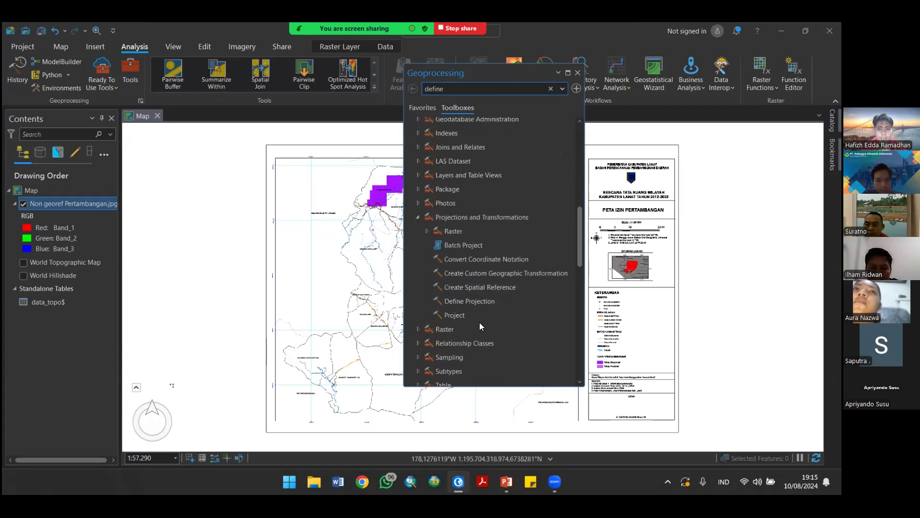
click(463, 302)
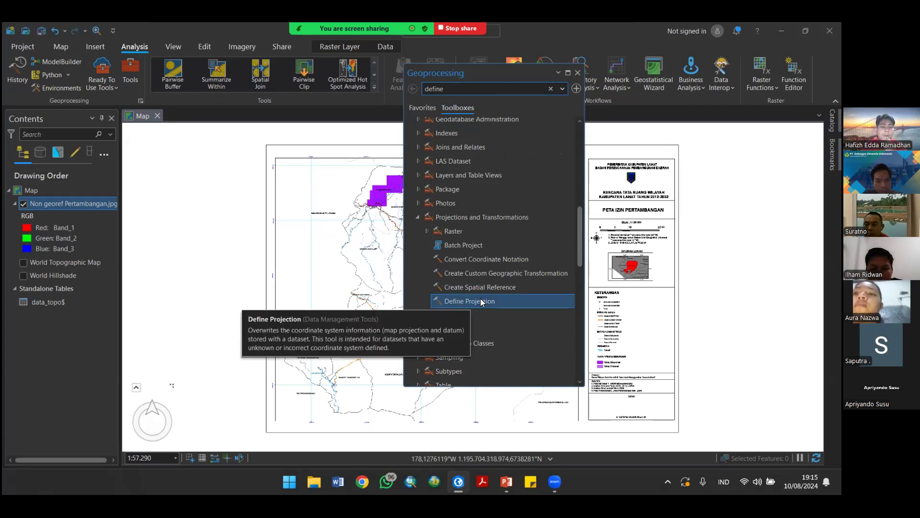
double_click(482, 300)
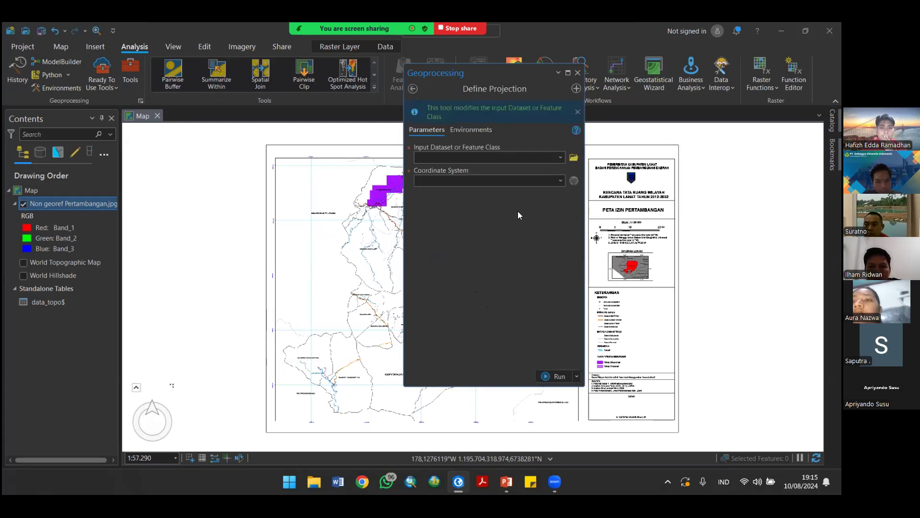
Step: Set Non georef Pertambangan.jpg as the input dataset of the Define Projection tool
click(423, 159)
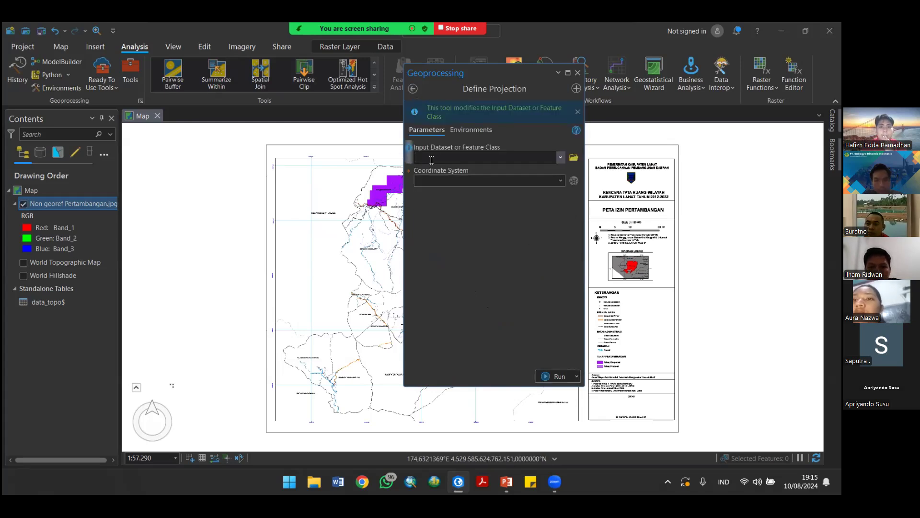
click(561, 157)
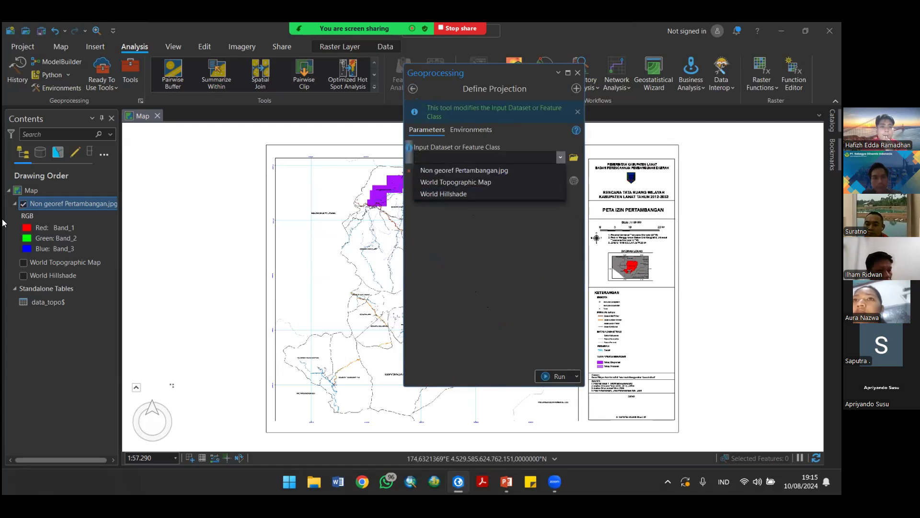
click(488, 172)
click(66, 204)
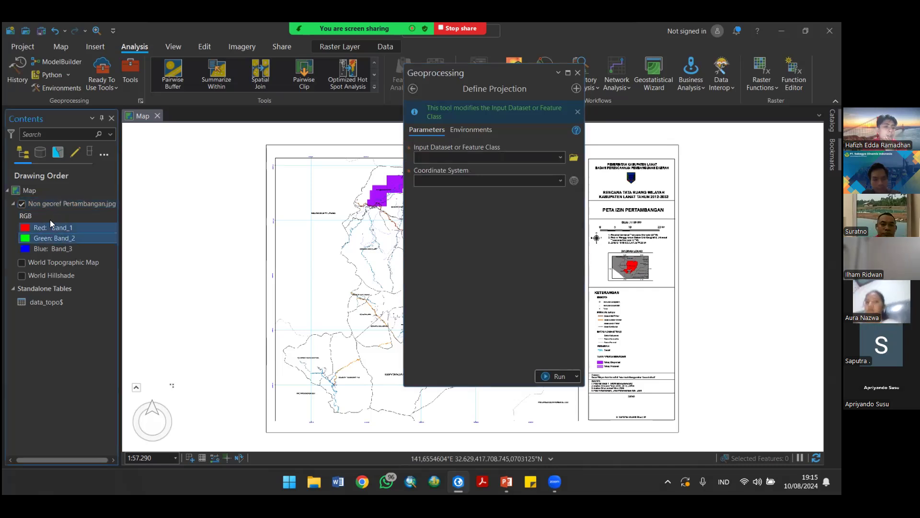
drag(60, 203, 474, 157)
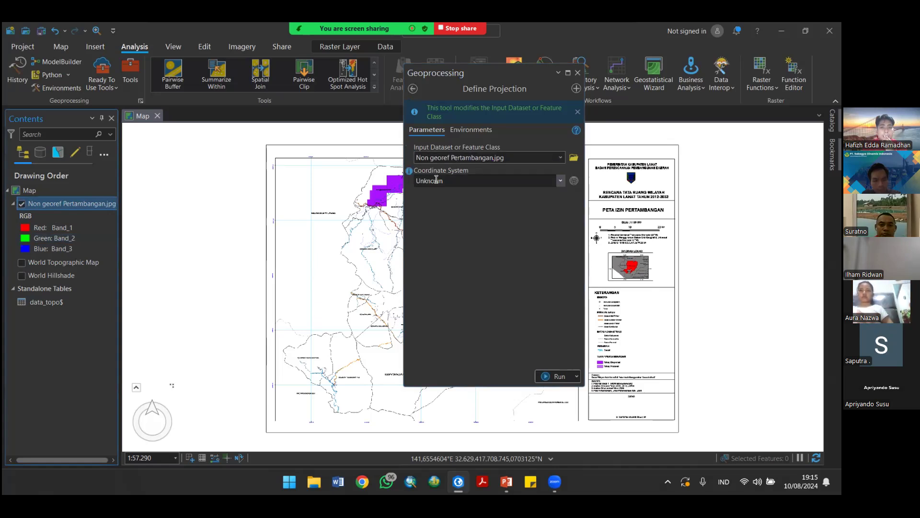
Step: Set the Define Projection coordinate system to the projected system WGS 1984 UTM Zone 48S
click(573, 181)
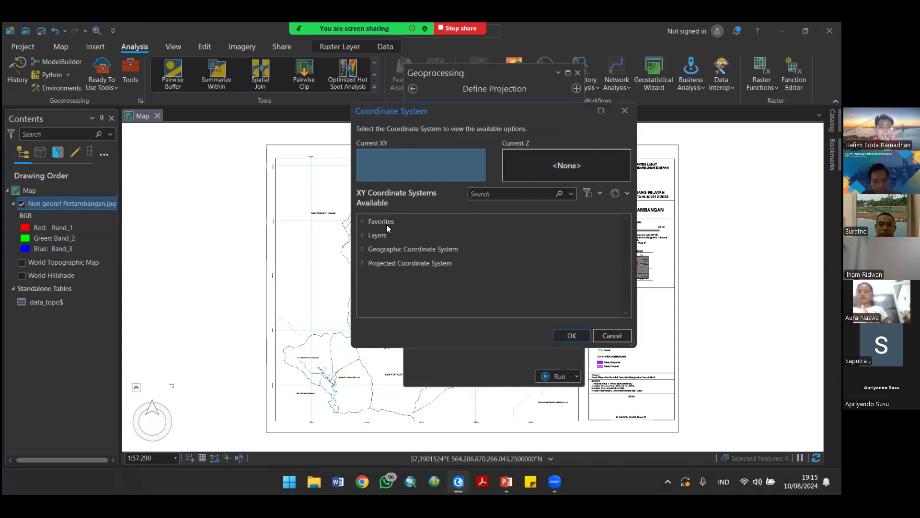
click(362, 263)
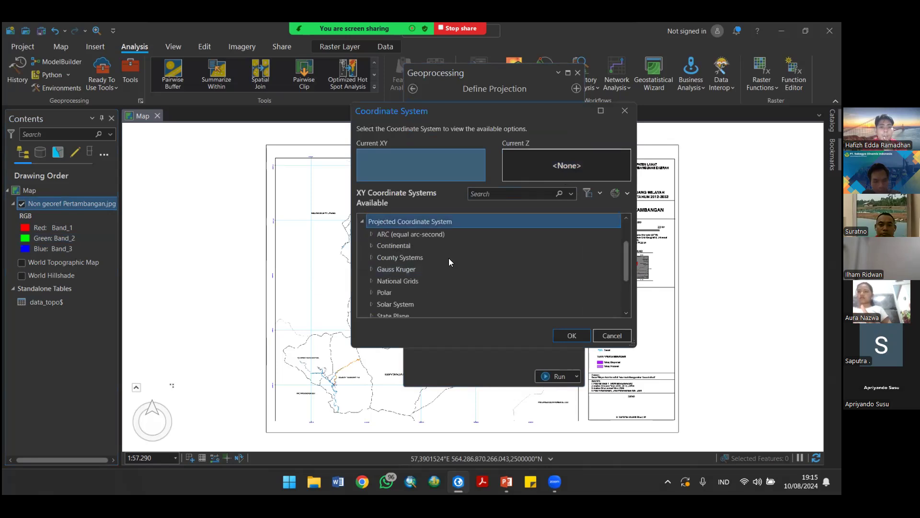
scroll(449, 261, down, 3)
click(371, 287)
scroll(469, 271, down, 2)
scroll(468, 268, down, 3)
click(380, 288)
click(389, 286)
scroll(488, 273, down, 3)
scroll(499, 273, down, 10)
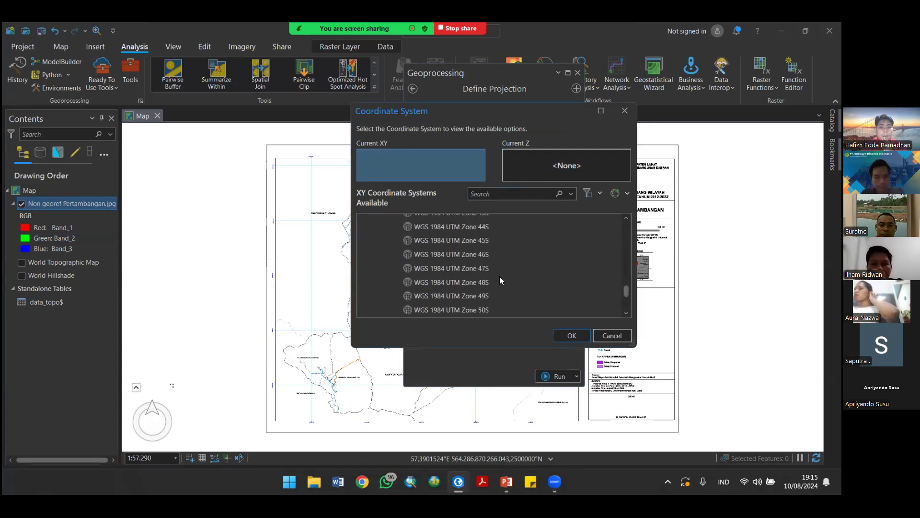
click(500, 278)
click(570, 336)
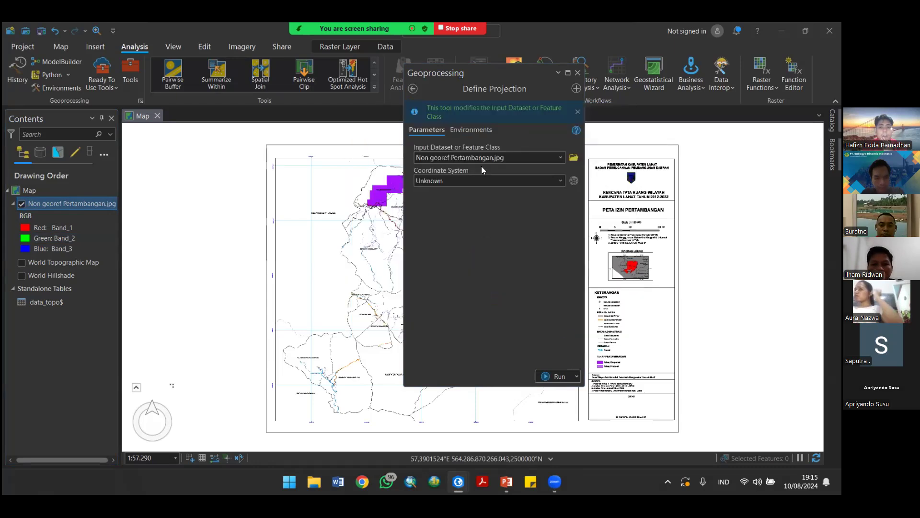
Step: Check the projection note in the scanned map's legend, run Define Projection on the image and close the tool
drag(532, 71, 451, 82)
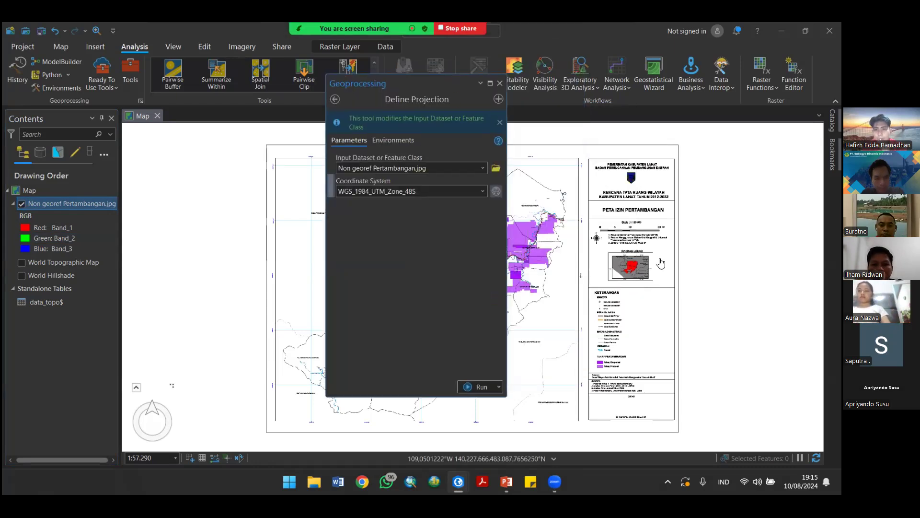
scroll(692, 231, up, 5)
scroll(692, 231, up, 5)
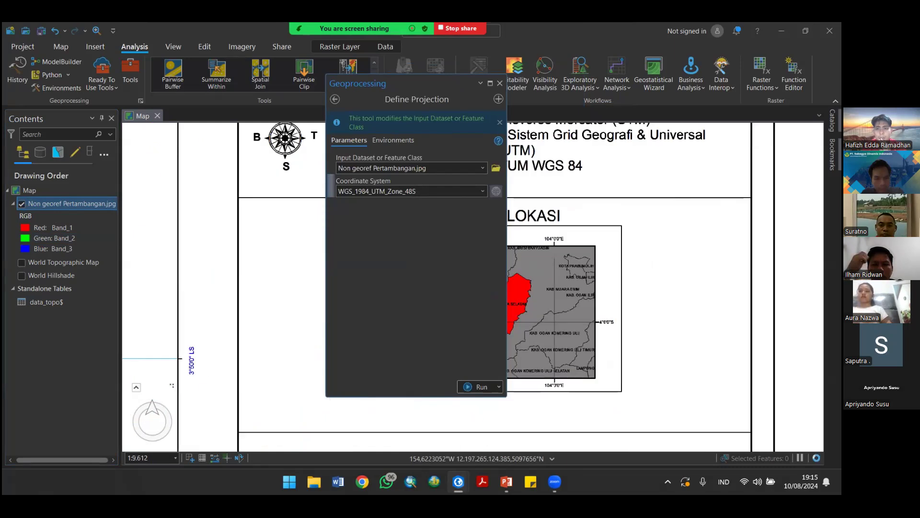
click(478, 386)
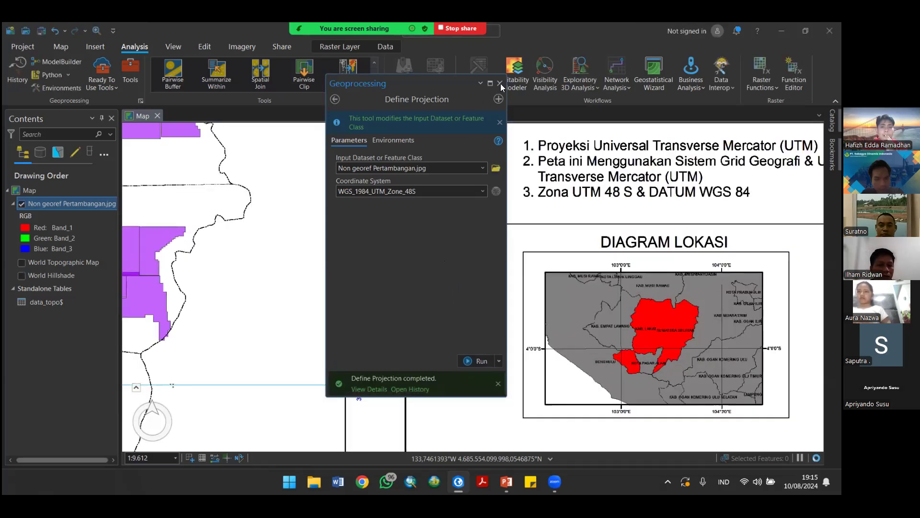
click(500, 83)
Step: Review the spatial reference details in the source properties of the Non georef Pertambangan.jpg layer
scroll(352, 266, down, 2)
scroll(301, 260, down, 5)
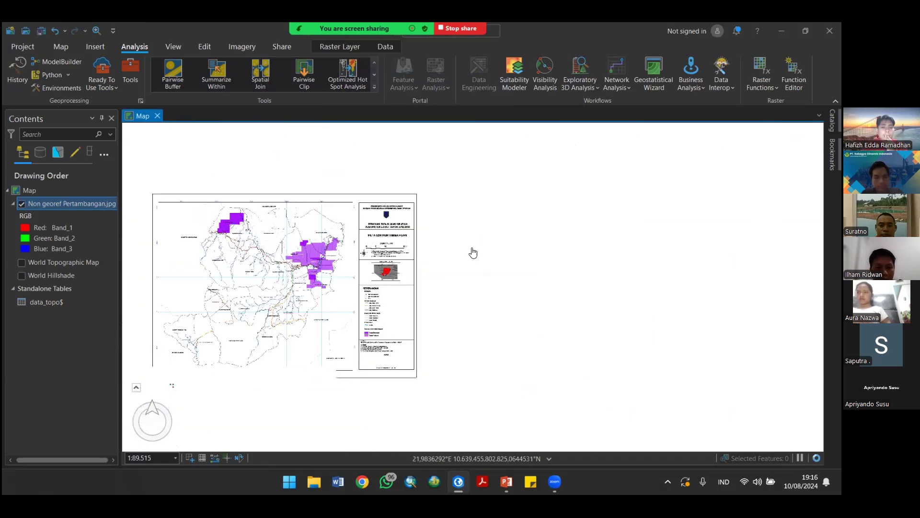
scroll(486, 250, up, 2)
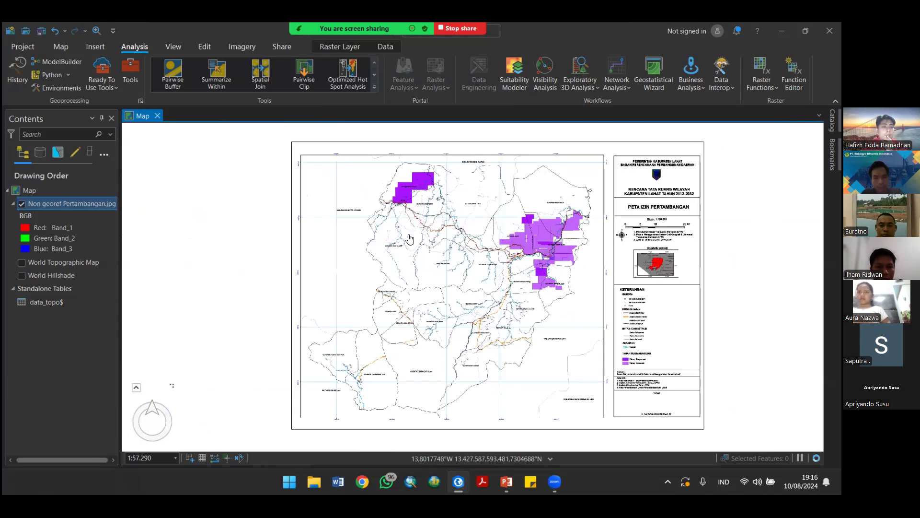
right_click(63, 203)
click(104, 451)
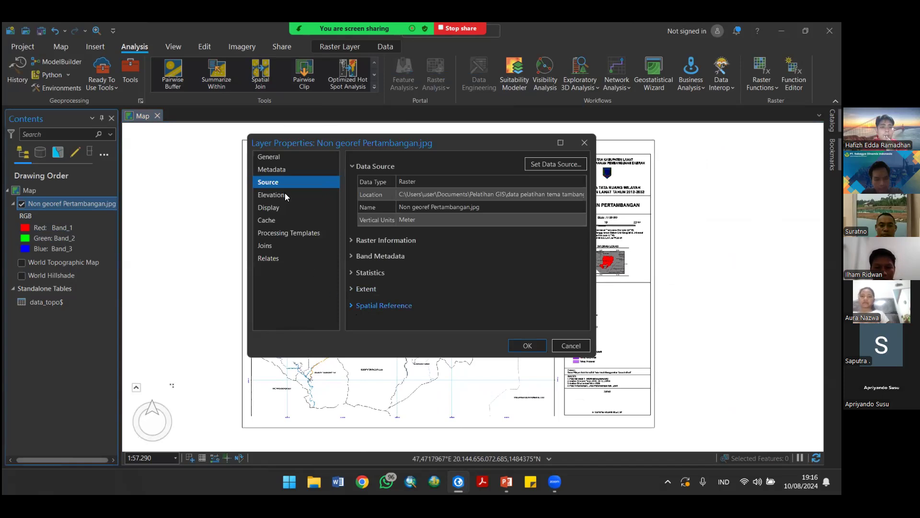
click(351, 306)
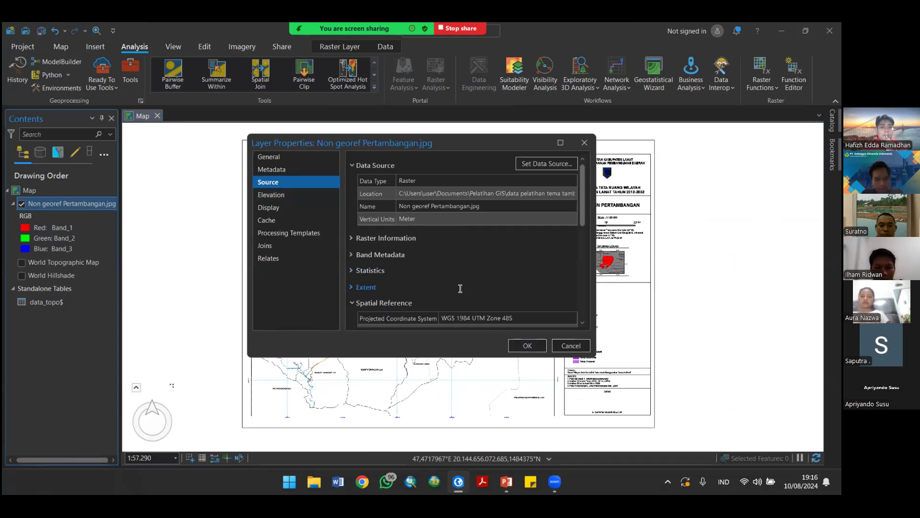
scroll(471, 239, down, 5)
click(495, 236)
scroll(495, 235, up, 5)
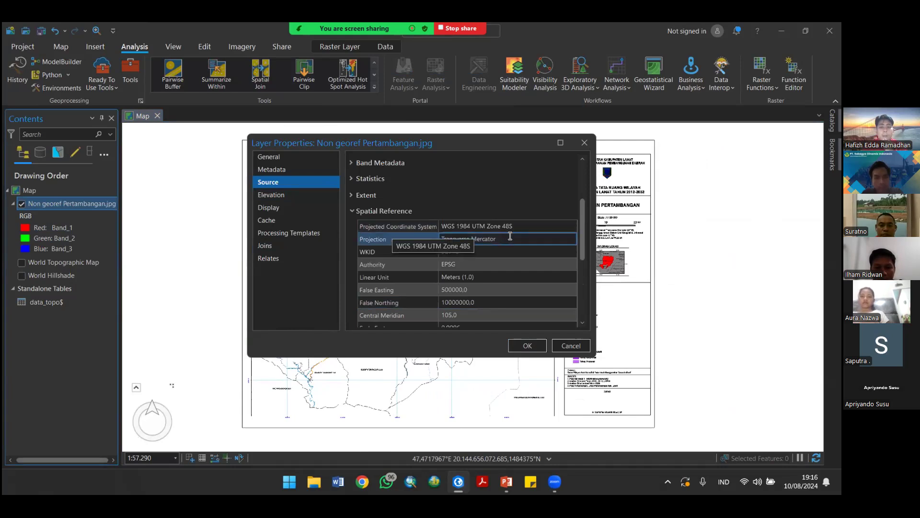
scroll(499, 254, down, 5)
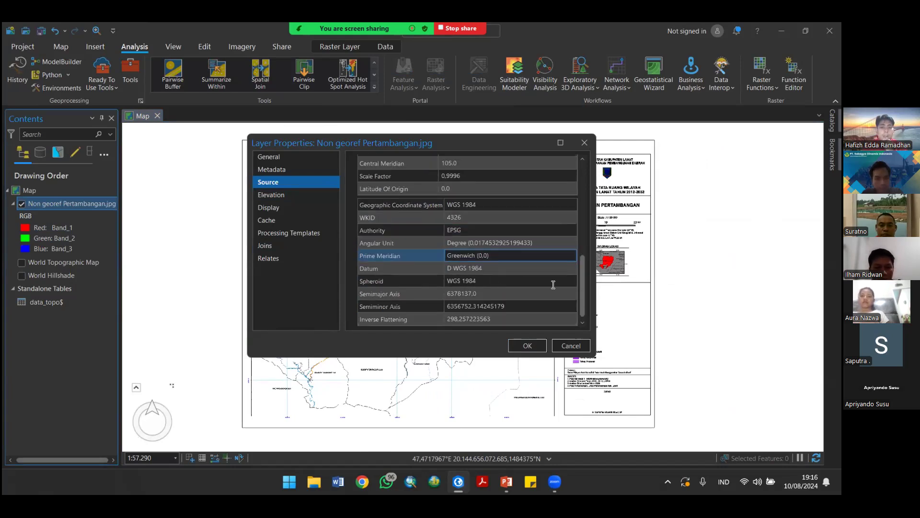
click(584, 143)
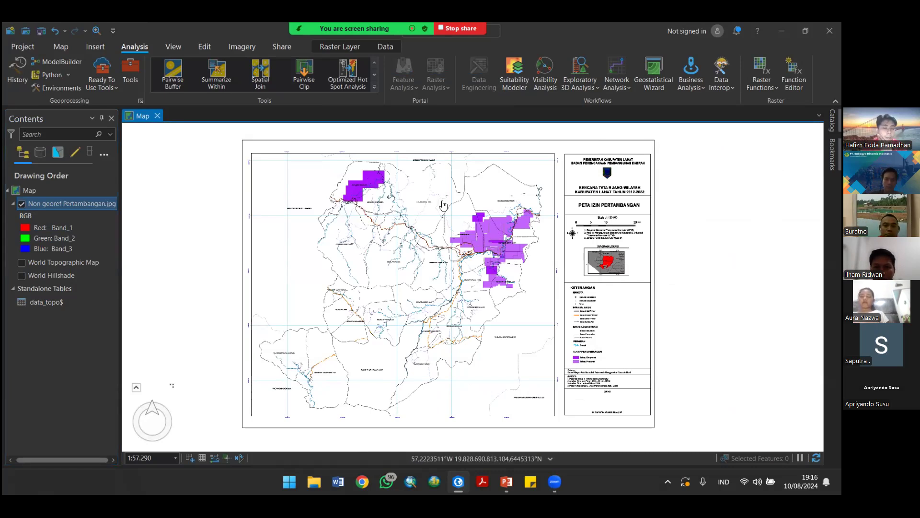
Step: Show the World Topographic Map basemap, zoom to its extent and move in on Sumatra
scroll(379, 201, up, 4)
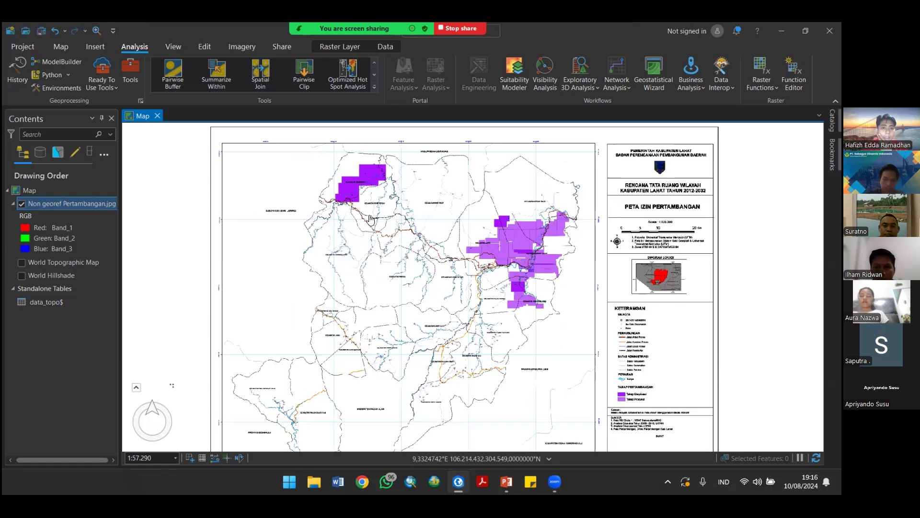
scroll(404, 238, down, 2)
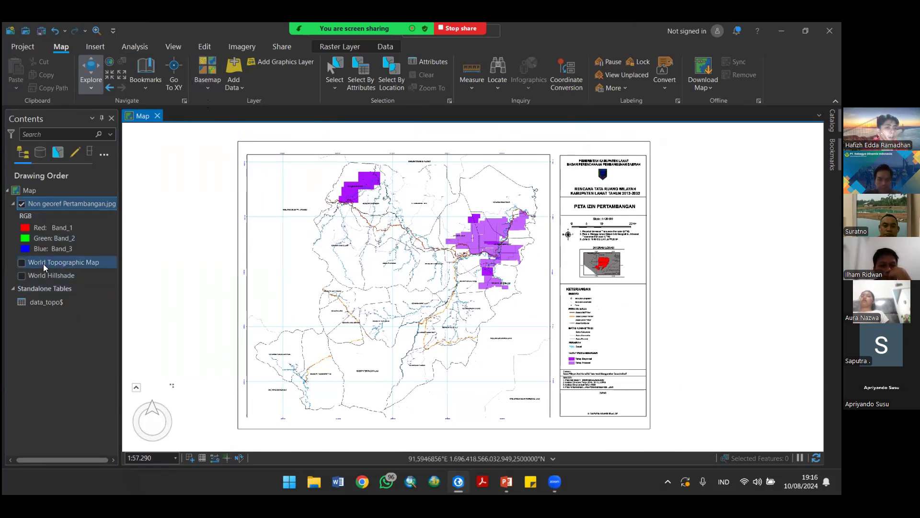
click(21, 262)
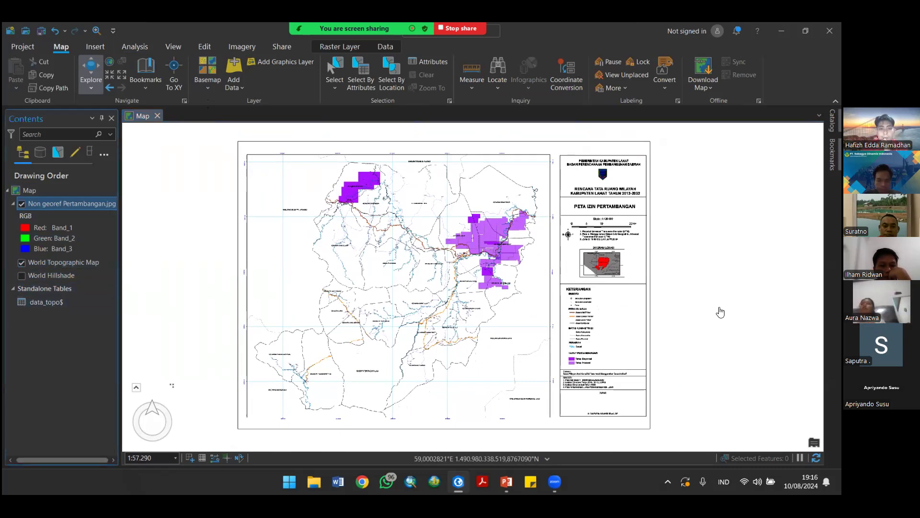
click(44, 262)
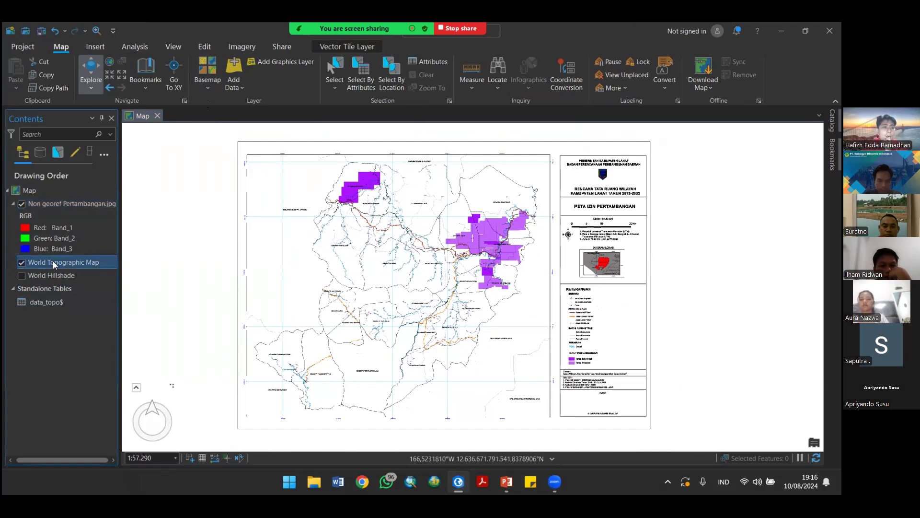
right_click(52, 260)
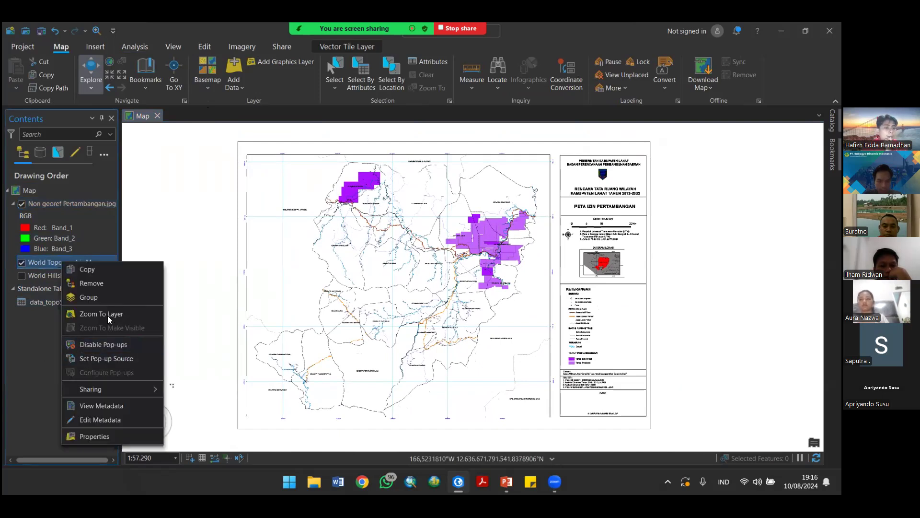
click(120, 312)
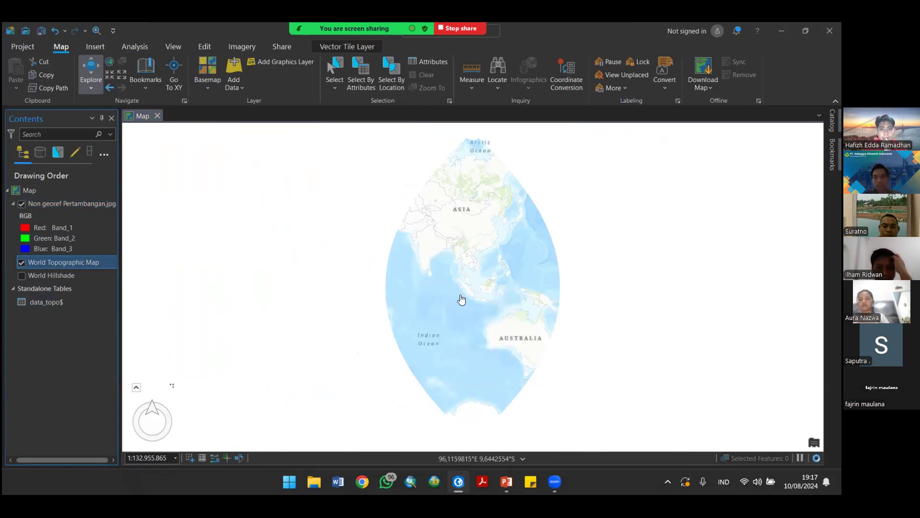
scroll(502, 283, up, 5)
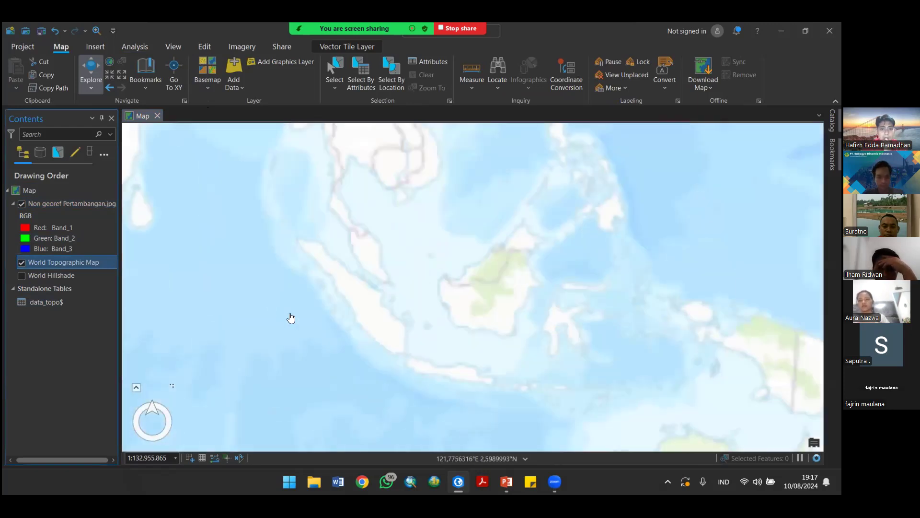
scroll(291, 318, up, 3)
drag(298, 314, 468, 304)
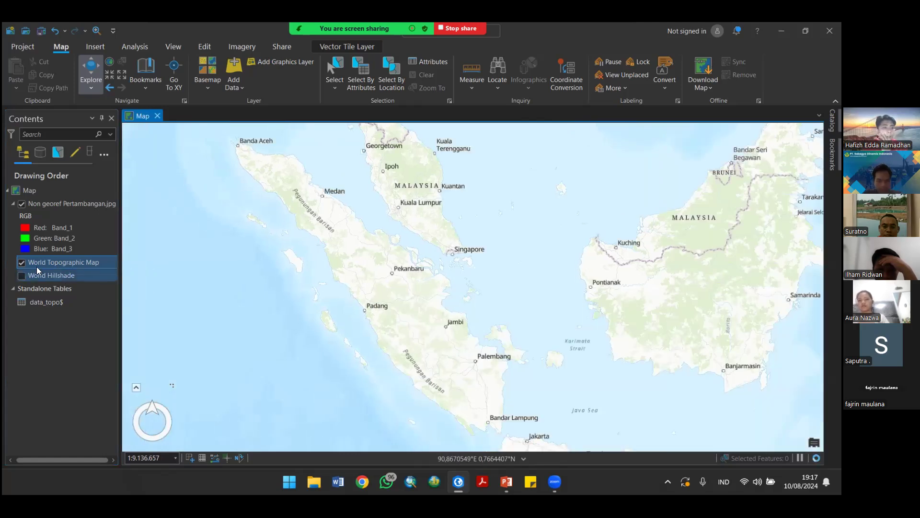
Step: Hide the World Topographic Map basemap and return to the northwestern part of the Non georef Pertambangan.jpg layer
click(21, 262)
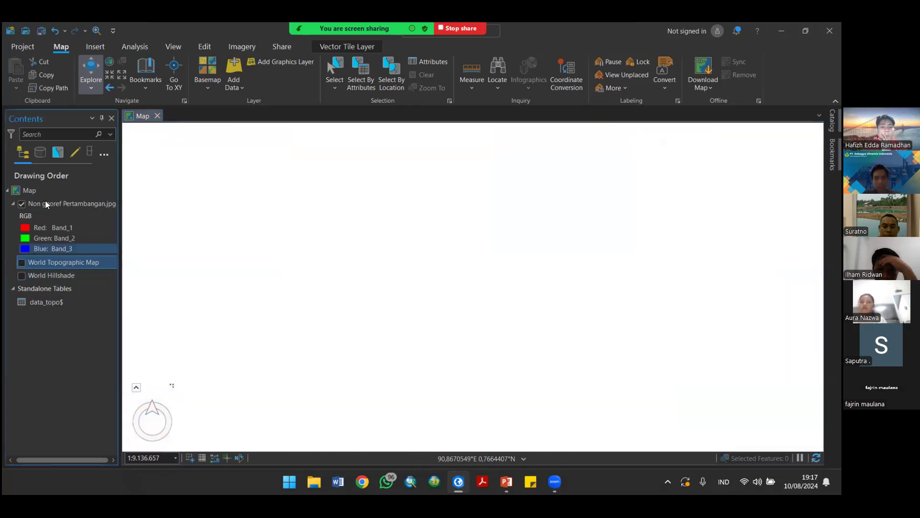
click(47, 203)
right_click(47, 203)
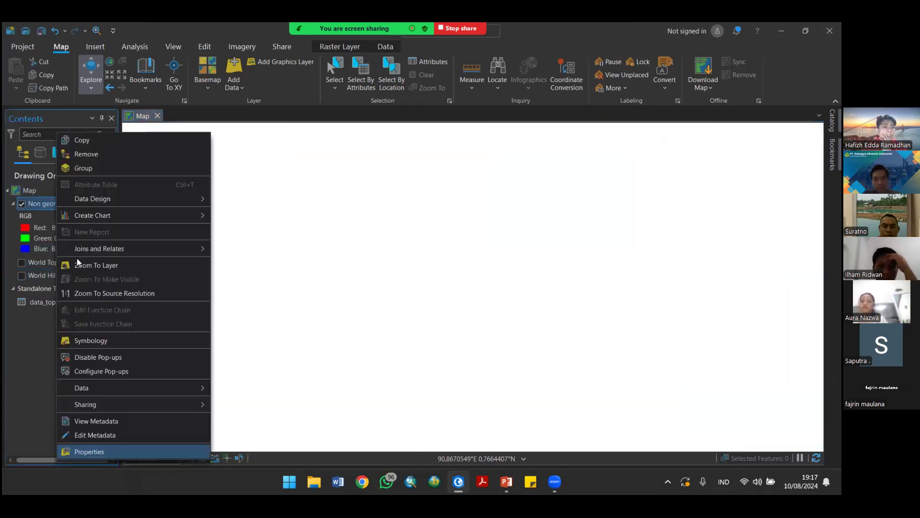
click(115, 266)
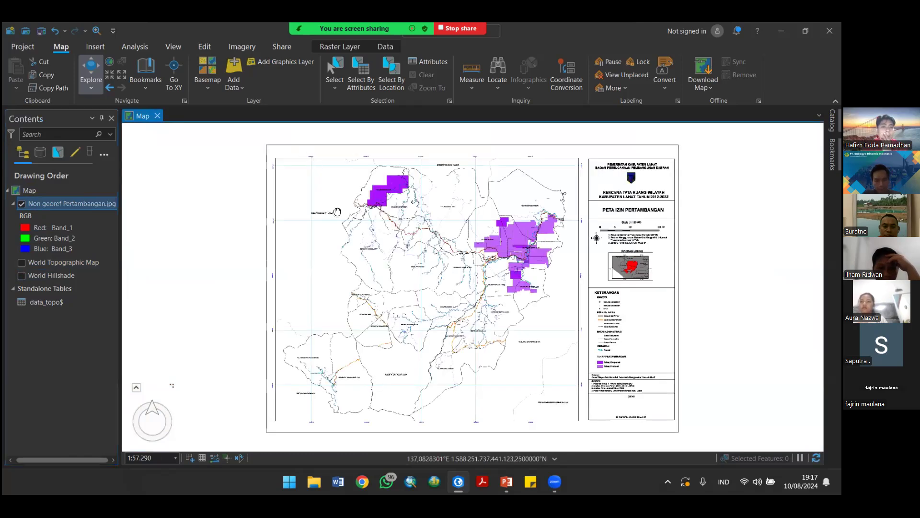
scroll(330, 204, up, 2)
scroll(501, 241, up, 2)
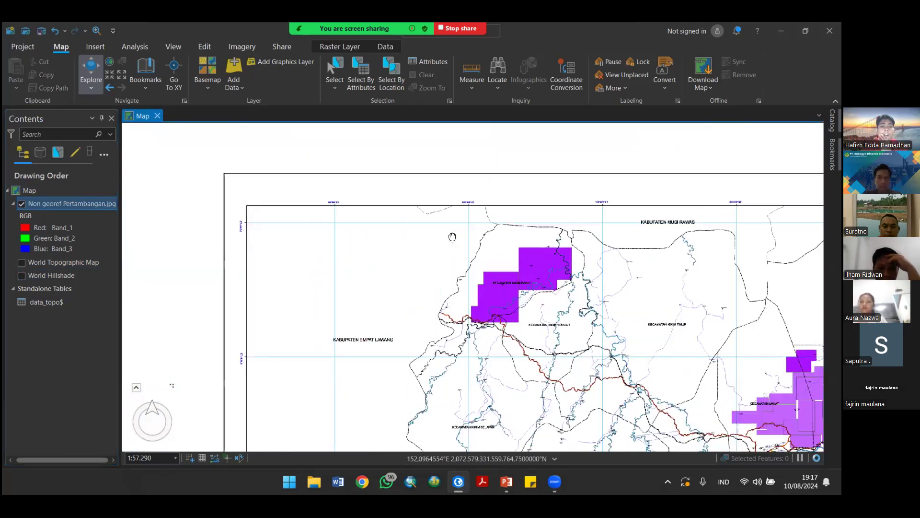
drag(440, 234, 389, 230)
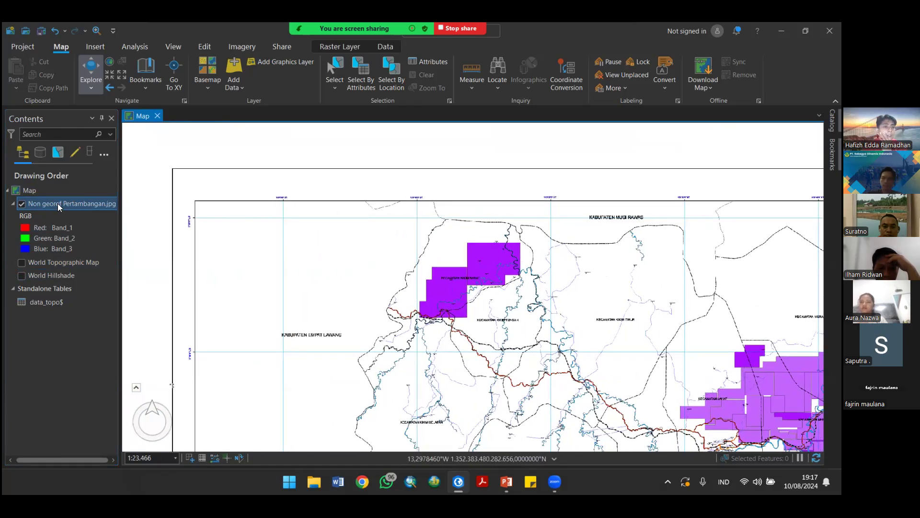
Step: Start a georeferencing session for the Non georef Pertambangan.jpg raster layer
click(336, 45)
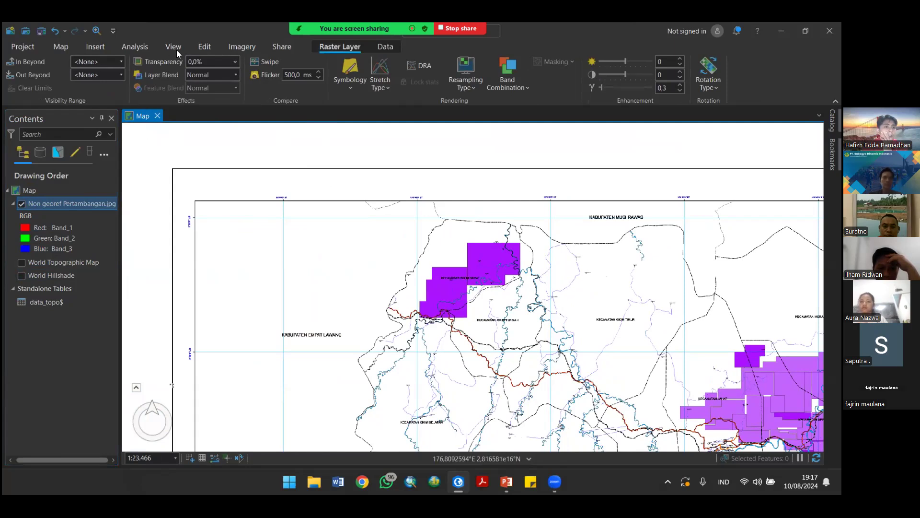
click(209, 49)
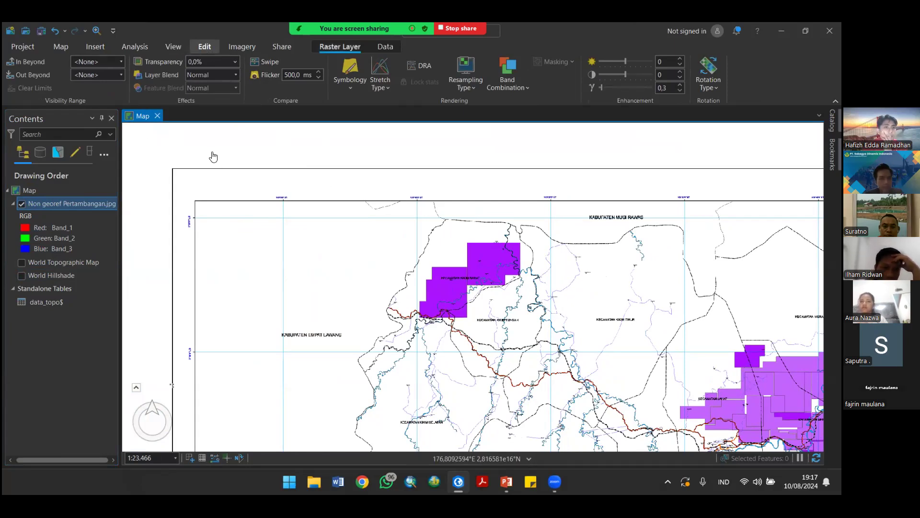
click(241, 46)
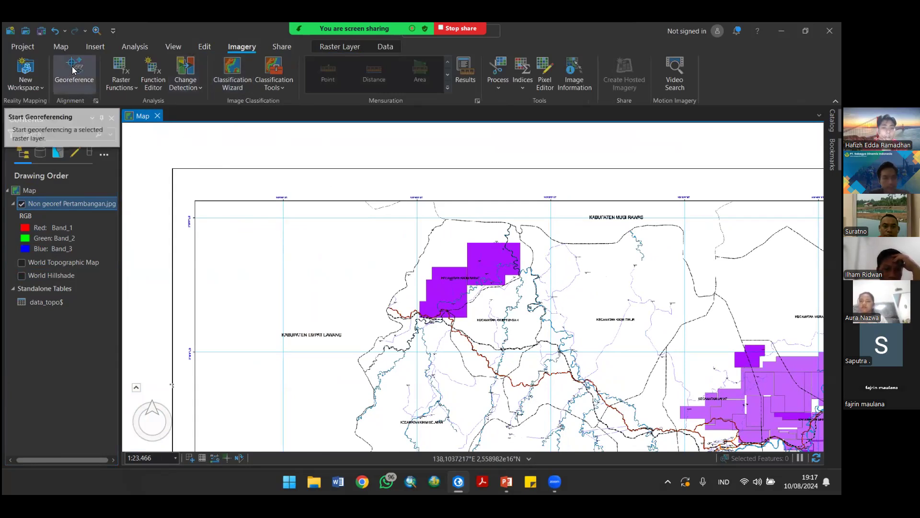
click(74, 70)
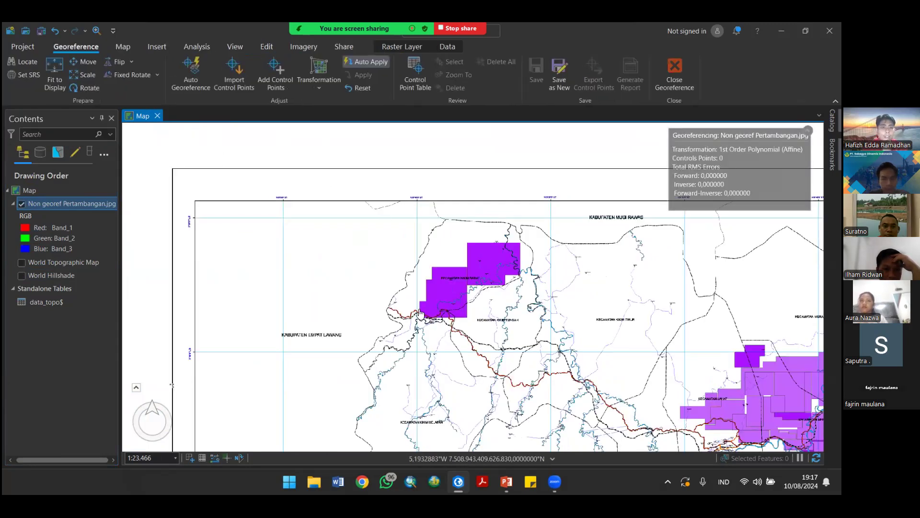
Step: Examine the northwestern grid lines and border coordinate labels of the Non georef Pertambangan.jpg map at several scales
scroll(488, 280, down, 5)
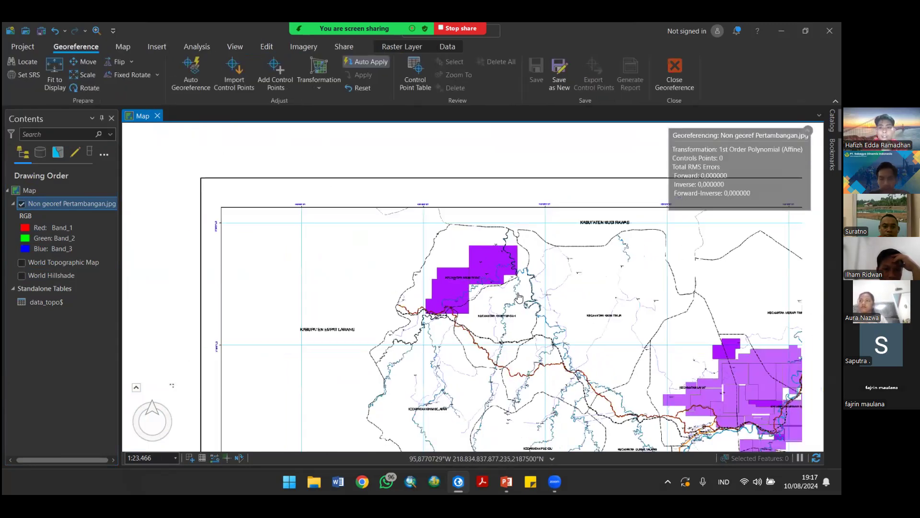
scroll(454, 252, up, 3)
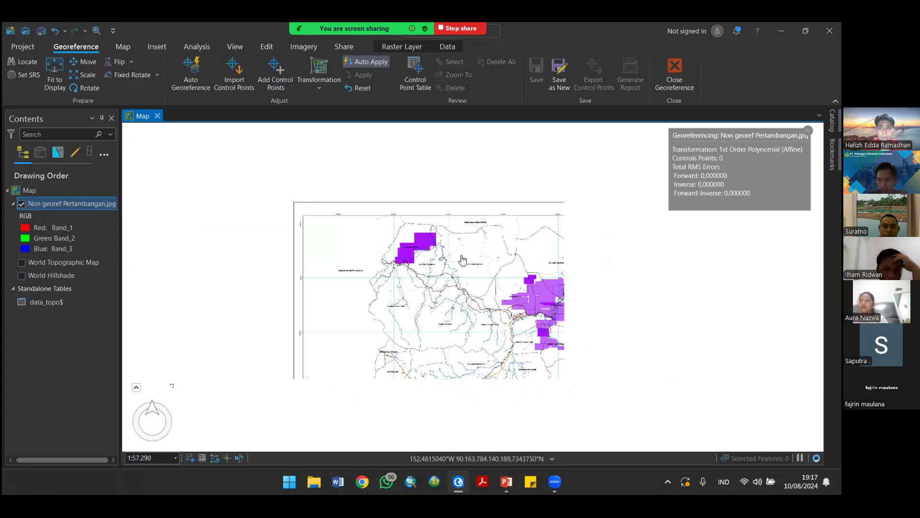
scroll(447, 260, up, 2)
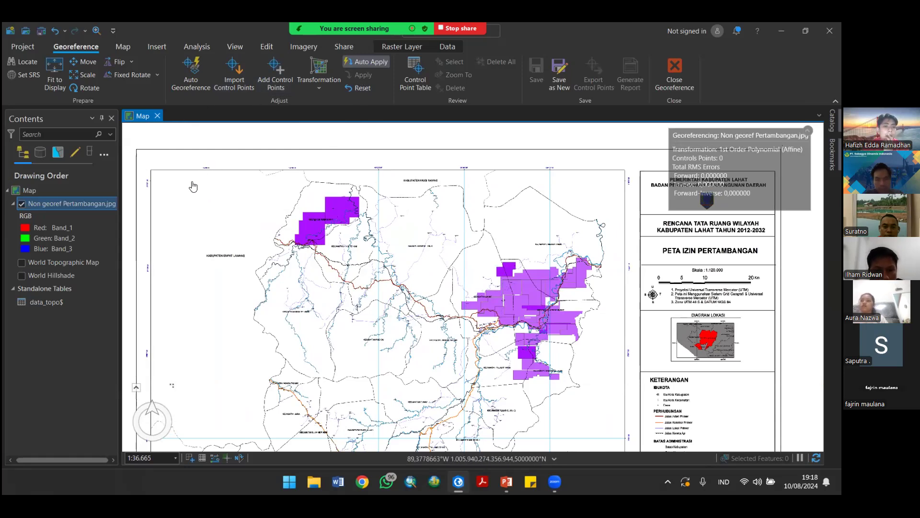
scroll(194, 186, up, 2)
scroll(316, 216, up, 3)
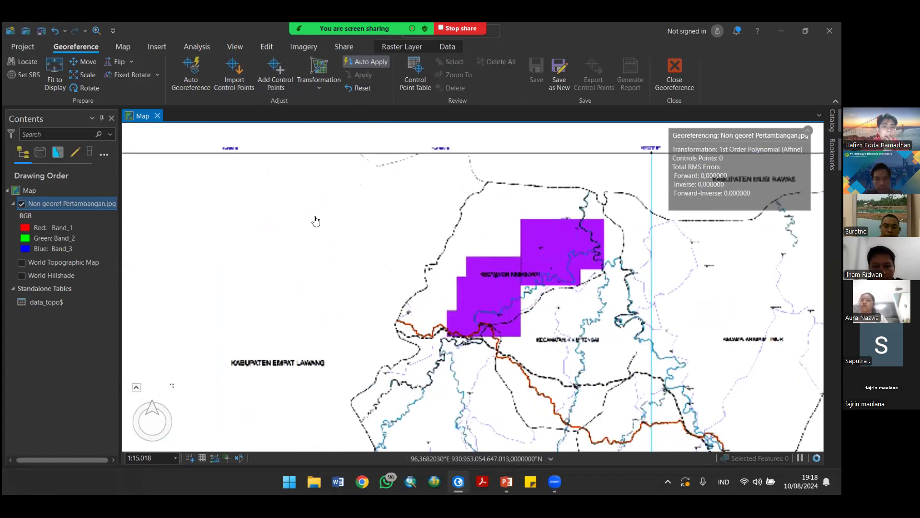
right_click(73, 203)
click(433, 235)
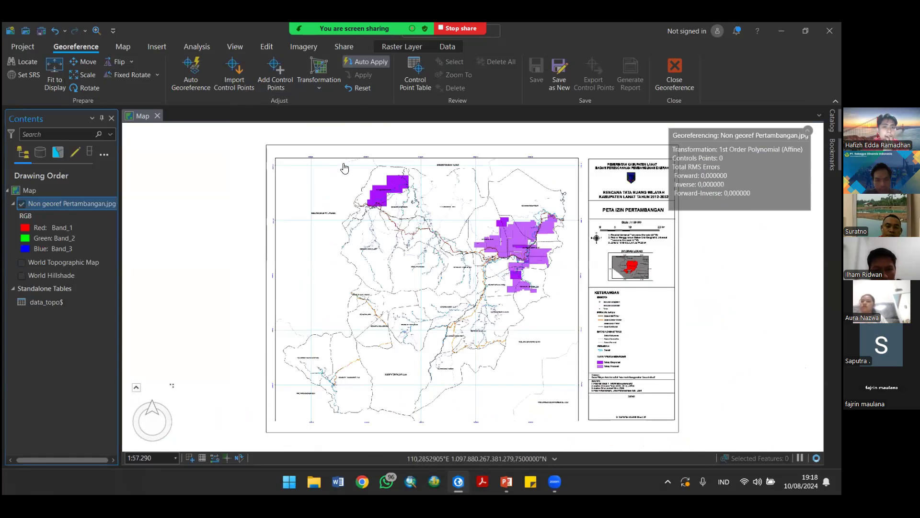
scroll(320, 161, up, 4)
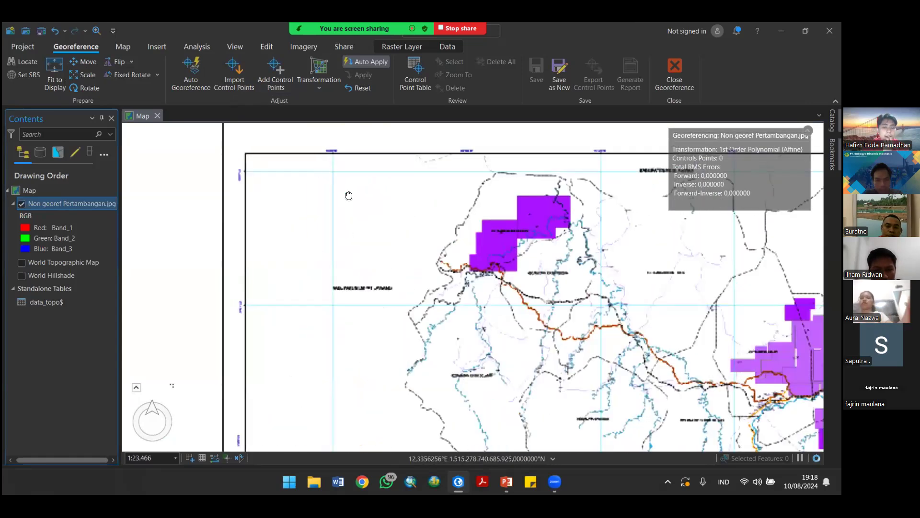
scroll(348, 195, up, 2)
drag(355, 210, 354, 211)
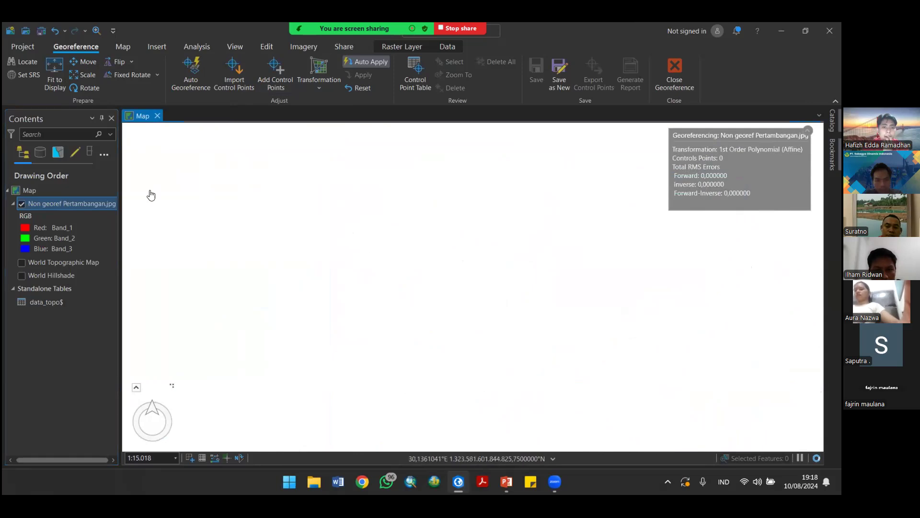
Step: Return to the full Non georef Pertambangan.jpg map and examine its northeastern grid lines and title block
right_click(46, 202)
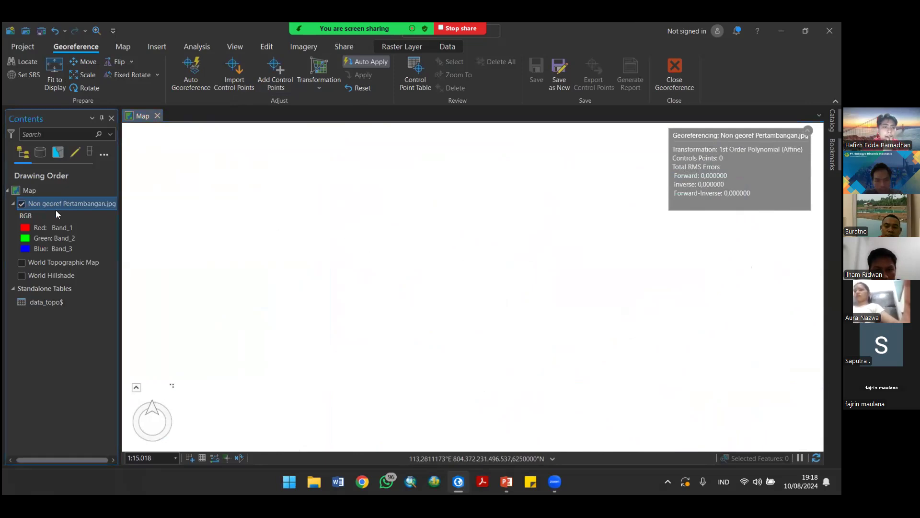
click(80, 191)
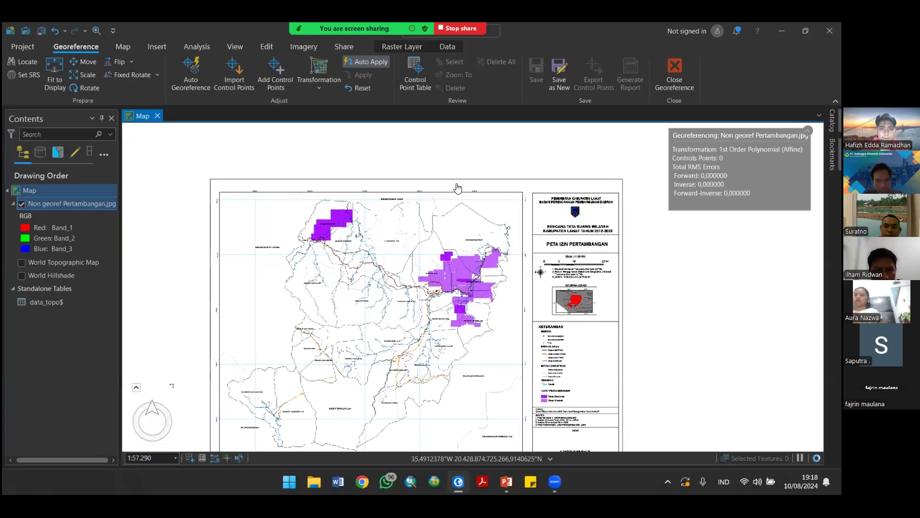
scroll(474, 206, up, 2)
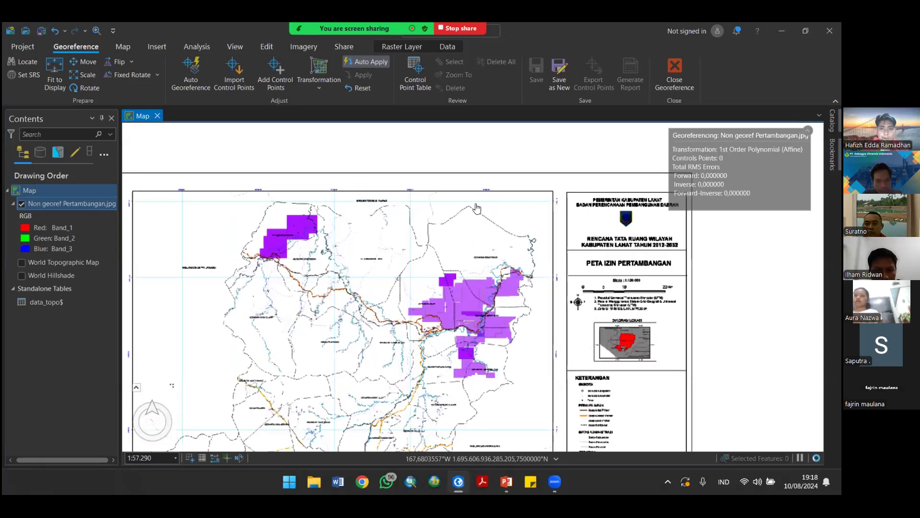
scroll(476, 207, up, 2)
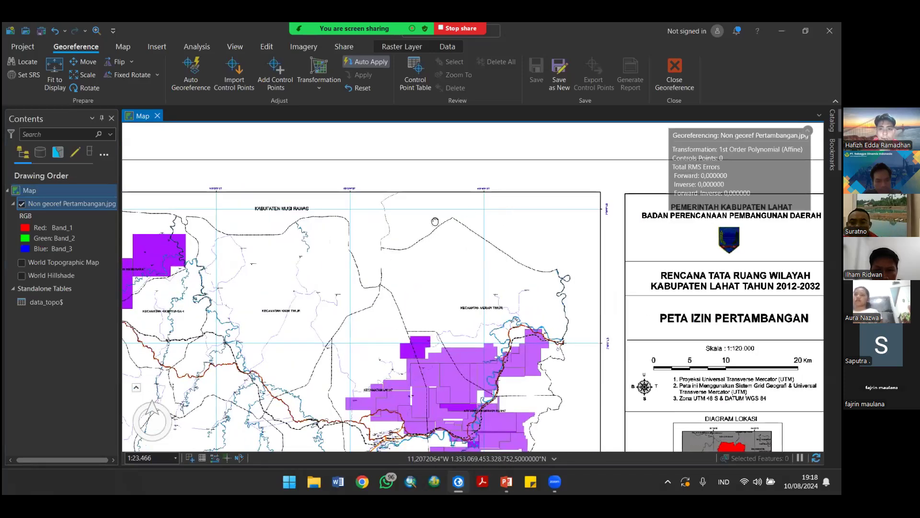
scroll(435, 221, up, 2)
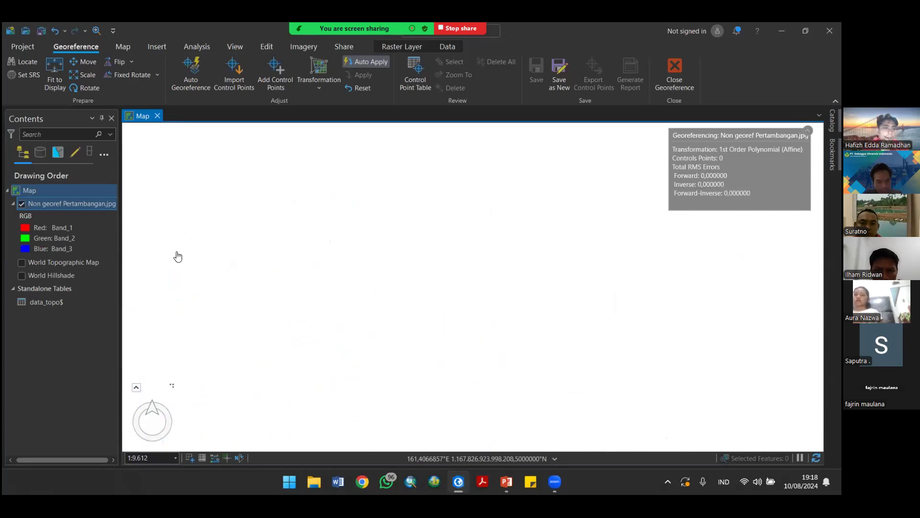
Step: Zoom to the extent of the Non georef Pertambangan.jpg layer and view its northern grid lines
click(66, 204)
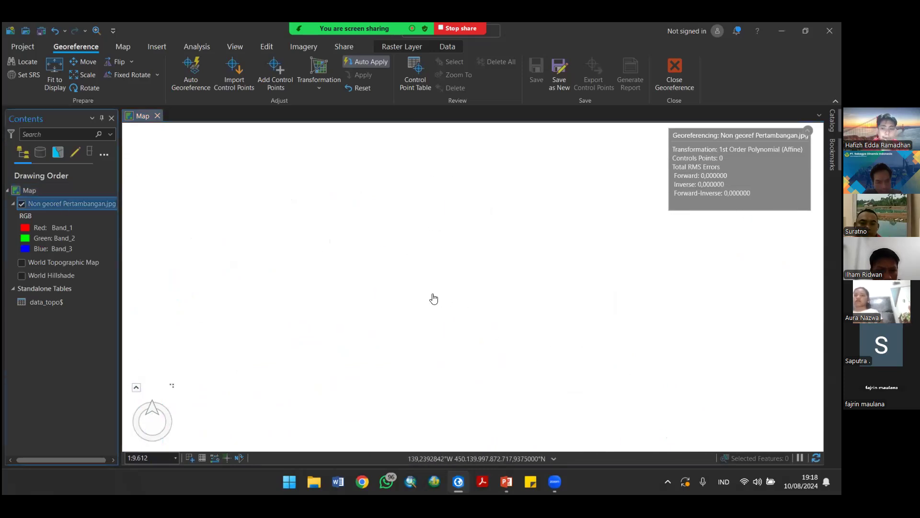
right_click(83, 202)
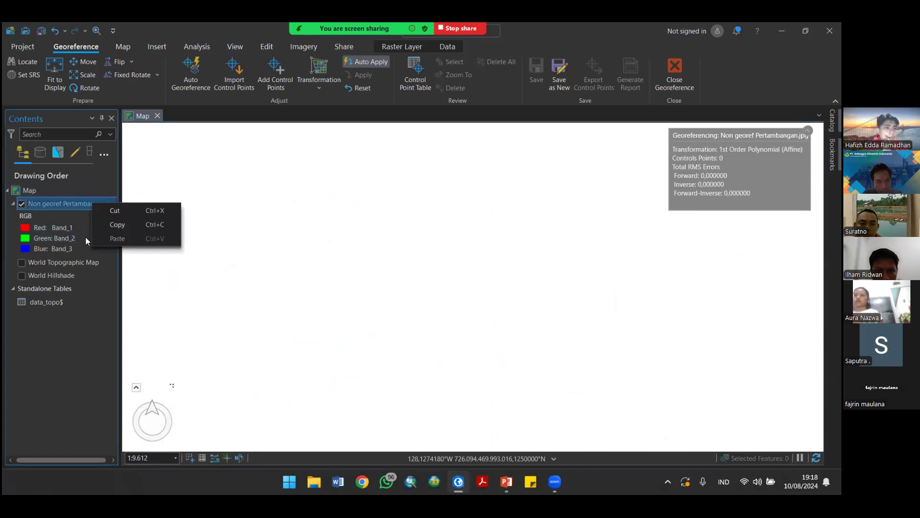
click(82, 308)
right_click(70, 203)
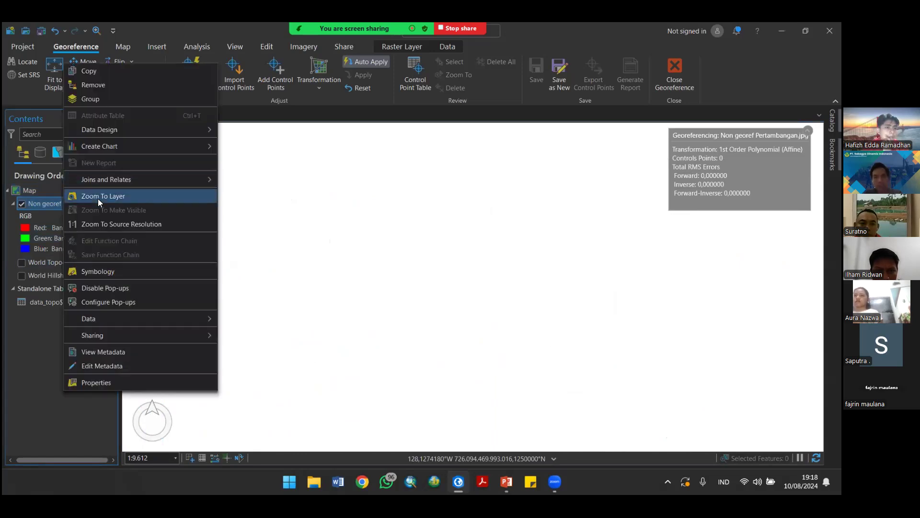
click(97, 197)
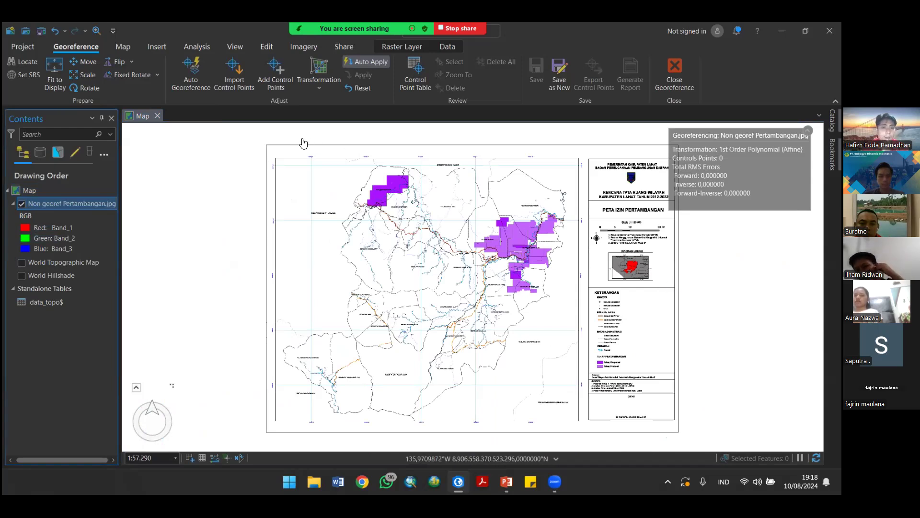
scroll(356, 150, up, 4)
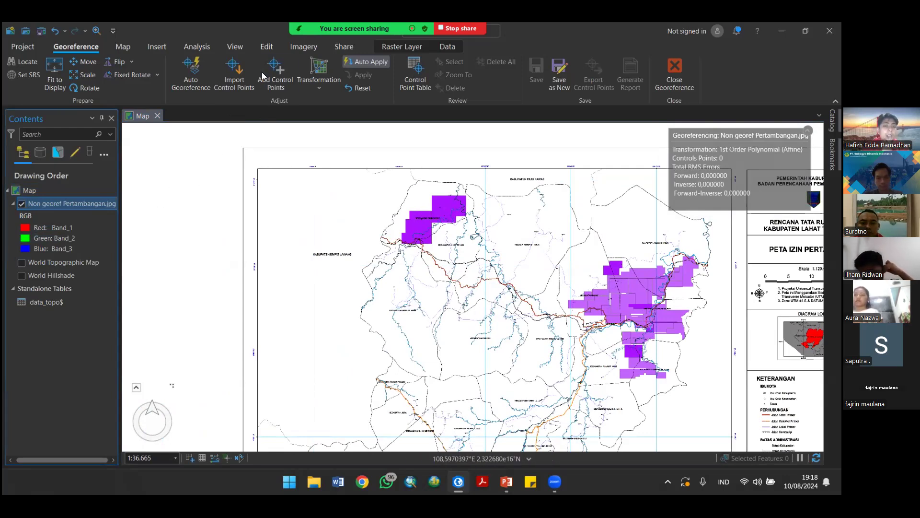
Step: Place a control point's source at the northwesternmost grid intersection of the full map and open its target coordinates
click(275, 72)
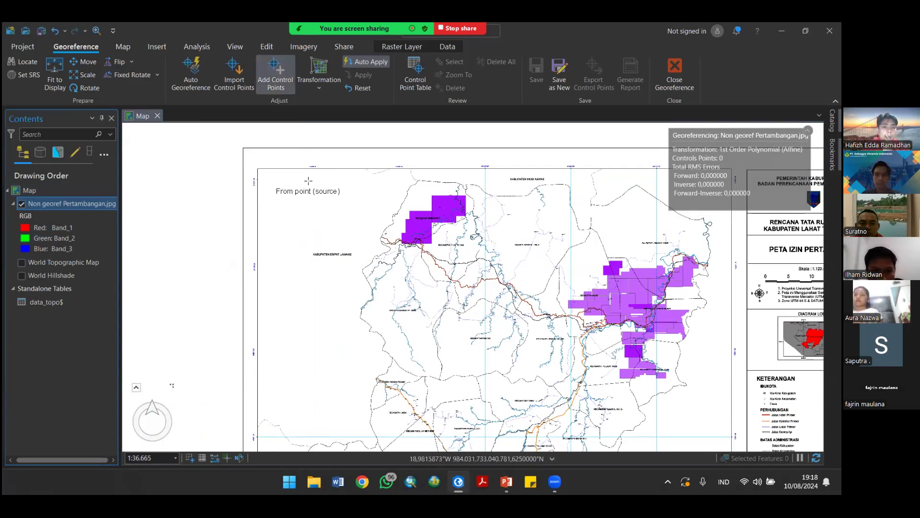
scroll(309, 181, up, 3)
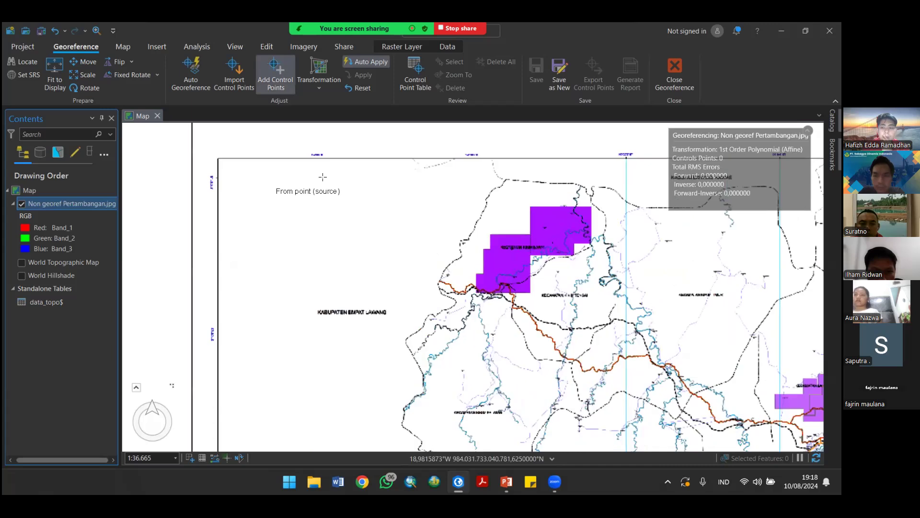
scroll(322, 177, up, 3)
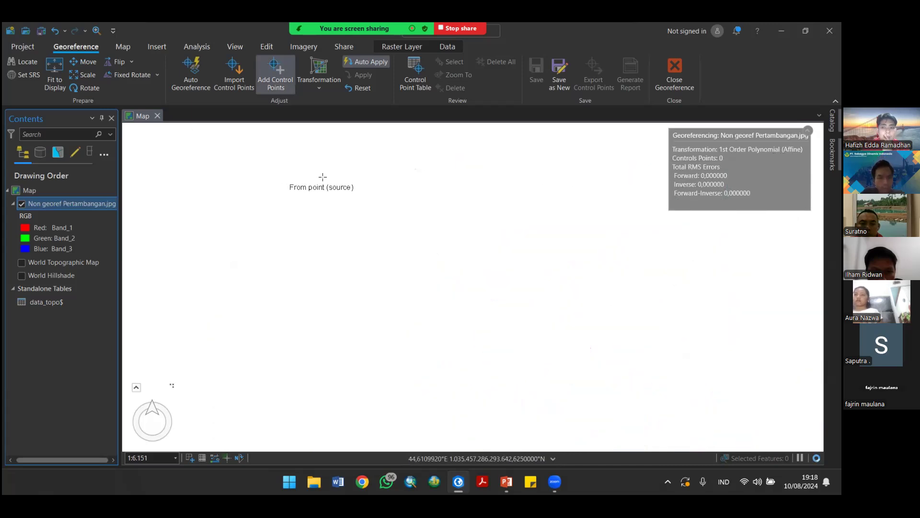
right_click(40, 203)
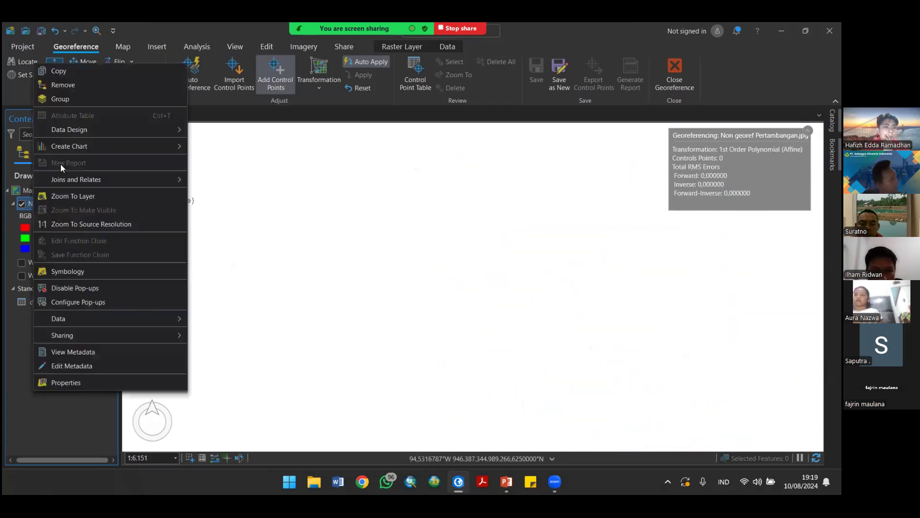
click(199, 251)
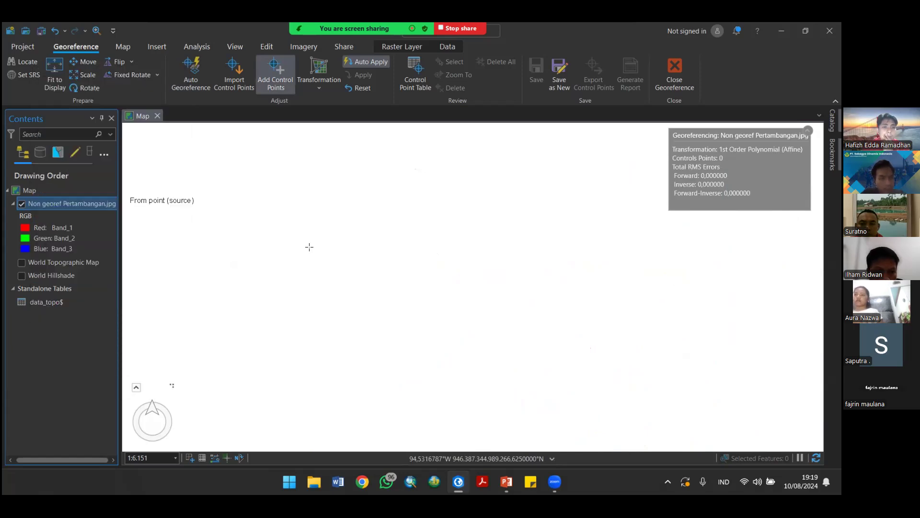
scroll(298, 243, down, 5)
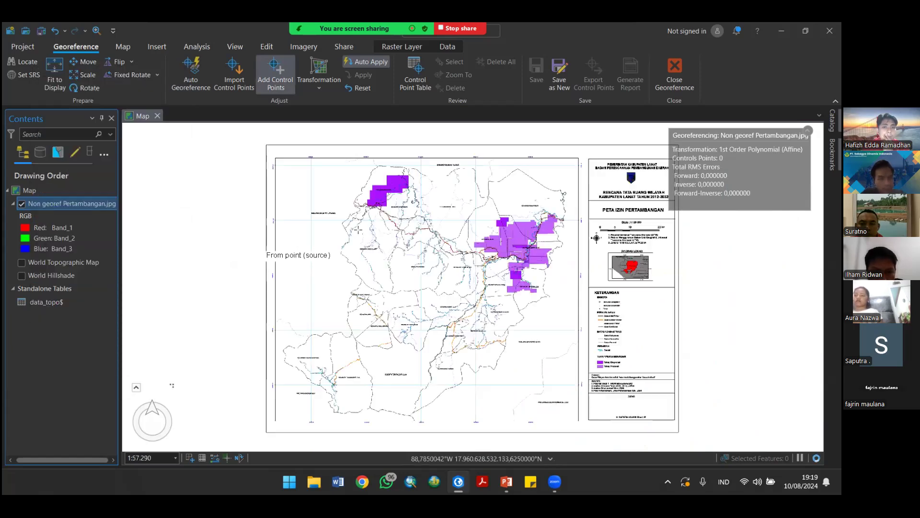
click(310, 164)
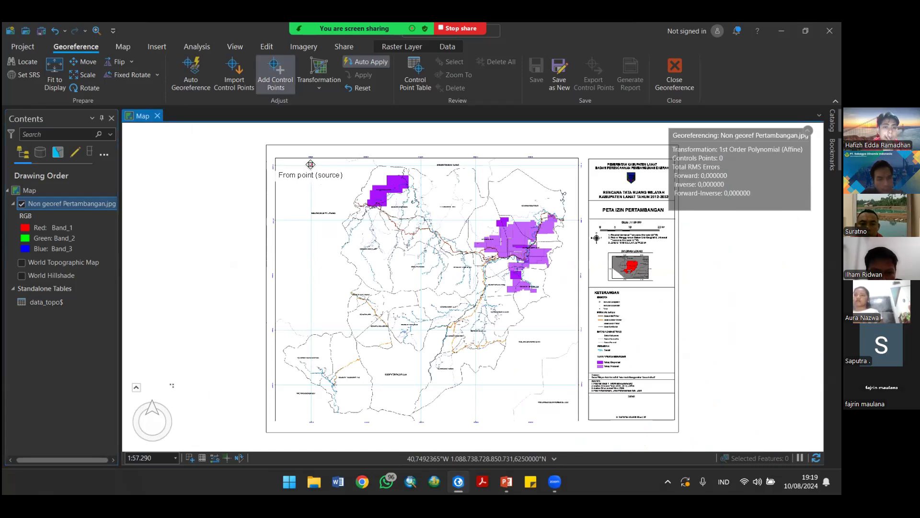
right_click(311, 165)
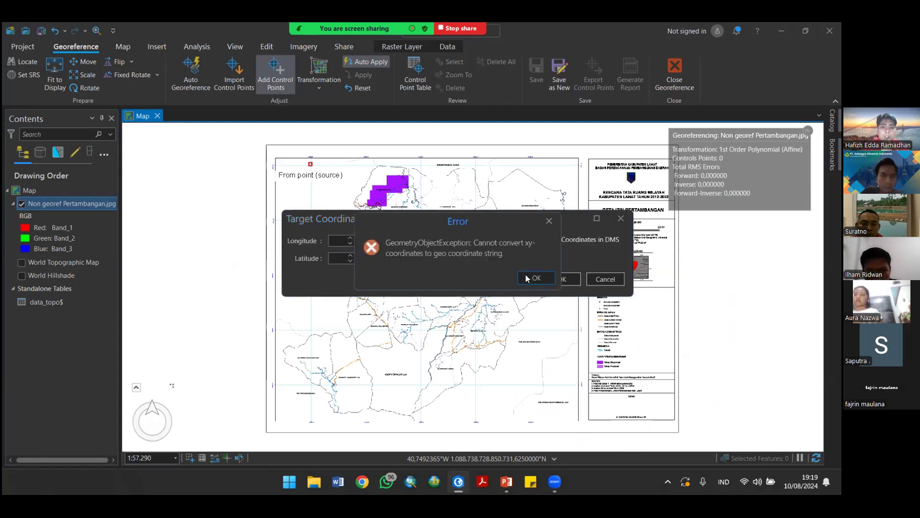
click(535, 277)
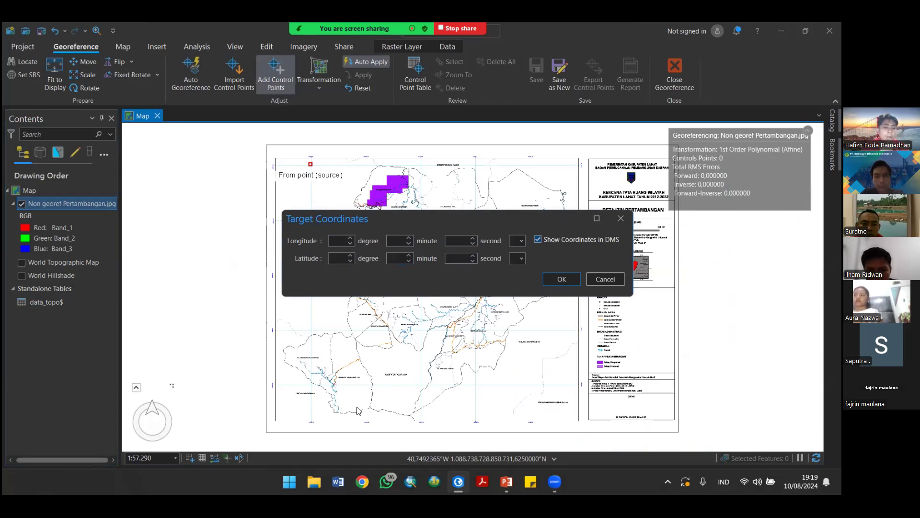
Step: In File Explorer, open the georeferensing folder inside Documents > Pelatihan GIS > data pelatihan tema tambang
click(314, 482)
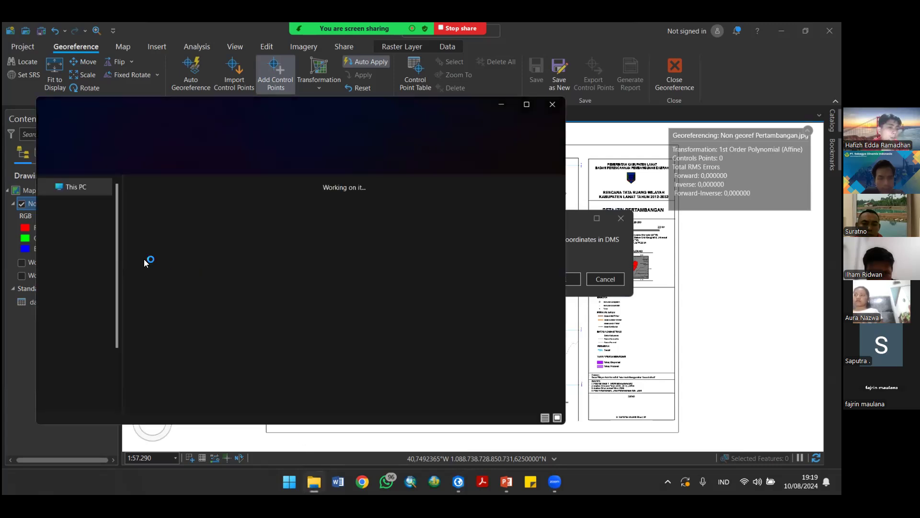
click(75, 203)
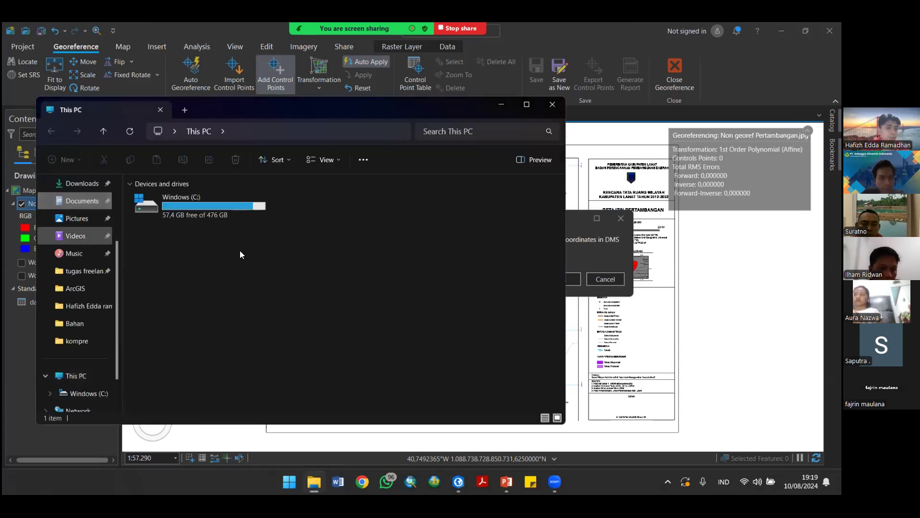
scroll(234, 273, down, 20)
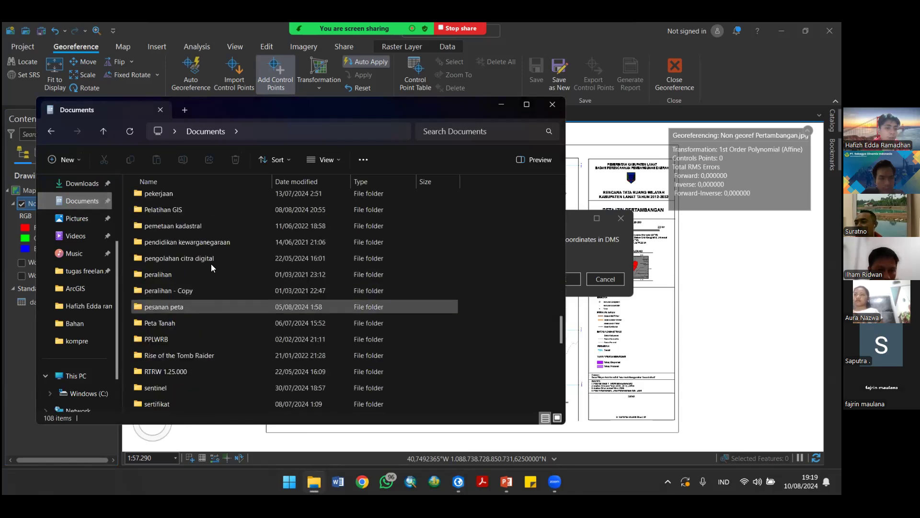
double_click(209, 216)
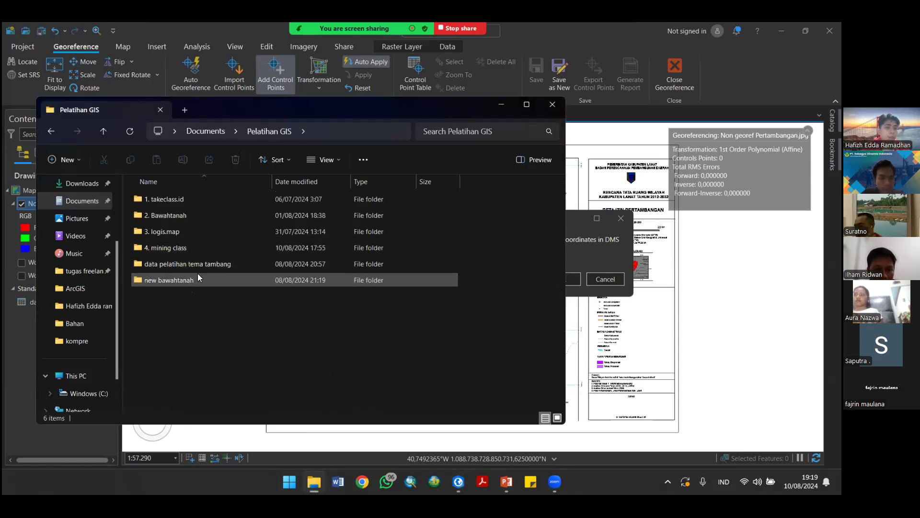
double_click(197, 266)
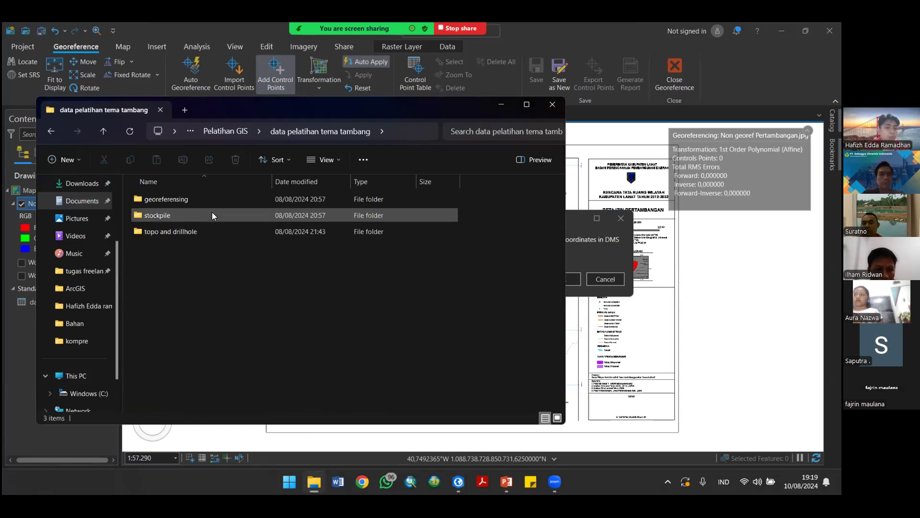
double_click(220, 201)
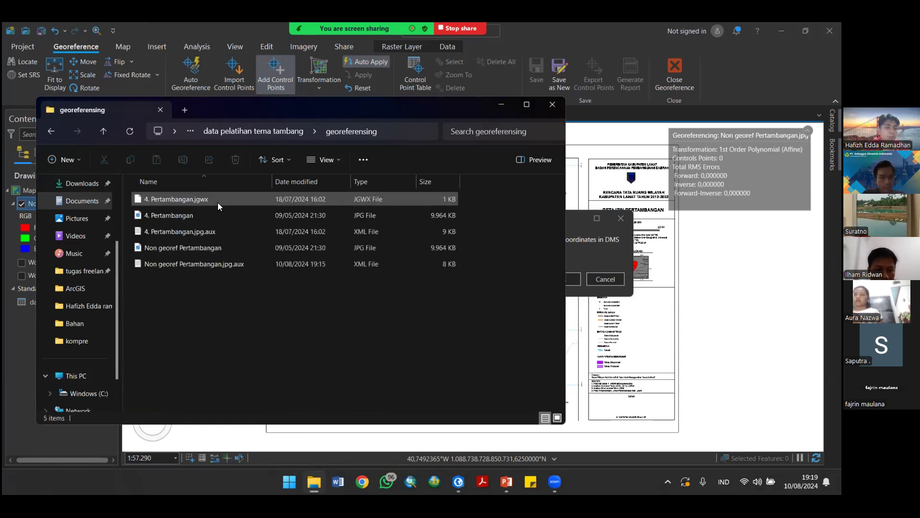
Step: Open Non georef Pertambangan.jpg in the photo viewer and examine the grid labels in the map's northwest corner
click(212, 250)
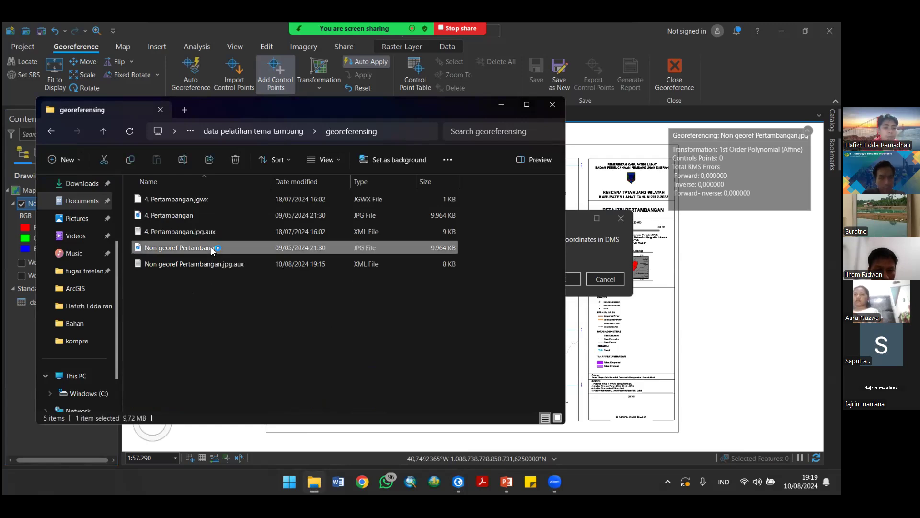
double_click(215, 248)
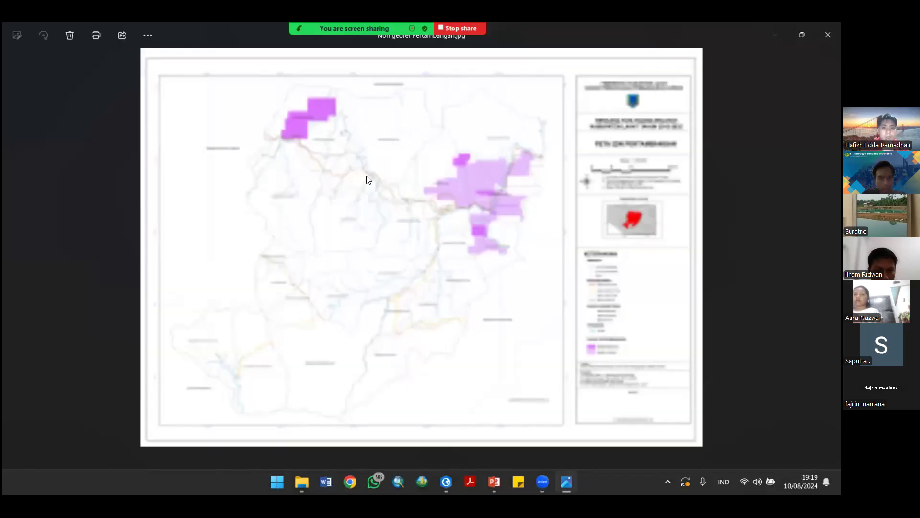
scroll(200, 86, up, 2)
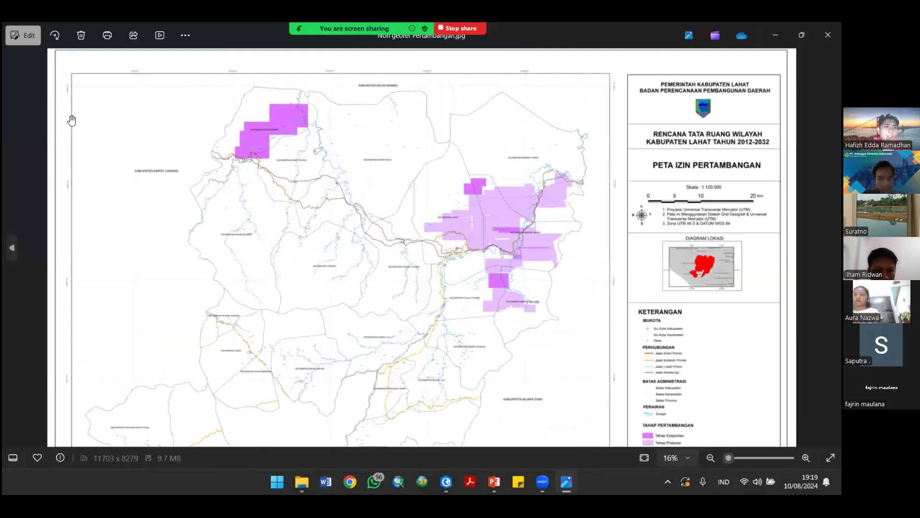
scroll(72, 119, up, 3)
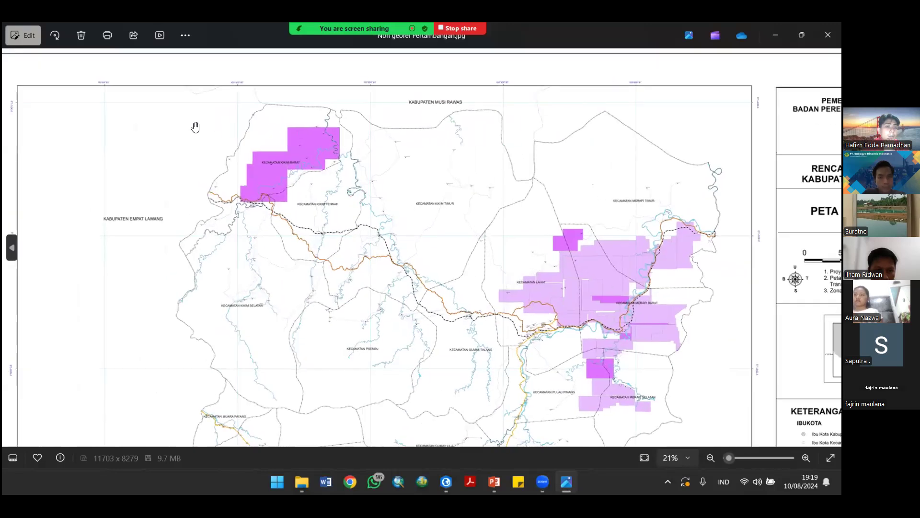
scroll(195, 127, up, 5)
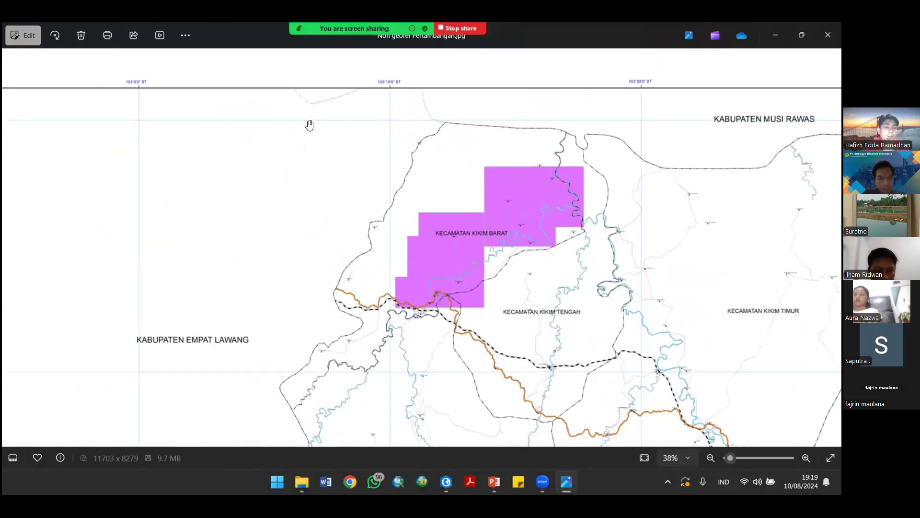
scroll(309, 125, up, 3)
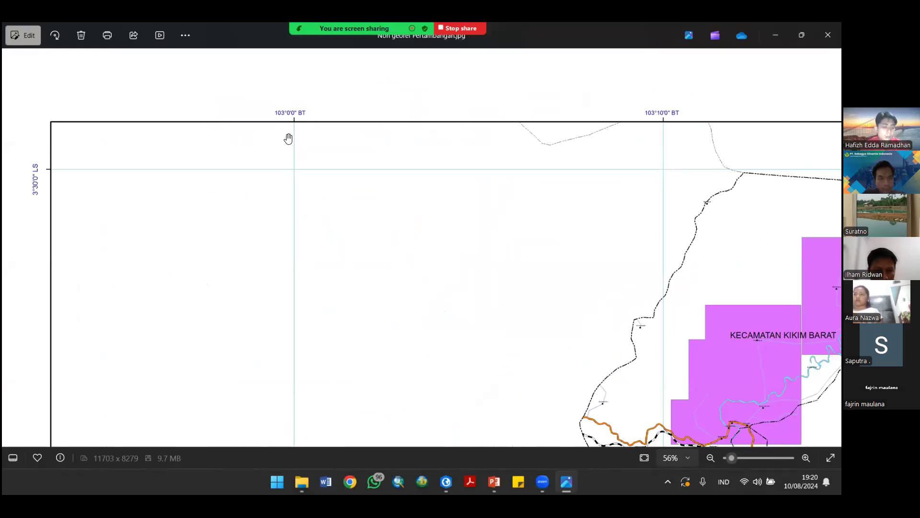
key(alt+Tab)
key(alt+Tab)
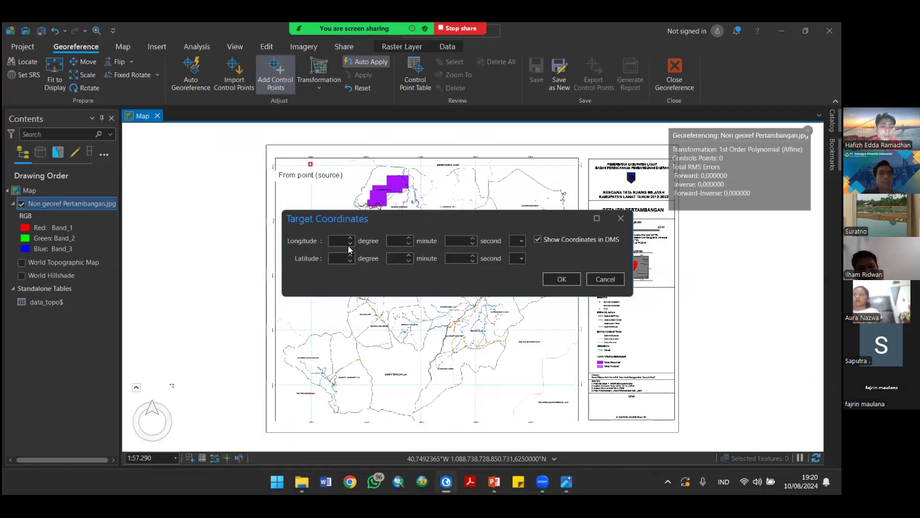
click(522, 242)
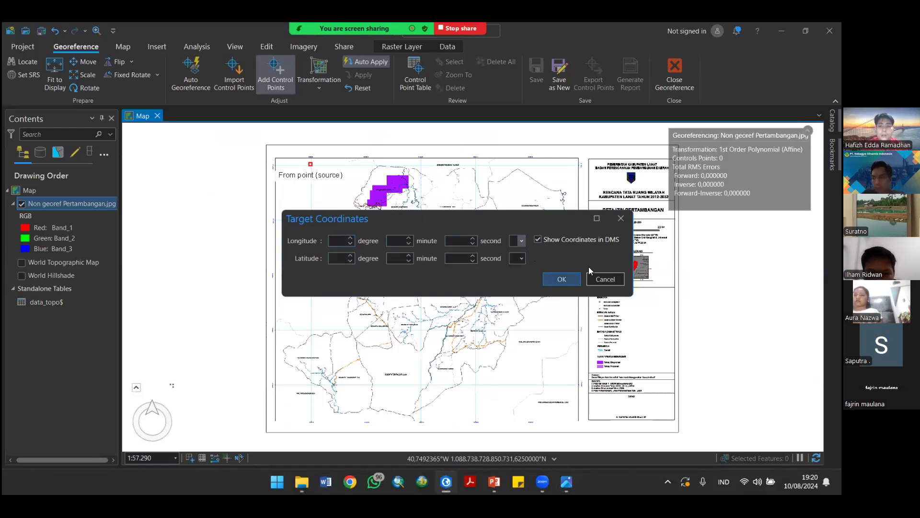
click(622, 220)
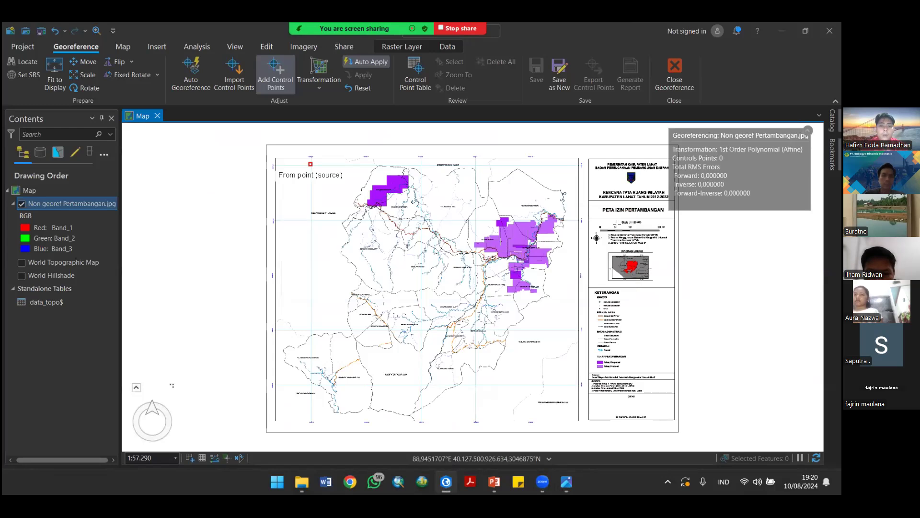
click(310, 165)
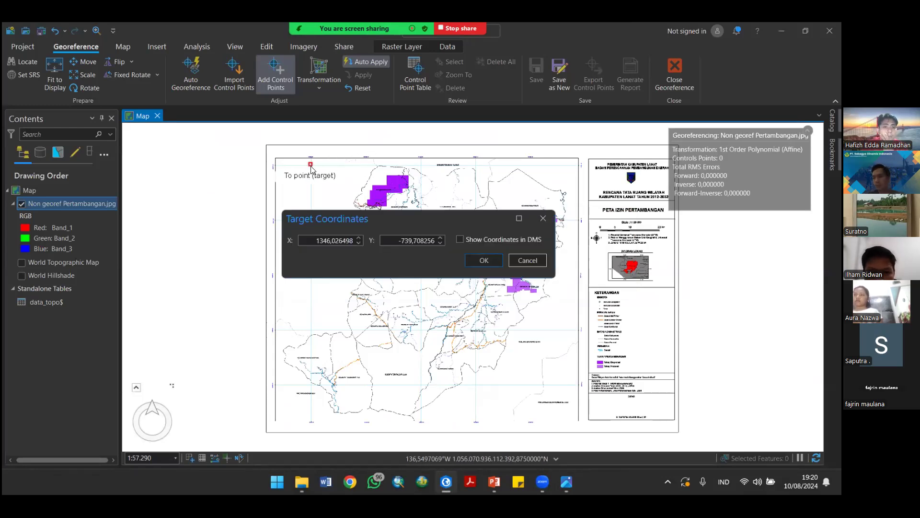
click(542, 218)
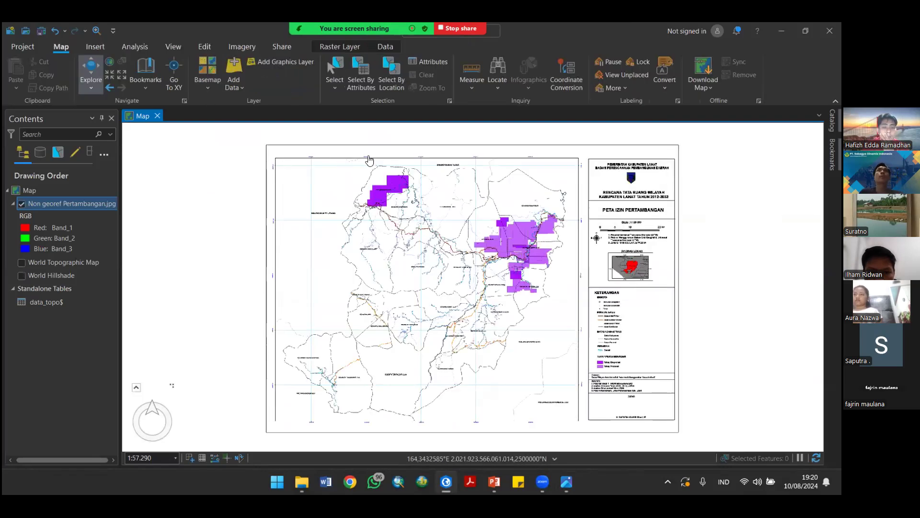
Step: Start georeferencing the Non georef Pertambangan.jpg layer again and zoom to the layer's full extent
scroll(370, 158, up, 1)
scroll(372, 159, up, 3)
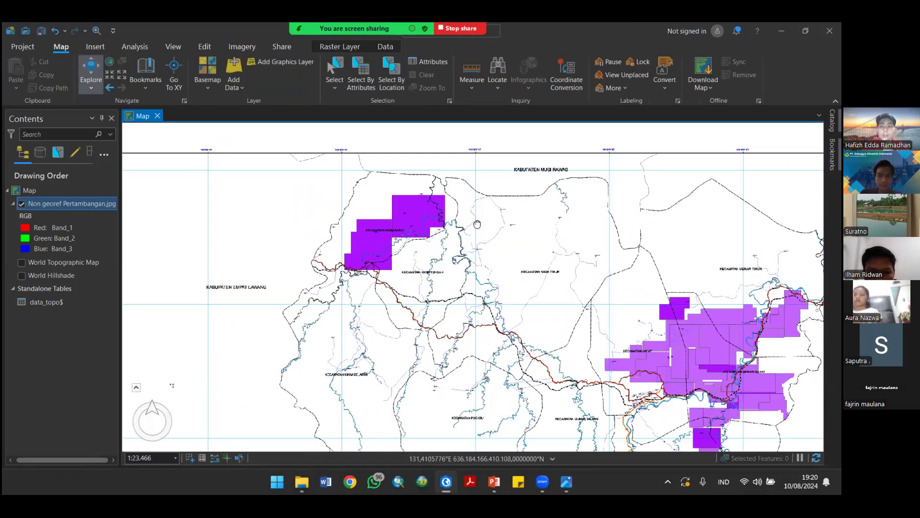
drag(526, 163, 359, 171)
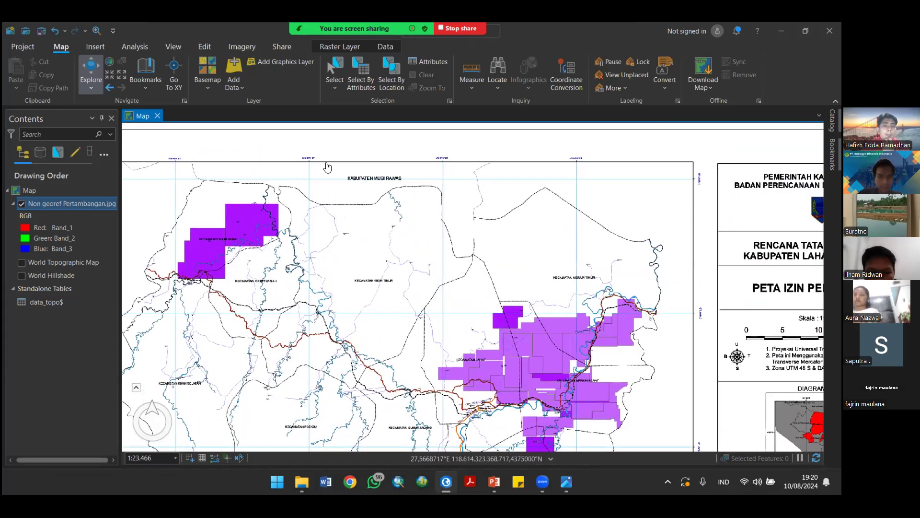
click(248, 46)
click(84, 90)
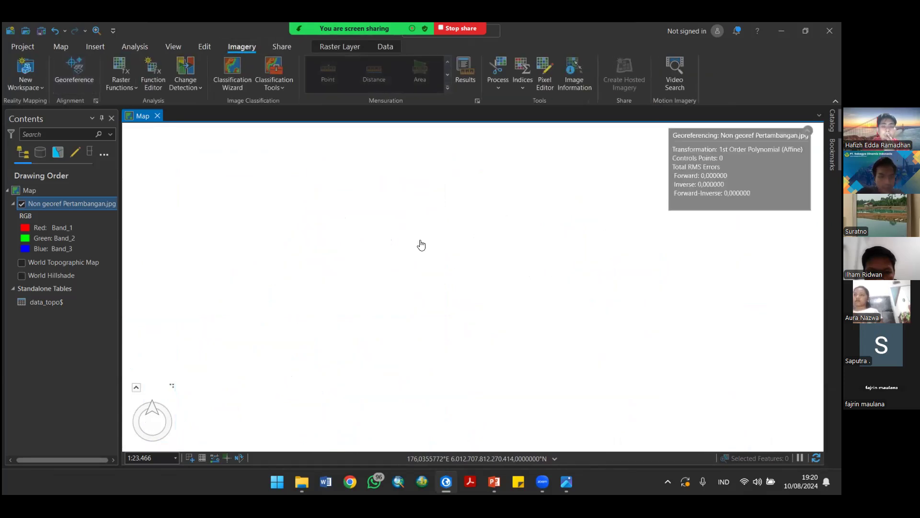
right_click(89, 203)
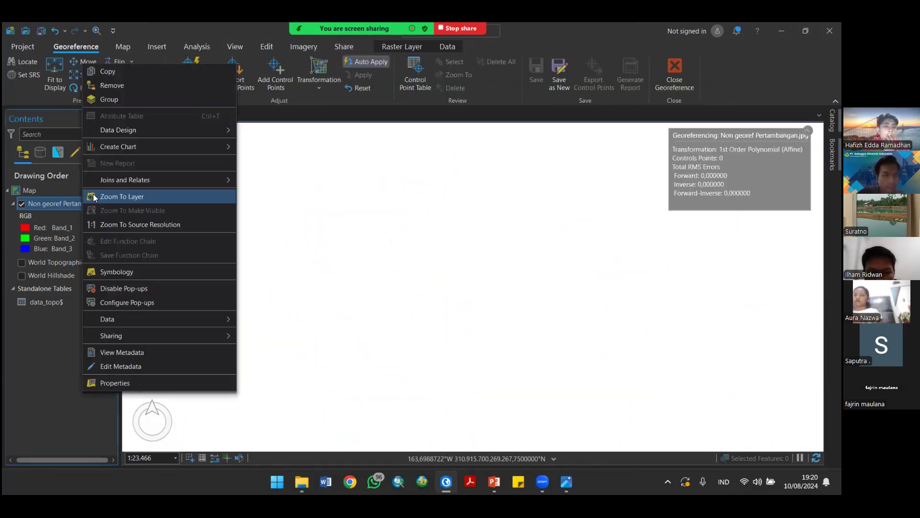
click(142, 198)
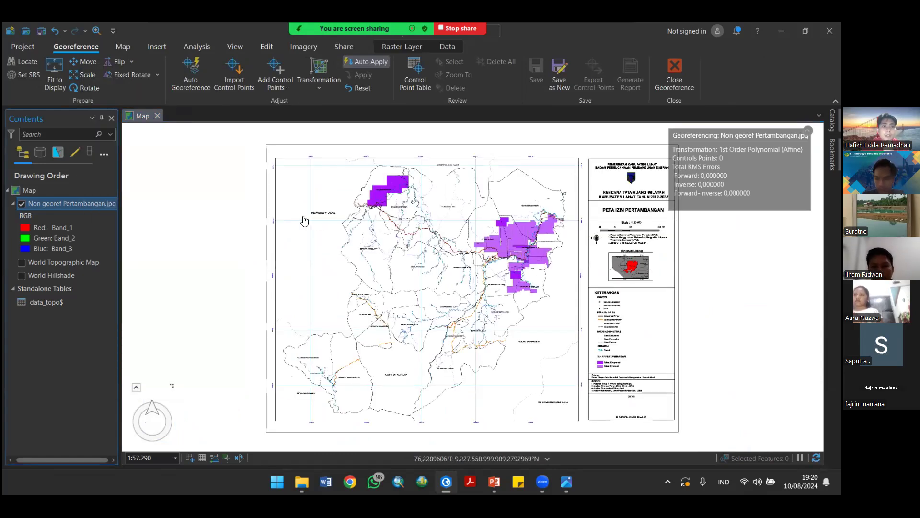
Step: Examine the longitude and latitude labels of the northwesternmost grid intersection in the photo viewer against the full map in ArcGIS Pro
click(266, 47)
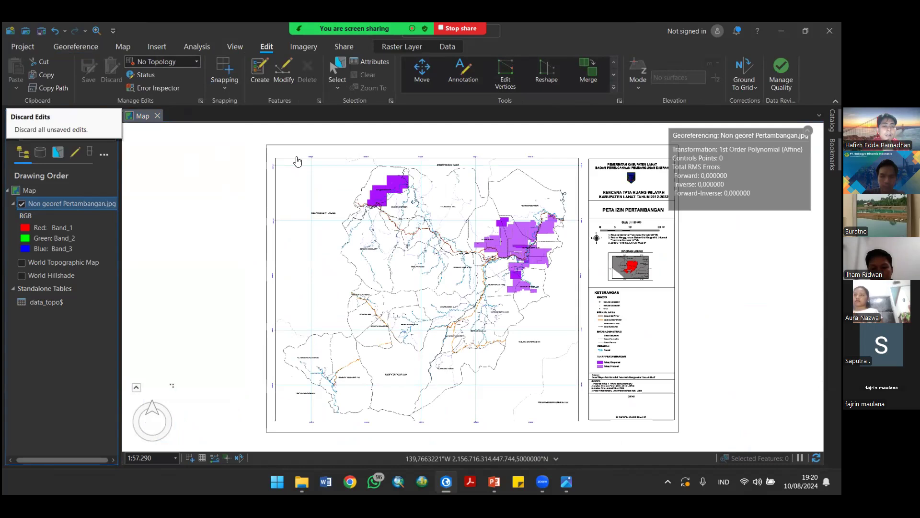
scroll(301, 163, up, 4)
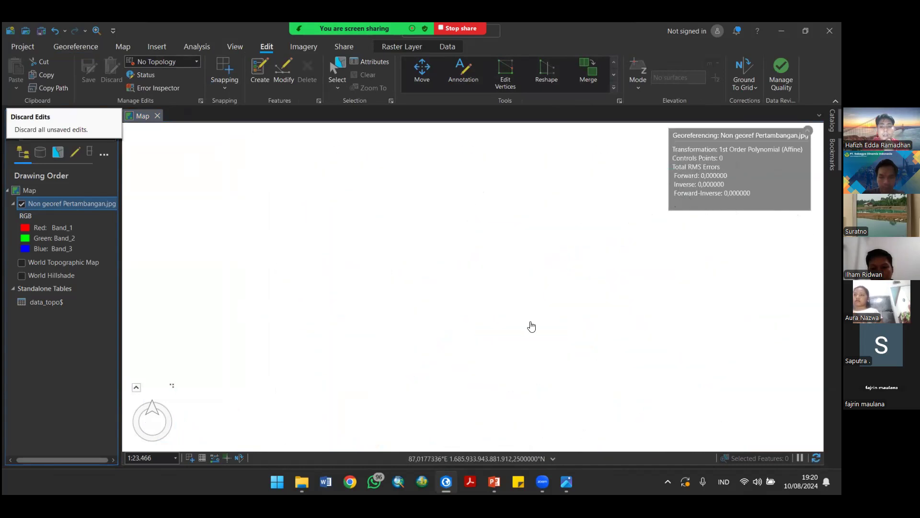
key(alt+Tab)
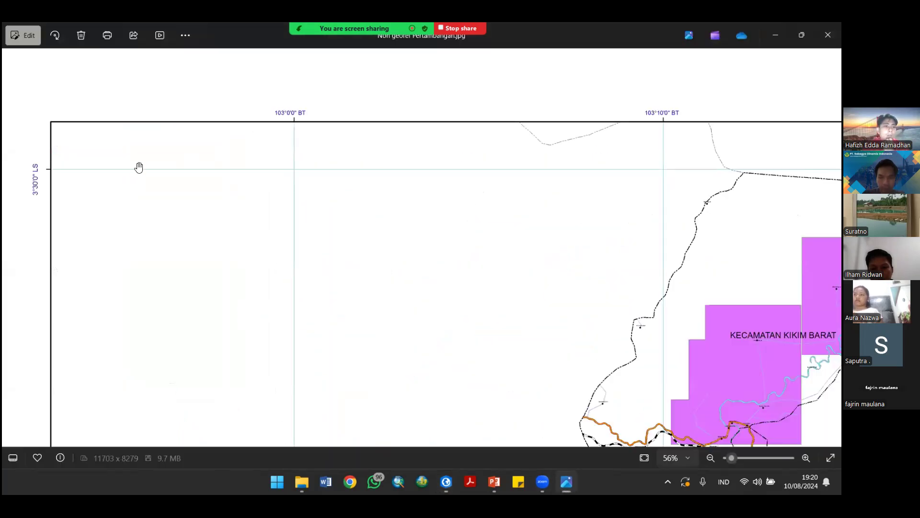
drag(201, 163, 218, 198)
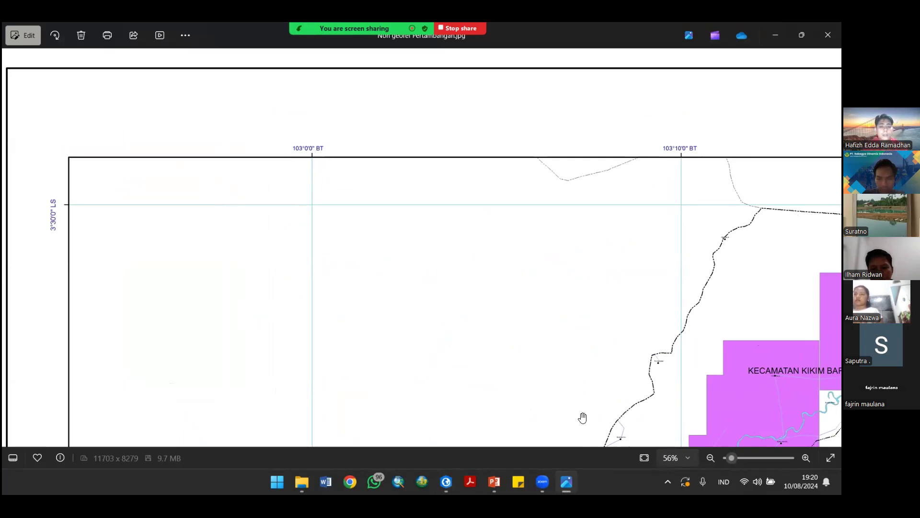
key(alt+Tab)
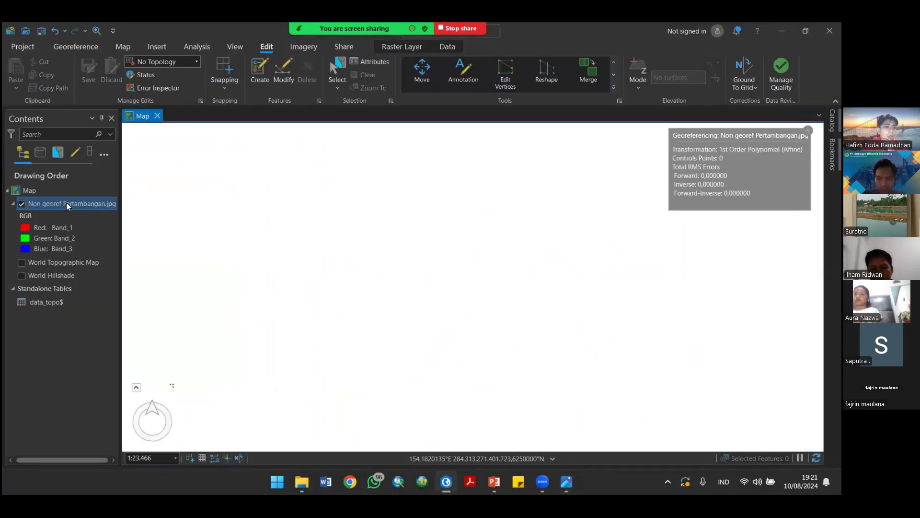
right_click(43, 204)
click(103, 195)
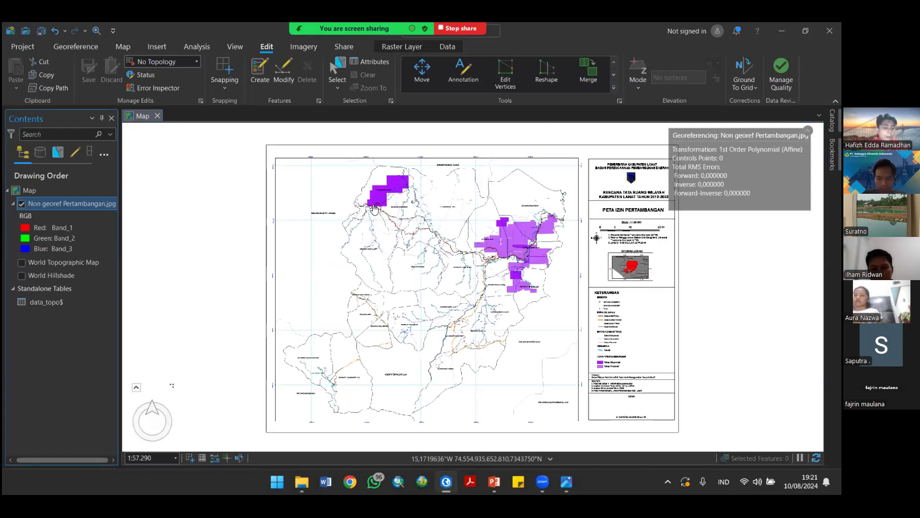
key(alt+Tab)
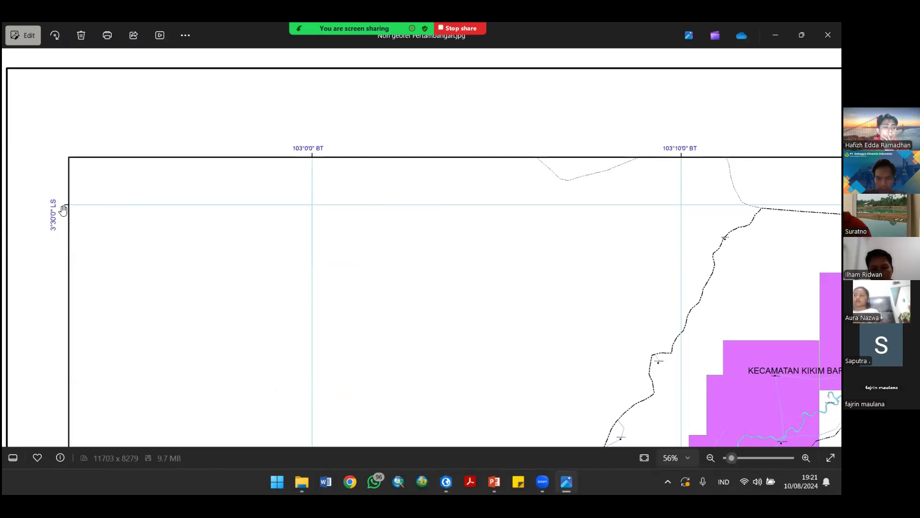
key(alt+Tab)
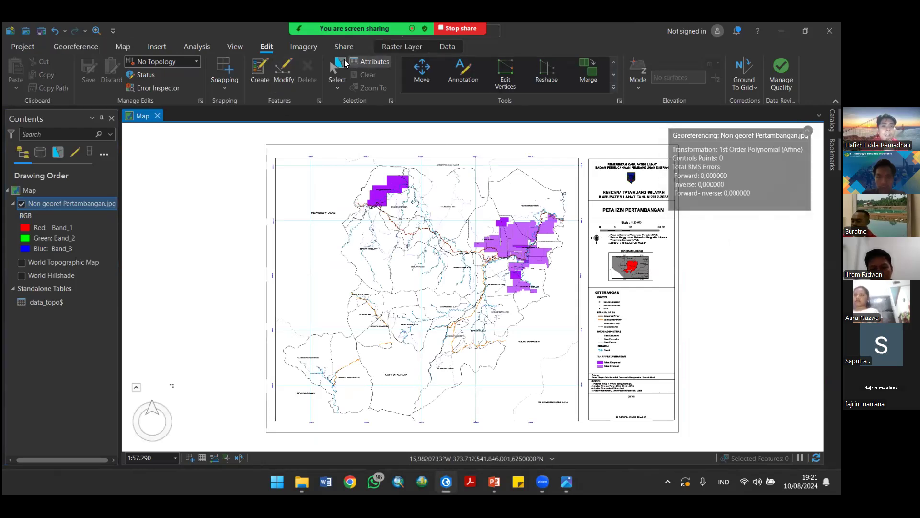
Step: Close the georeferencing session and hide the Non georef Pertambangan.jpg layer
click(76, 47)
click(661, 91)
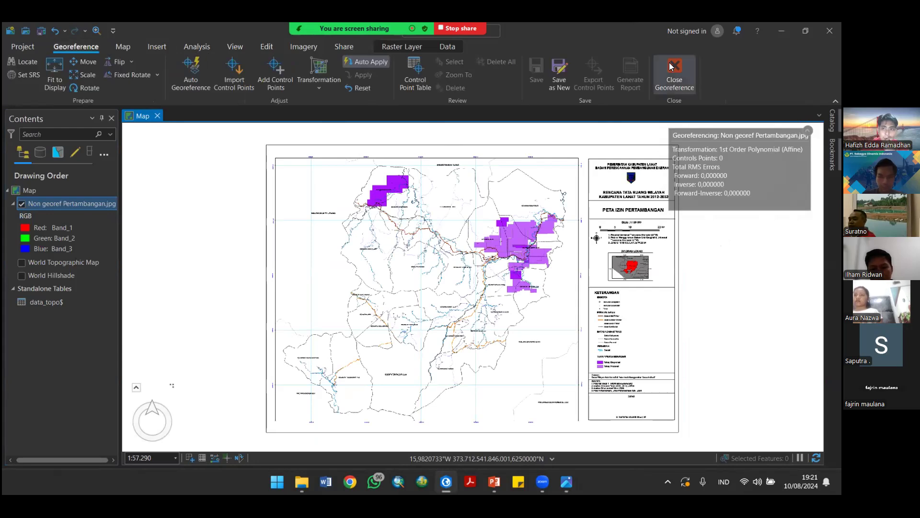
click(22, 204)
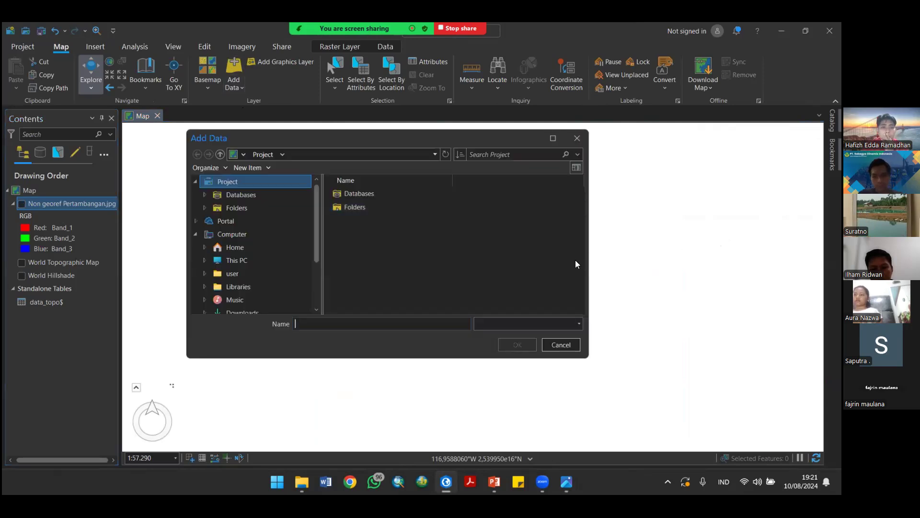
Step: Add 4. Pertambangan.jpg from the georeferensing folder to the map and zoom to the northwest corner of its extent
click(373, 193)
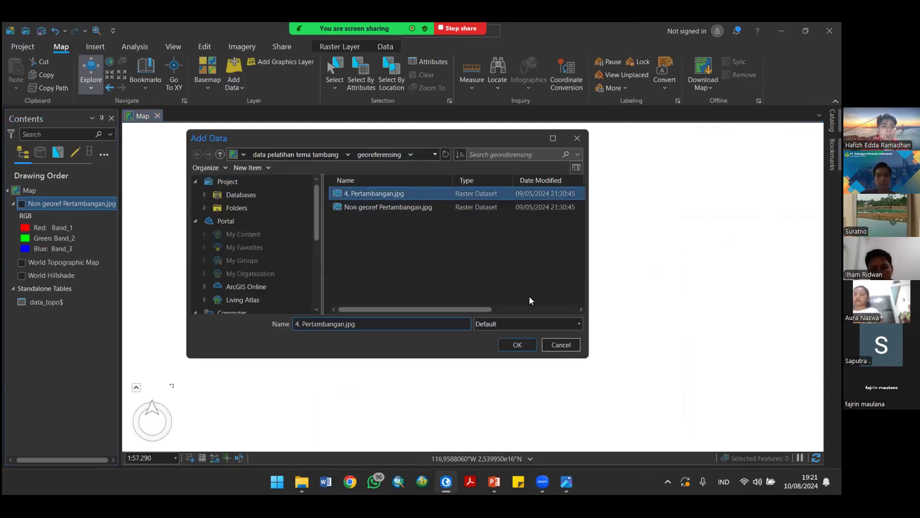
click(515, 341)
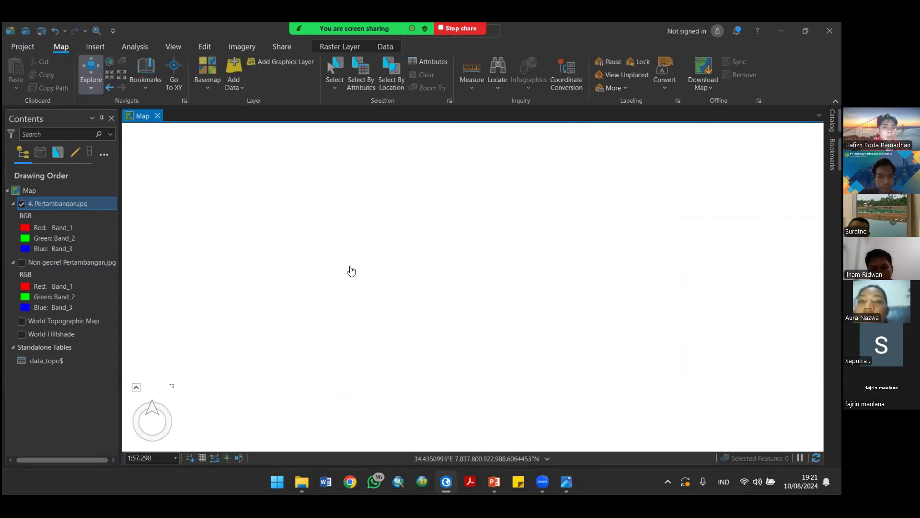
right_click(71, 203)
click(104, 194)
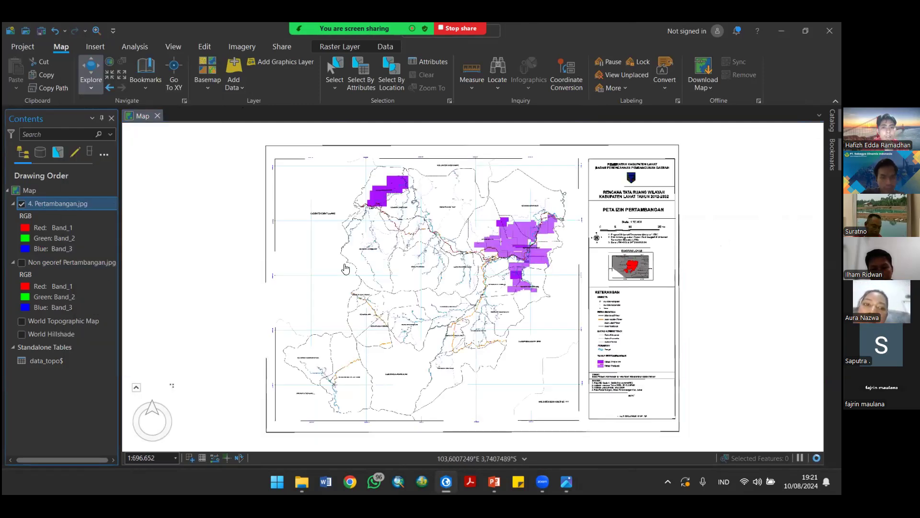
scroll(304, 171, up, 4)
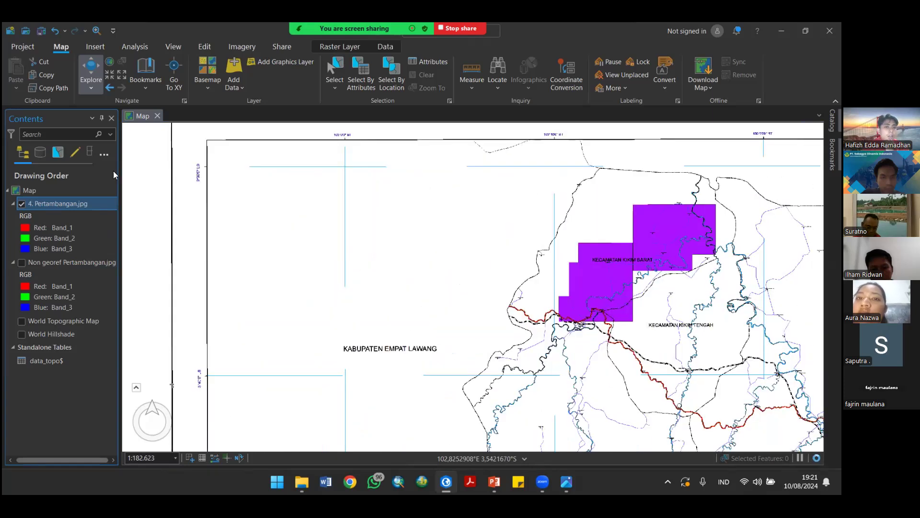
Step: Examine the spatial reference of the 4. Pertambangan.jpg layer in its source properties and view the northern part of the map
right_click(53, 203)
click(101, 380)
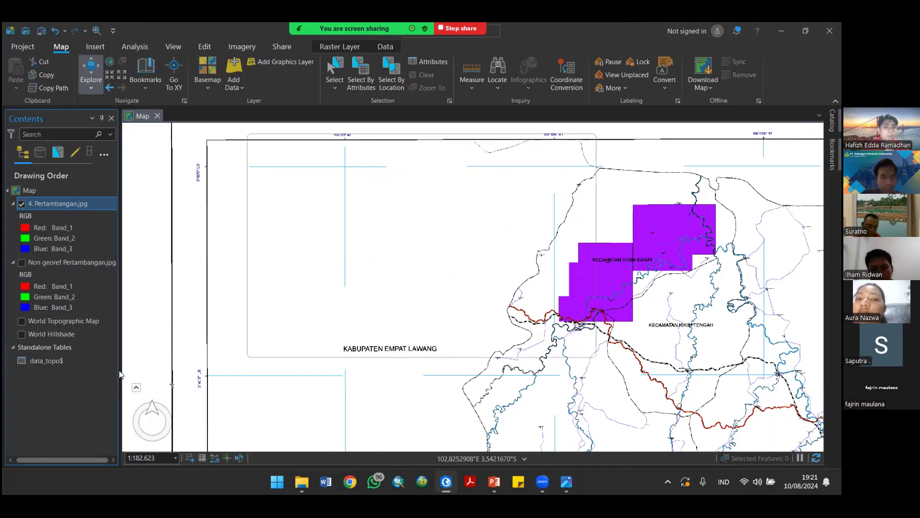
click(351, 305)
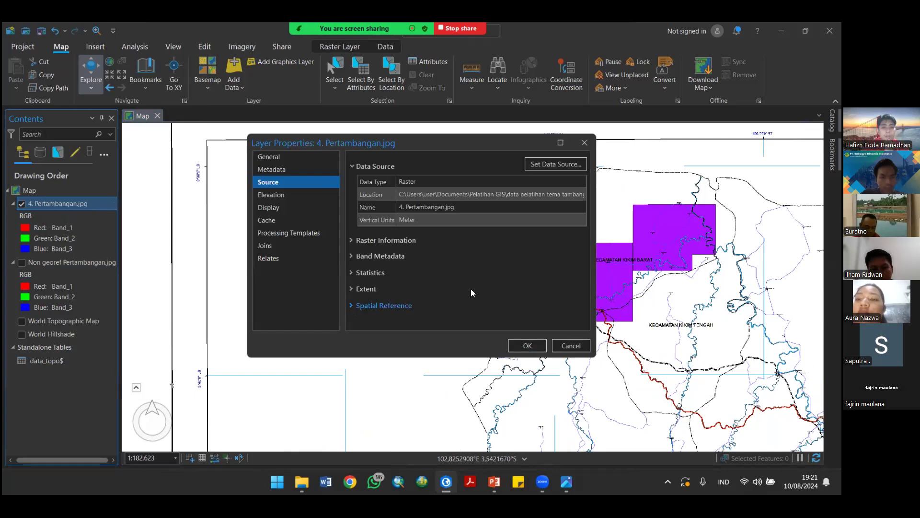
scroll(491, 282, down, 3)
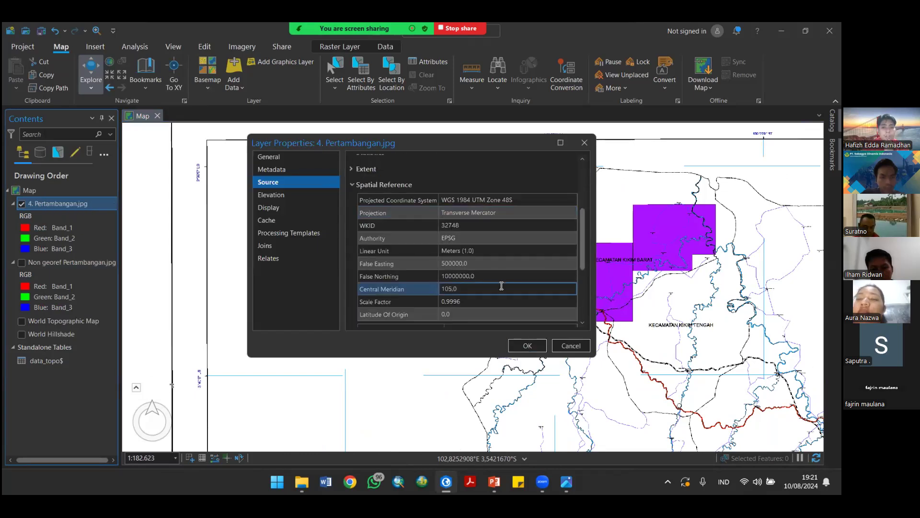
click(585, 142)
scroll(527, 250, down, 3)
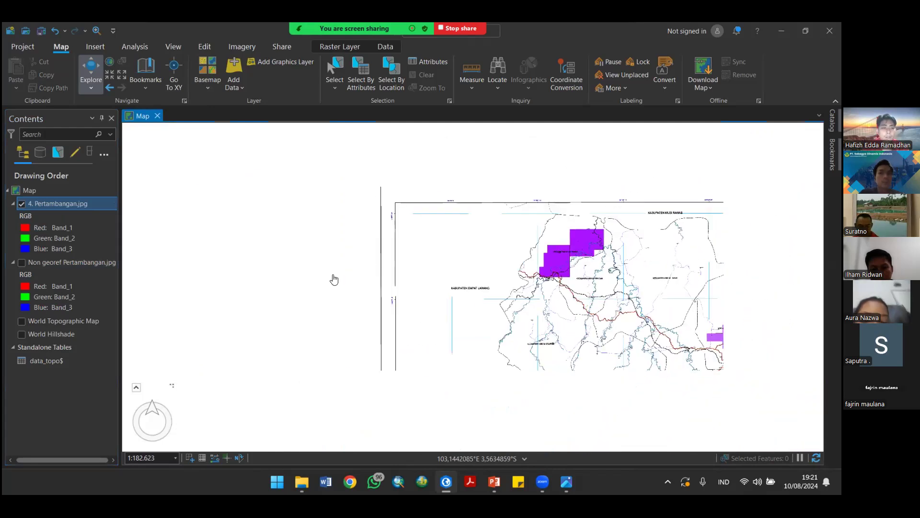
drag(554, 272, 330, 229)
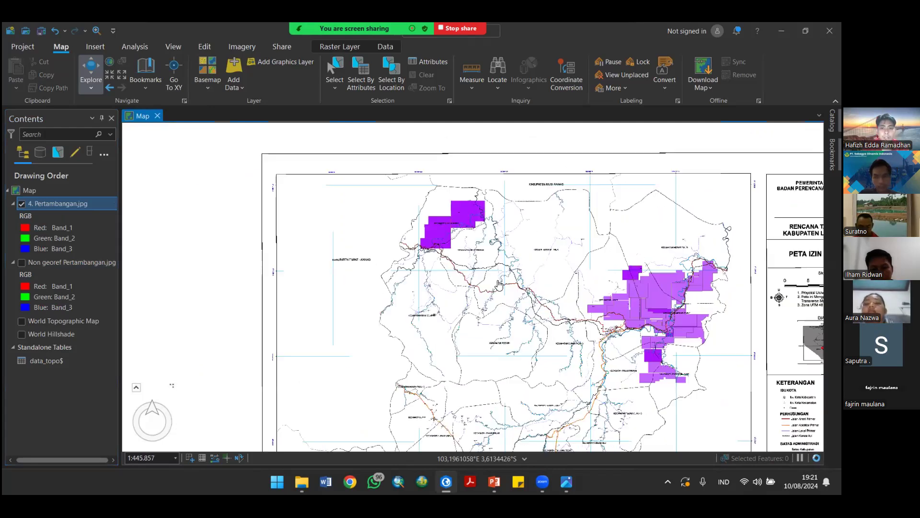
Step: Show the World Topographic Map basemap and examine where the georeferenced 4. Pertambangan.jpg falls within southern Sumatra
scroll(484, 324, down, 2)
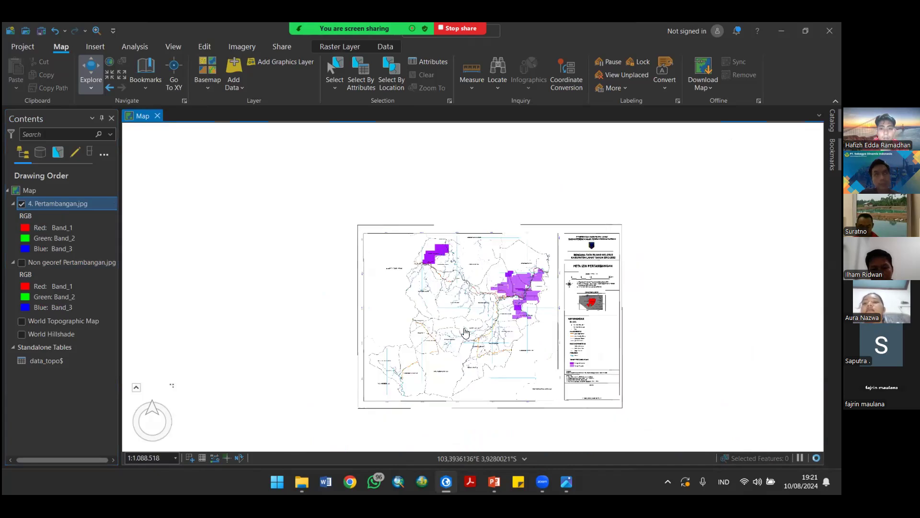
scroll(477, 316, up, 2)
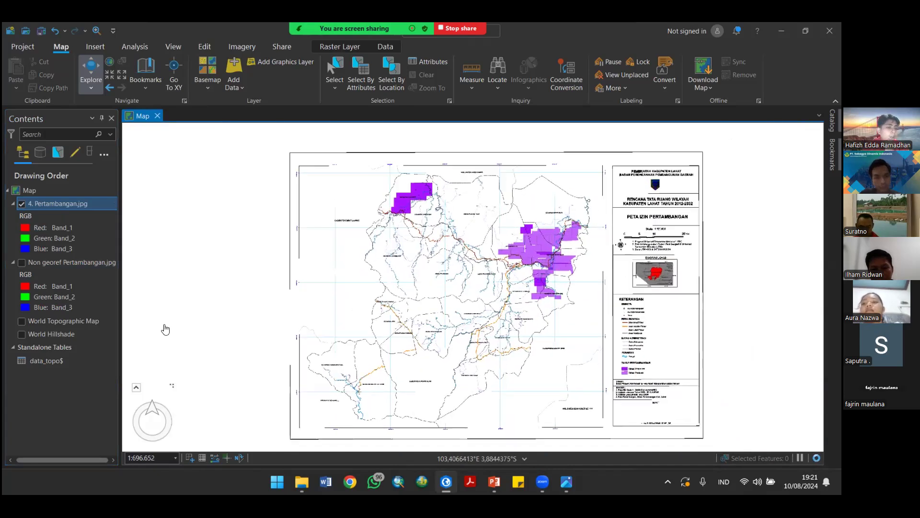
click(22, 322)
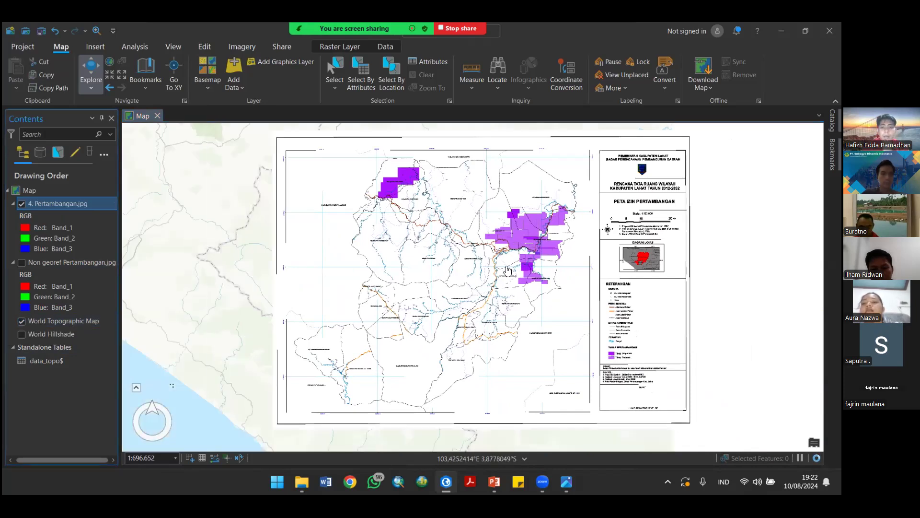
scroll(435, 222, down, 3)
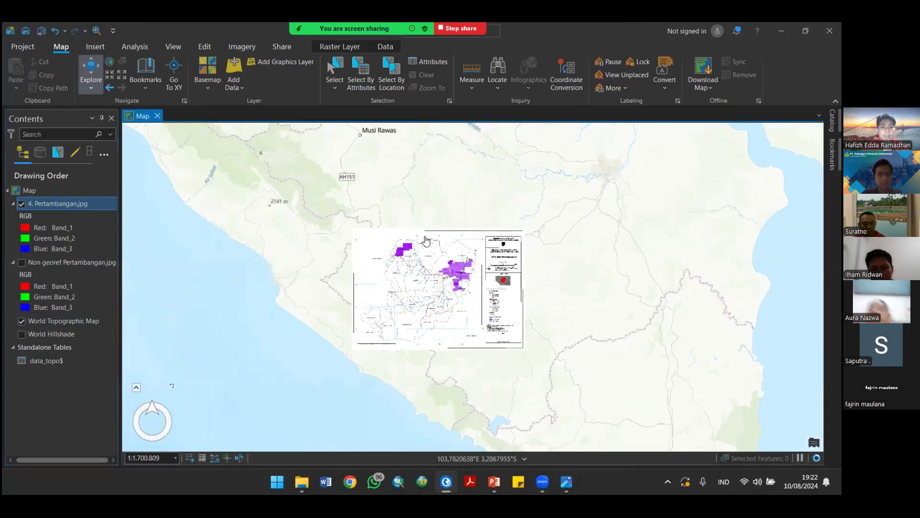
scroll(455, 249, down, 3)
scroll(455, 248, up, 2)
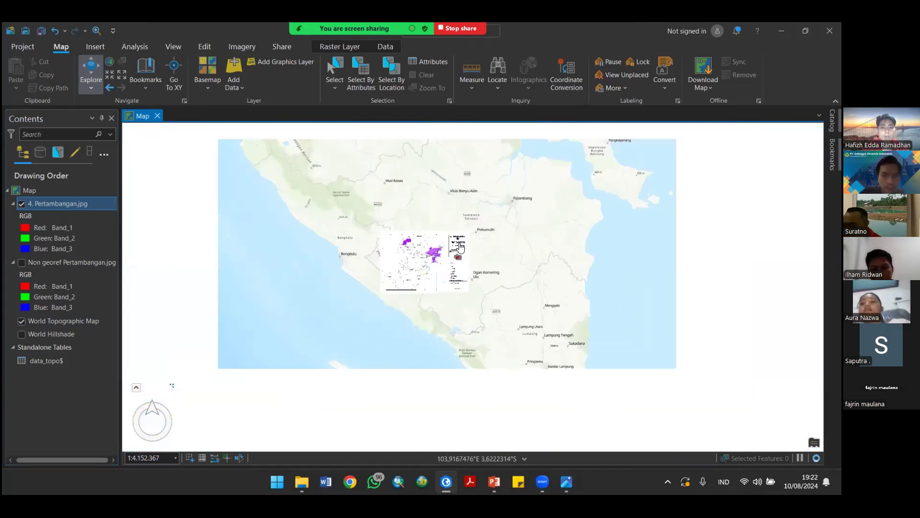
scroll(369, 294, up, 1)
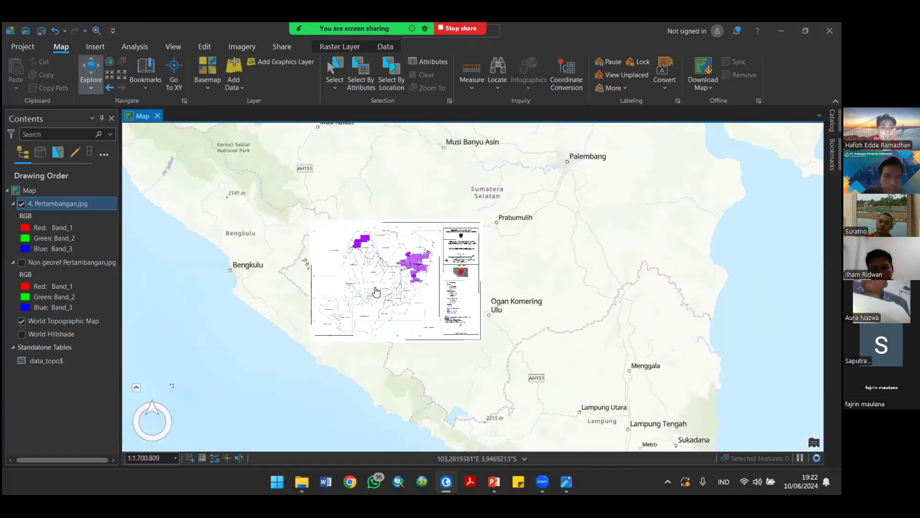
scroll(372, 290, up, 1)
scroll(305, 278, up, 2)
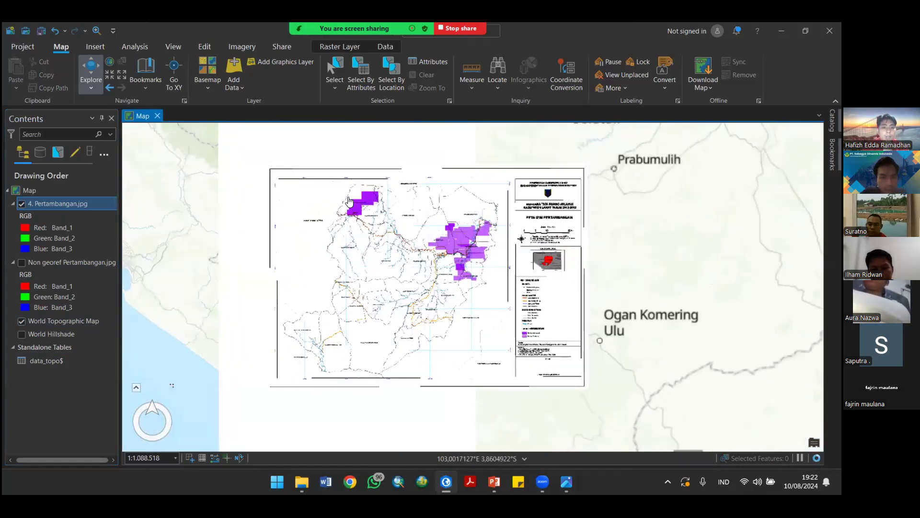
Step: Examine the northern and eastern mining areas of 4. Pertambangan.jpg and its edges against the surrounding topographic basemap
drag(422, 214, 449, 280)
drag(374, 181, 386, 276)
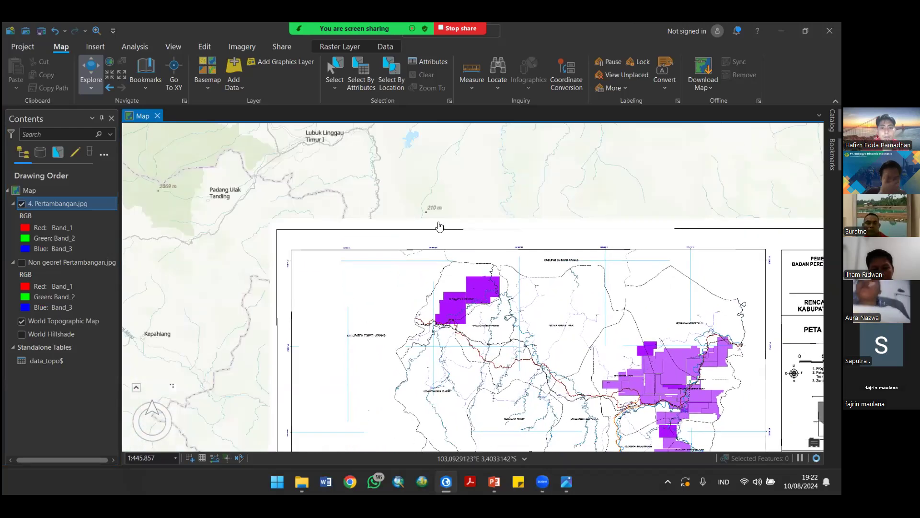
drag(483, 370, 423, 317)
drag(404, 389, 365, 297)
drag(486, 318, 439, 235)
drag(346, 333, 398, 288)
drag(503, 169, 455, 256)
drag(376, 234, 365, 209)
drag(522, 157, 442, 243)
drag(359, 153, 484, 205)
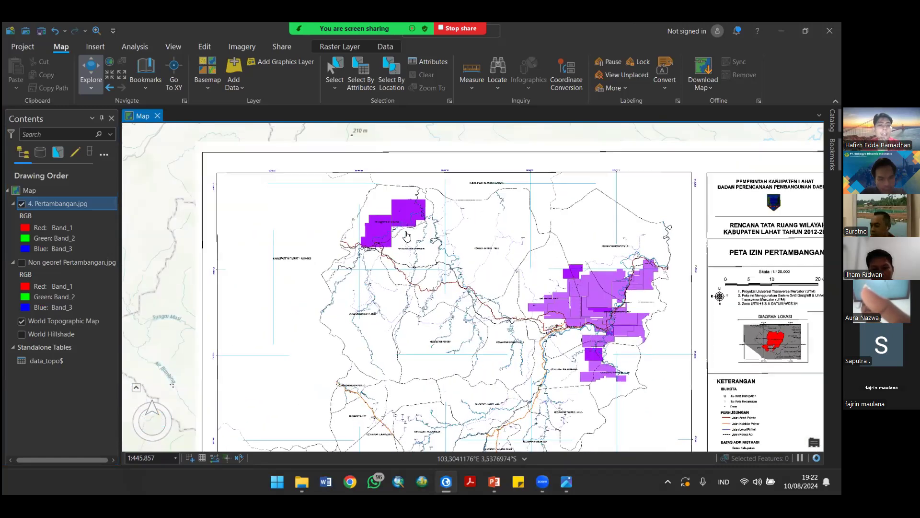
scroll(544, 284, up, 3)
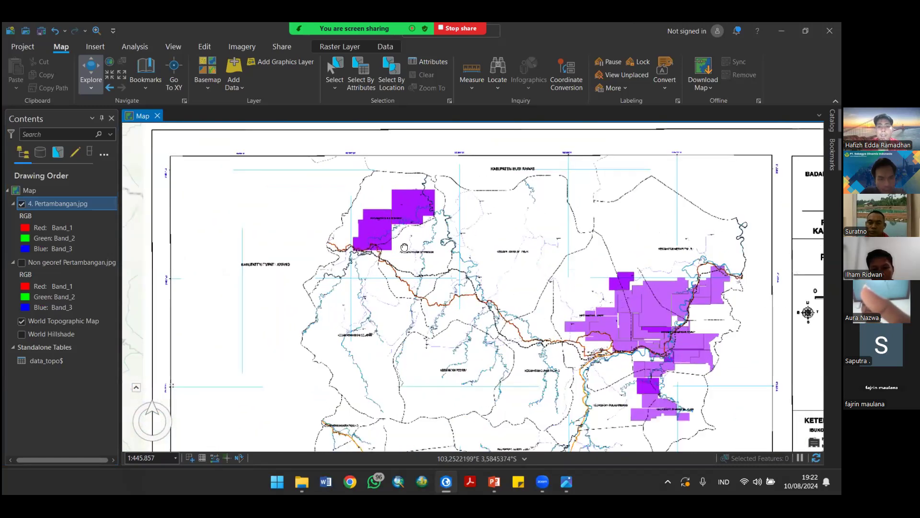
drag(515, 271, 462, 189)
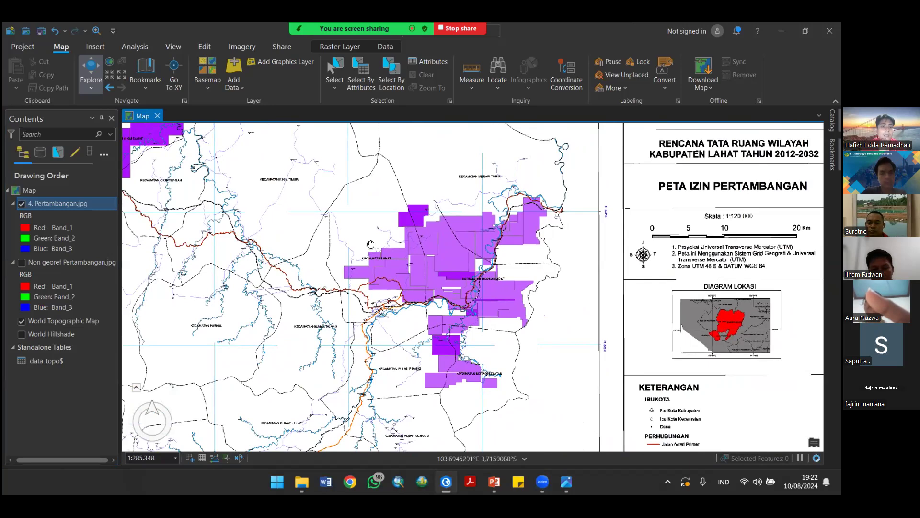
drag(278, 210, 478, 287)
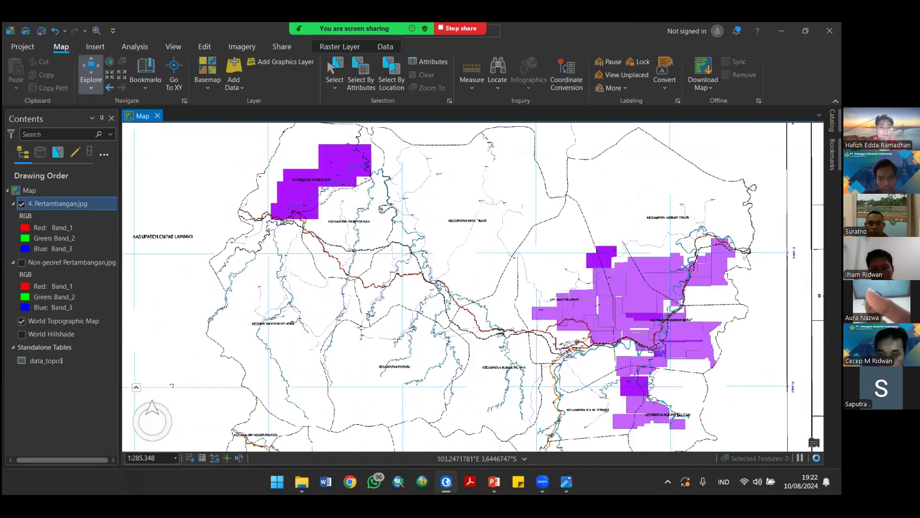
Step: Switch to the PowerPoint presentation, view the Panel Katalog slide, and return to the map in ArcGIS Pro
mouse_move(494, 482)
click(558, 431)
key(Right)
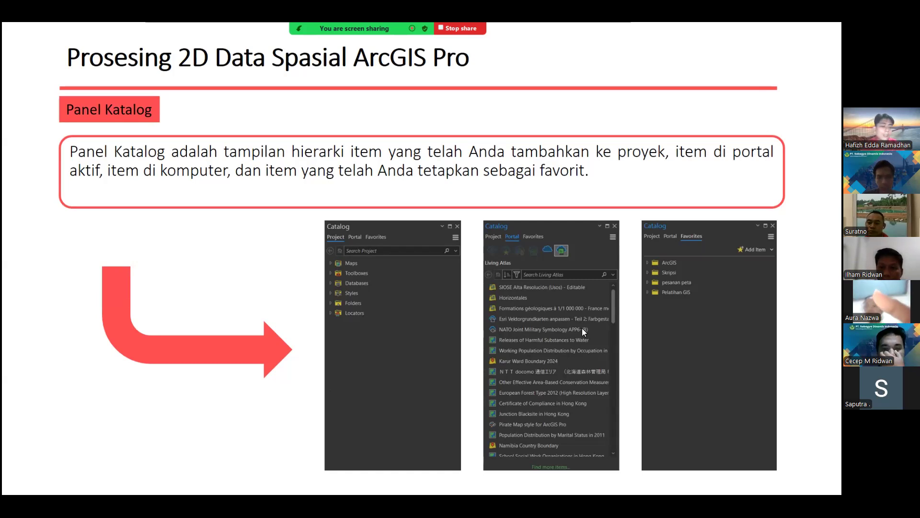
key(alt+Tab)
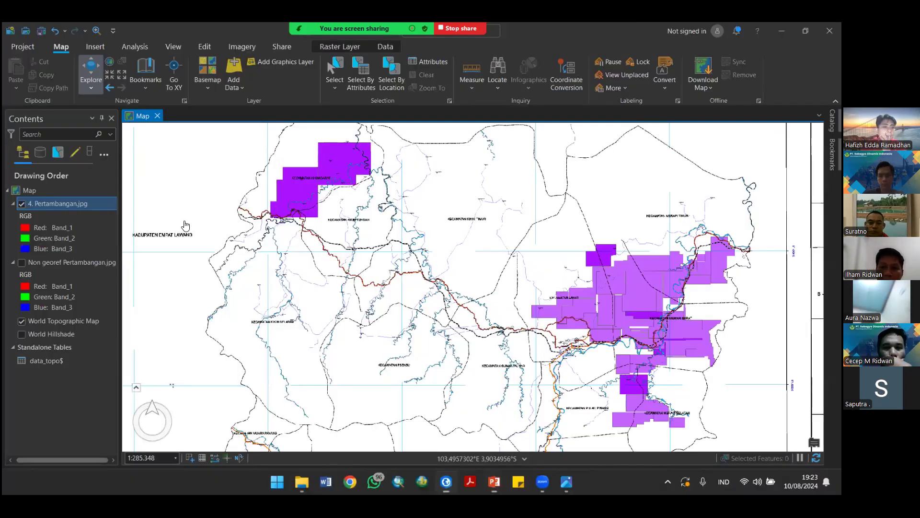
Step: Hide the World Topographic Map layer and fit the whole 4. Pertambangan.jpg sheet in the map view
click(21, 322)
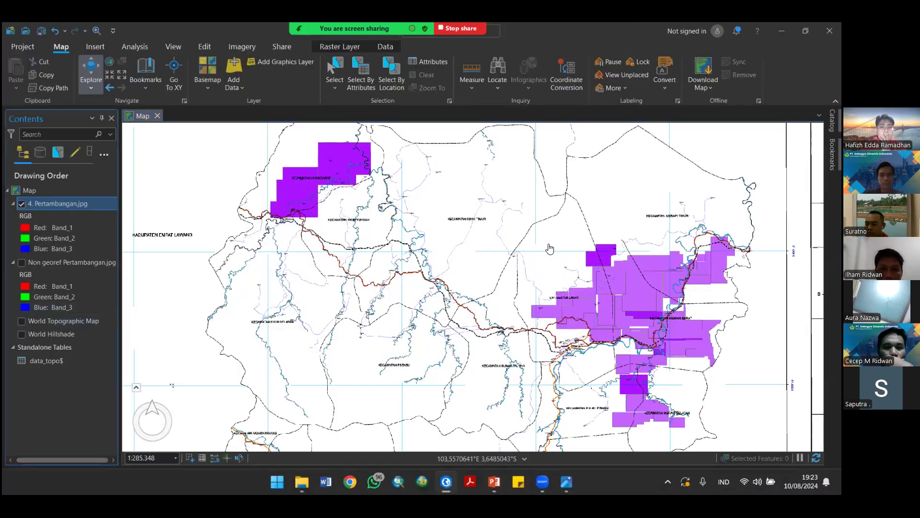
scroll(547, 250, down, 4)
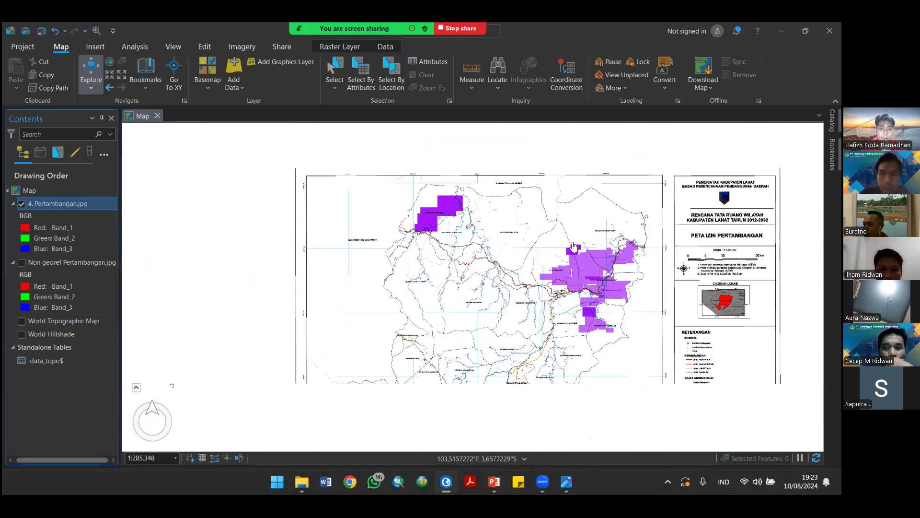
drag(464, 226, 336, 125)
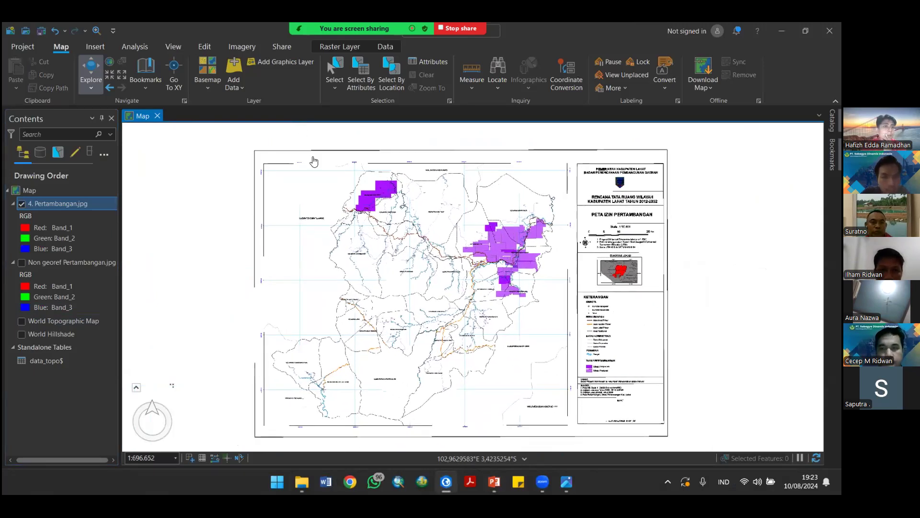
Step: Open the Catalog pane, set it to auto-hide, and bring it back into view
click(173, 46)
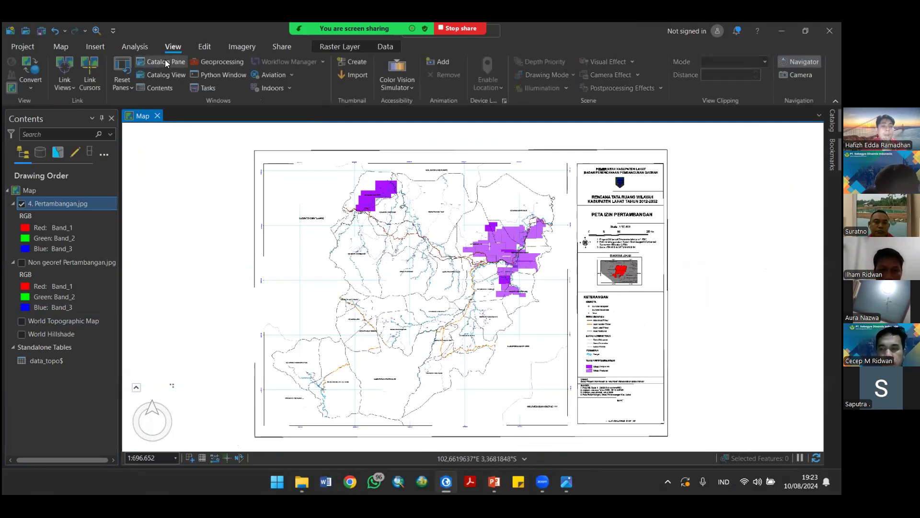
click(165, 62)
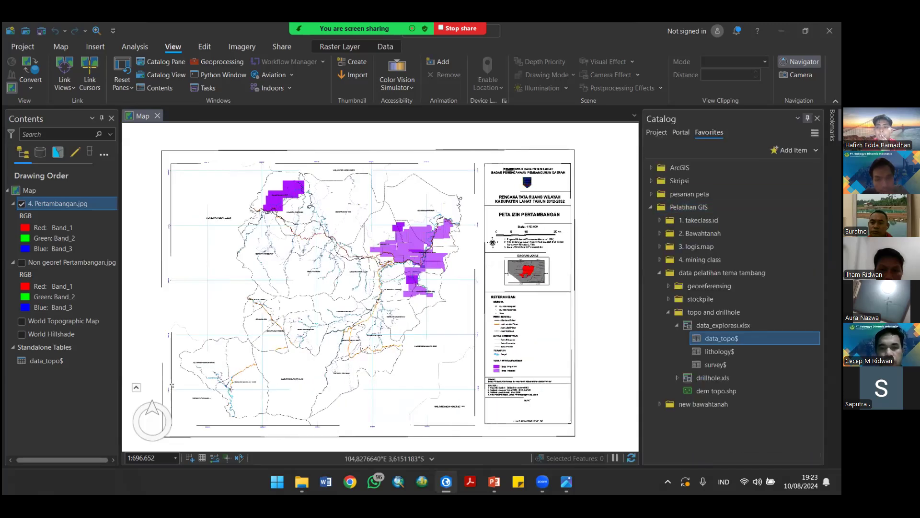
click(808, 118)
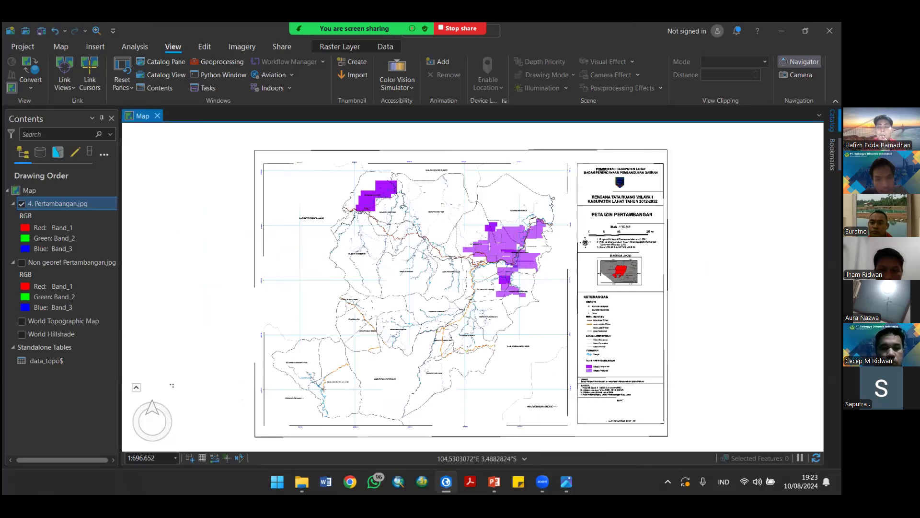
click(832, 121)
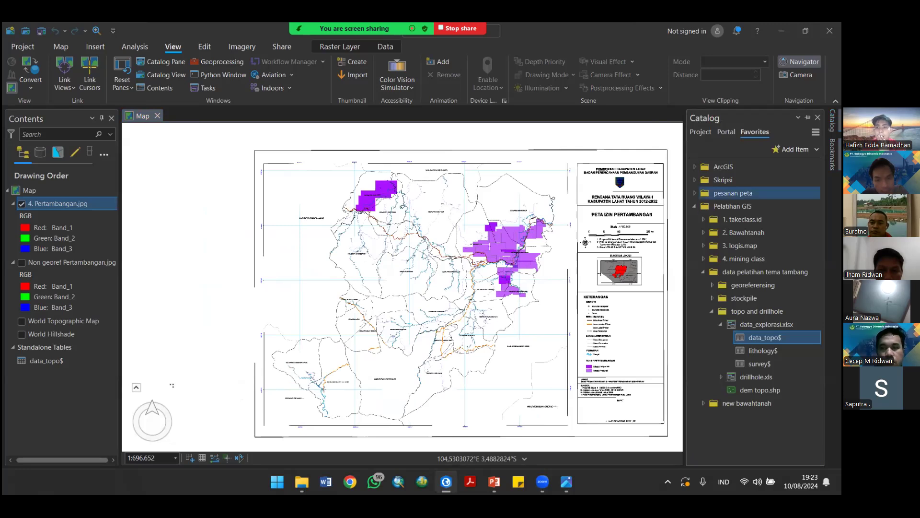
Step: View the project items in the Catalog pane, return to the favorites, and collapse the Pelatihan GIS folder
click(702, 136)
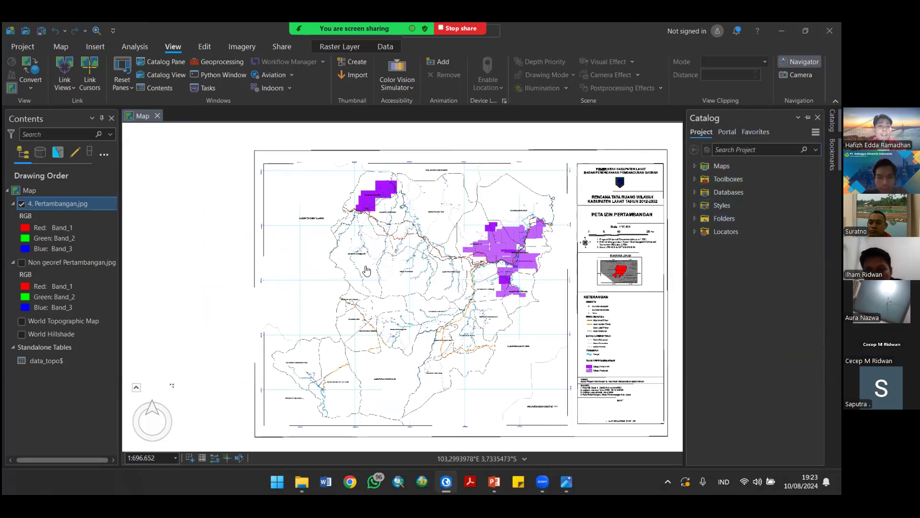
click(715, 165)
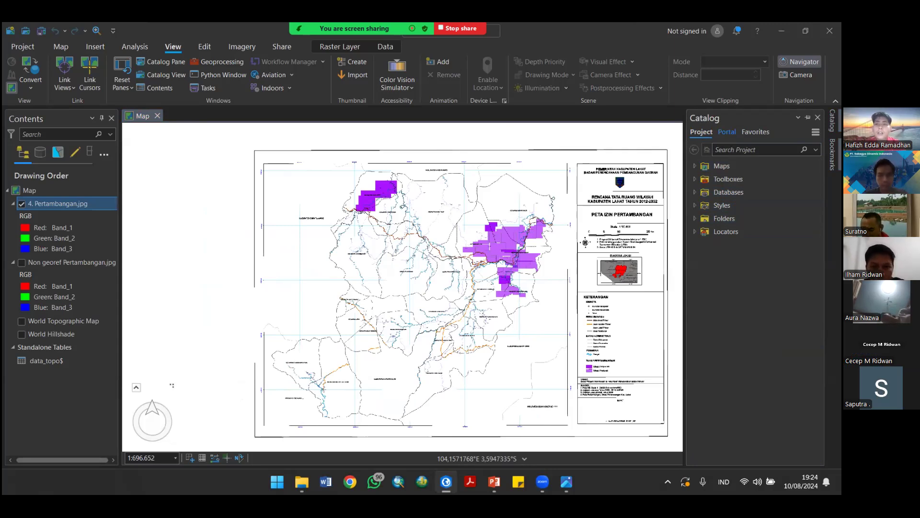
click(755, 132)
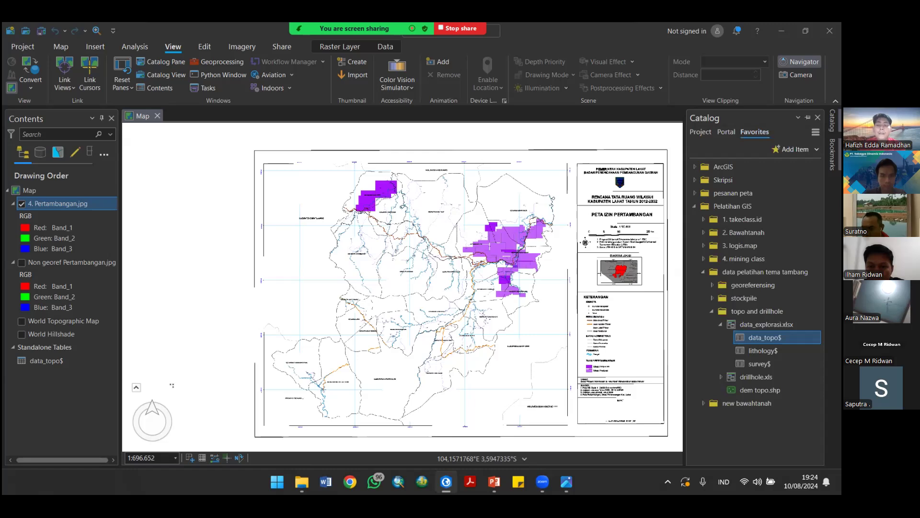
click(694, 205)
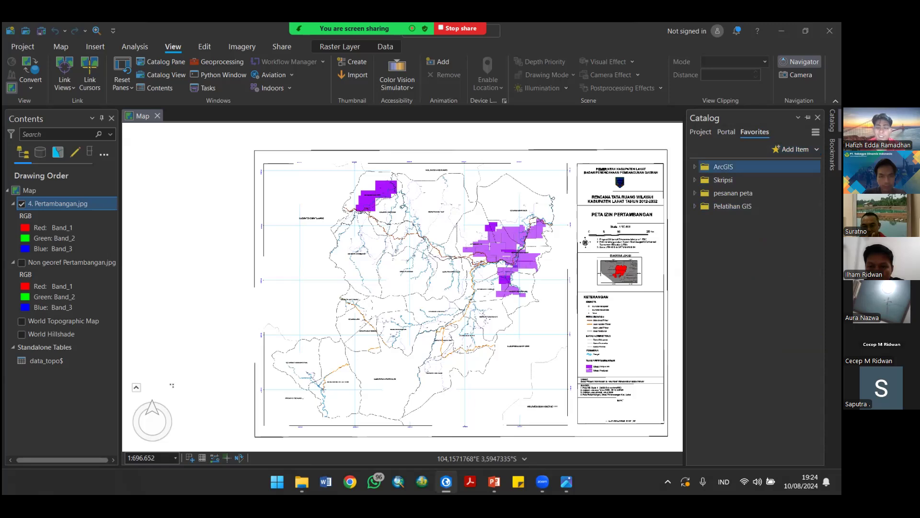
click(795, 149)
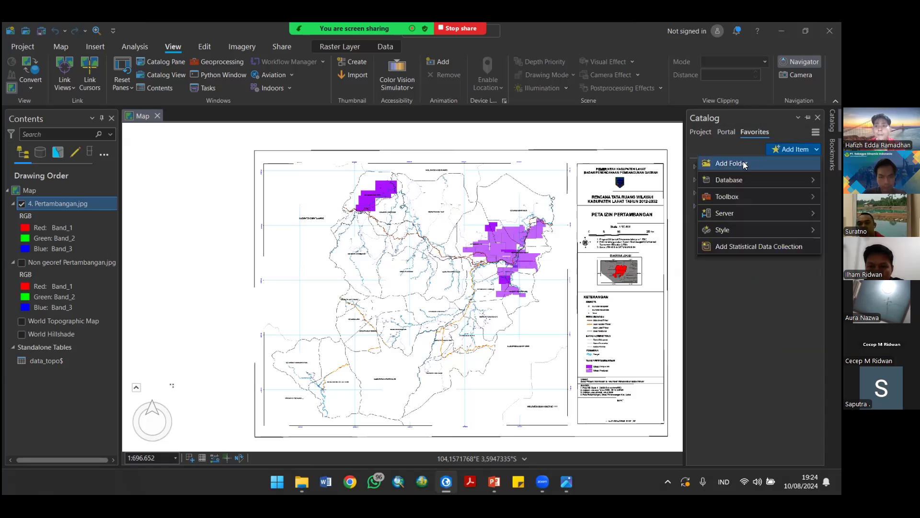
click(743, 163)
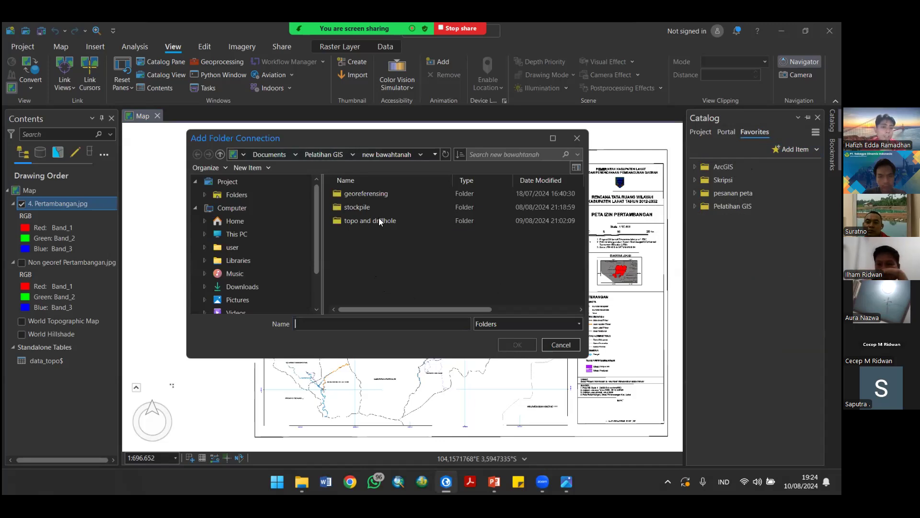
scroll(242, 254, down, 2)
click(357, 206)
click(577, 138)
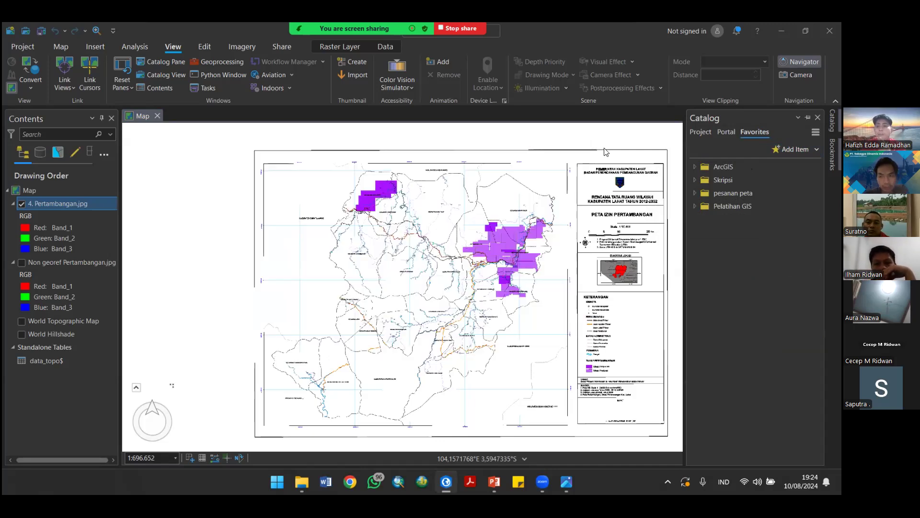
Step: Expand the Pelatihan GIS favorite folder, collapse its data pelatihan tema tambang subfolder, and expand 4. mining class
click(695, 206)
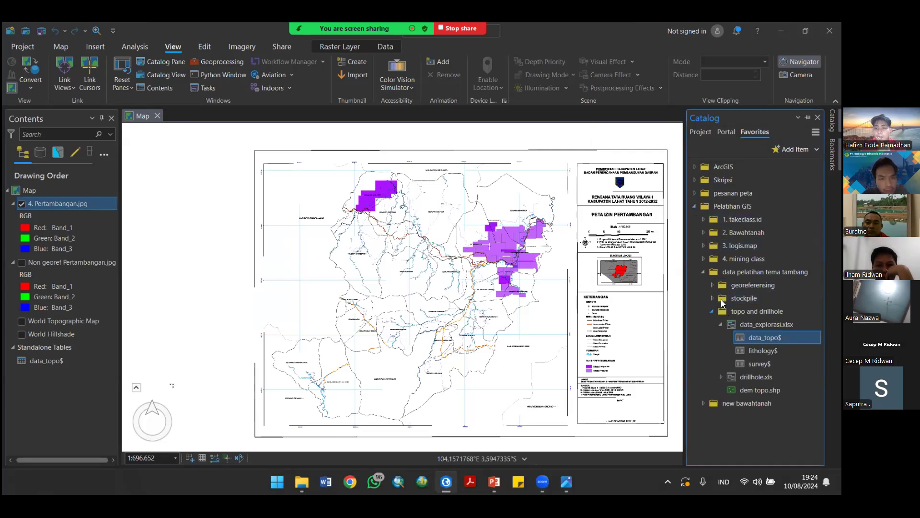
click(702, 272)
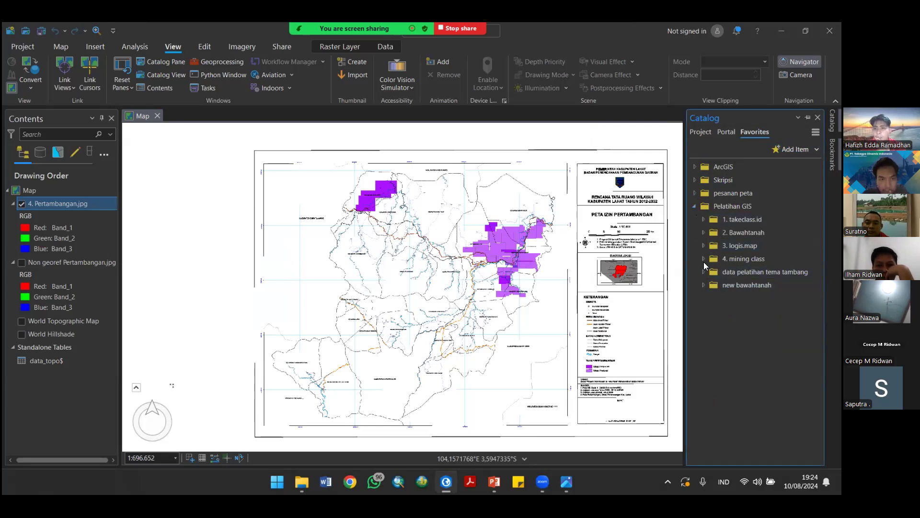
click(703, 259)
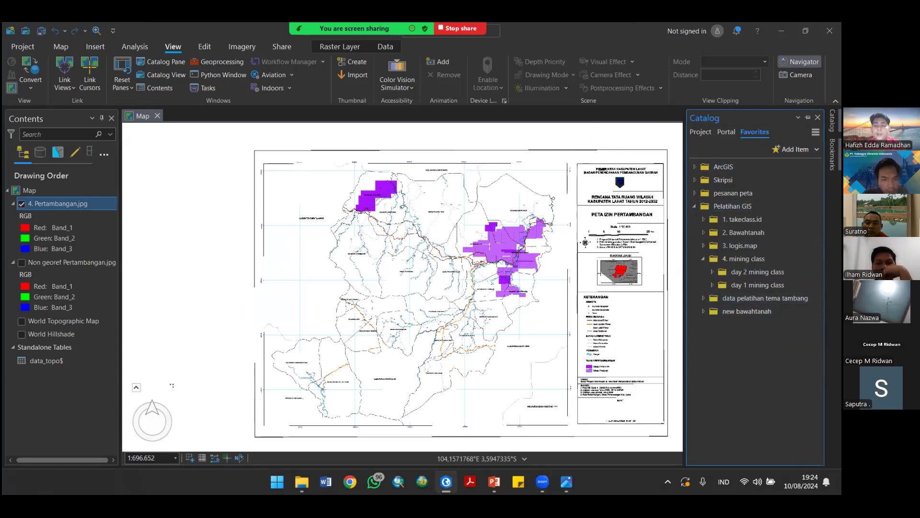
Step: Look through the subfolders of Pelatihan GIS in the Catalog favorites and select the 4. mining class folder
click(708, 217)
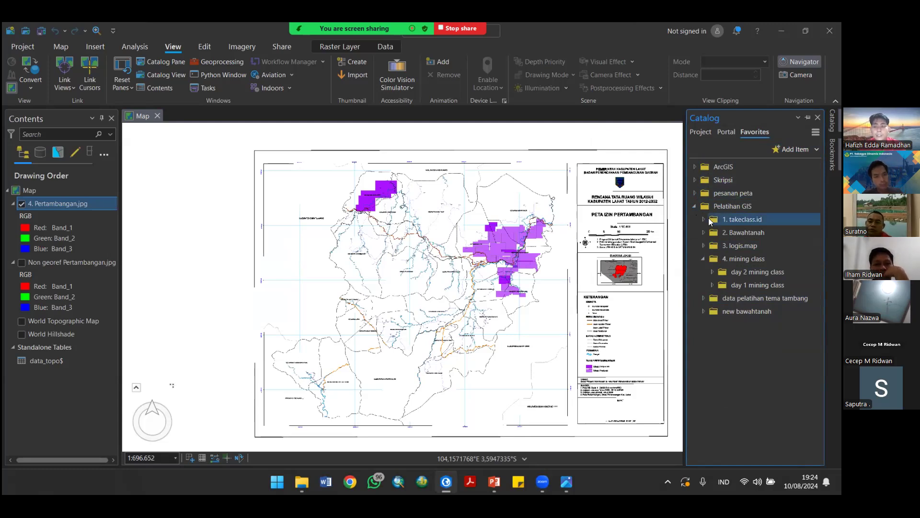
click(719, 208)
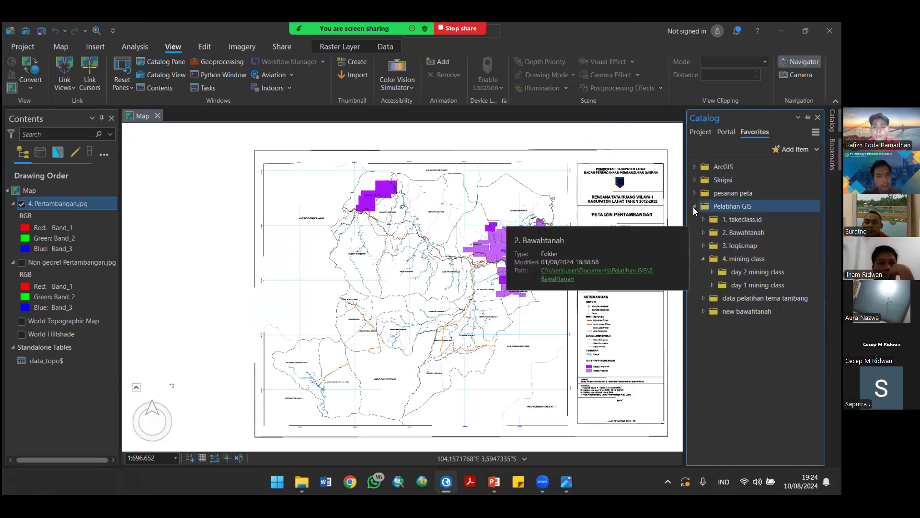
click(693, 207)
click(693, 206)
click(725, 223)
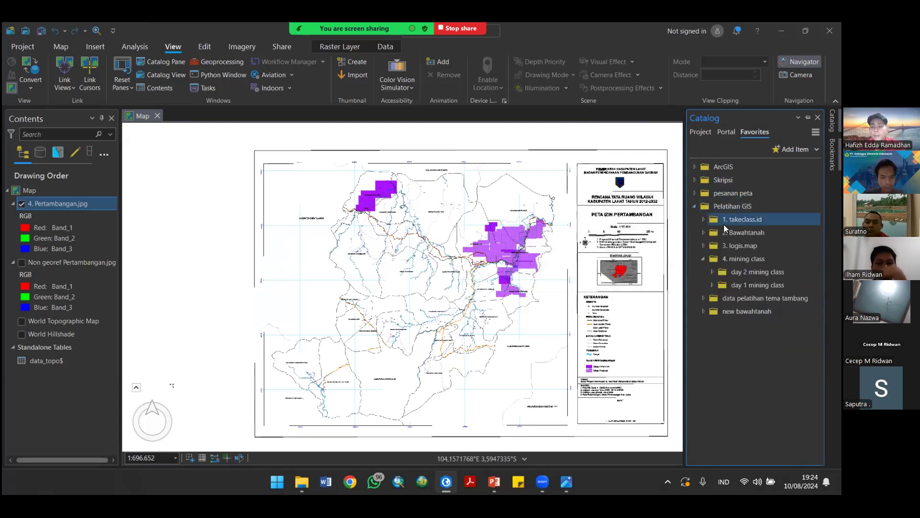
click(723, 271)
click(738, 260)
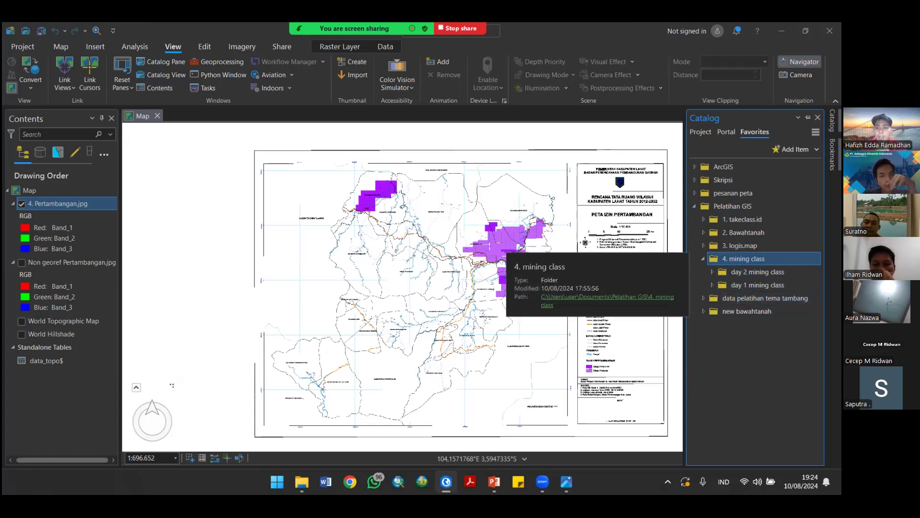
Step: Start a new shapefile in the 4. mining class folder, naming it Wiup with the Polygon geometry type
right_click(736, 256)
mouse_move(710, 39)
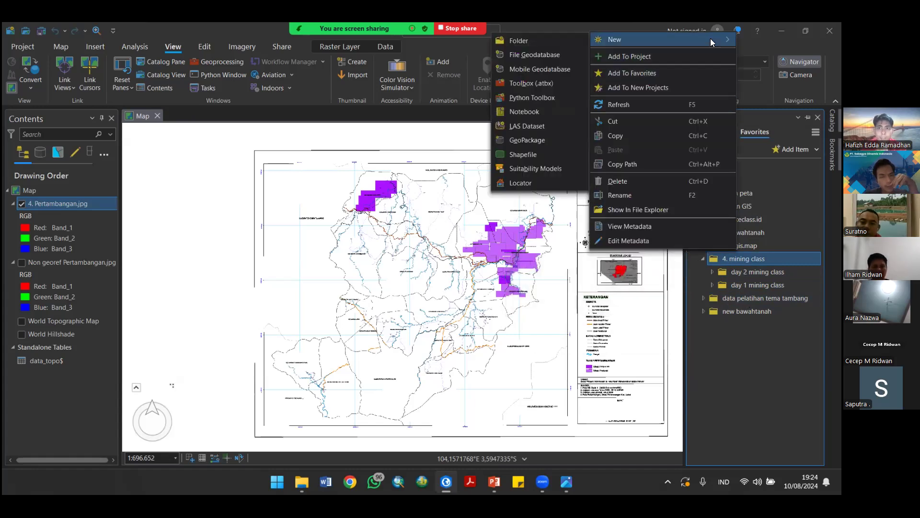
click(540, 154)
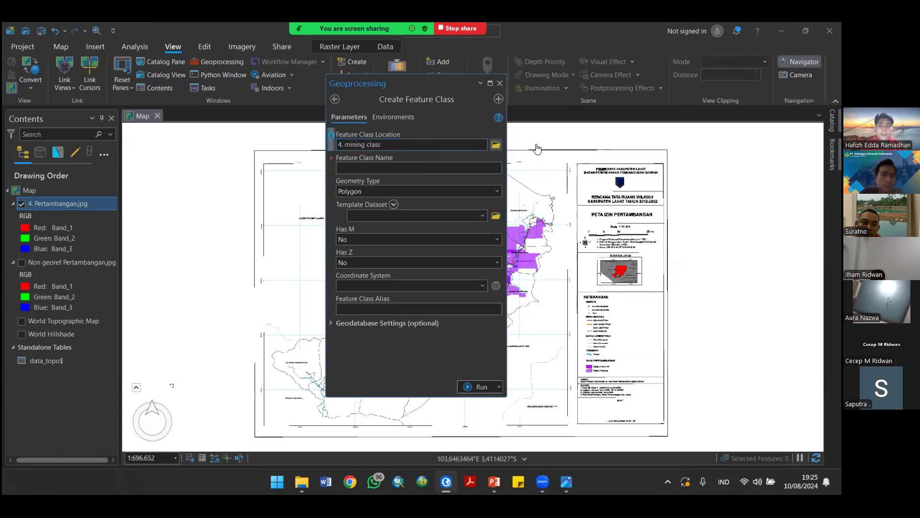
click(359, 163)
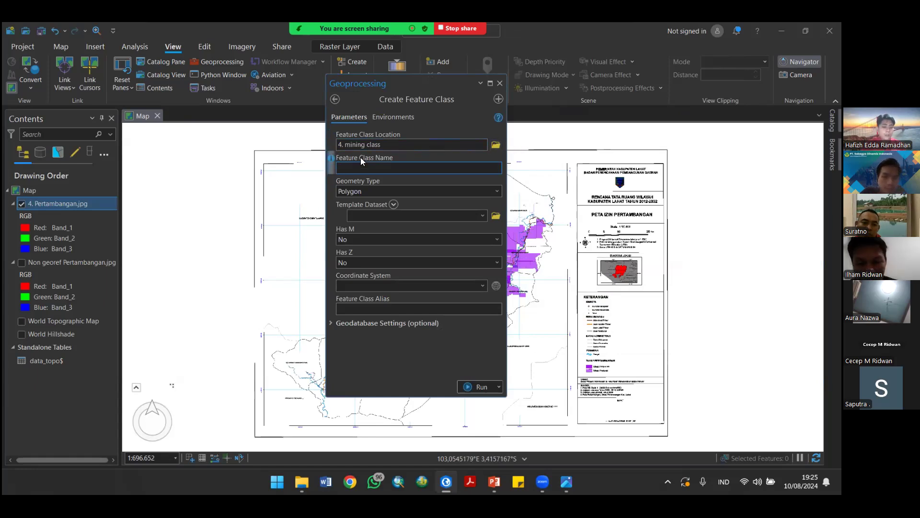
text(Wiup)
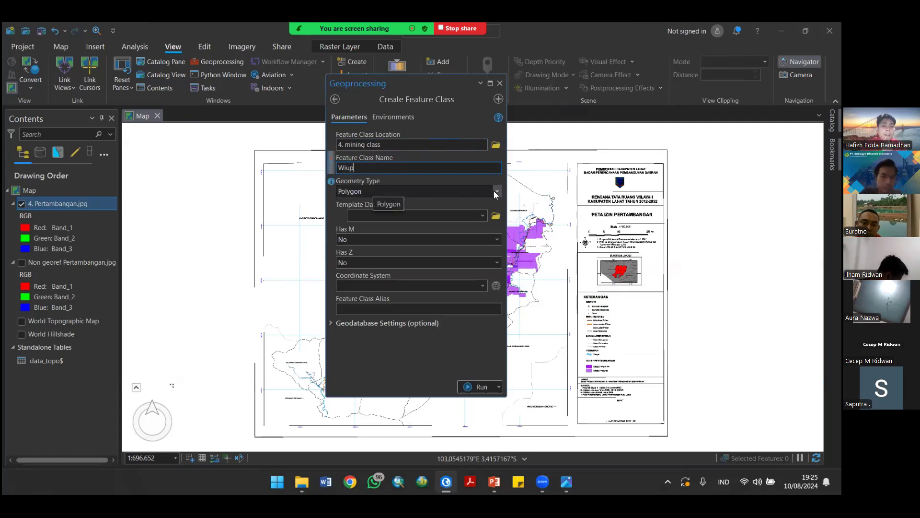
click(446, 190)
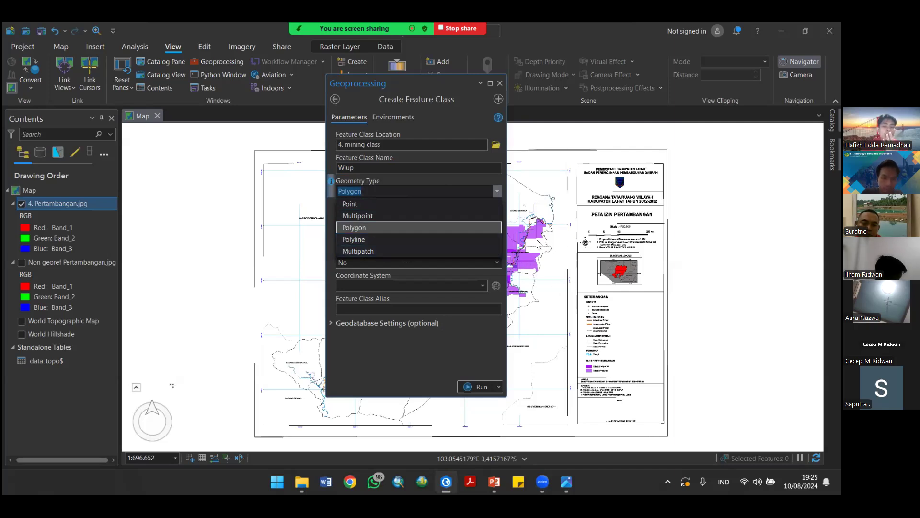
click(370, 228)
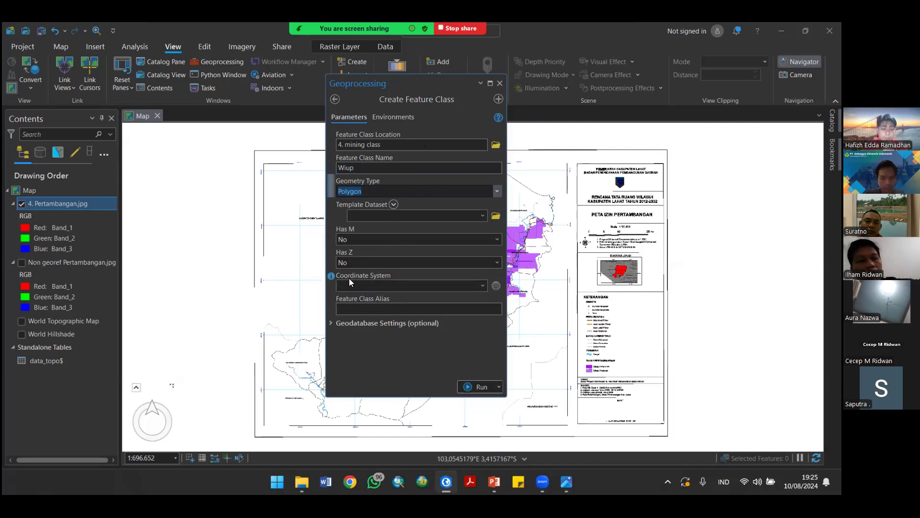
click(482, 284)
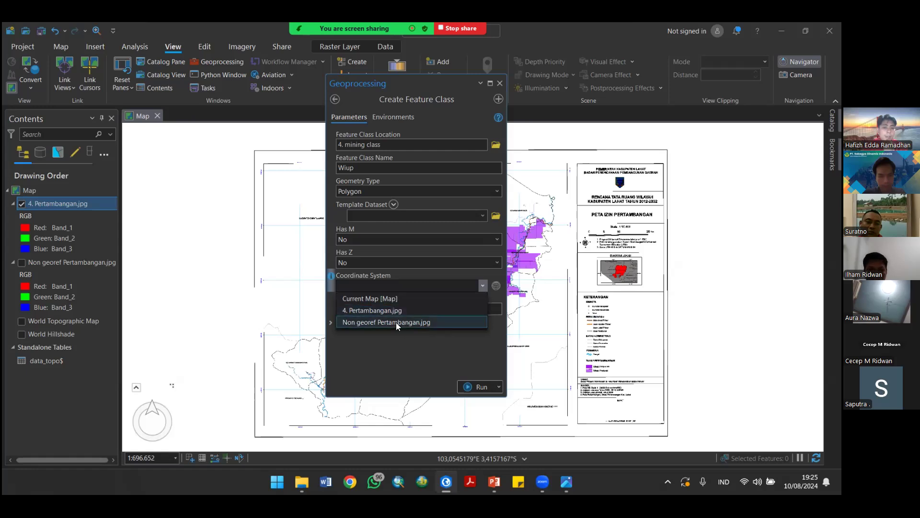
click(397, 322)
click(496, 286)
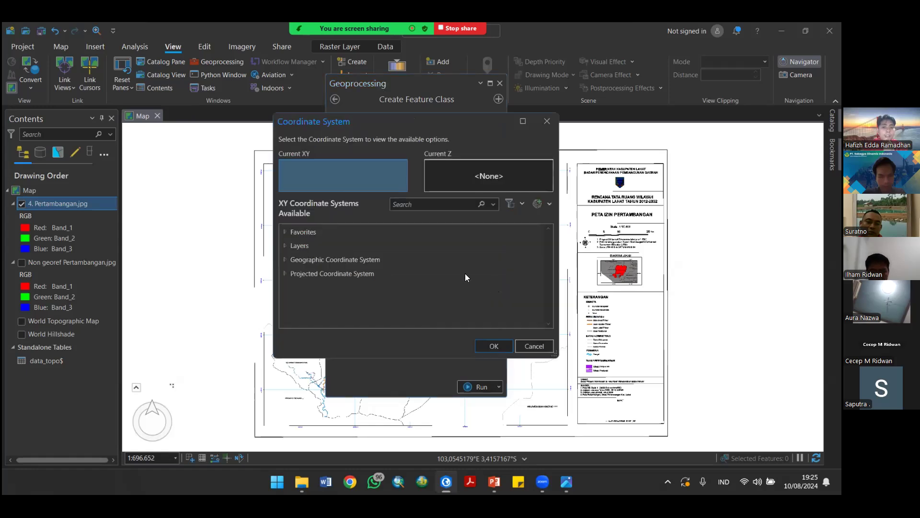
click(284, 273)
scroll(349, 261, down, 2)
scroll(347, 267, up, 2)
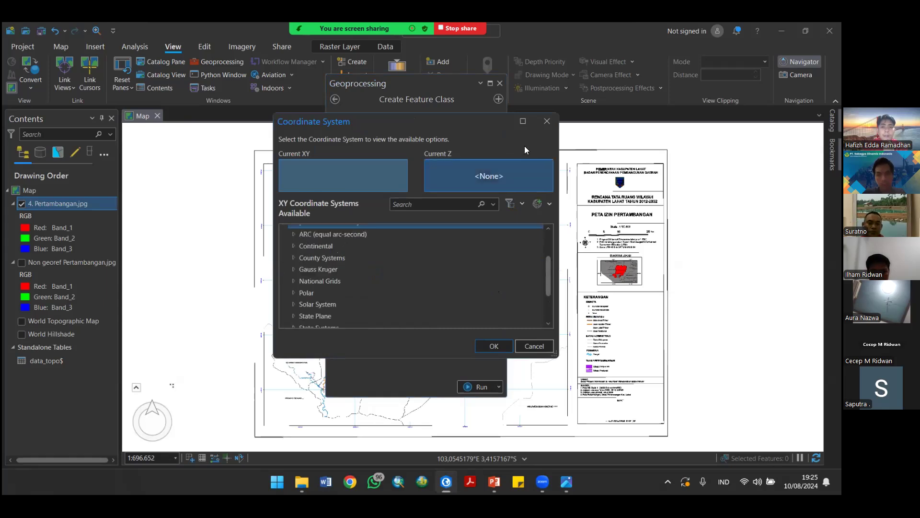
click(547, 121)
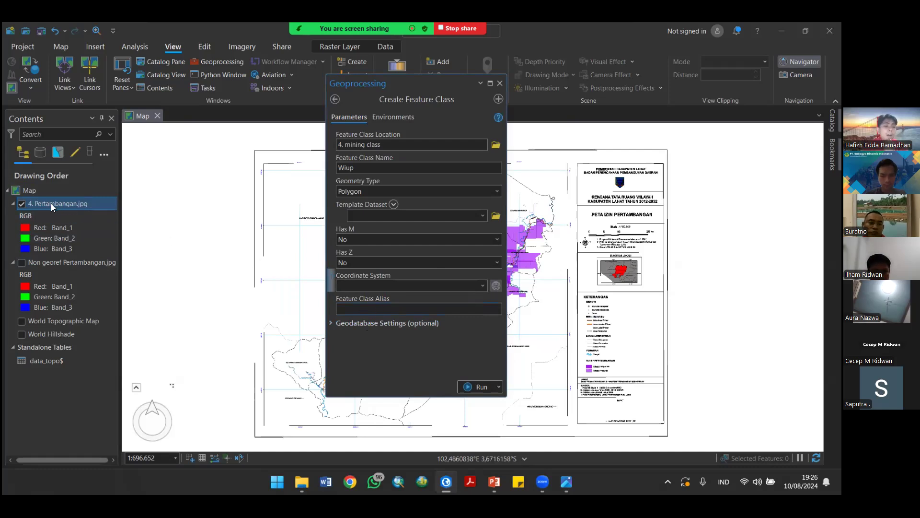
Step: Set the coordinate system to WGS_1984_UTM_Zone_48S from 4. Pertambangan.jpg, run Create Feature Class, and close the tool
click(483, 285)
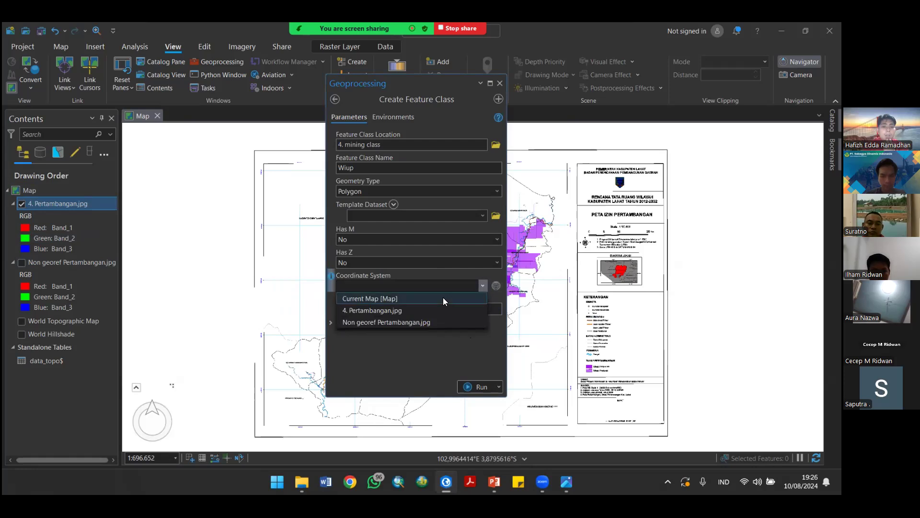
click(424, 310)
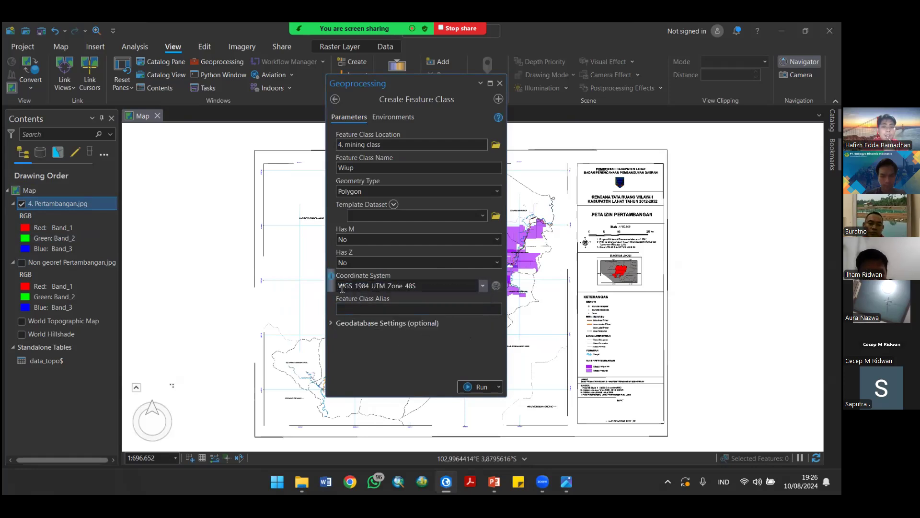
mouse_move(415, 290)
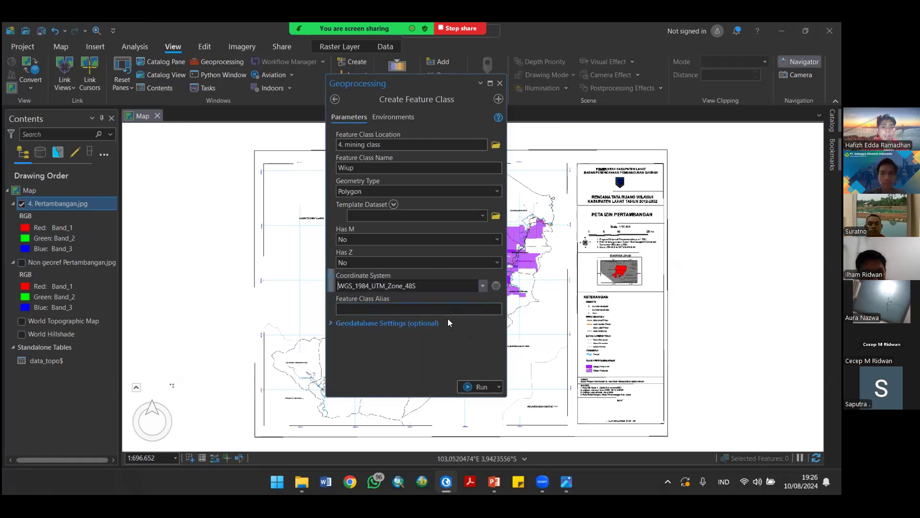
click(476, 386)
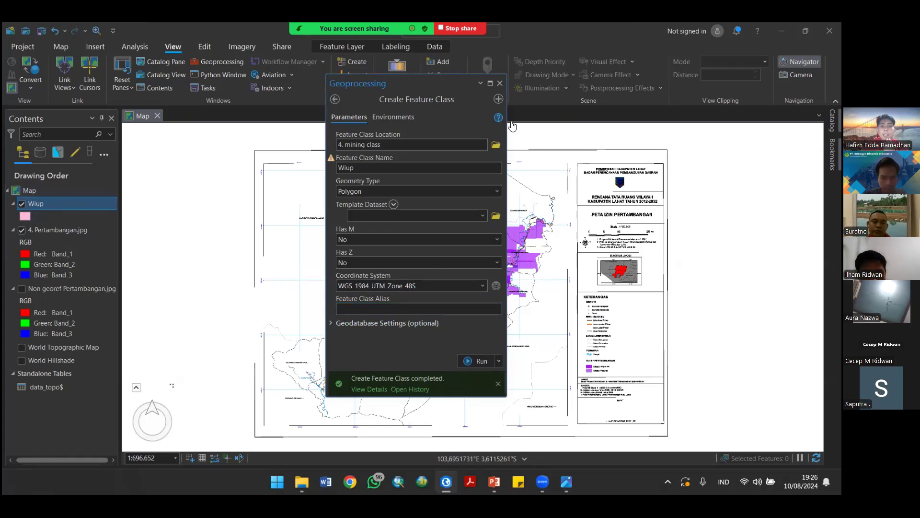
click(500, 84)
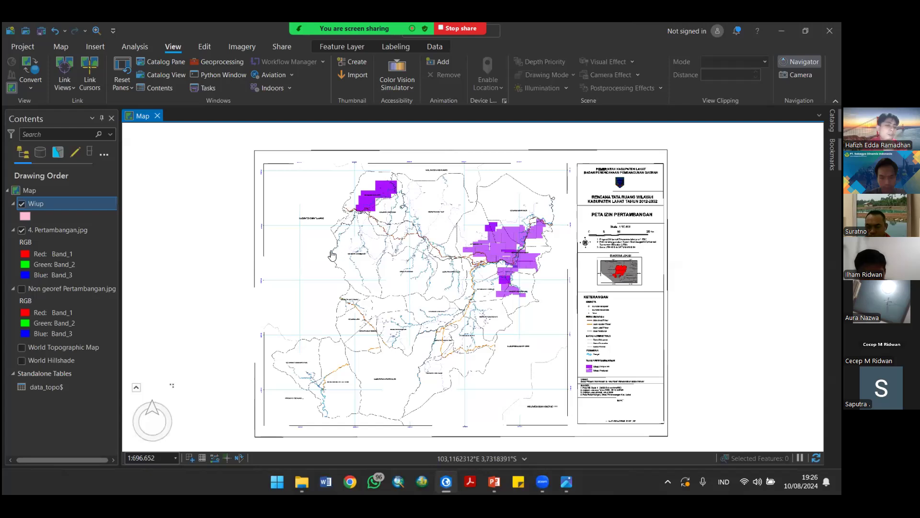
Step: Open the Wiup layer's attribute table to examine its fields and records, and close it
right_click(48, 199)
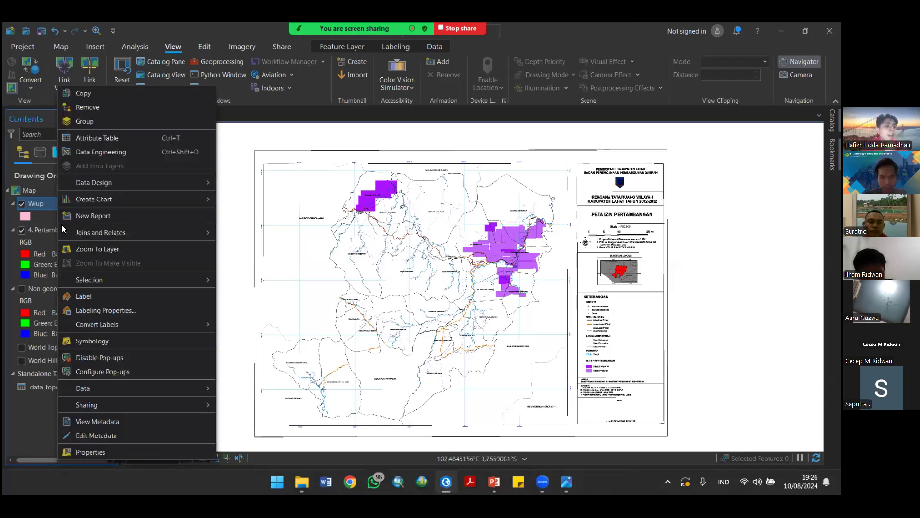
click(141, 137)
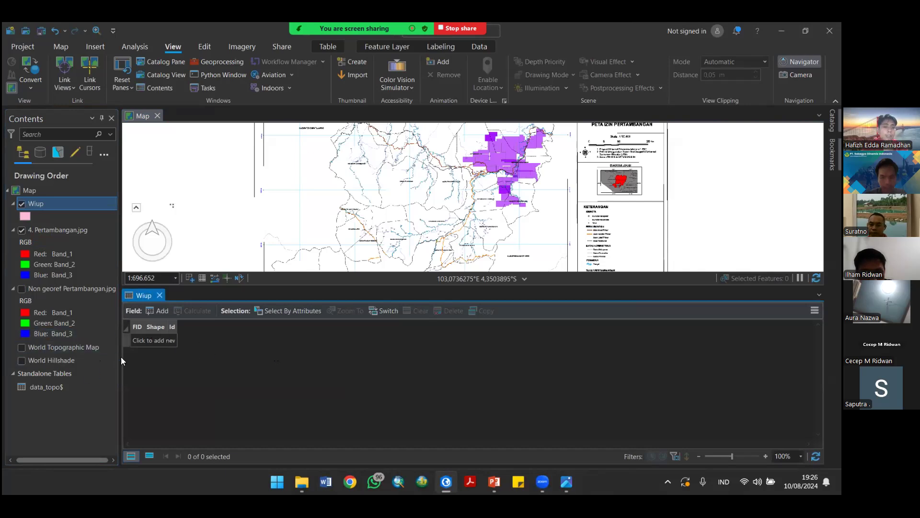
click(159, 295)
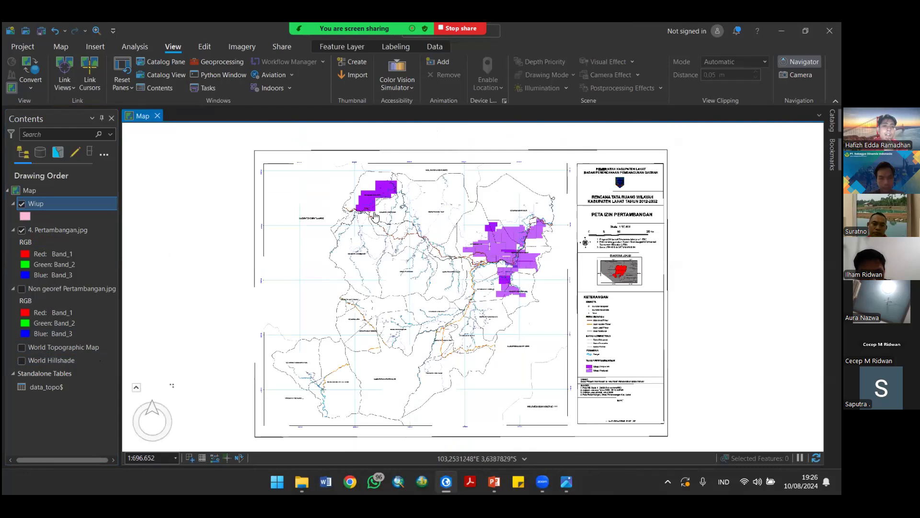
Step: Digitize a Wiup polygon with the Polygon tool along the corners of the northeastern purple block in Kecamatan Kikim Barat
scroll(374, 189, up, 3)
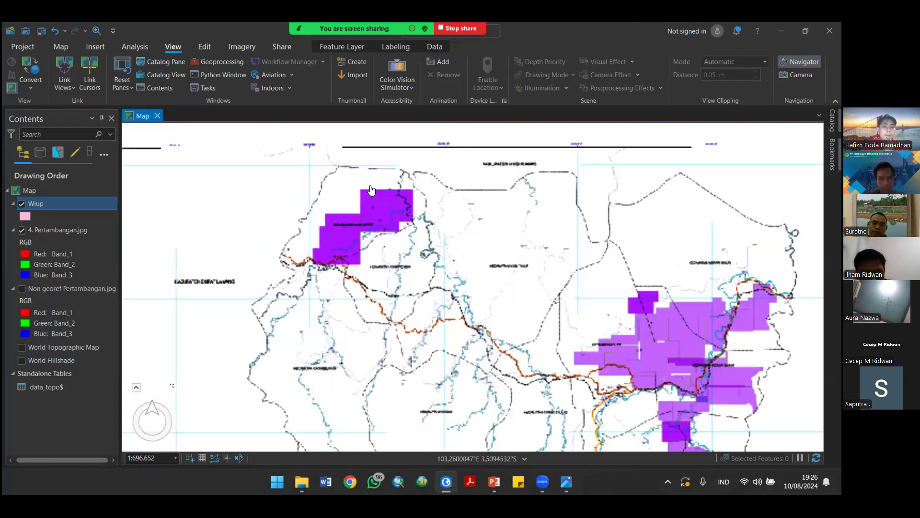
scroll(361, 200, up, 3)
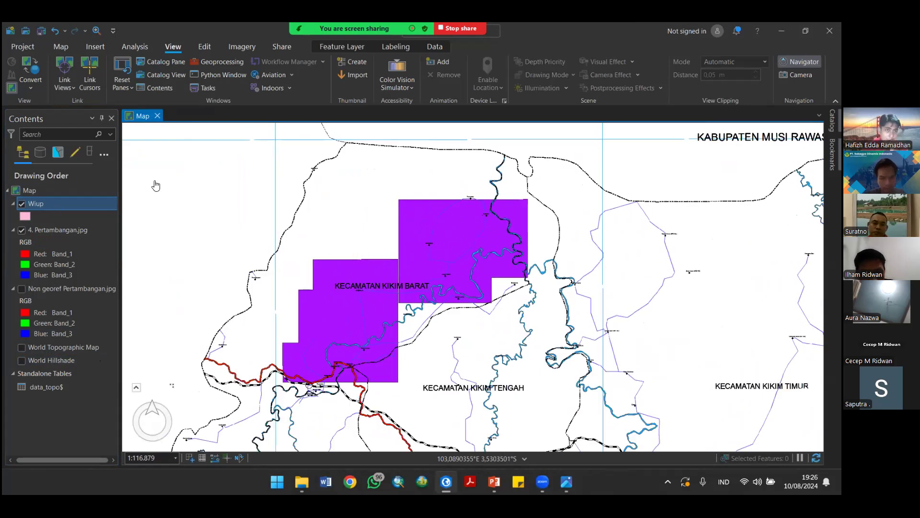
click(204, 47)
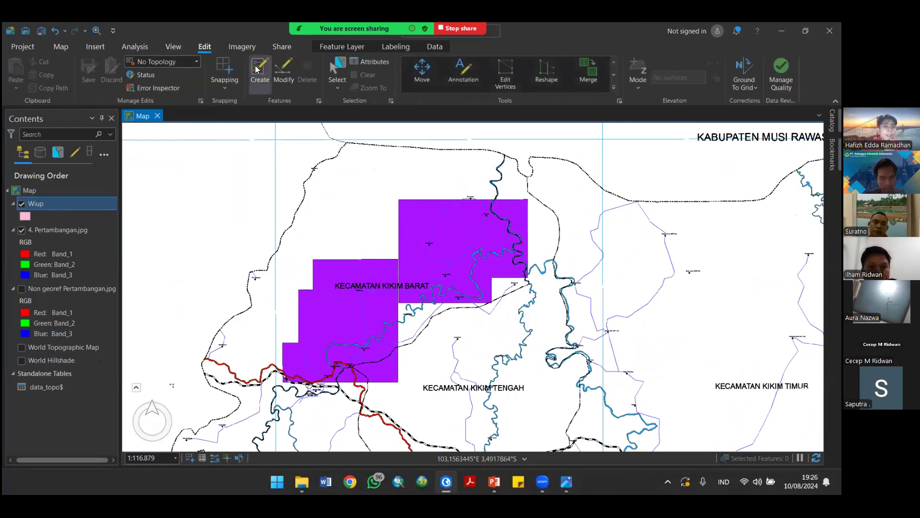
click(260, 72)
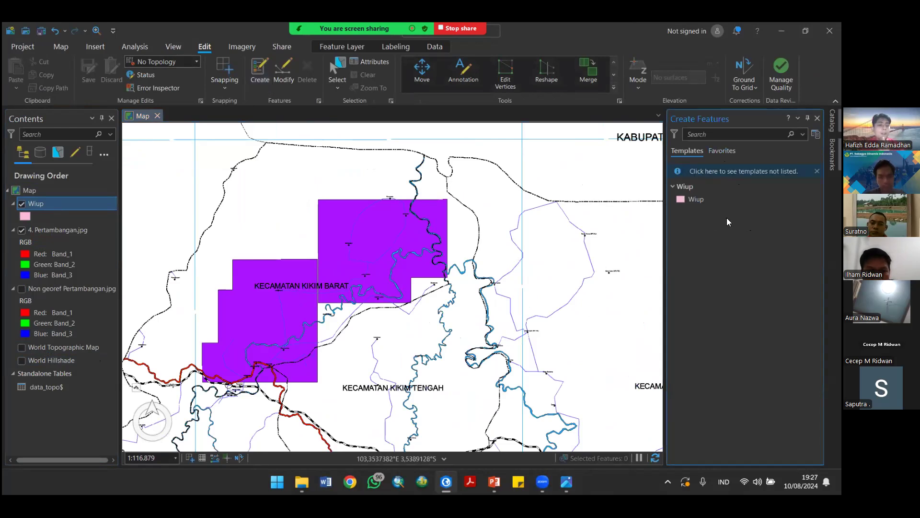
click(700, 200)
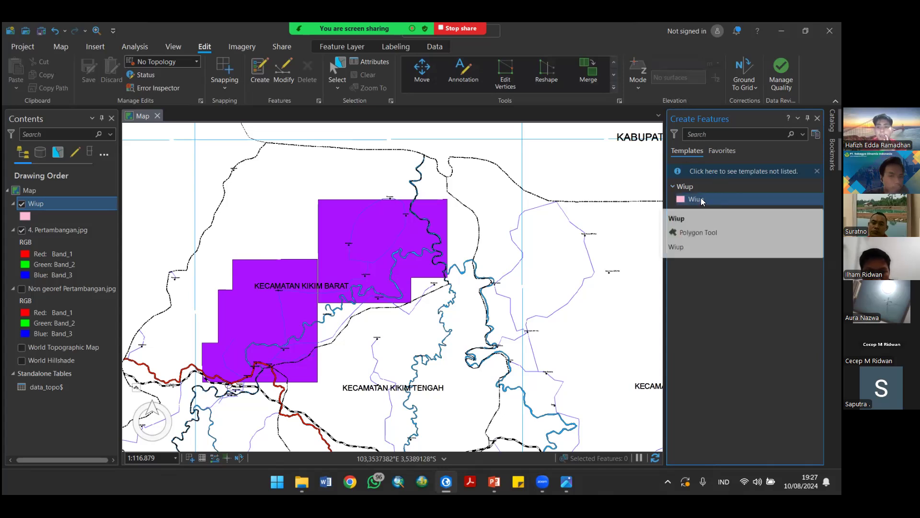
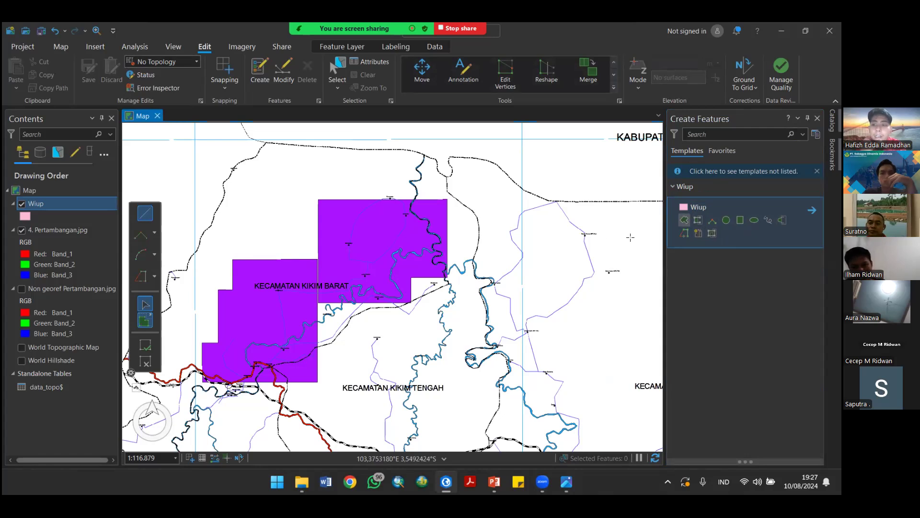
click(684, 221)
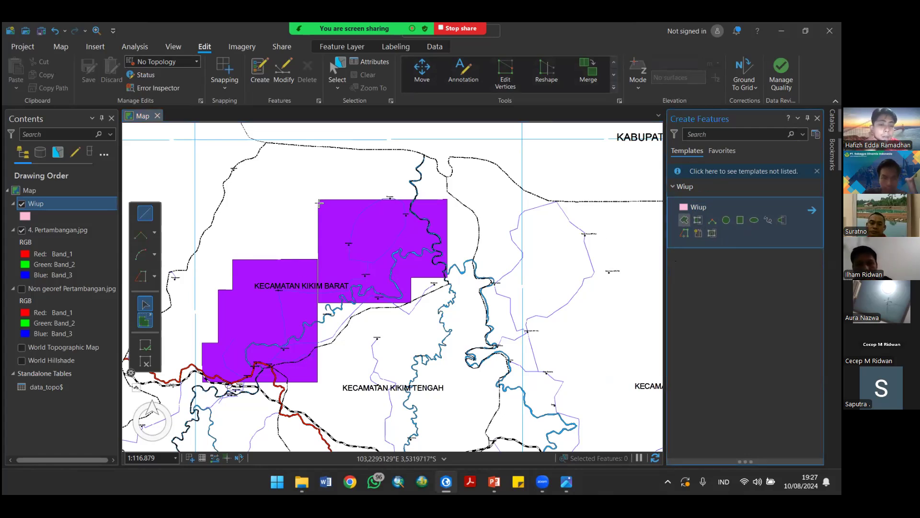
scroll(319, 203, up, 3)
drag(412, 212, 409, 198)
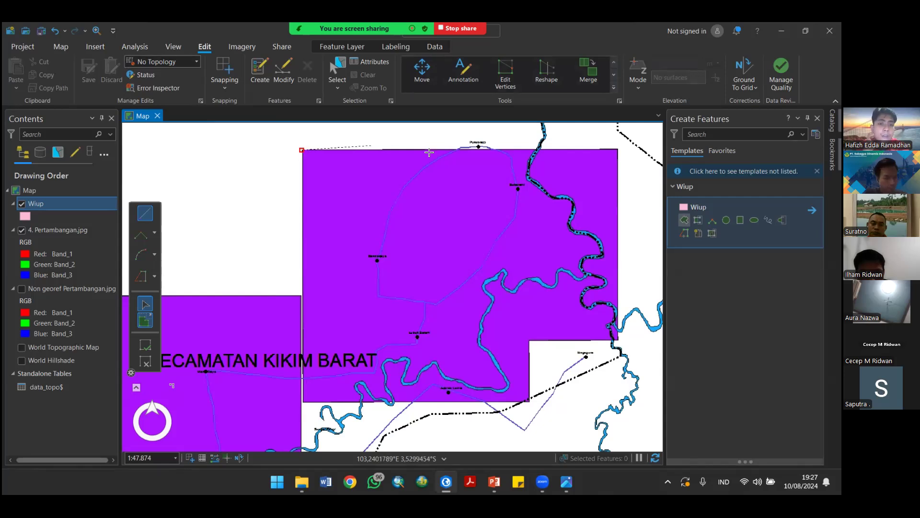
click(617, 150)
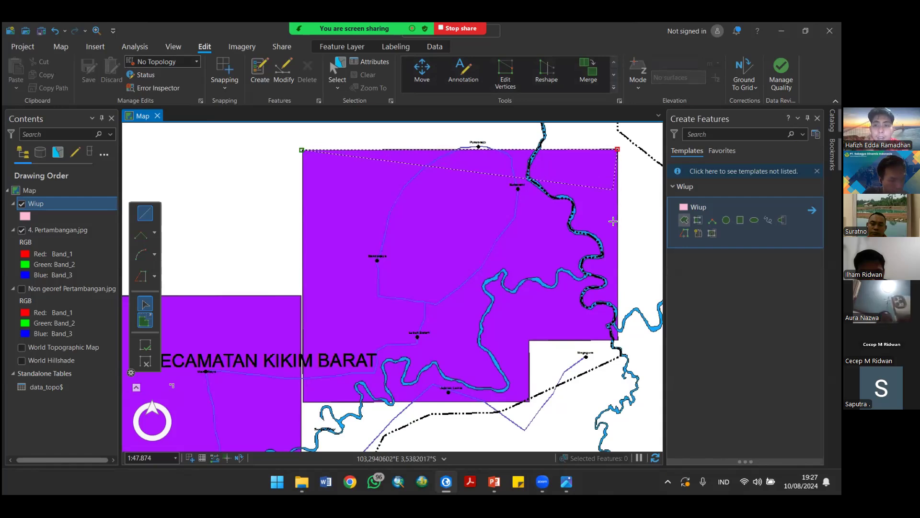
click(616, 340)
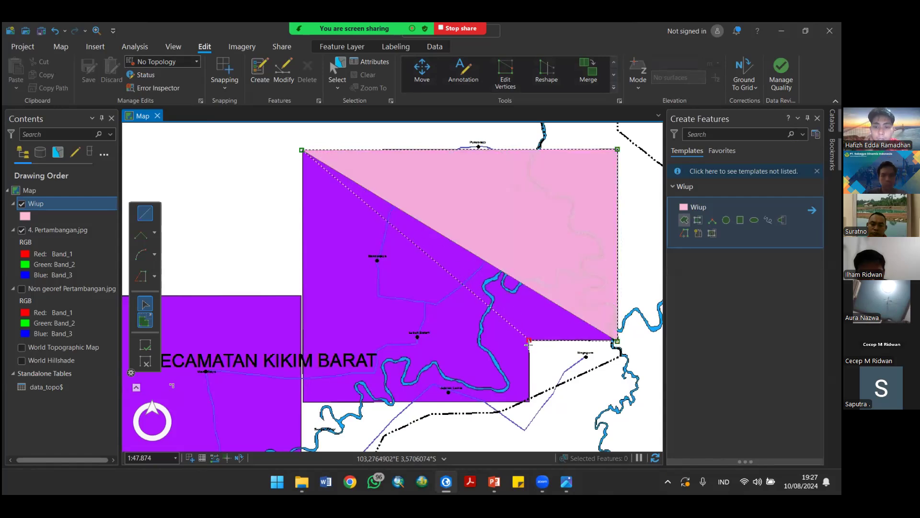
click(528, 401)
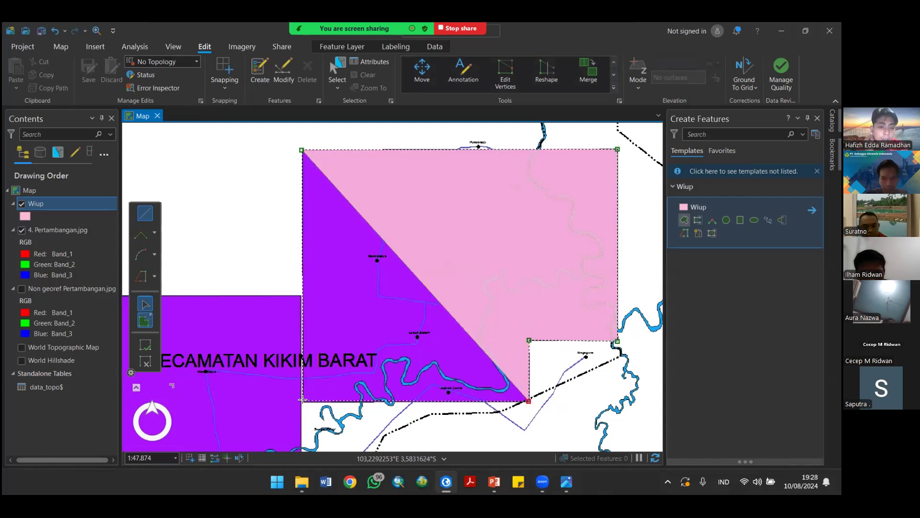
double_click(302, 399)
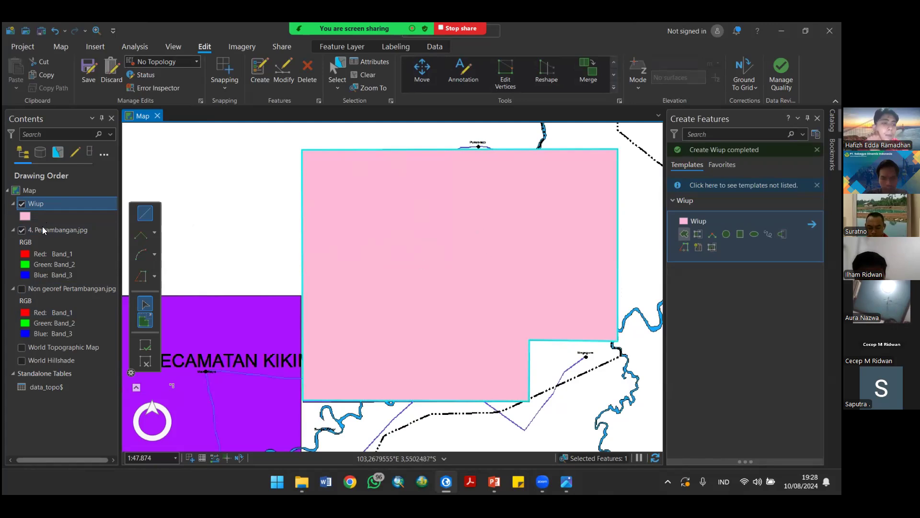
Step: Save all edits to the Wiup layer and open its attribute table
click(88, 68)
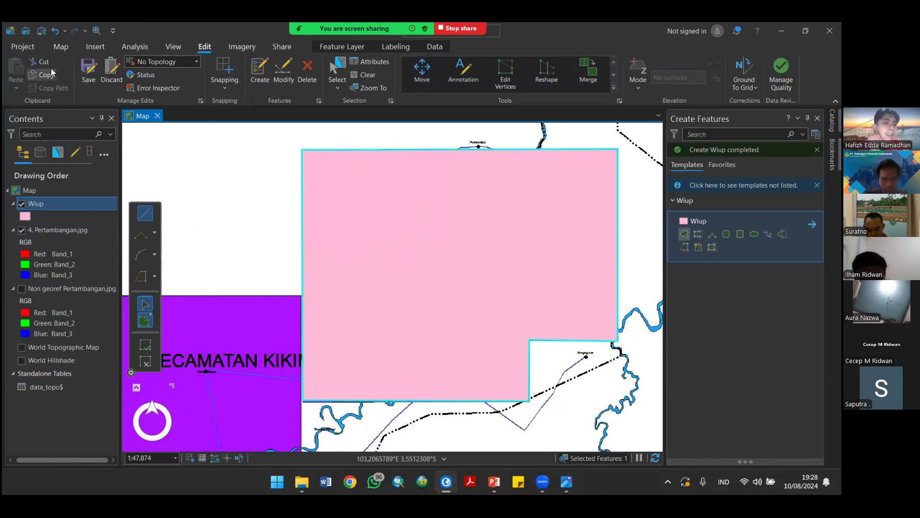
click(91, 70)
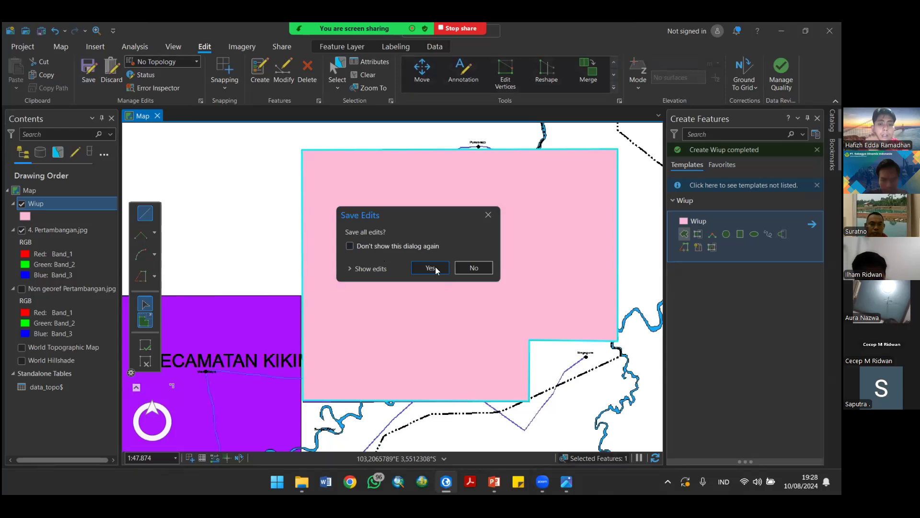
click(434, 270)
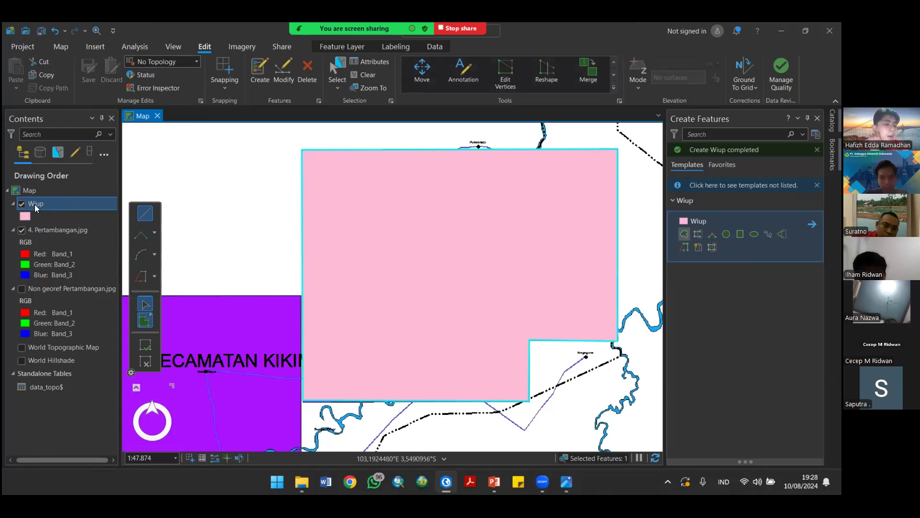
right_click(38, 202)
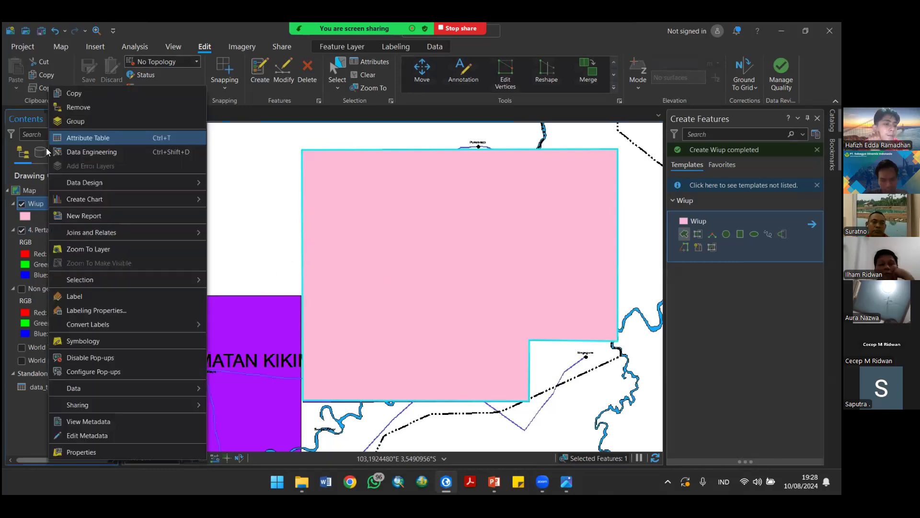
click(109, 139)
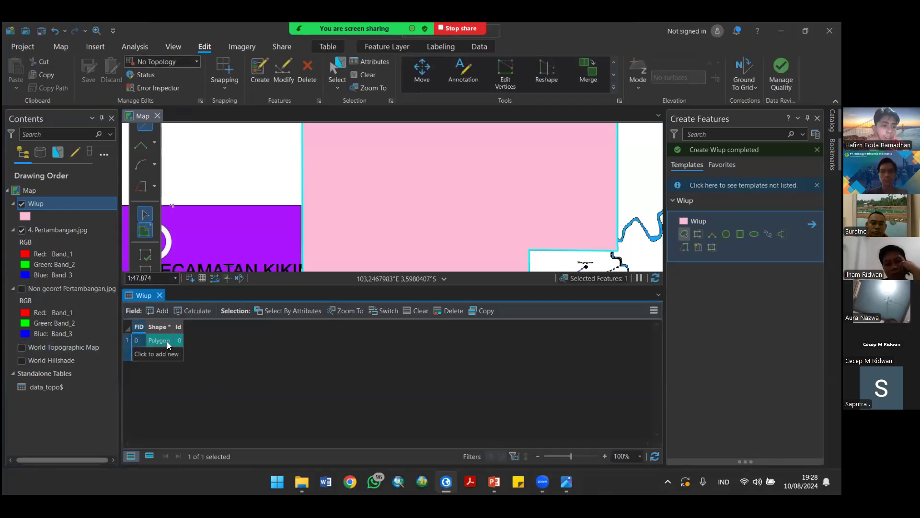
Step: Close the Wiup attribute table and clear the feature selection on the map
click(162, 295)
scroll(430, 234, down, 3)
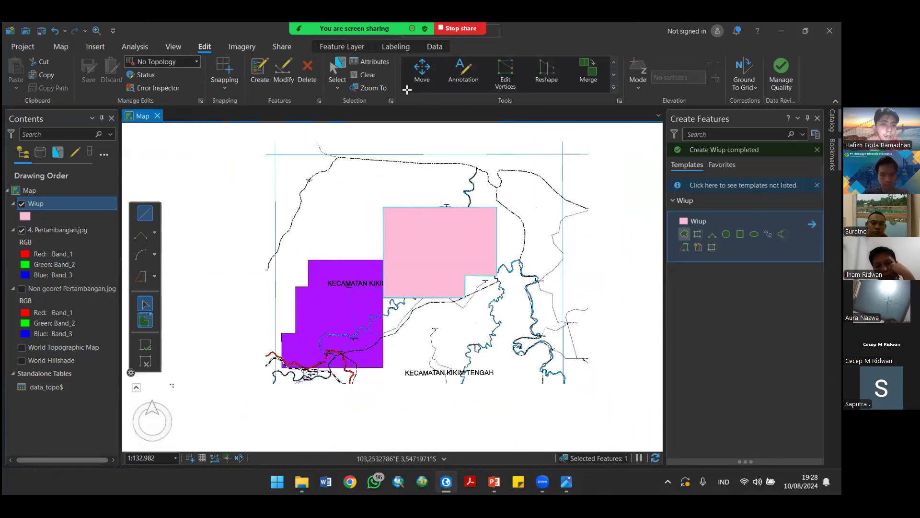
click(358, 74)
scroll(455, 231, up, 3)
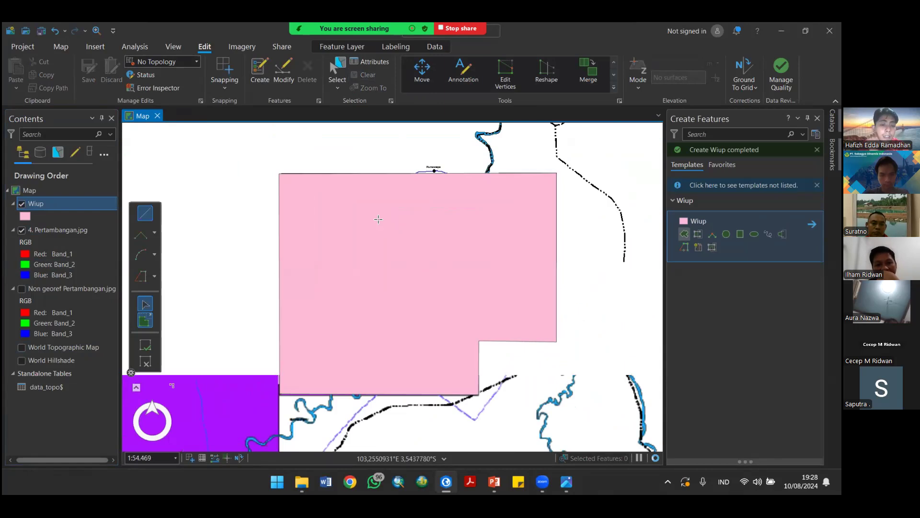
drag(337, 266, 366, 279)
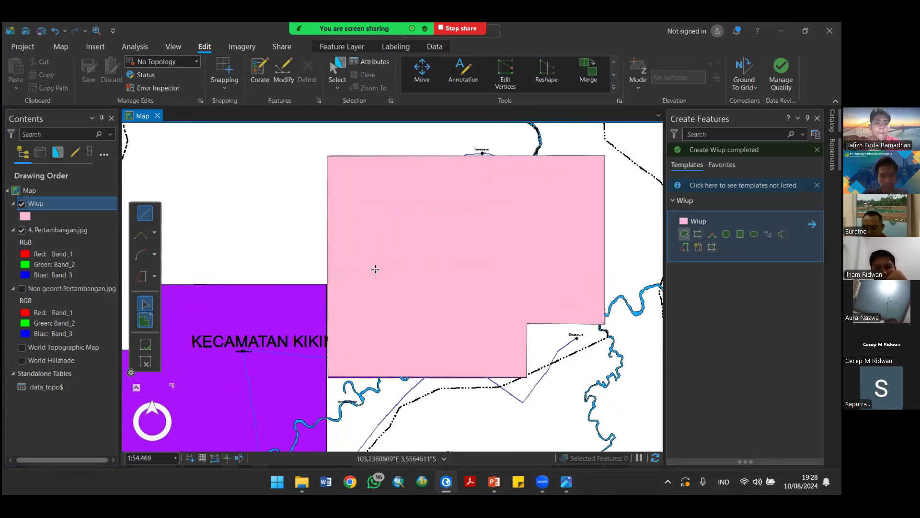
Step: Switch to the PowerPoint slide show to review the Digitasi and Prosesing Data Vektor slides, and return to ArcGIS Pro
key(alt+Tab)
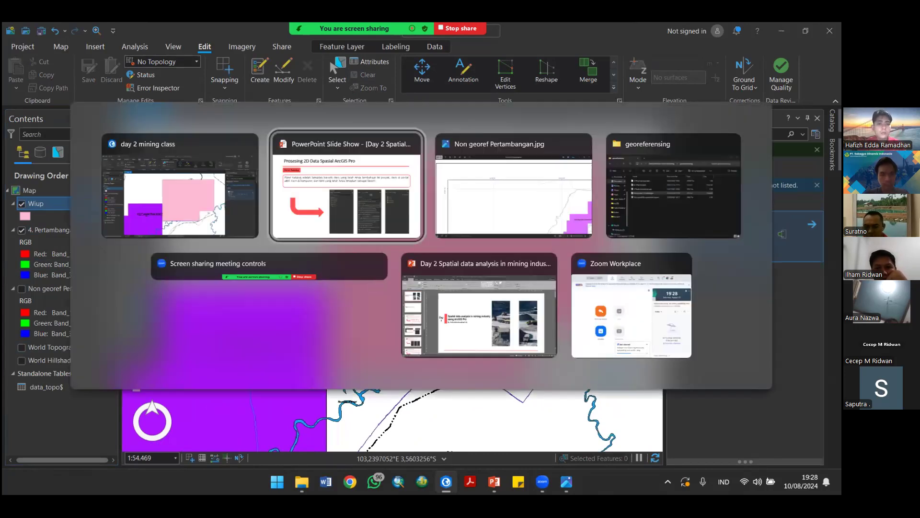
key(Right)
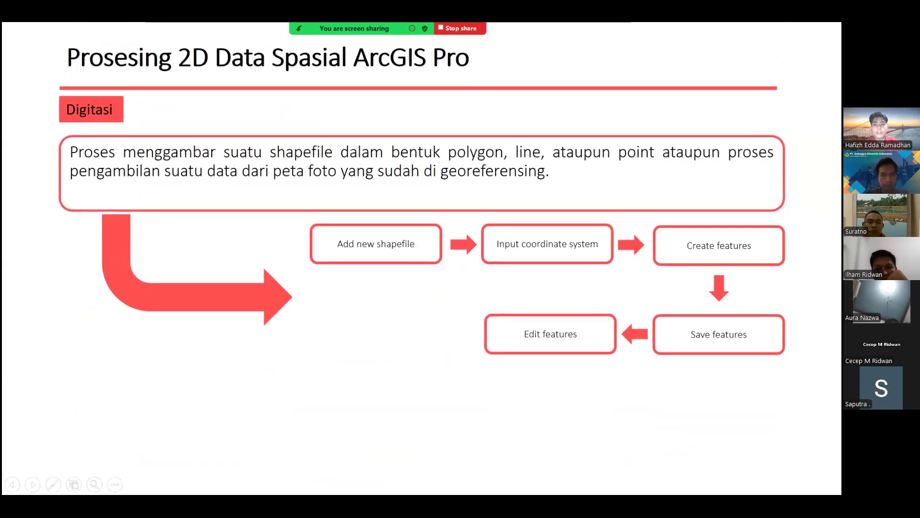
key(Right)
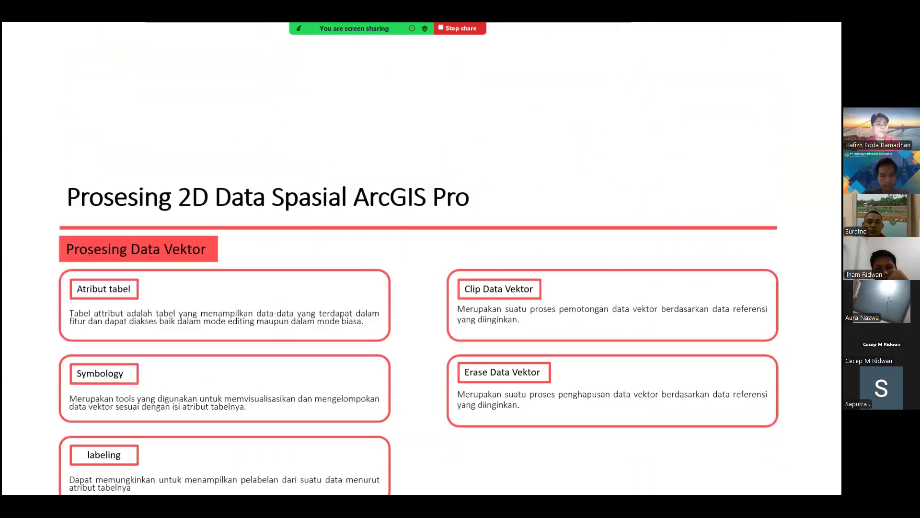
key(alt+Tab)
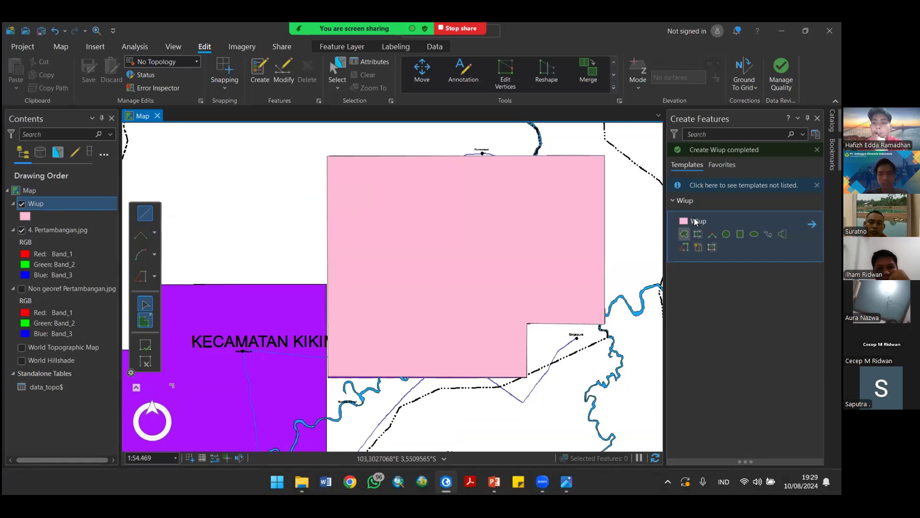
Step: Digitize a second Wiup polygon with the Polygon tool along the corners of the stepped purple block southwest of the first polygon
click(685, 201)
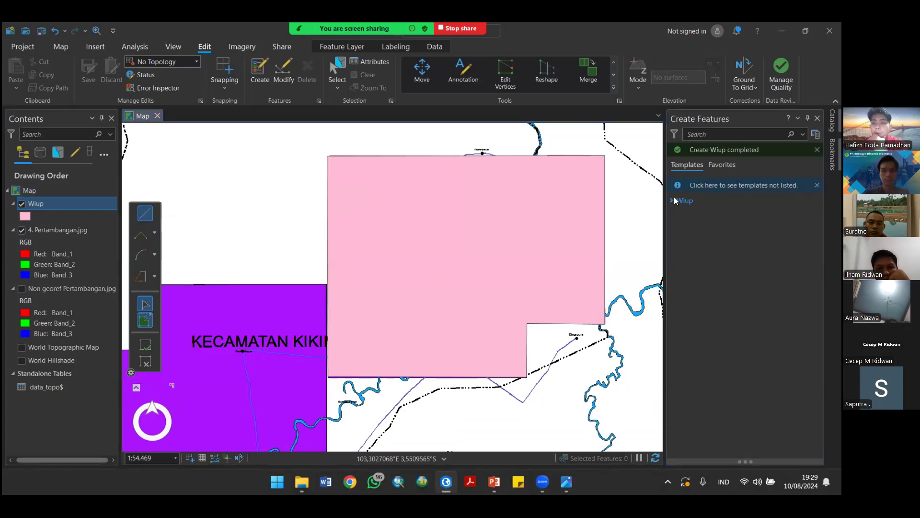
click(685, 236)
drag(401, 315, 517, 218)
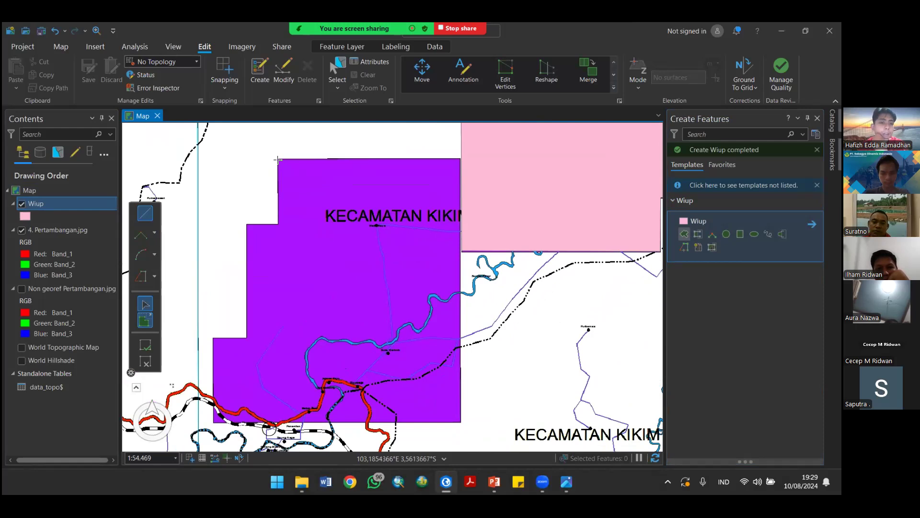
click(461, 158)
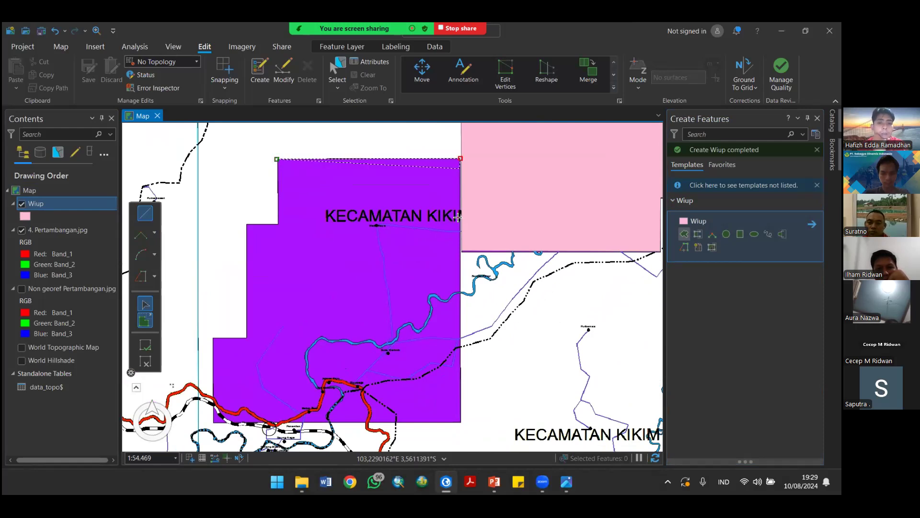
click(460, 423)
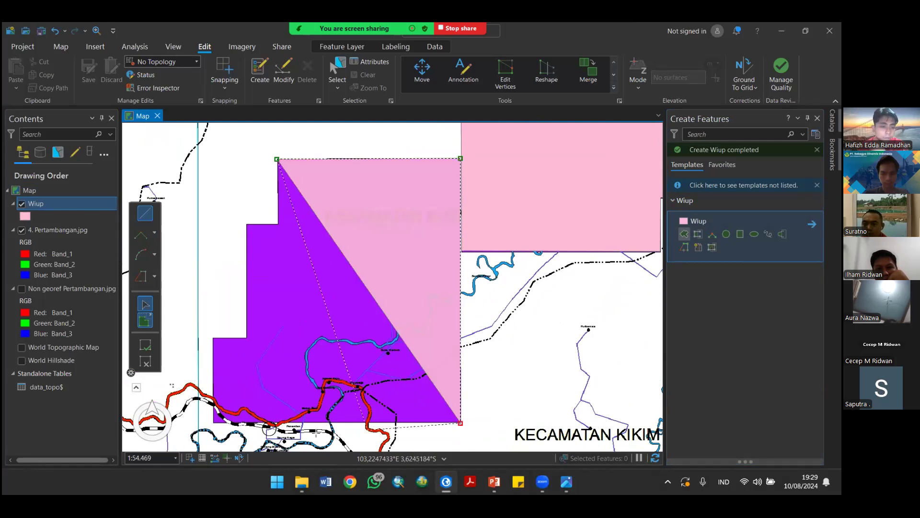
click(213, 422)
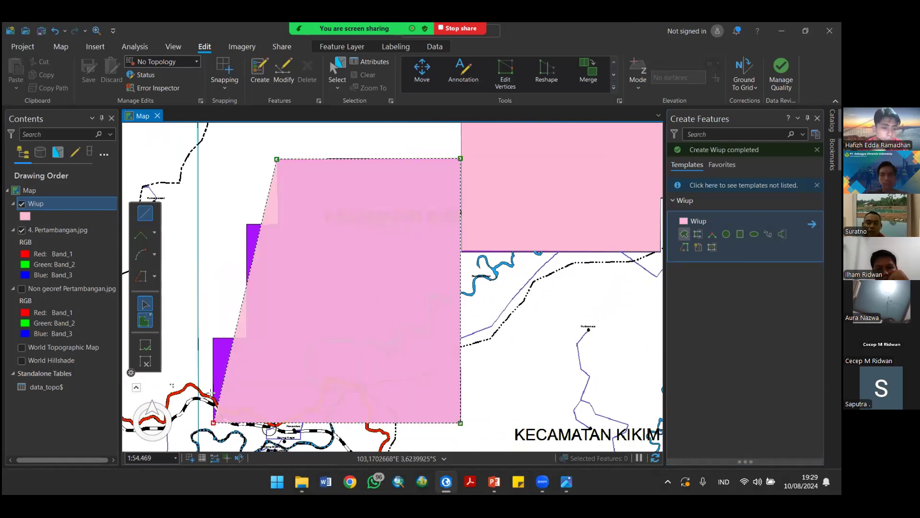
click(213, 339)
click(247, 336)
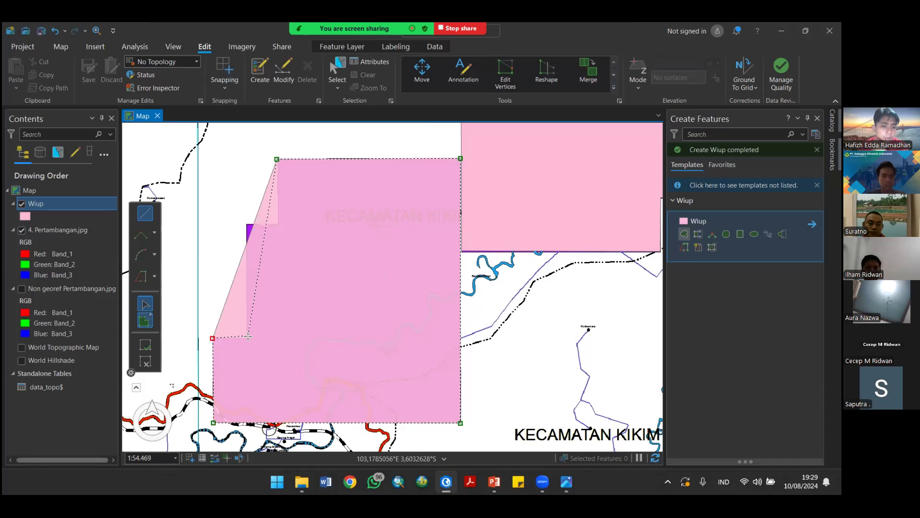
click(246, 224)
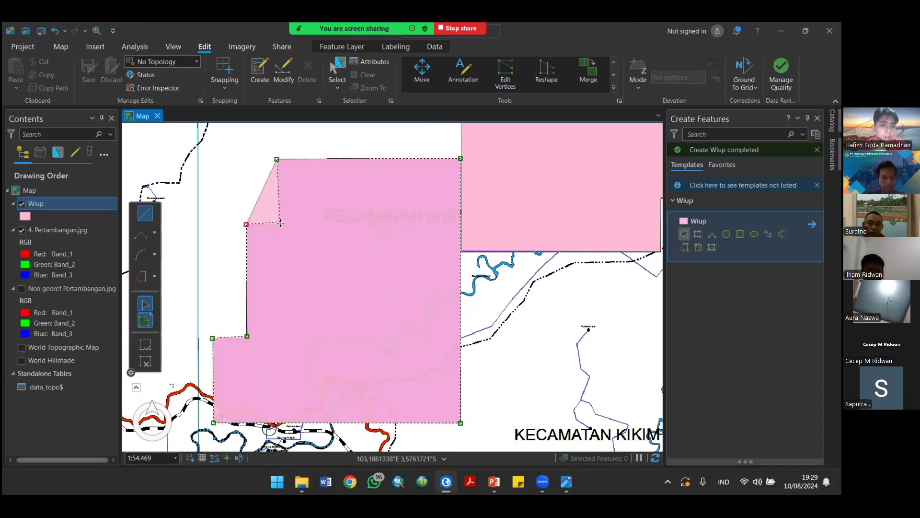
double_click(278, 223)
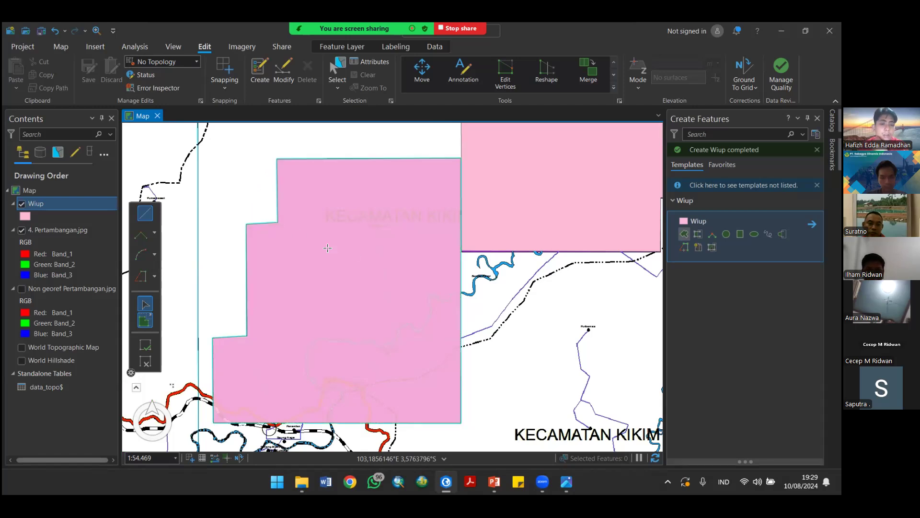
Step: Open the Wiup attribute table to check the record of the second polygon, and close it
right_click(45, 204)
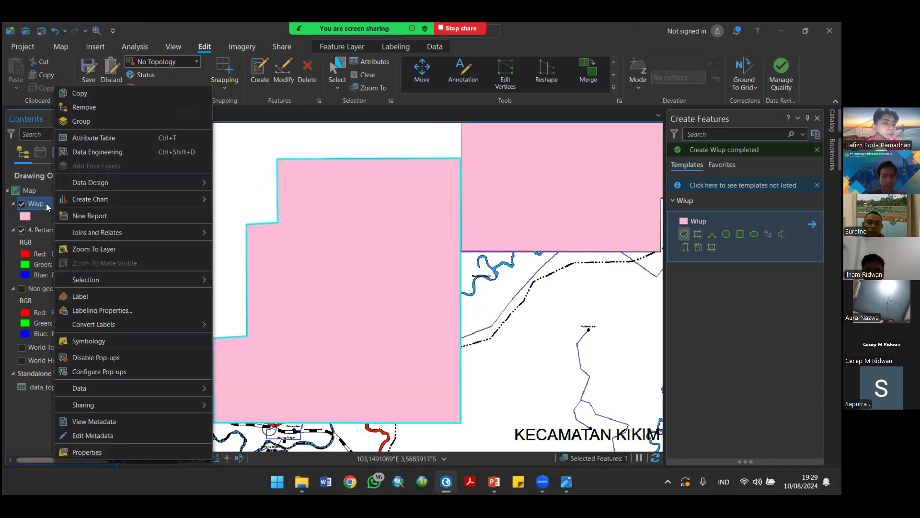
click(127, 140)
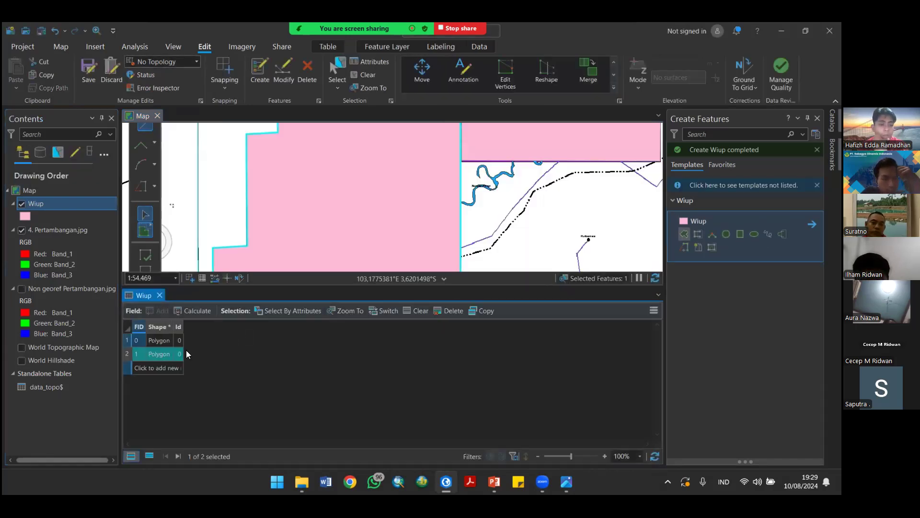
click(139, 326)
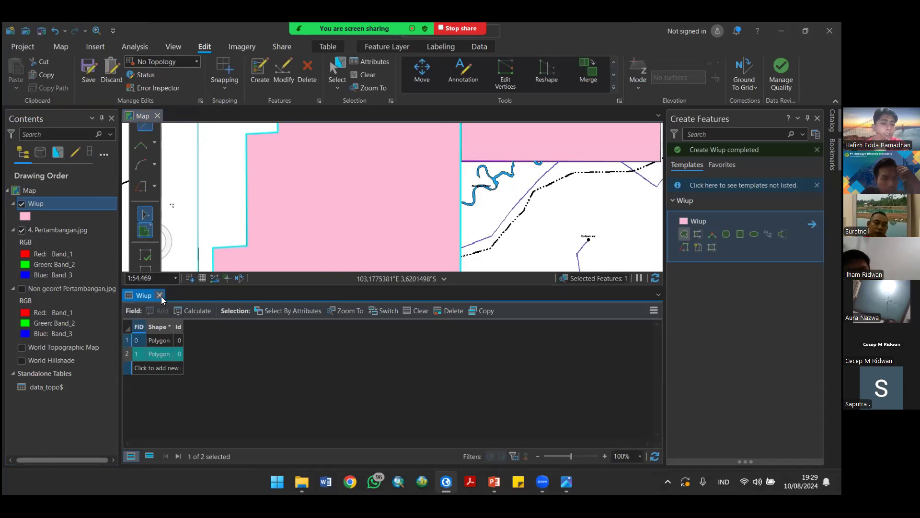
click(160, 295)
Step: Start a Wiup polygon at the northeast corner of the easternmost purple block and trace its stepped edge to the inner corner below the protrusion
scroll(420, 281, down, 5)
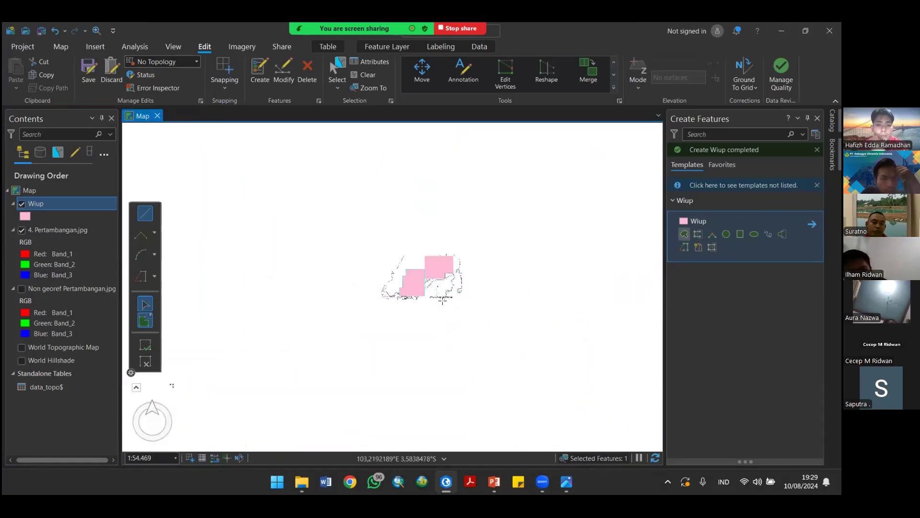
drag(368, 278, 338, 252)
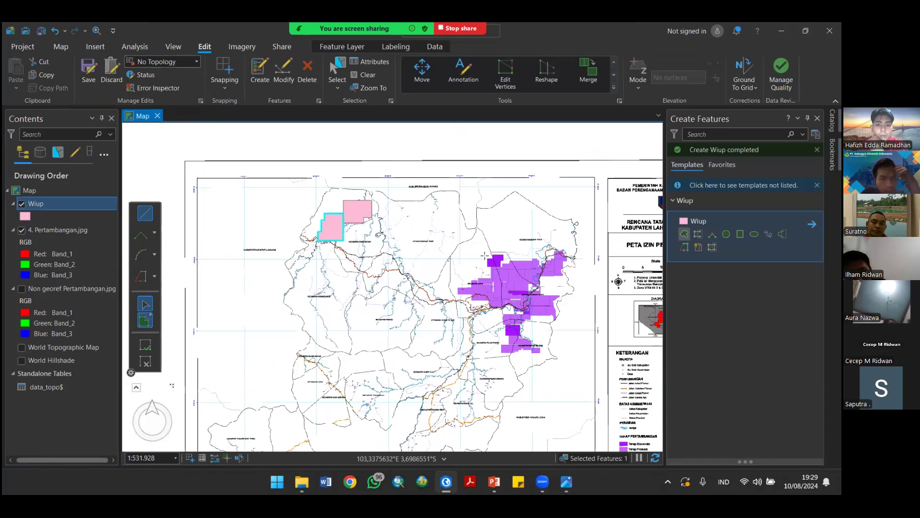
scroll(526, 253, up, 5)
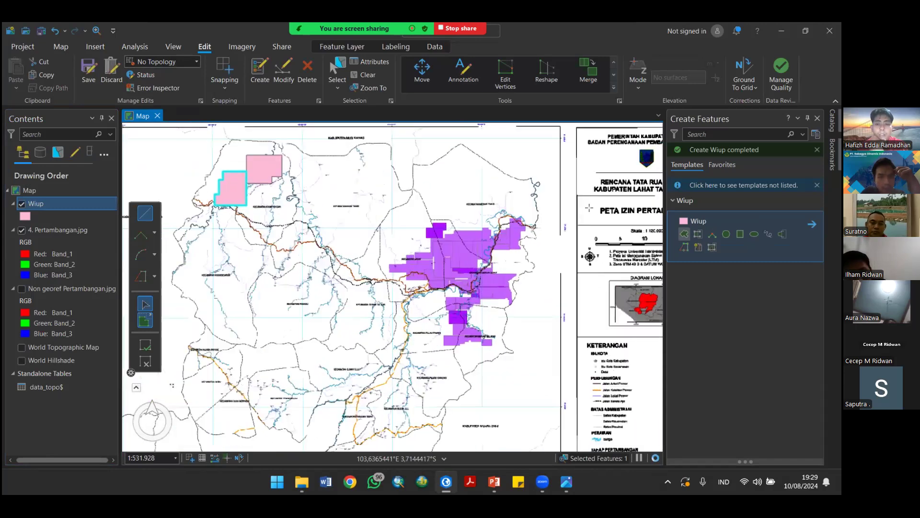
drag(524, 242, 479, 263)
scroll(530, 204, up, 2)
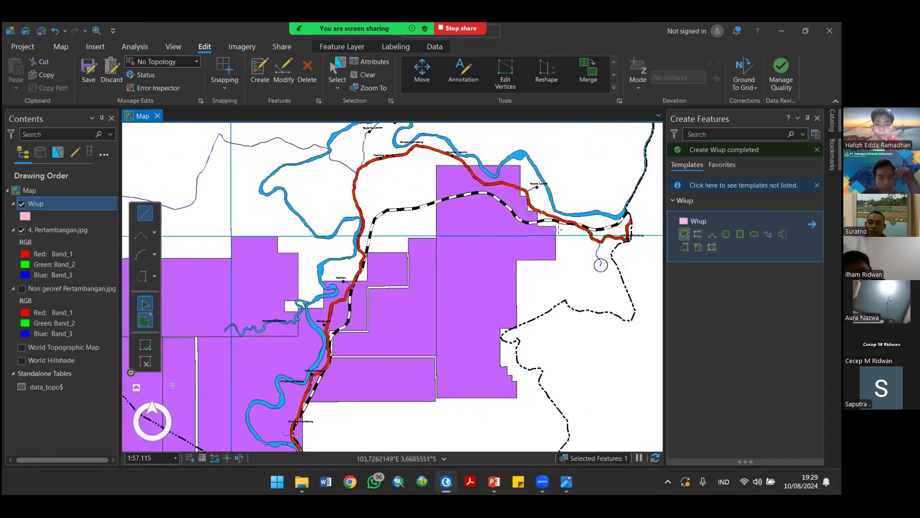
click(680, 235)
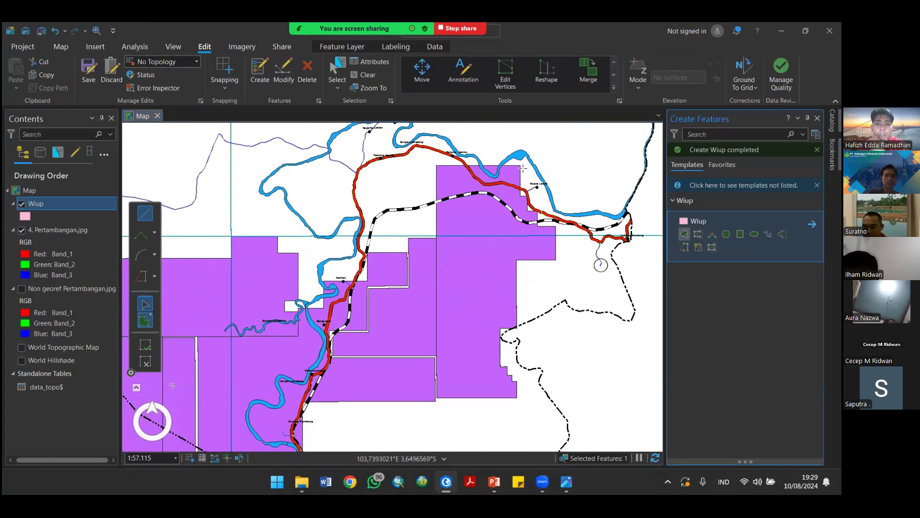
click(520, 165)
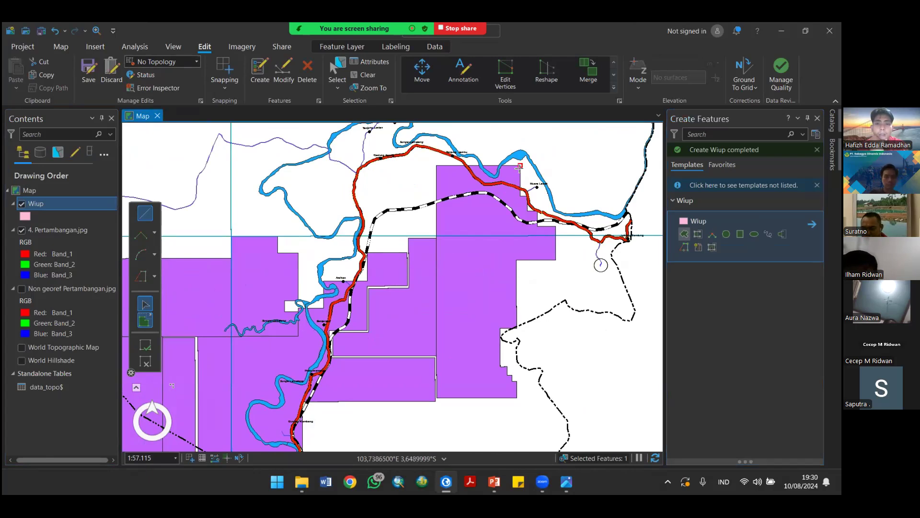
click(522, 194)
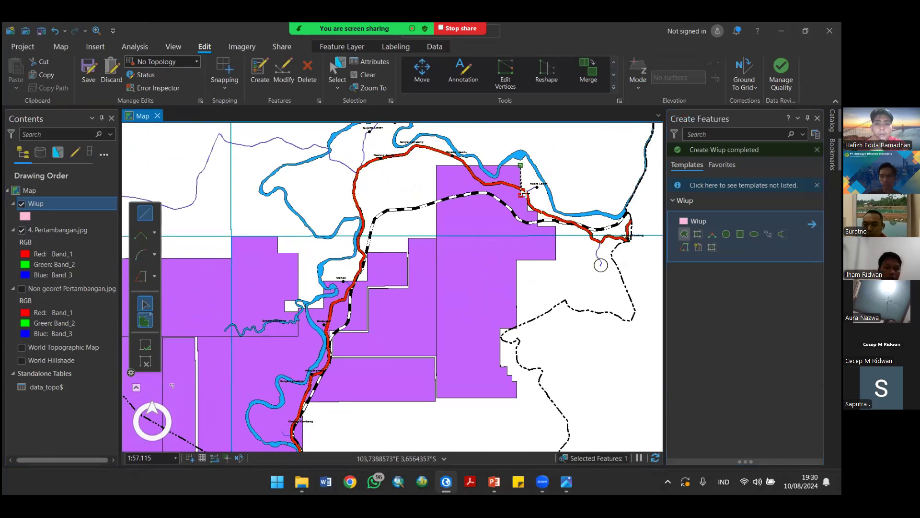
click(526, 194)
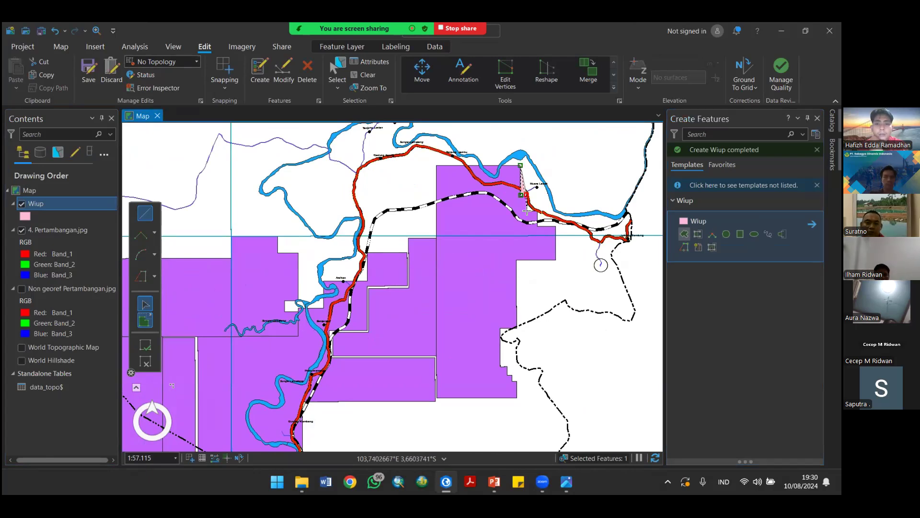
click(527, 210)
click(536, 211)
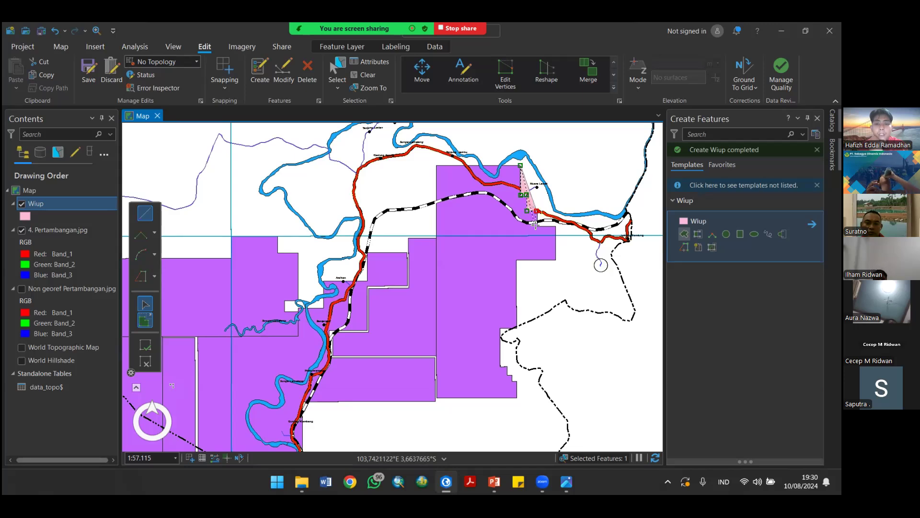
click(536, 225)
click(555, 226)
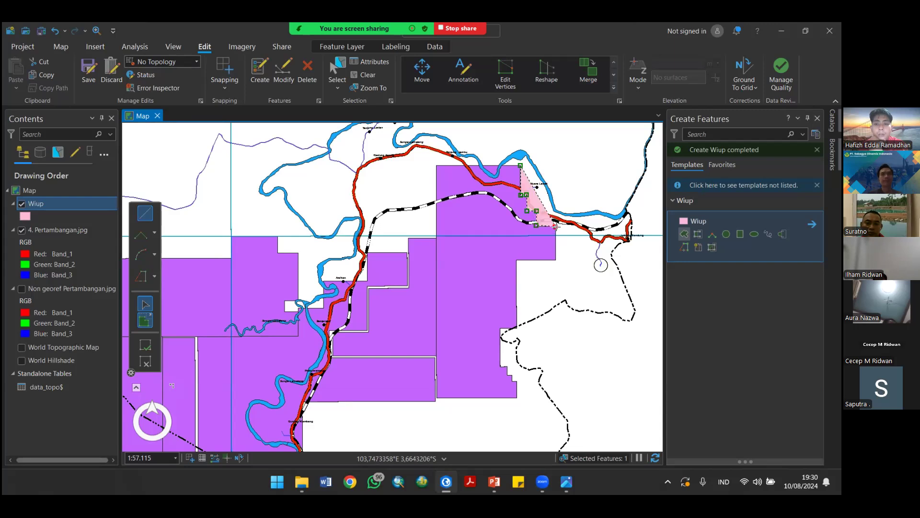
click(555, 262)
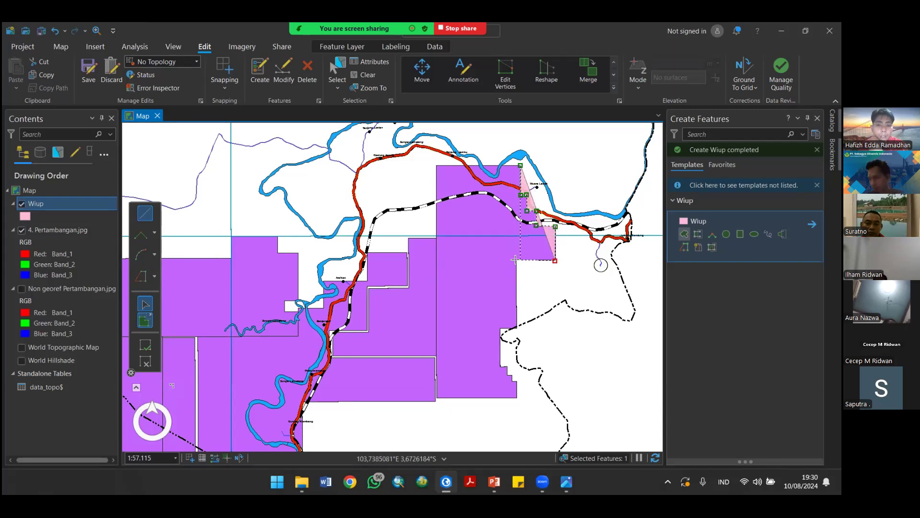
click(516, 258)
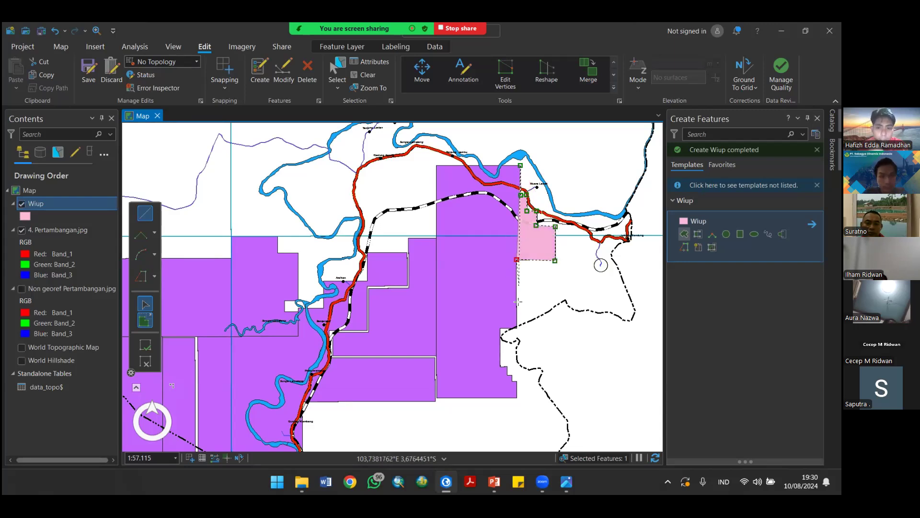
Step: Extend the Wiup sketch down the block's eastern edge to the notch and west along the notch's upper edge to its inner corner
drag(521, 335, 526, 292)
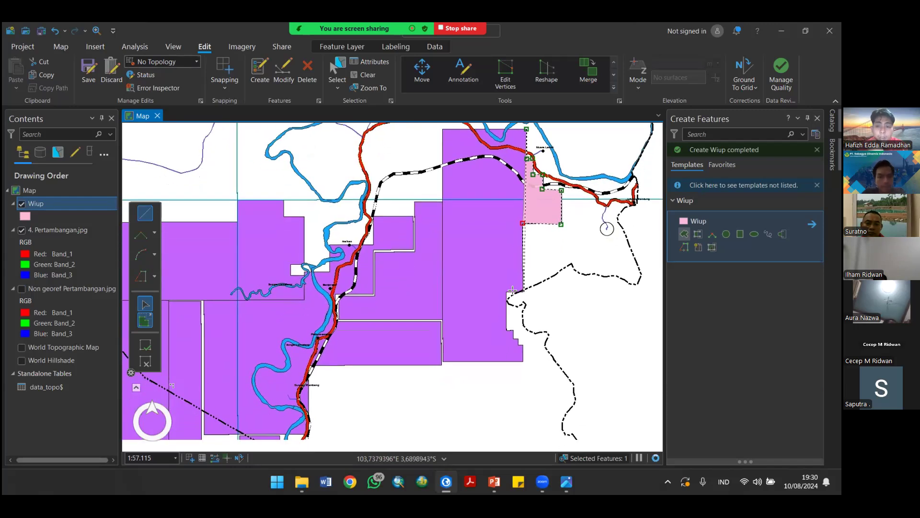
scroll(524, 290, up, 4)
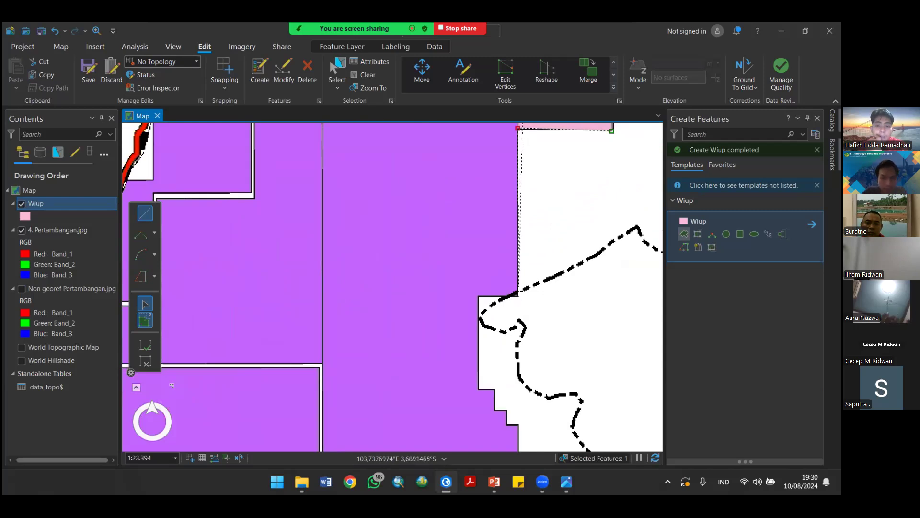
scroll(518, 291, up, 6)
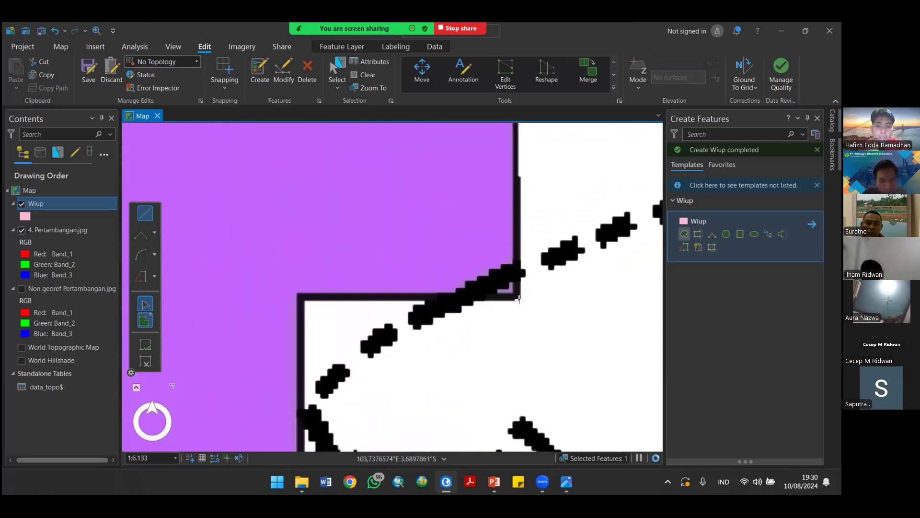
scroll(519, 299, up, 3)
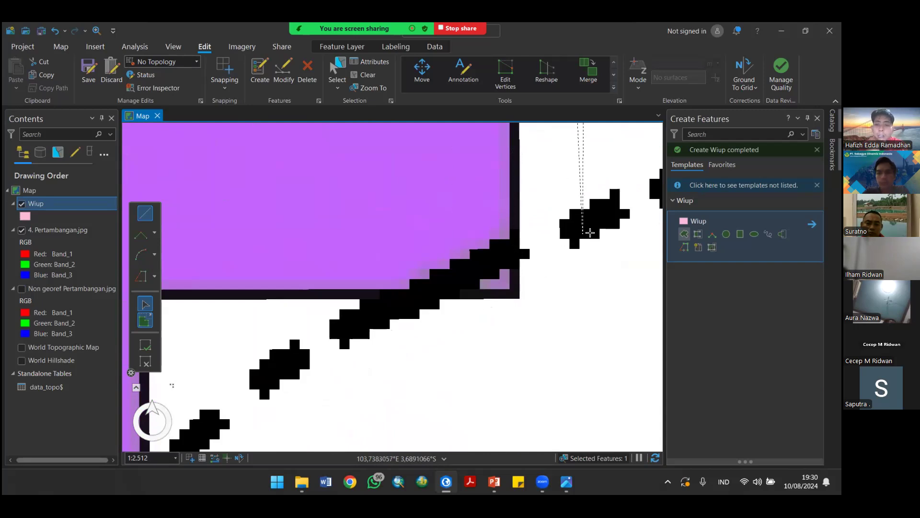
scroll(525, 274, down, 5)
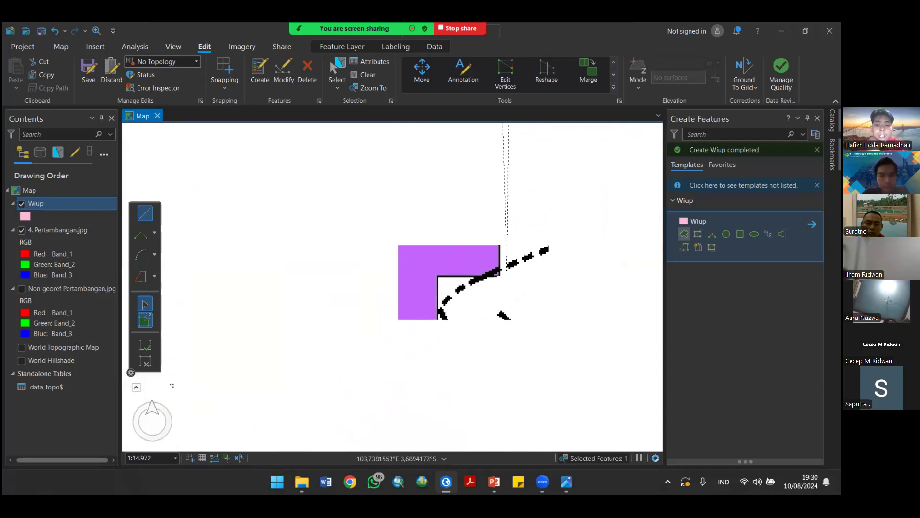
scroll(498, 280, up, 5)
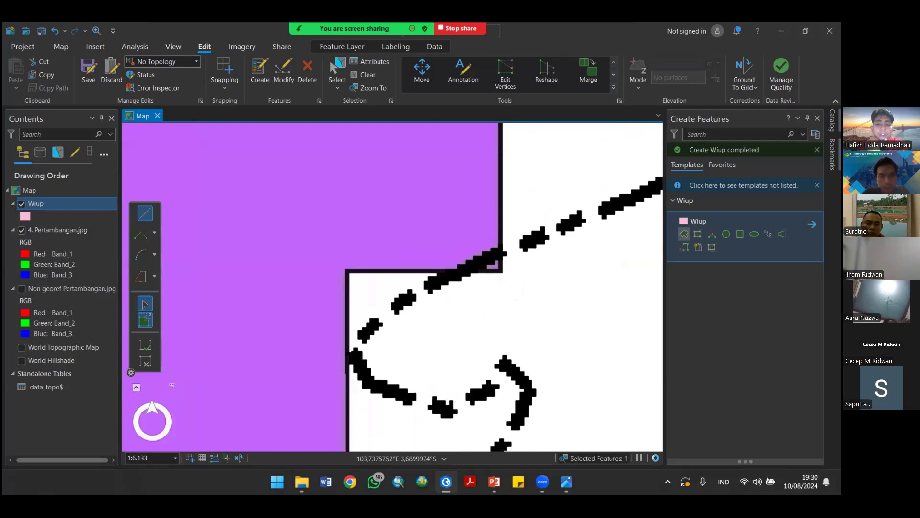
scroll(507, 239, up, 1)
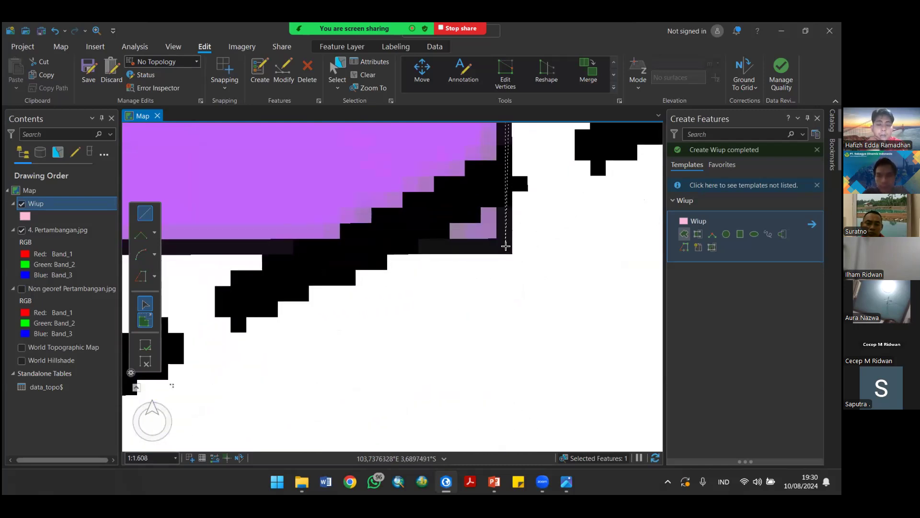
scroll(506, 246, down, 5)
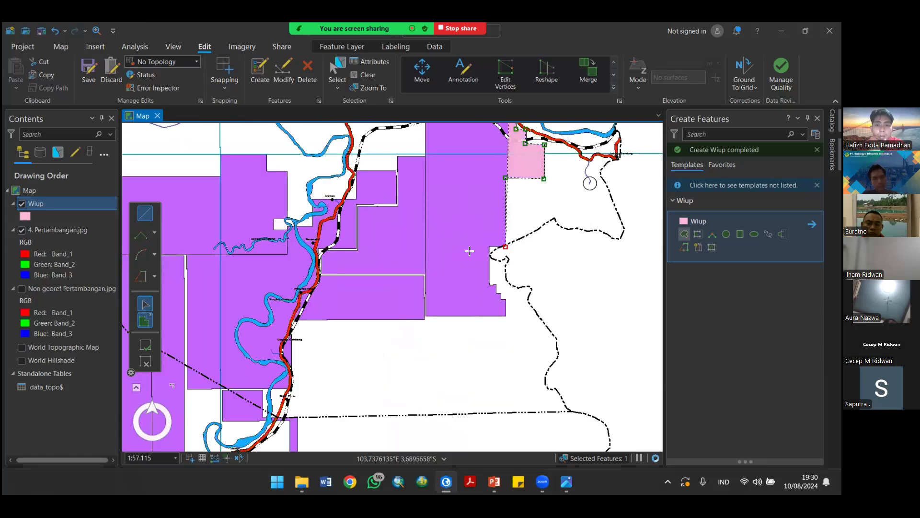
scroll(490, 247, up, 1)
scroll(490, 247, up, 5)
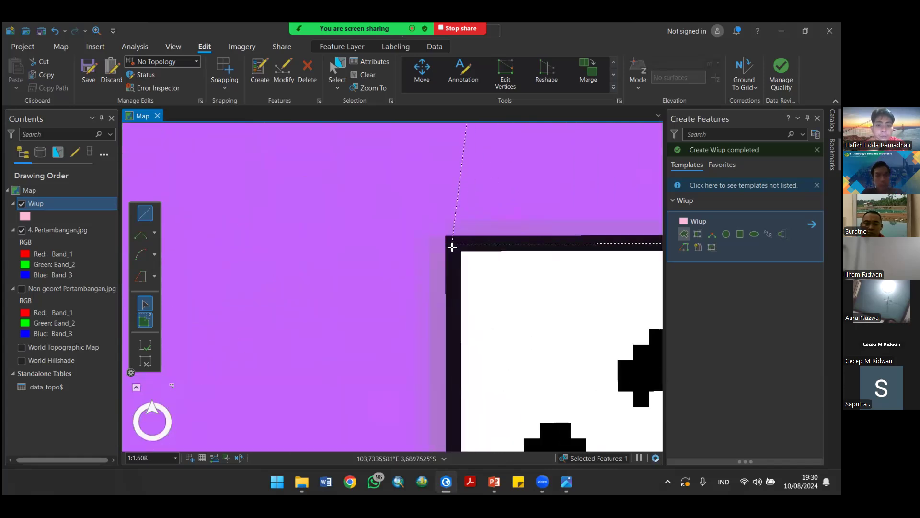
click(452, 243)
scroll(453, 266, down, 4)
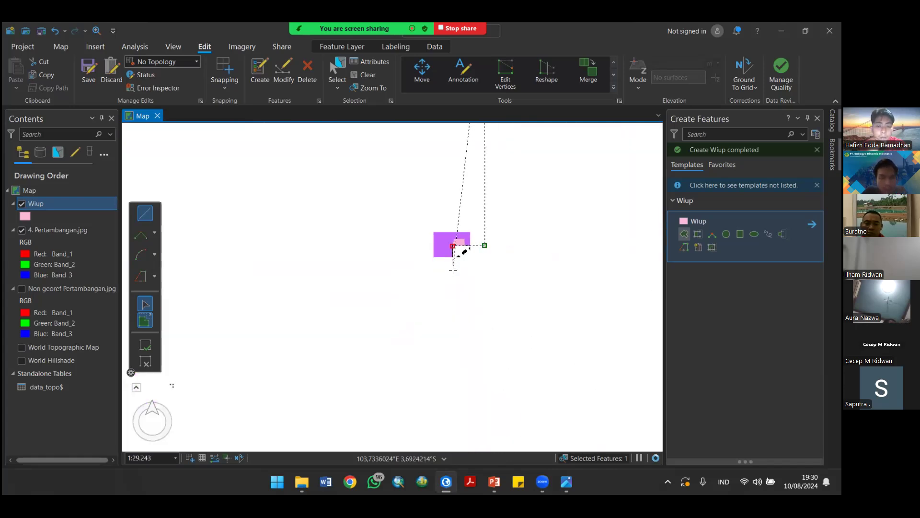
Step: Trace the notch's western side and the small steps below it down to the block's southeast corner
click(452, 243)
click(463, 242)
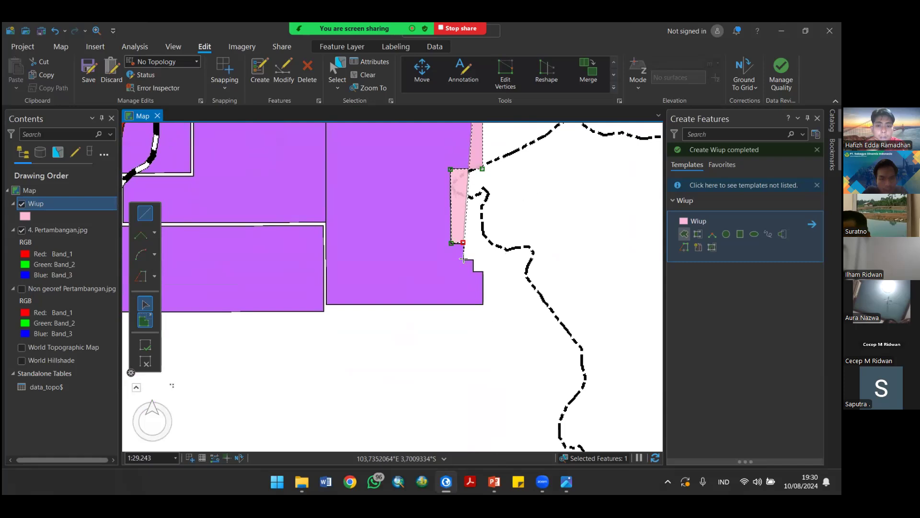
click(464, 260)
click(472, 260)
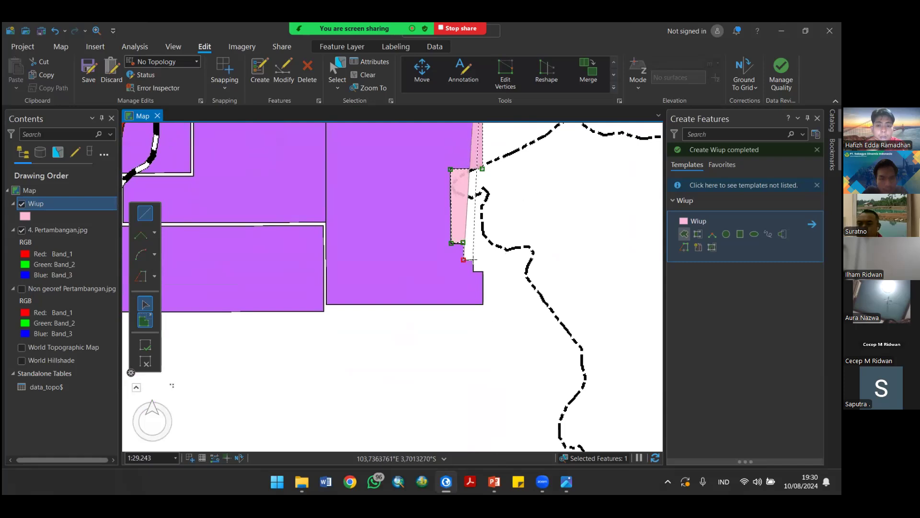
click(473, 271)
click(482, 272)
click(482, 303)
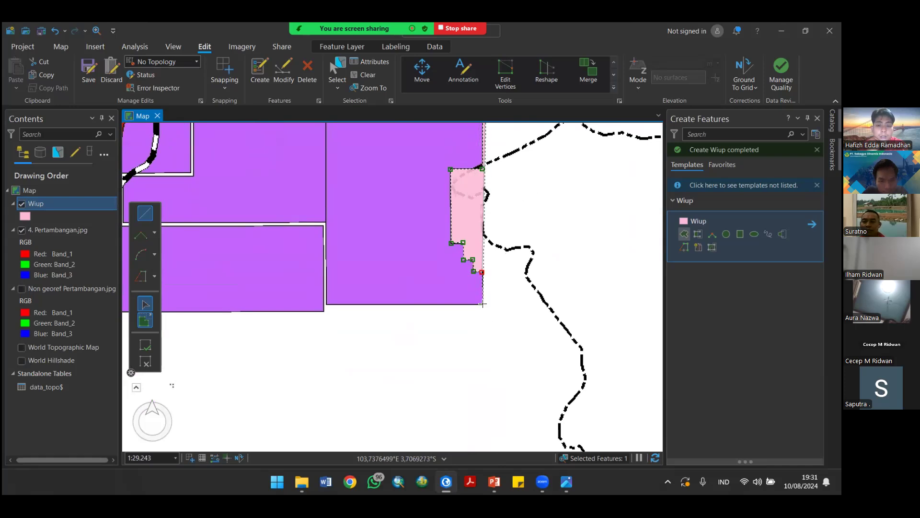
Step: Continue the sketch along the block's southern edge, around the lower rectangular block, and up to the first inner corner of the western steps
click(327, 304)
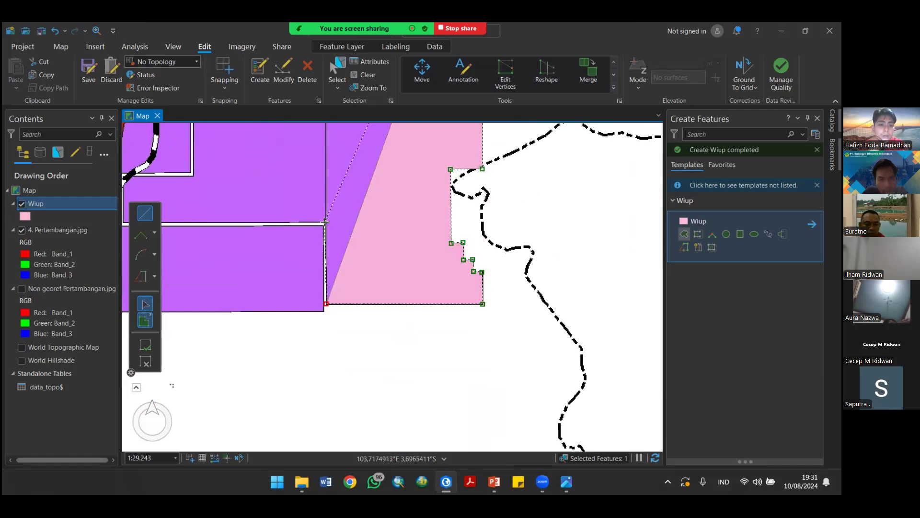
click(325, 222)
drag(382, 222, 549, 221)
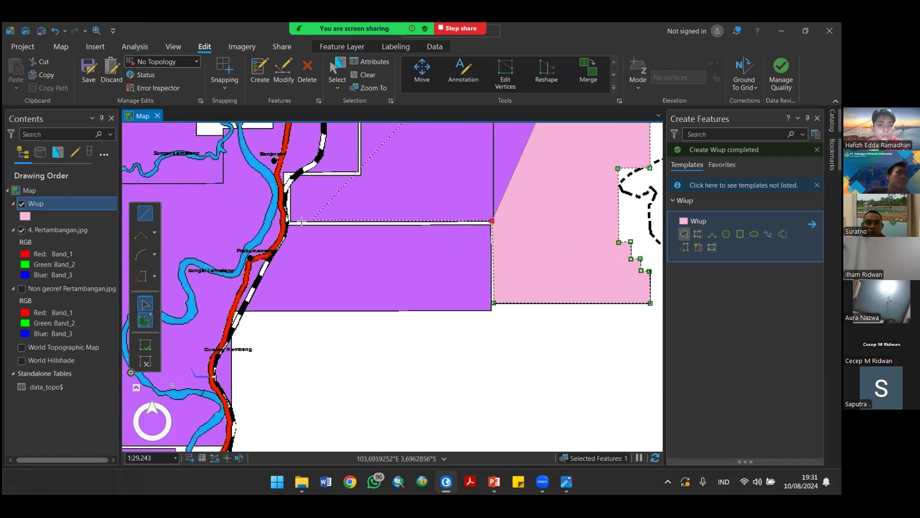
click(290, 221)
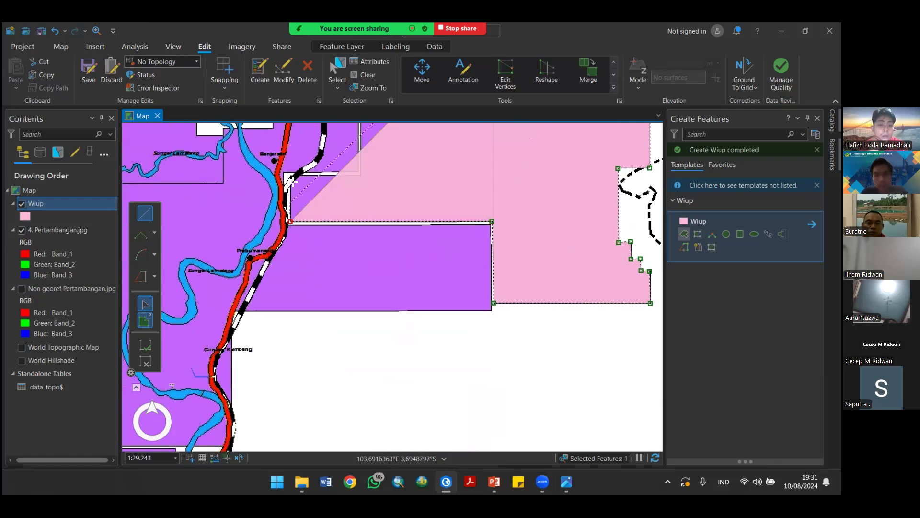
click(290, 176)
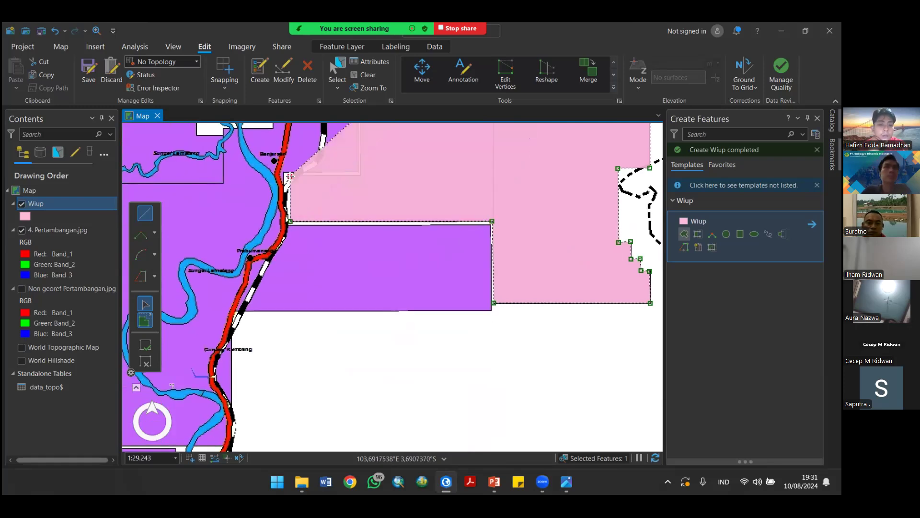
click(359, 175)
Step: Trace the remaining western steps up to the block's northwest corner and finish the third Wiup polygon there
drag(372, 170, 379, 293)
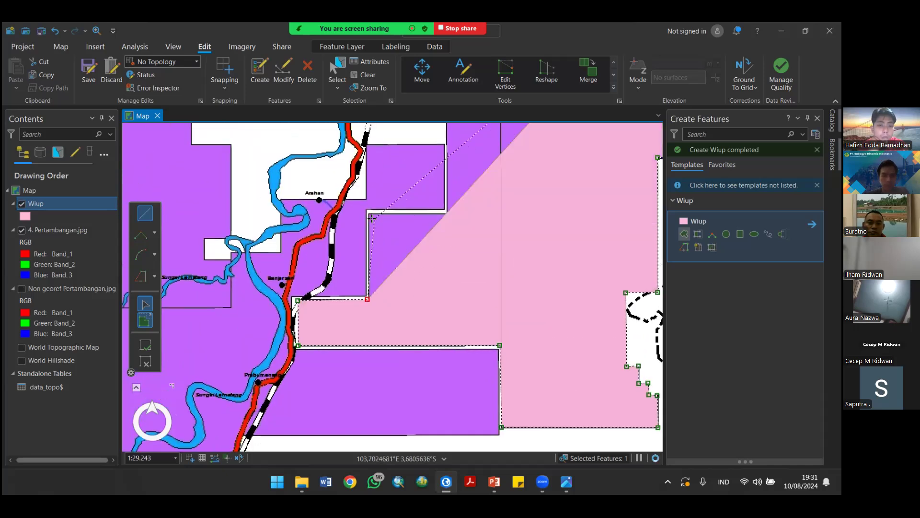
click(369, 213)
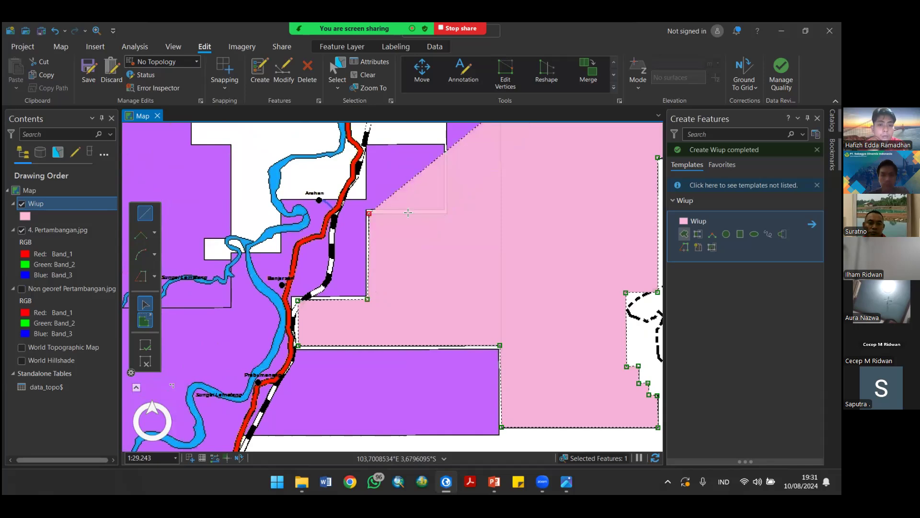
click(448, 213)
drag(455, 203, 455, 320)
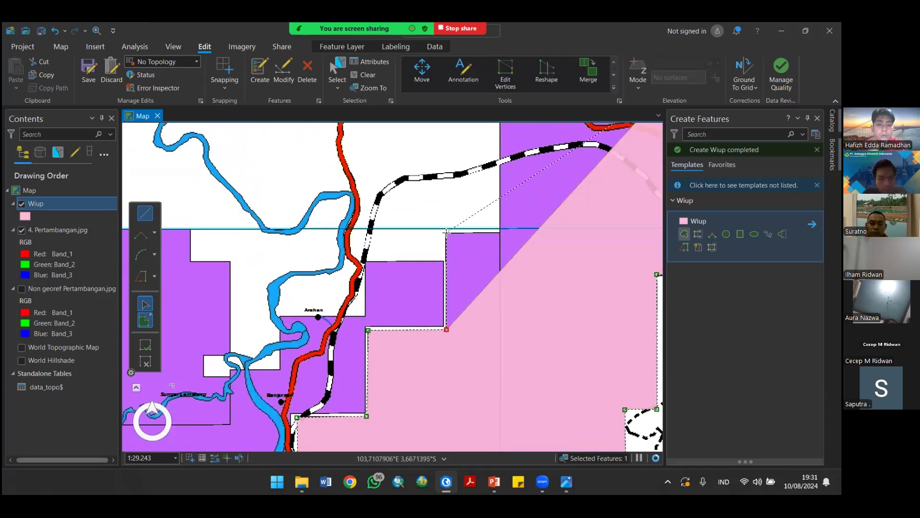
click(447, 233)
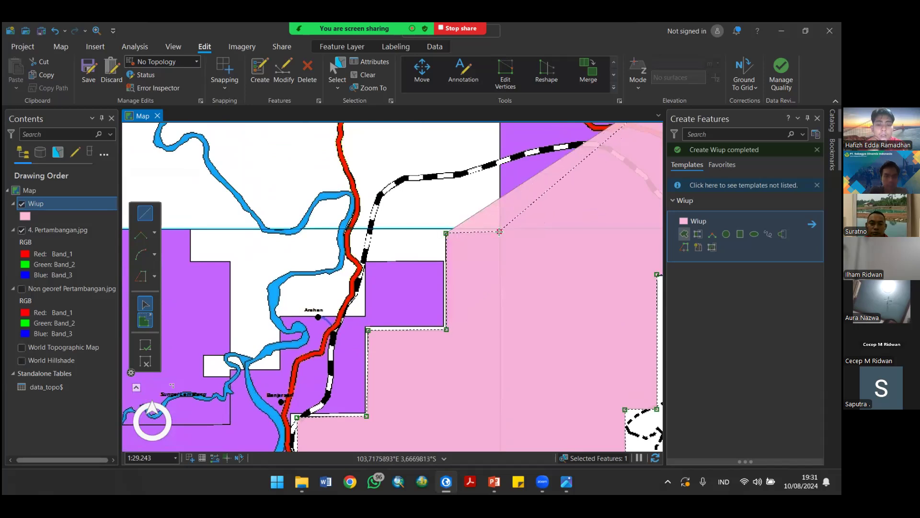
drag(522, 201, 470, 349)
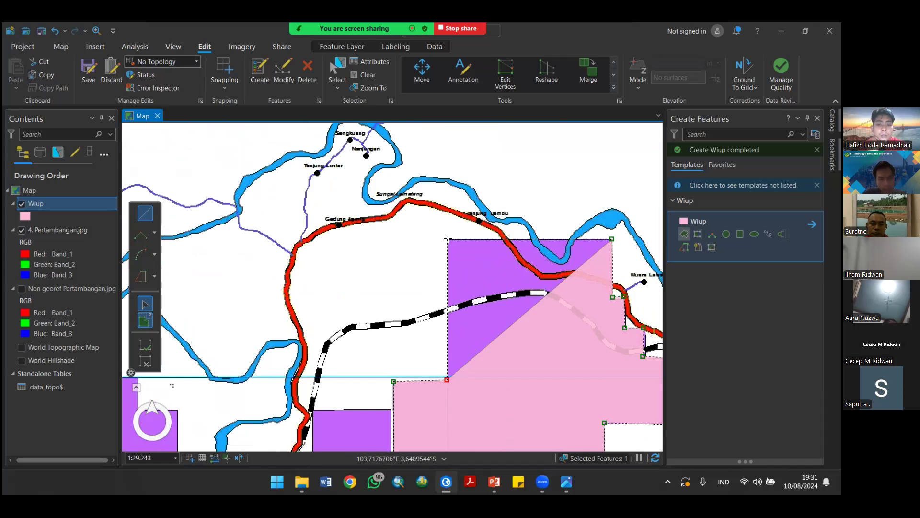
double_click(447, 238)
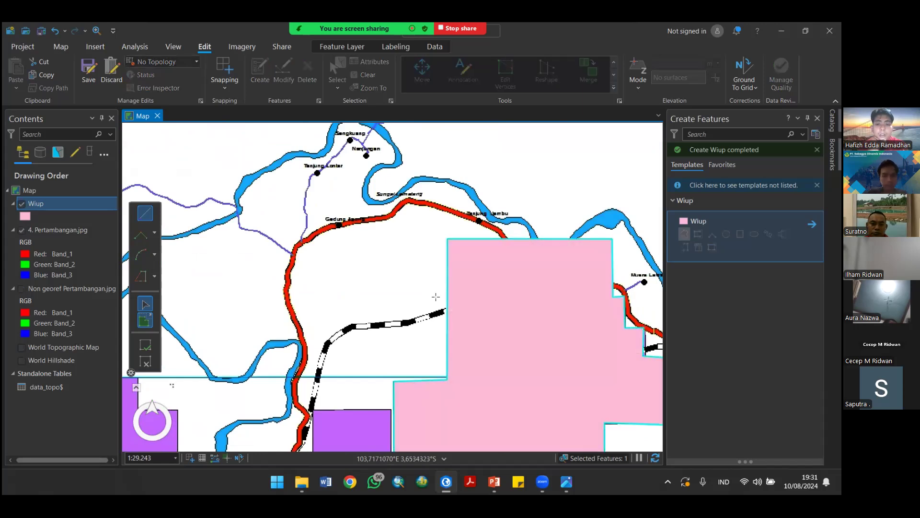
Step: Open the Wiup attribute table to check the record of the third polygon, and close it
drag(518, 324, 545, 349)
scroll(545, 349, down, 4)
drag(578, 395, 535, 268)
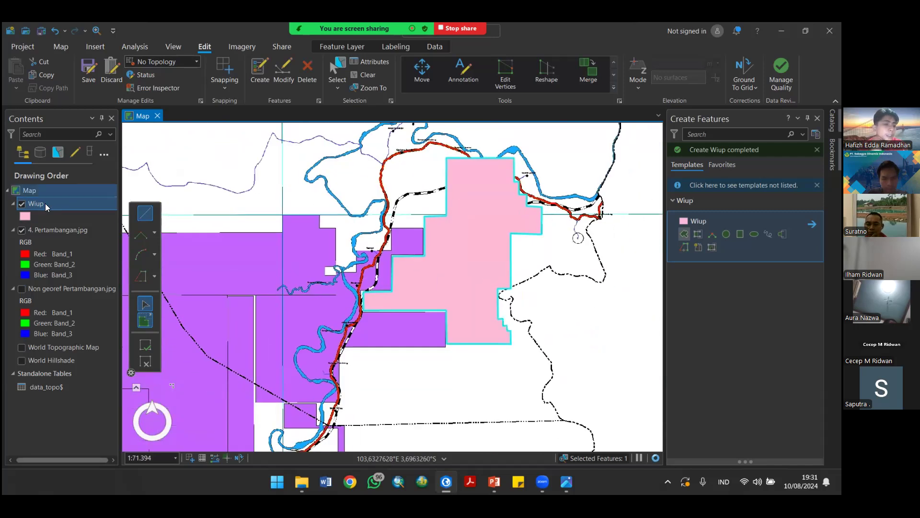
right_click(43, 205)
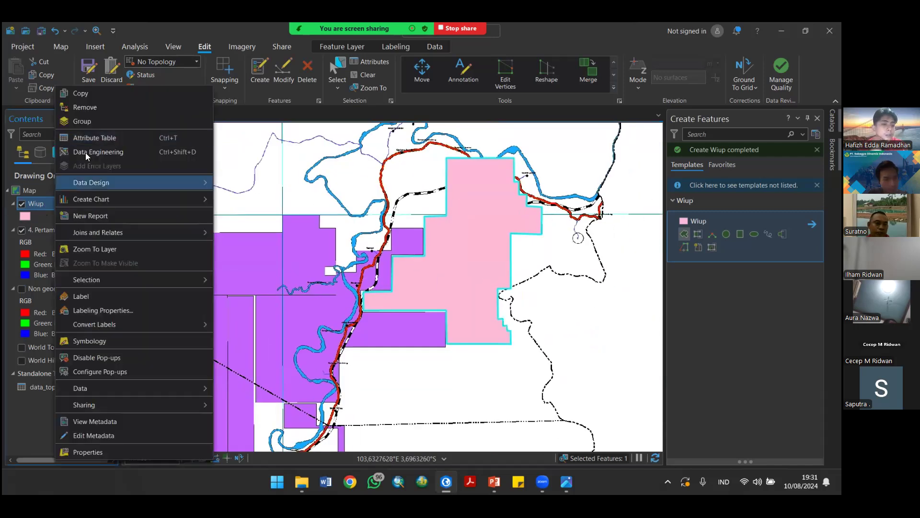
click(108, 139)
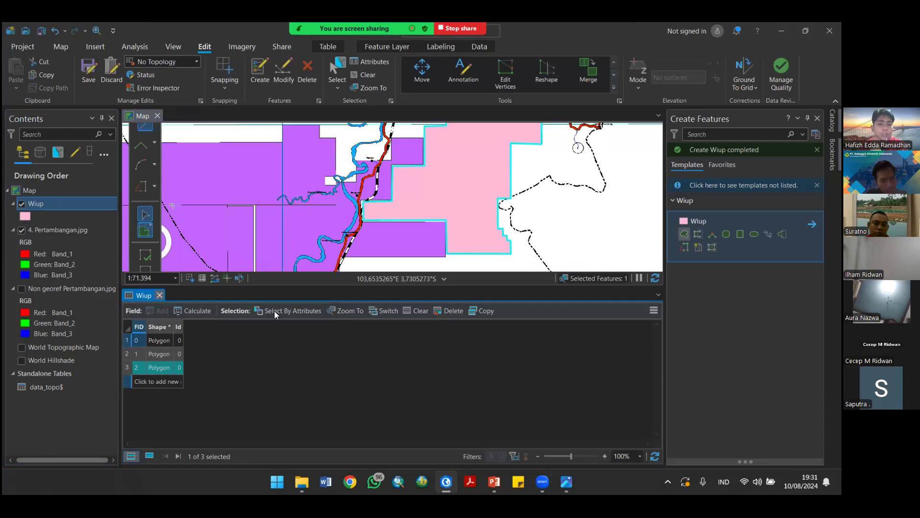
click(159, 295)
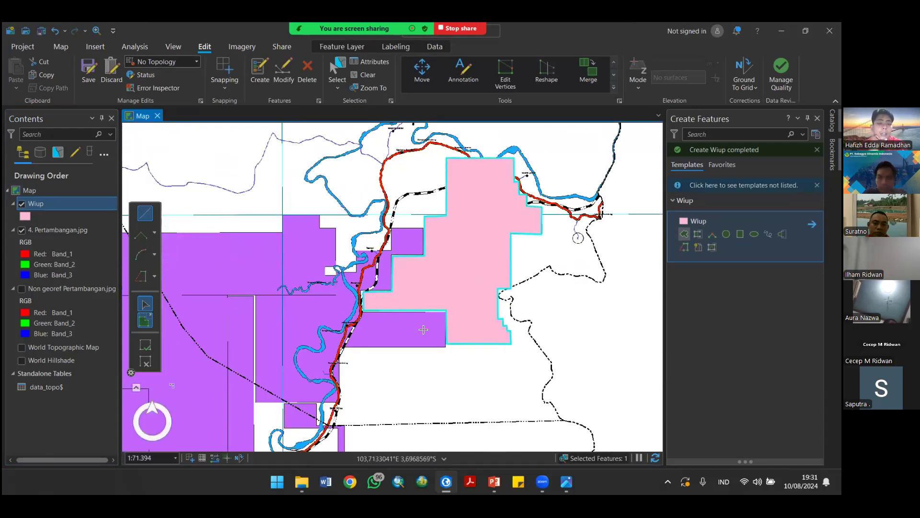
Step: Examine the purple permit blocks still without polygons across the whole map and around Kecamatan Merapi Barat
scroll(423, 329, down, 5)
scroll(454, 377, up, 5)
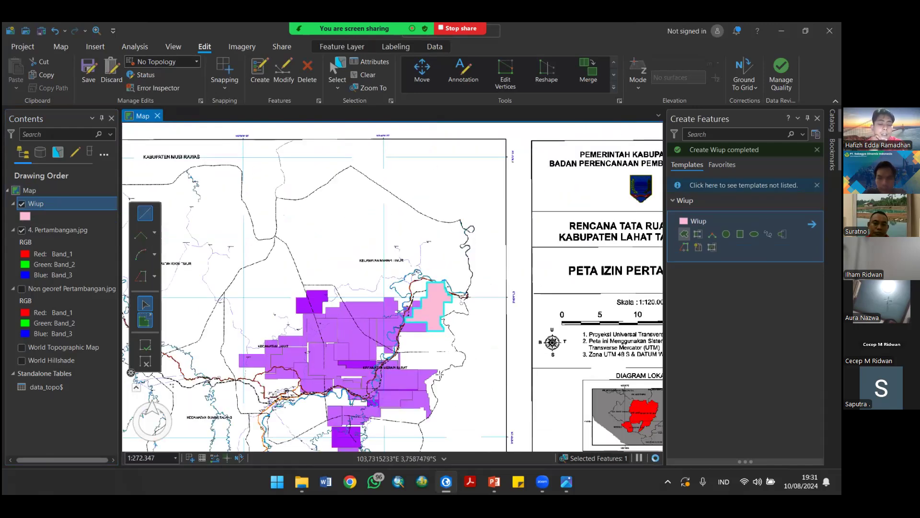
drag(467, 340, 552, 226)
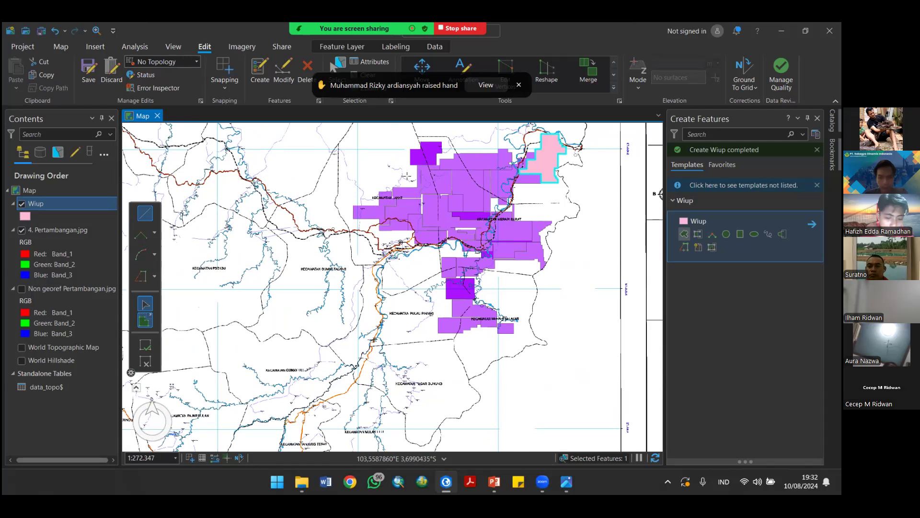
key(XF86AudioRaiseVolume)
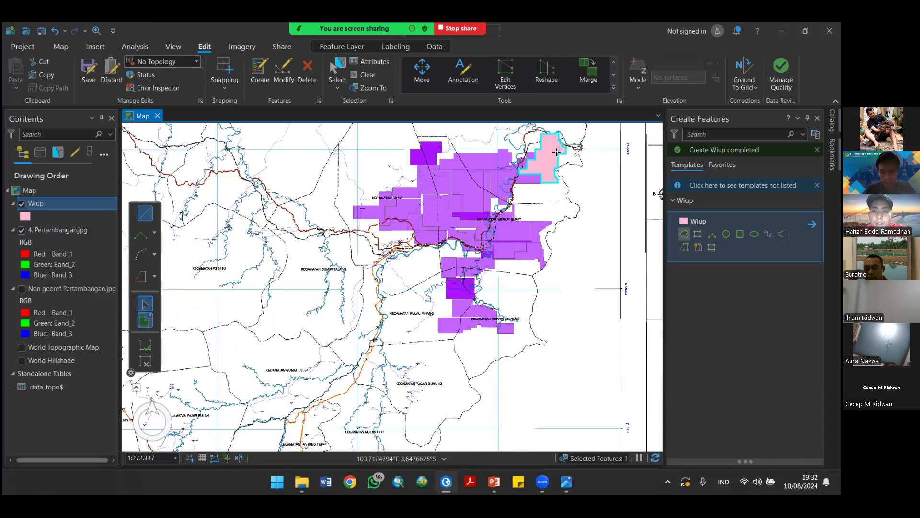
scroll(513, 157, up, 3)
scroll(524, 157, up, 5)
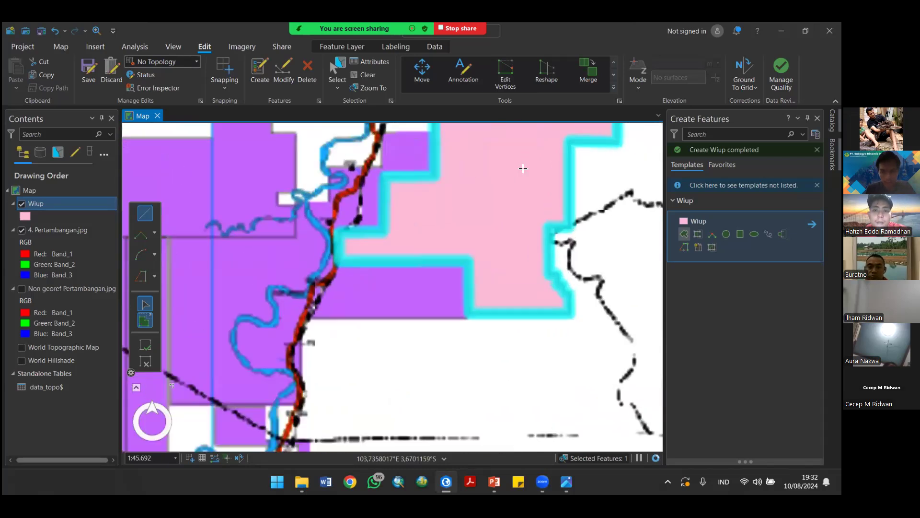
drag(523, 168, 515, 239)
drag(477, 289, 551, 162)
drag(376, 369, 474, 217)
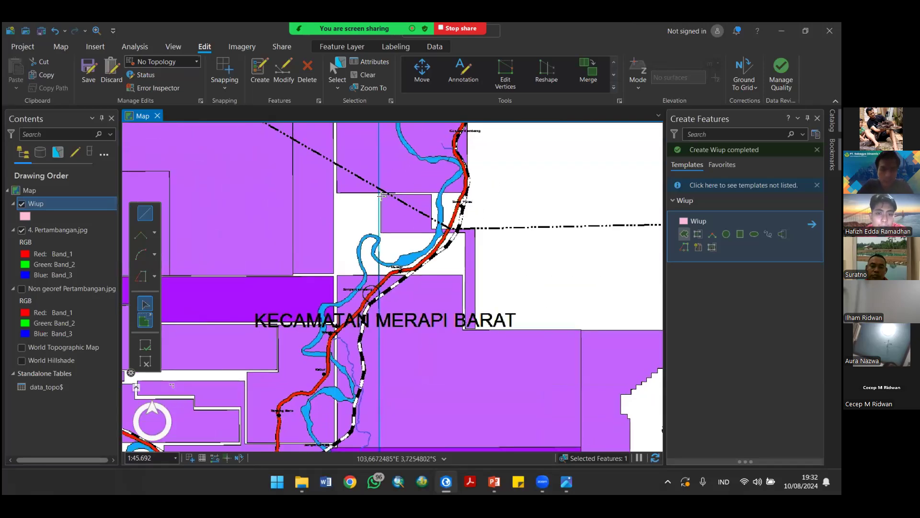
click(382, 196)
click(423, 202)
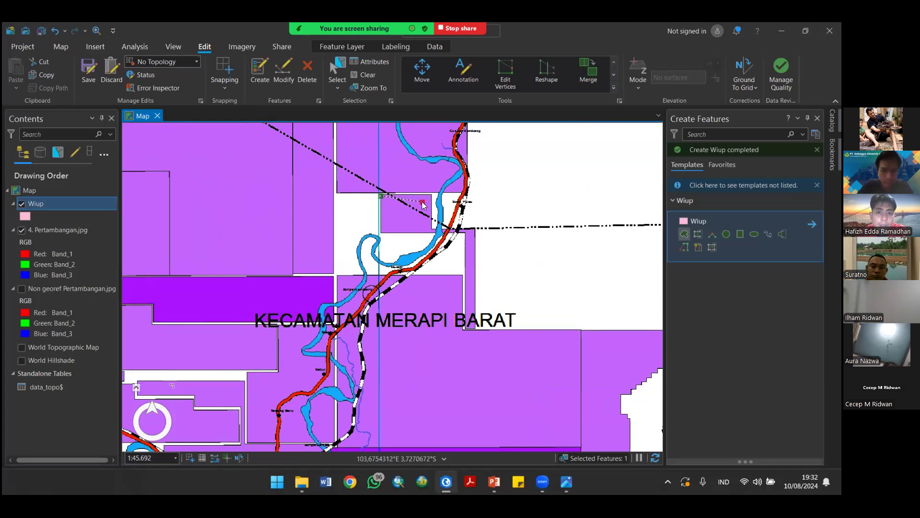
right_click(418, 204)
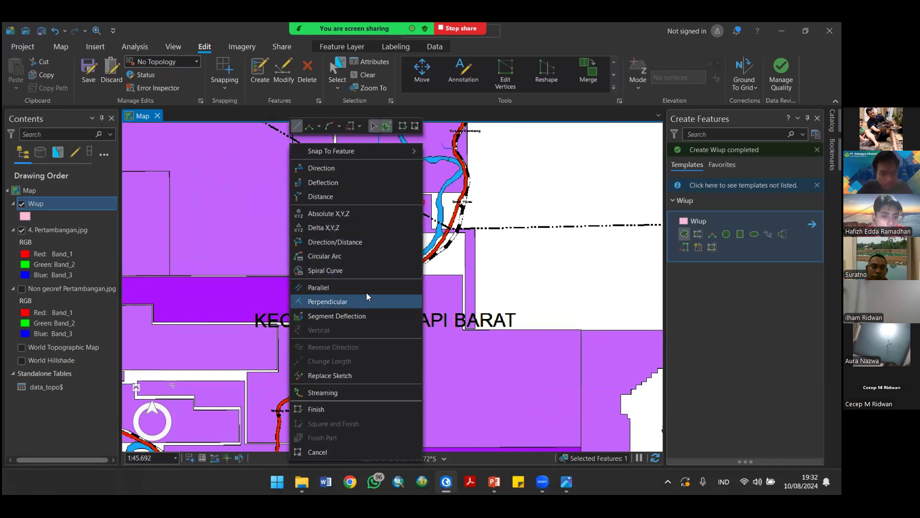
click(335, 447)
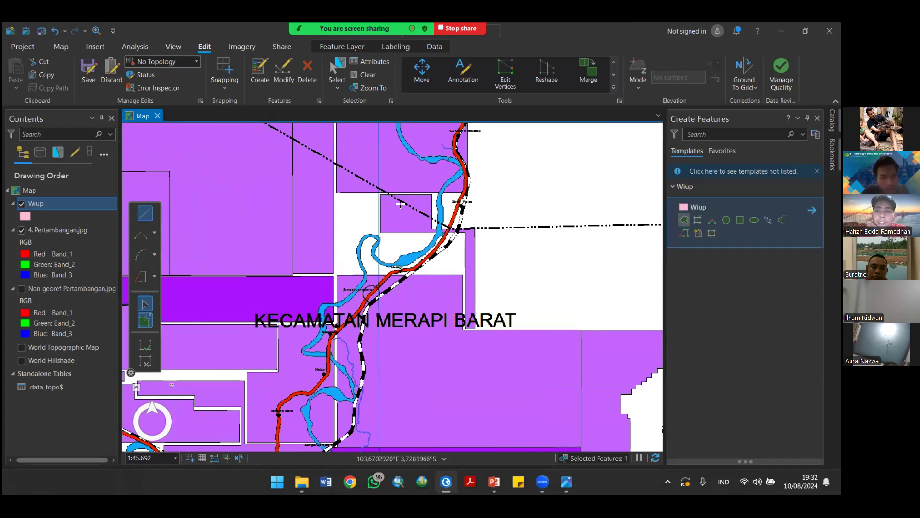
click(381, 195)
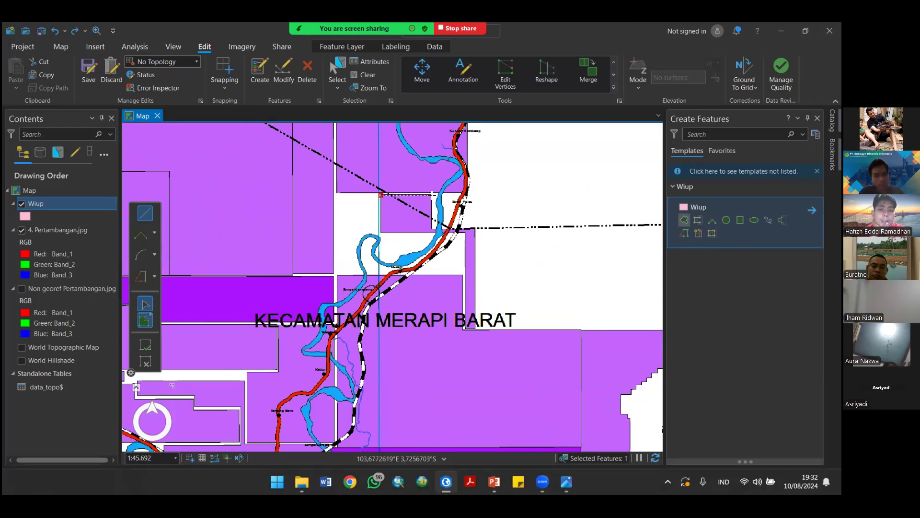
click(432, 194)
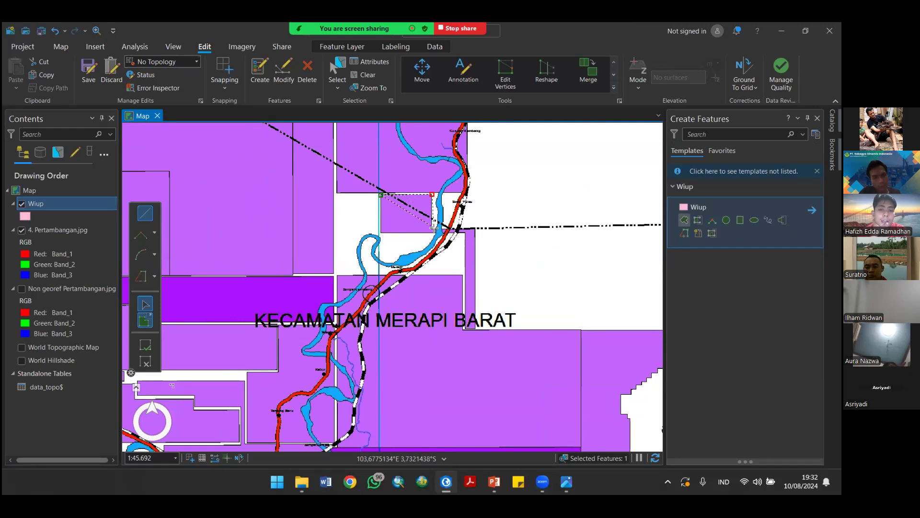
click(433, 228)
click(473, 228)
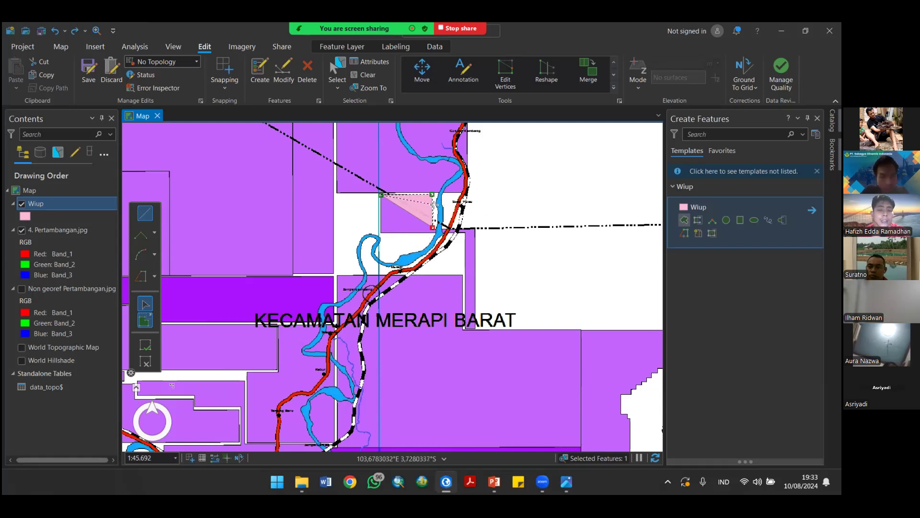
scroll(421, 197, up, 3)
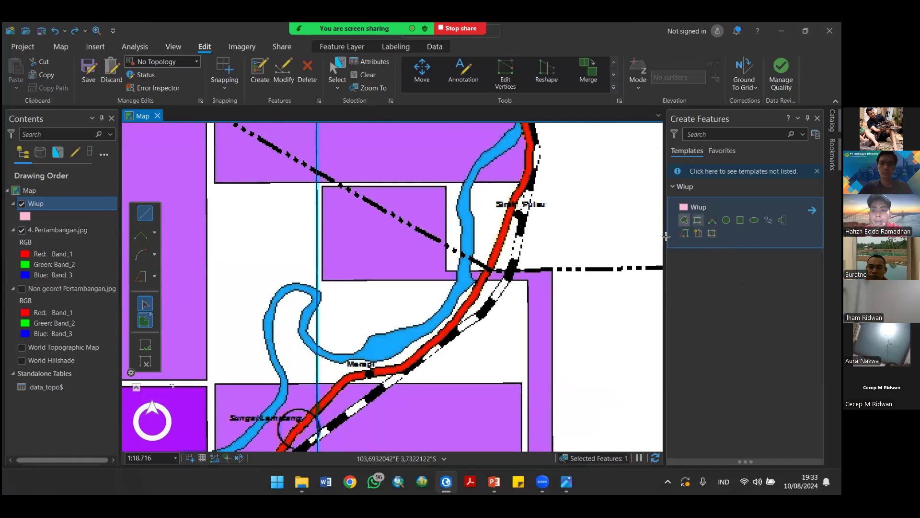
drag(549, 257, 560, 381)
Step: Clear the current selection and select the large pink Wiup polygon southeast of the Kecamatan Merapi Timur label
scroll(567, 210, down, 5)
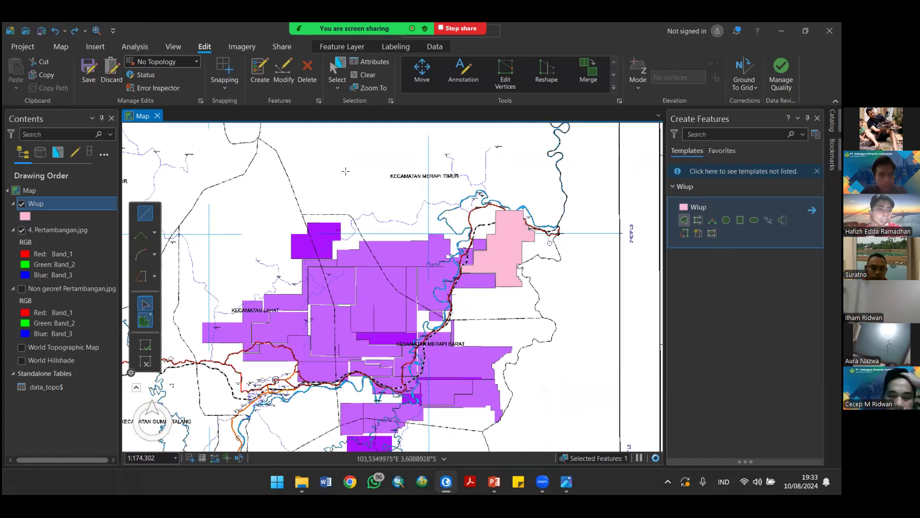
scroll(513, 240, up, 1)
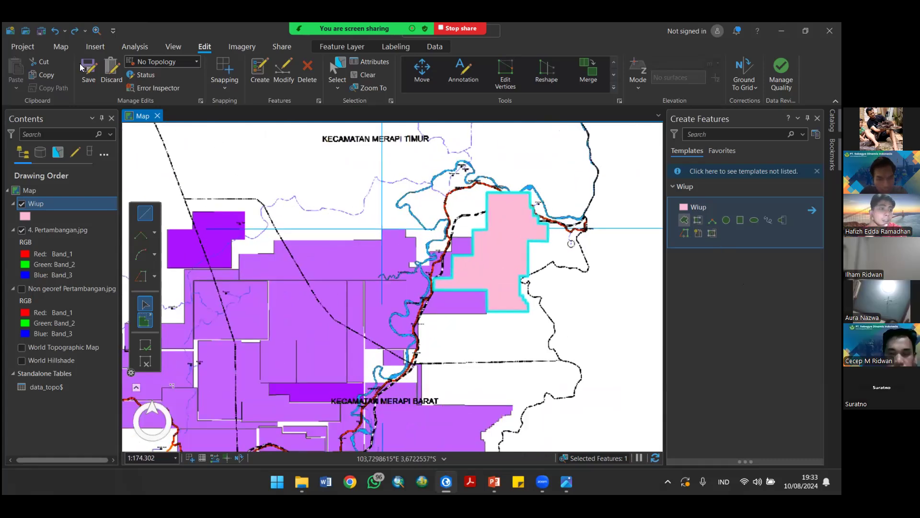
click(61, 46)
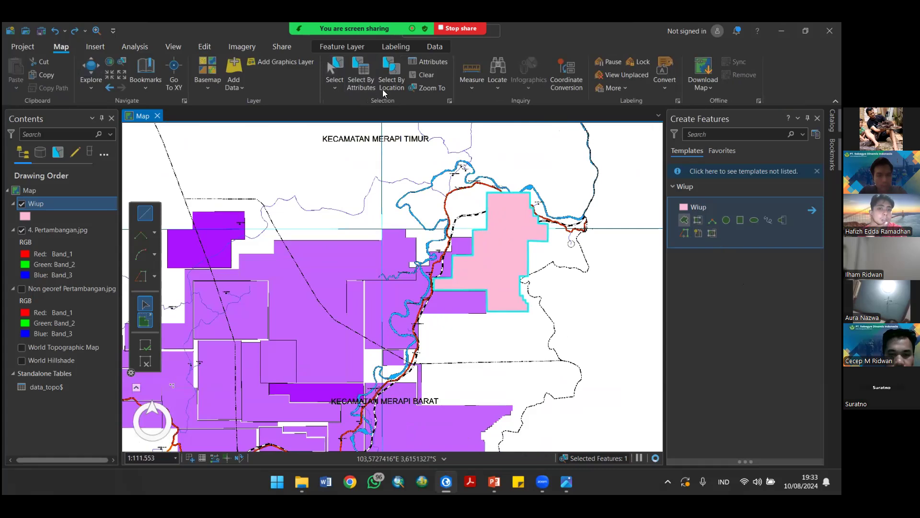
click(266, 145)
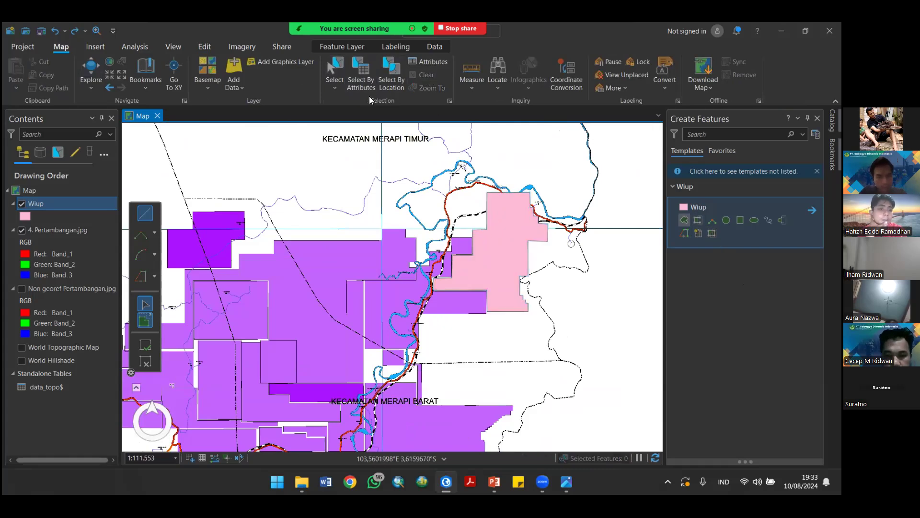
click(335, 72)
click(514, 238)
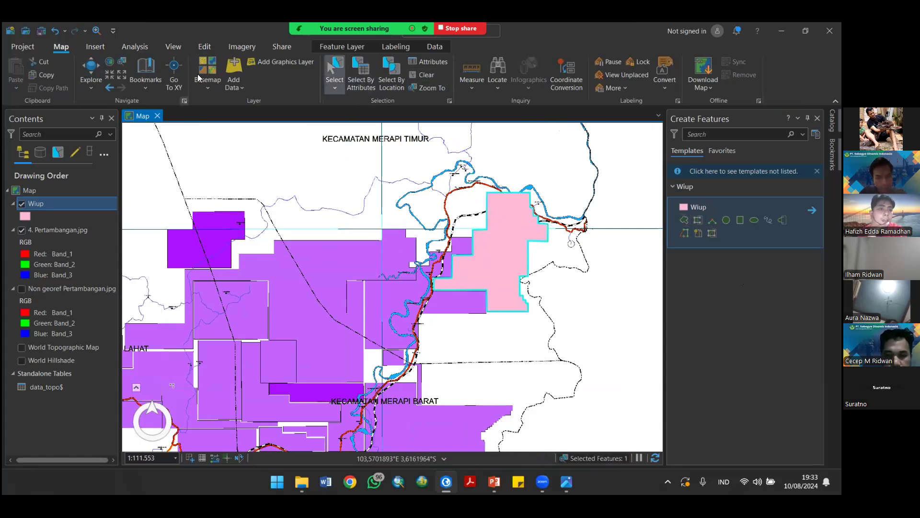
Step: Shift the selected Wiup polygon slightly by its northeast corner with Edit Vertices, finish the edit, and close the tool
click(205, 46)
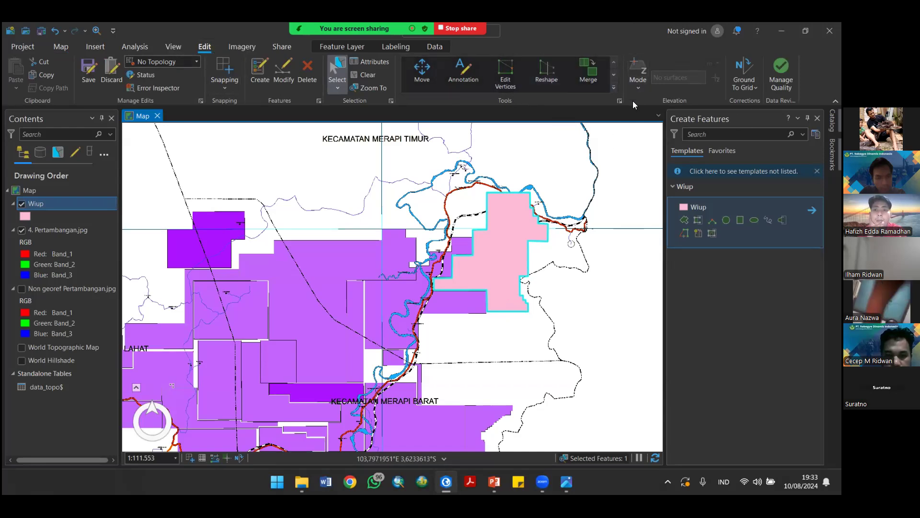
click(613, 88)
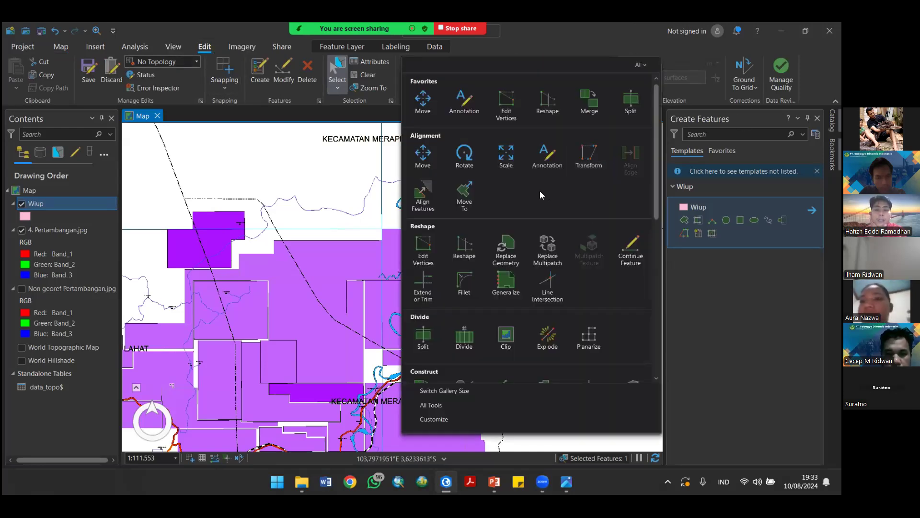
click(508, 105)
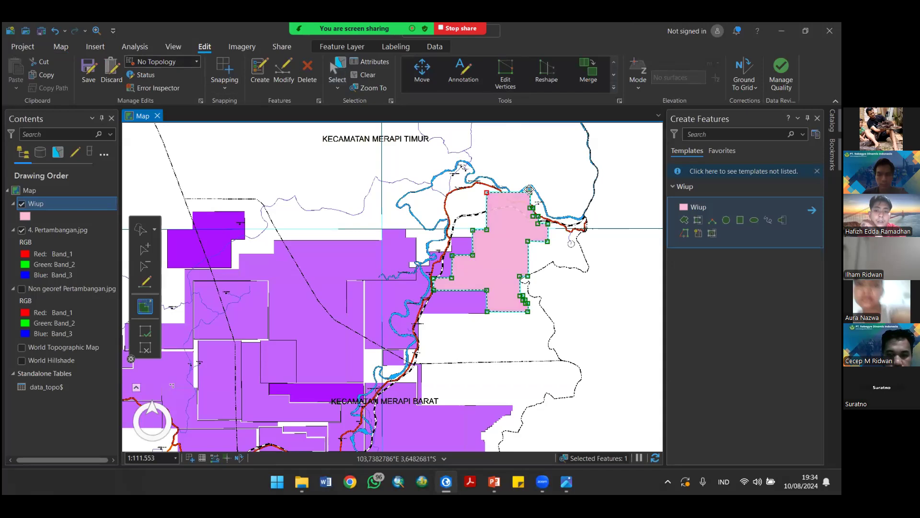
drag(400, 82, 209, 88)
scroll(524, 230, up, 3)
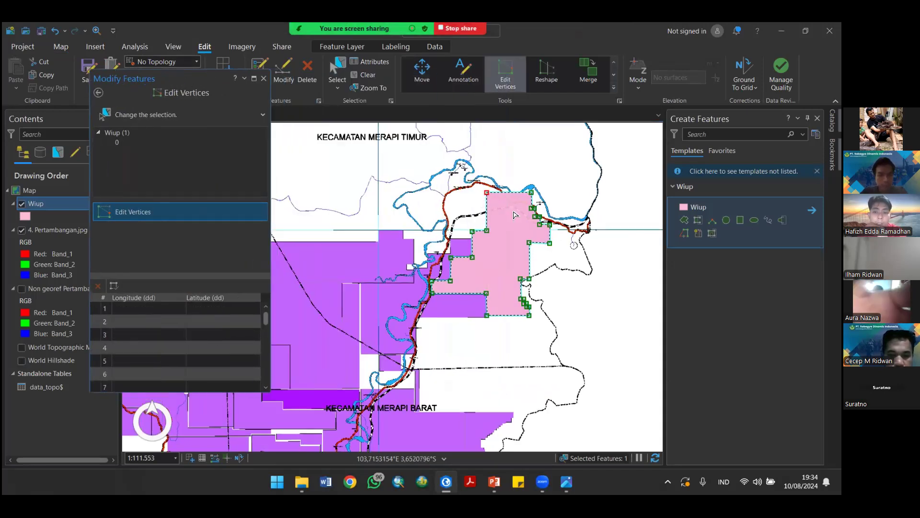
drag(613, 203, 568, 188)
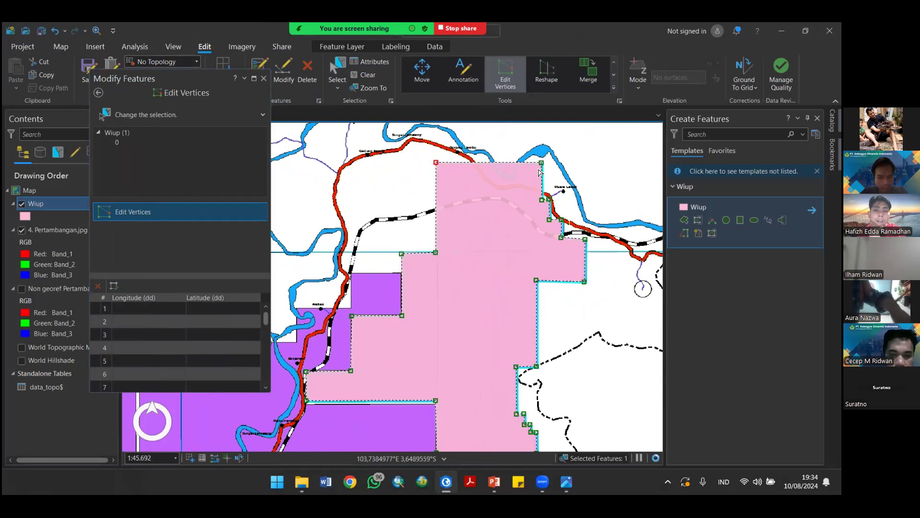
drag(540, 165, 542, 165)
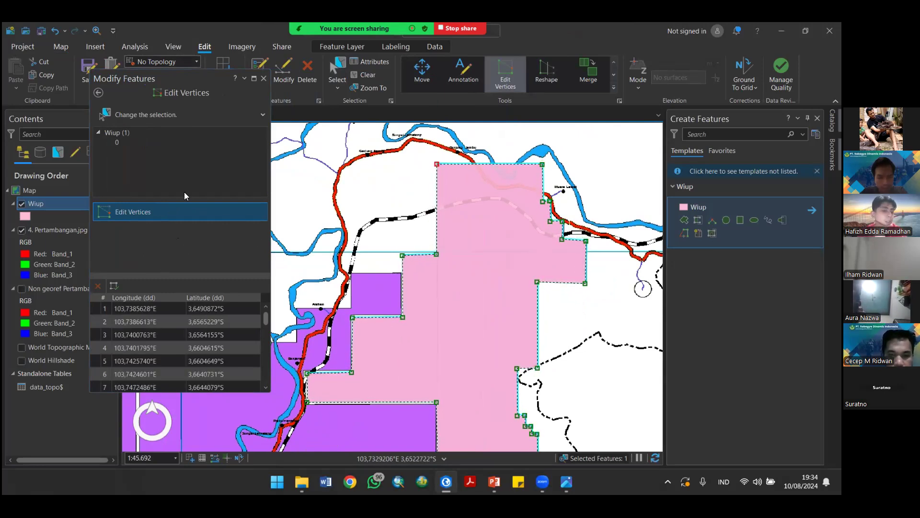
double_click(157, 308)
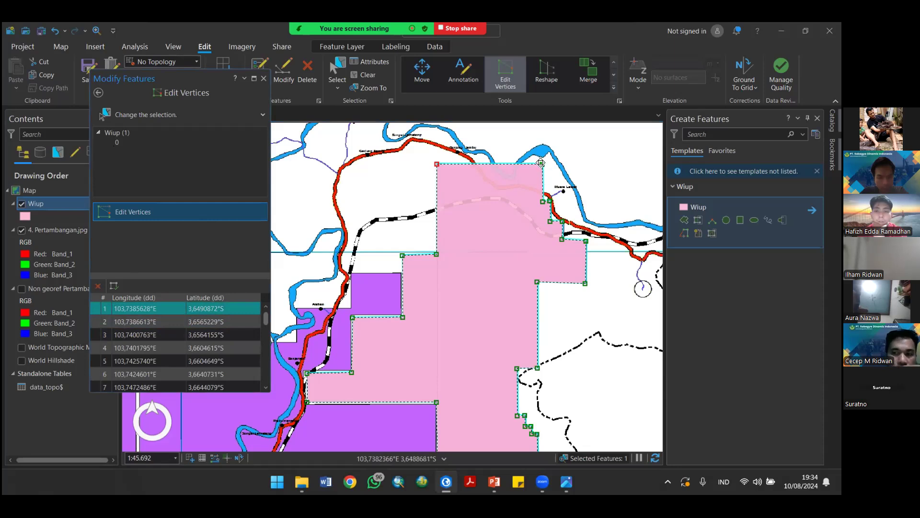
drag(542, 165, 540, 165)
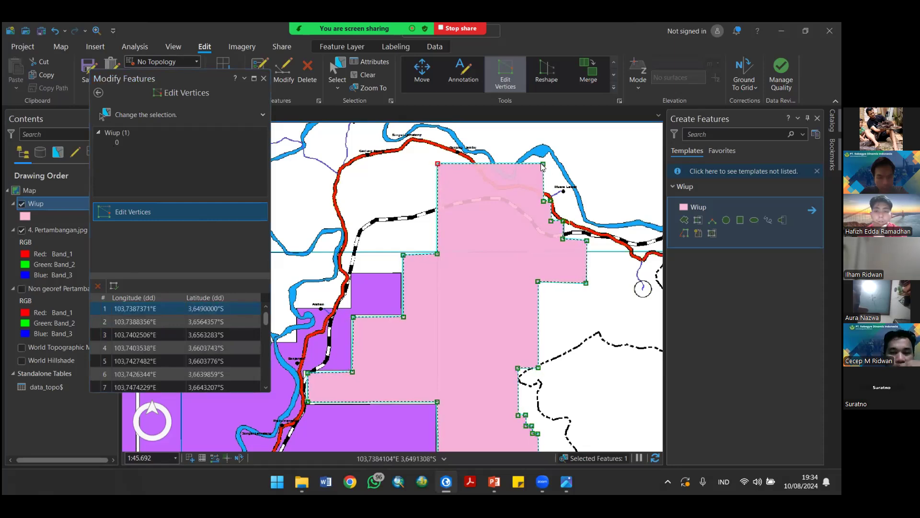
right_click(542, 165)
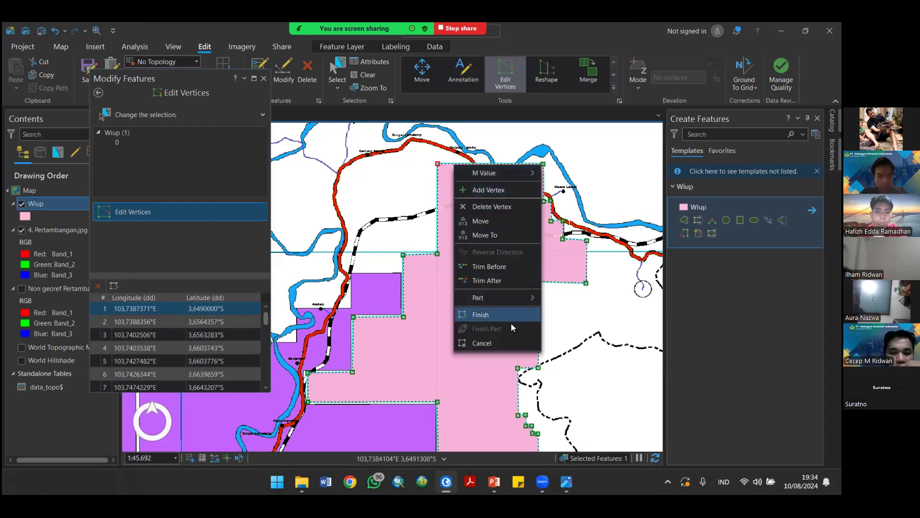
click(492, 314)
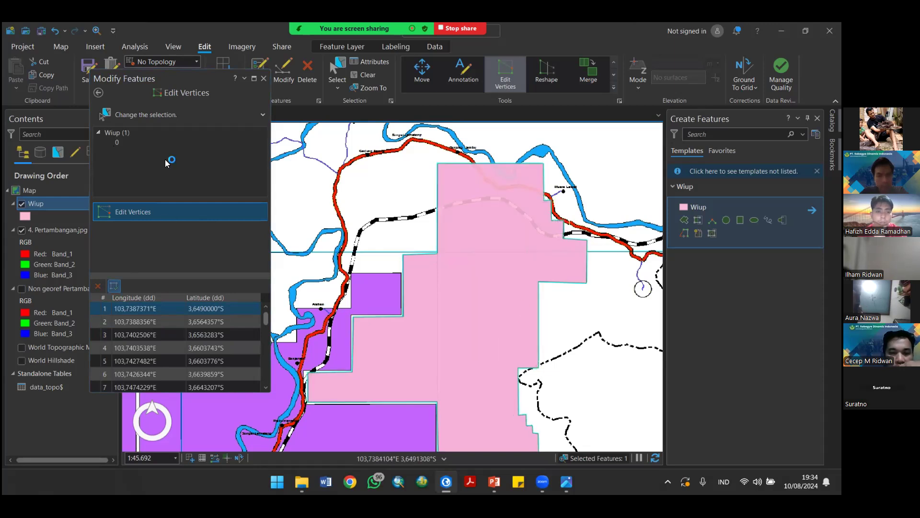
click(262, 79)
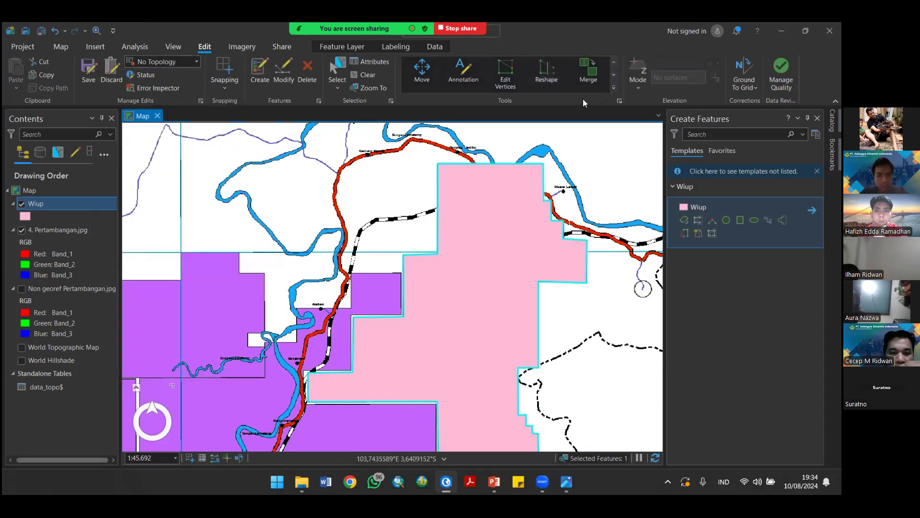
click(544, 73)
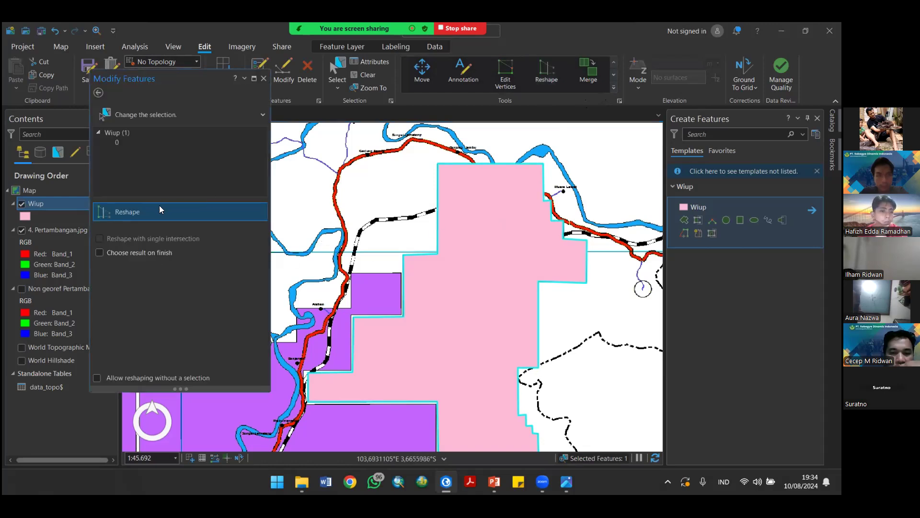
click(459, 219)
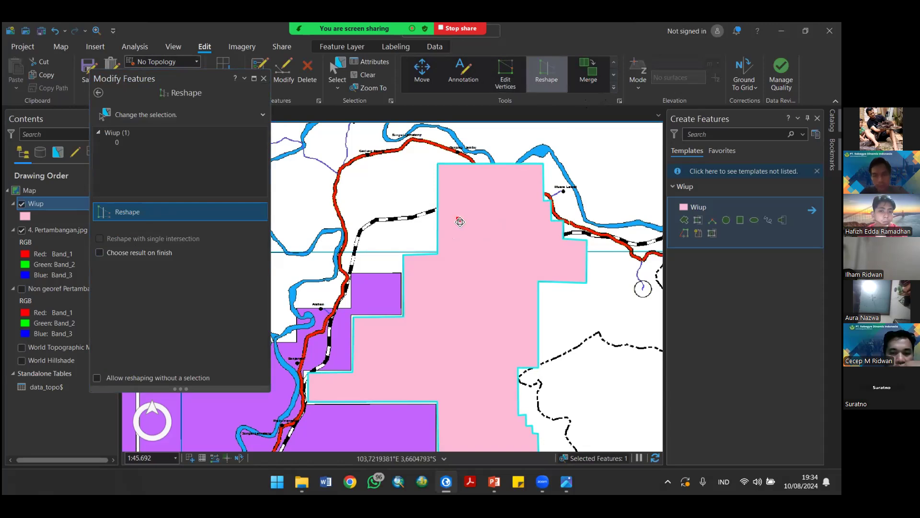
right_click(459, 221)
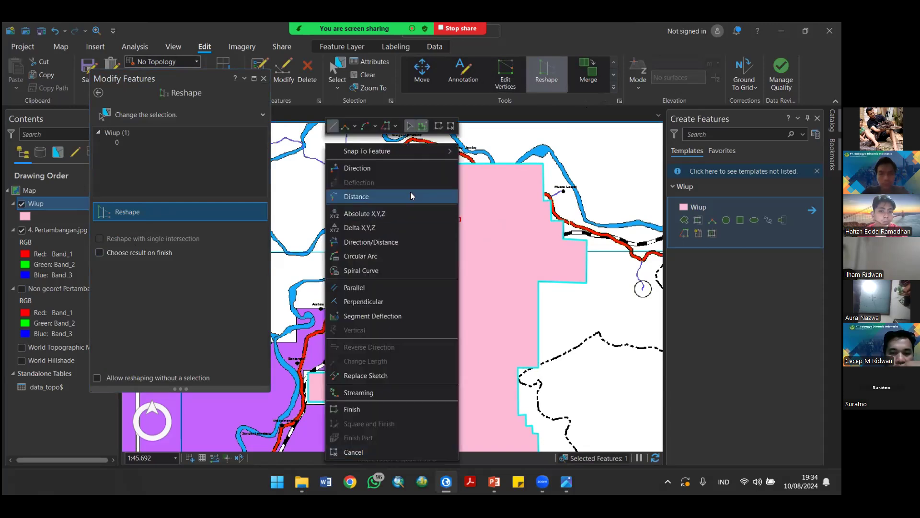
click(373, 447)
click(130, 212)
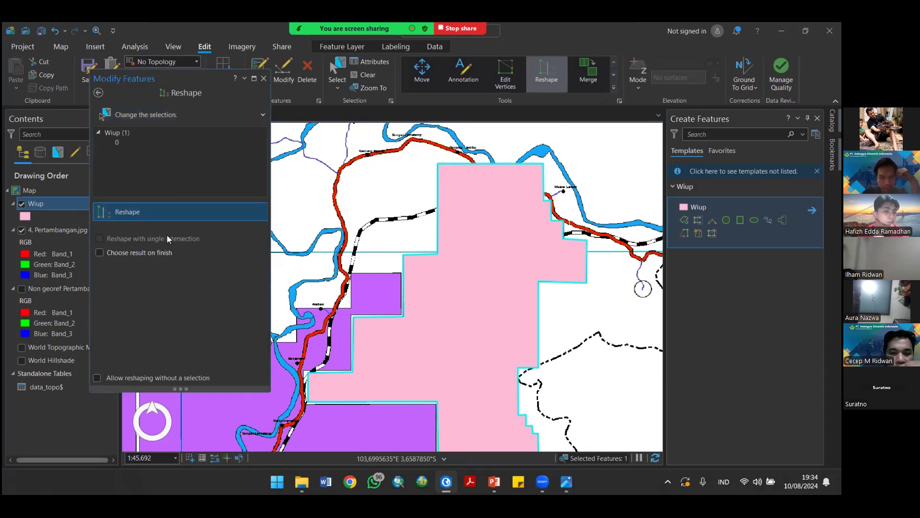
Step: Look through the Modify Features tools for alignment, reshaping, dividing and constructing features, and close the tool list
click(61, 45)
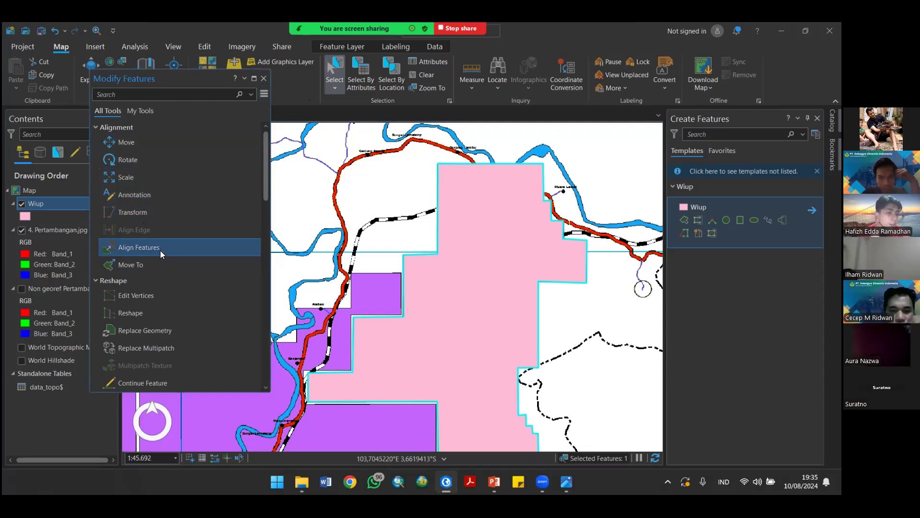
scroll(202, 240, down, 1)
scroll(204, 244, down, 1)
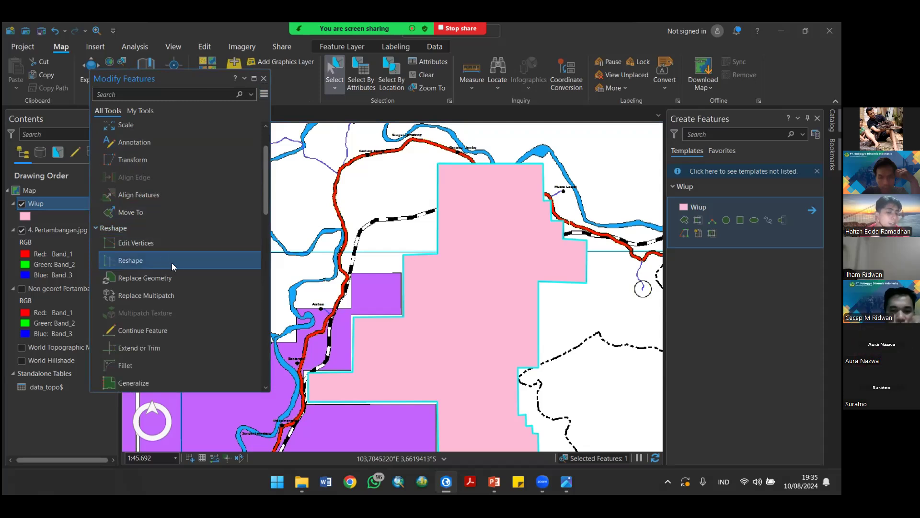
scroll(175, 265, down, 2)
scroll(167, 259, down, 2)
scroll(167, 260, down, 2)
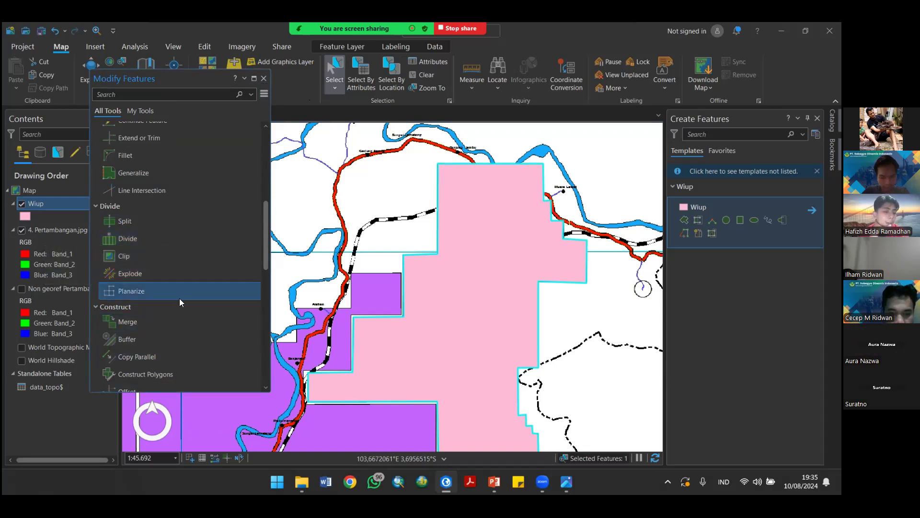
scroll(177, 288, down, 3)
scroll(185, 276, up, 5)
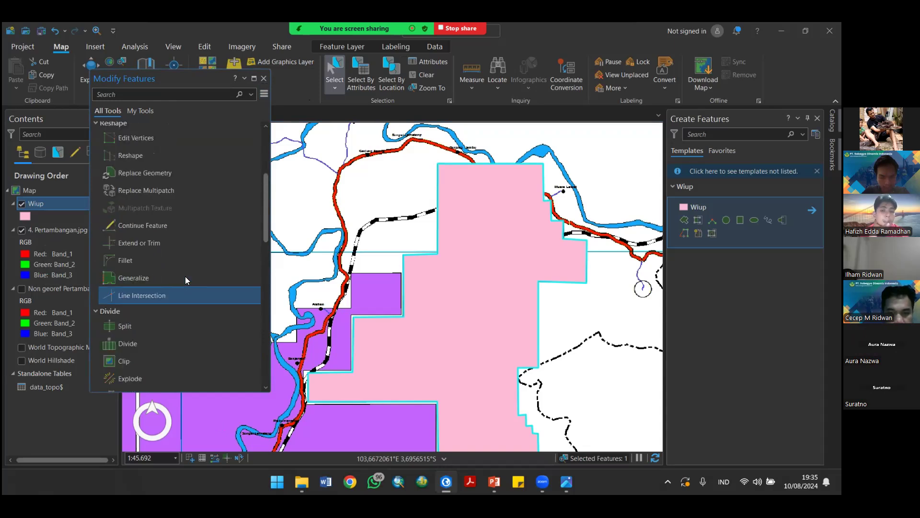
scroll(185, 276, up, 3)
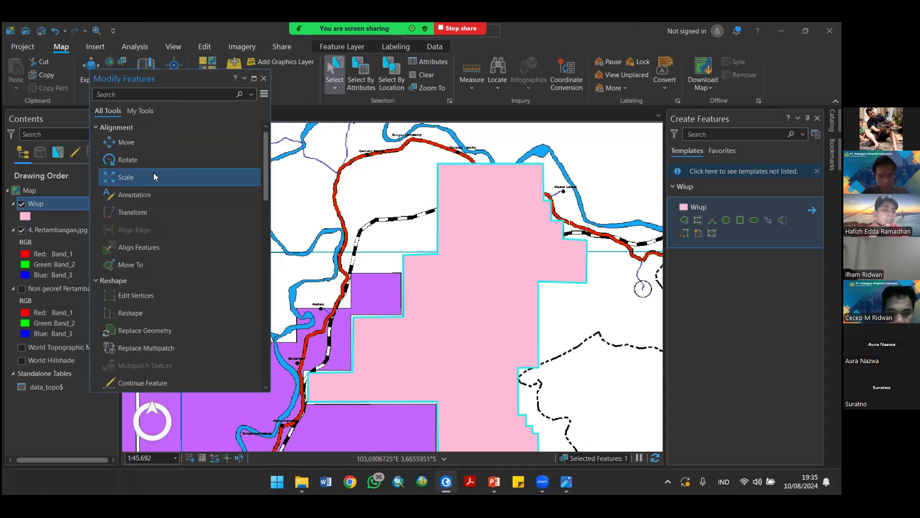
click(264, 78)
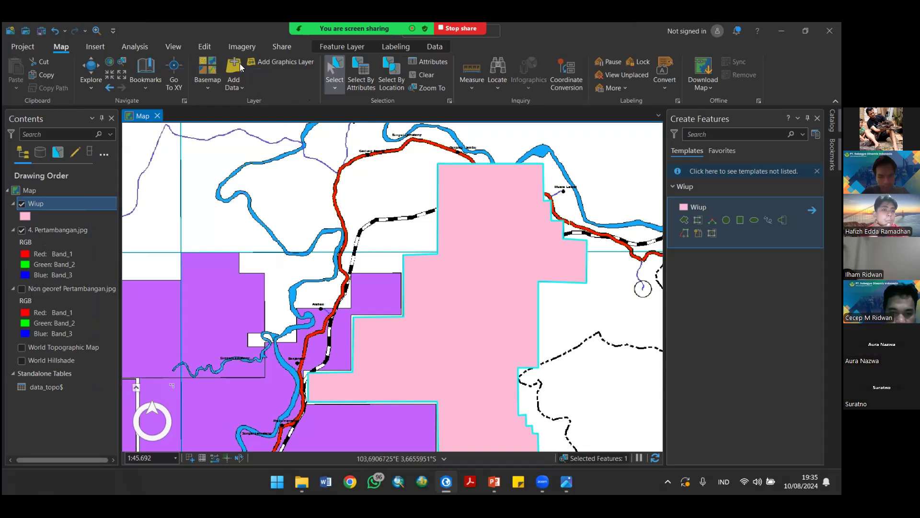
Step: Look through the gallery of editing tools, start Edit Vertices, and reselect the large Wiup polygon using the Rectangle selection option
click(205, 46)
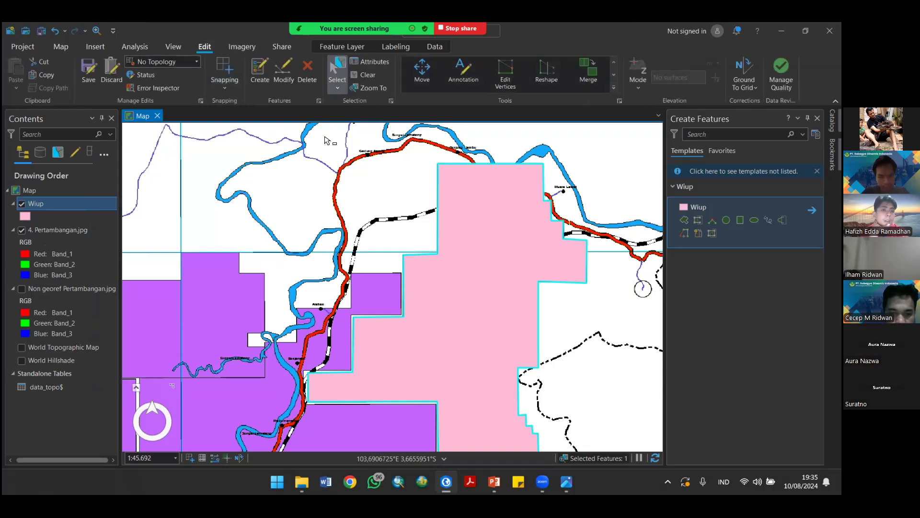
click(614, 86)
scroll(566, 201, down, 6)
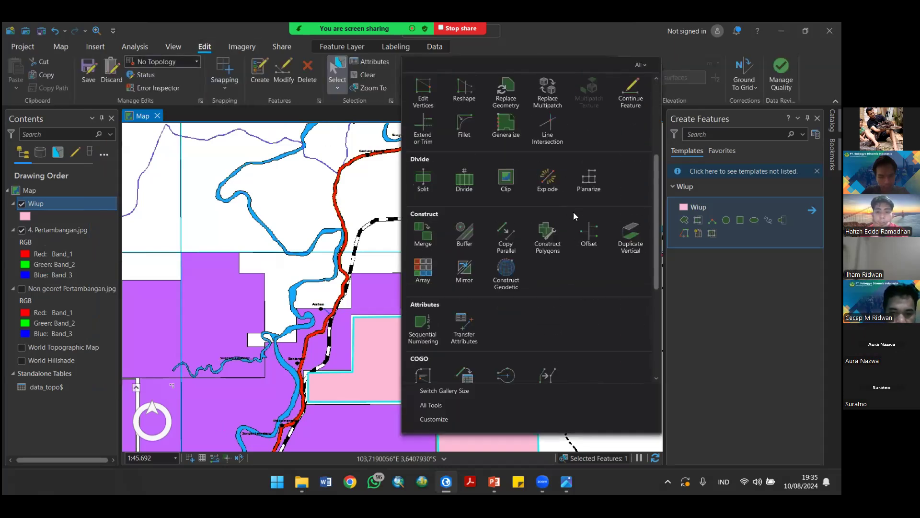
scroll(623, 225, up, 6)
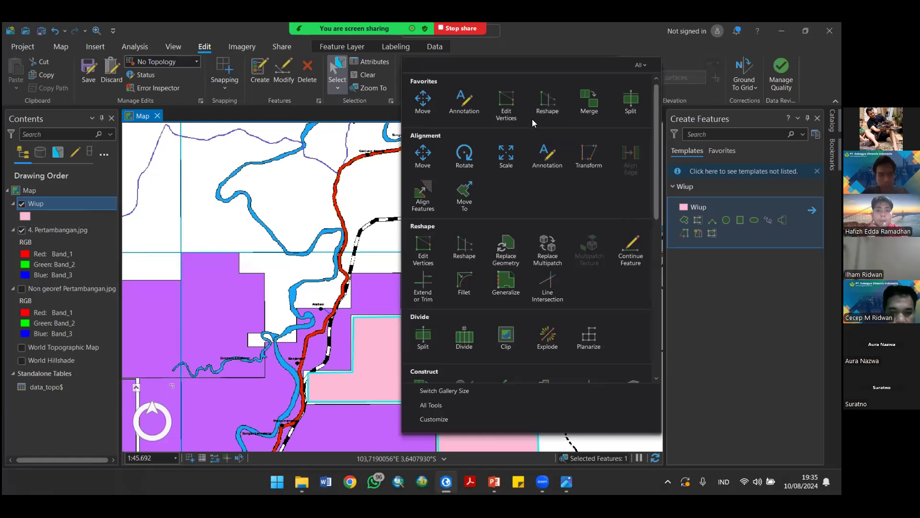
click(518, 117)
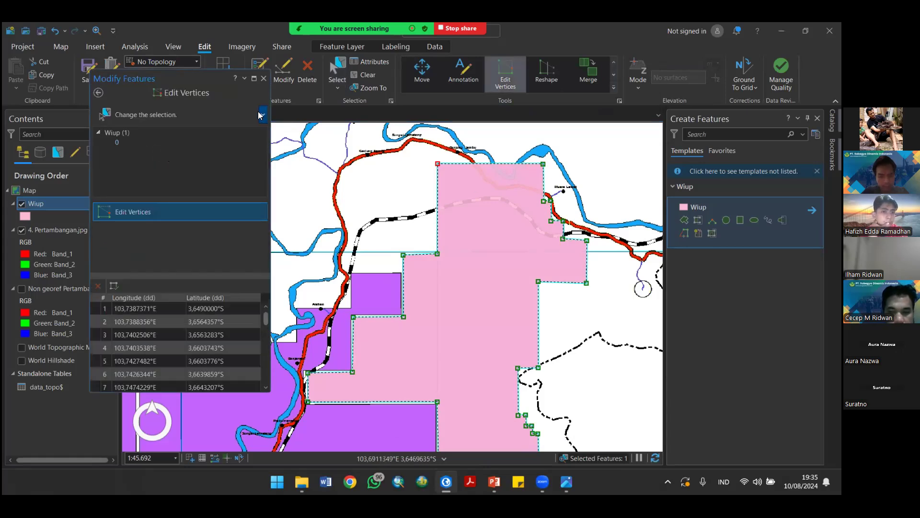
click(261, 115)
click(263, 116)
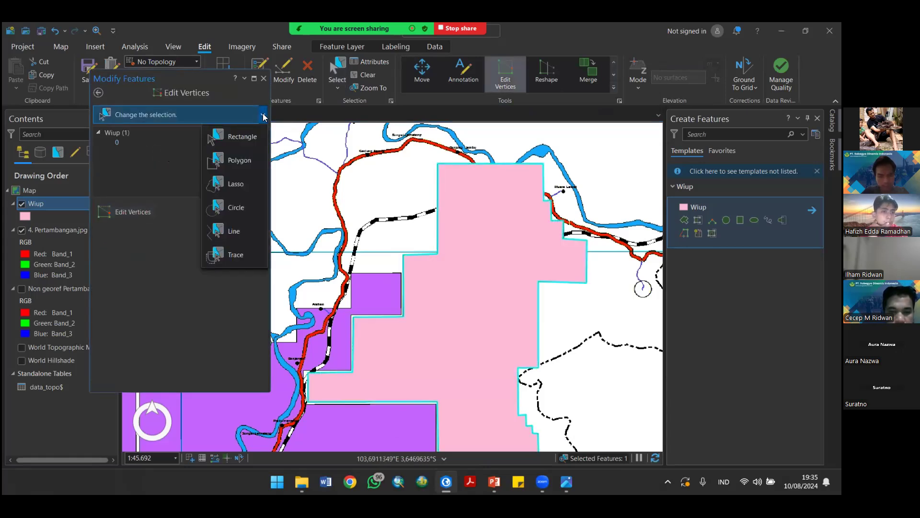
click(243, 137)
click(462, 233)
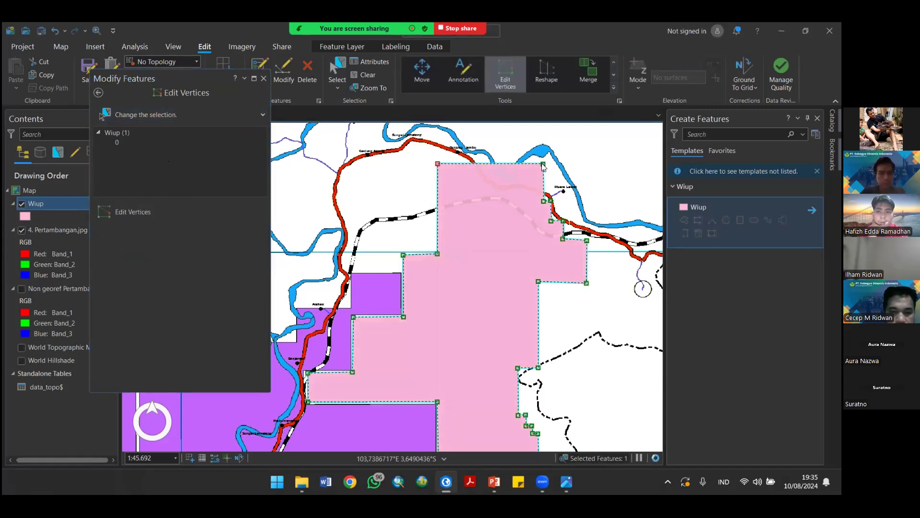
Step: Move the large Wiup polygon slightly by its northeast corner near Muara Lawai and finish the edit
scroll(543, 163, up, 4)
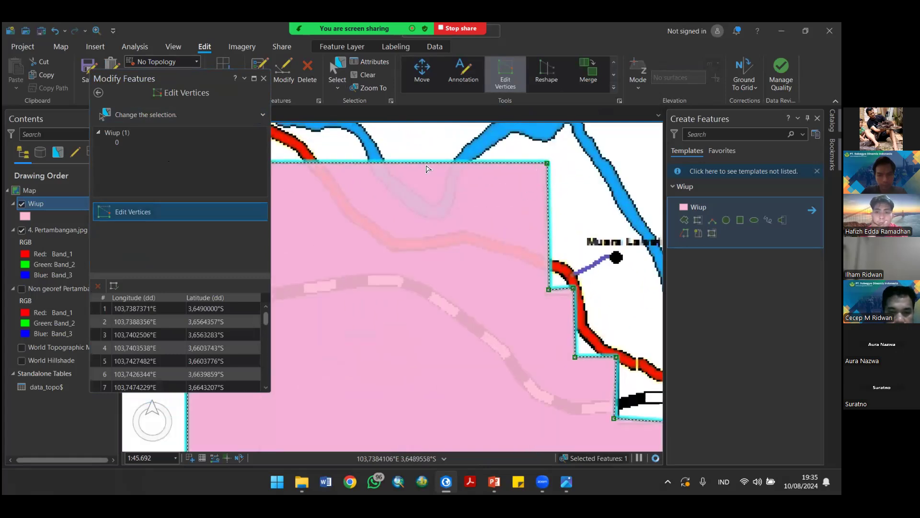
drag(546, 163, 545, 162)
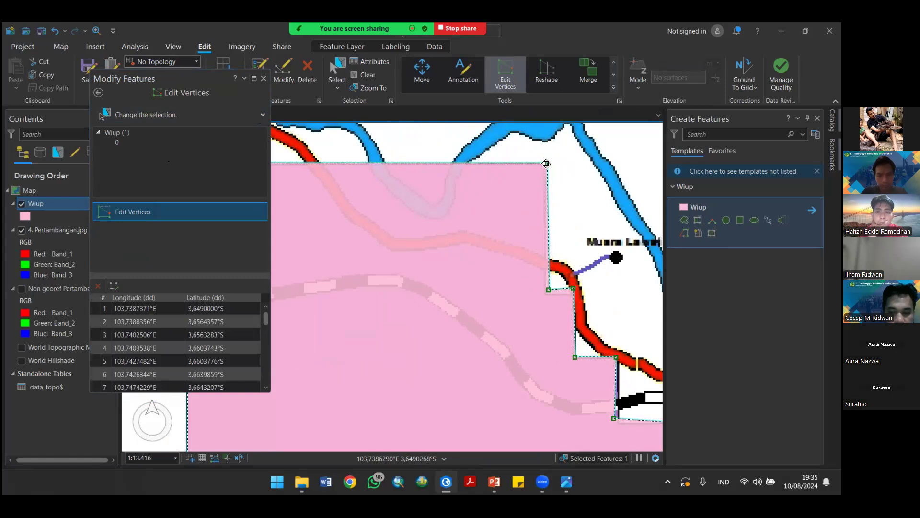
key(F2)
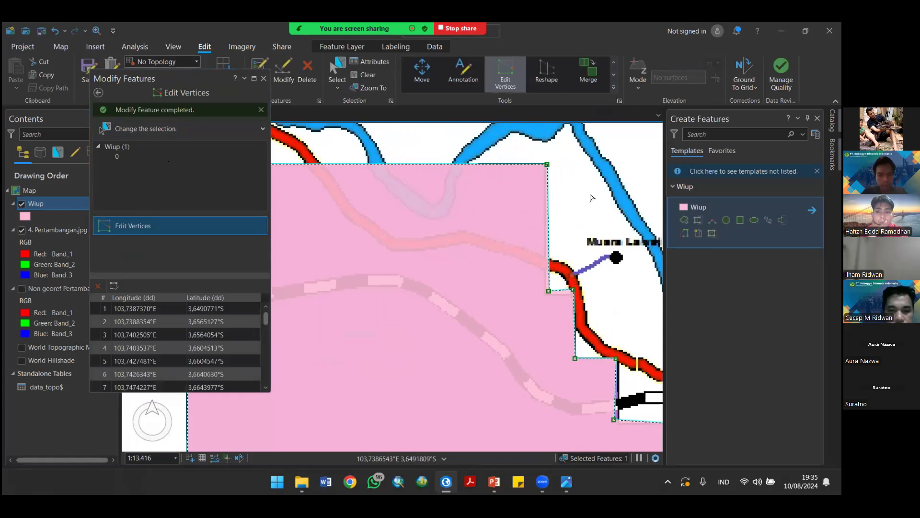
Step: Resume Edit Vertices on the large Wiup polygon, nudge it again by its northeast corner, check its full outline, and close the tool
click(712, 221)
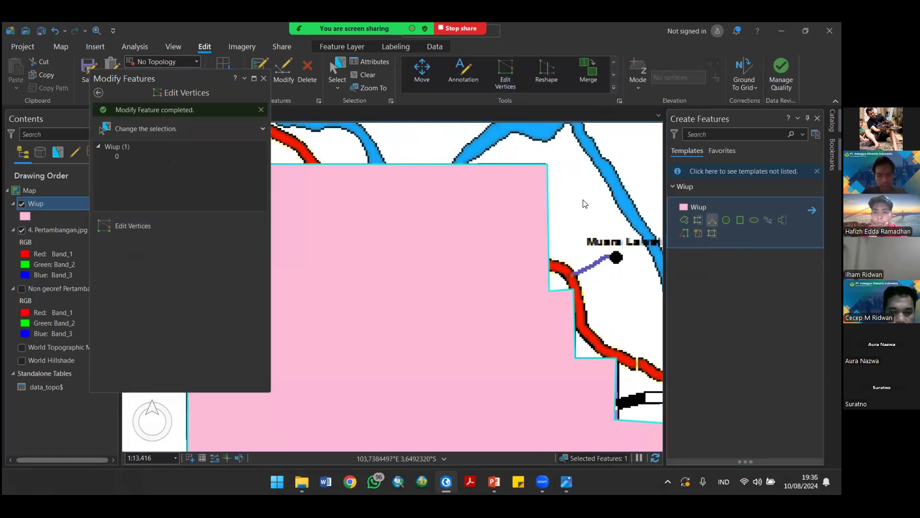
click(146, 229)
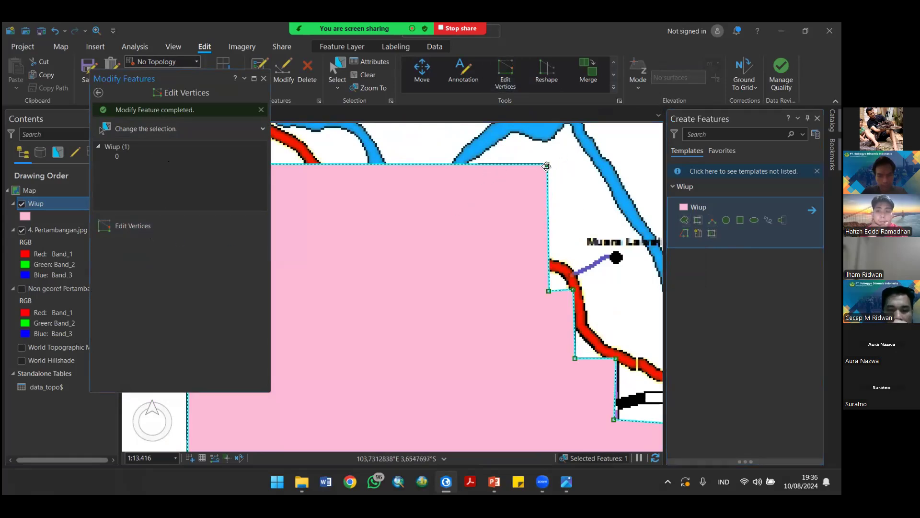
mouse_move(546, 171)
mouse_down()
mouse_move(539, 181)
mouse_move(548, 169)
mouse_up()
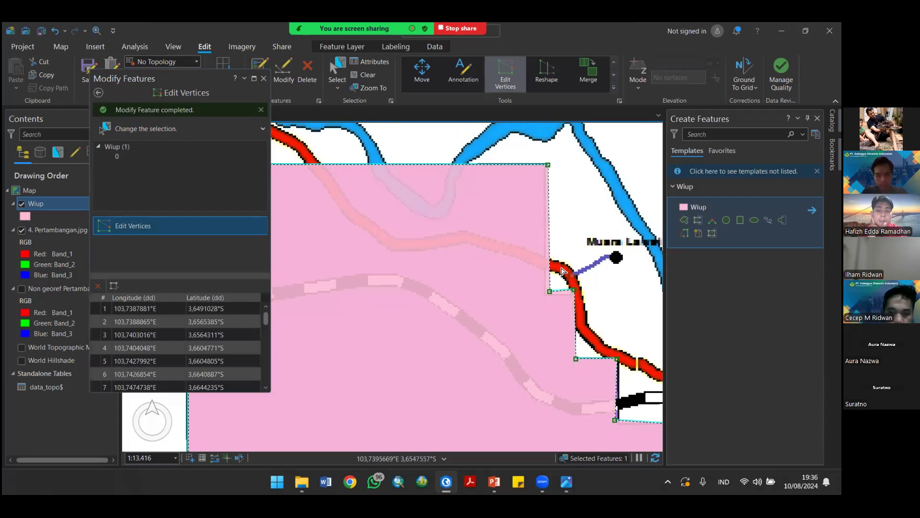
scroll(561, 278, down, 2)
scroll(562, 286, down, 1)
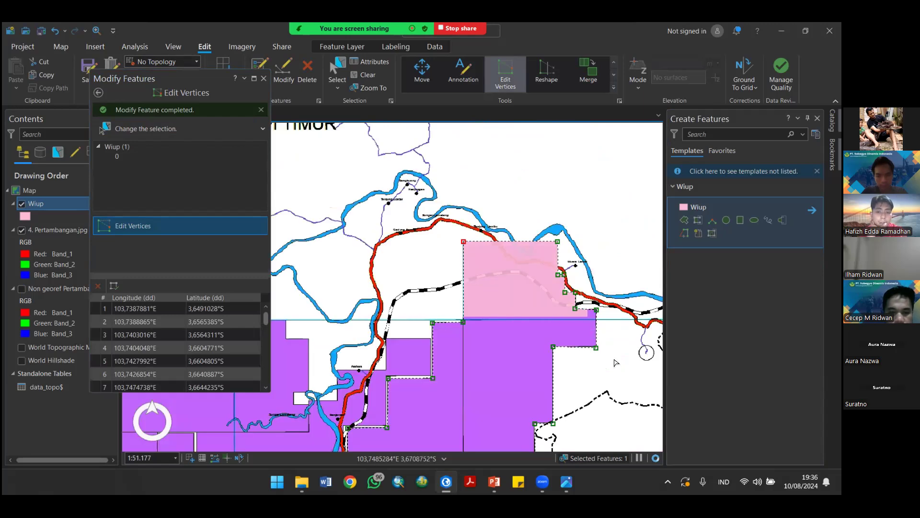
drag(613, 373, 627, 268)
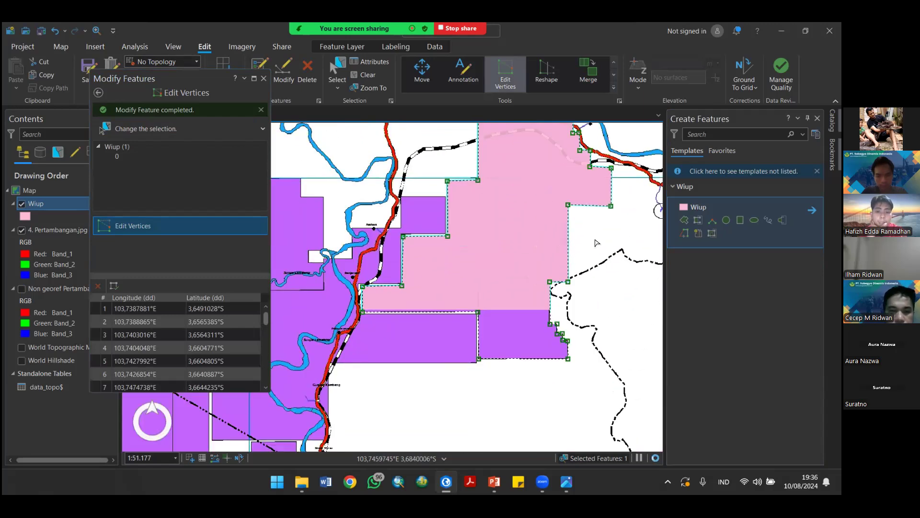
click(98, 93)
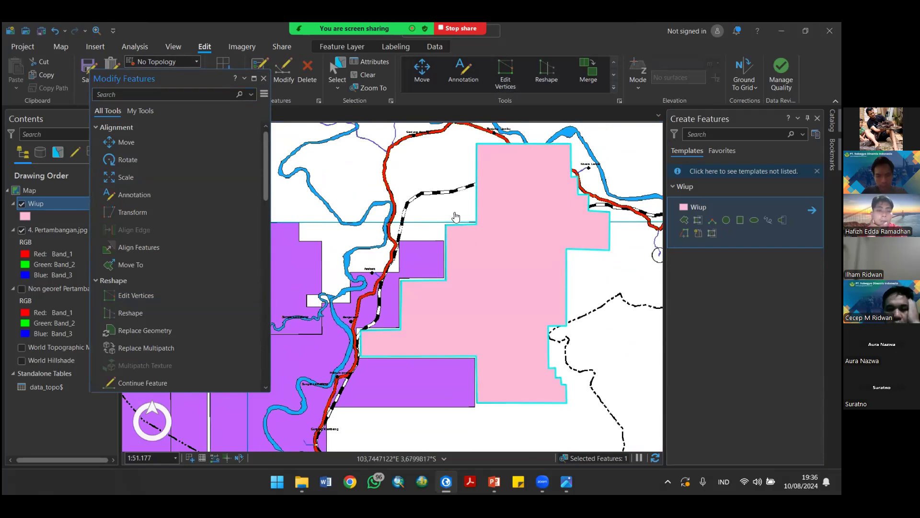
click(263, 79)
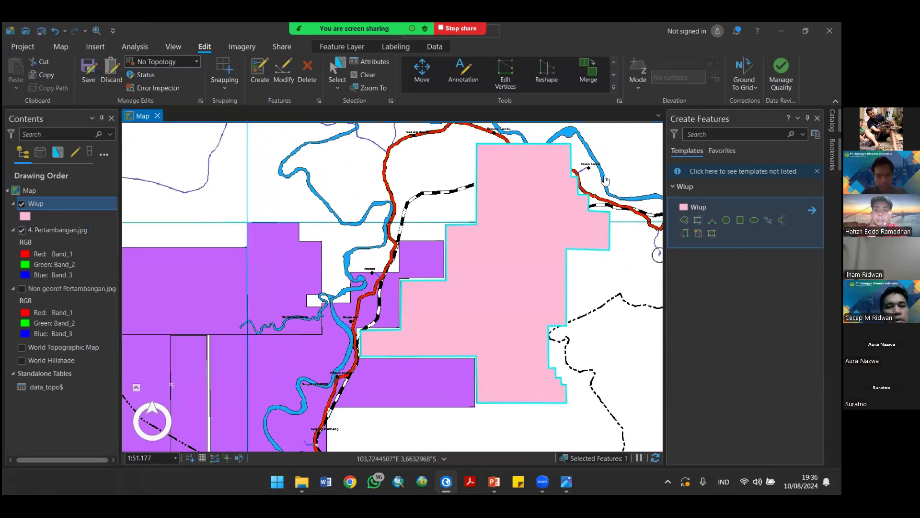
click(613, 87)
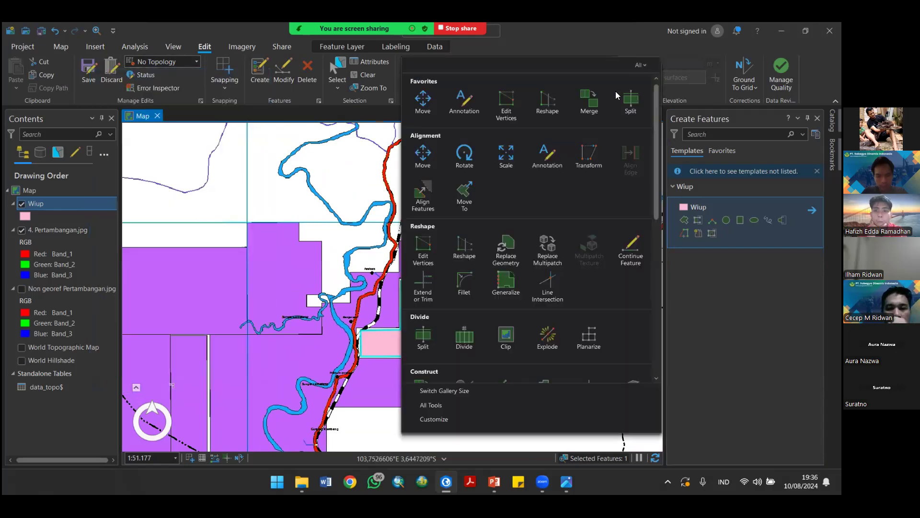
click(568, 32)
scroll(292, 263, down, 4)
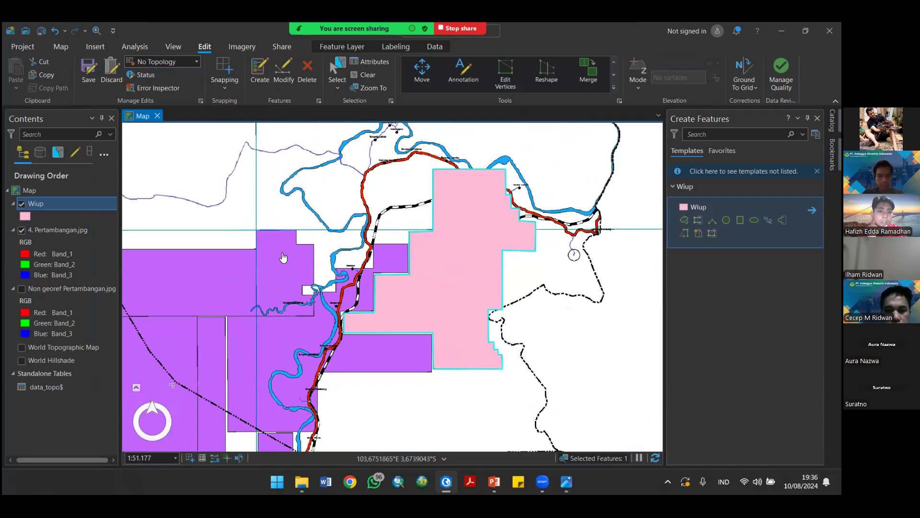
drag(338, 242, 347, 241)
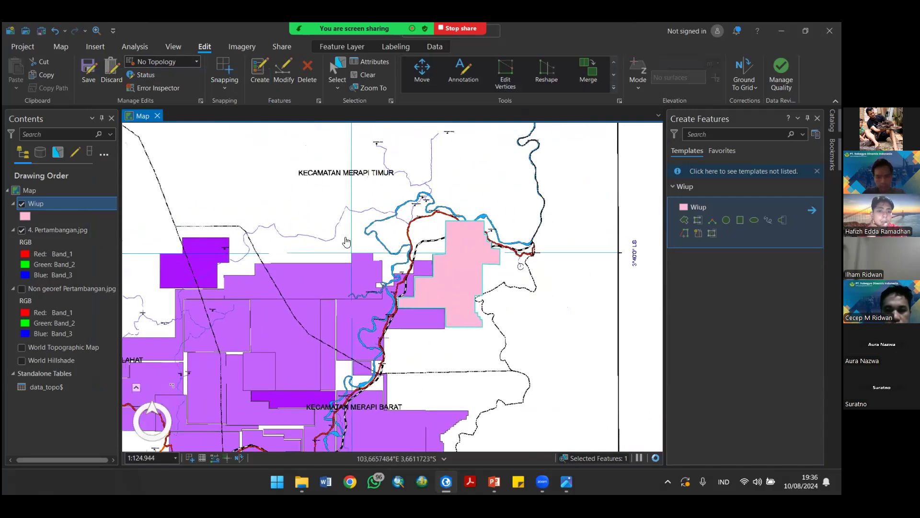
scroll(505, 217, up, 6)
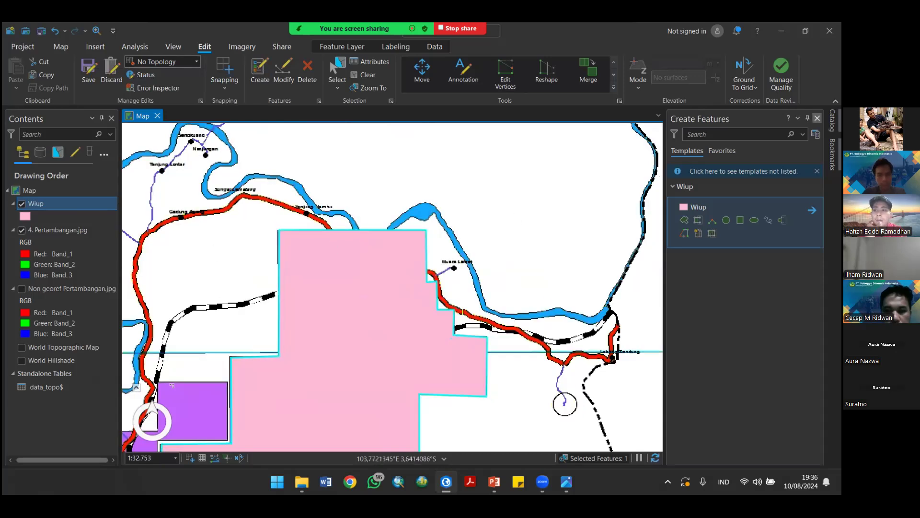
Step: Open the new shapefile form for the 4. mining class folder, review the geometry type options, and close it without creating anything
click(817, 118)
click(832, 120)
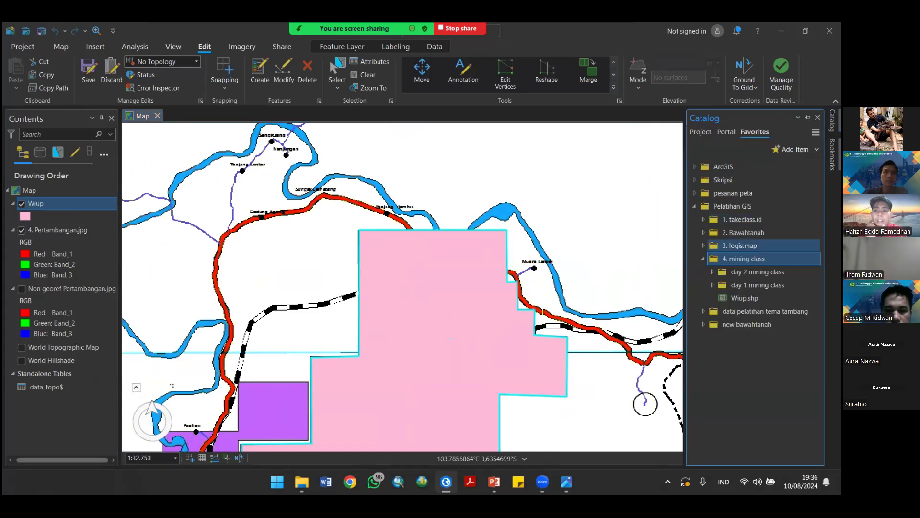
right_click(759, 259)
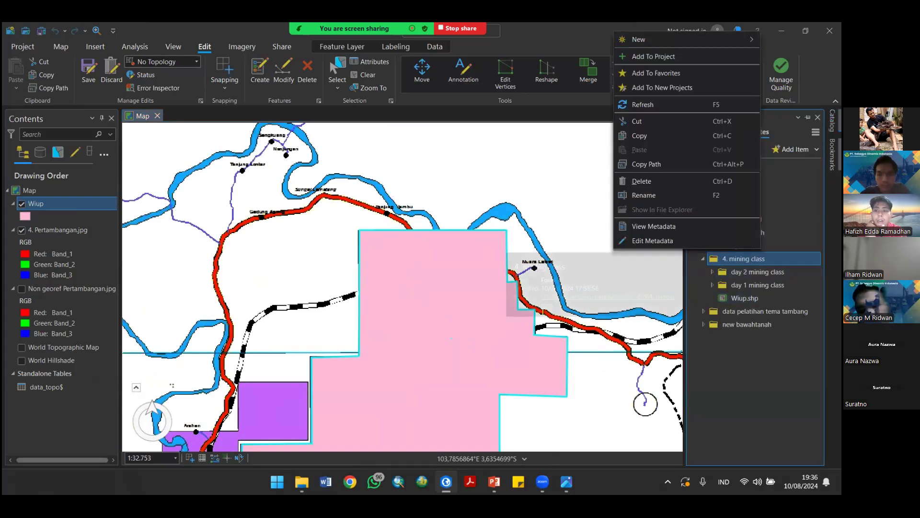
mouse_move(682, 40)
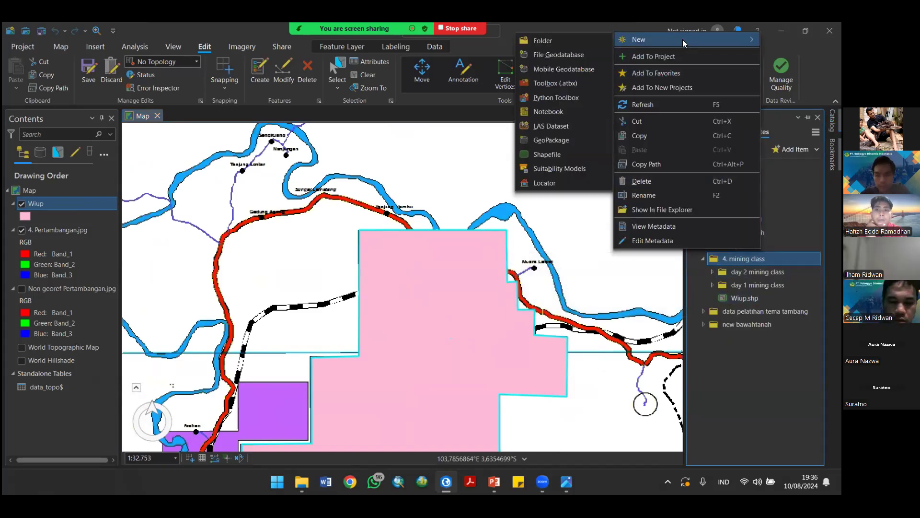
click(562, 155)
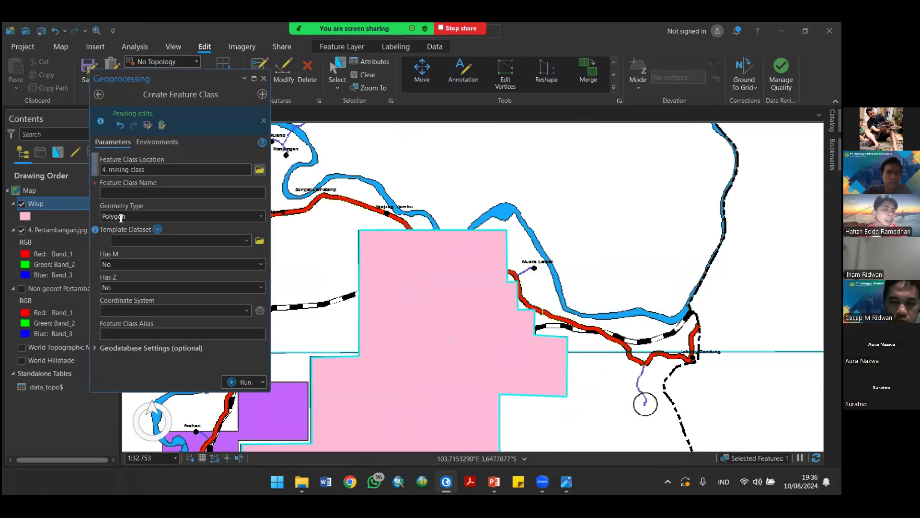
click(257, 217)
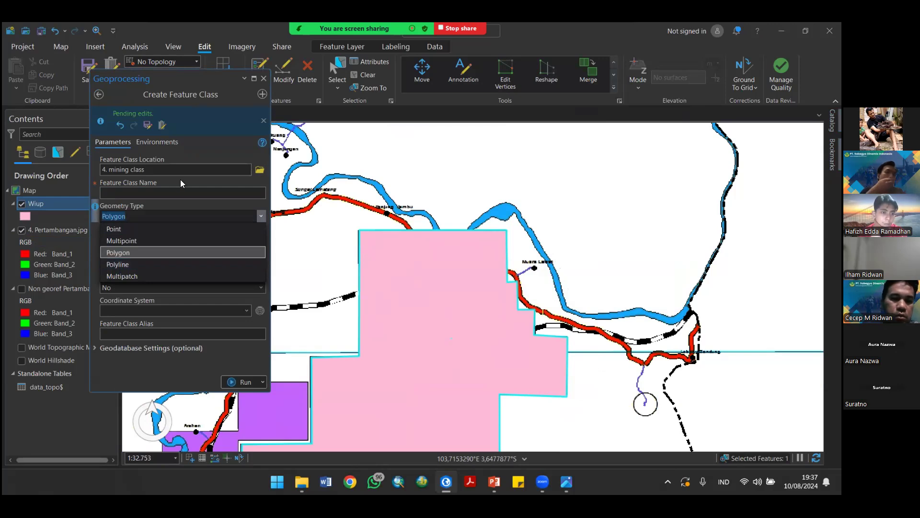
click(204, 176)
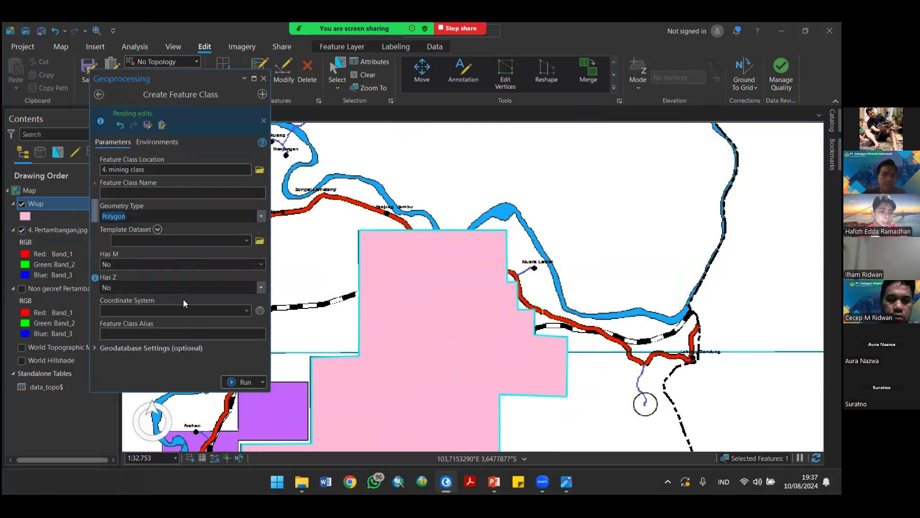
click(264, 78)
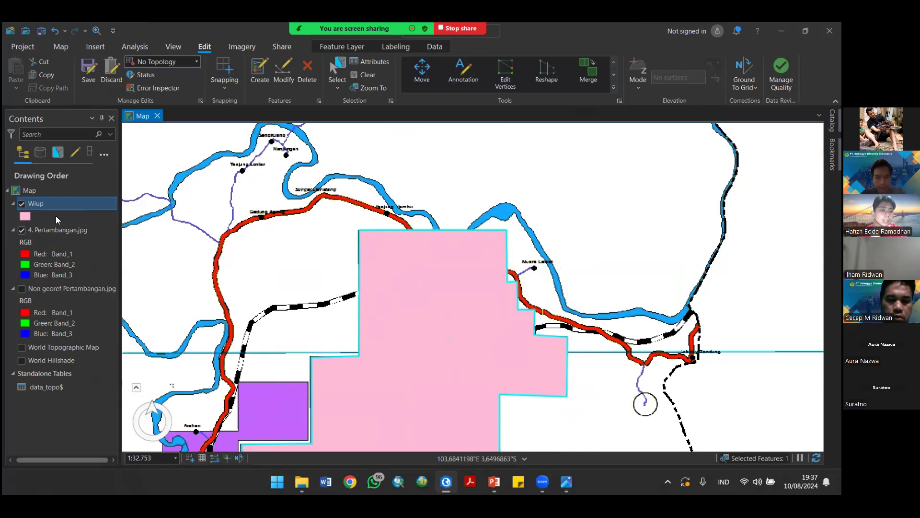
Step: Review the construction tools of the Wiup template in Create Features and close them
click(260, 72)
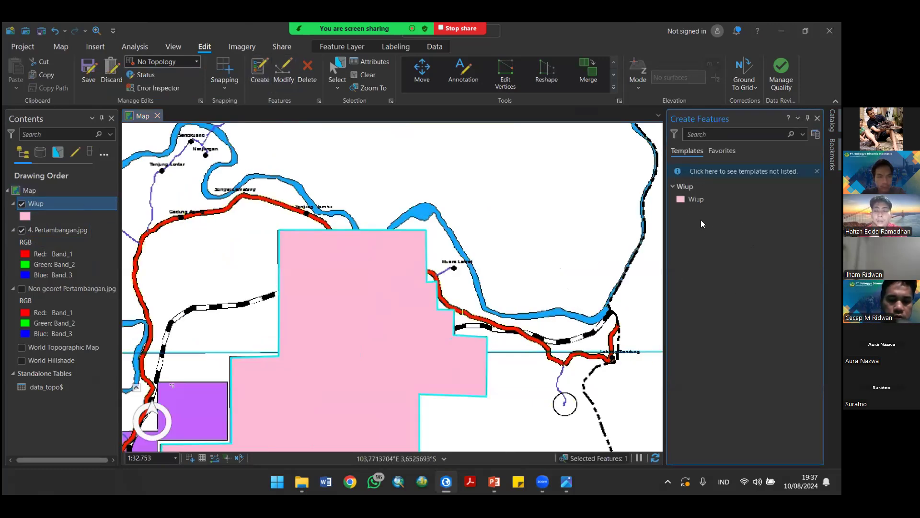
click(697, 201)
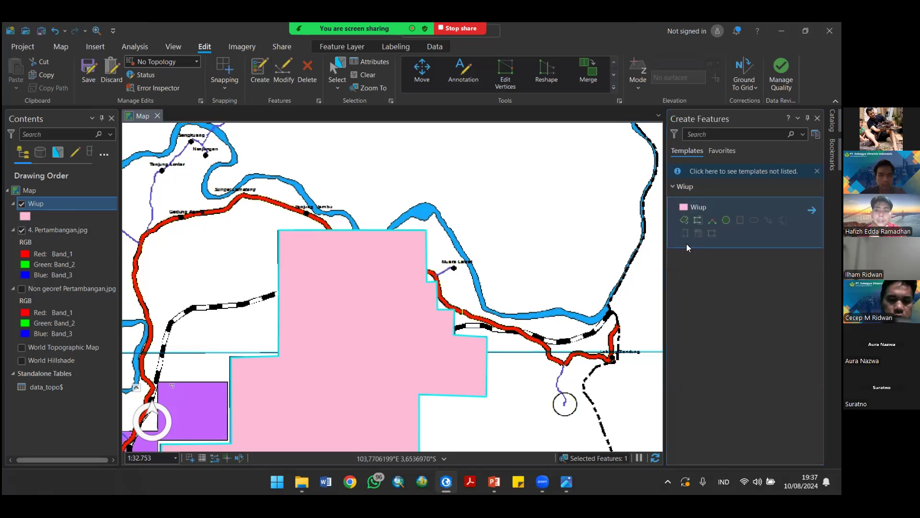
drag(397, 267, 455, 181)
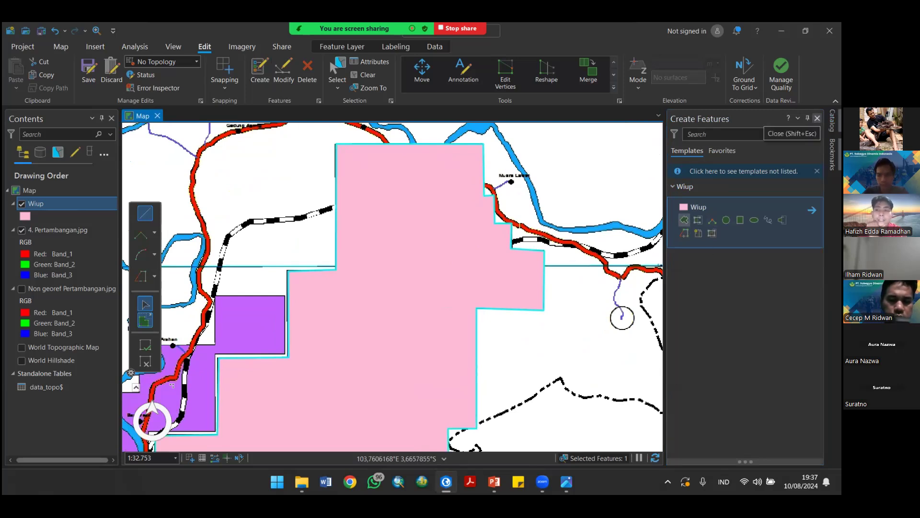
click(817, 118)
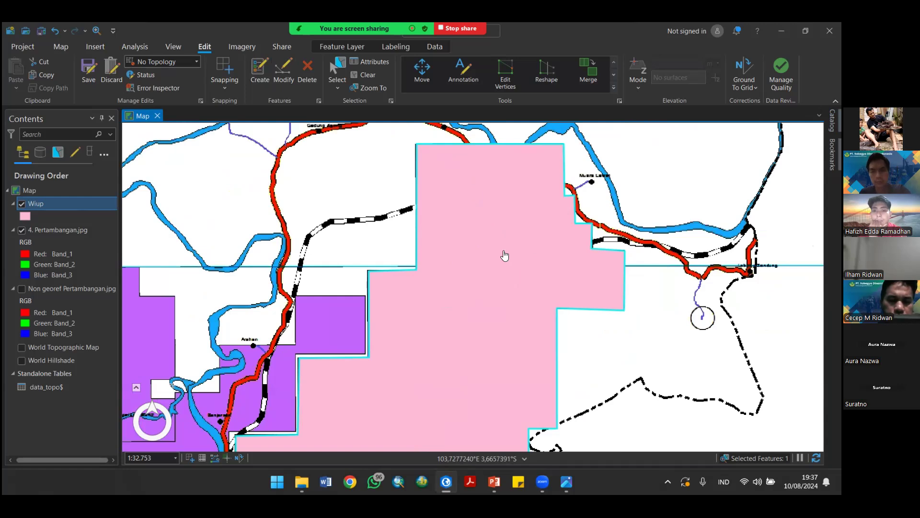
Step: Hide the 4. Pertambangan.jpg layer and view all the digitized Wiup polygons together
scroll(467, 281, down, 1)
scroll(466, 282, down, 3)
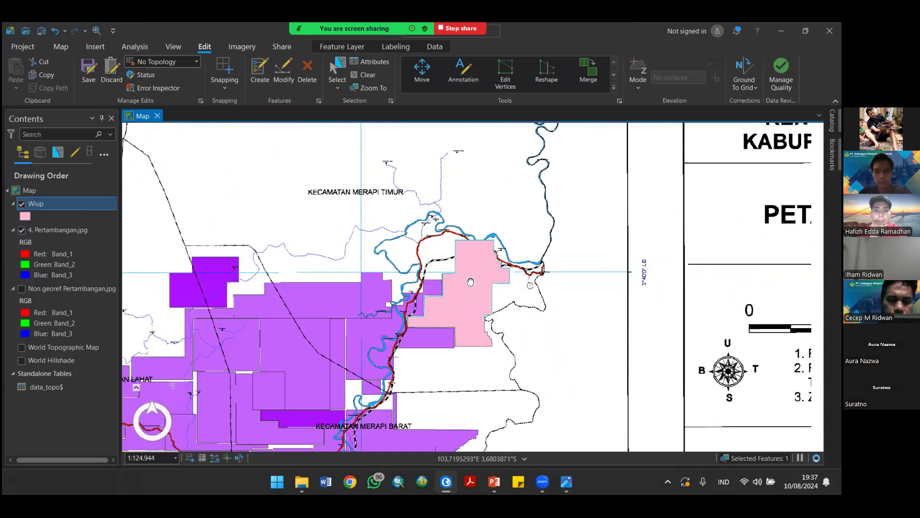
drag(550, 243, 574, 261)
scroll(575, 261, up, 2)
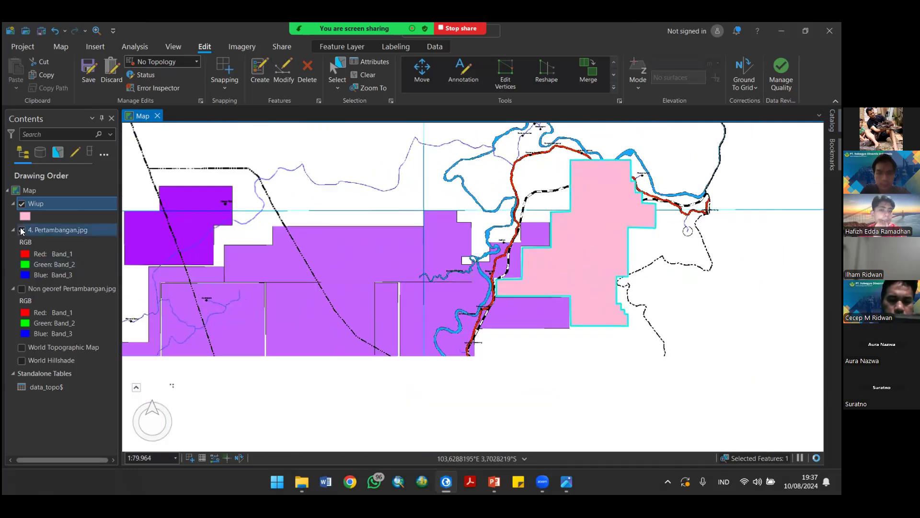
click(21, 230)
scroll(501, 282, down, 4)
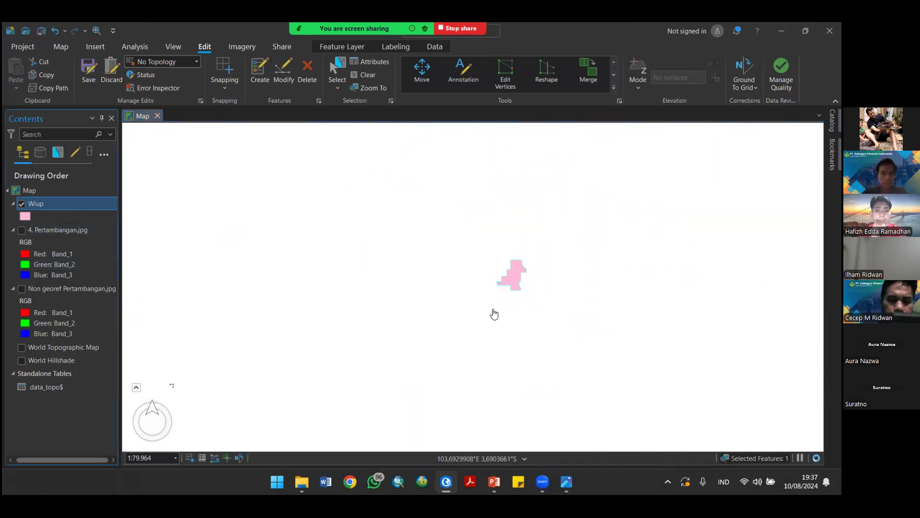
scroll(428, 303, up, 1)
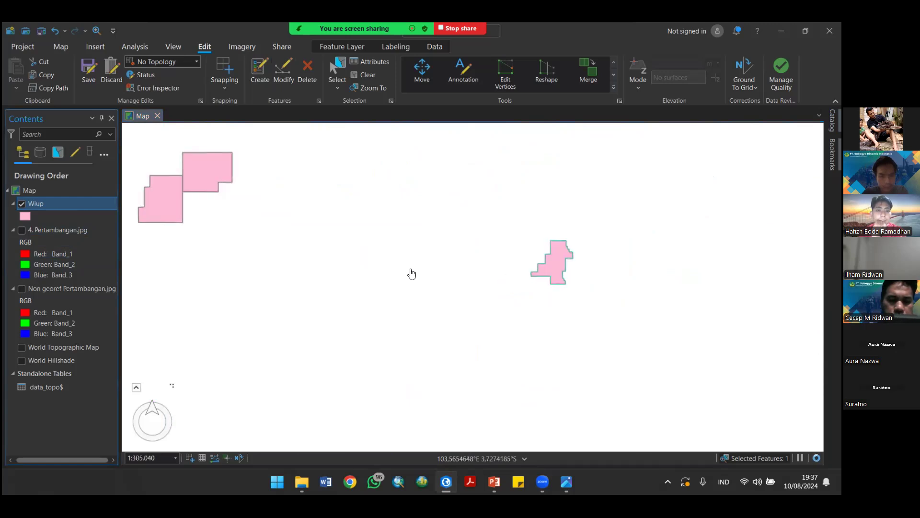
drag(410, 273, 482, 287)
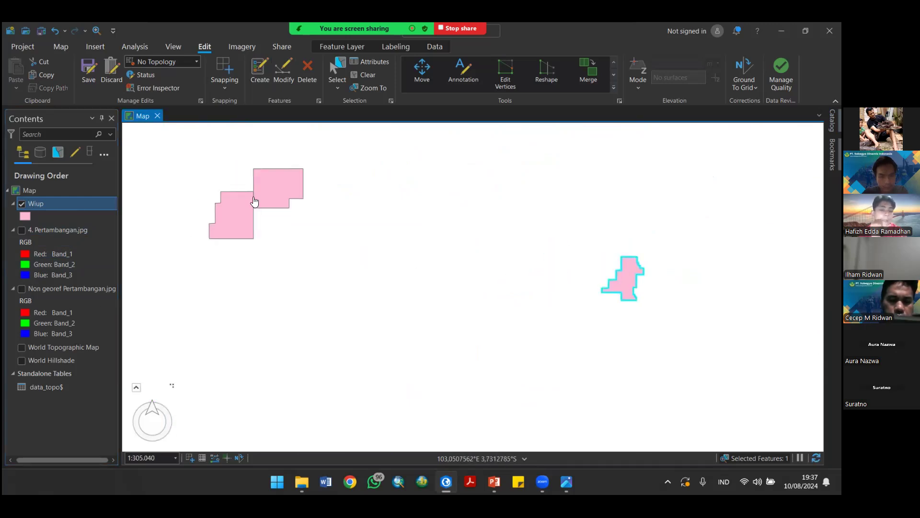
Step: Clear the feature selection and save all edits made to the Wiup layer
click(65, 50)
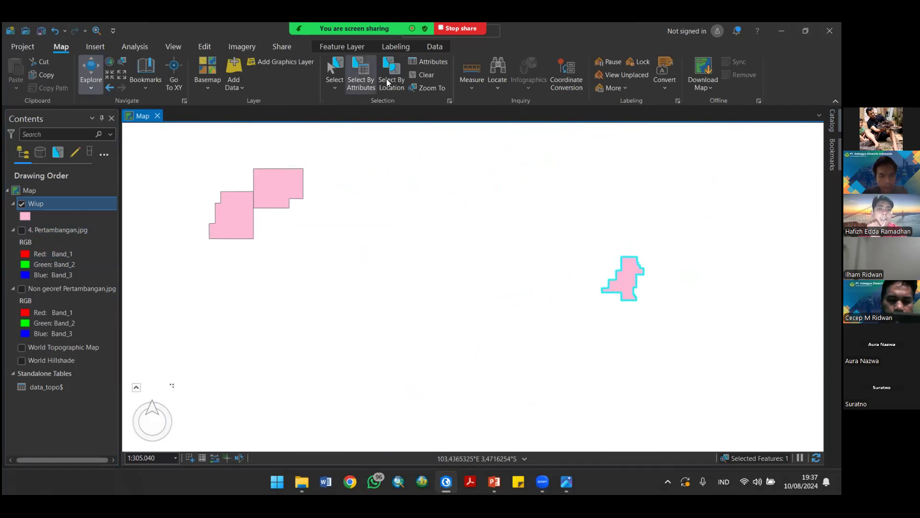
click(422, 74)
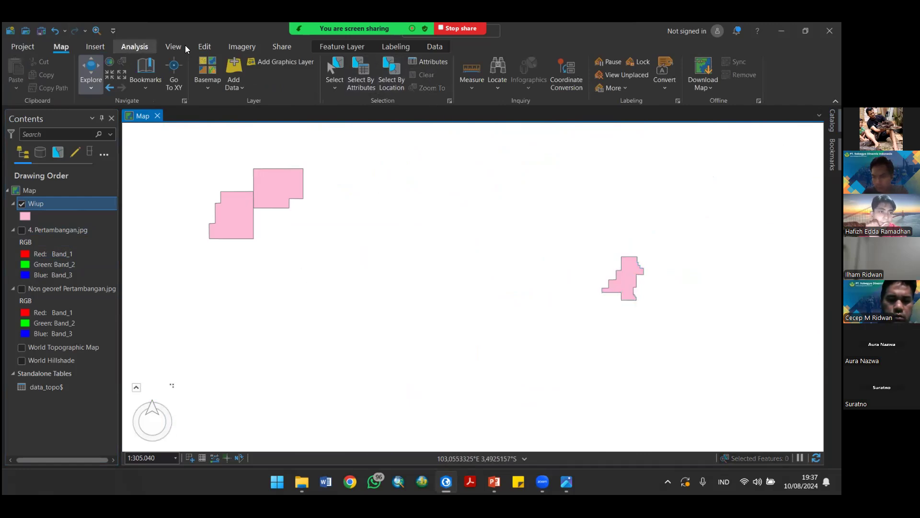
click(201, 45)
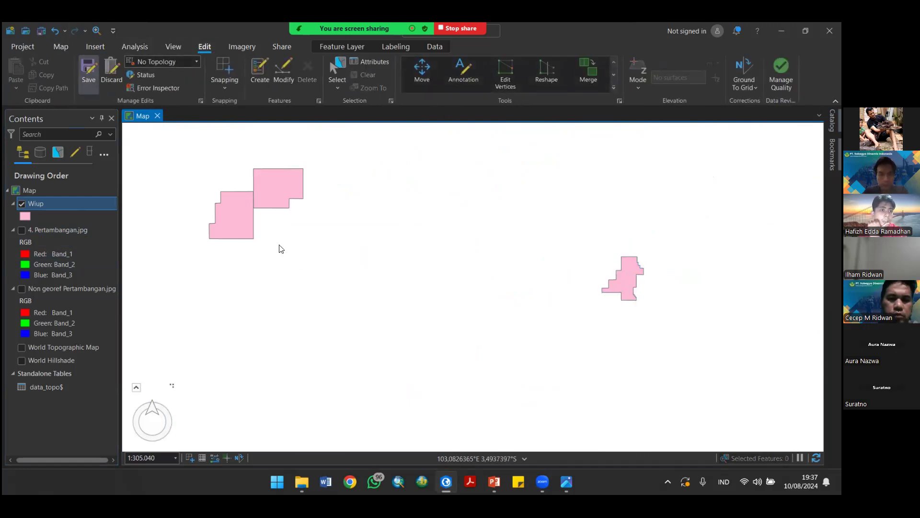
click(424, 268)
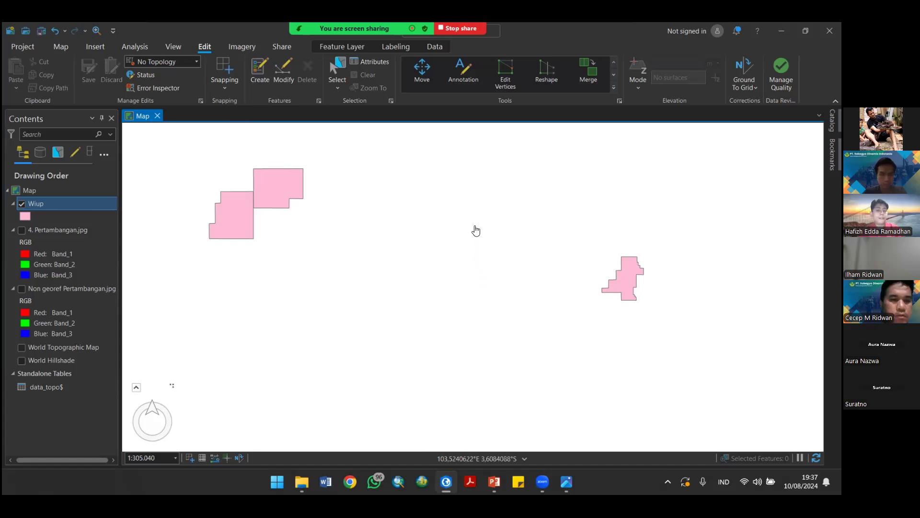
key(alt+Tab)
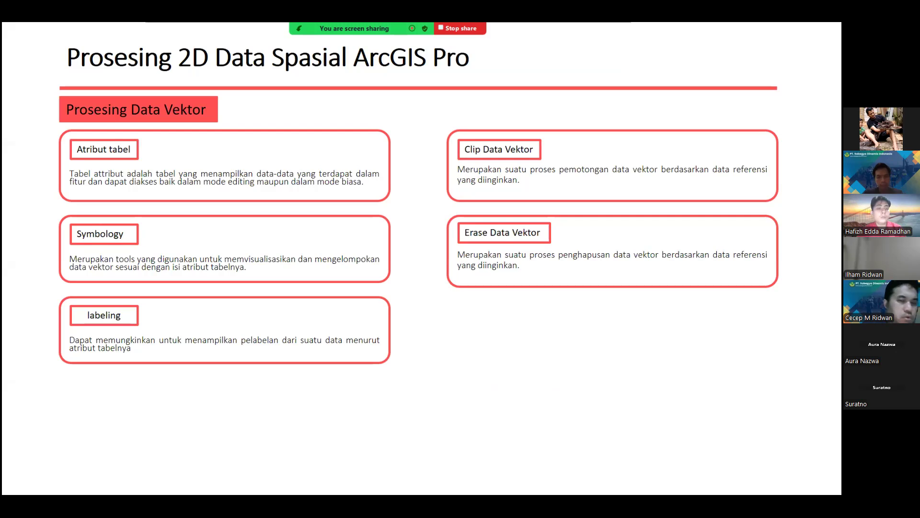
key(alt+Tab)
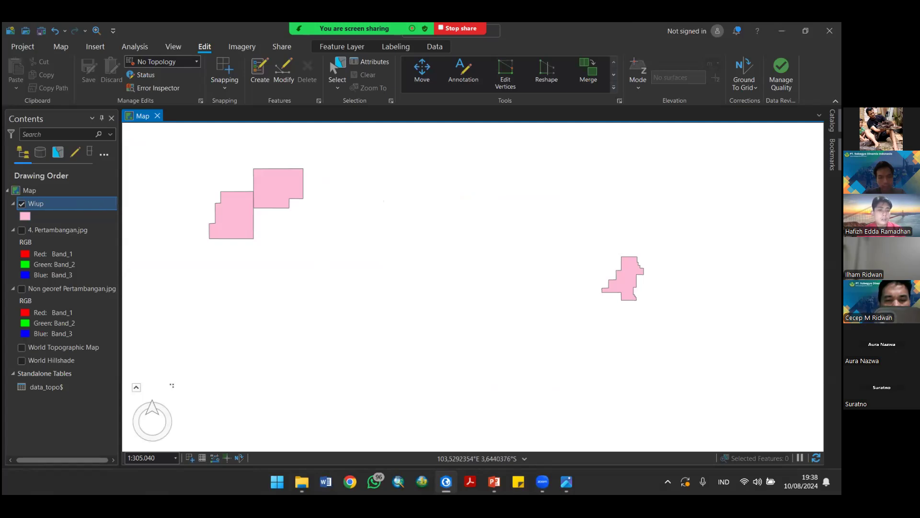
key(alt+Tab)
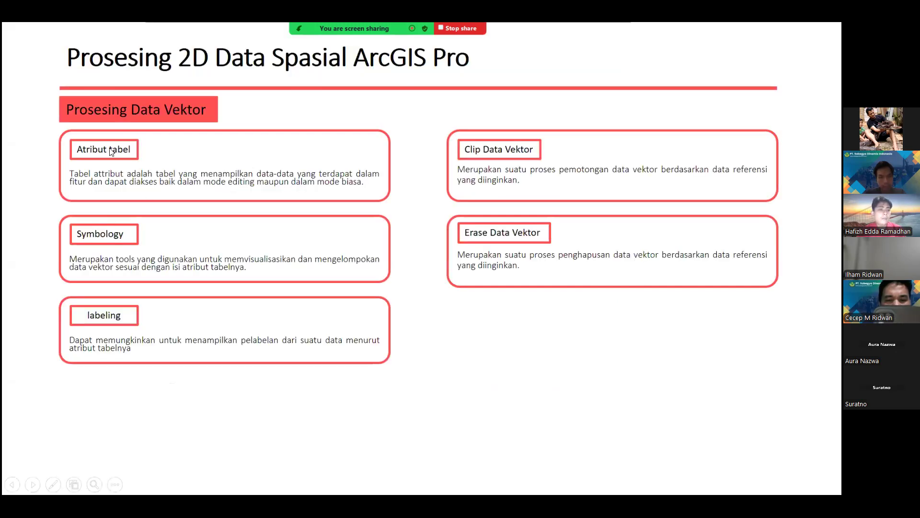
key(alt+Tab)
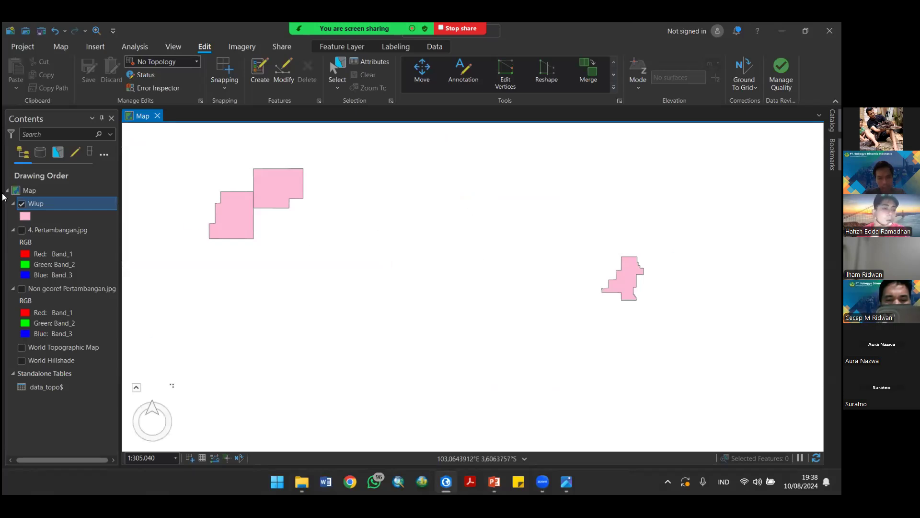
Step: Hide the Wiup layer and start adding data from the 5. Geology Sumatera Barat folder under Documents, ArcGIS
click(22, 204)
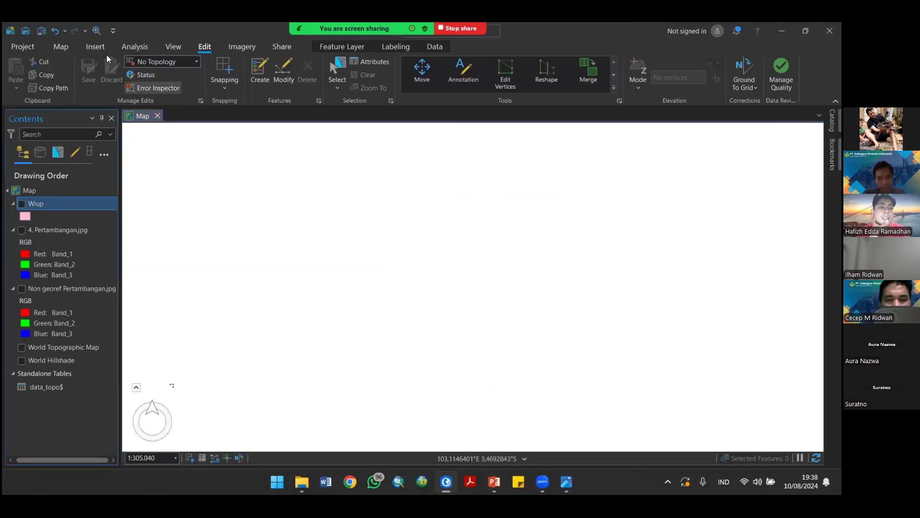
click(65, 46)
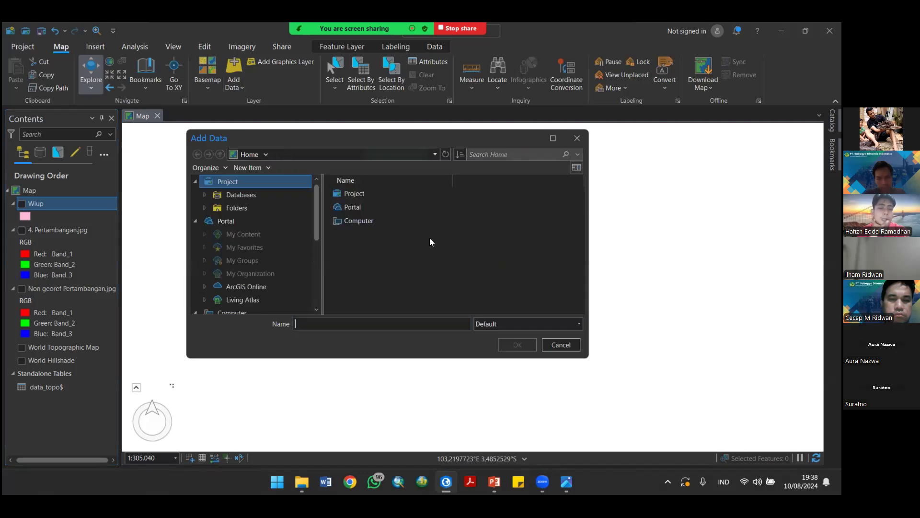
scroll(243, 258, down, 5)
click(269, 280)
double_click(397, 260)
click(422, 234)
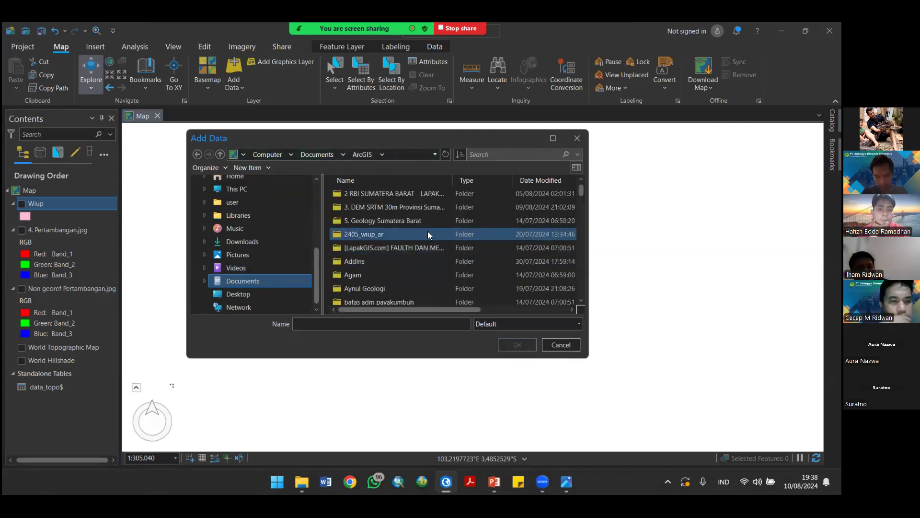
double_click(426, 221)
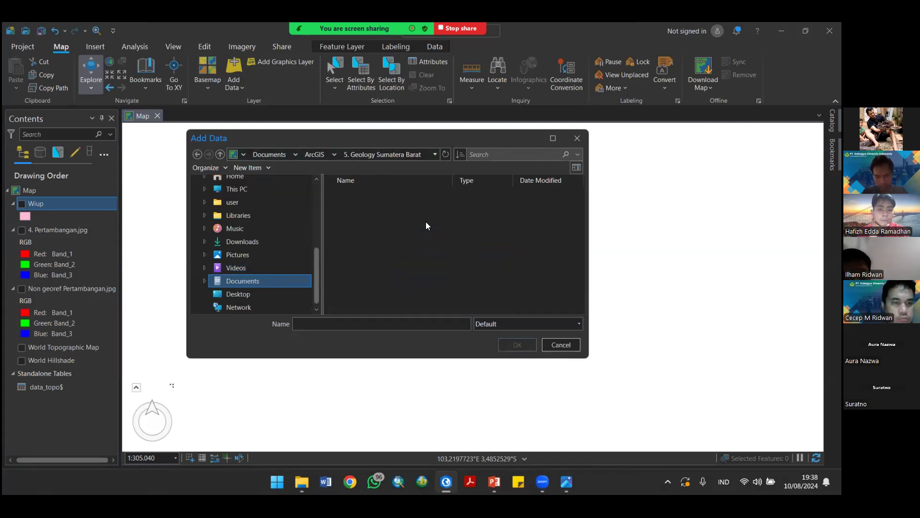
click(409, 246)
scroll(408, 246, down, 2)
scroll(408, 245, up, 2)
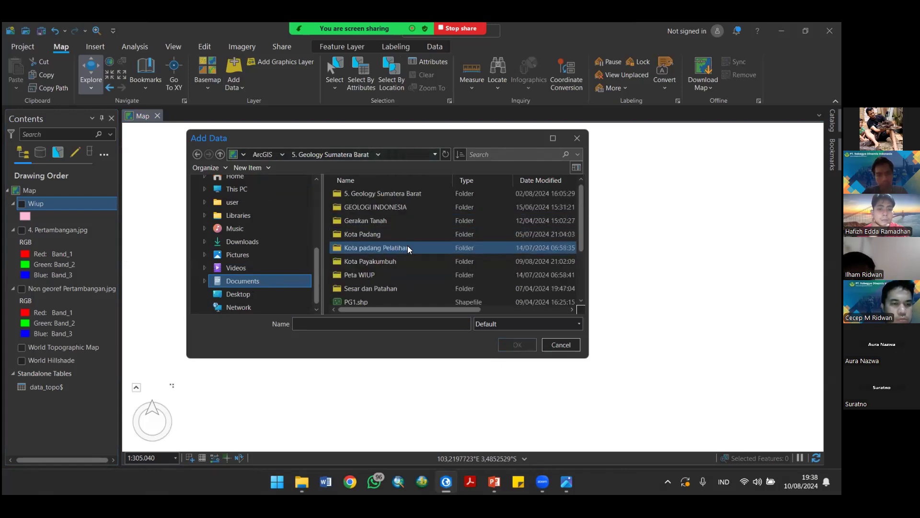
double_click(412, 236)
scroll(421, 237, down, 5)
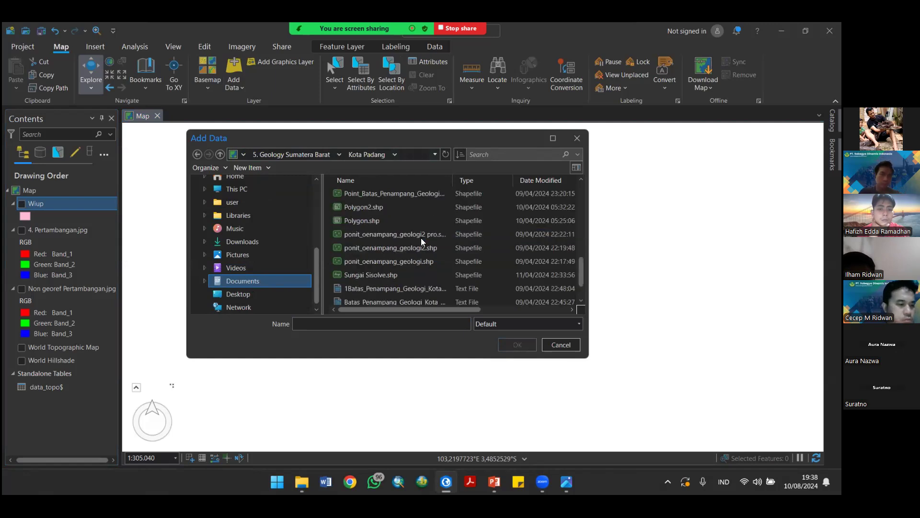
scroll(421, 243, up, 2)
scroll(421, 243, up, 3)
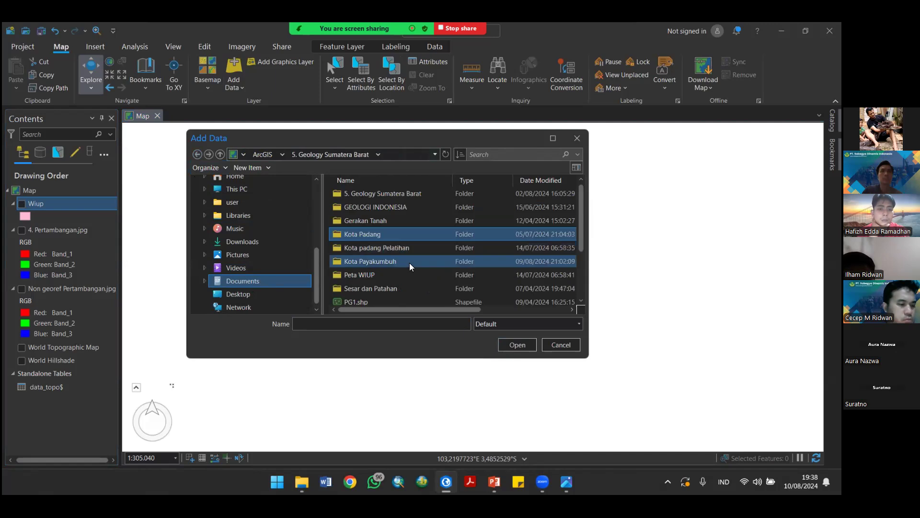
Step: Add Geologi Payakumbuh.shp from the Kota Payakumbuh folder to the map and zoom to the layer's extent
double_click(410, 261)
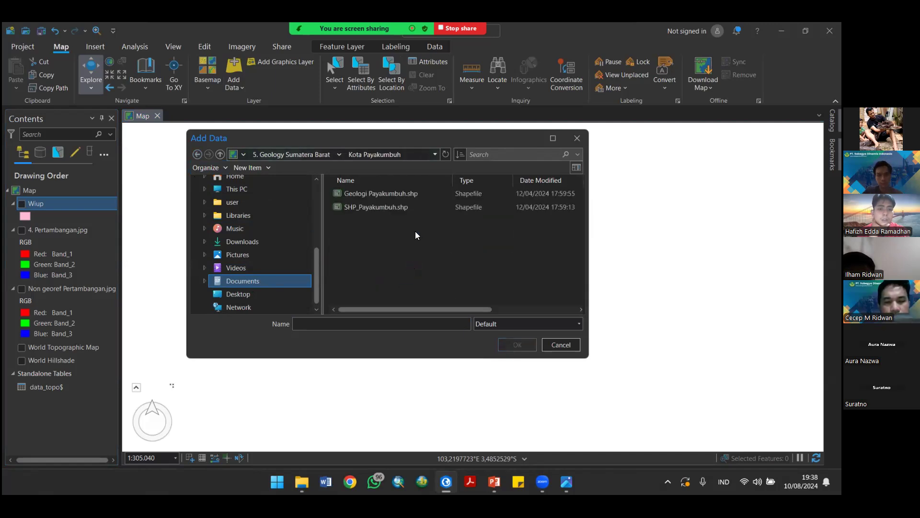
click(409, 194)
click(514, 347)
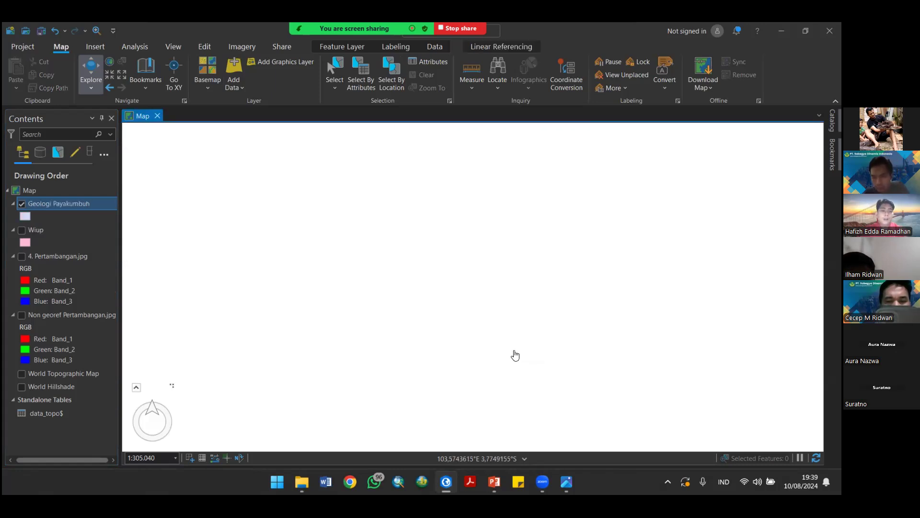
right_click(71, 202)
click(110, 249)
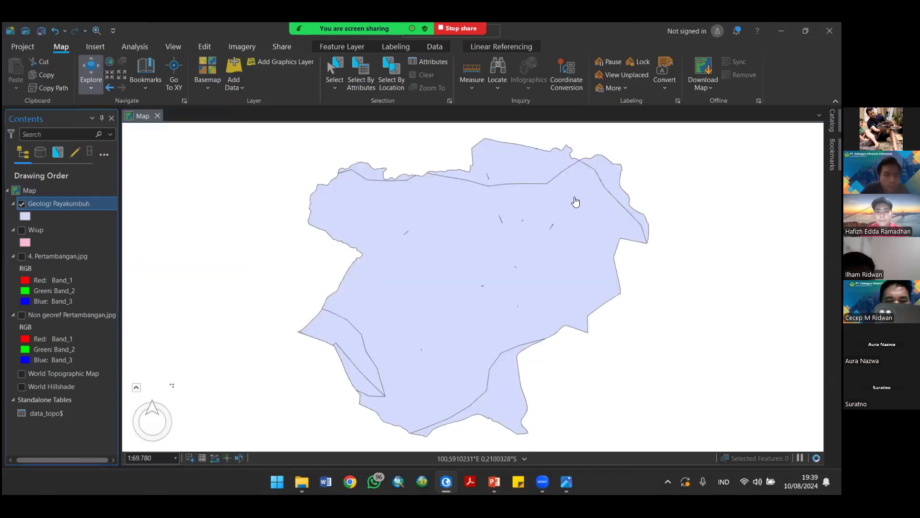
click(455, 241)
drag(455, 242, 507, 241)
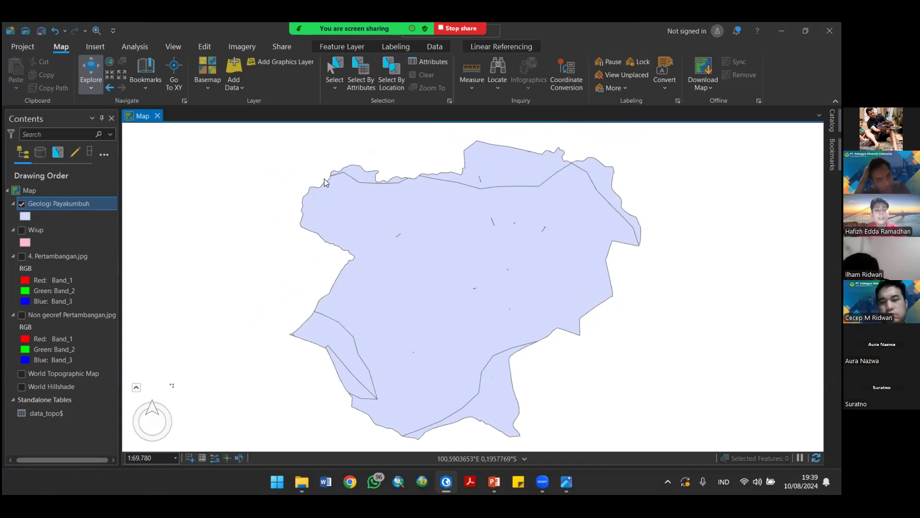
key(alt+Tab)
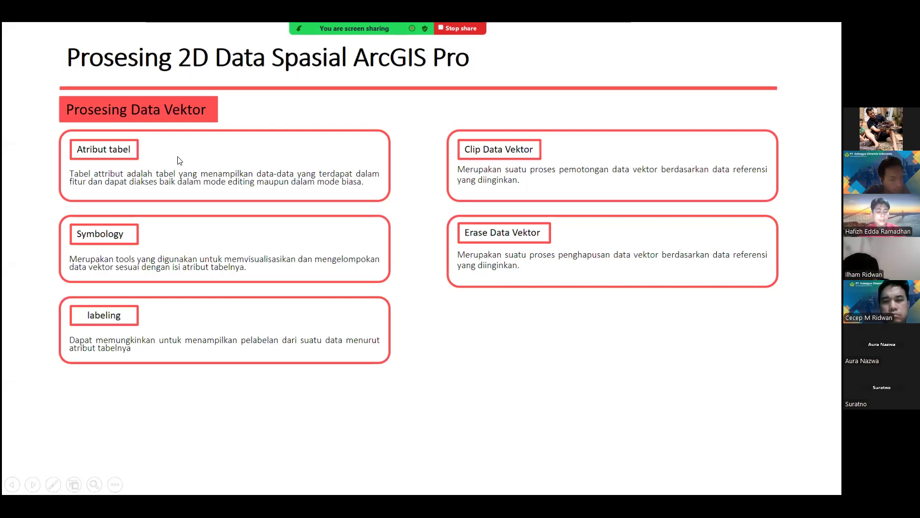
key(alt+Tab)
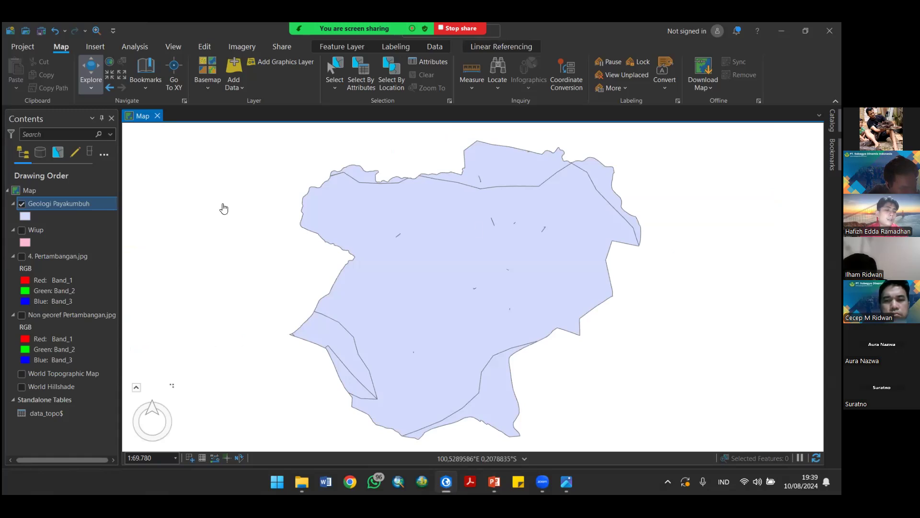
Step: Open the Geologi Payakumbuh layer's attribute table and examine all its fields from FID to Shape_Area
right_click(79, 204)
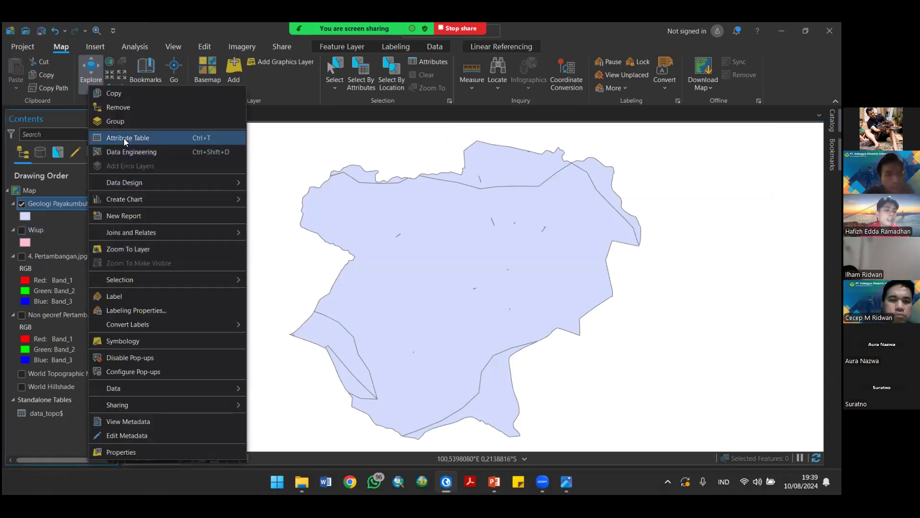
click(124, 139)
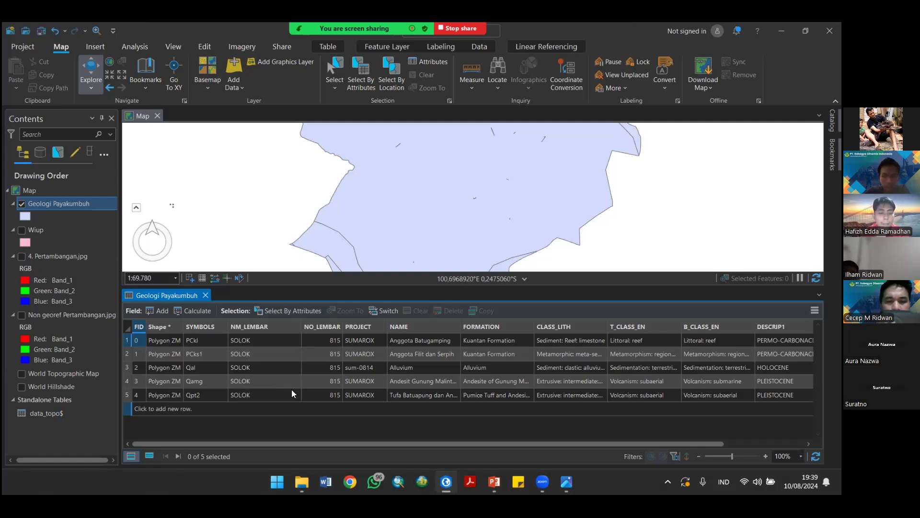
drag(331, 445, 532, 452)
drag(434, 453, 516, 454)
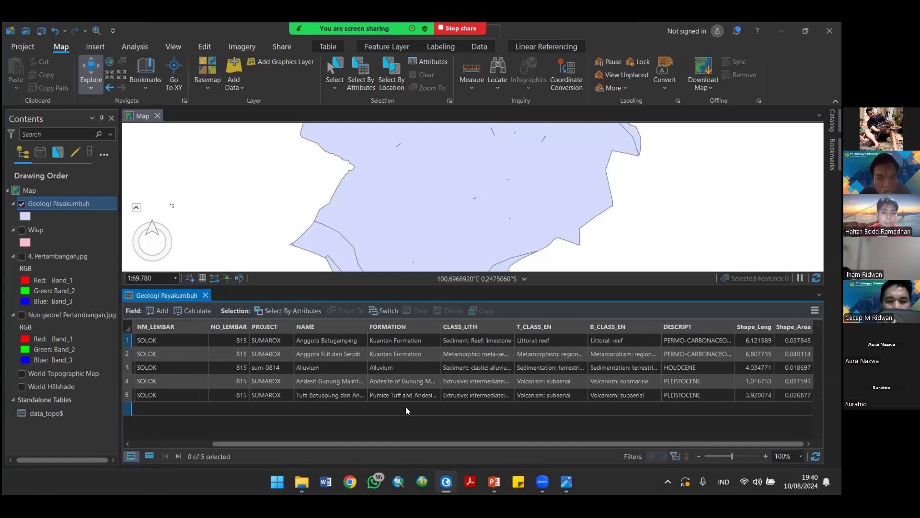
drag(414, 444, 275, 450)
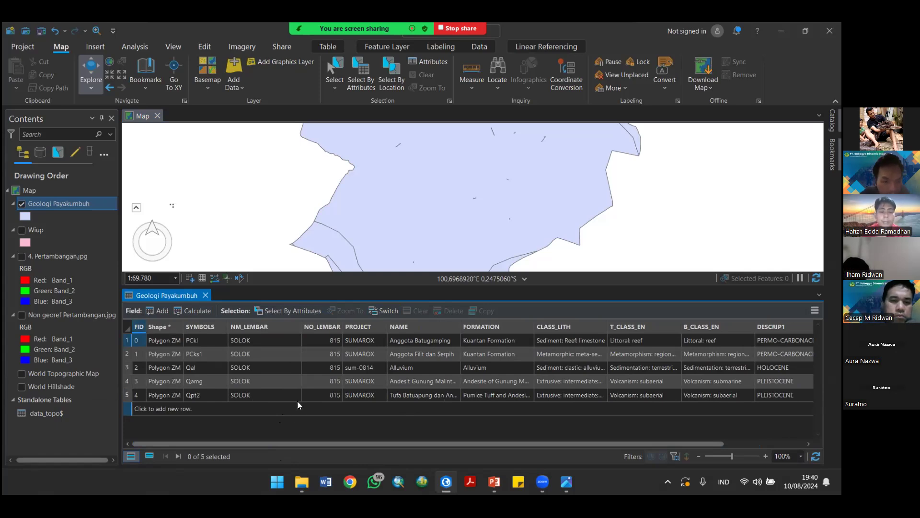
drag(296, 443, 442, 446)
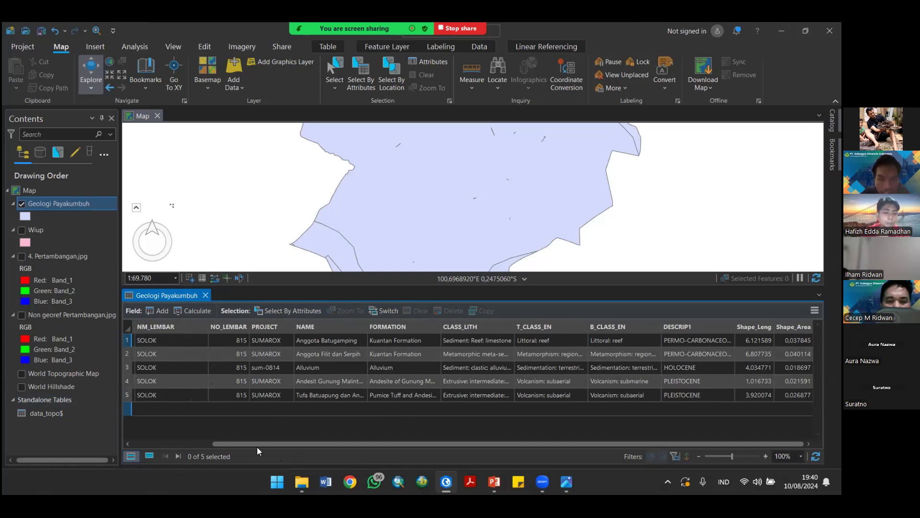
drag(264, 443, 163, 446)
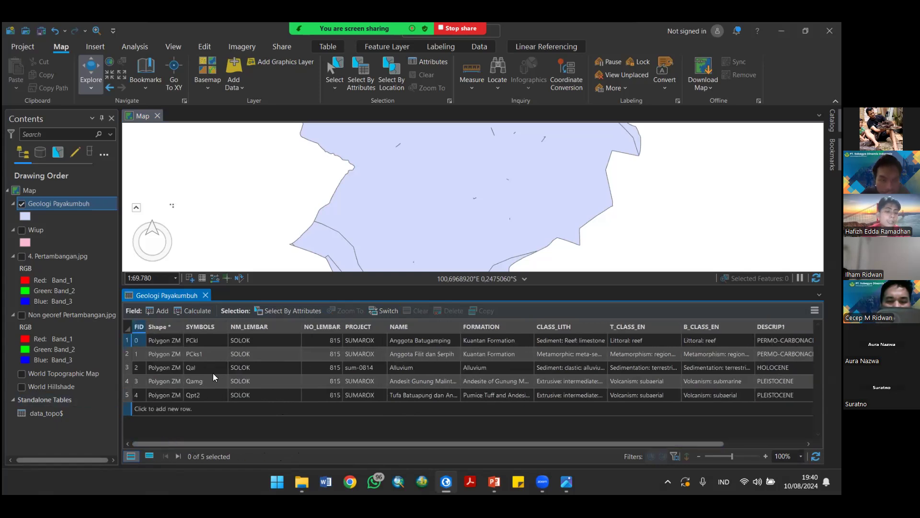
Step: Review the data type options for a new field in the Geologi Payakumbuh table and discard the field unsaved
click(155, 310)
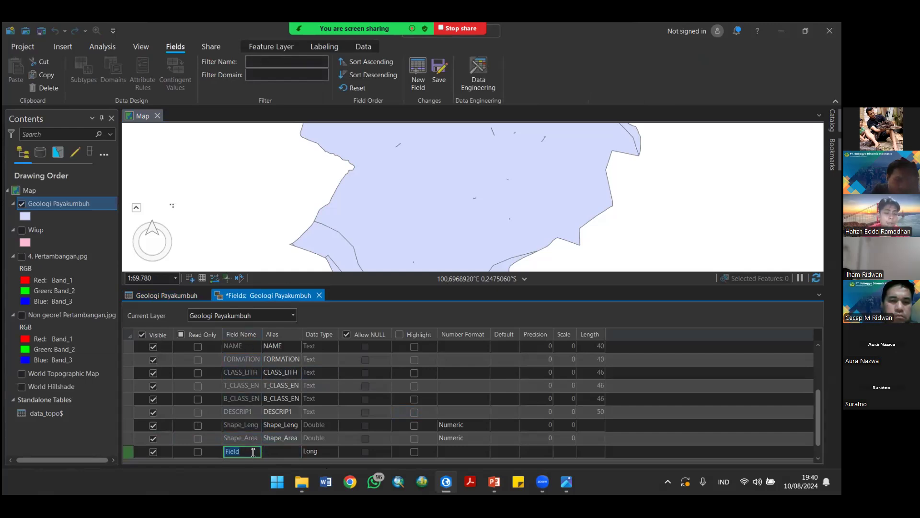
click(319, 450)
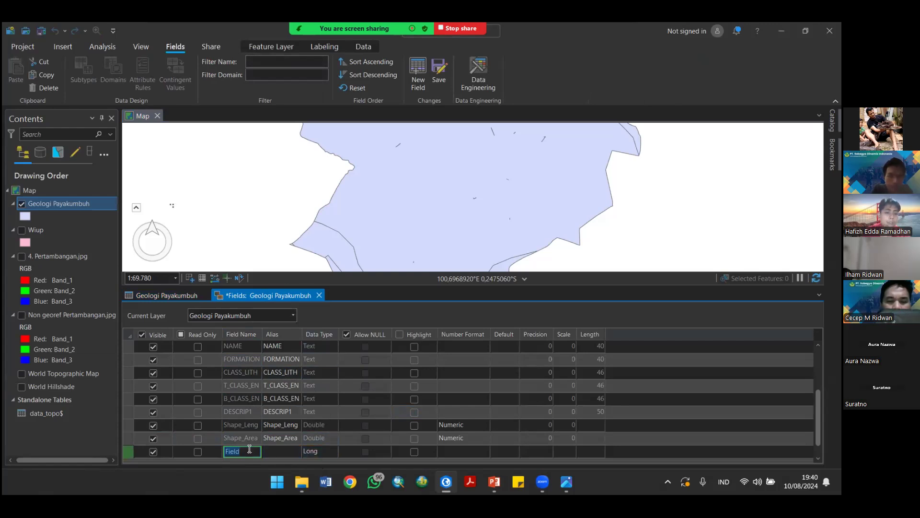
click(310, 450)
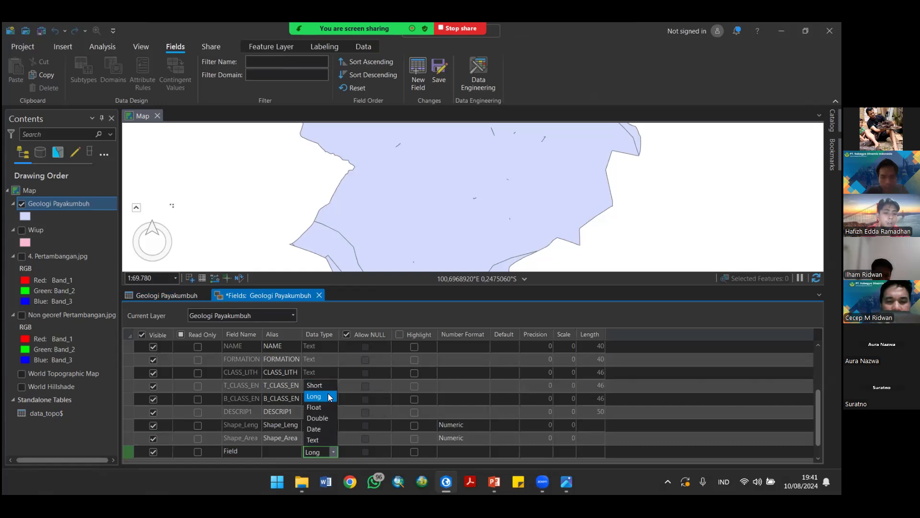
click(323, 419)
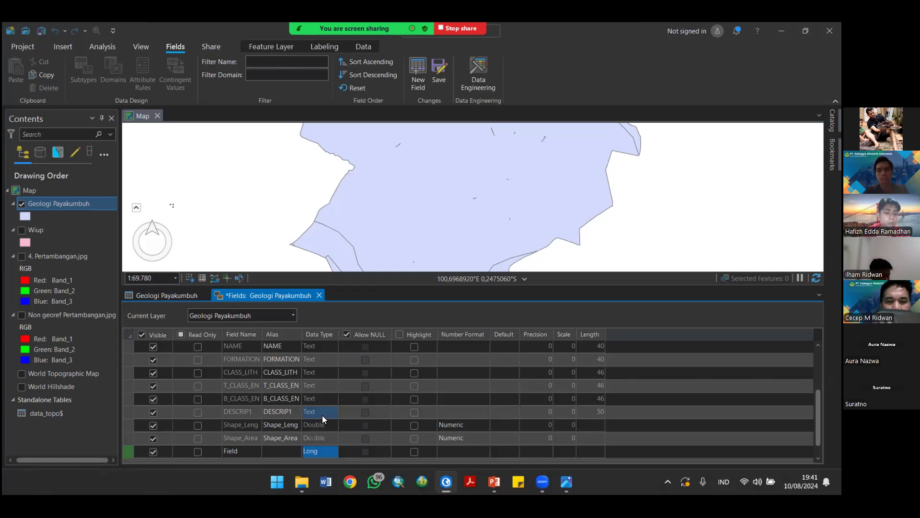
click(331, 450)
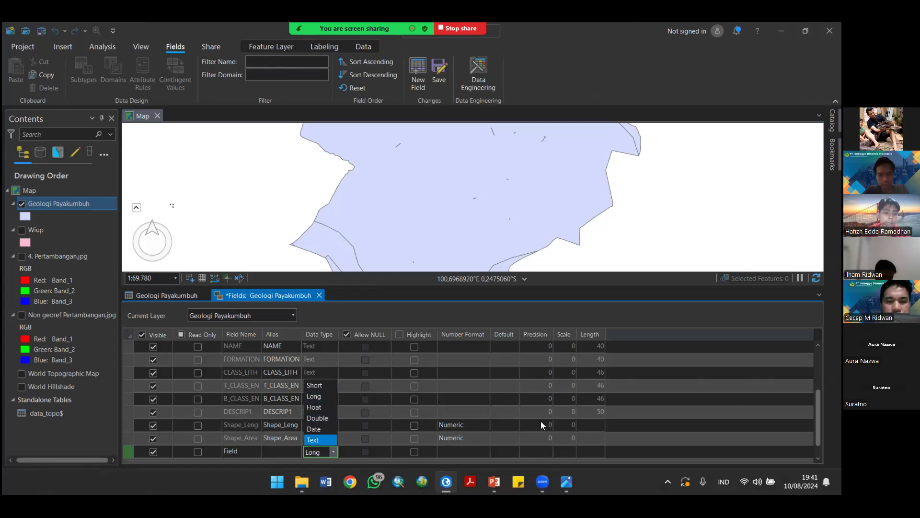
click(619, 312)
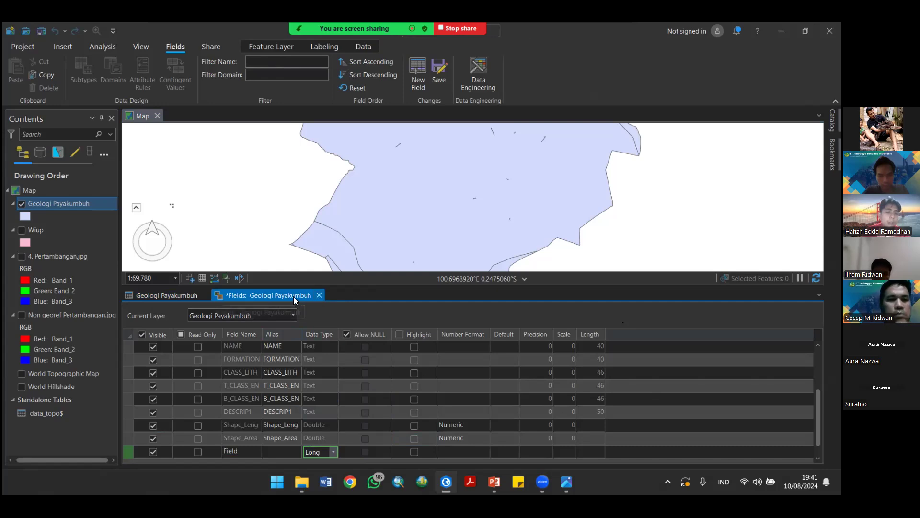
click(319, 296)
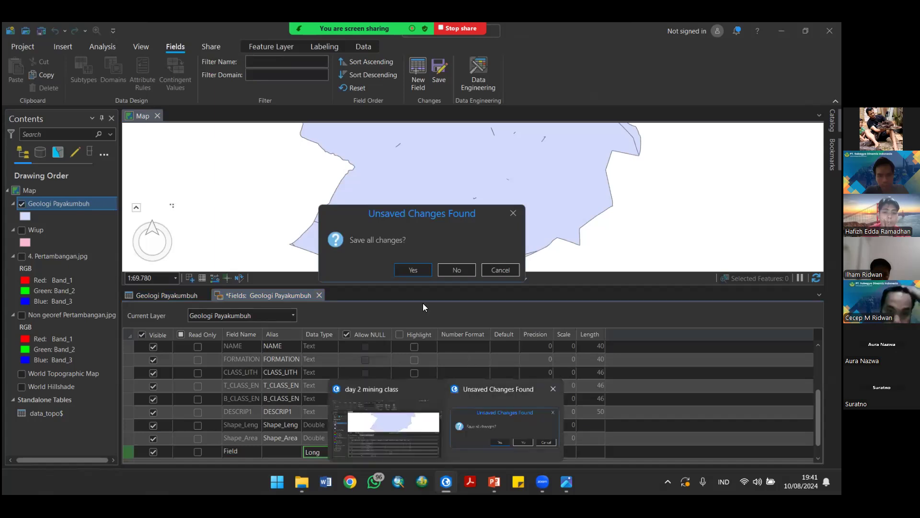
click(456, 271)
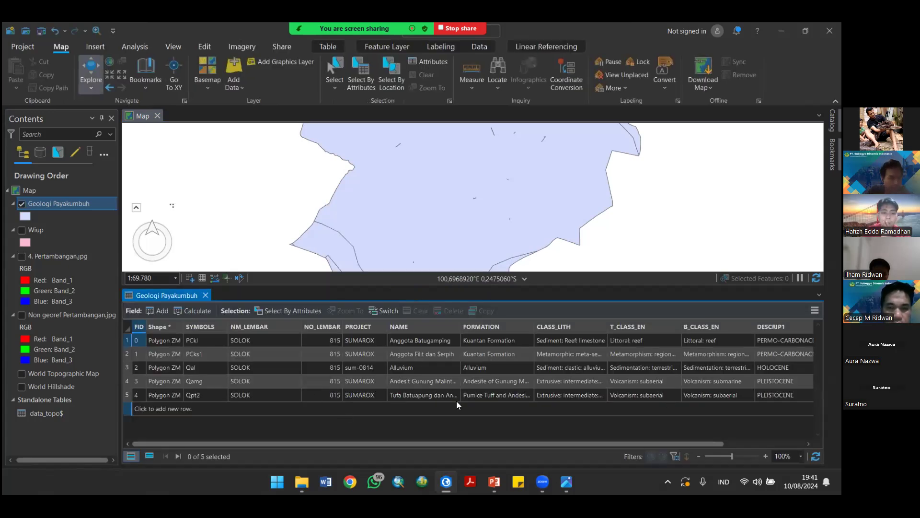
Step: Review the Calculate Field settings for the Geologi Payakumbuh table, then close the tool without running it and close the table
drag(617, 443, 699, 443)
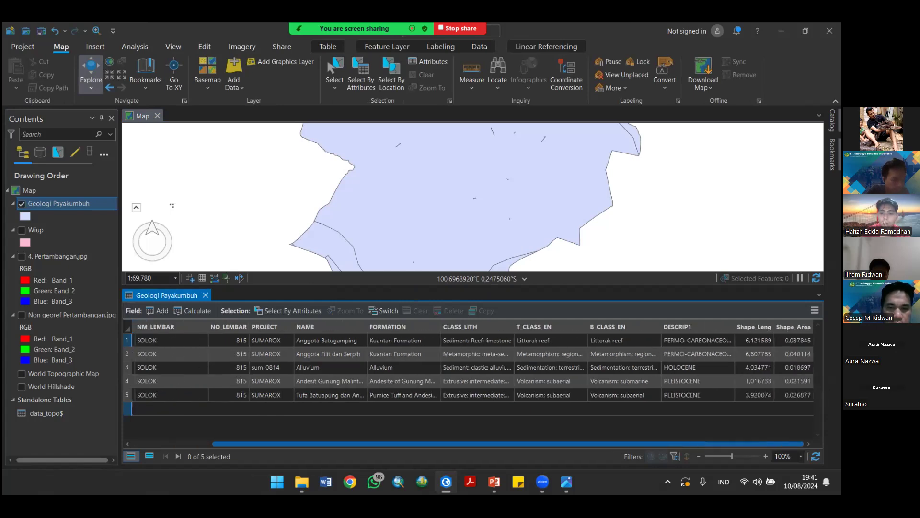
drag(584, 451, 326, 455)
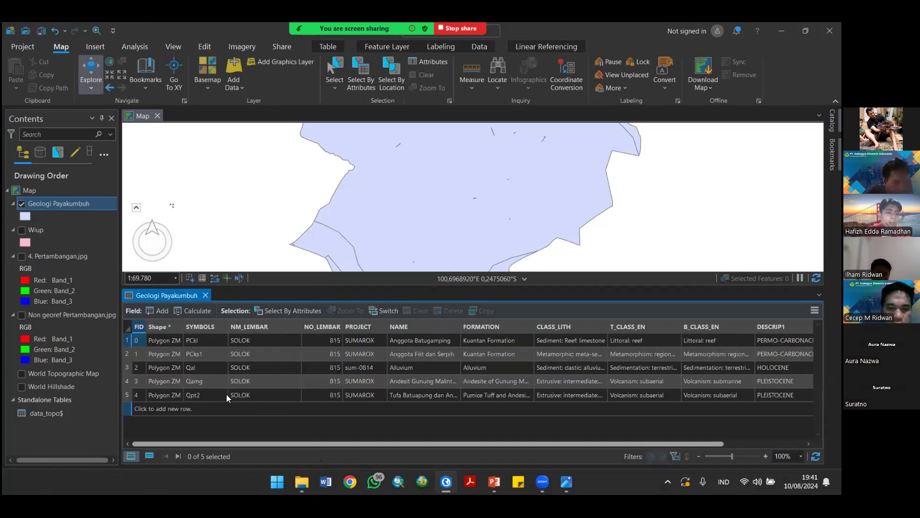
click(193, 310)
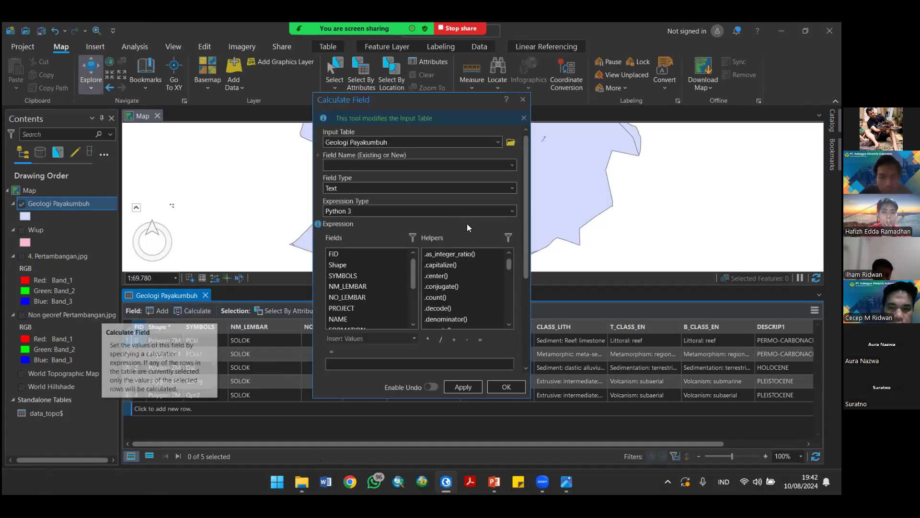
scroll(490, 215, down, 6)
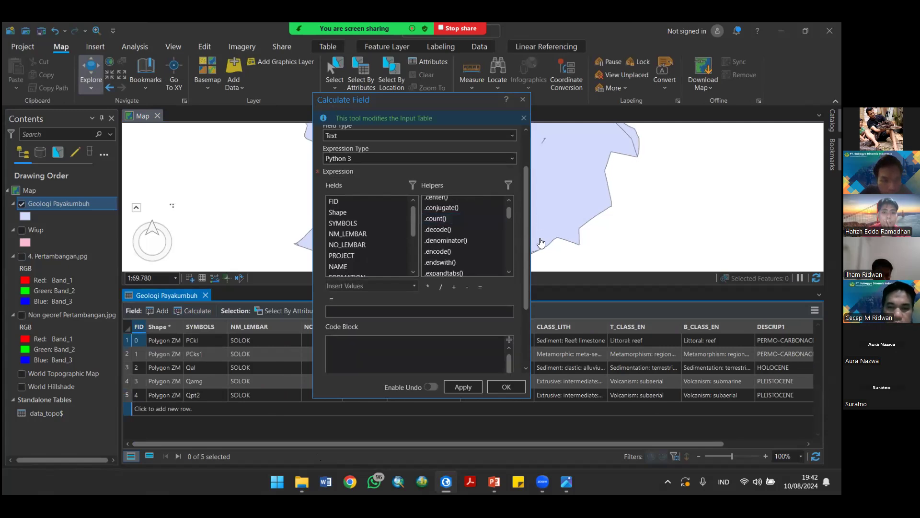
scroll(516, 272, down, 2)
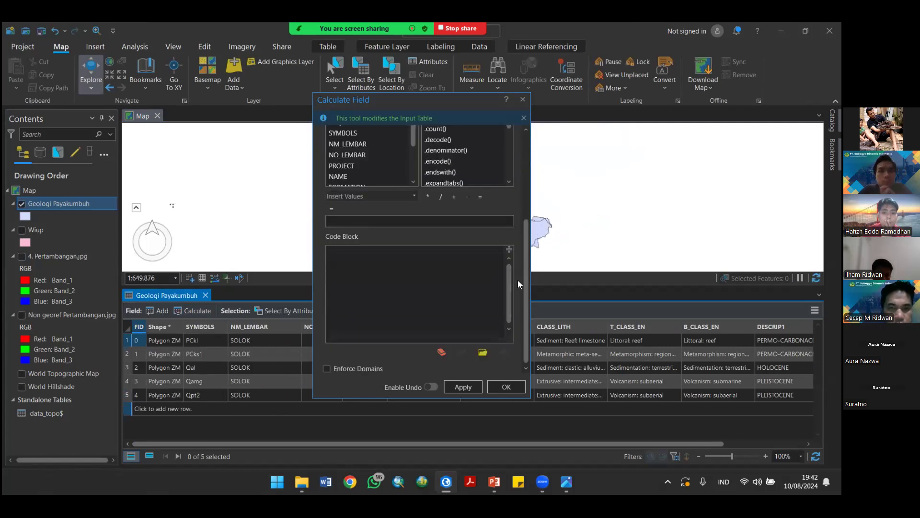
scroll(517, 274, up, 4)
scroll(518, 267, up, 2)
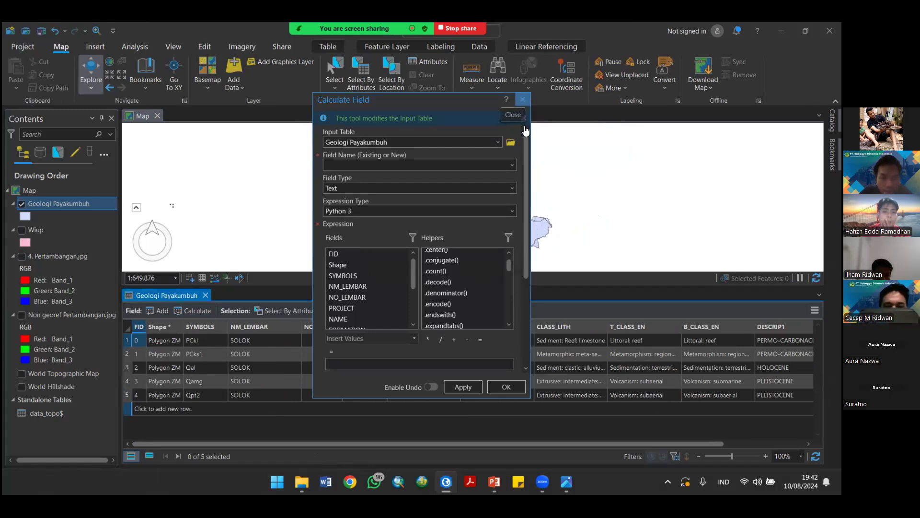
click(522, 101)
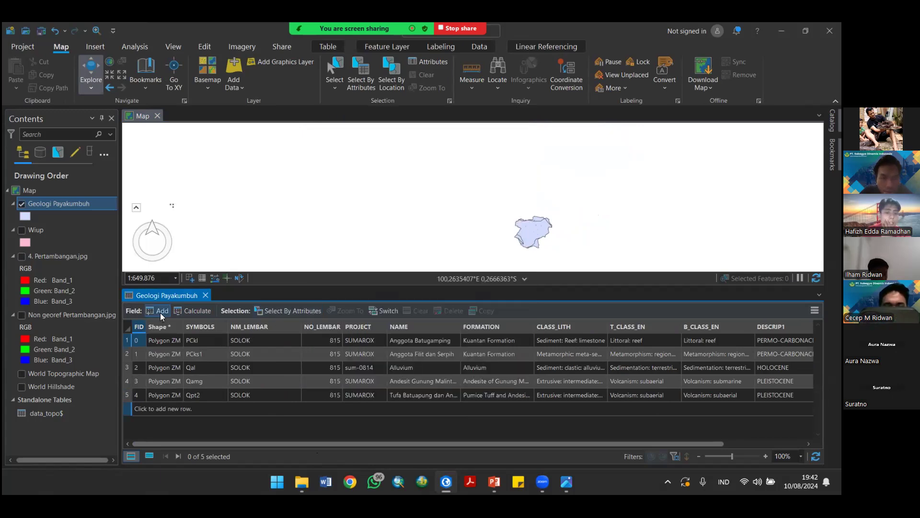
click(205, 295)
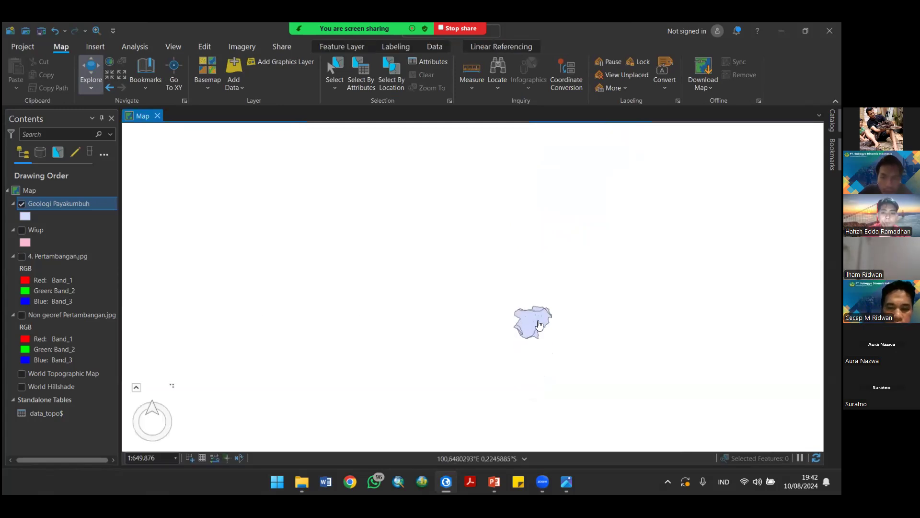
Step: Zoom the map back in on the Geologi Payakumbuh polygons and consult the PowerPoint slide show before returning to ArcGIS Pro
scroll(475, 326, up, 3)
scroll(432, 283, up, 3)
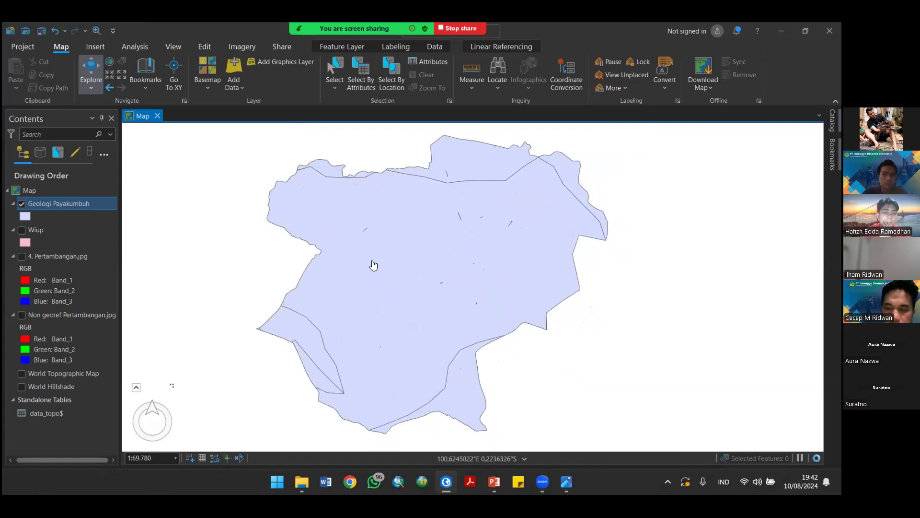
key(alt+Tab)
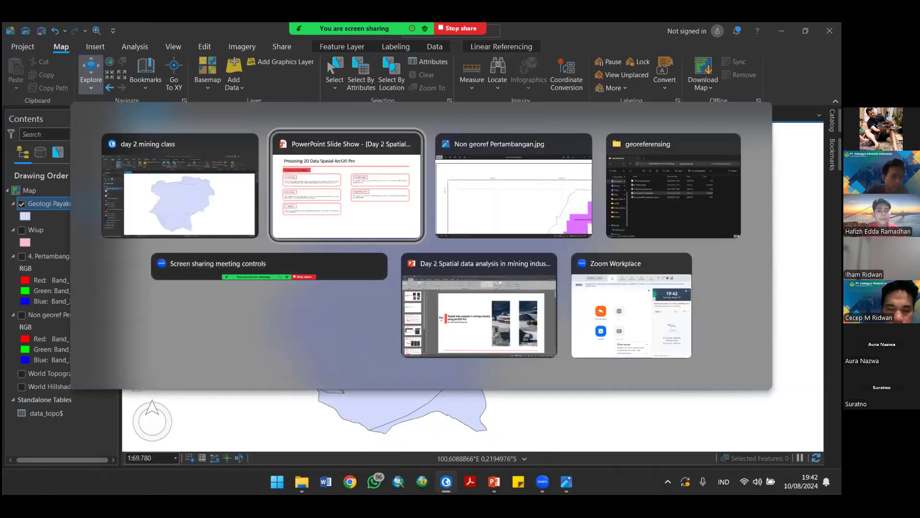
key(alt+Tab)
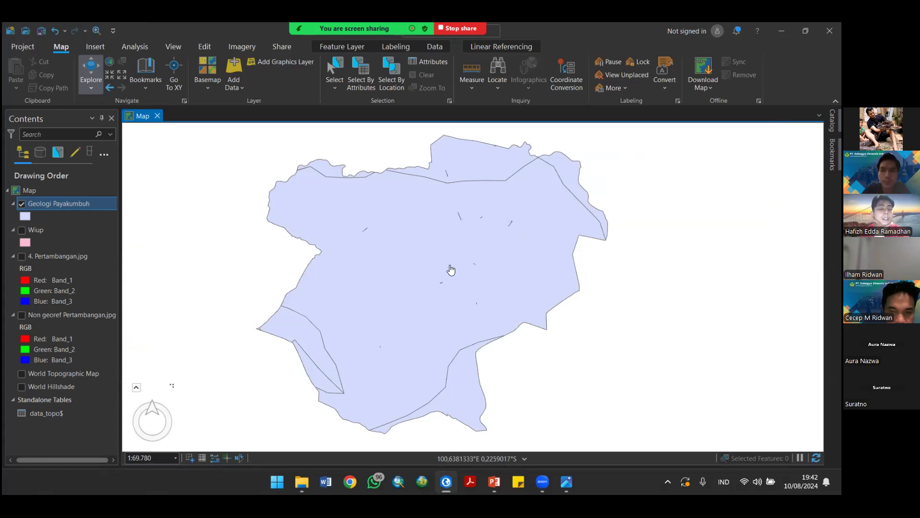
Step: Reopen the Geologi Payakumbuh attribute table, examine the NAME column's values and close the table
right_click(71, 202)
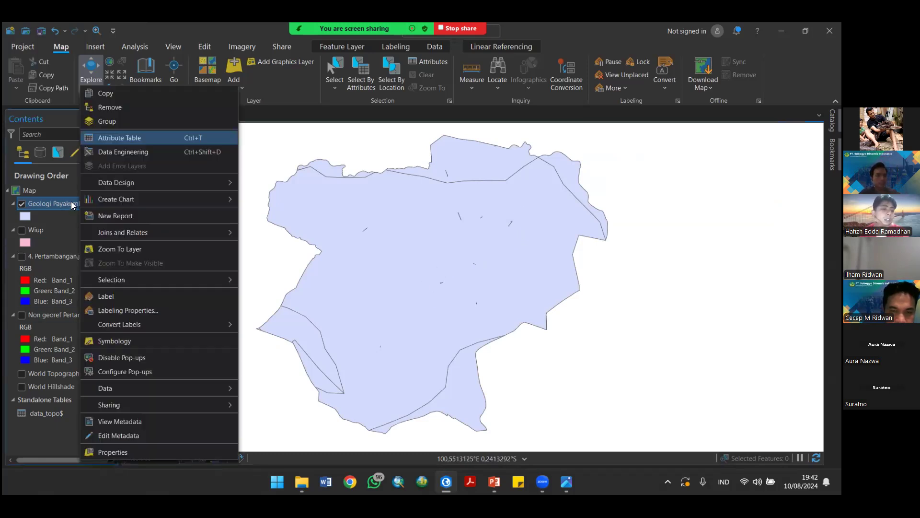
click(132, 136)
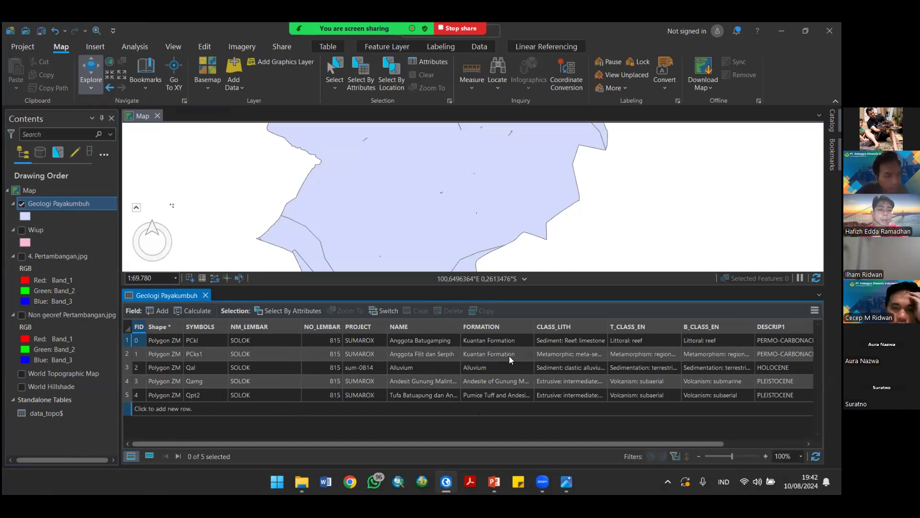
click(425, 327)
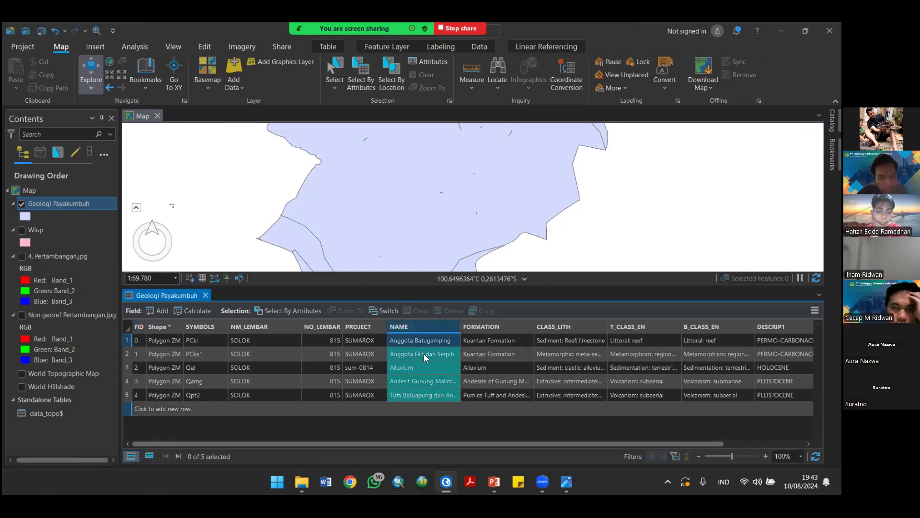
click(204, 295)
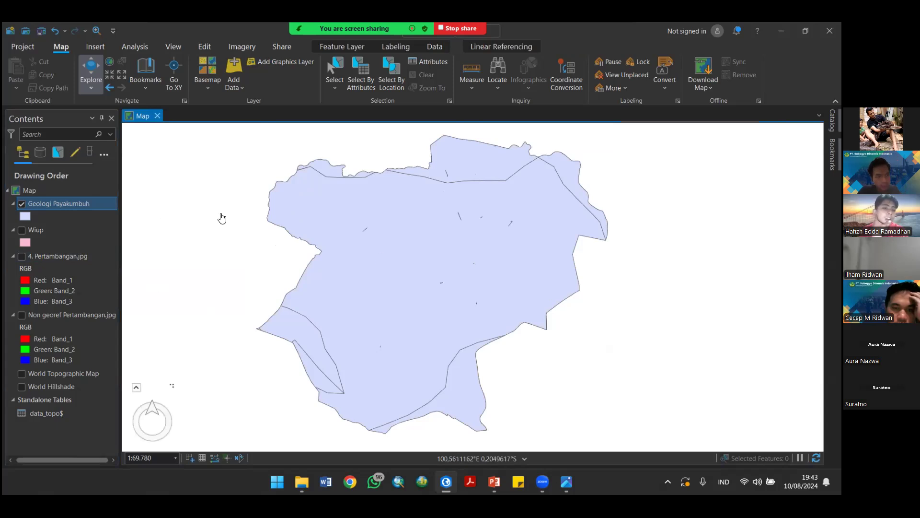
Step: Review the symbology types available for the Geologi Payakumbuh layer without applying any
right_click(59, 205)
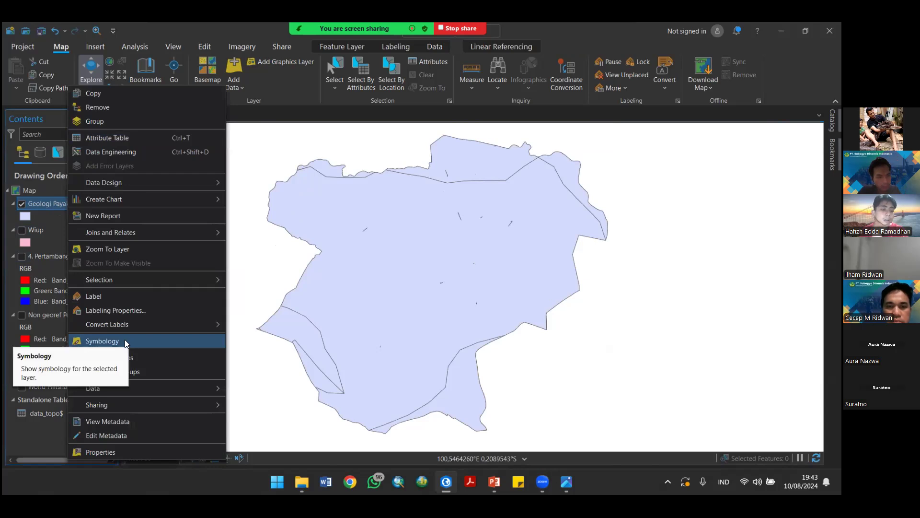
click(31, 435)
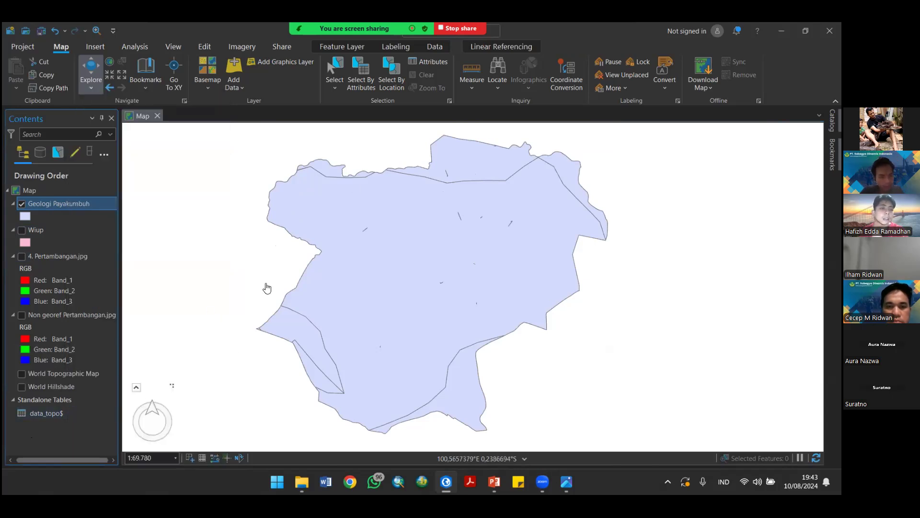
click(351, 46)
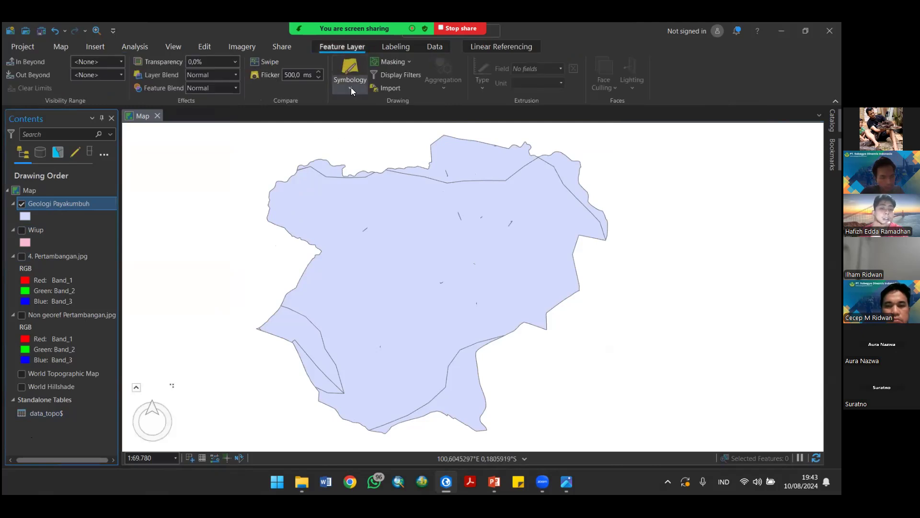
click(350, 87)
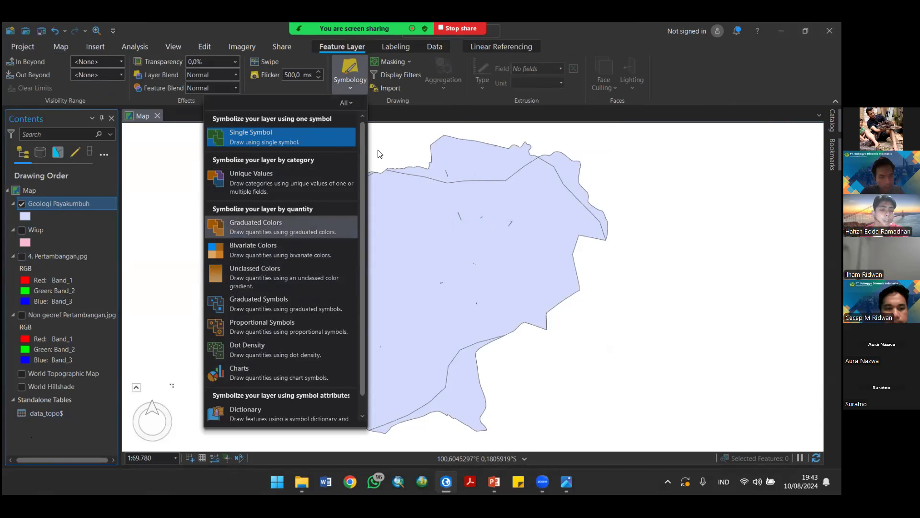
click(707, 73)
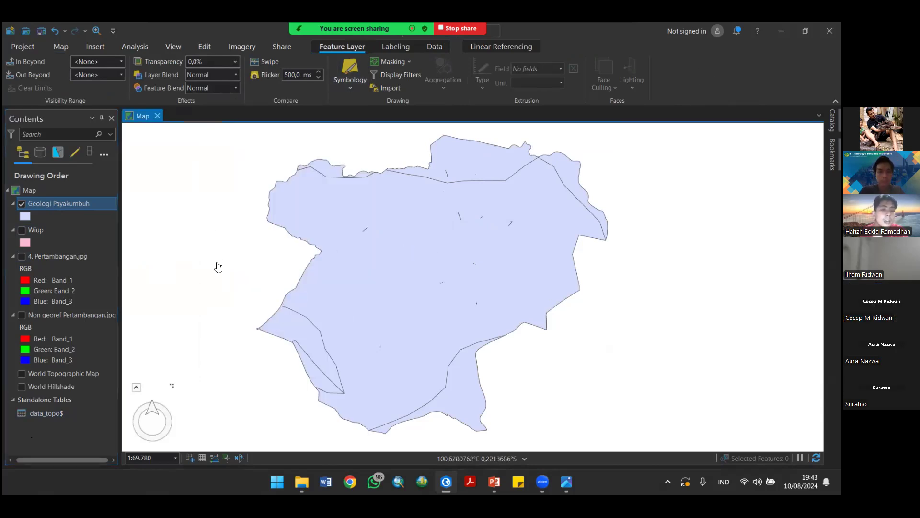
Step: Open the Geologi Payakumbuh layer's symbology settings and set its primary symbology to Unique Values
right_click(81, 202)
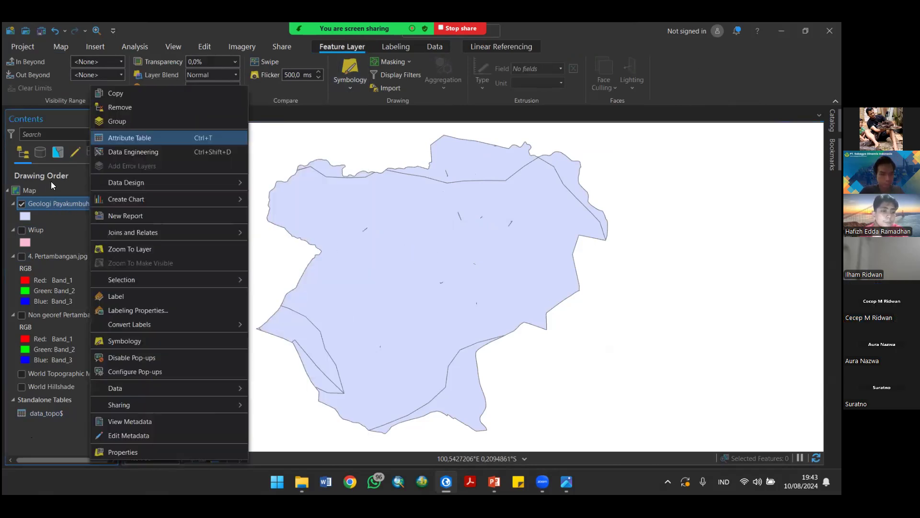
click(141, 342)
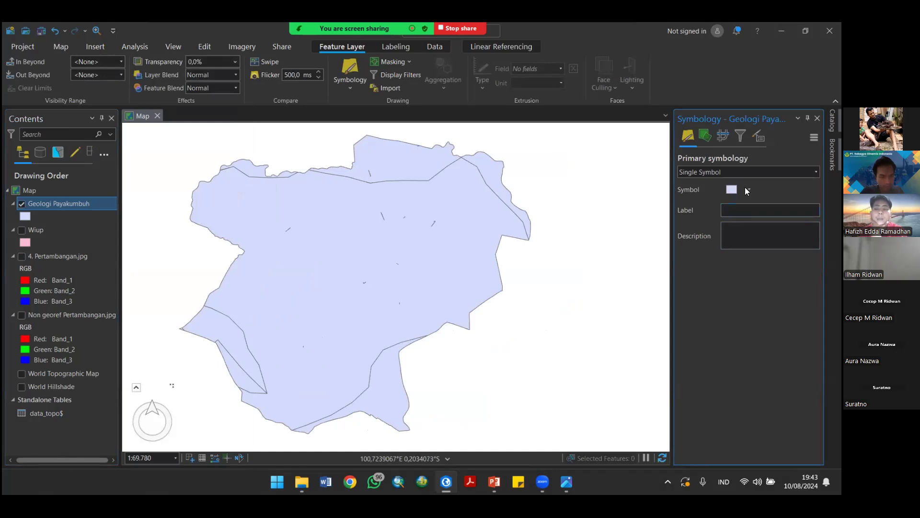
drag(333, 237, 384, 230)
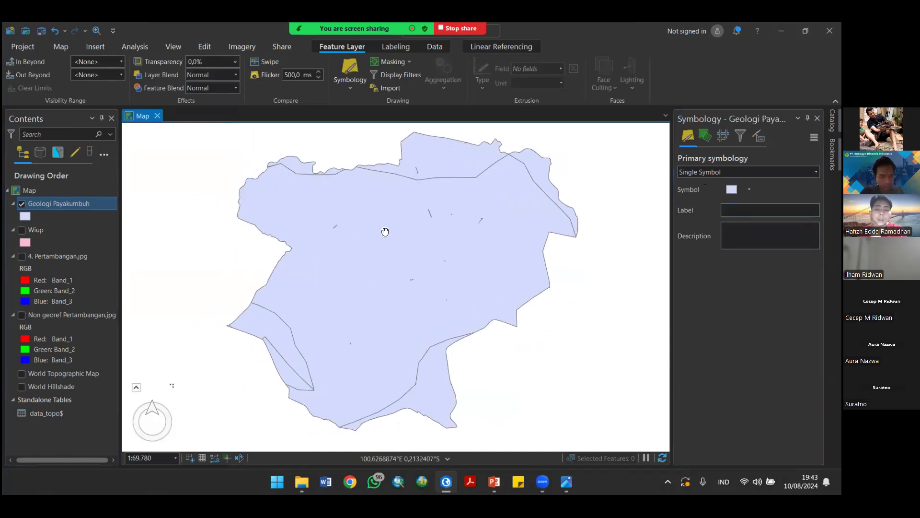
click(817, 172)
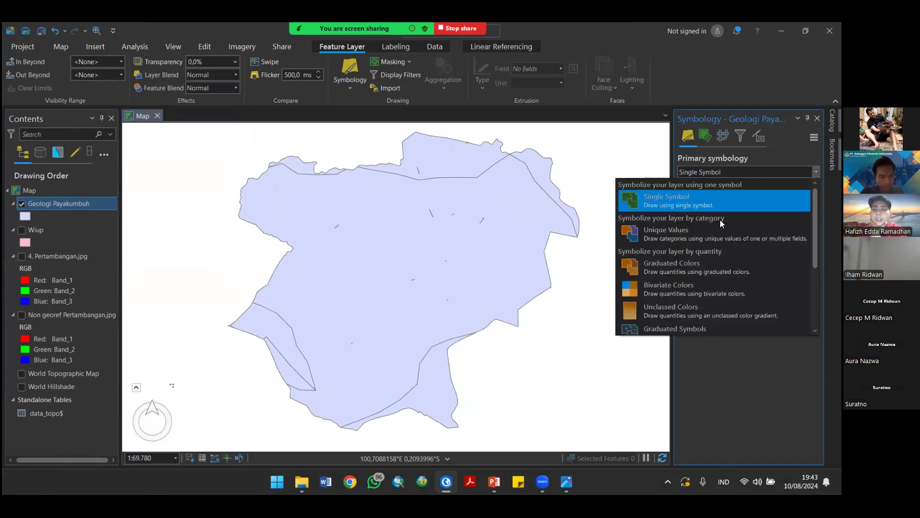
click(720, 232)
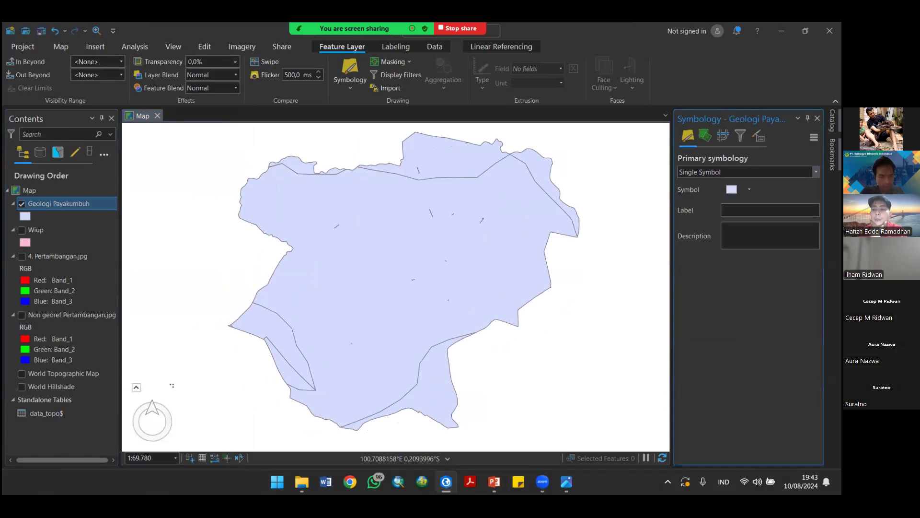
click(715, 172)
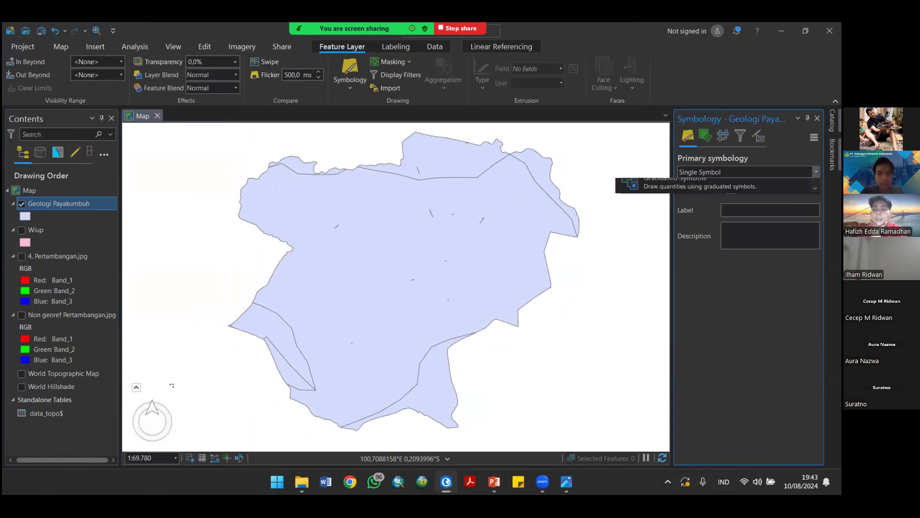
click(698, 224)
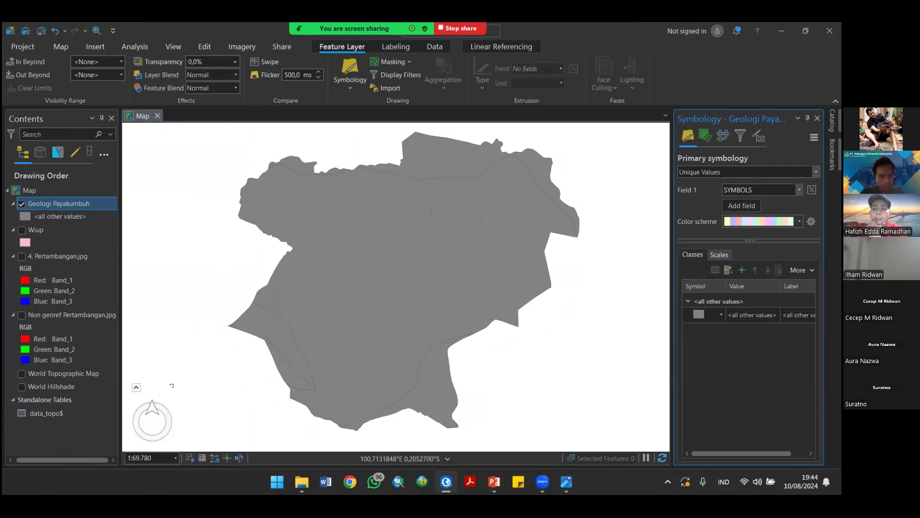
Step: Symbolize the geology polygons by the FORMATION field
click(800, 190)
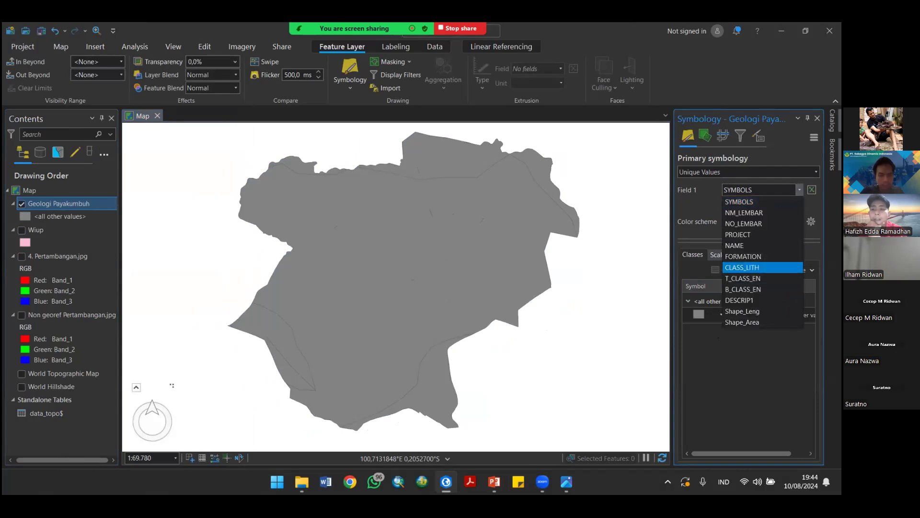
click(747, 255)
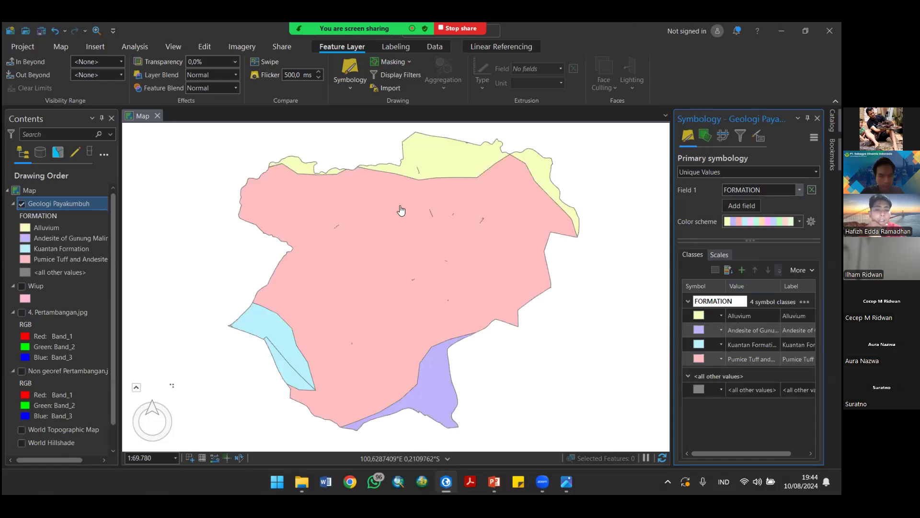
mouse_move(366, 254)
mouse_down()
mouse_move(358, 247)
mouse_move(365, 244)
mouse_move(352, 246)
mouse_move(415, 249)
mouse_move(374, 243)
mouse_move(386, 234)
mouse_move(376, 241)
mouse_up()
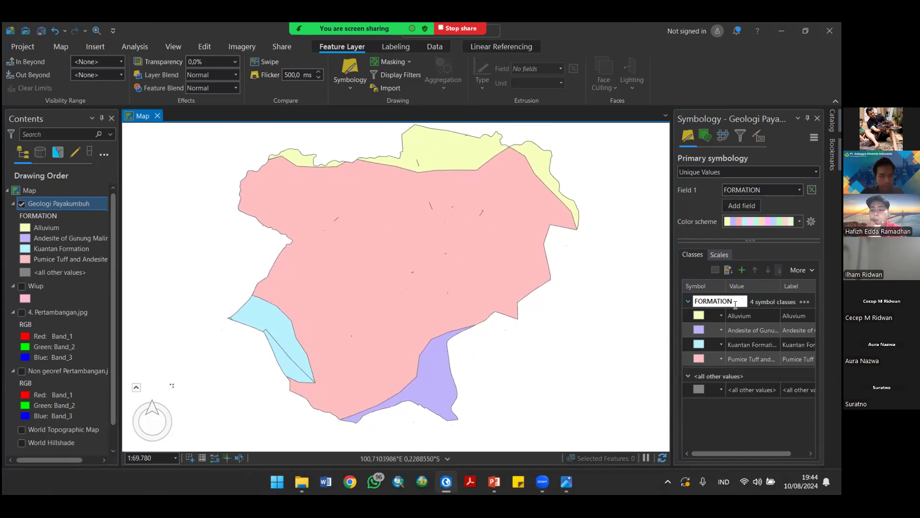
Step: Inspect the Alluvium symbol's fill color, outline color and outline width properties, then close the symbology settings unchanged
click(699, 314)
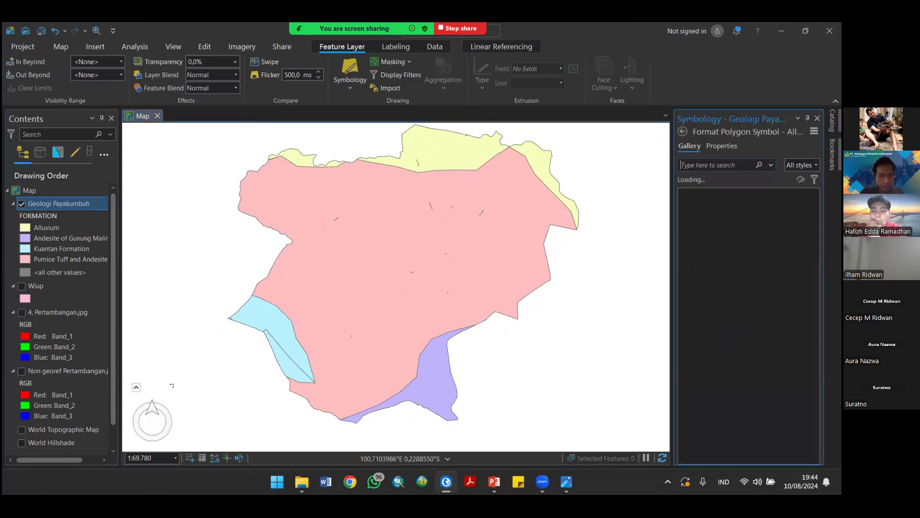
click(720, 148)
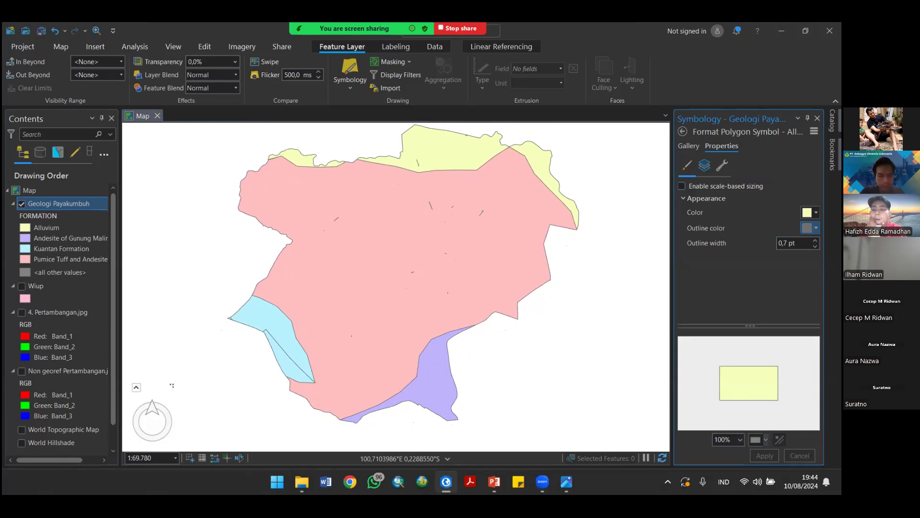
click(683, 130)
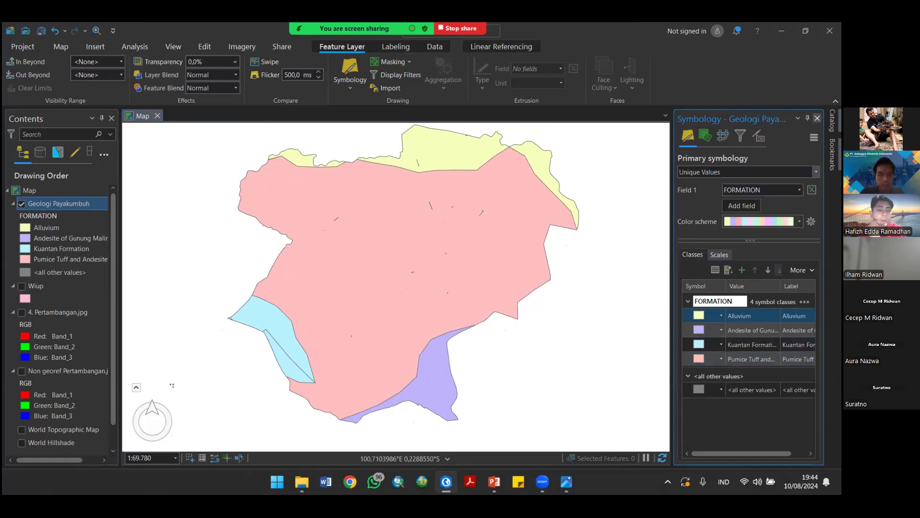
click(817, 118)
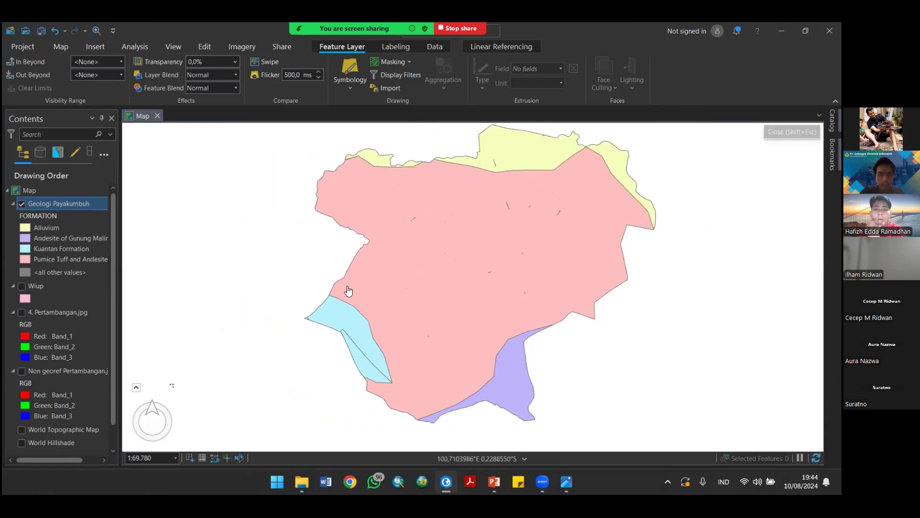
Step: Review the fill colors available for the Alluvium symbol without choosing a new one
right_click(22, 224)
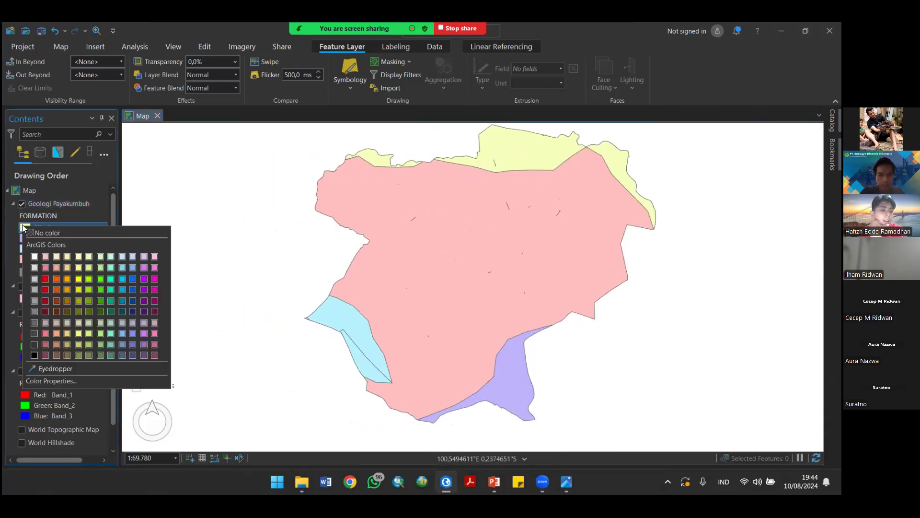
click(12, 235)
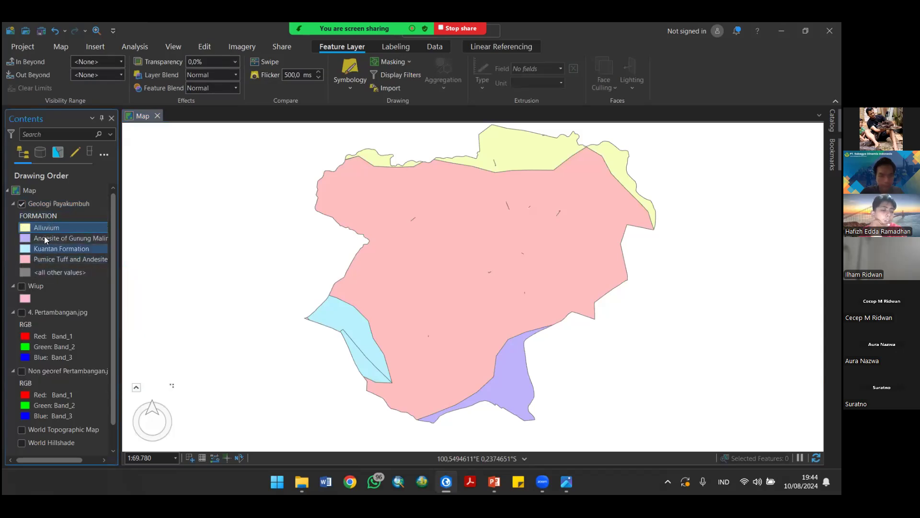
right_click(21, 224)
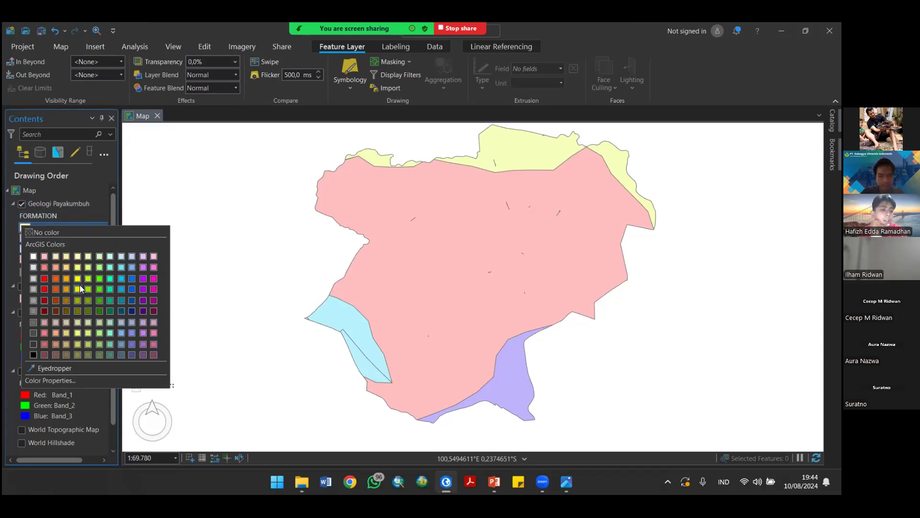
click(11, 247)
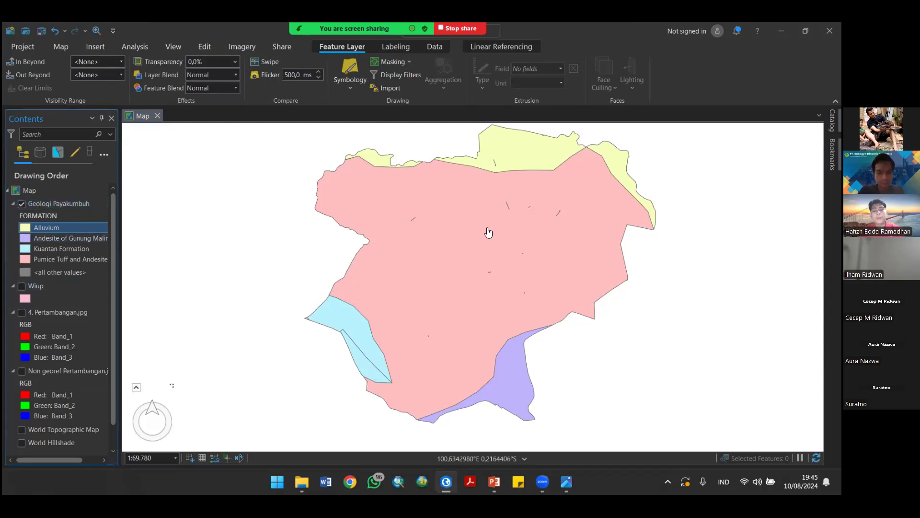
Step: Switch to the presentation to check the Prosesing Data Vektor slide and return to the map in ArcGIS Pro
key(alt+Tab)
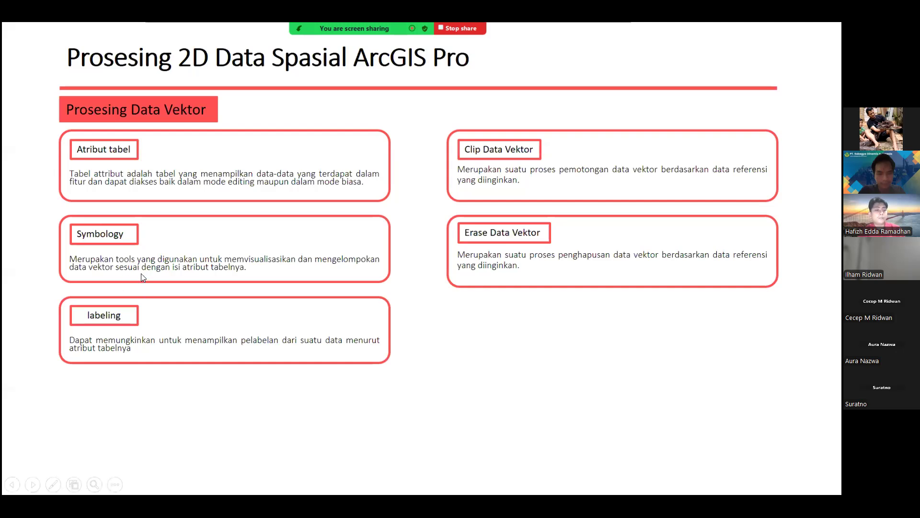
key(alt+Tab)
key(alt+Tab)
key(alt+Tab)
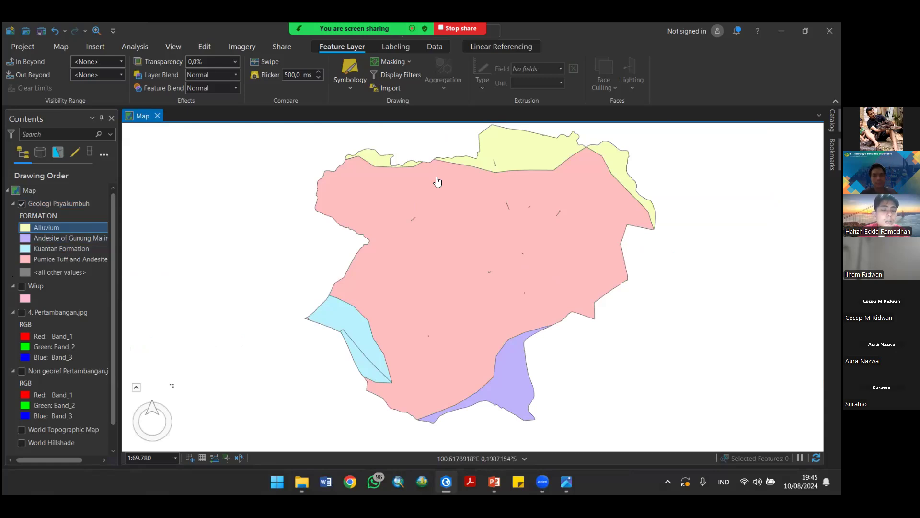
Step: Label the Geologi Payakumbuh polygons with the values of the SYMBOLS field
click(51, 205)
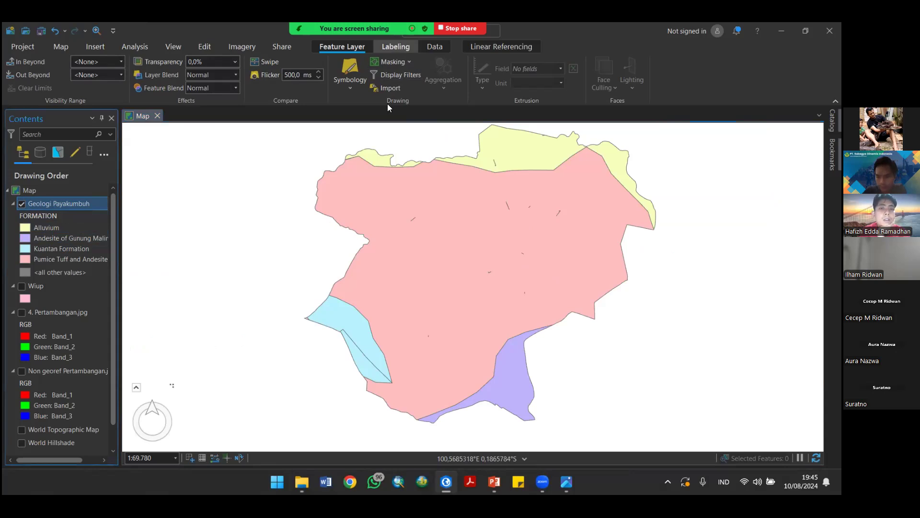
click(396, 46)
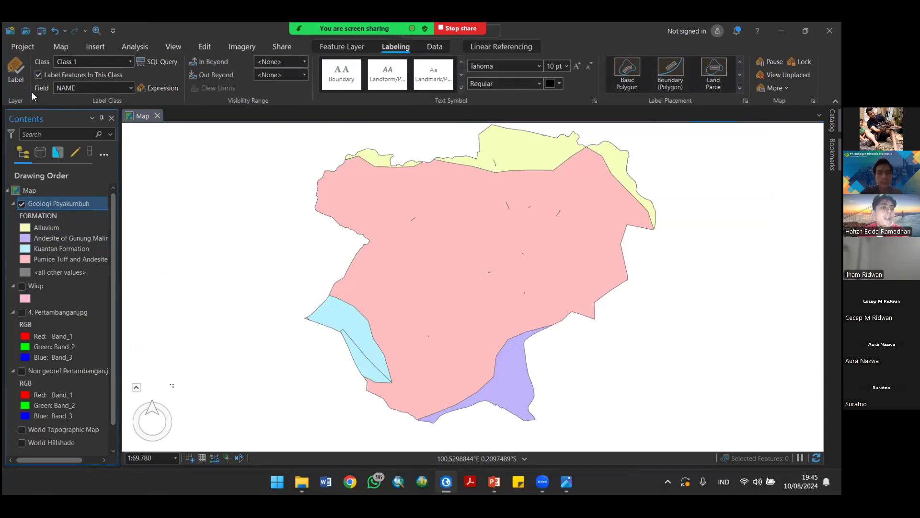
click(130, 88)
click(130, 90)
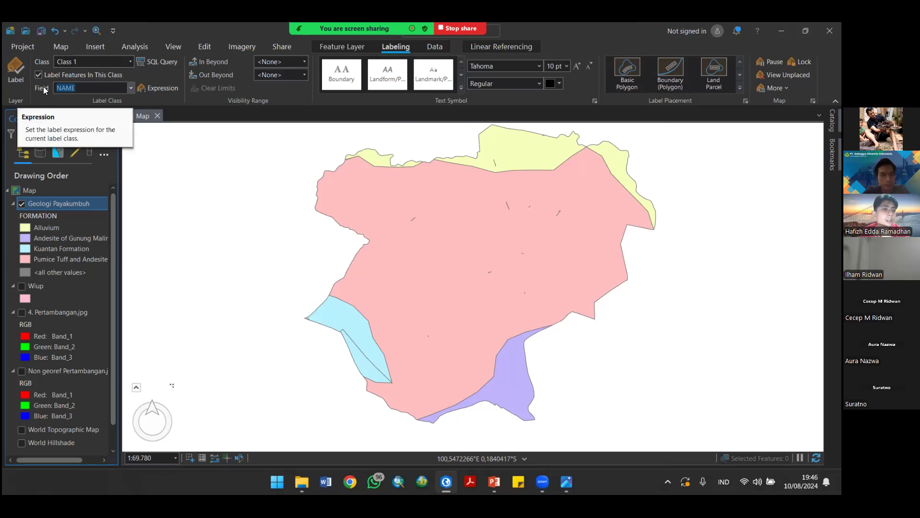
click(131, 87)
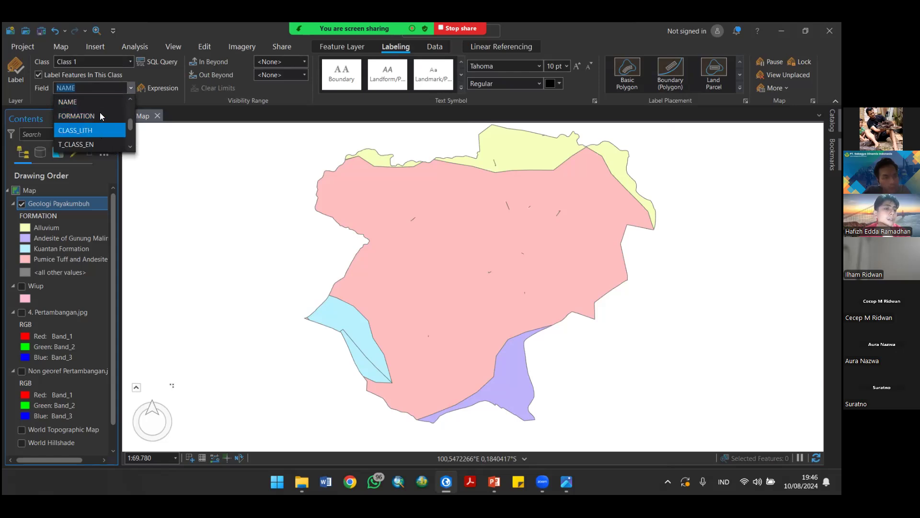
scroll(105, 119, up, 2)
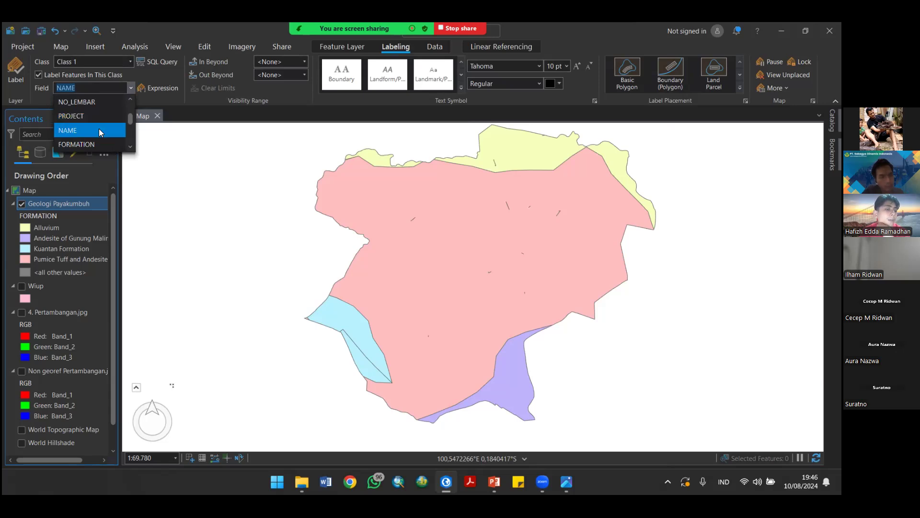
scroll(97, 134, up, 3)
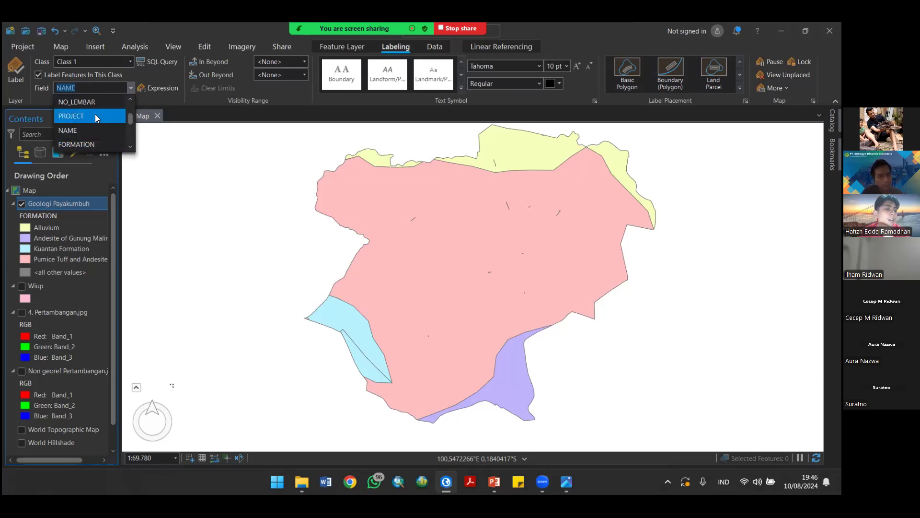
click(95, 115)
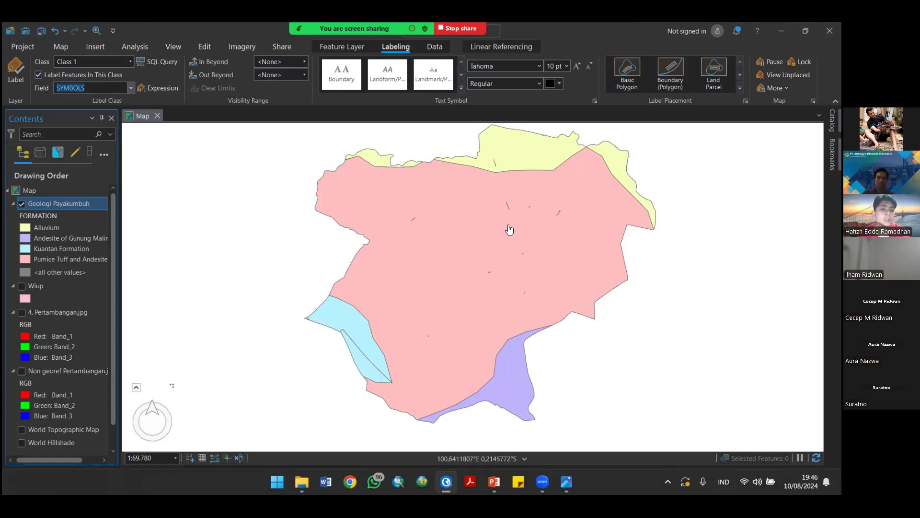
click(15, 69)
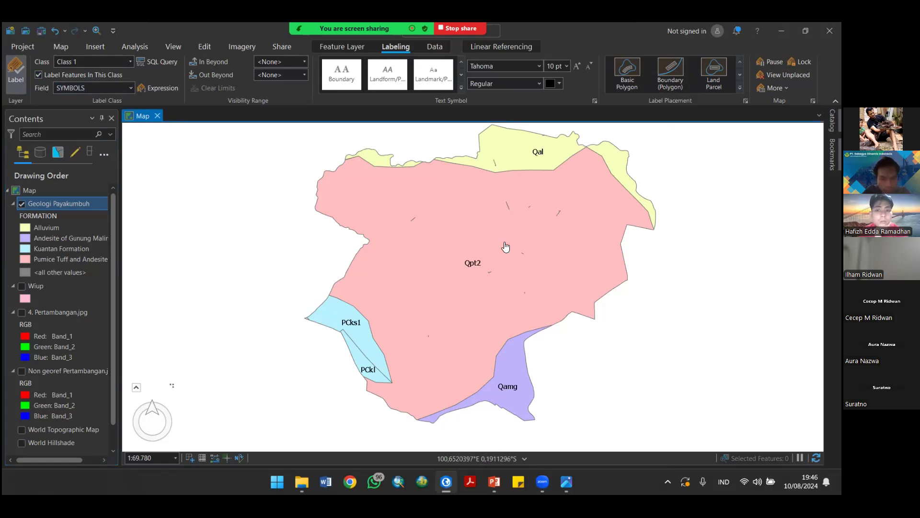
Step: Review the label font, style, color, size and polygon placement options without changing any of them
drag(496, 258, 468, 254)
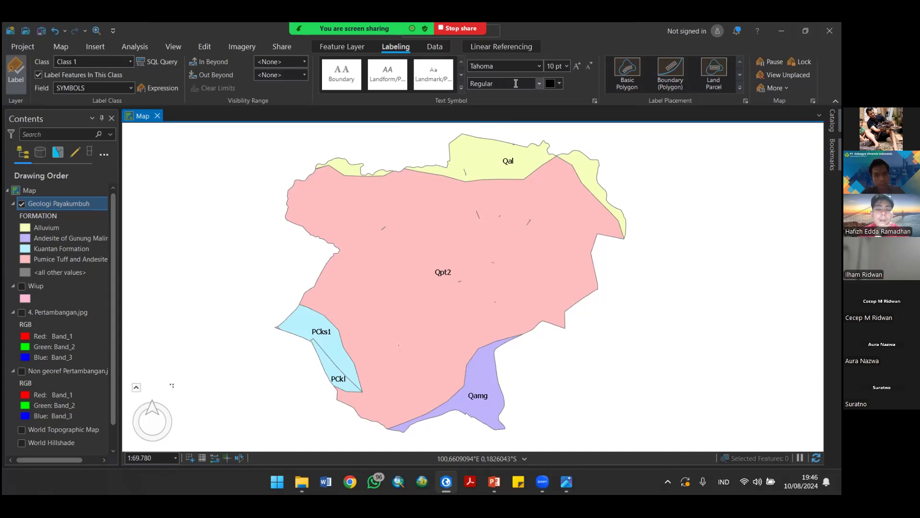
click(540, 66)
click(540, 65)
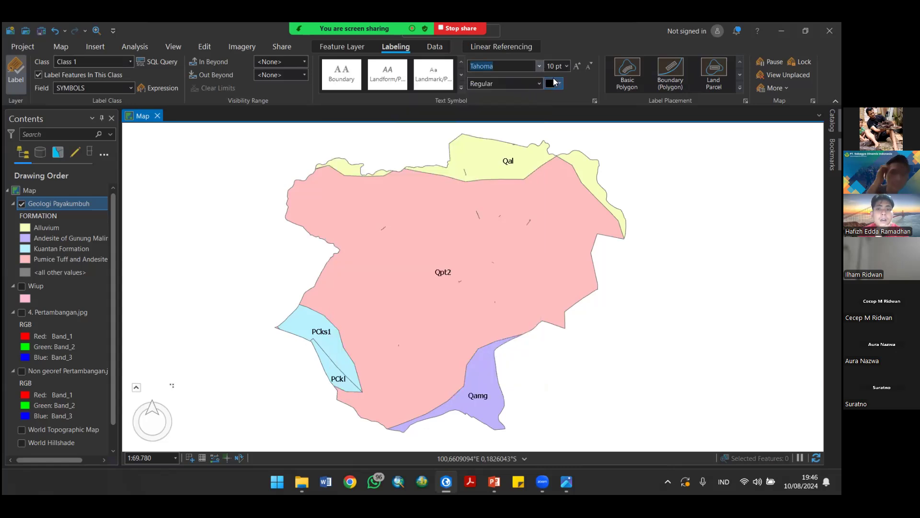
click(539, 83)
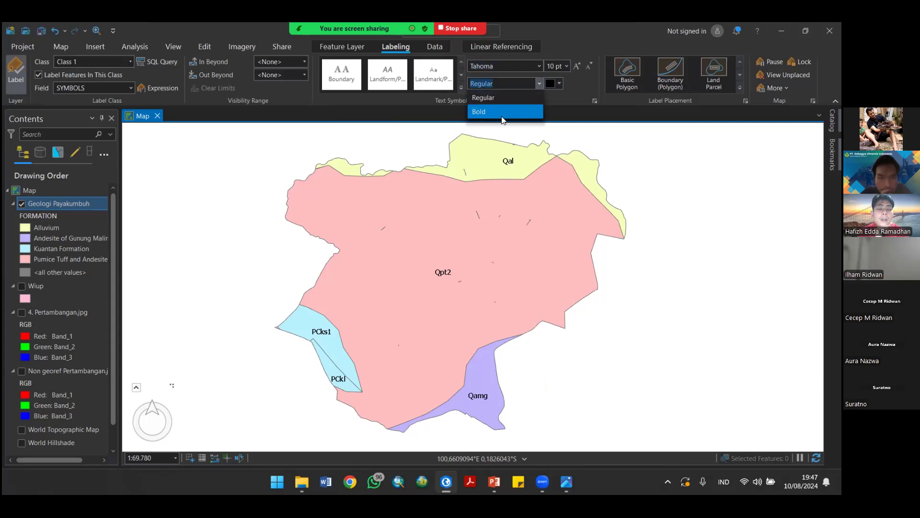
click(581, 84)
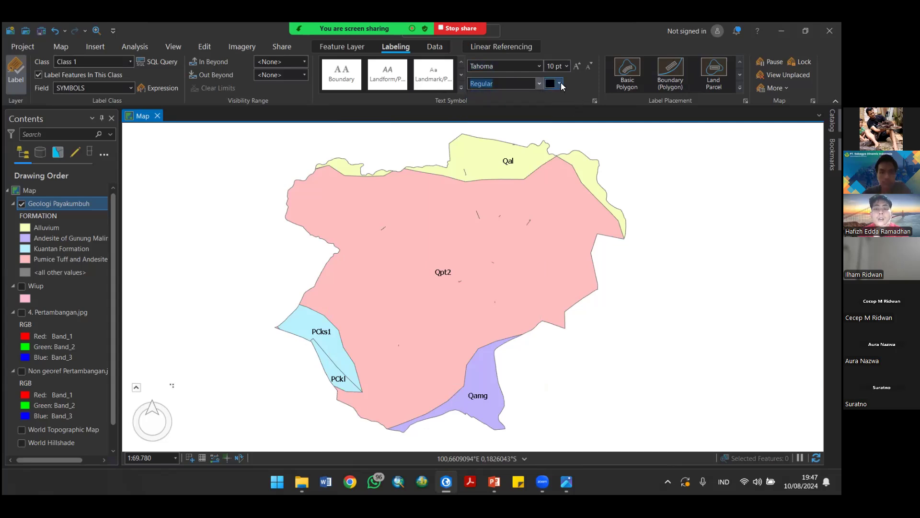
click(560, 83)
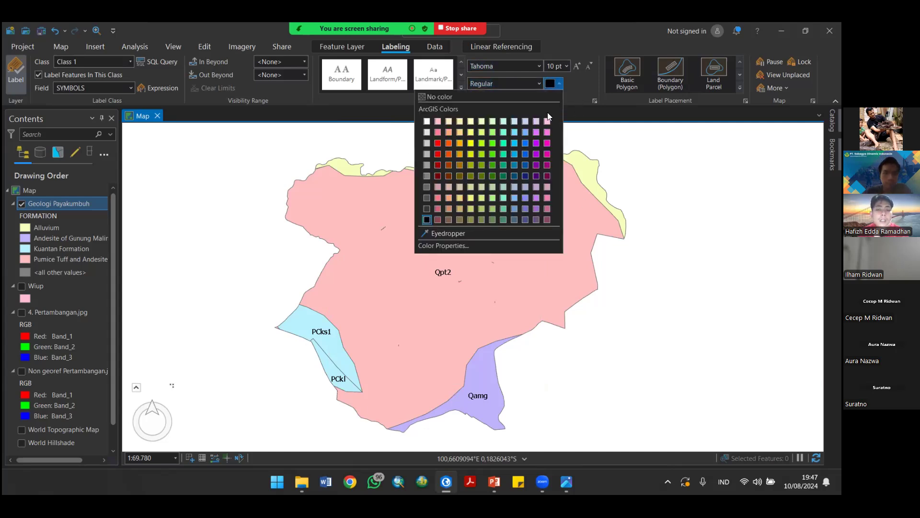
click(575, 85)
click(566, 66)
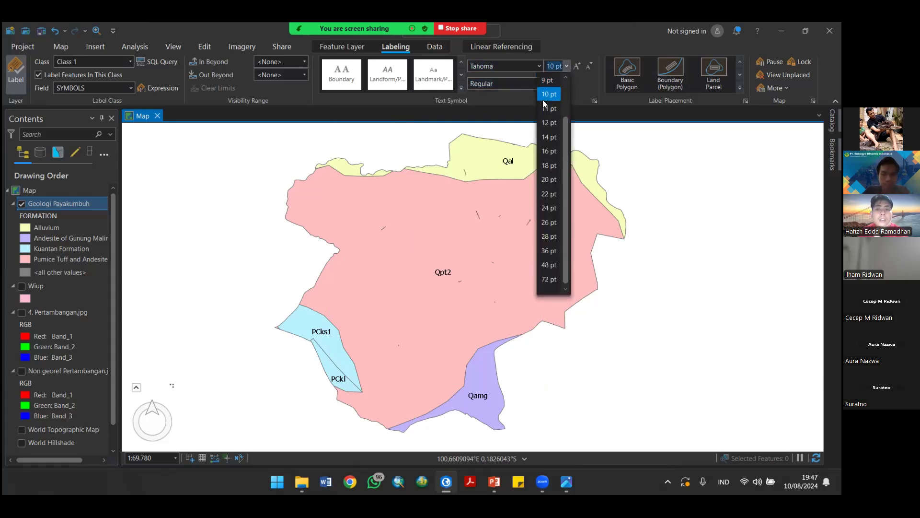
click(582, 83)
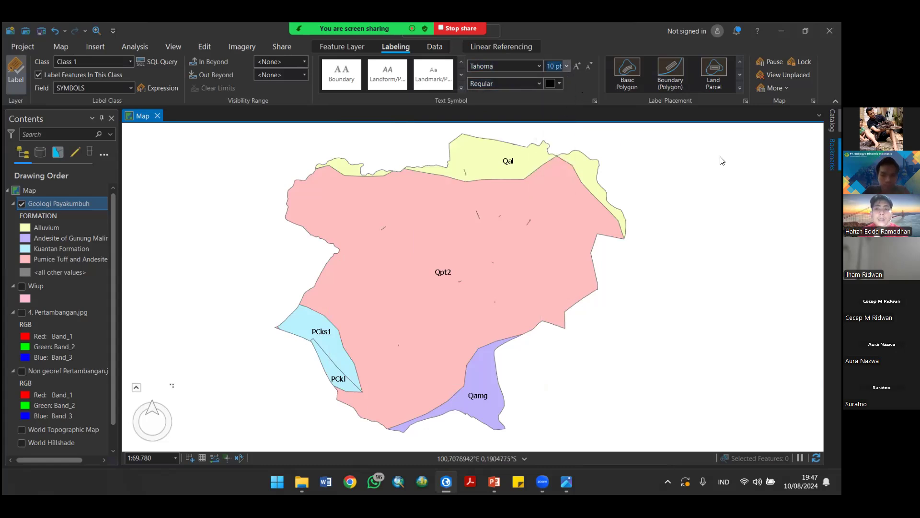
click(739, 89)
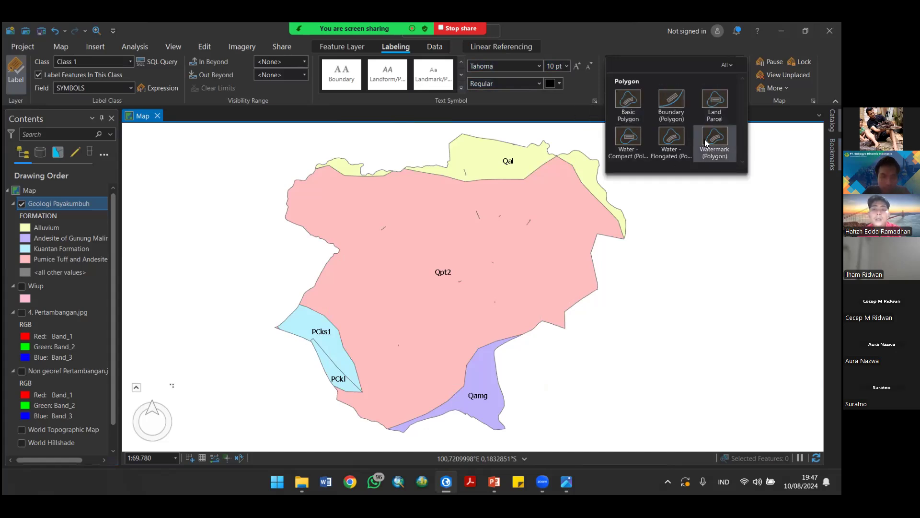
click(583, 78)
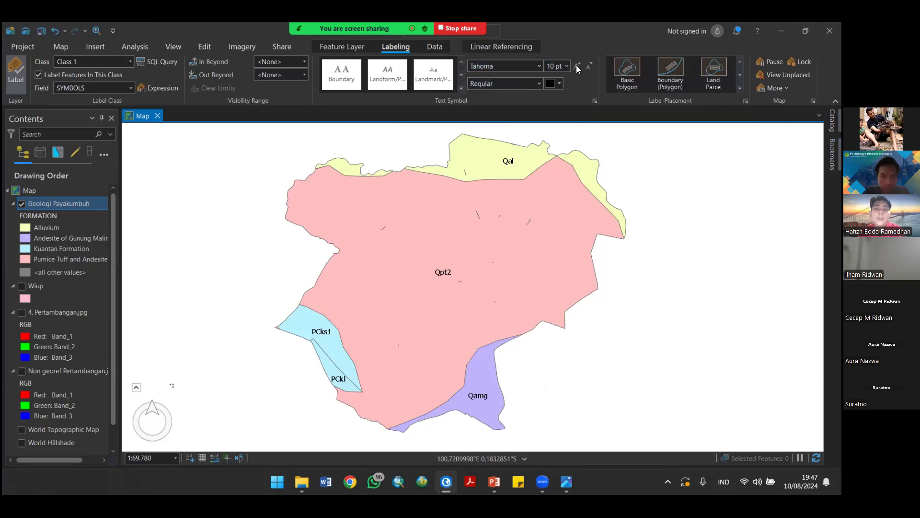
Step: Open the labeling properties of the Geologi Payakumbuh layer and place their window clear of the geology polygons
right_click(72, 202)
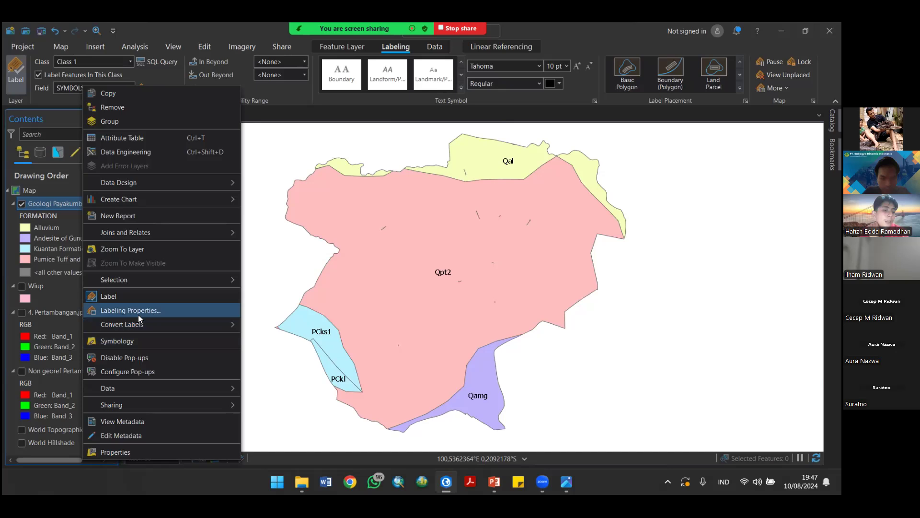
click(140, 311)
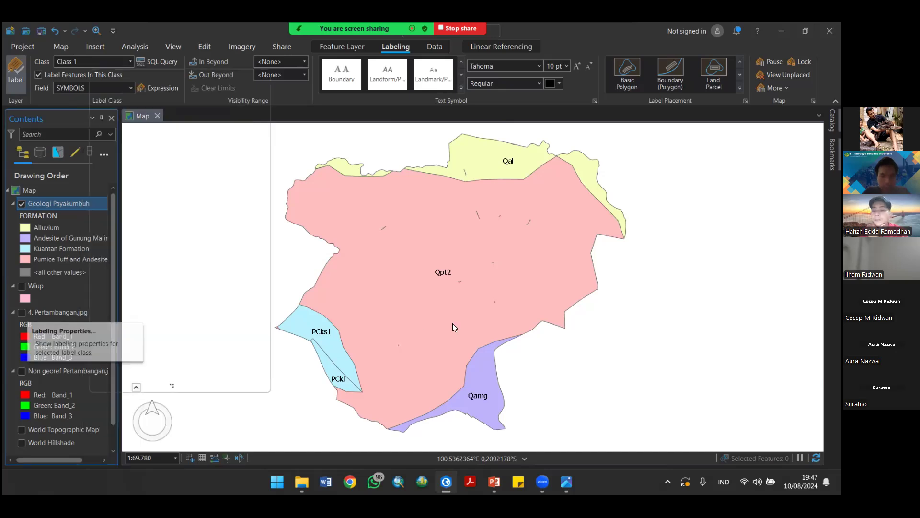
drag(216, 79, 757, 76)
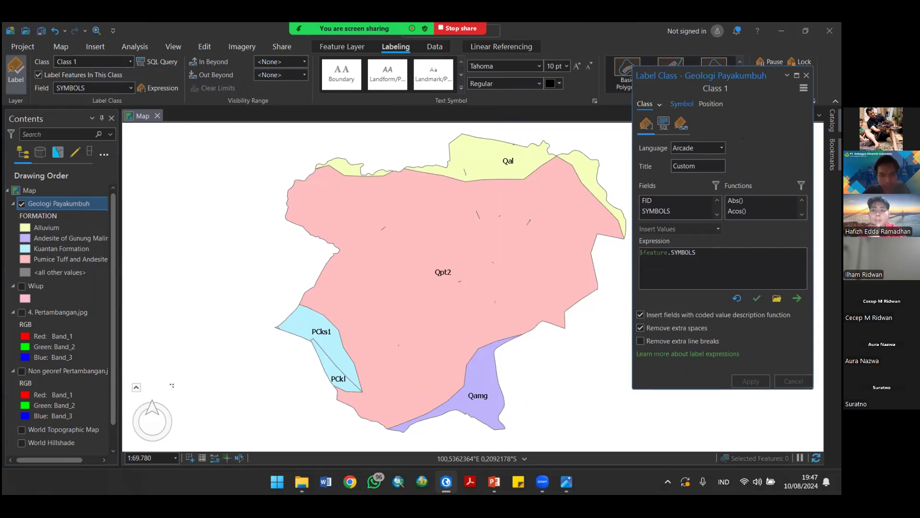
Step: Examine the appearance settings of the Class 1 label symbol
click(681, 104)
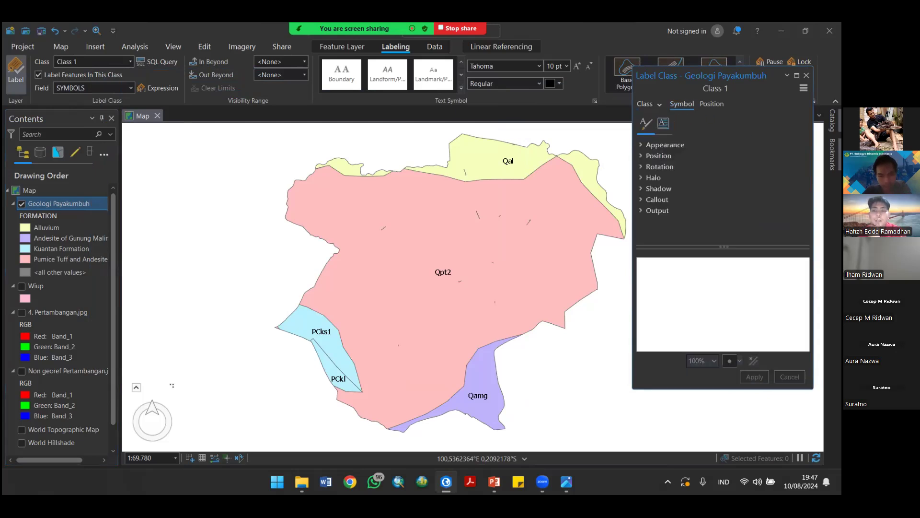
click(641, 145)
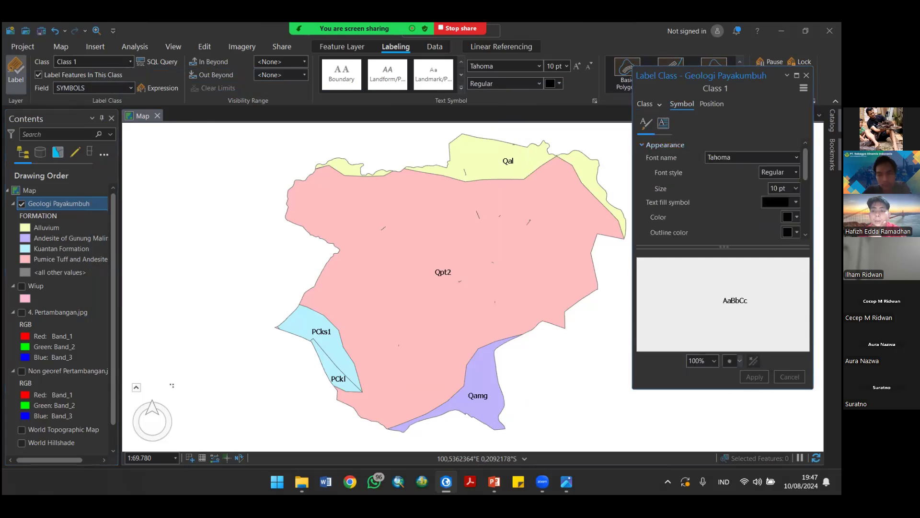
click(642, 144)
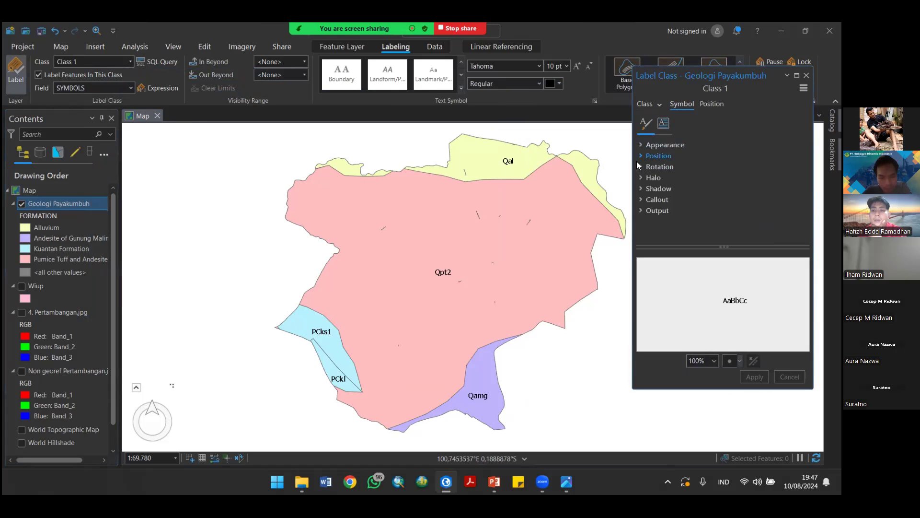
Step: Set the label placement of the geology polygons to Curved in polygon
click(710, 104)
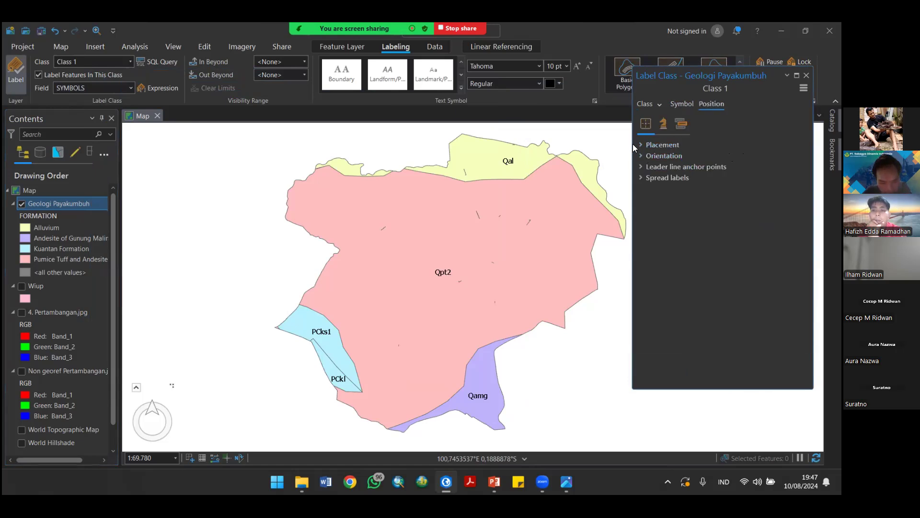
click(662, 145)
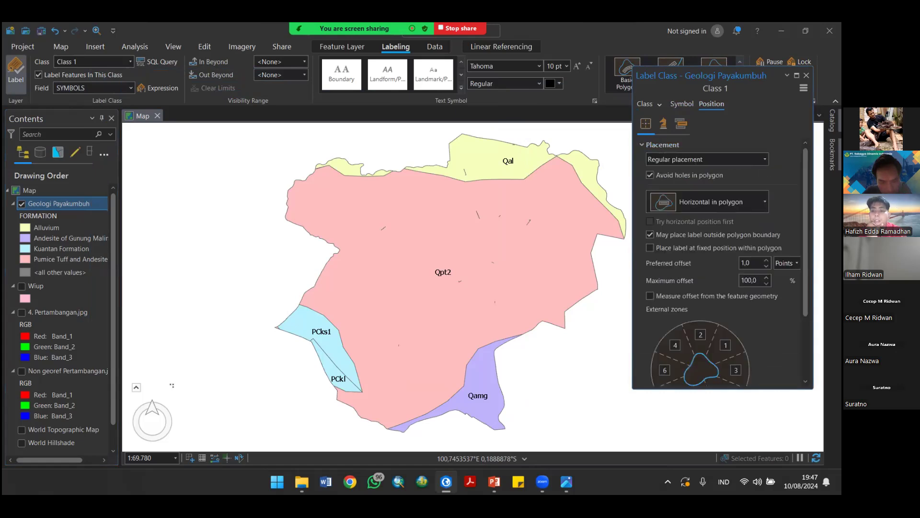
scroll(757, 223, down, 3)
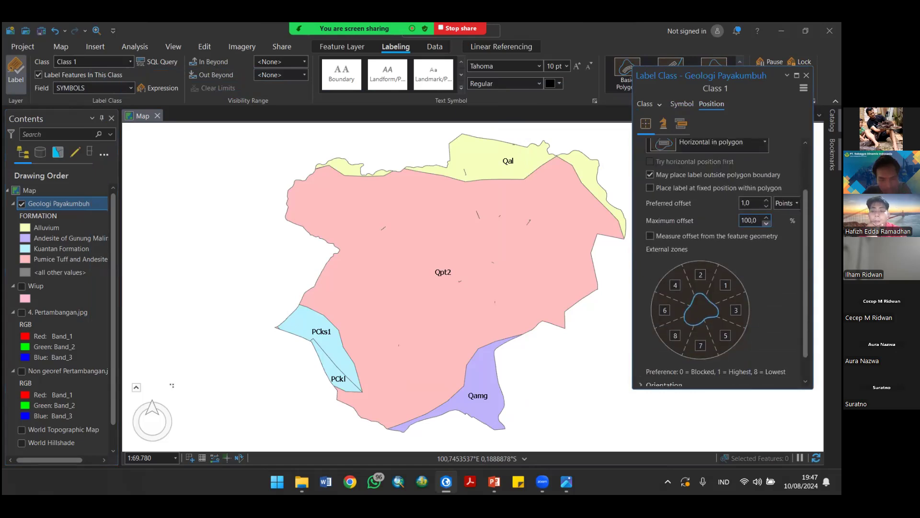
scroll(677, 201, up, 3)
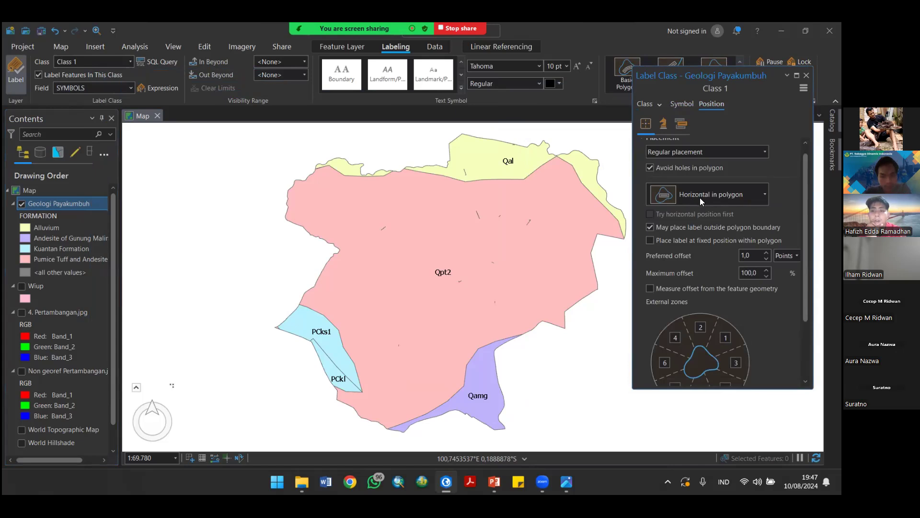
click(765, 194)
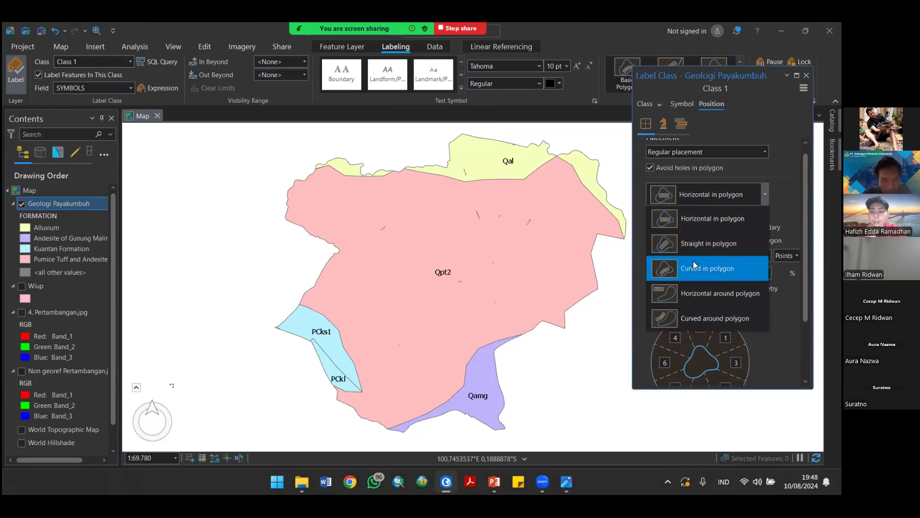
click(709, 270)
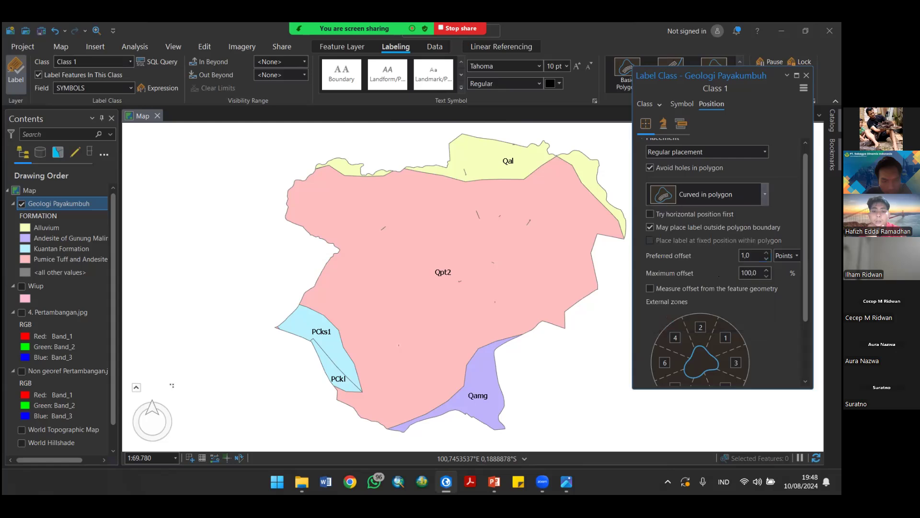
Step: Rebuild the Class 1 label expression as $feature.SYMBOLS from the field list, apply it and close the label class settings
scroll(719, 264, down, 3)
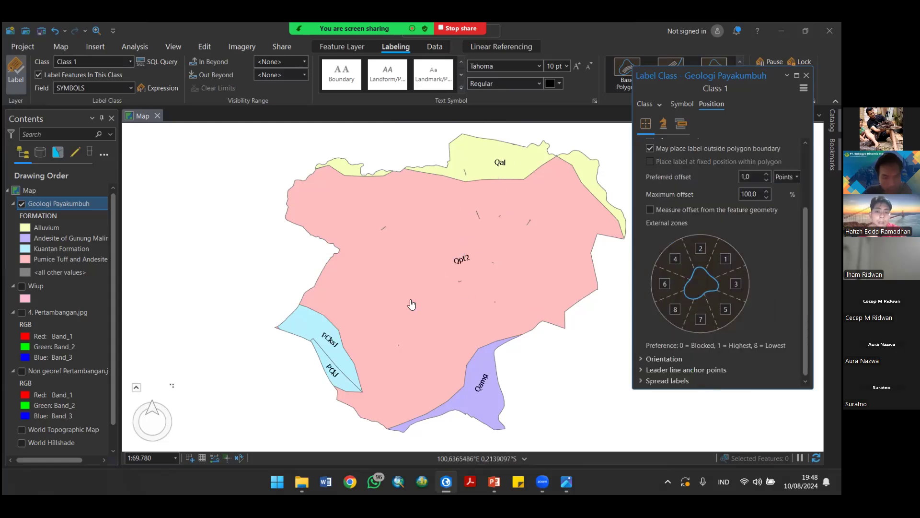
scroll(724, 263, up, 3)
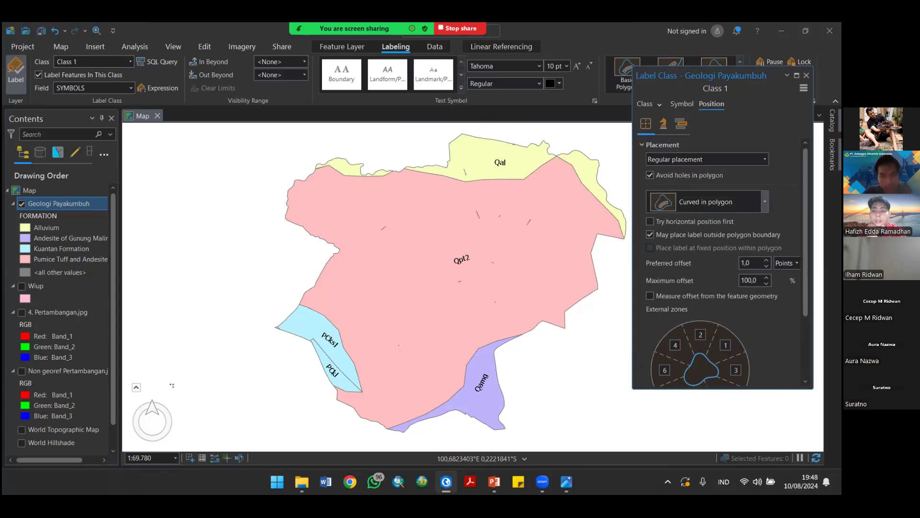
click(645, 104)
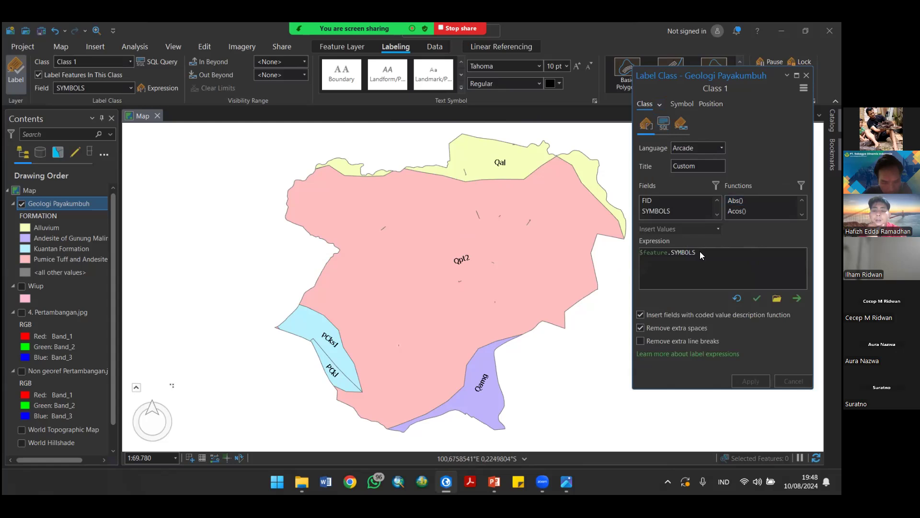
scroll(696, 207, down, 3)
scroll(696, 207, up, 3)
drag(718, 254, 638, 256)
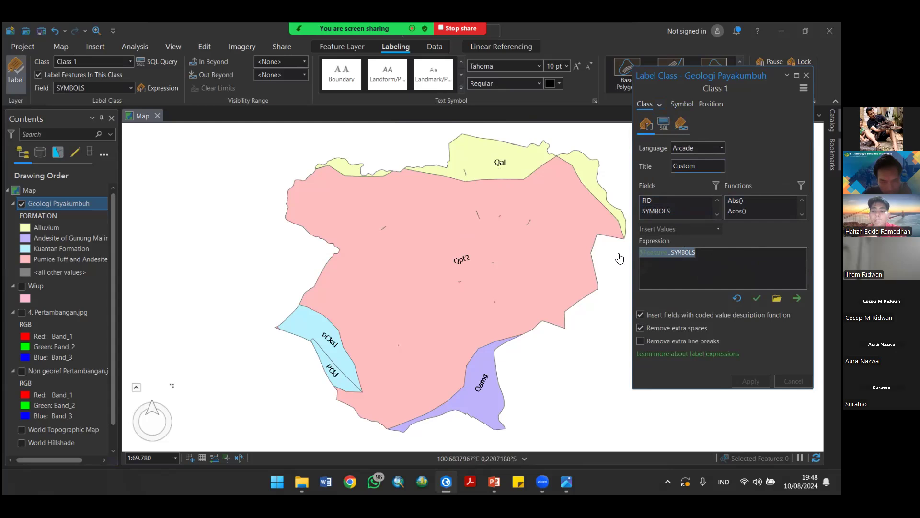
key(BackSpace)
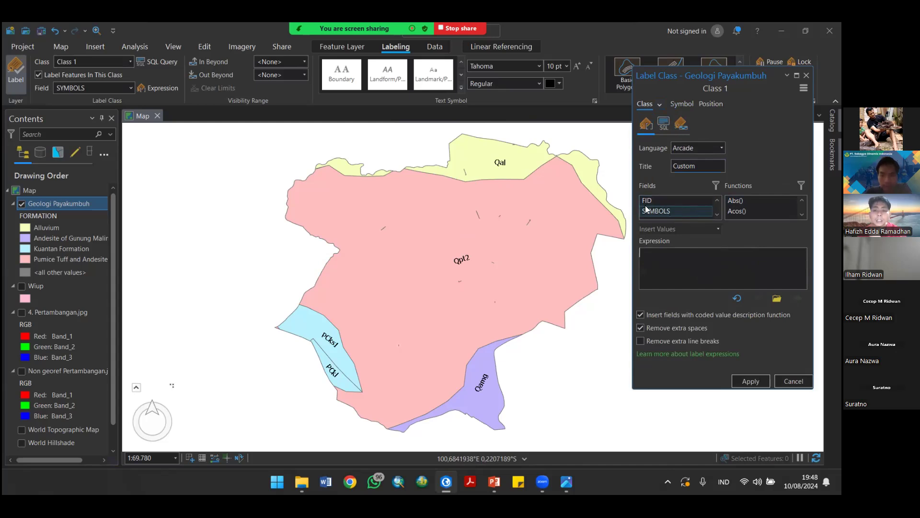
click(679, 211)
double_click(677, 209)
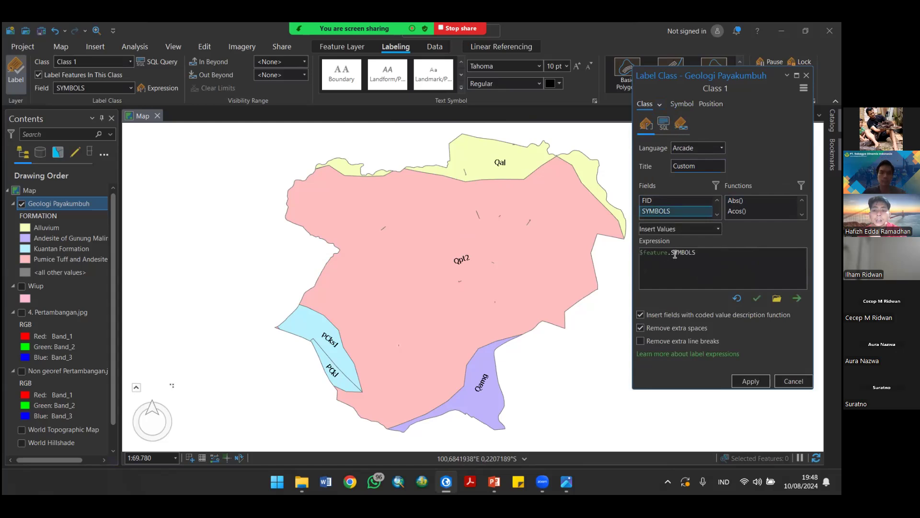
click(738, 379)
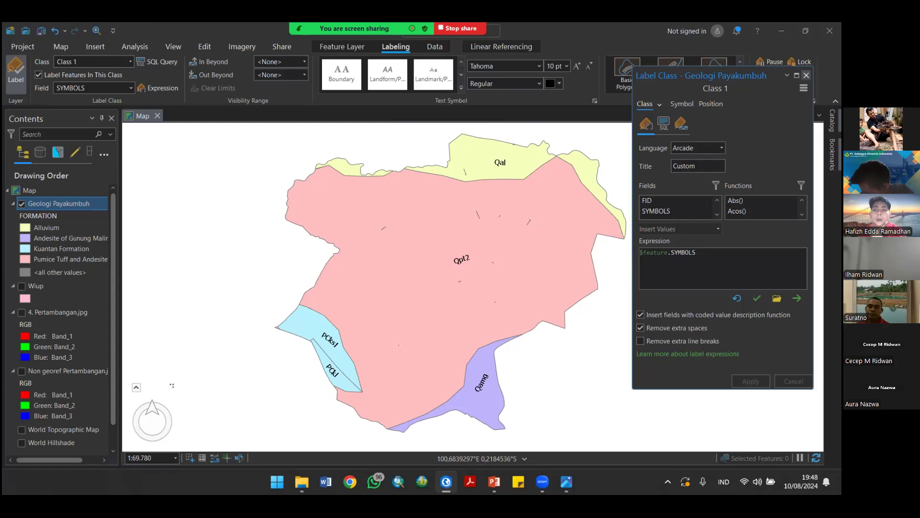
click(806, 75)
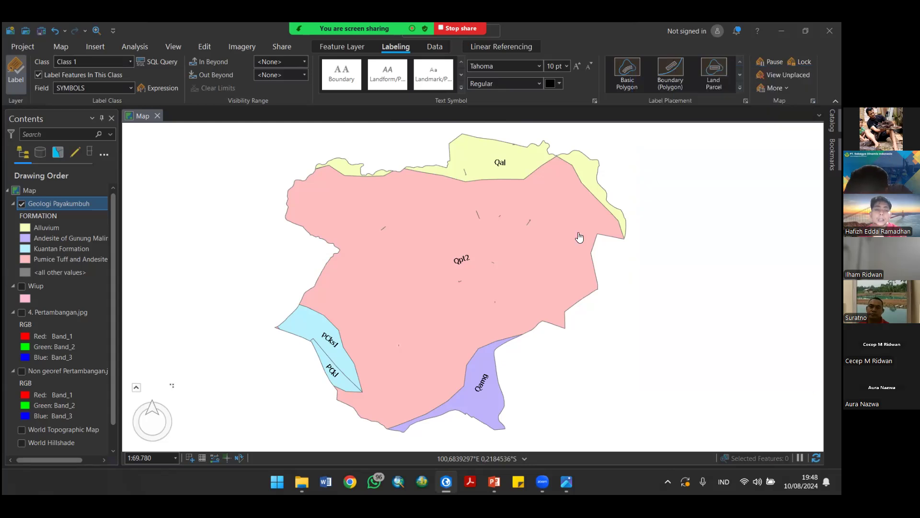
right_click(47, 203)
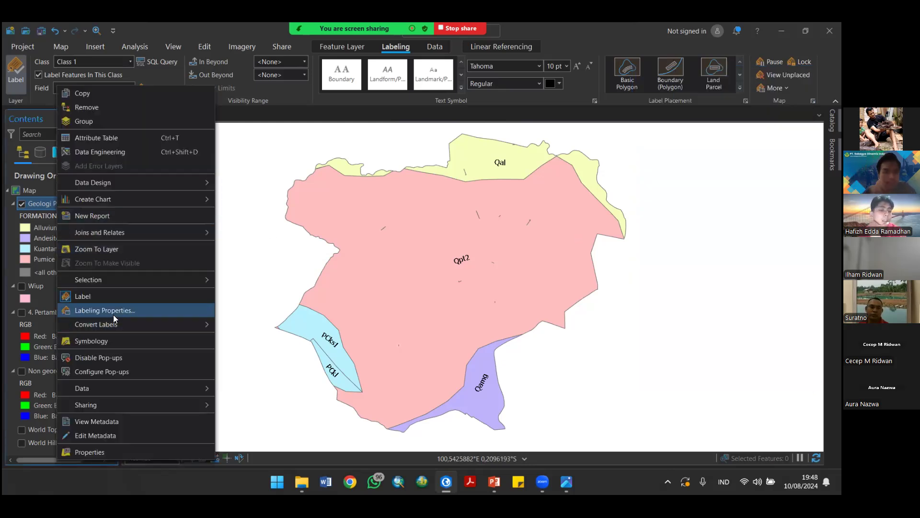
click(582, 89)
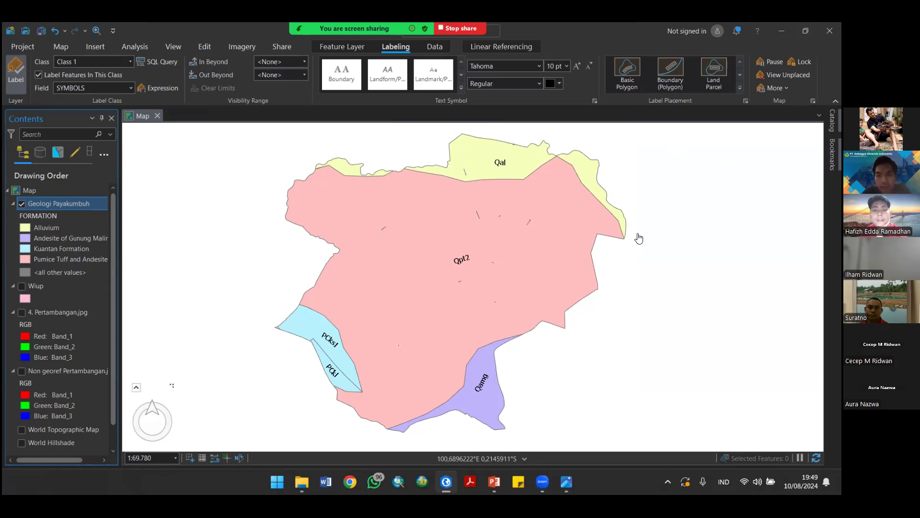
scroll(456, 261, down, 3)
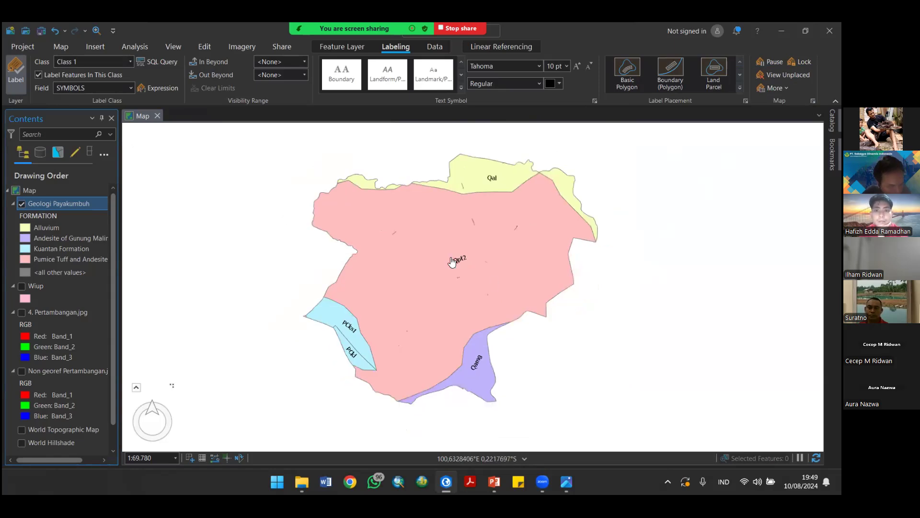
scroll(443, 259, up, 3)
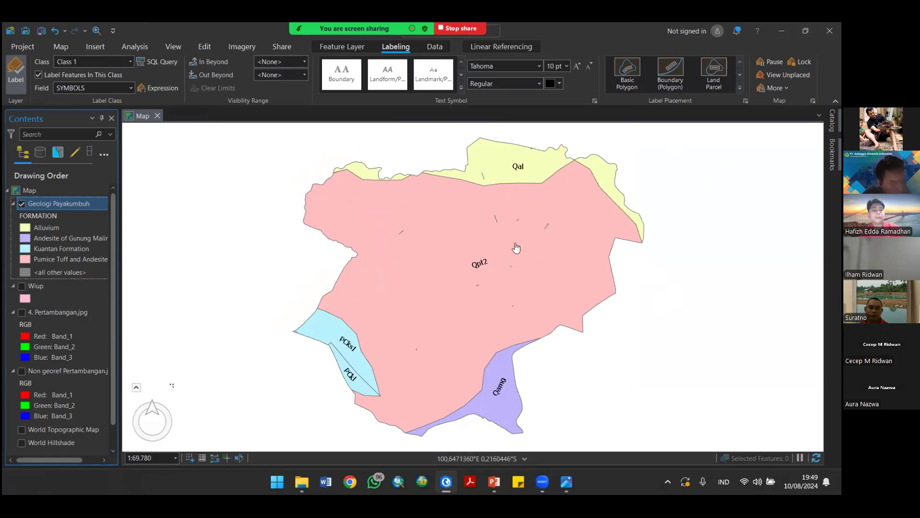
key(alt+Tab)
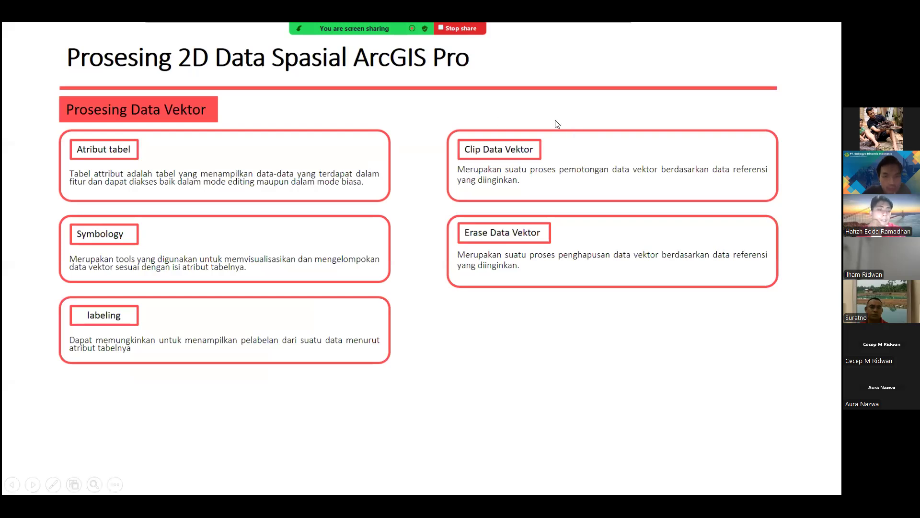
key(alt+Tab)
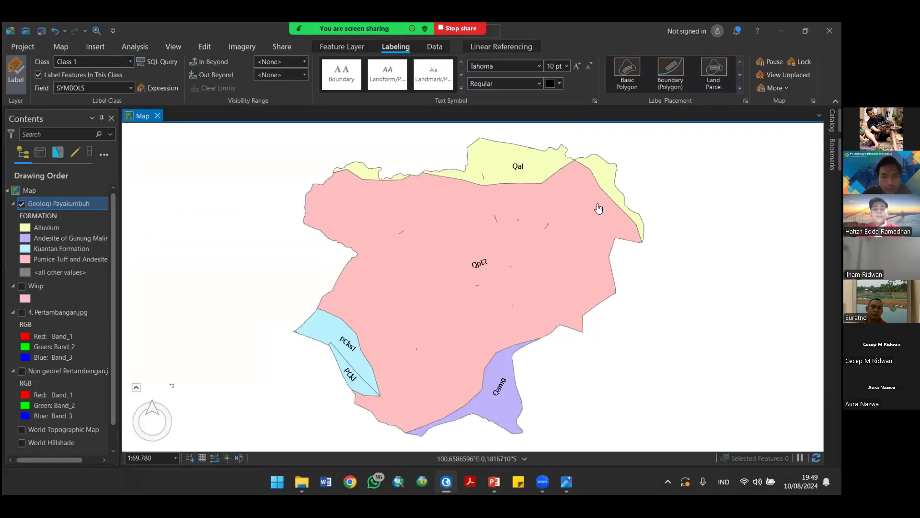
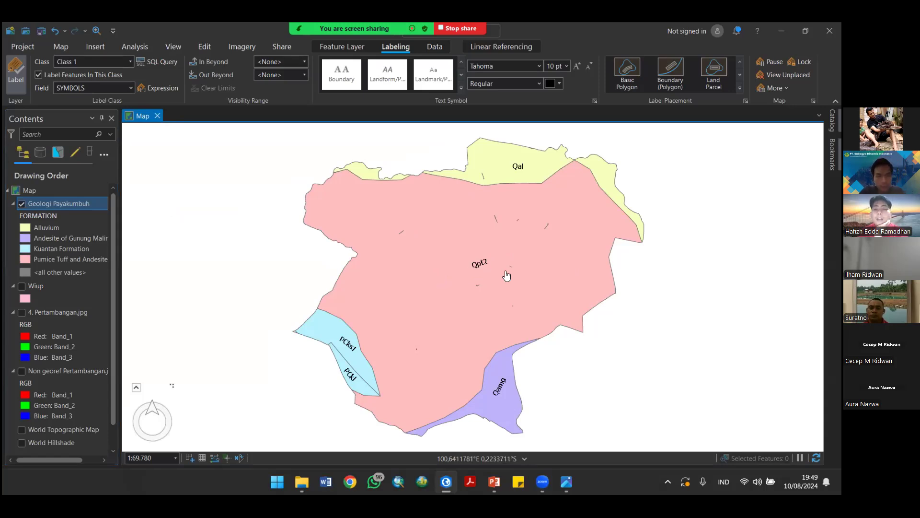
Step: Add the shapefile geologi sumatera barat tnp bntk lmbr.shp from the inner 5. Geology Sumatera Barat folder to the map
click(97, 228)
click(61, 47)
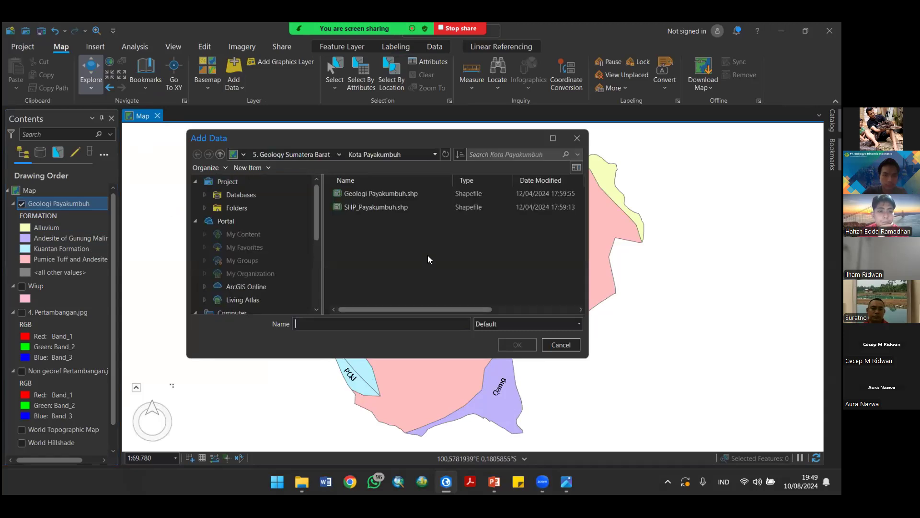
click(221, 154)
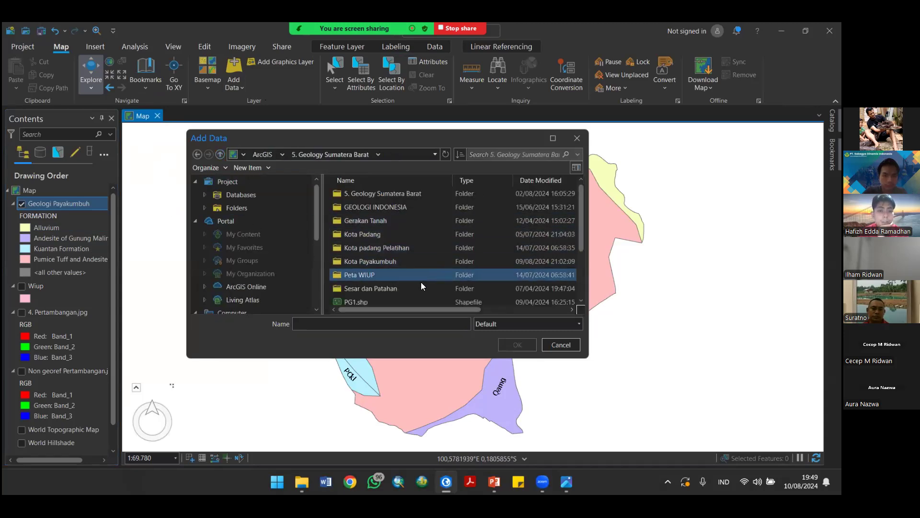
double_click(427, 196)
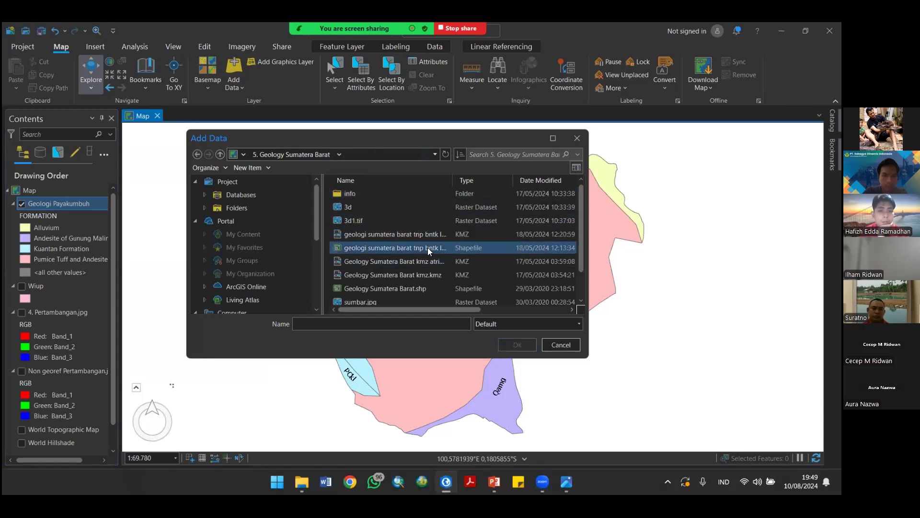
click(426, 246)
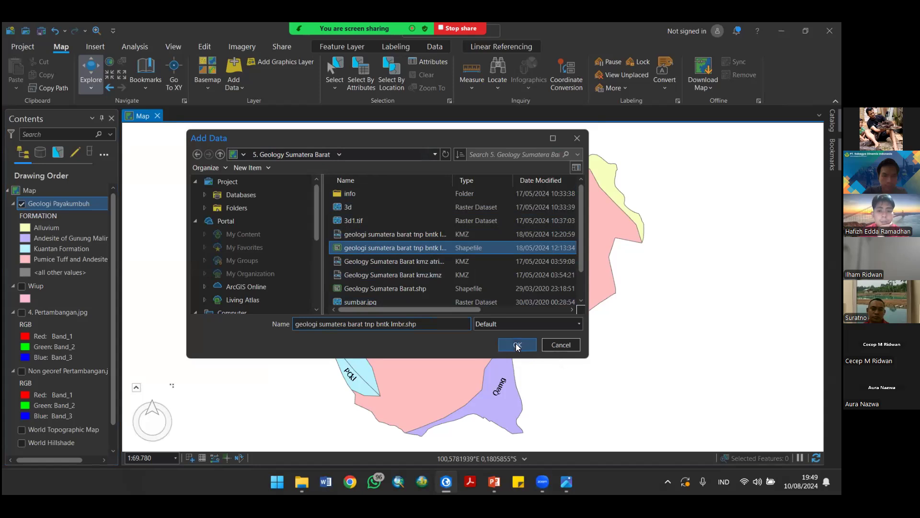
key(Return)
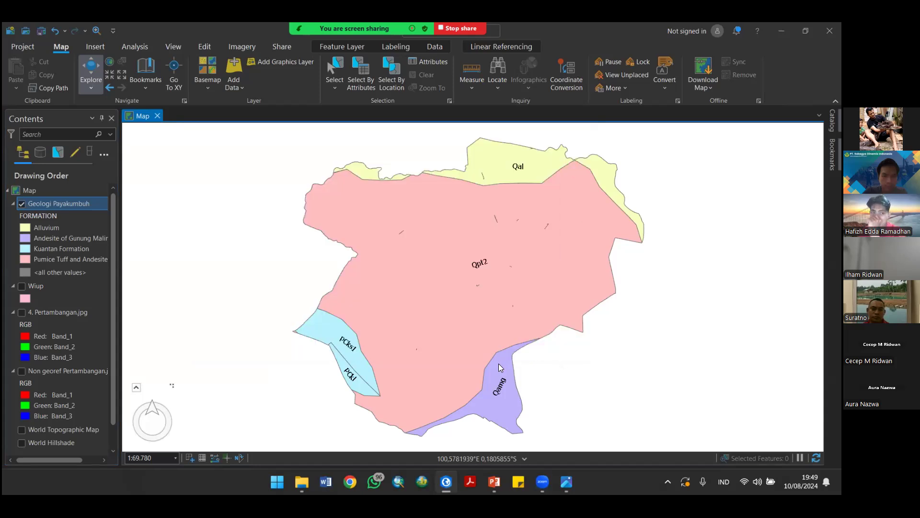
Step: Hide the Geologi Payakumbuh layer and inspect the geology polygons of the West Sumatra layer
click(21, 230)
scroll(468, 283, down, 3)
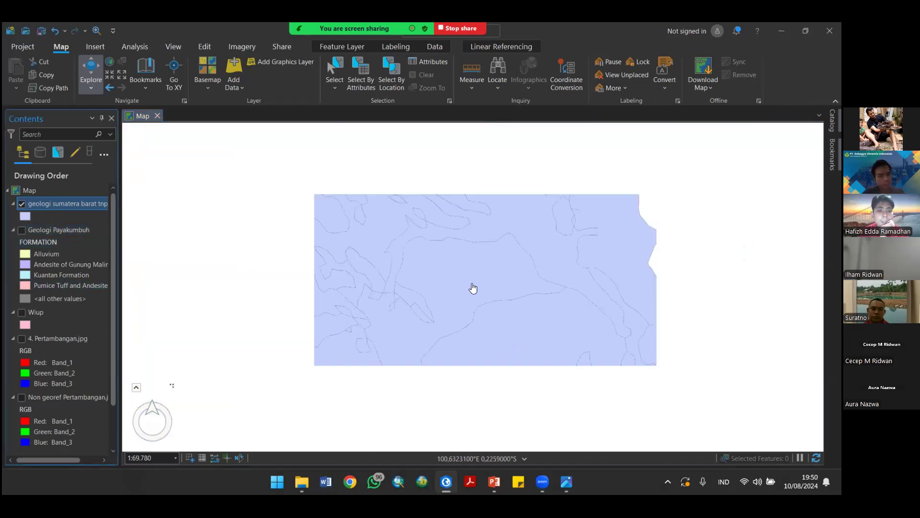
scroll(492, 301, up, 2)
scroll(493, 300, down, 2)
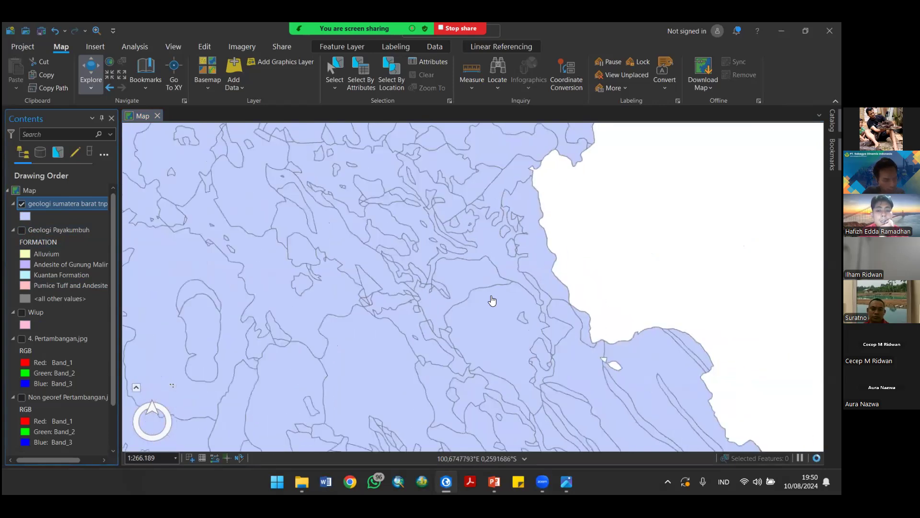
scroll(493, 300, up, 2)
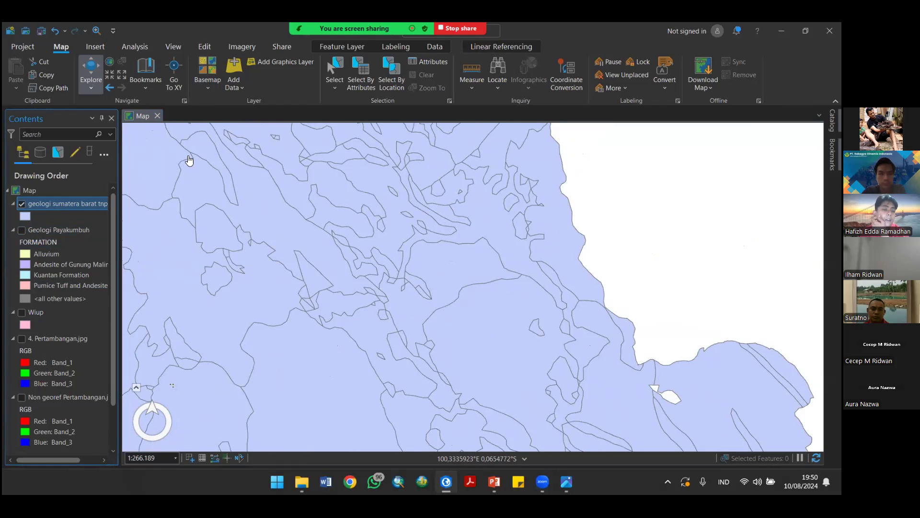
Step: Show the Geologi Payakumbuh layer above the geologi sumatera barat layer to compare their extents, and hide it again
click(21, 231)
mouse_move(44, 231)
mouse_down()
mouse_move(44, 192)
mouse_move(42, 227)
mouse_move(41, 196)
mouse_move(42, 206)
mouse_up()
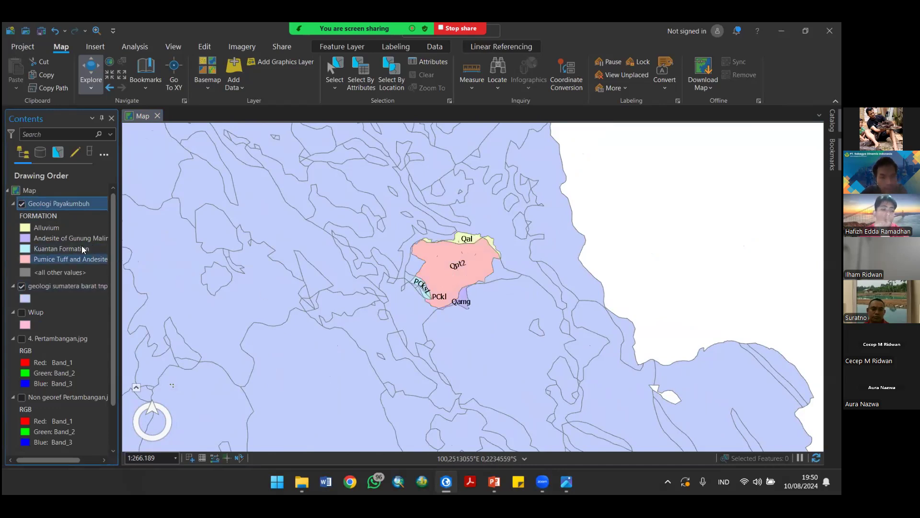
click(21, 203)
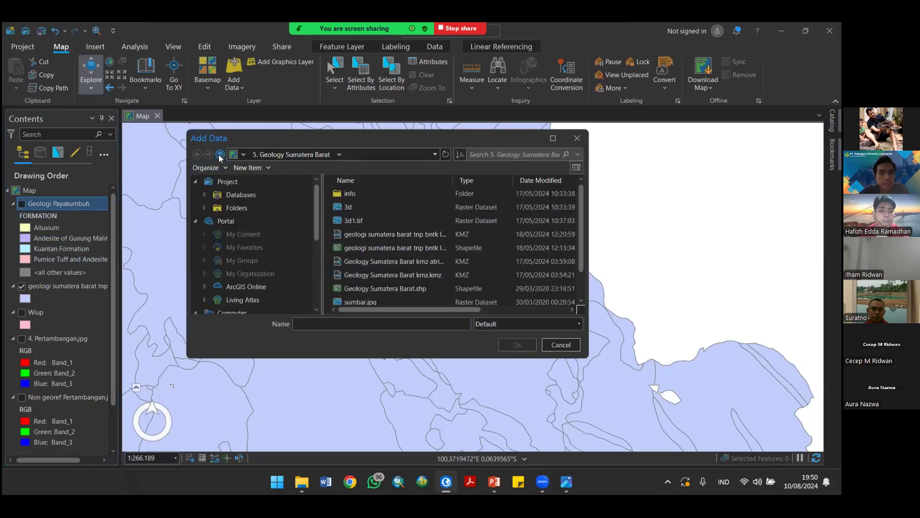
Step: Add SHP_Payakumbuh.shp from the Kota Payakumbuh folder and move the hidden Geologi Payakumbuh layer below the geologi sumatera barat layer
click(220, 153)
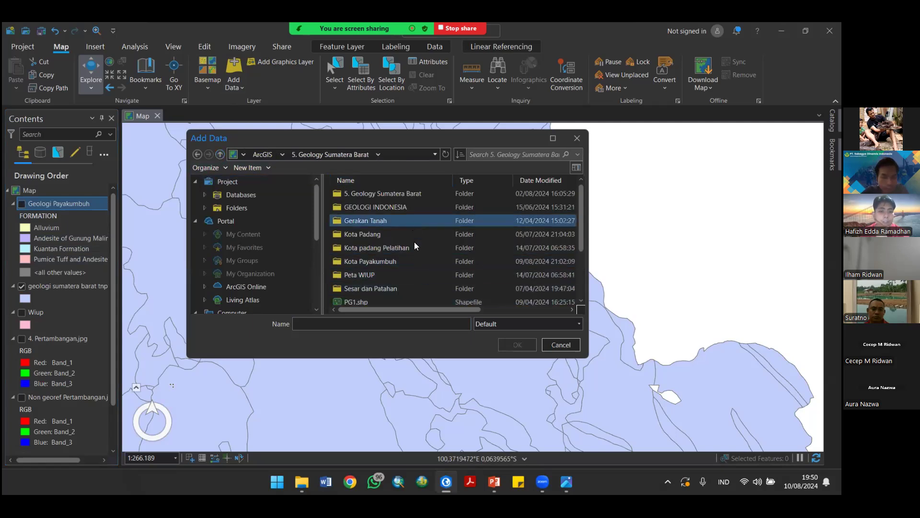
double_click(418, 260)
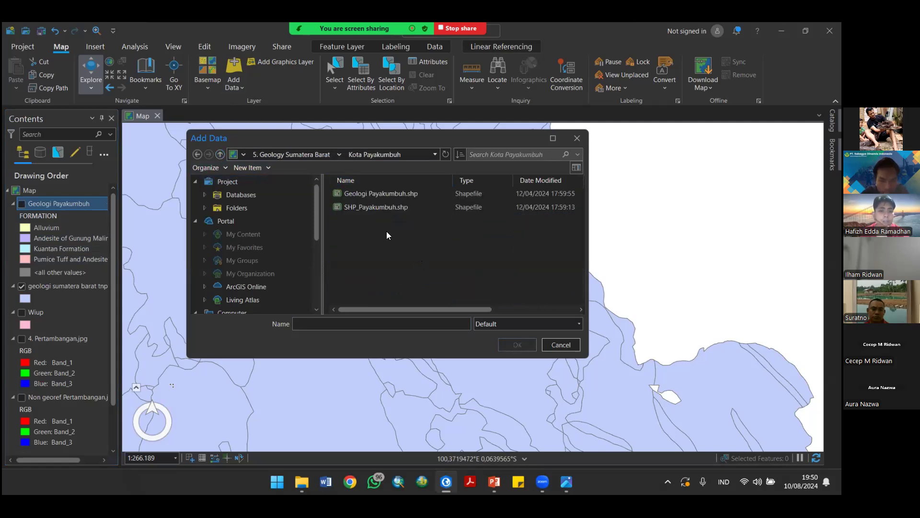
click(387, 206)
click(517, 345)
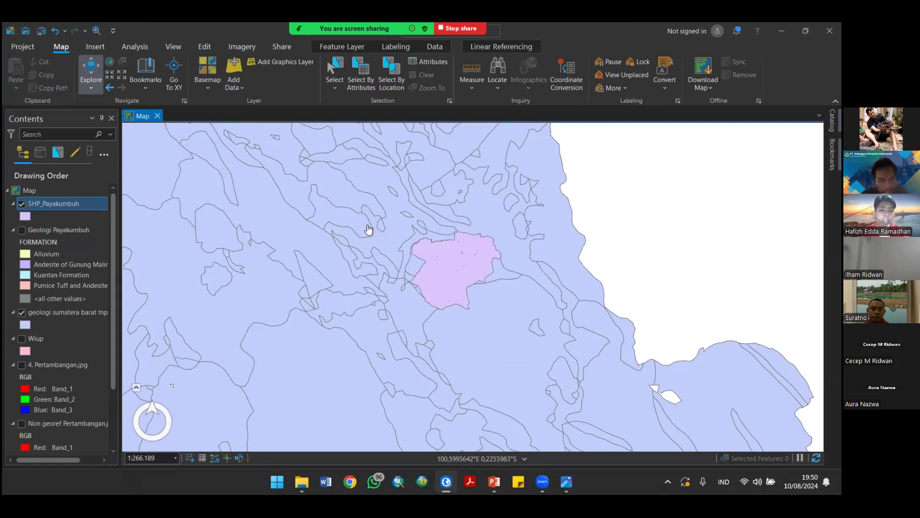
scroll(461, 254, up, 2)
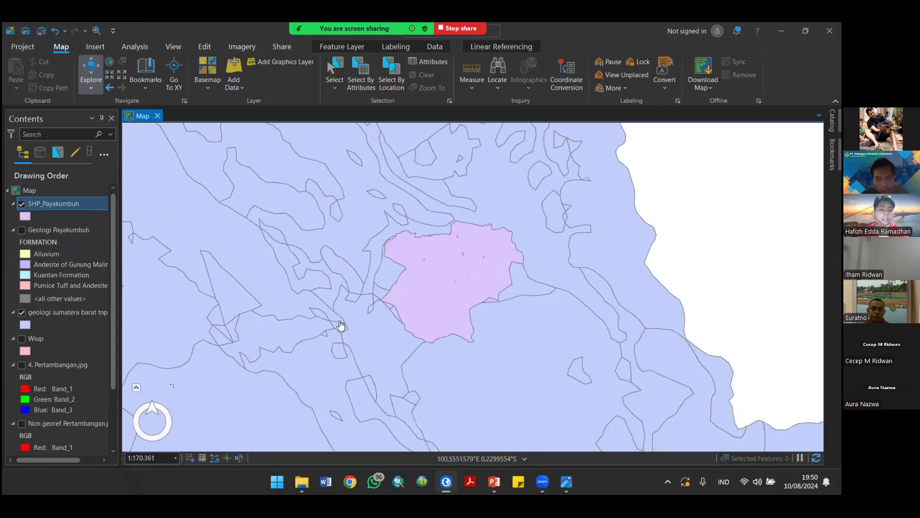
click(40, 241)
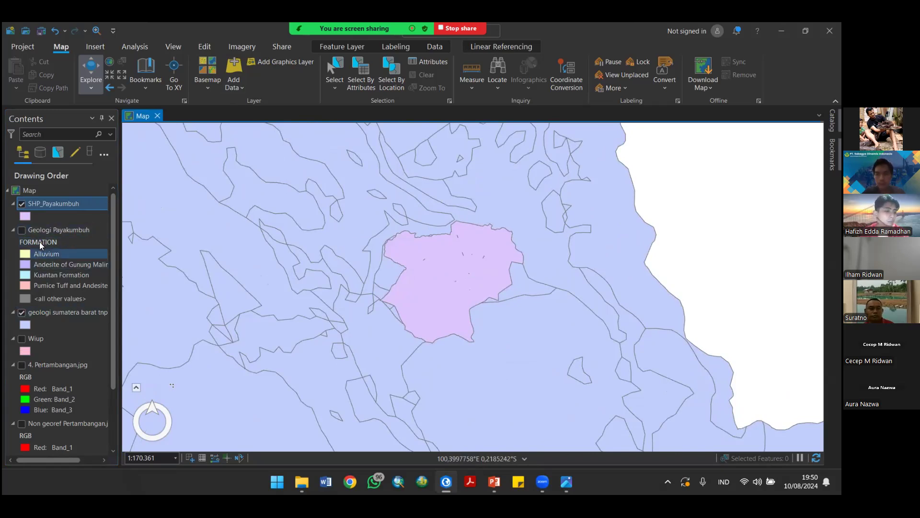
mouse_move(41, 230)
mouse_down()
mouse_move(44, 330)
mouse_move(46, 321)
mouse_up()
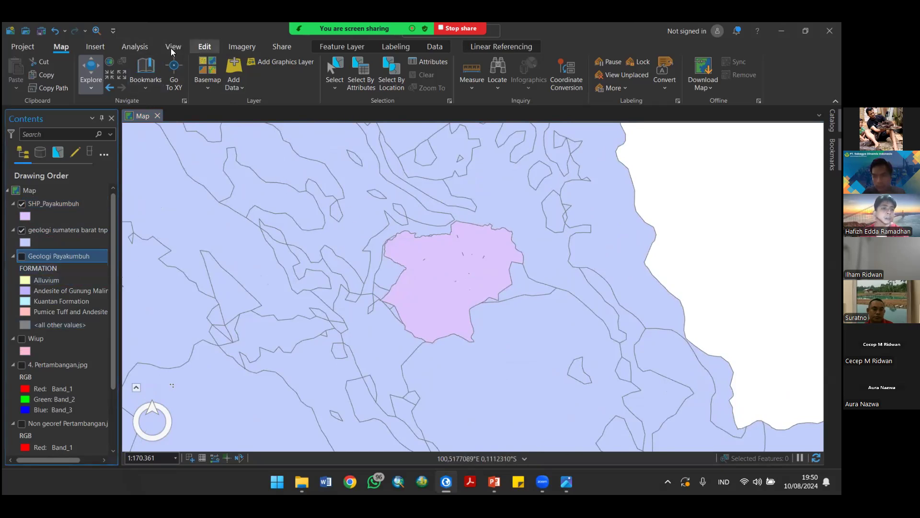
click(134, 47)
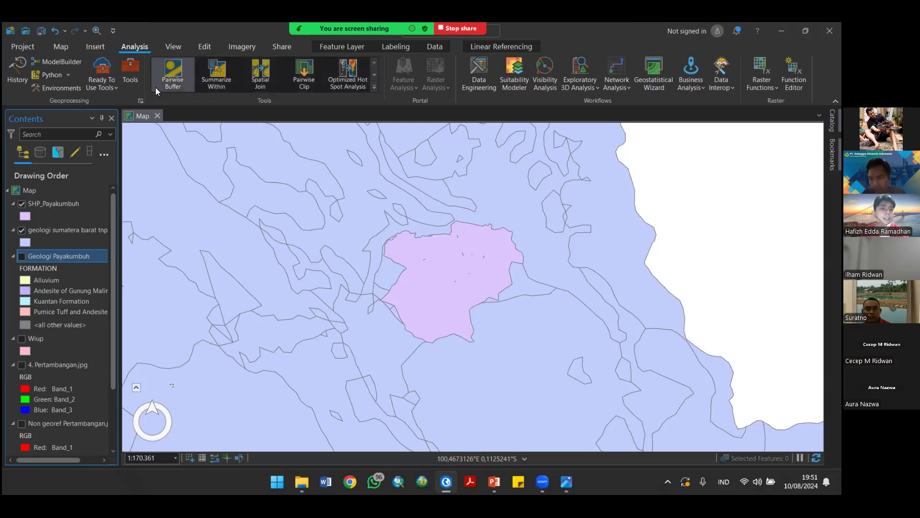
click(134, 70)
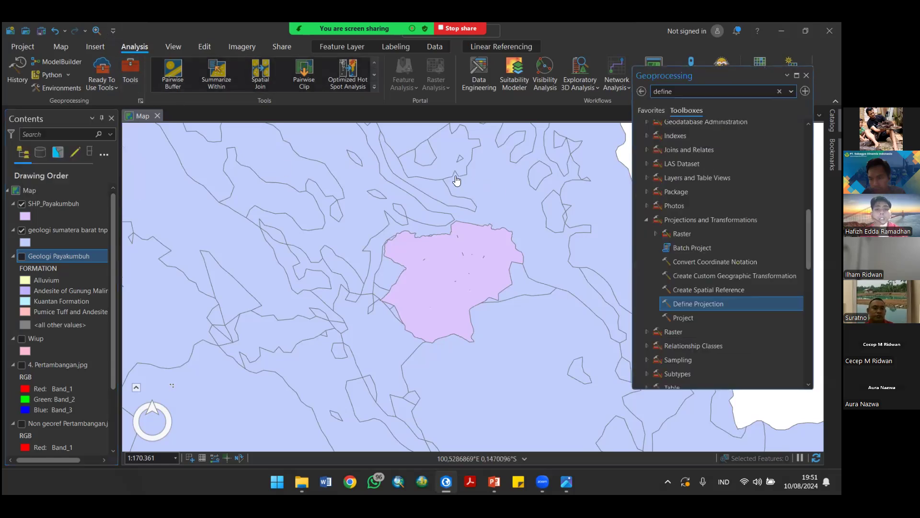
scroll(708, 179, up, 10)
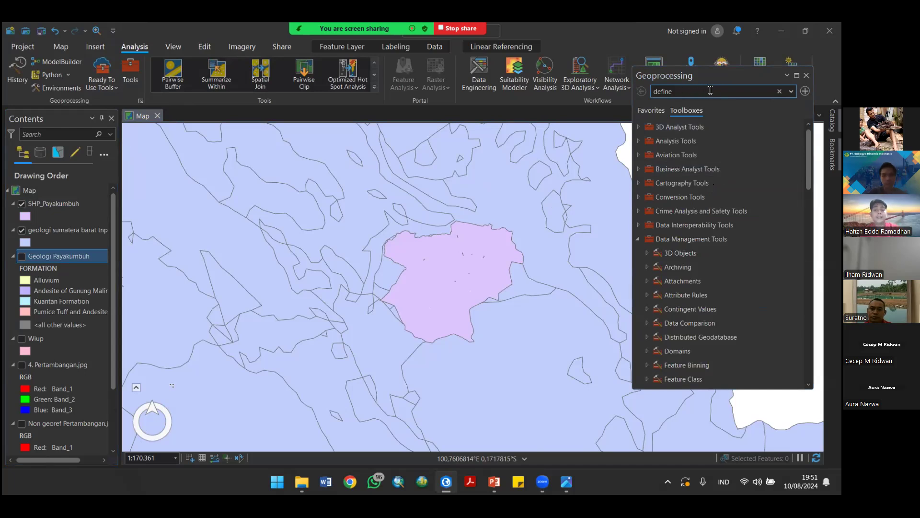
click(806, 75)
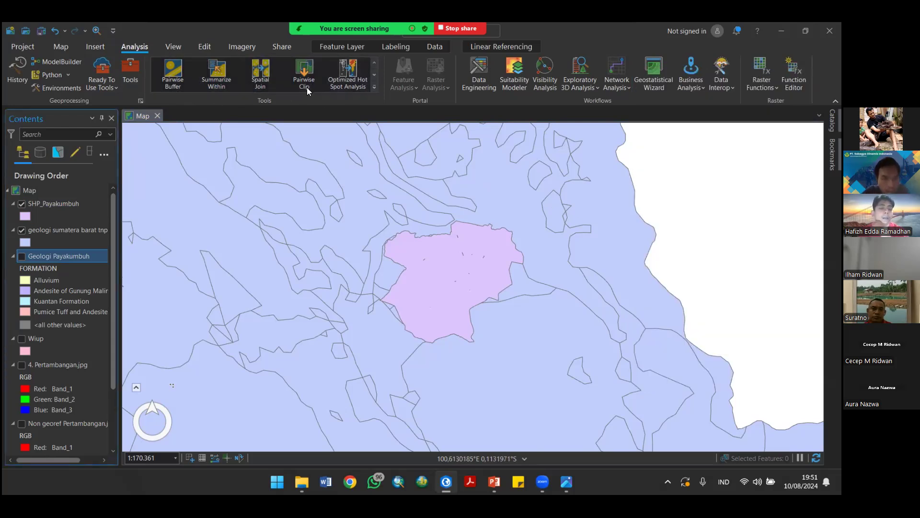
Step: Start the Pairwise Clip tool with geologi sumatera barat tnp bntk lmbr as the input features
click(374, 86)
click(385, 108)
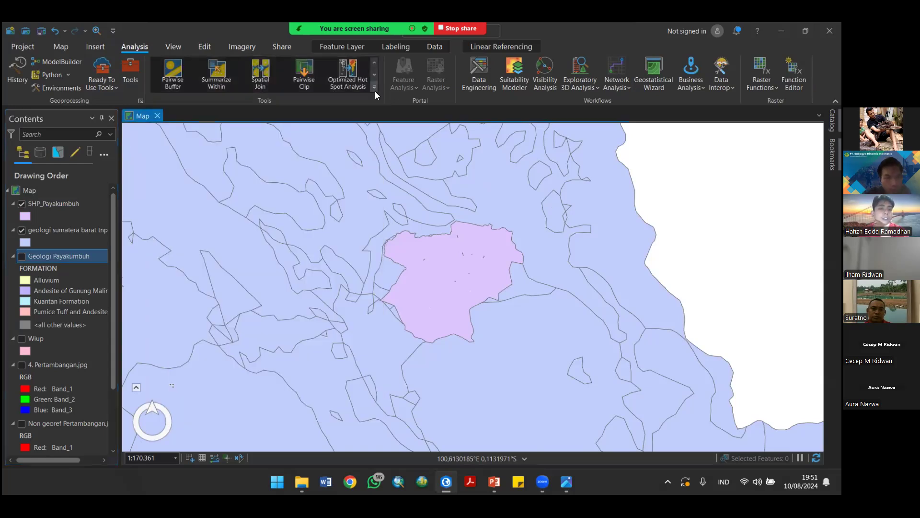
click(375, 87)
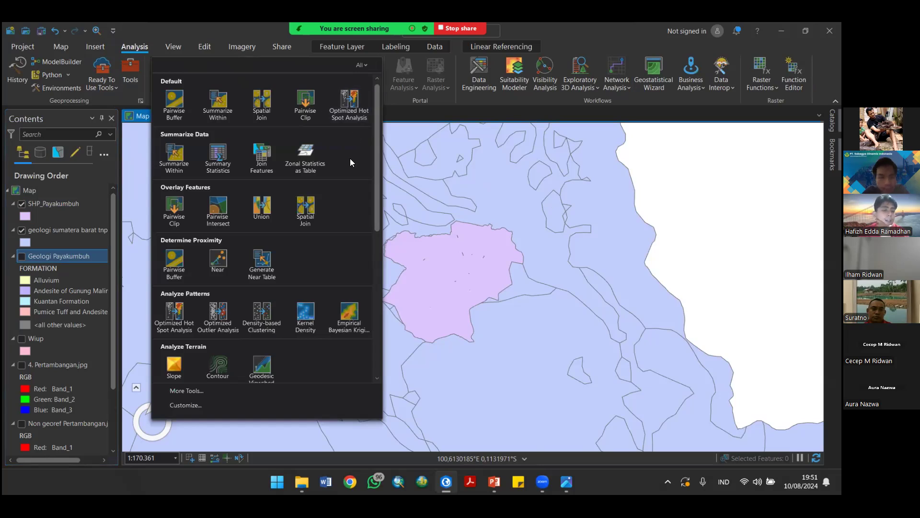
click(305, 99)
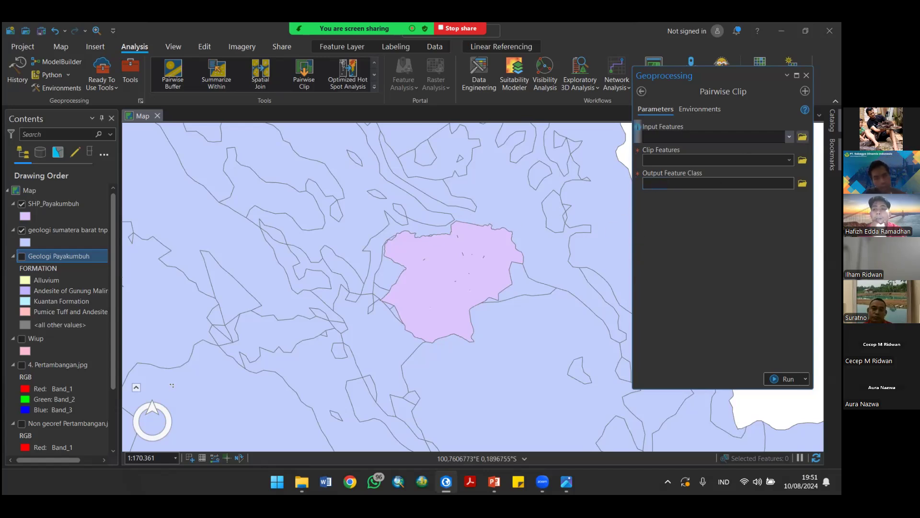
click(789, 137)
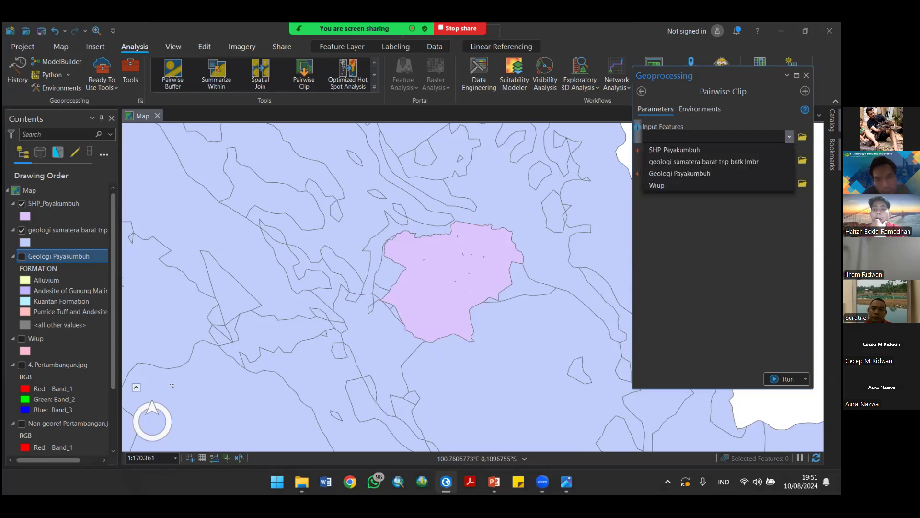
click(717, 163)
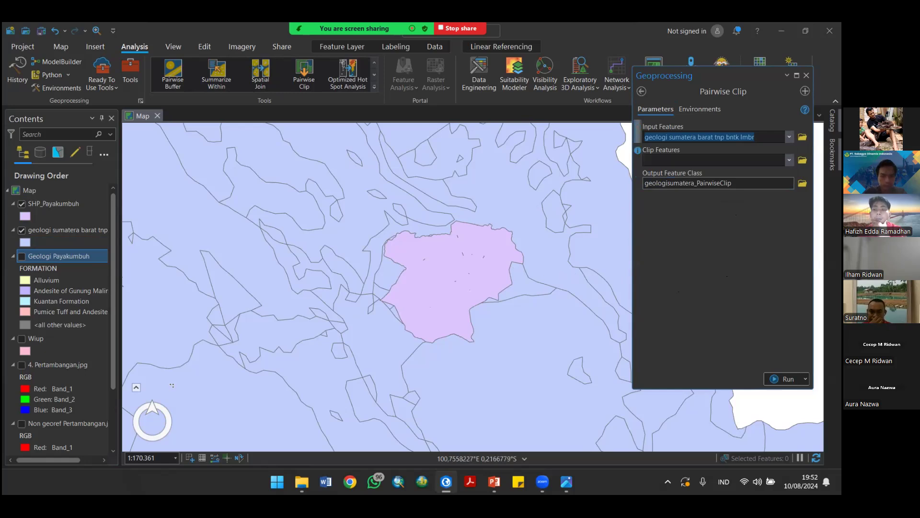
Step: Set SHP_Payakumbuh from the map's layers as the clip features of the Pairwise Clip
click(51, 202)
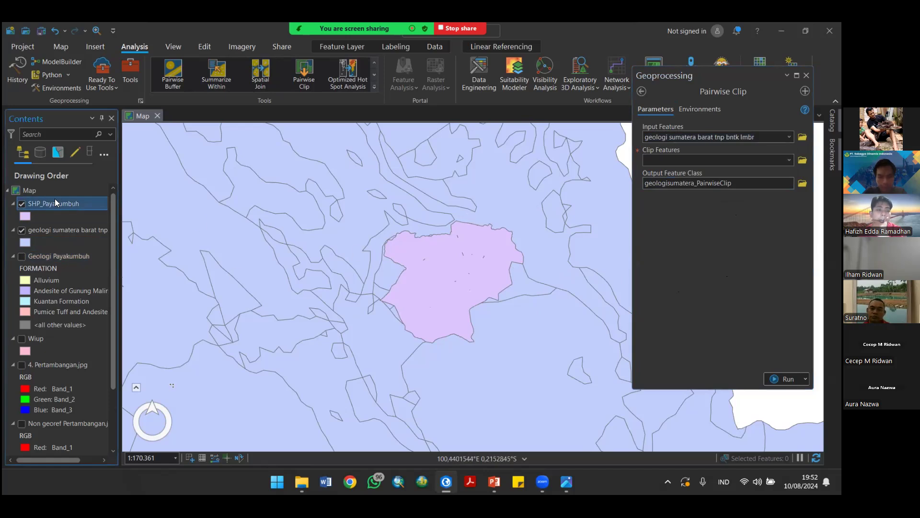
drag(51, 202, 569, 183)
drag(680, 161, 686, 158)
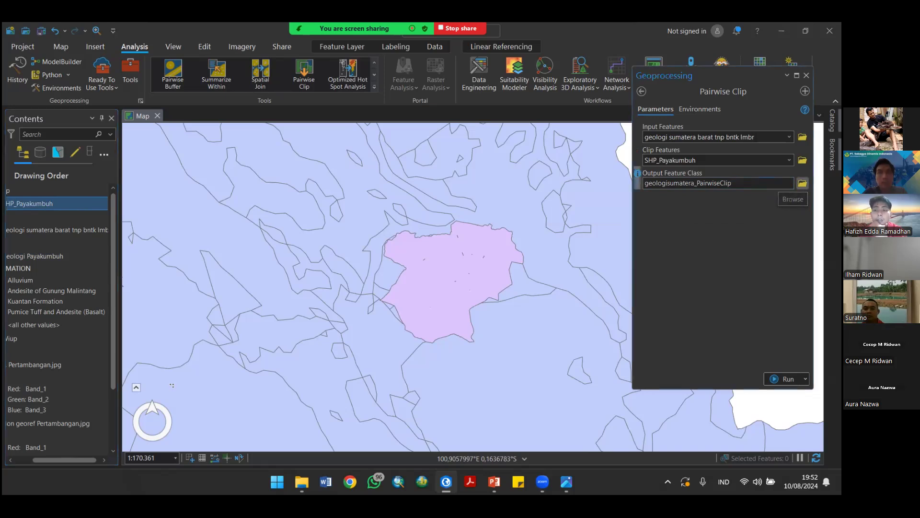
Step: Browse for the clip's output location to the 4. mining class folder inside Documents > Pelatihan GIS
click(803, 183)
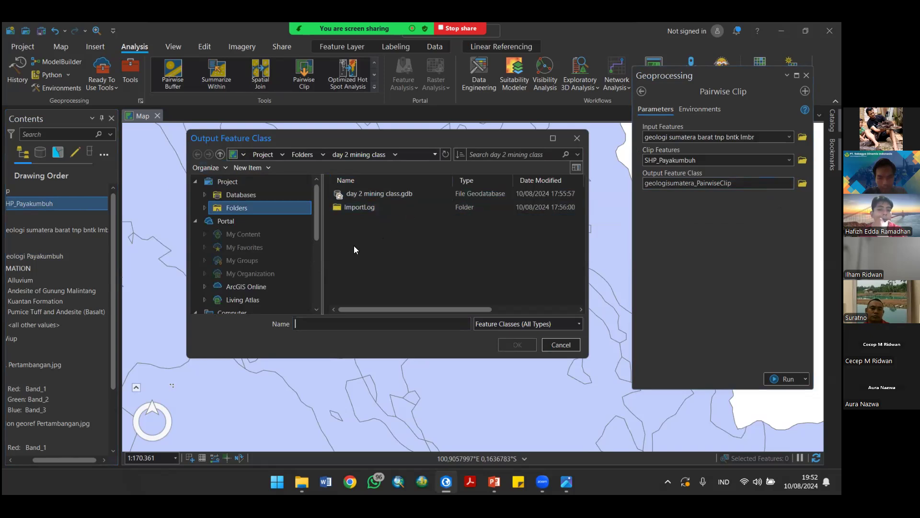
click(219, 155)
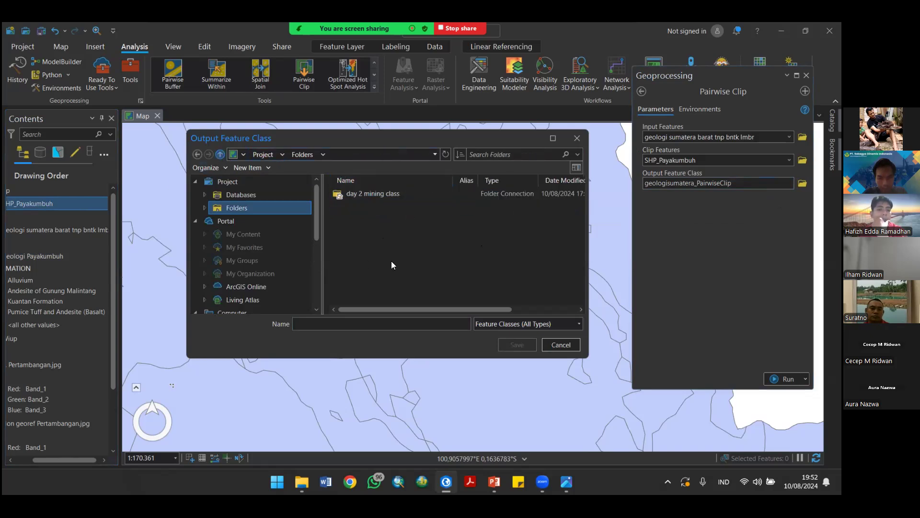
scroll(258, 269, down, 4)
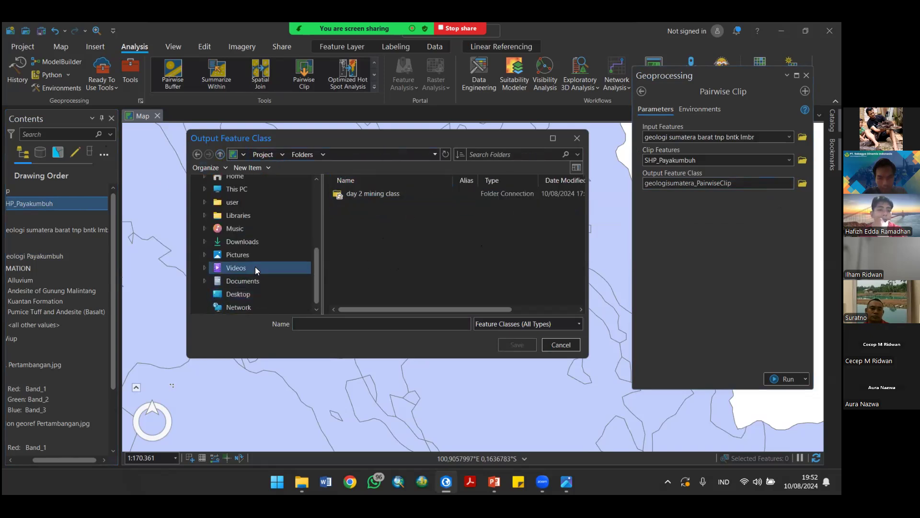
click(270, 282)
scroll(393, 252, down, 10)
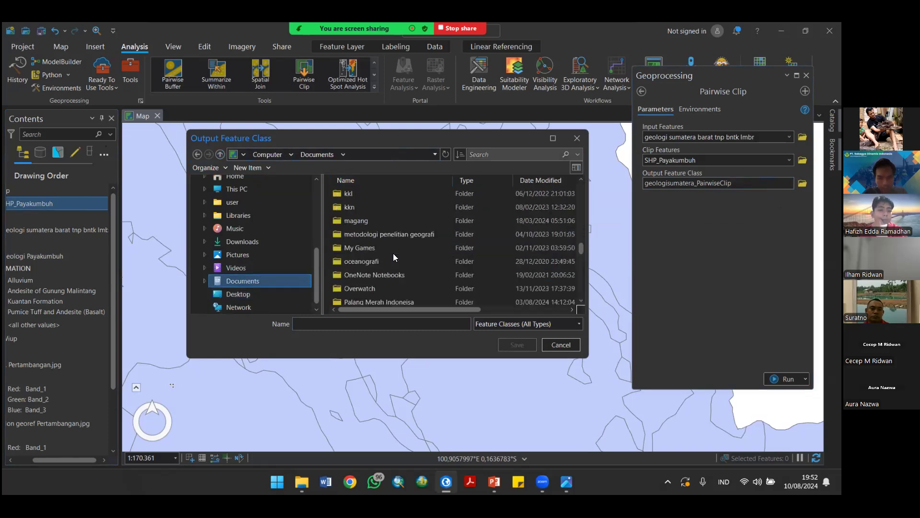
scroll(393, 255, down, 8)
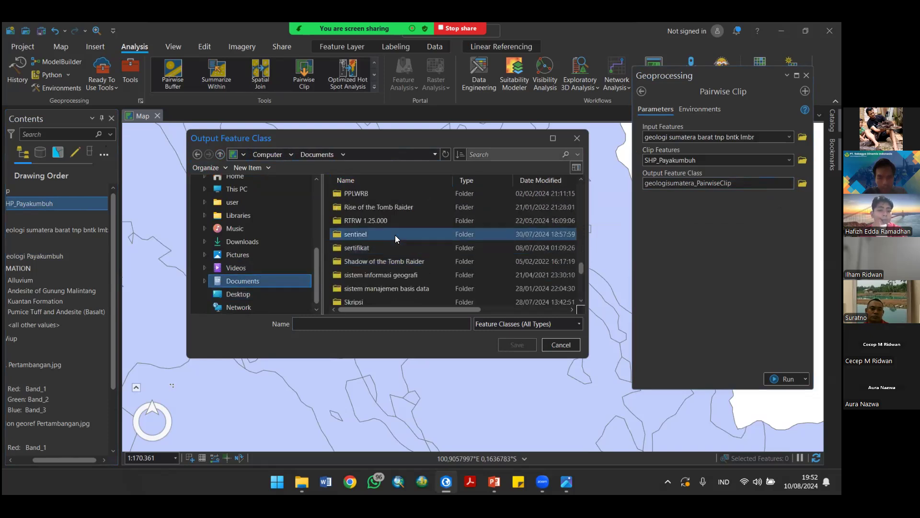
scroll(396, 262, up, 5)
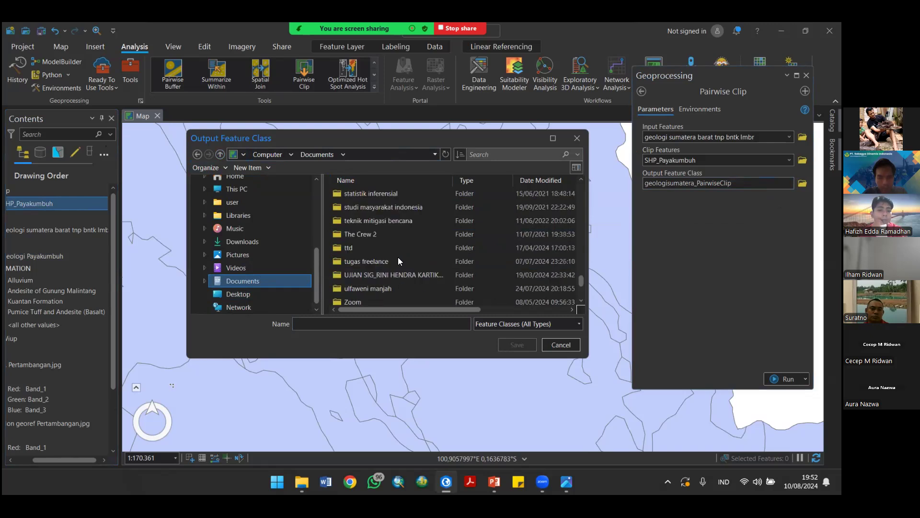
scroll(398, 262, up, 2)
double_click(393, 246)
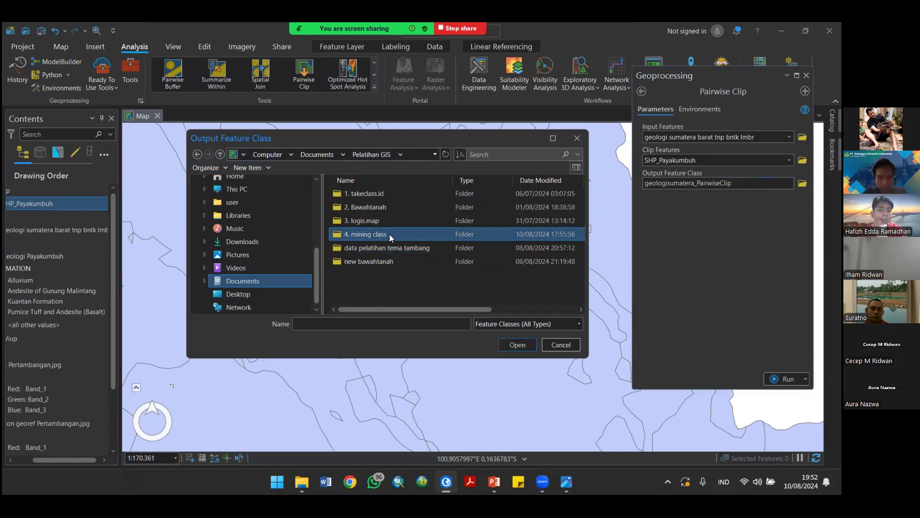
double_click(389, 234)
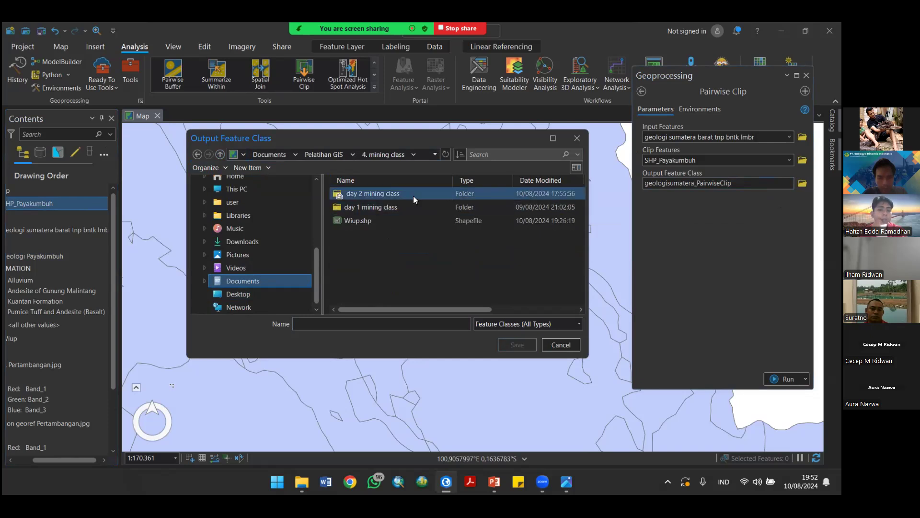
double_click(413, 197)
click(220, 155)
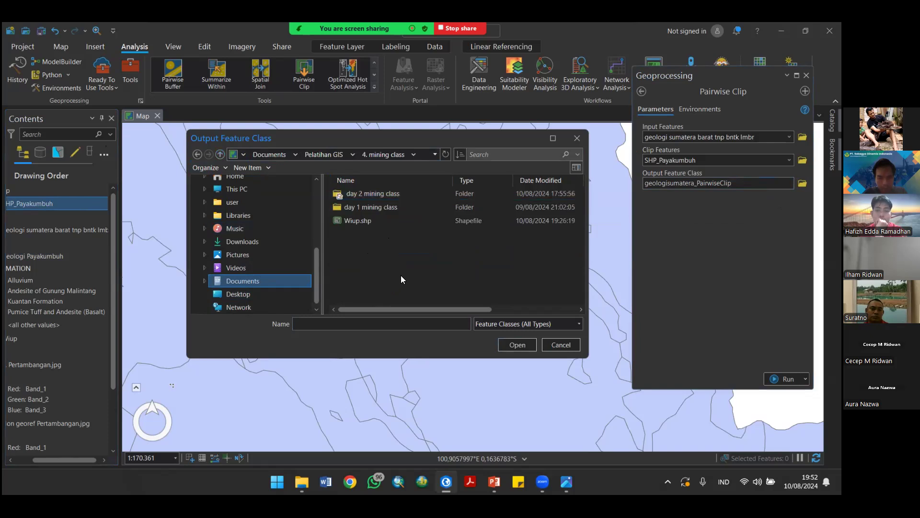
Step: Name the output feature class "clip geologi pyk" and save it in the 4. mining class folder
click(384, 324)
text(clip geologi p)
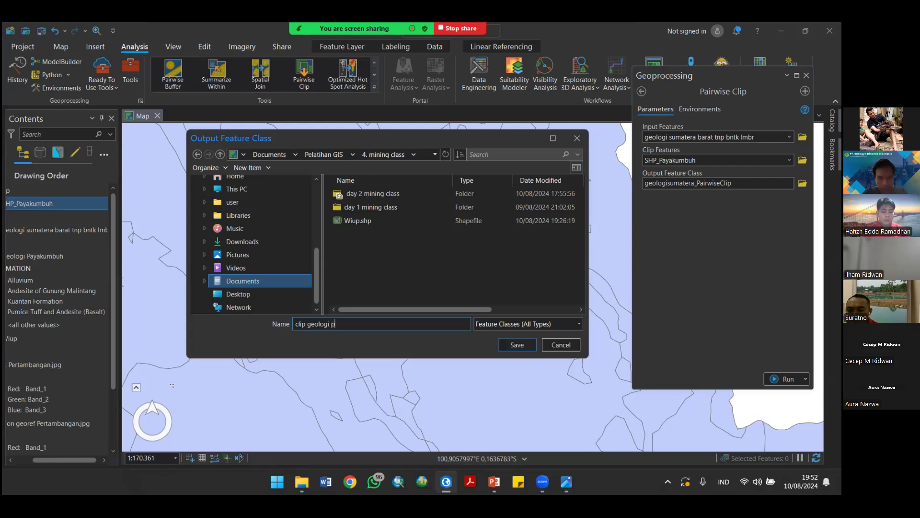
text(yk)
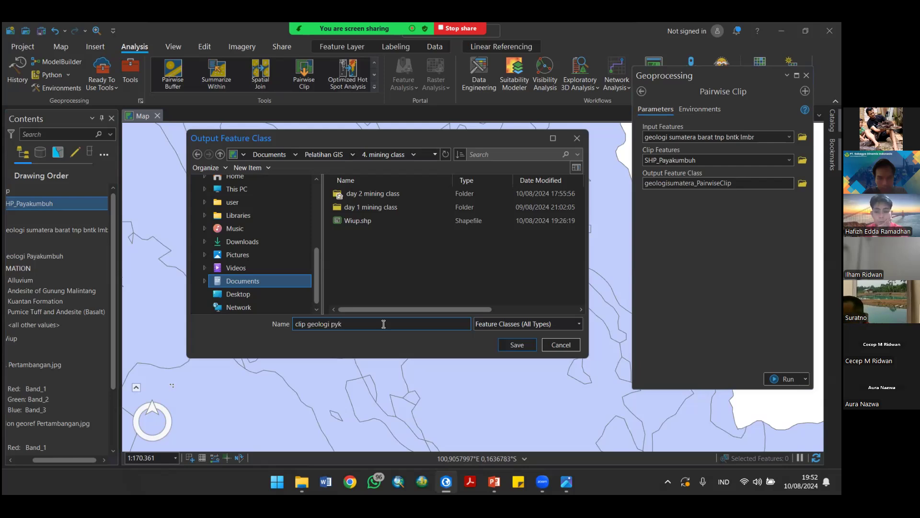
key(Return)
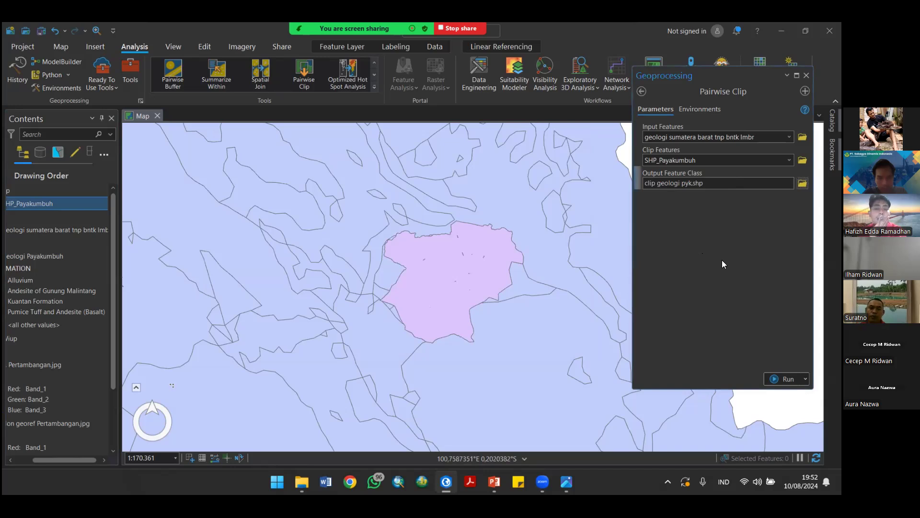
Step: Run the Pairwise Clip of the West Sumatra geology and close the tool
drag(48, 459, 17, 455)
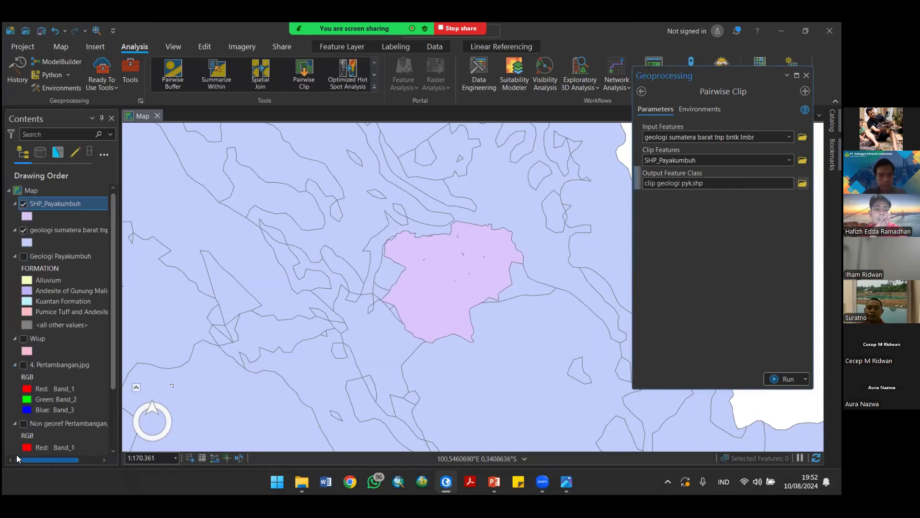
click(783, 378)
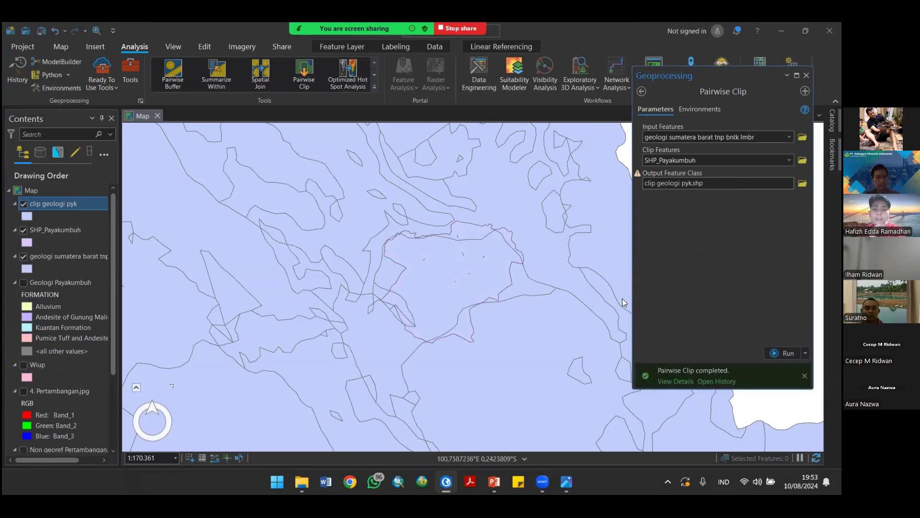
click(806, 75)
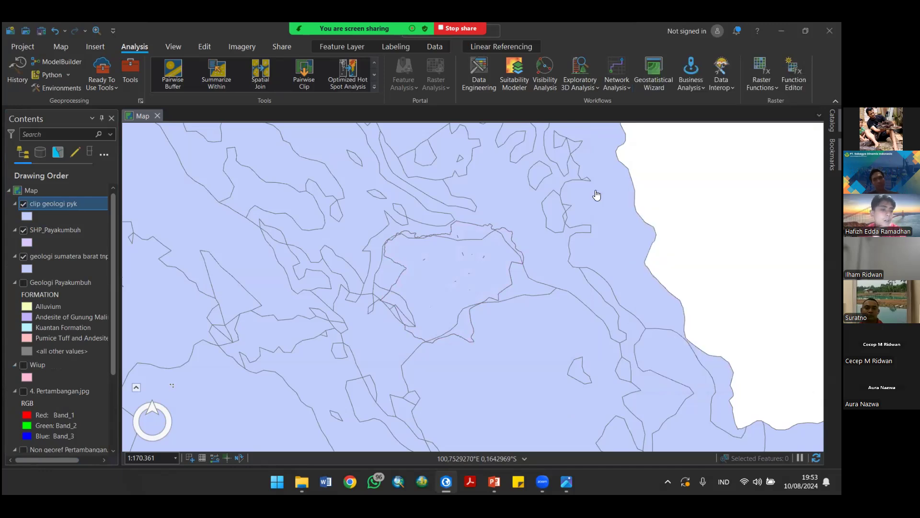
Step: Hide the geologi sumatera barat and SHP_Payakumbuh layers and inspect the clipped geology polygons
click(23, 256)
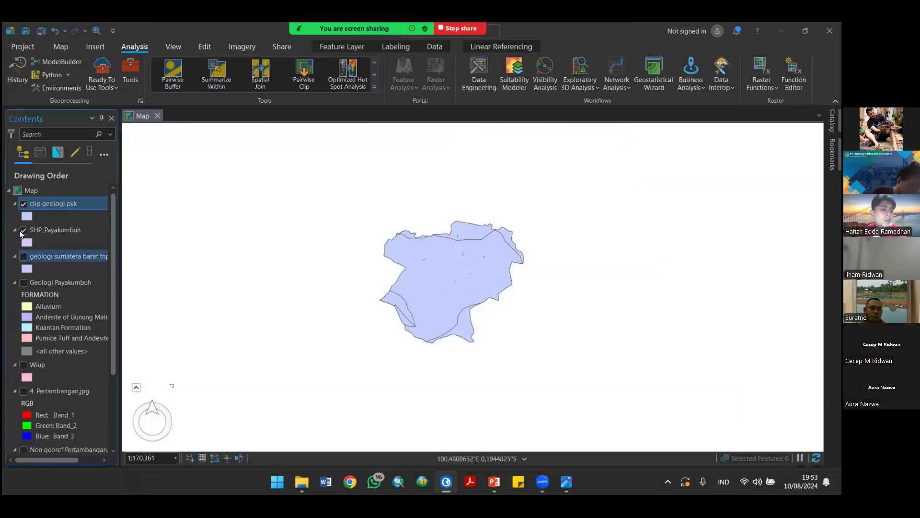
click(22, 230)
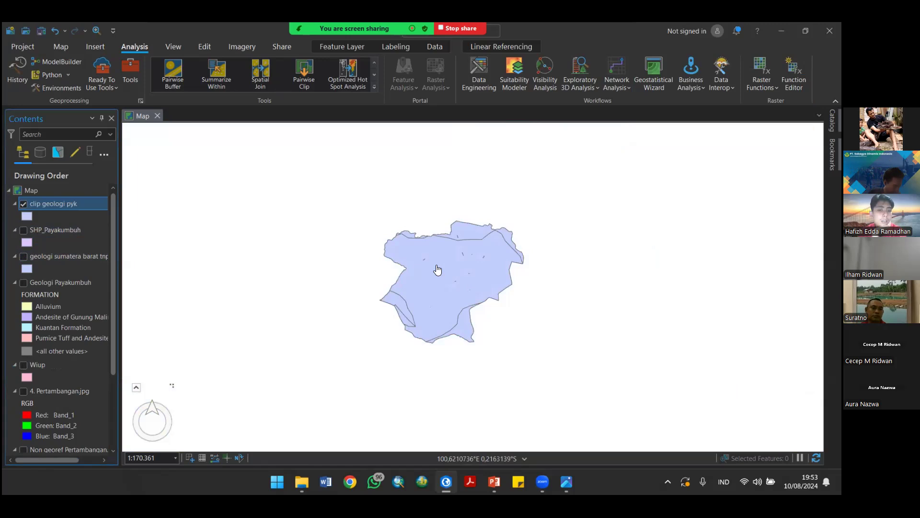
scroll(436, 271, up, 2)
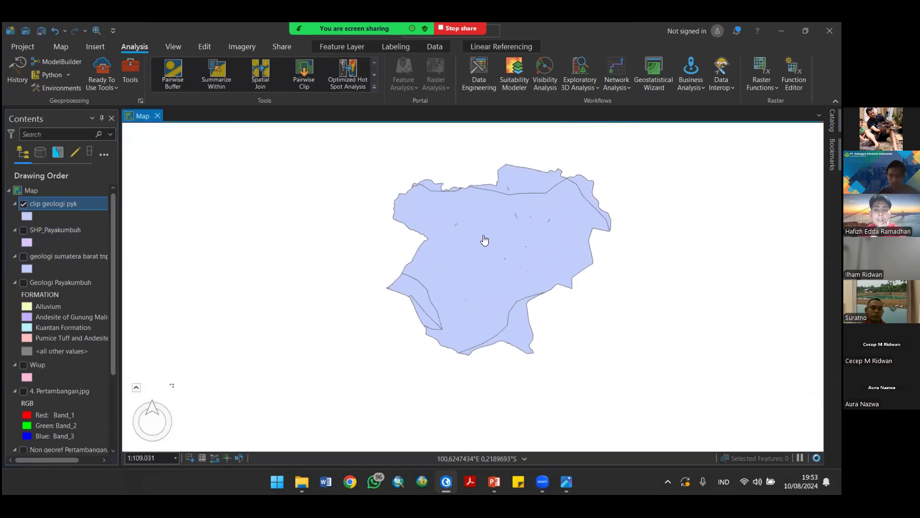
drag(461, 215, 395, 217)
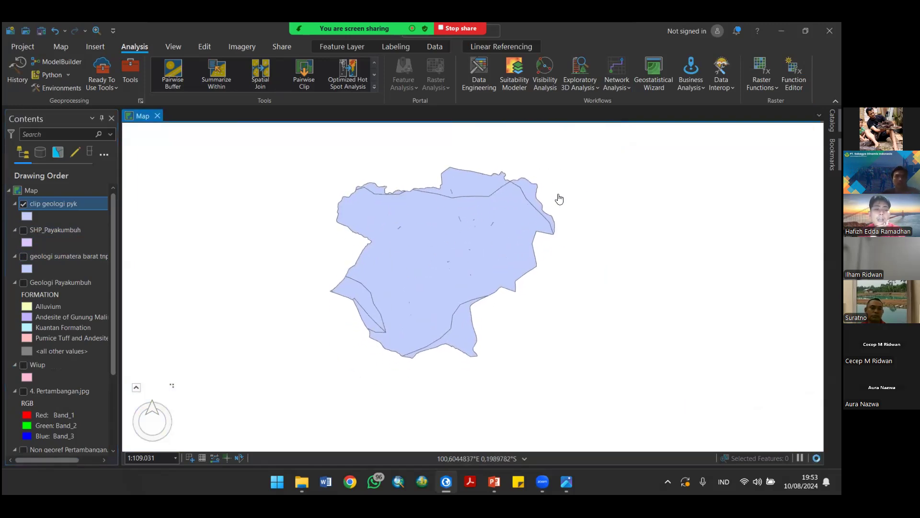
drag(483, 217, 514, 225)
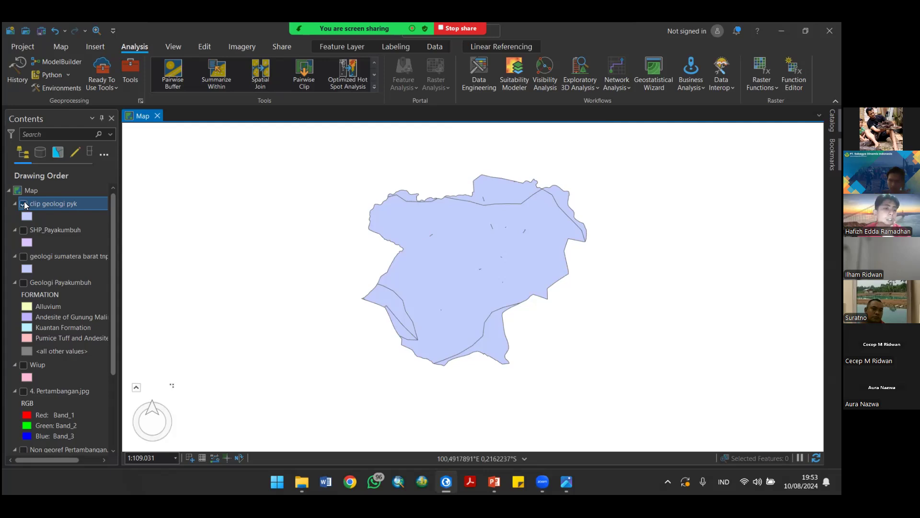
Step: Hide the clip geologi pyk layer, show Geologi Payakumbuh, and move it to the top of the drawing order
click(23, 205)
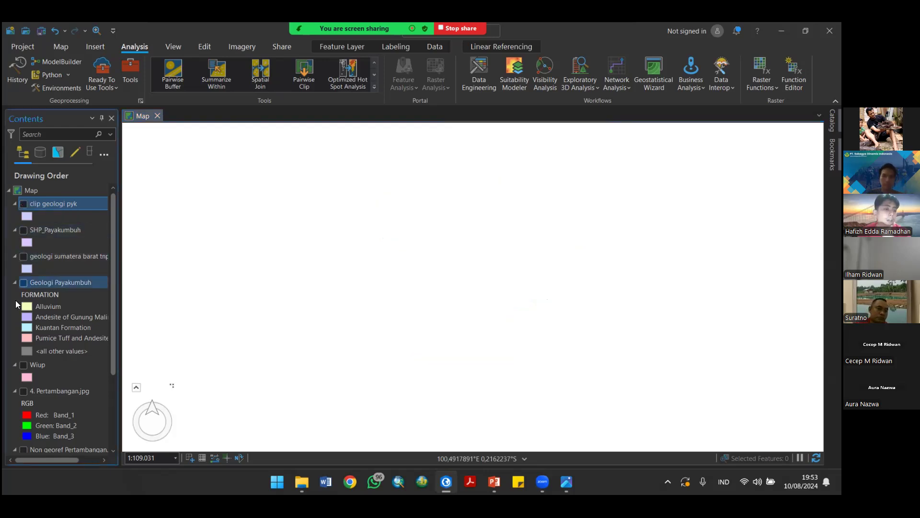
click(23, 283)
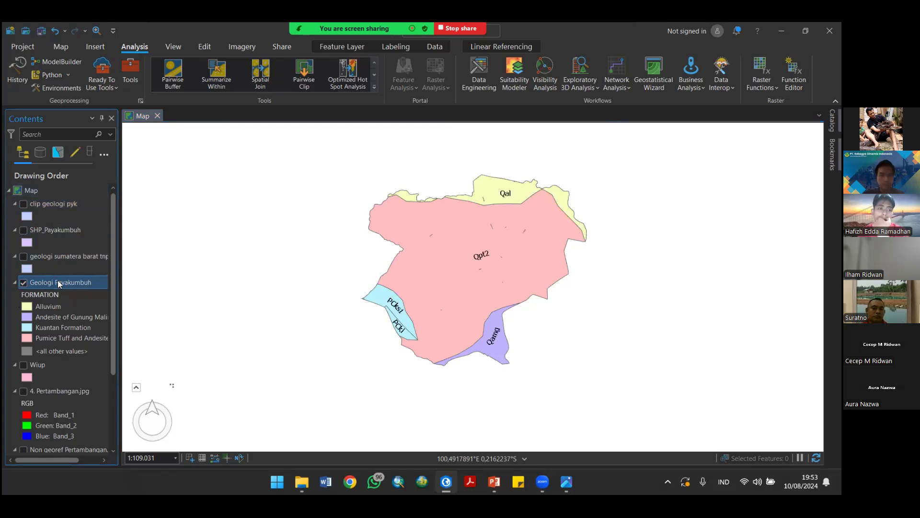
drag(59, 210, 59, 207)
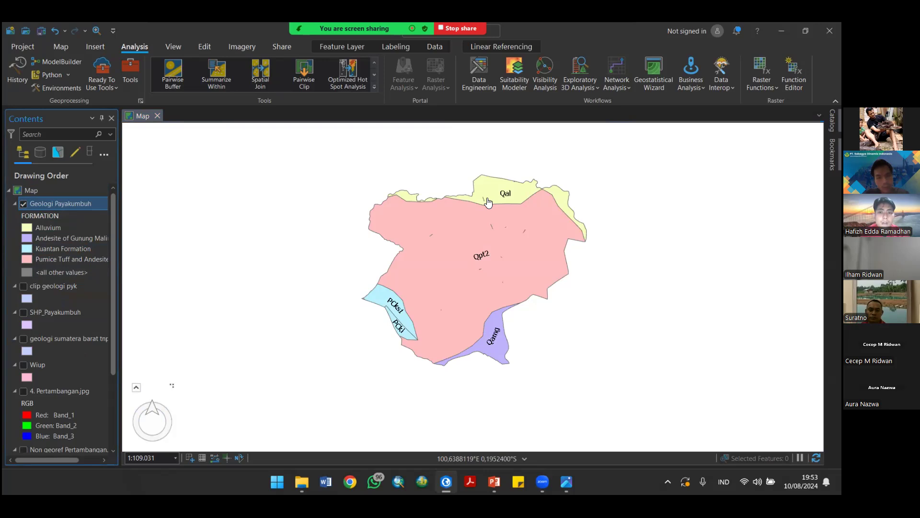
Step: Set the label field of the Geologi Payakumbuh layer to NAME
scroll(487, 202, up, 1)
scroll(502, 229, up, 2)
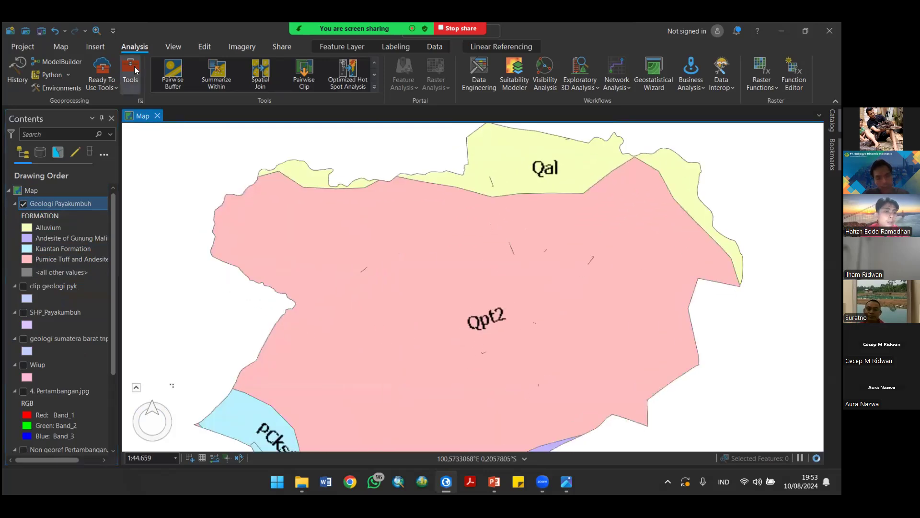
click(397, 47)
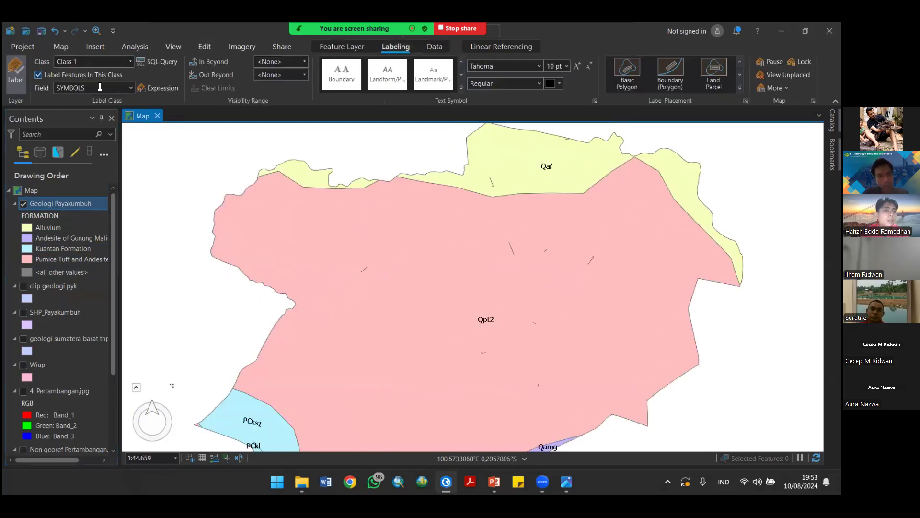
click(129, 88)
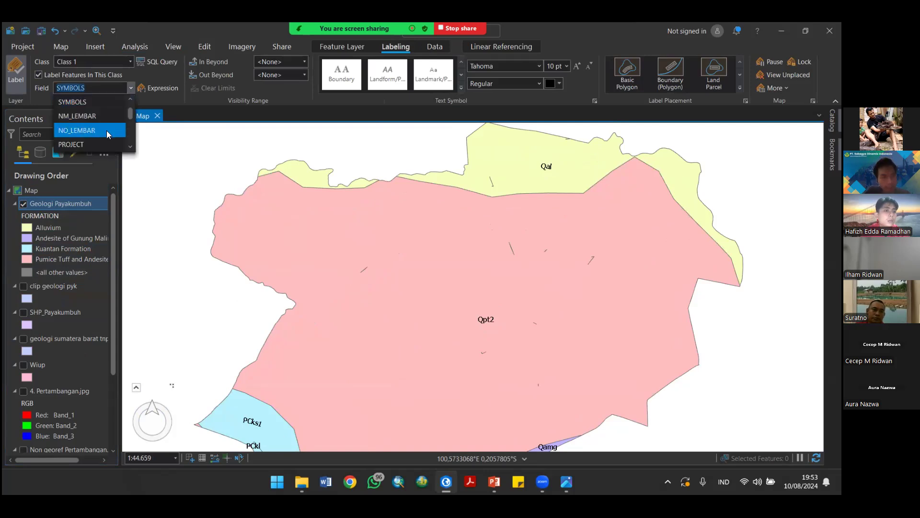
scroll(106, 125, down, 3)
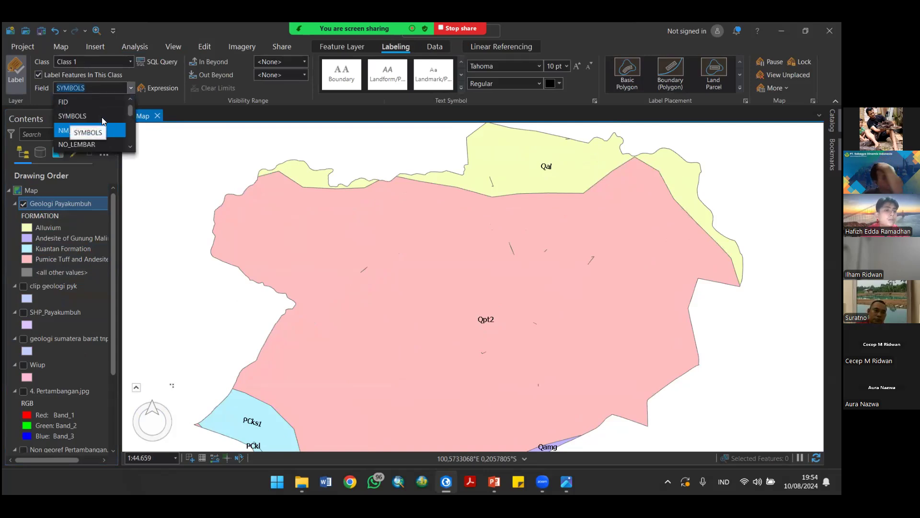
scroll(102, 117, up, 1)
scroll(101, 117, down, 1)
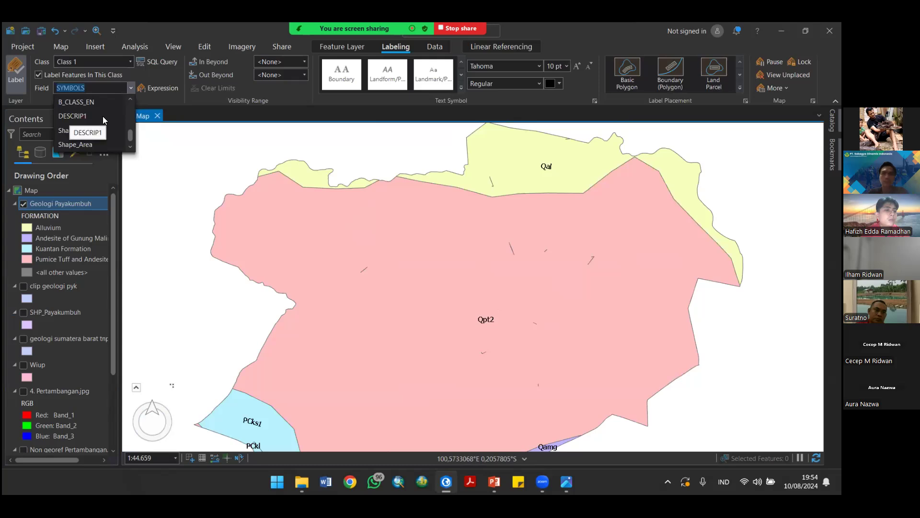
scroll(102, 116, up, 5)
scroll(132, 150, down, 3)
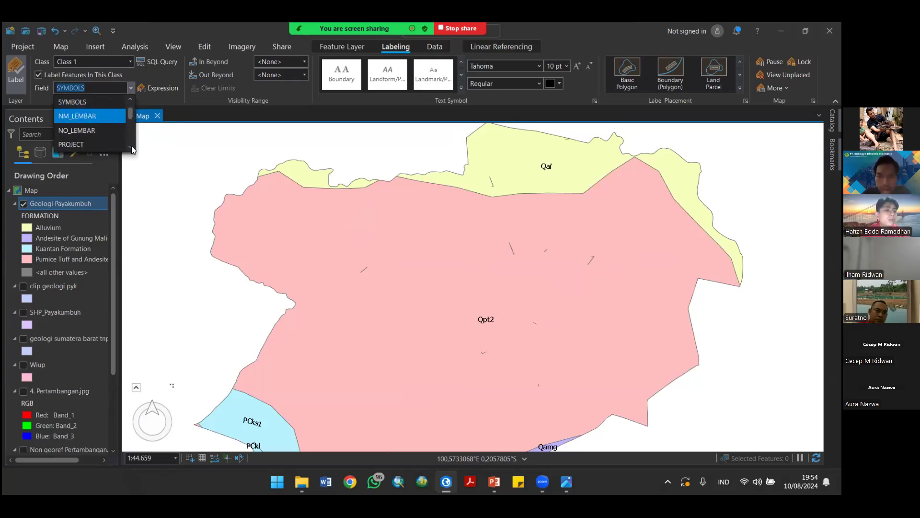
click(87, 130)
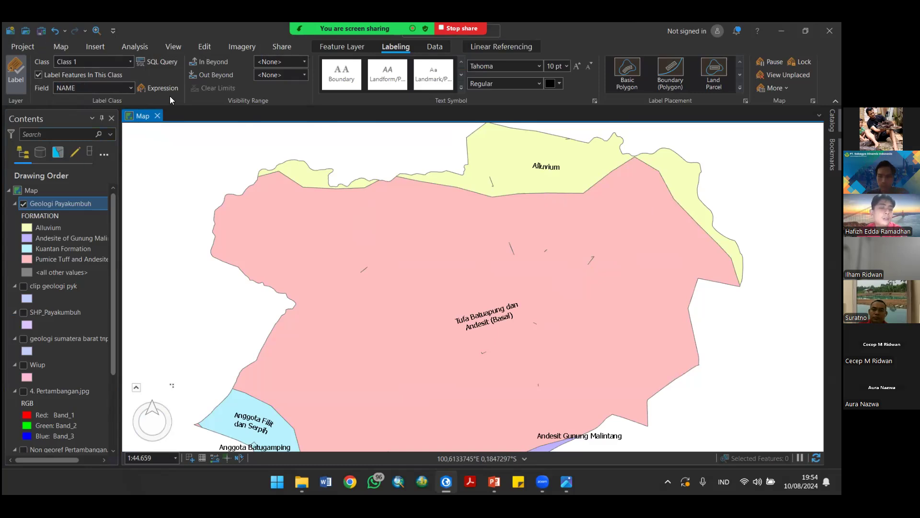
Step: Browse the Catalog's project items and favorite folders, including the contents of the Pelatihan GIS folder
click(63, 47)
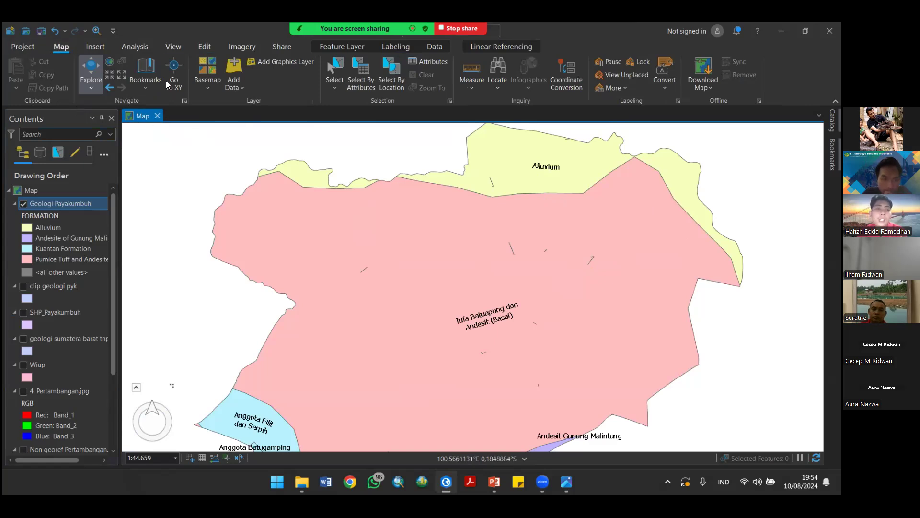
click(173, 47)
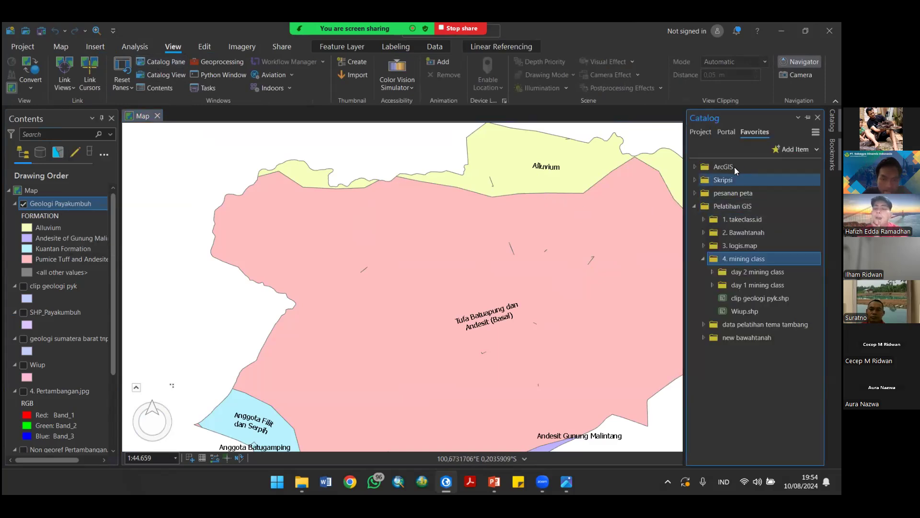
click(702, 133)
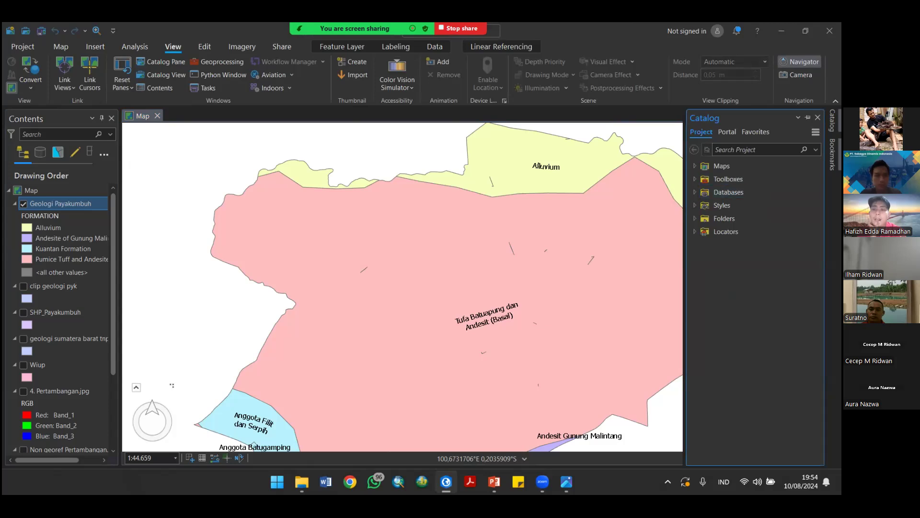
click(755, 131)
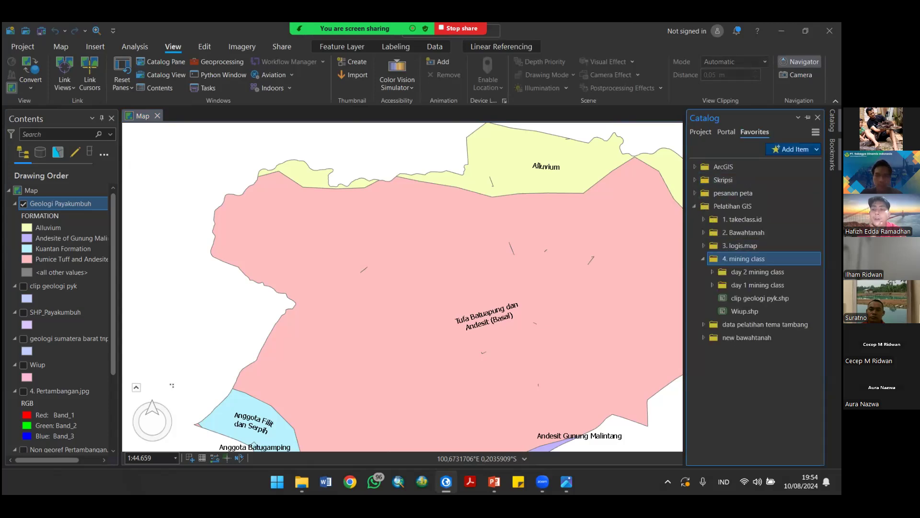
click(795, 149)
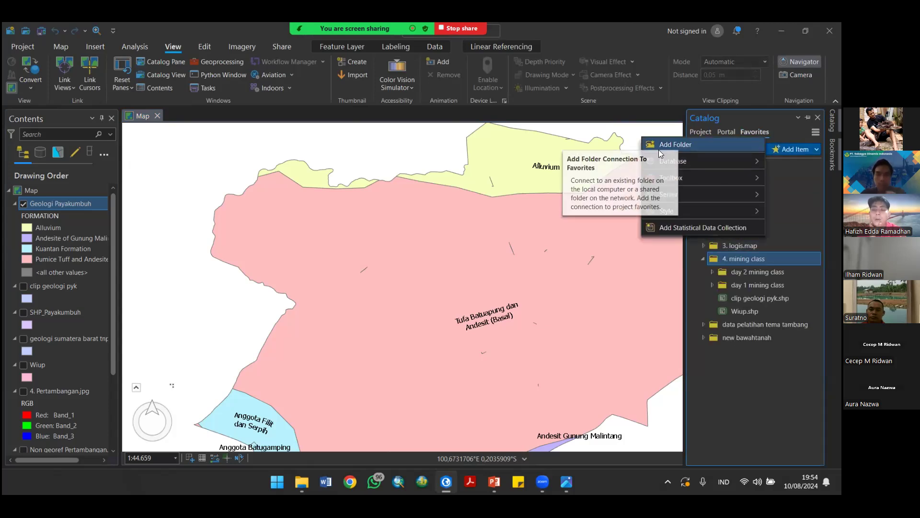
click(786, 193)
click(694, 206)
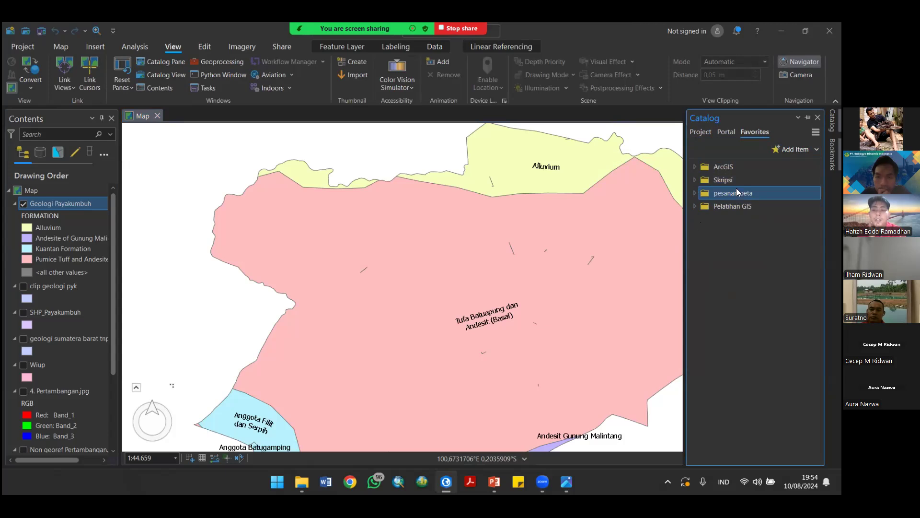
click(694, 206)
click(695, 206)
click(694, 205)
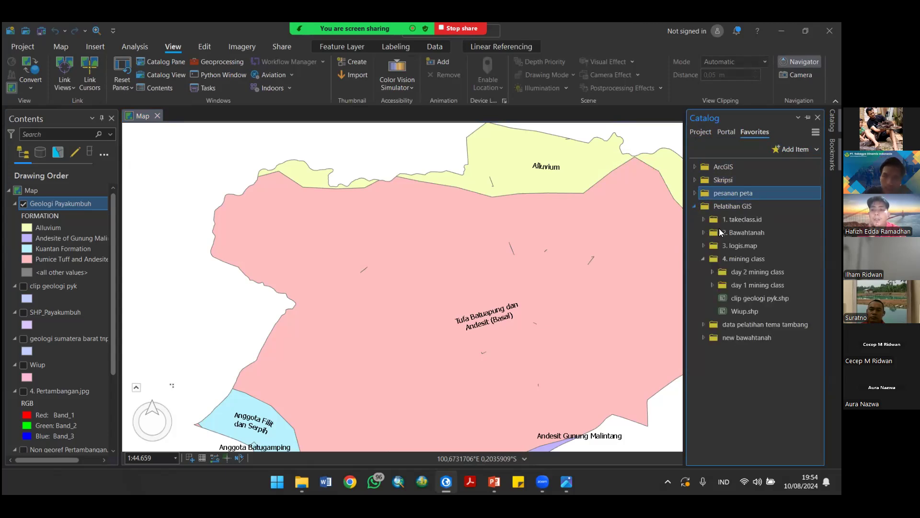
Step: Start a new shapefile in the 4. mining class folder with Polygon geometry, and close the tool without running it
click(744, 256)
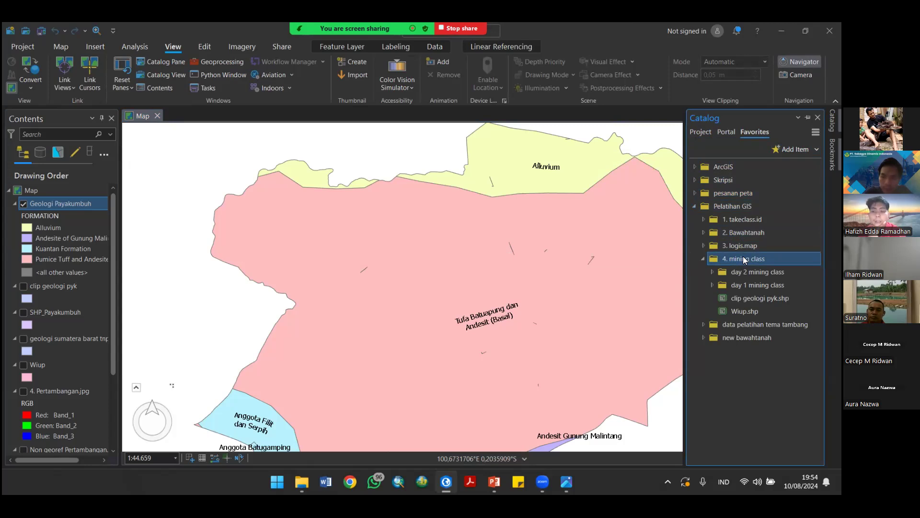
right_click(743, 257)
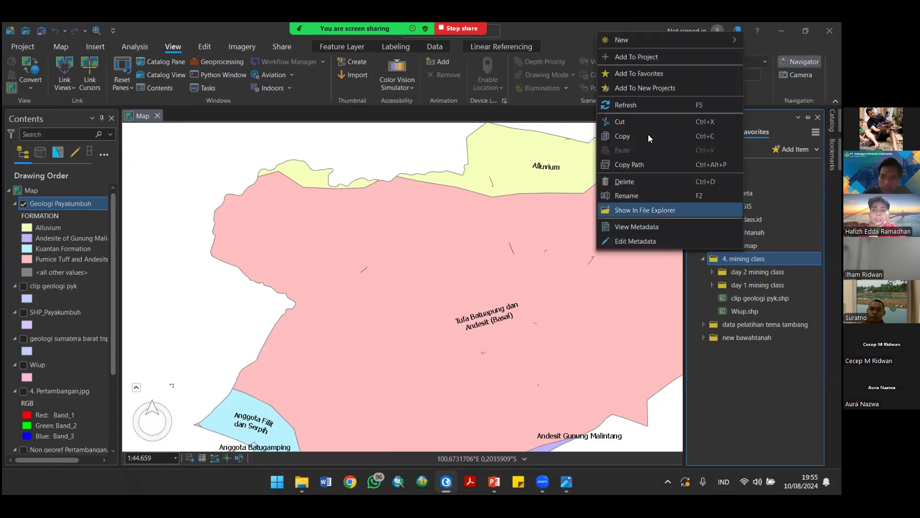
mouse_move(659, 43)
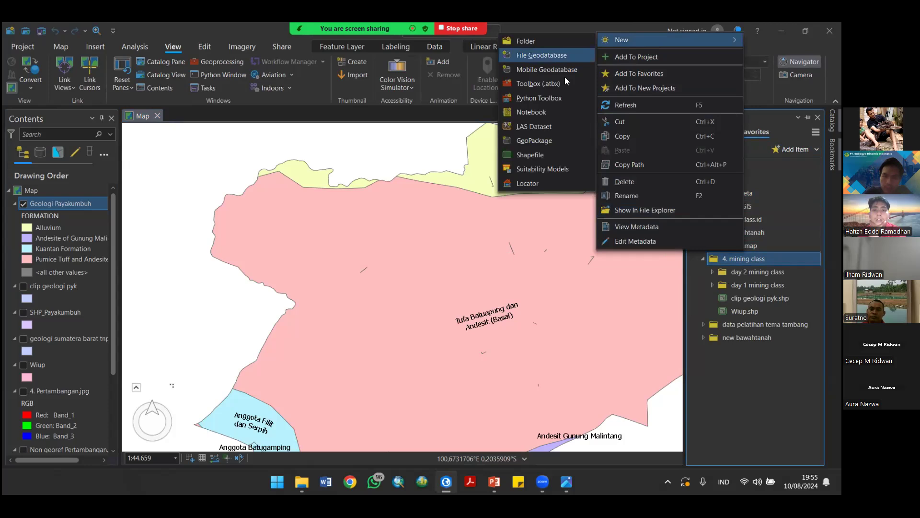
click(542, 156)
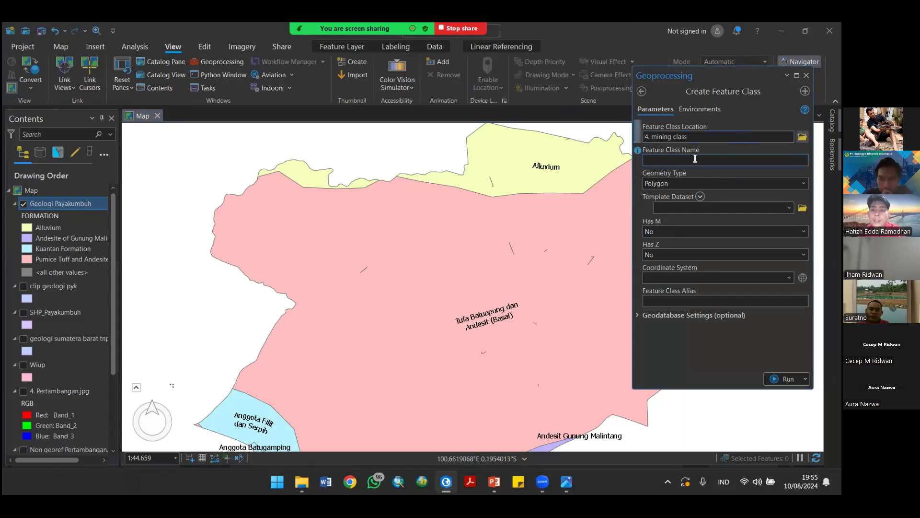
click(803, 183)
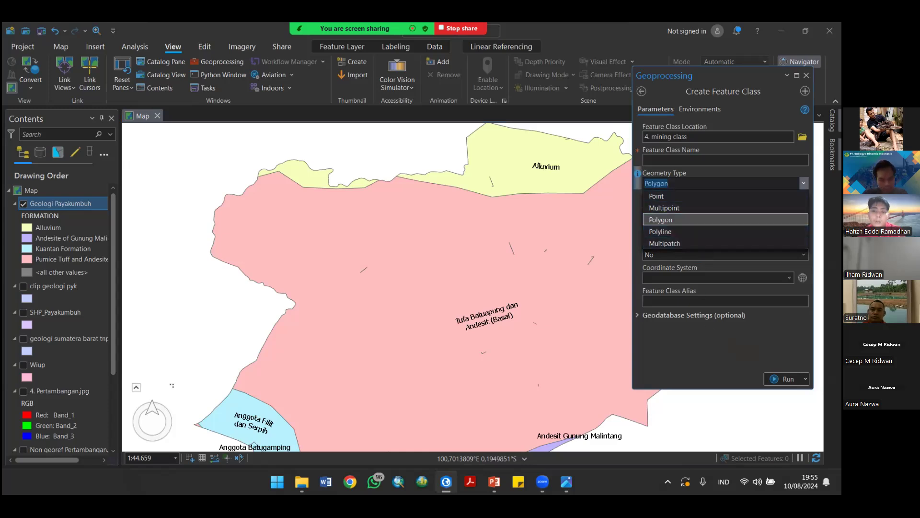
click(671, 219)
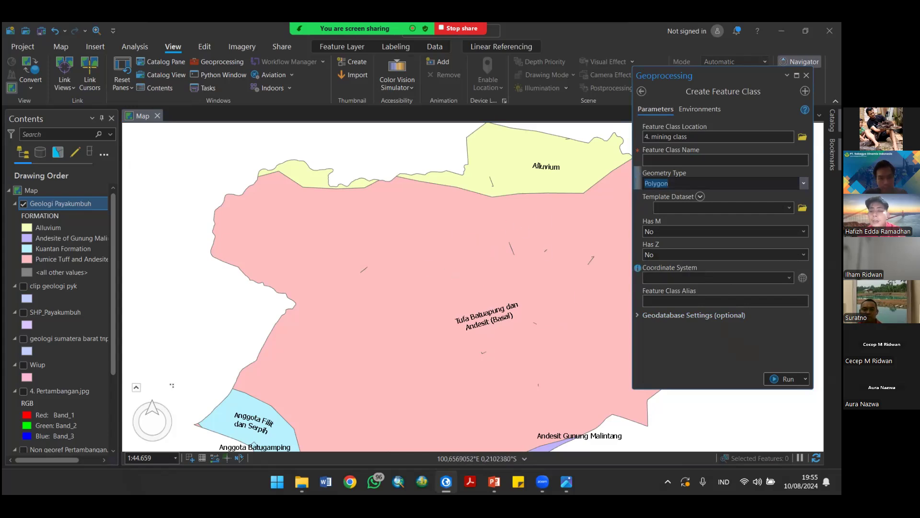
click(806, 75)
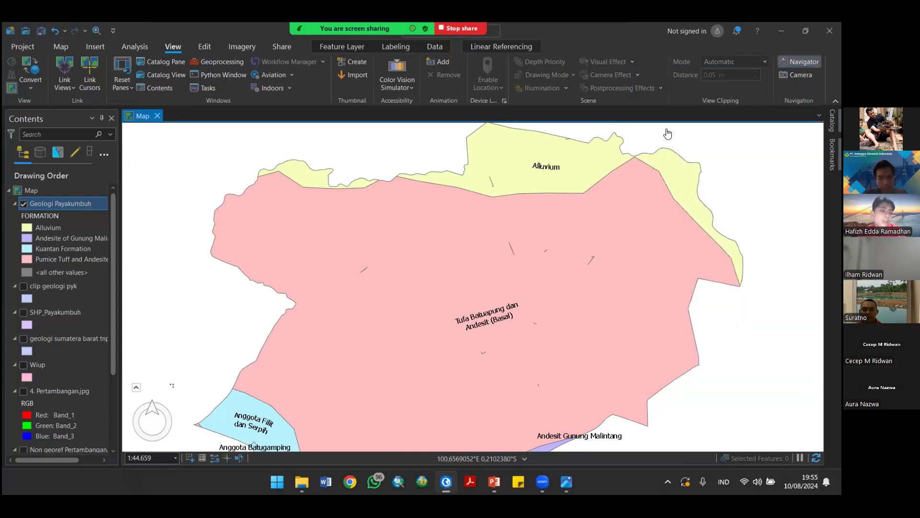
Step: Hide the Geologi Payakumbuh layer, show the Wiup layer, and zoom the map to the Wiup polygons
click(22, 204)
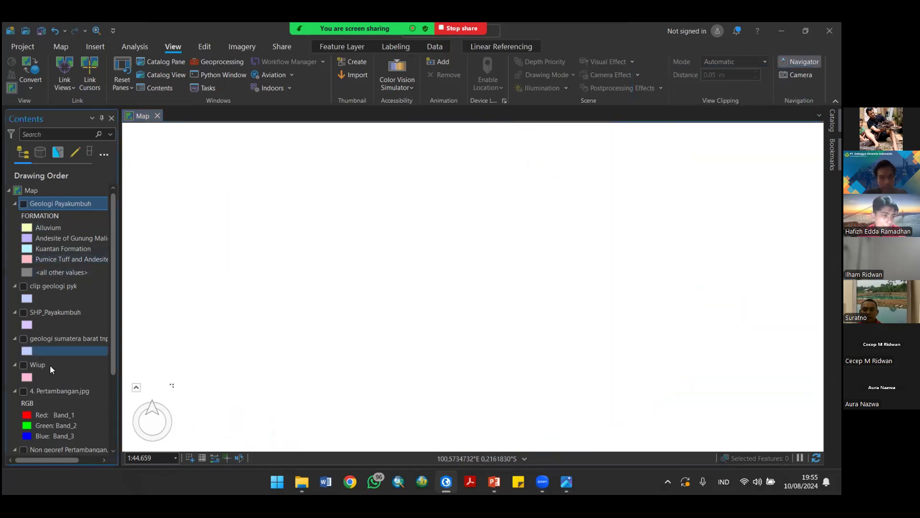
click(23, 365)
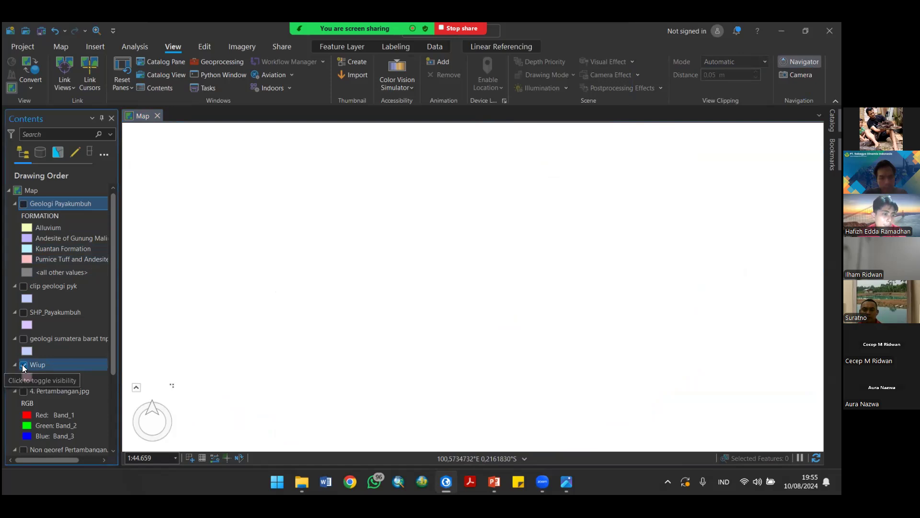
right_click(31, 362)
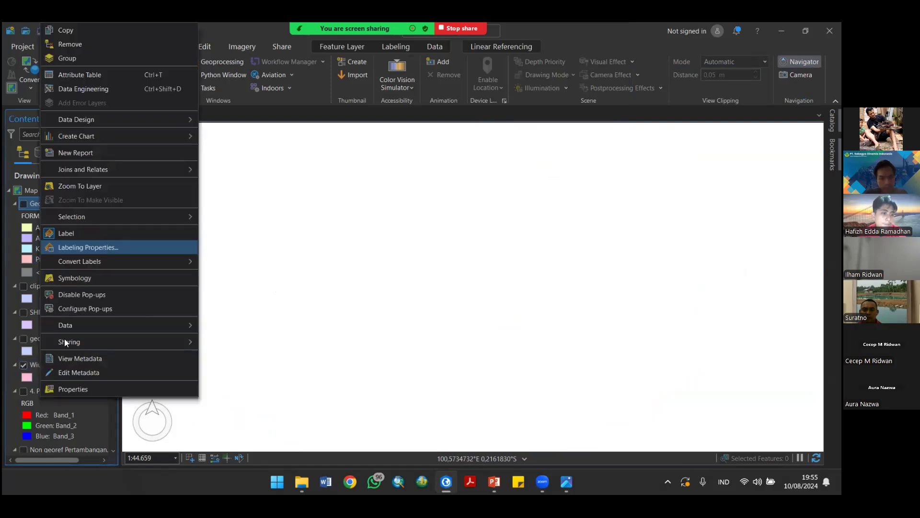
click(103, 185)
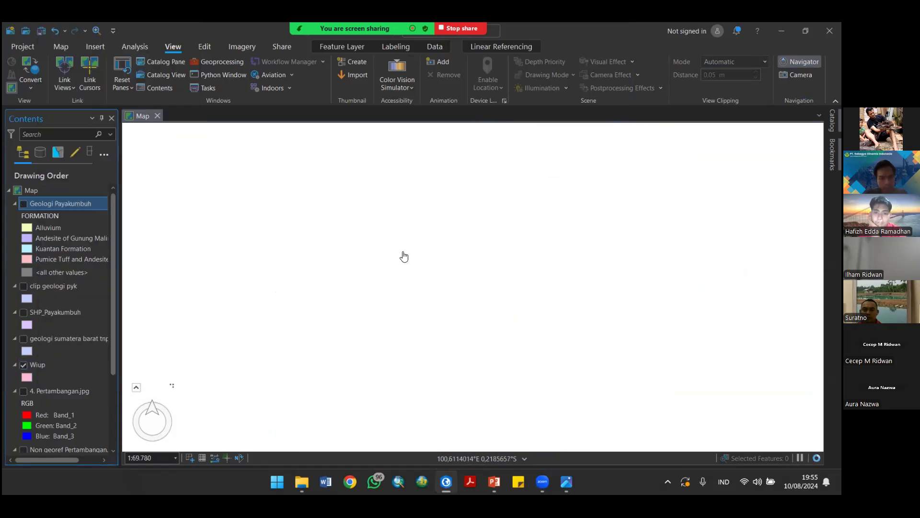
right_click(39, 361)
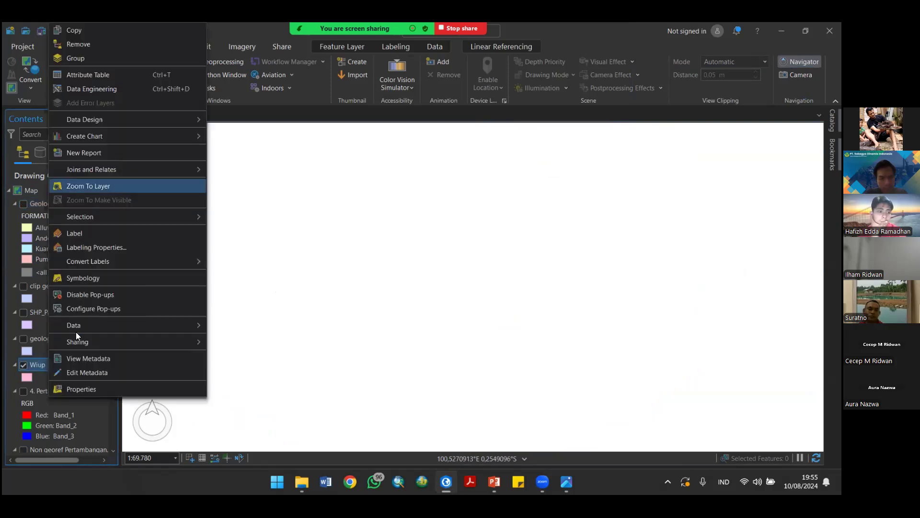
click(129, 185)
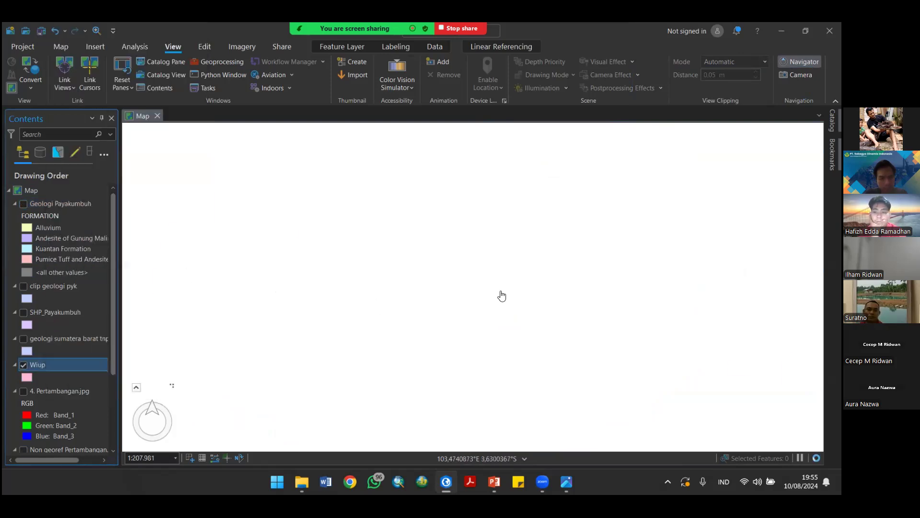
Step: Show the 4. Pertambangan.jpg map beneath the Wiup polygons and inspect its mining permit areas
scroll(520, 292, down, 3)
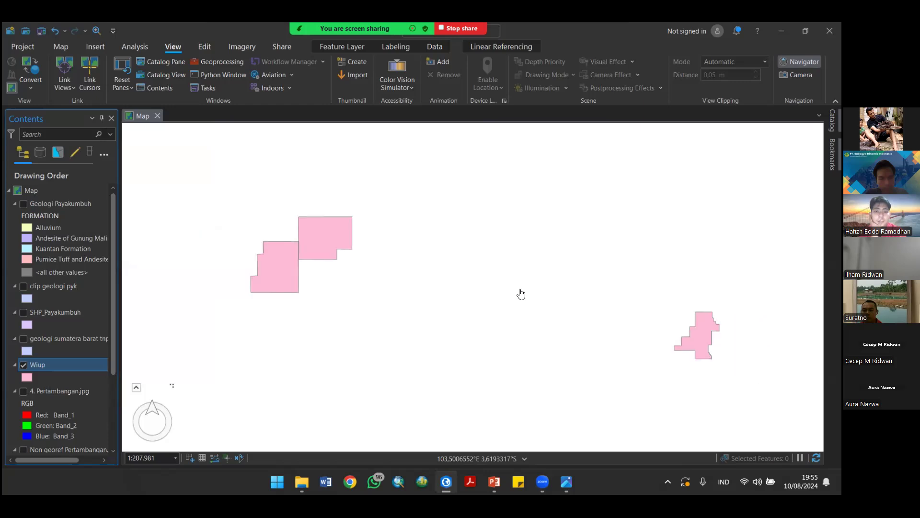
click(22, 392)
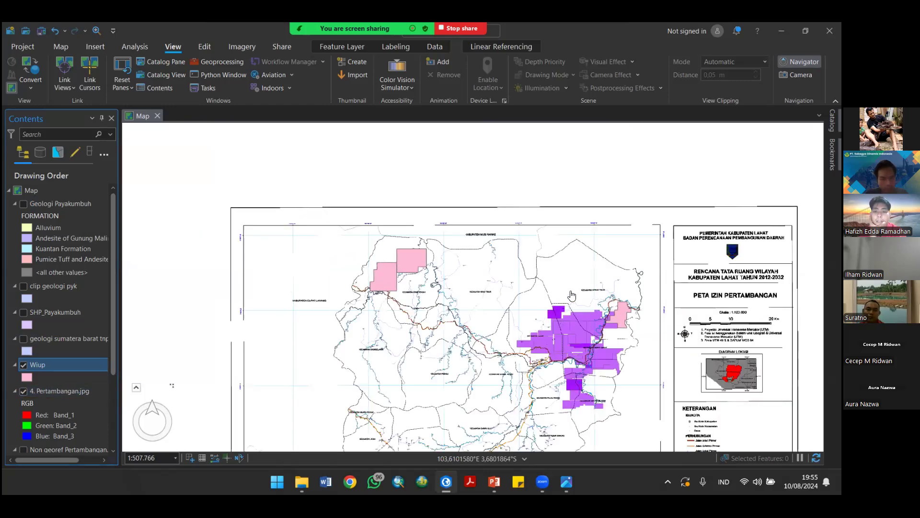
scroll(520, 326, up, 2)
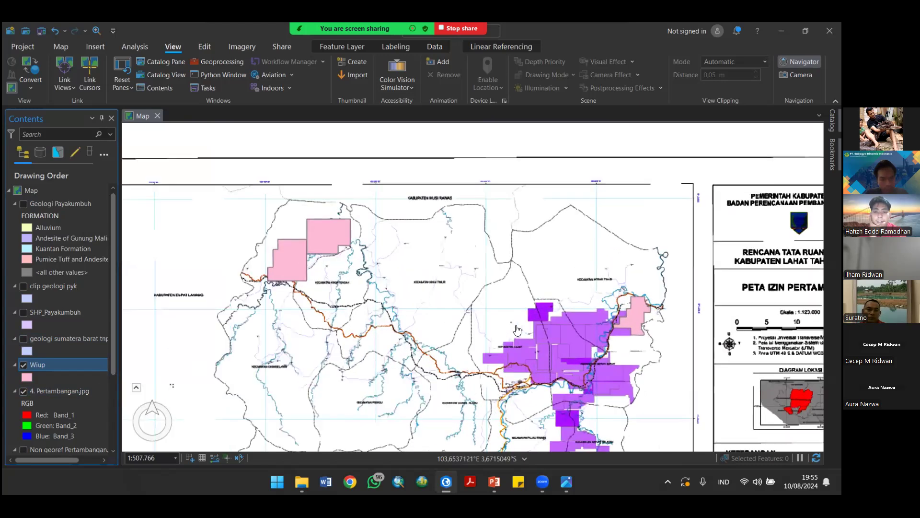
scroll(429, 284, up, 2)
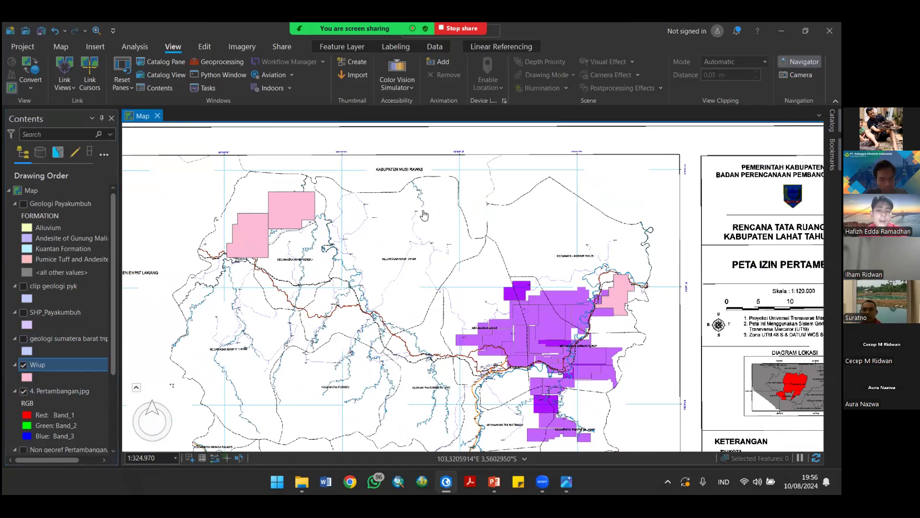
Step: Start feature creation on the Wiup layer and activate its polygon template
click(50, 364)
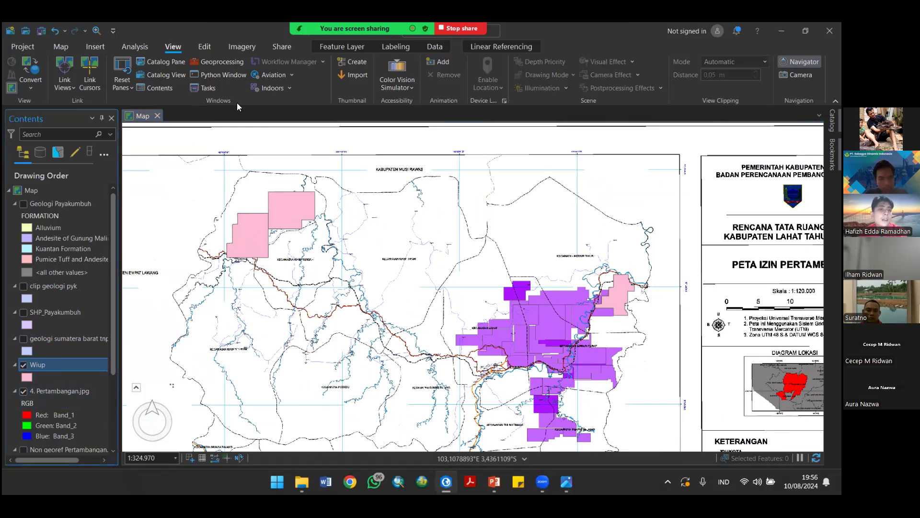
click(205, 47)
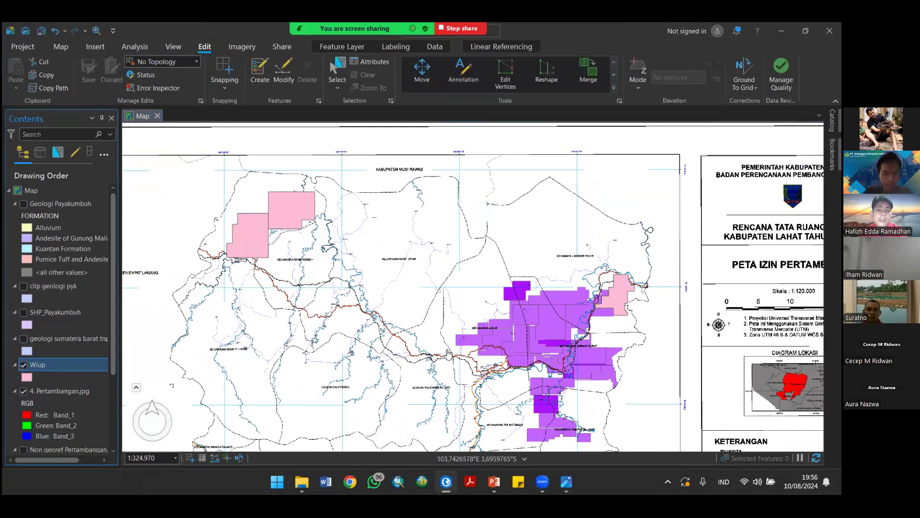
click(260, 71)
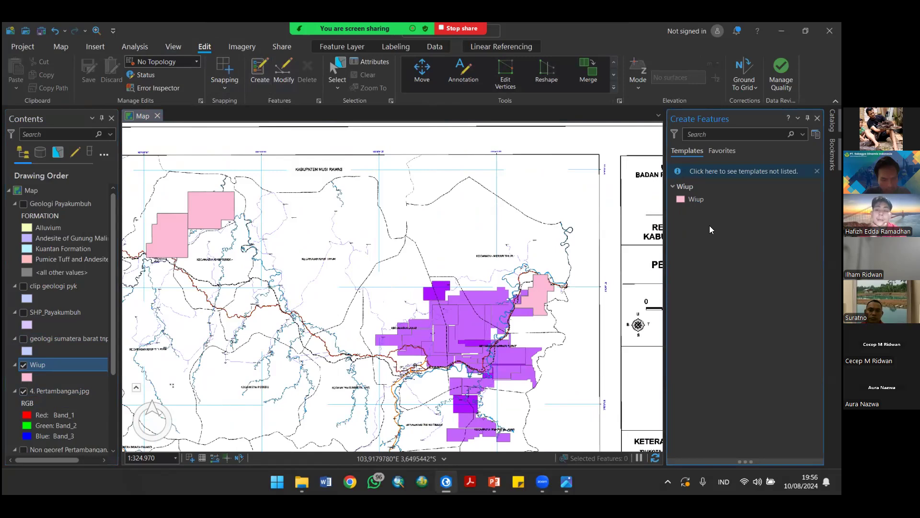
click(702, 200)
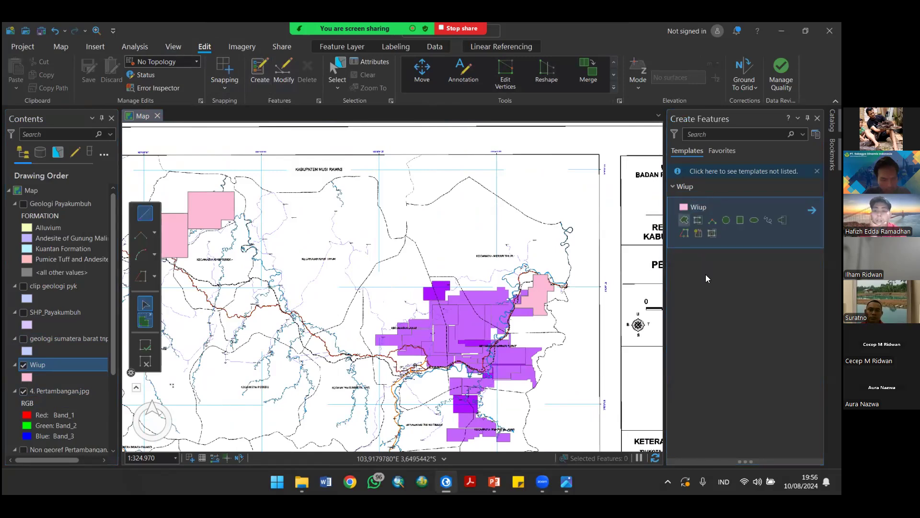
click(682, 220)
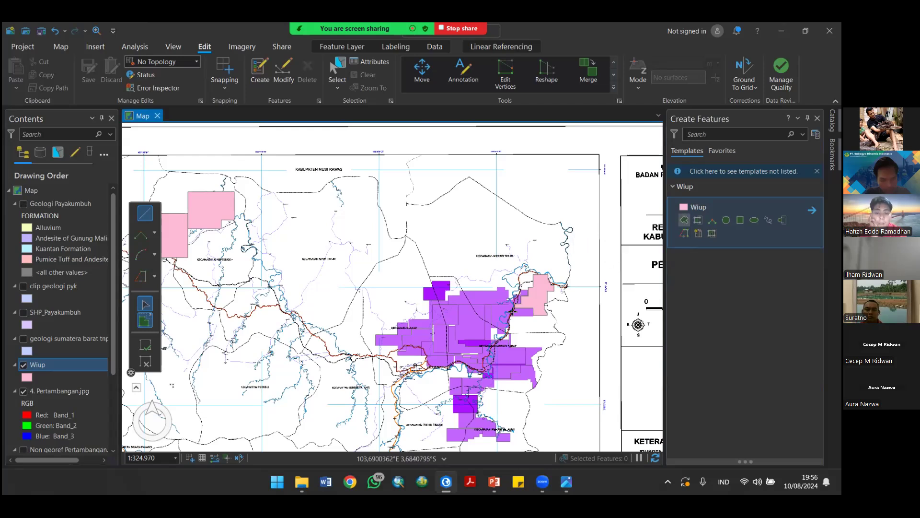
Step: Try to digitize a Wiup polygon from the upper edge of the permit area at Kecamatan Merapi Barat, and discard the sketch
scroll(512, 317, up, 5)
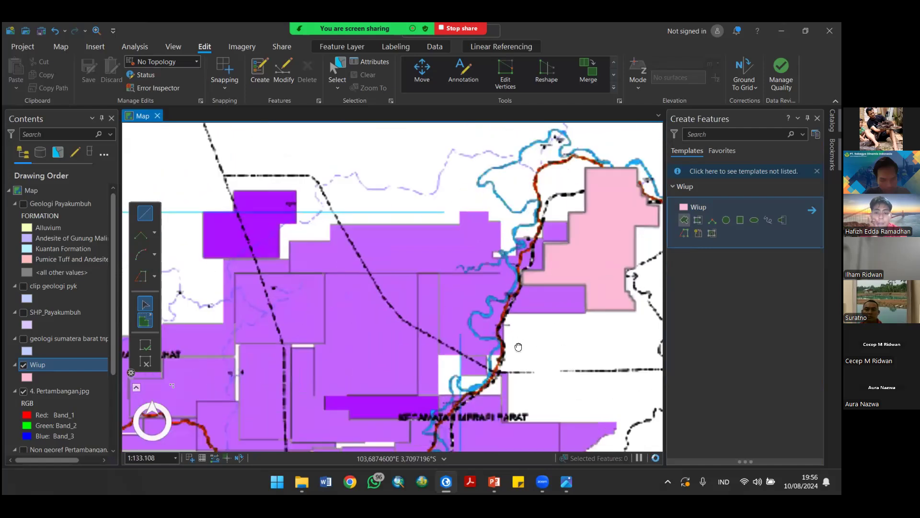
drag(527, 231, 534, 114)
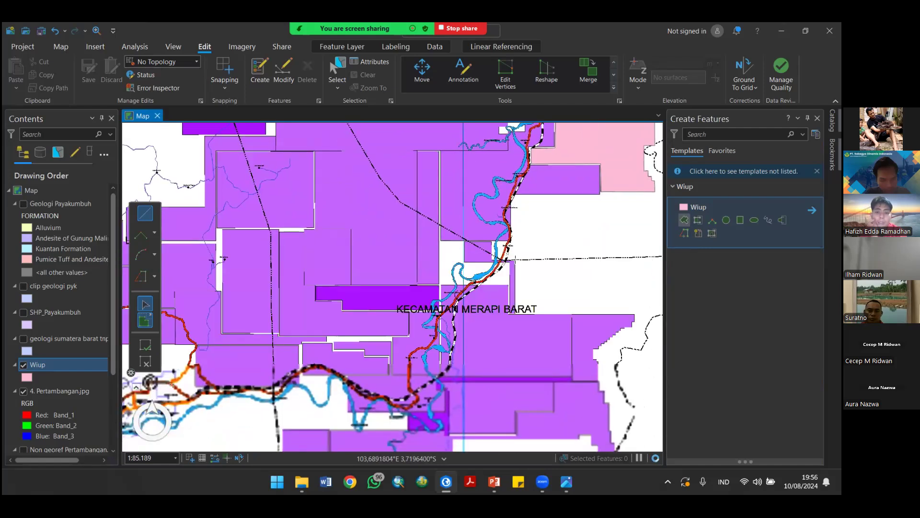
click(509, 315)
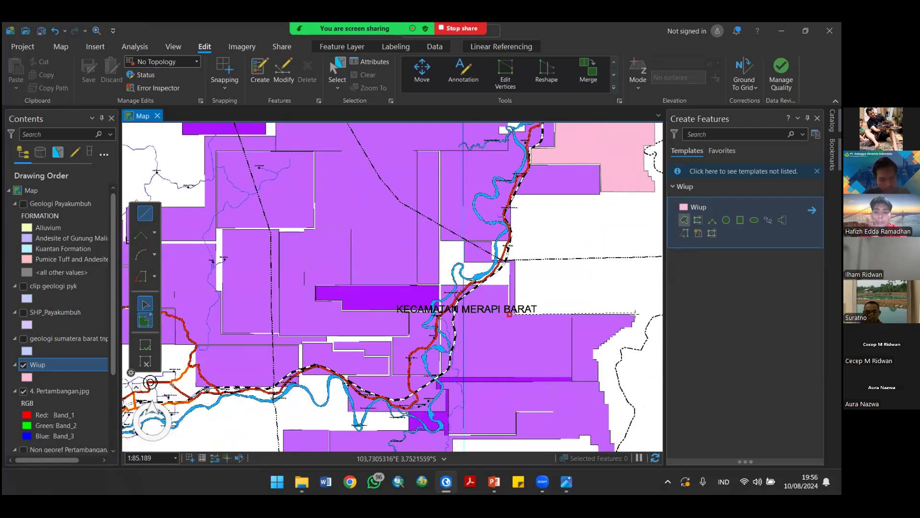
click(634, 321)
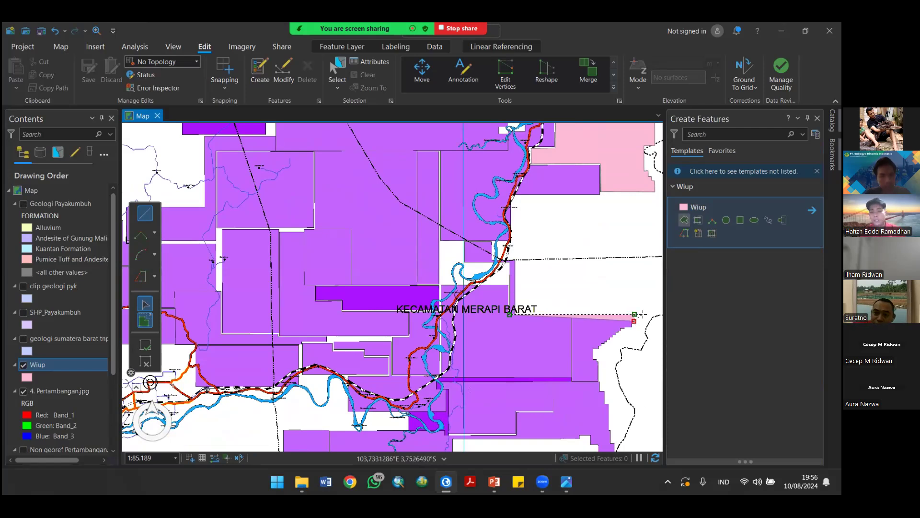
key(ctrl+z)
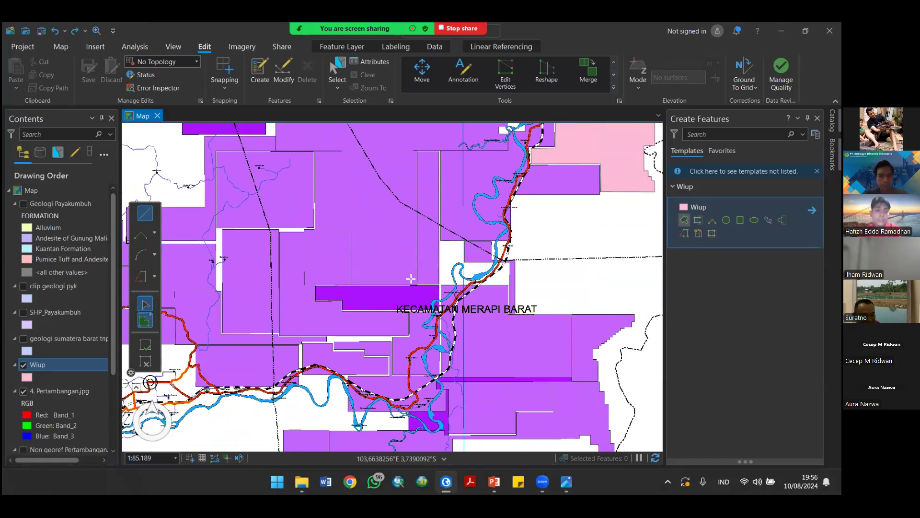
scroll(431, 264, down, 3)
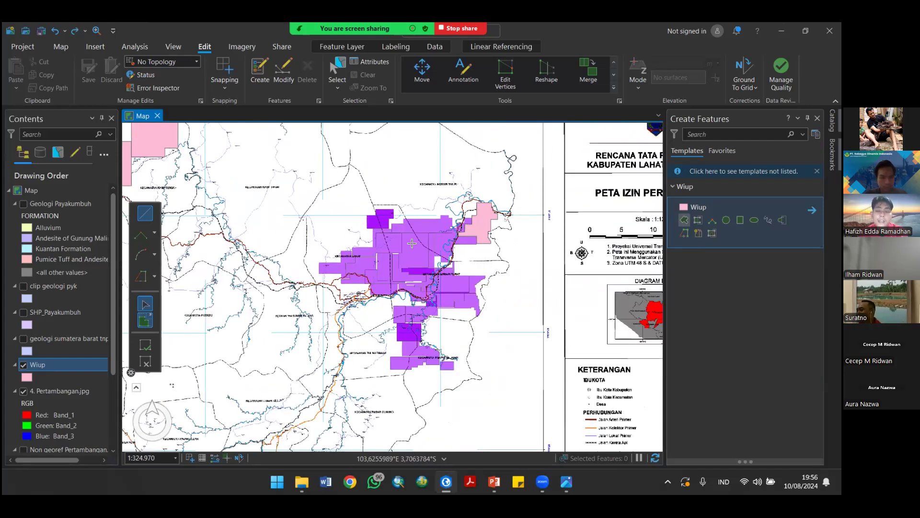
drag(170, 169, 260, 197)
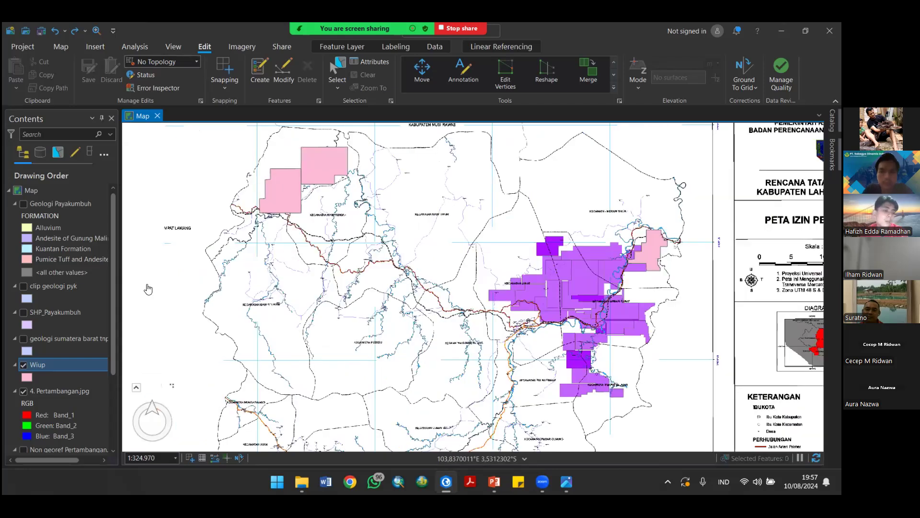
Step: Hide the Wiup and 4. Pertambangan.jpg layers, show the Geologi Payakumbuh layer, and zoom the map to it
click(23, 365)
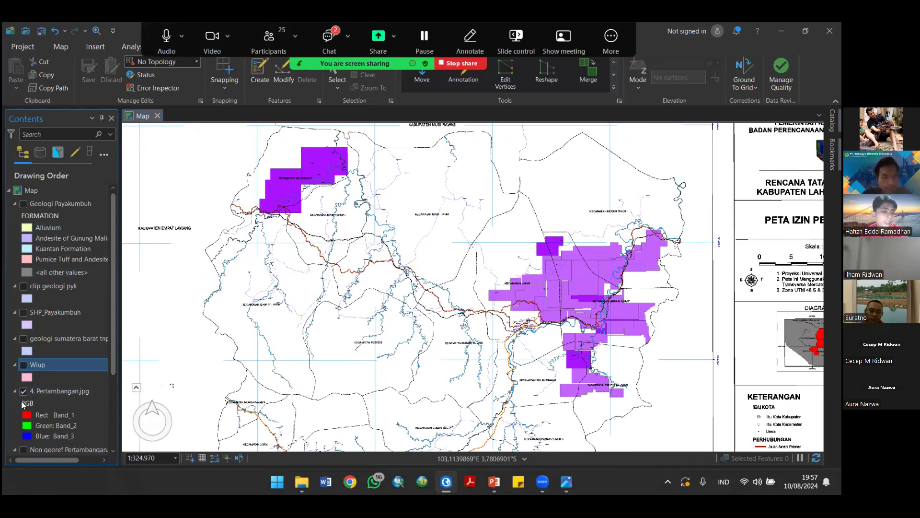
click(22, 203)
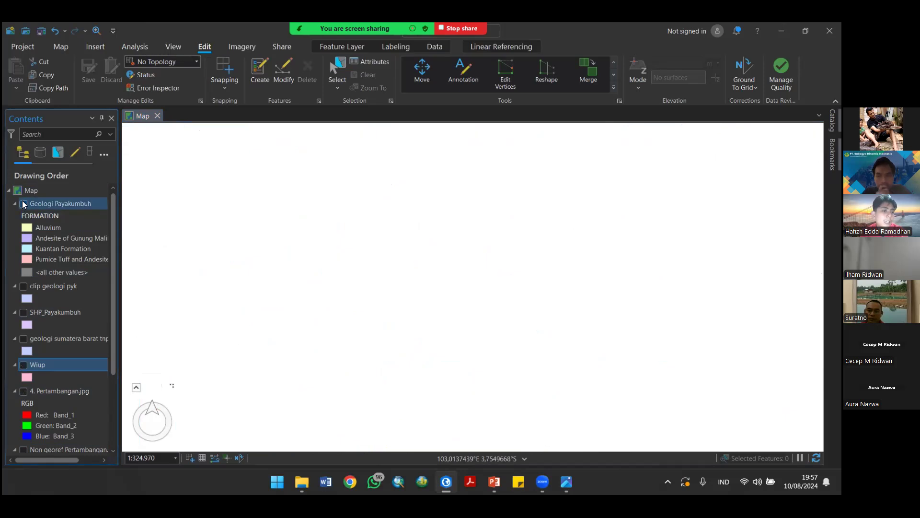
right_click(60, 201)
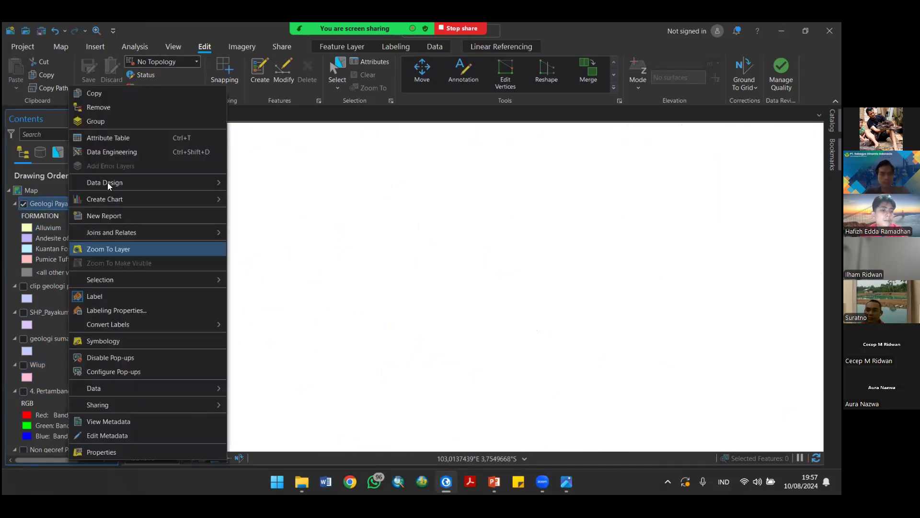
click(118, 248)
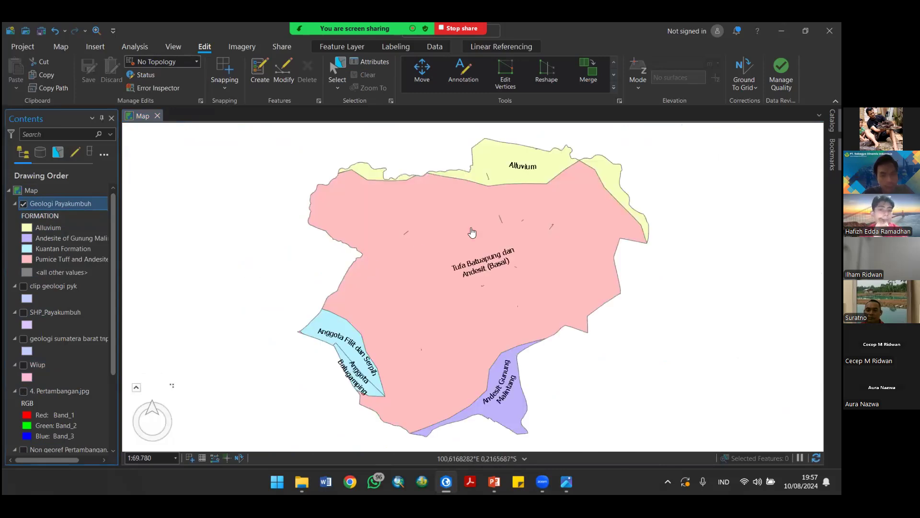
key(alt+Tab)
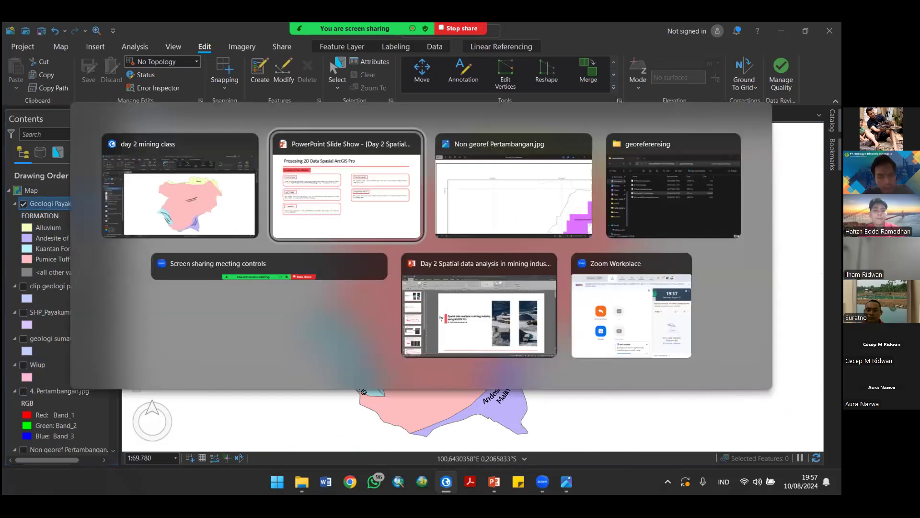
key(alt+Tab)
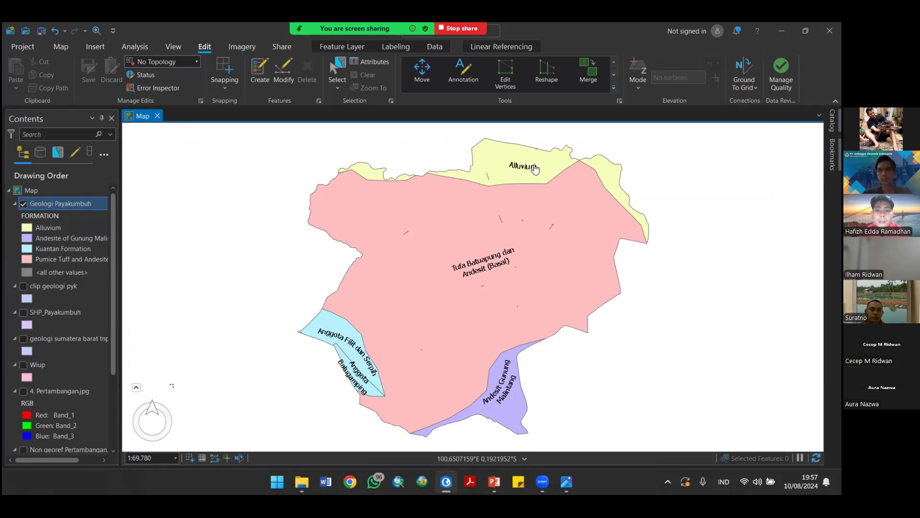
click(60, 45)
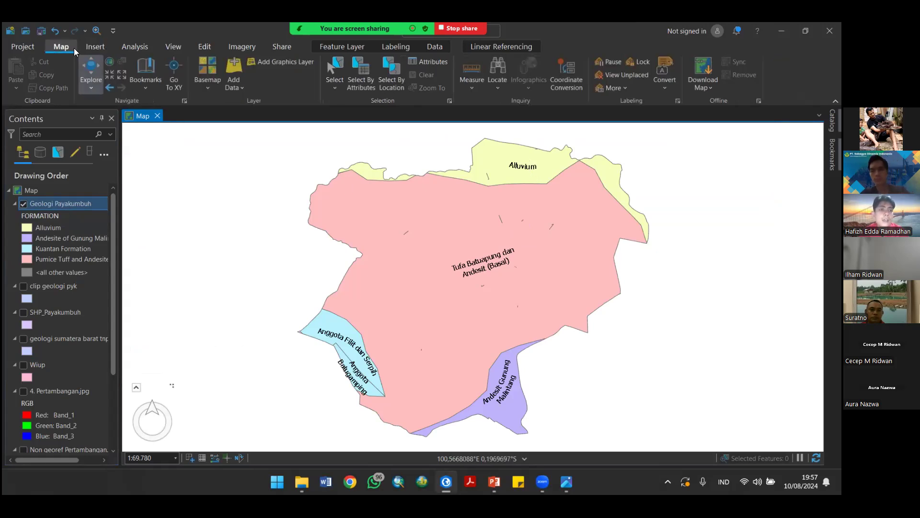
click(206, 46)
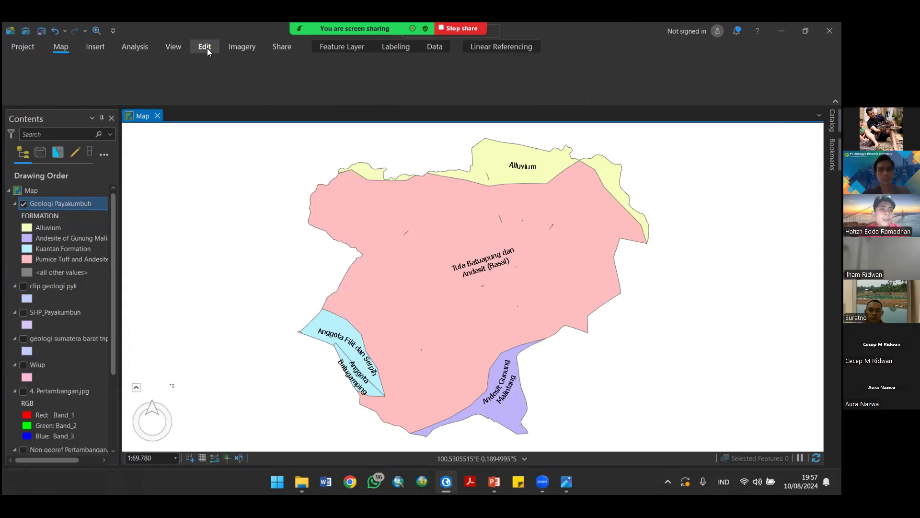
Step: Select the Alluvium polygon of the Geologi Payakumbuh layer on the map
click(60, 50)
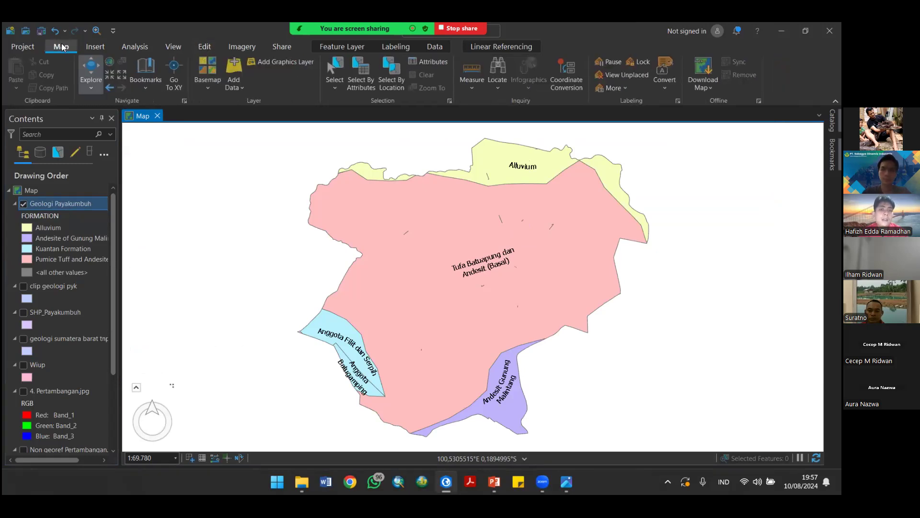
click(337, 67)
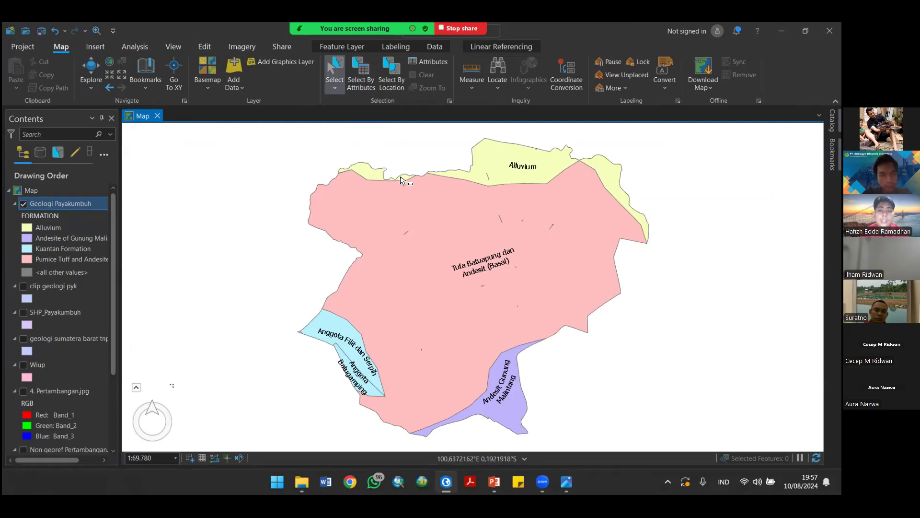
click(495, 157)
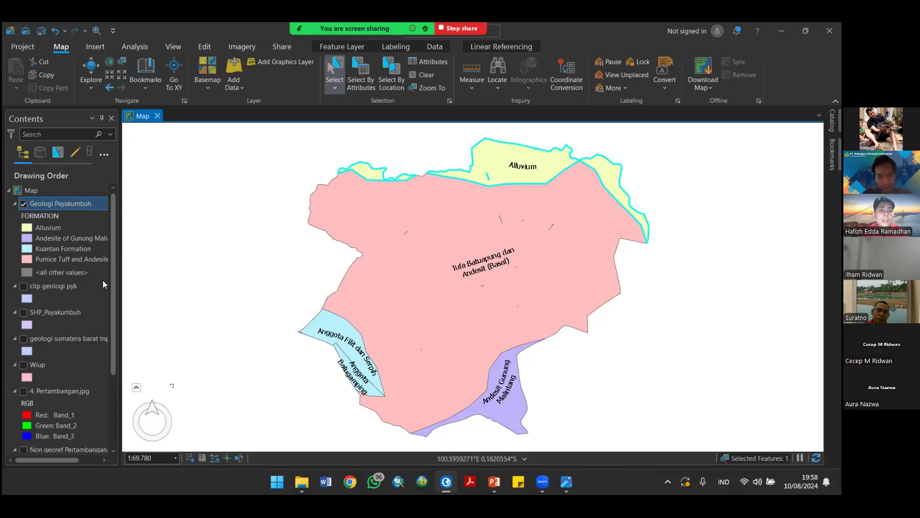
Step: Examine the Geologi Payakumbuh attribute table by selecting the Anggota Filit dan Serpih record and the Alluvium record, and close the table
right_click(63, 203)
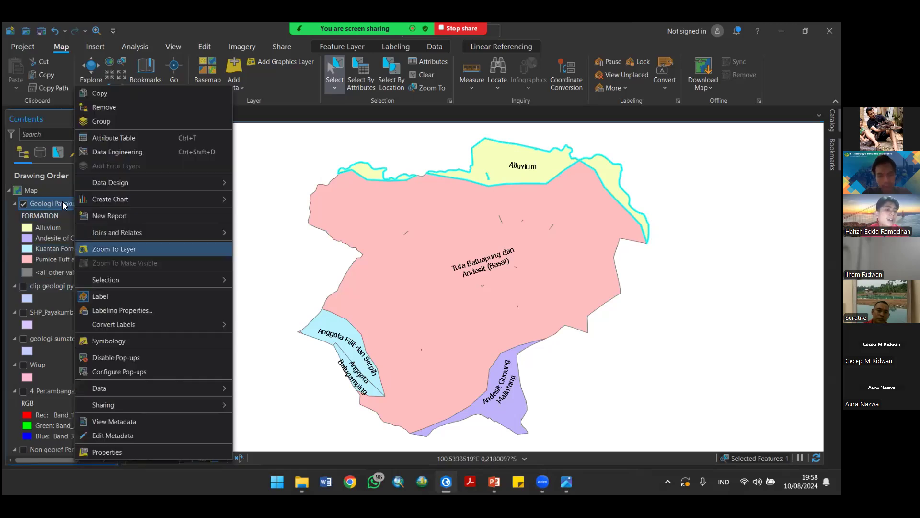
click(118, 139)
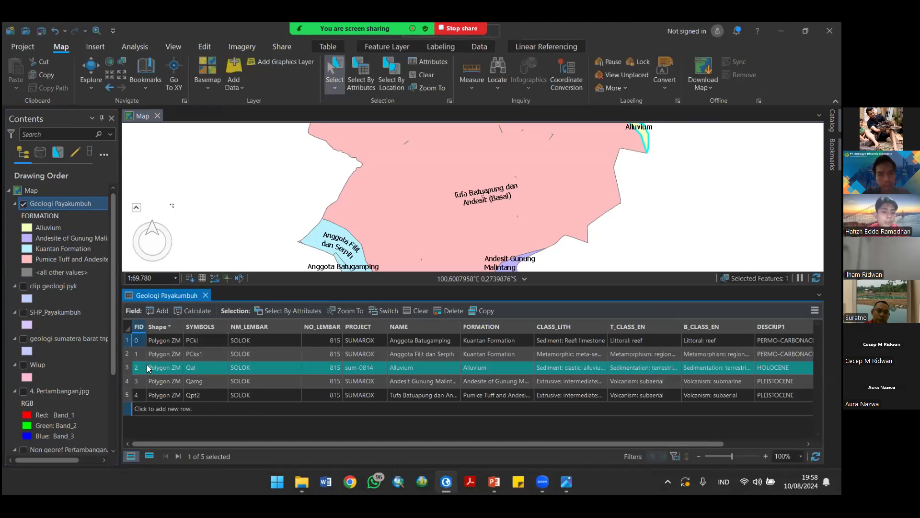
click(126, 353)
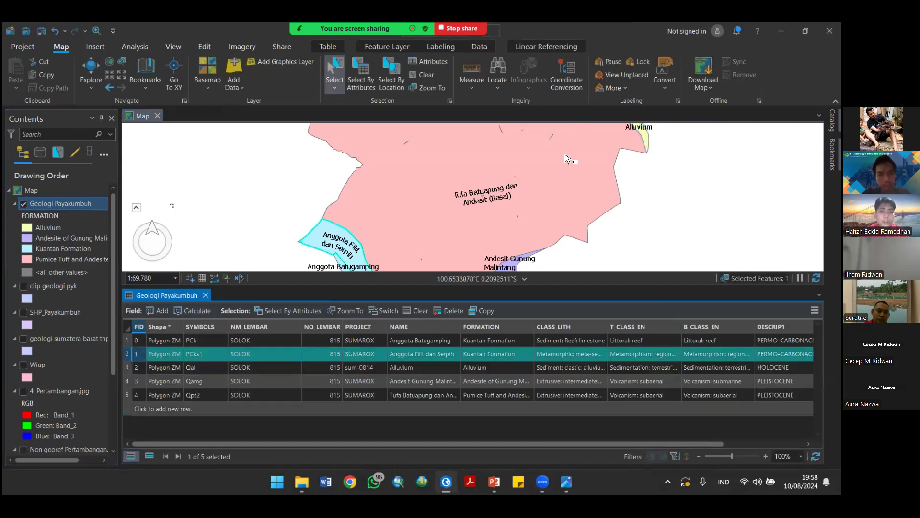
scroll(568, 209, down, 4)
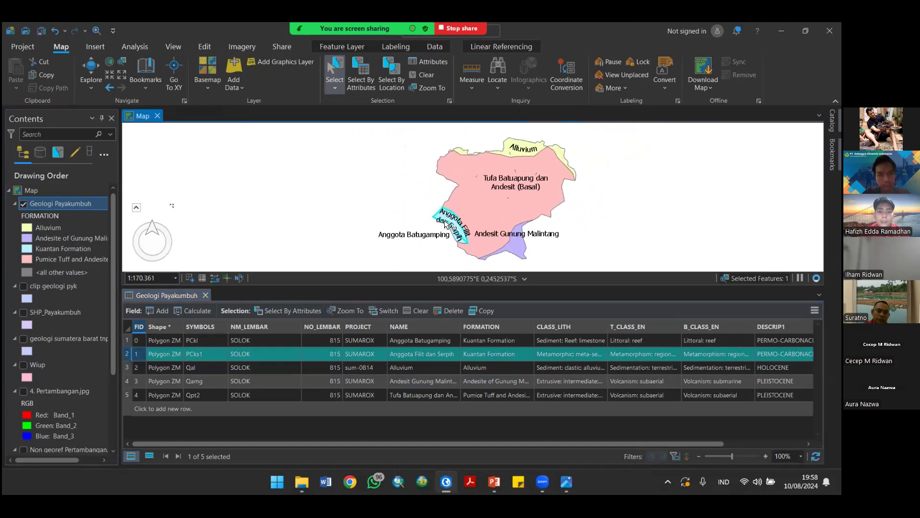
scroll(451, 224, up, 4)
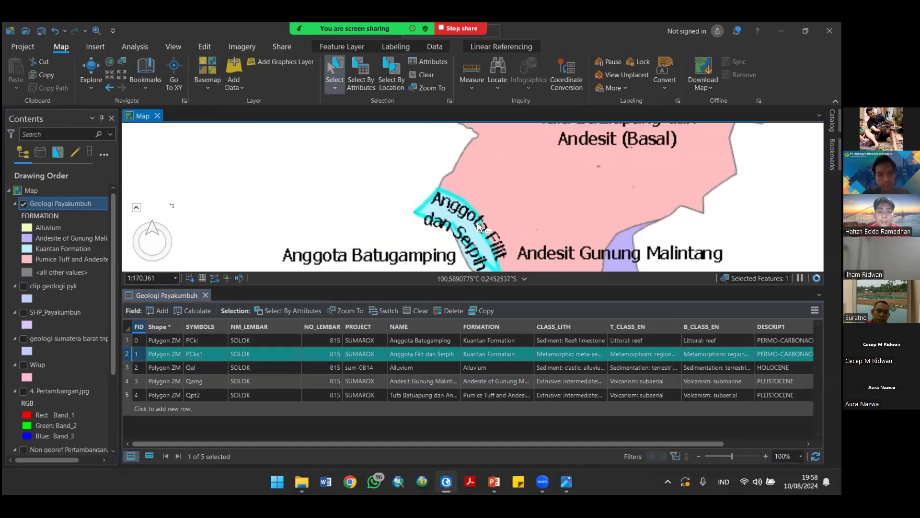
click(127, 367)
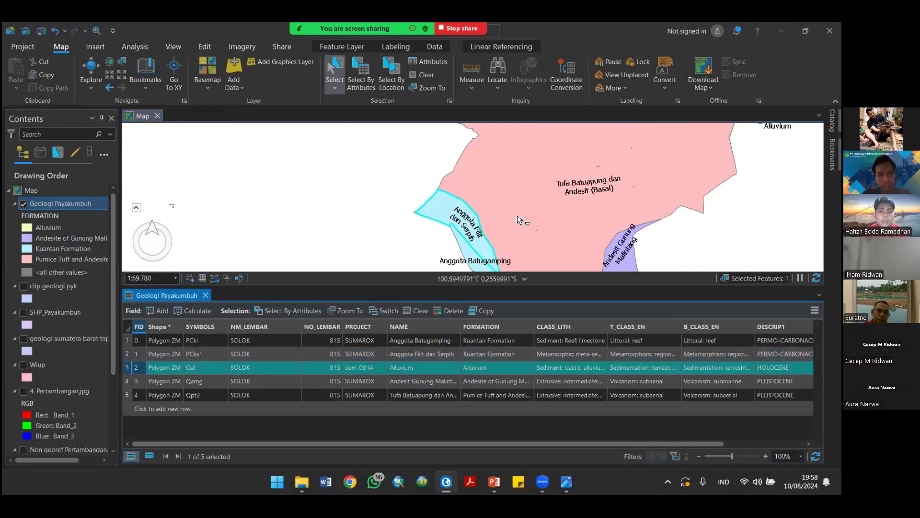
drag(493, 198, 402, 302)
drag(509, 181, 495, 243)
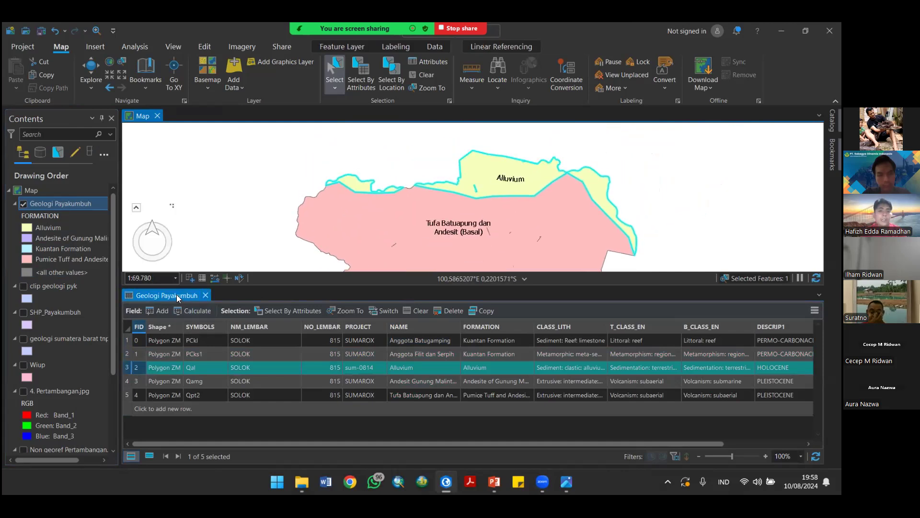
click(206, 294)
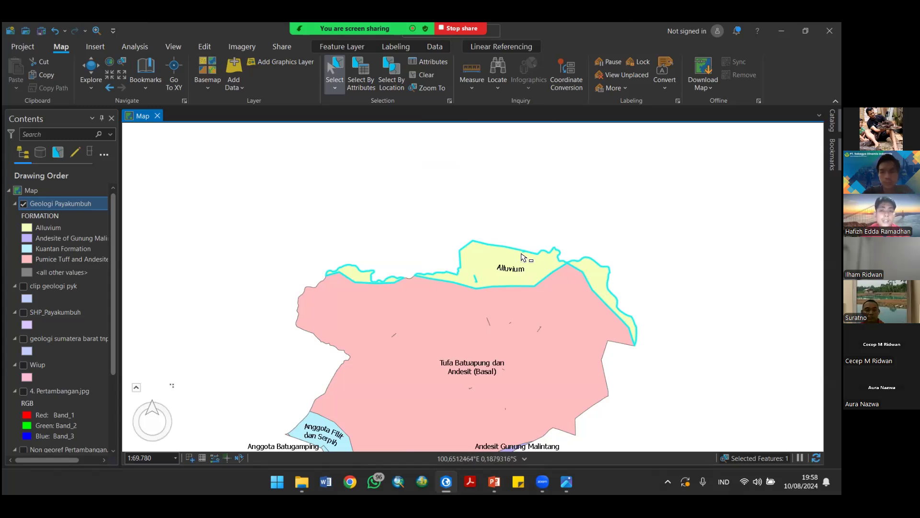
Step: Export the selected Alluvium feature of Geologi Payakumbuh as a shapefile named eksport in the 4. mining class folder
right_click(69, 202)
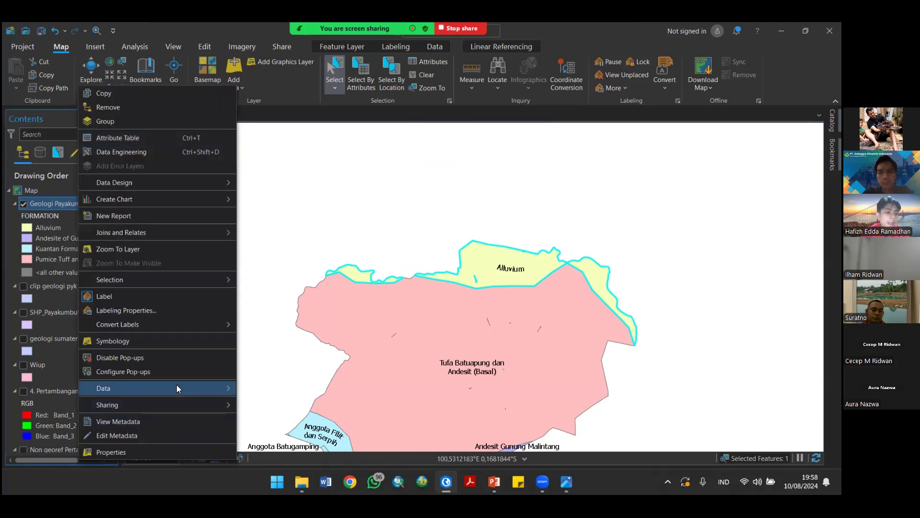
mouse_move(177, 386)
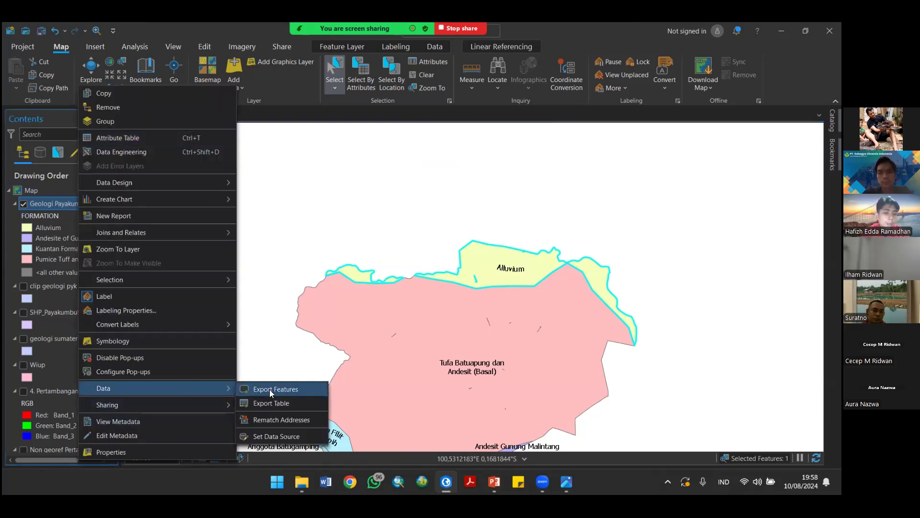
click(283, 390)
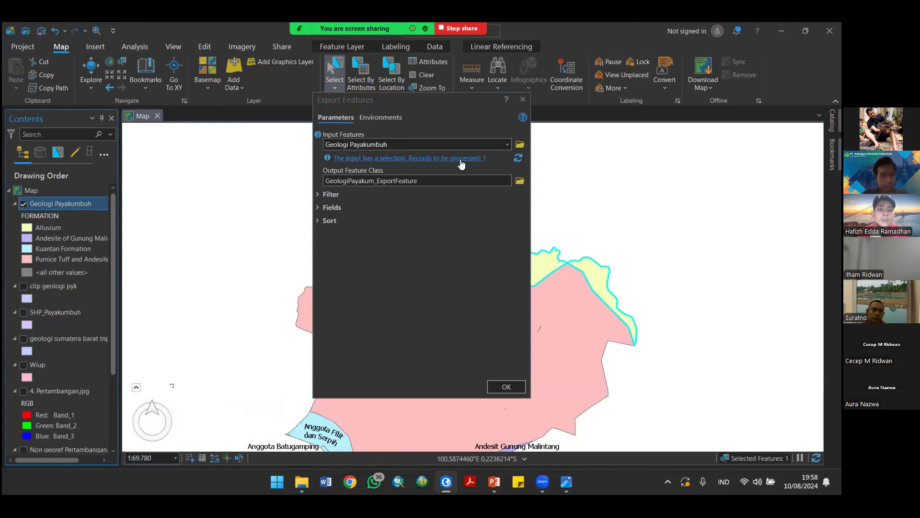
drag(461, 100, 257, 111)
drag(517, 286, 606, 193)
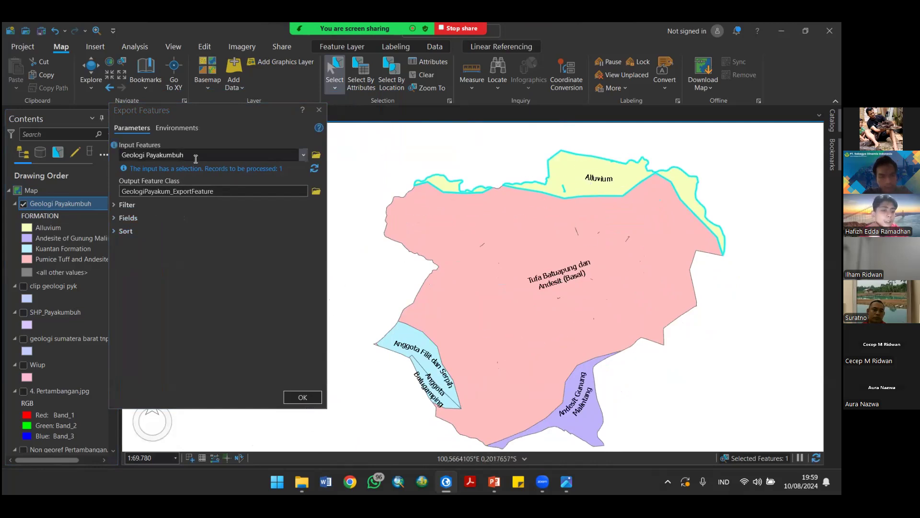
click(316, 192)
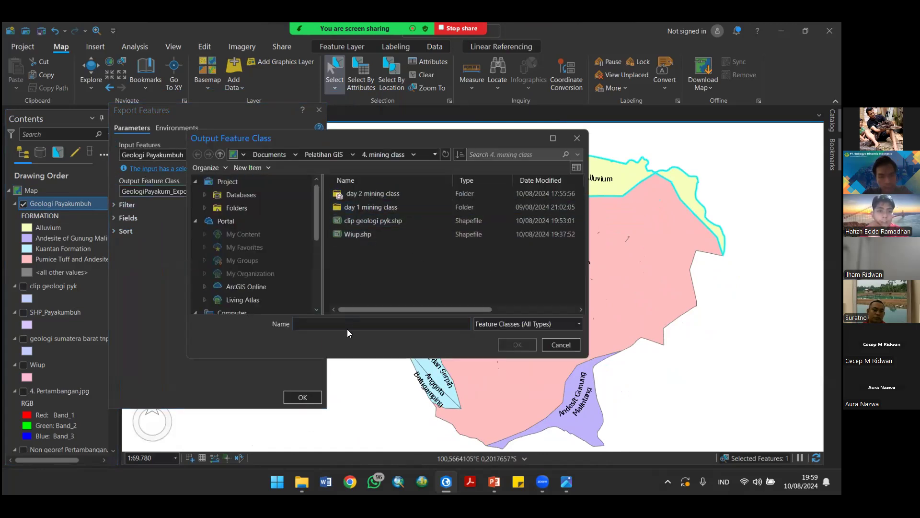
text(e)
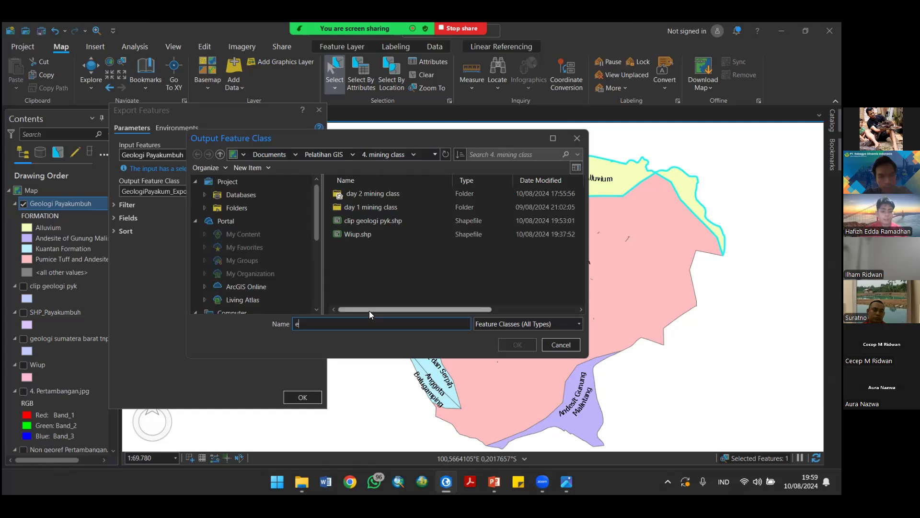
text(ksport)
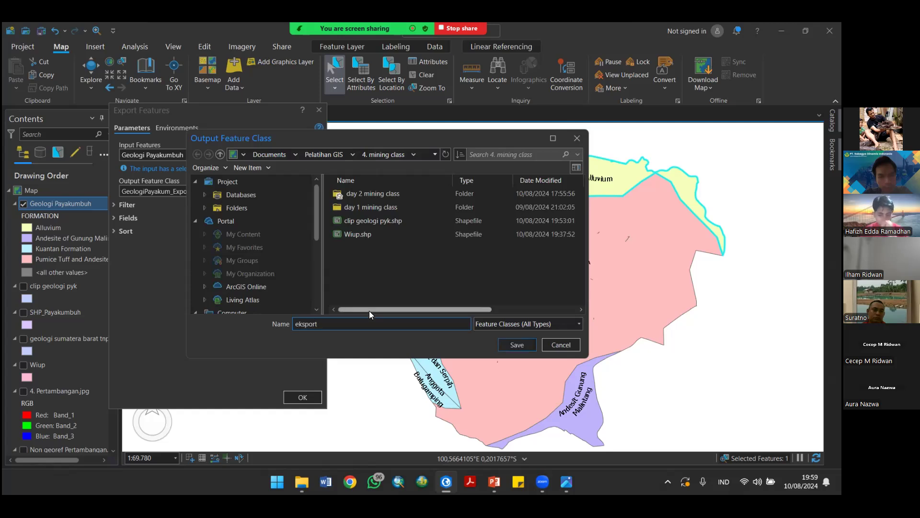
key(Return)
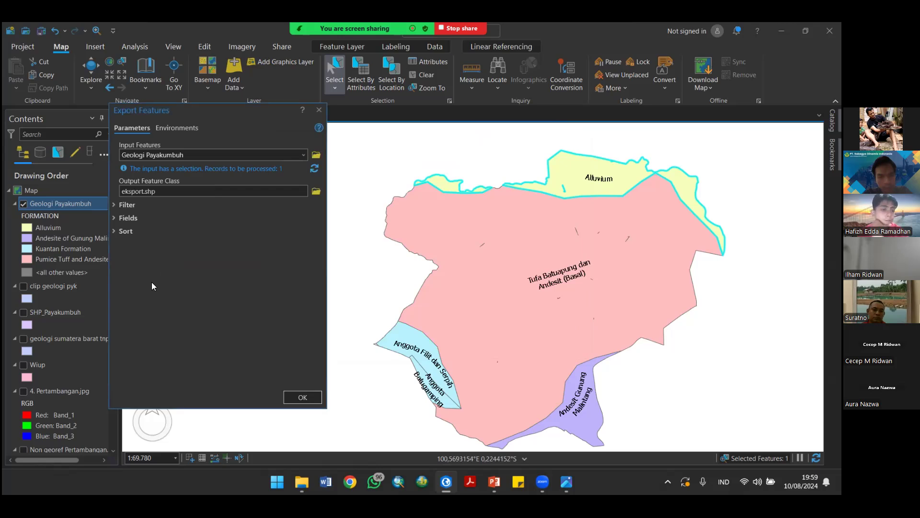
click(302, 397)
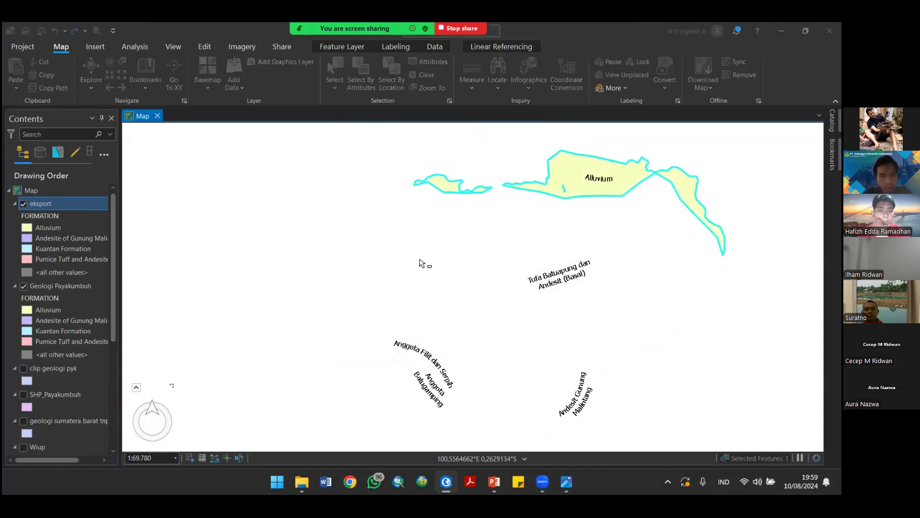
Step: Hide the Geologi Payakumbuh layer to view the exported Alluvium alone, and check the eksport attribute table before closing it
click(23, 287)
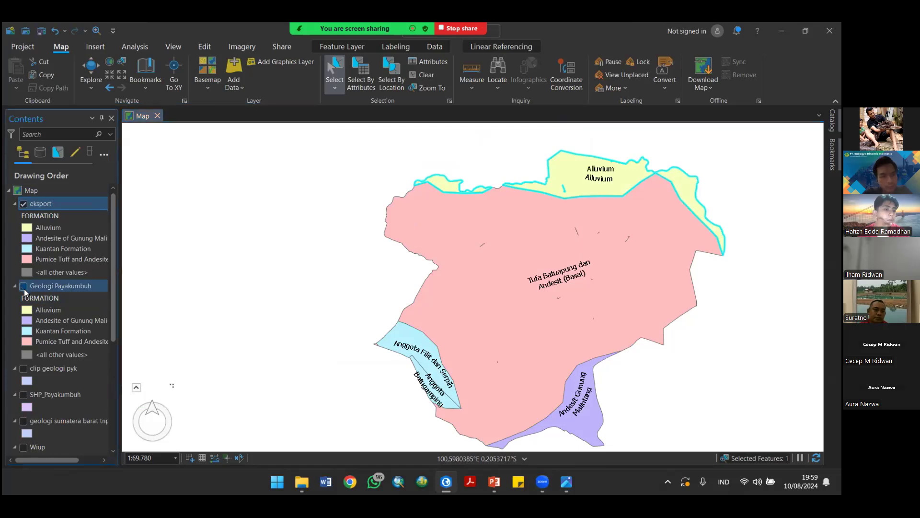
drag(575, 220, 411, 306)
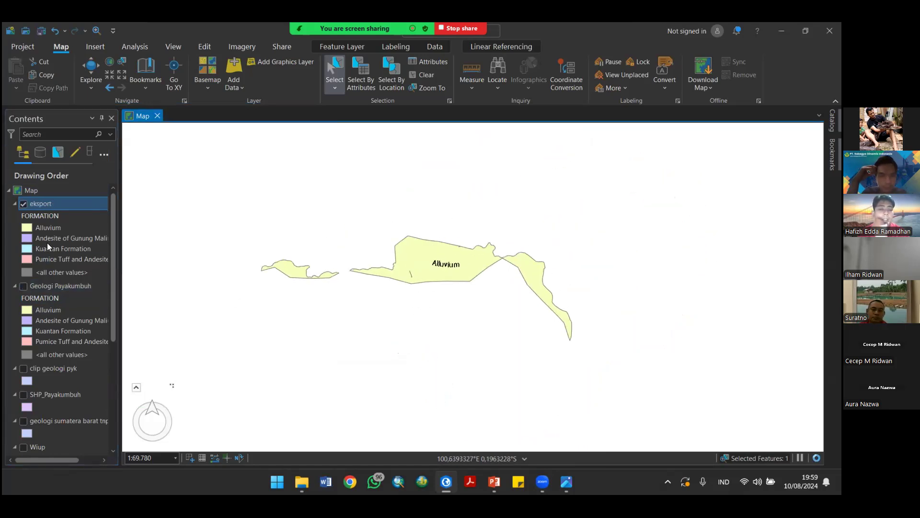
right_click(48, 200)
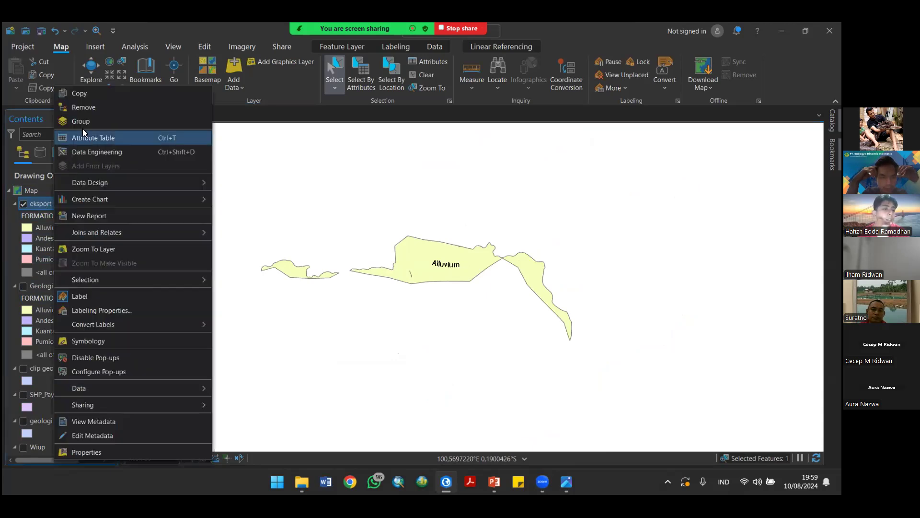
click(90, 139)
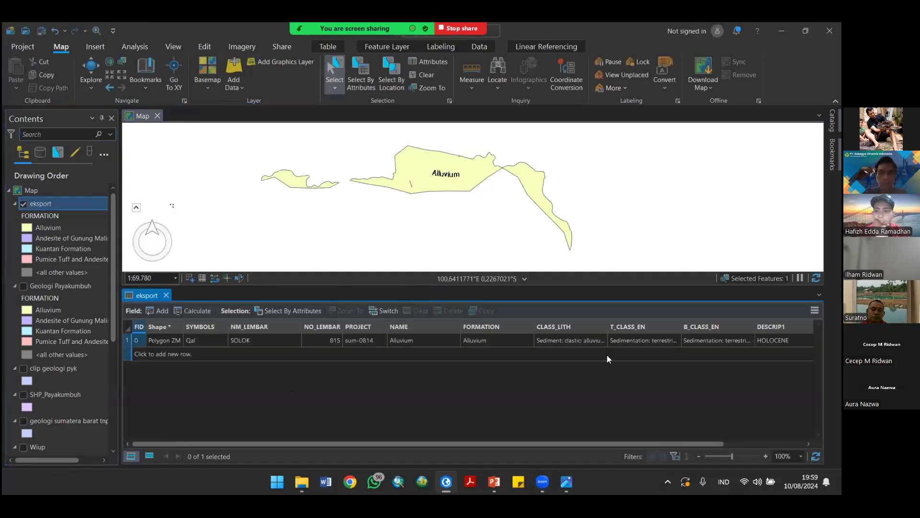
click(166, 296)
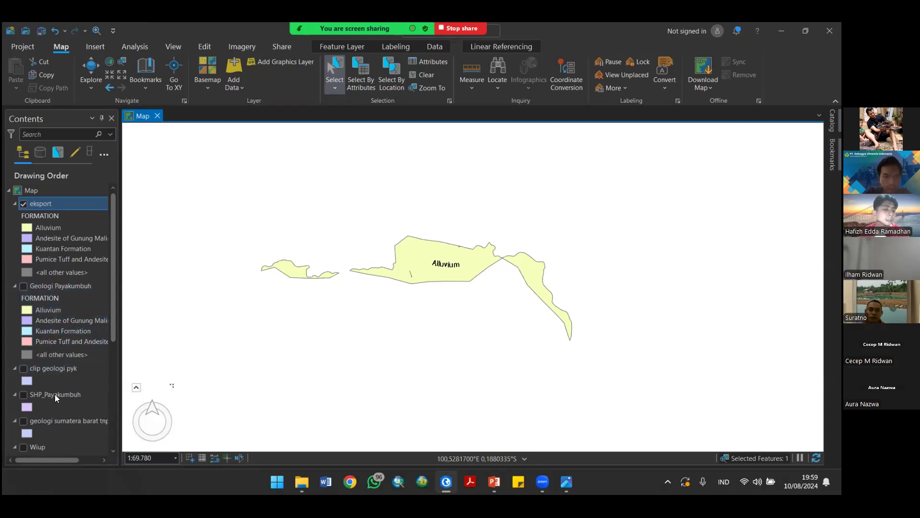
Step: Regenerate the eksport layer's unique-value classes from all values of the FORMATION field, and close the symbology settings
right_click(41, 203)
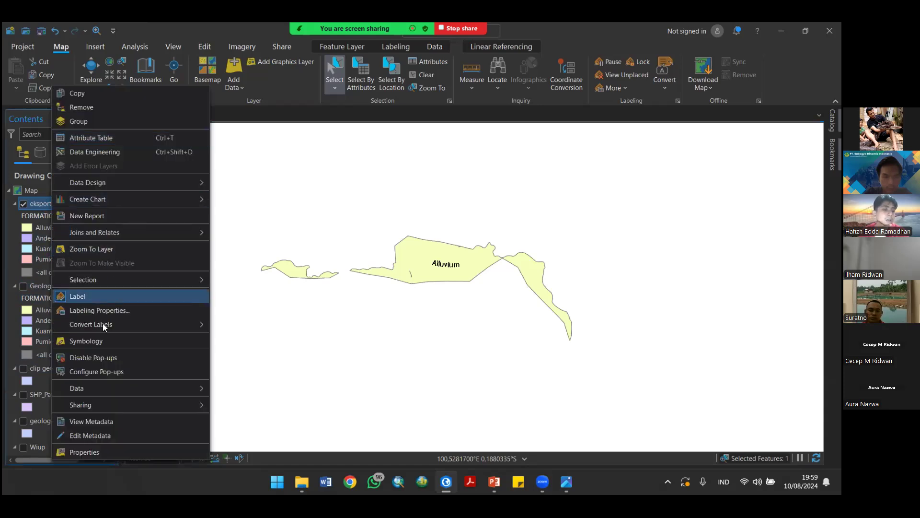
click(97, 342)
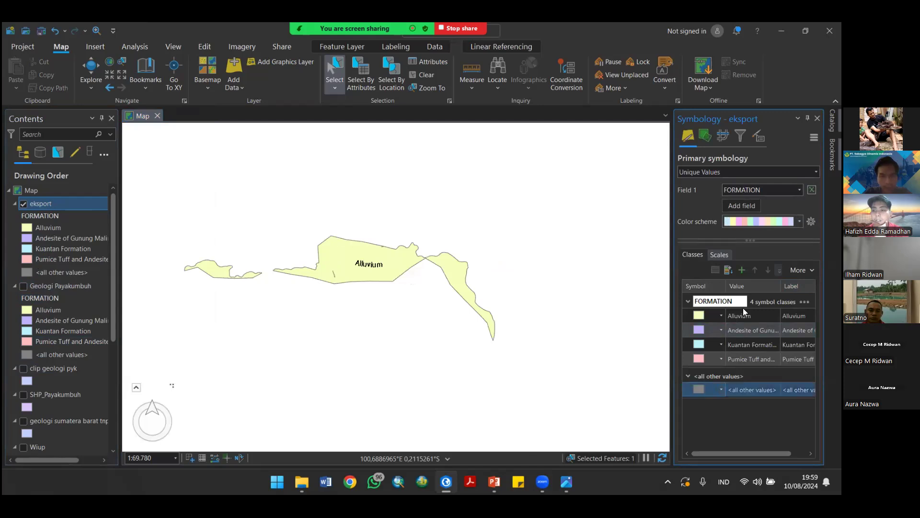
click(728, 270)
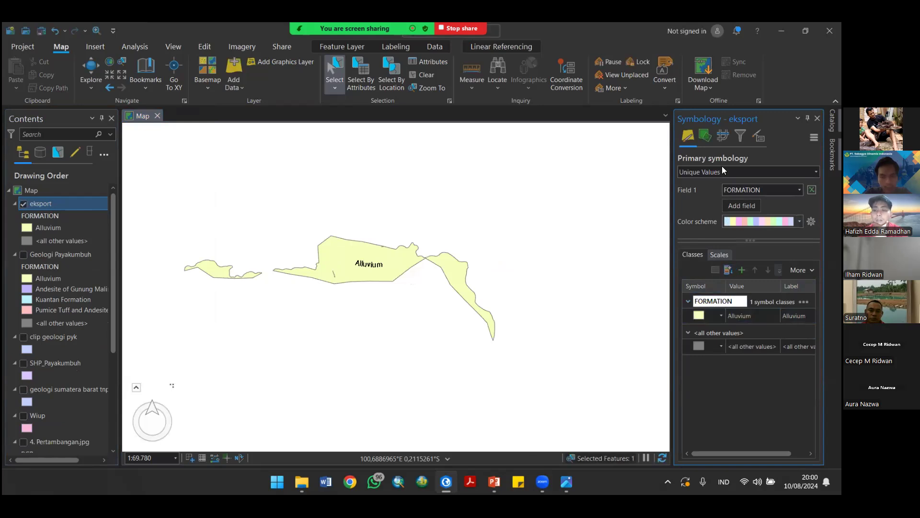
click(818, 118)
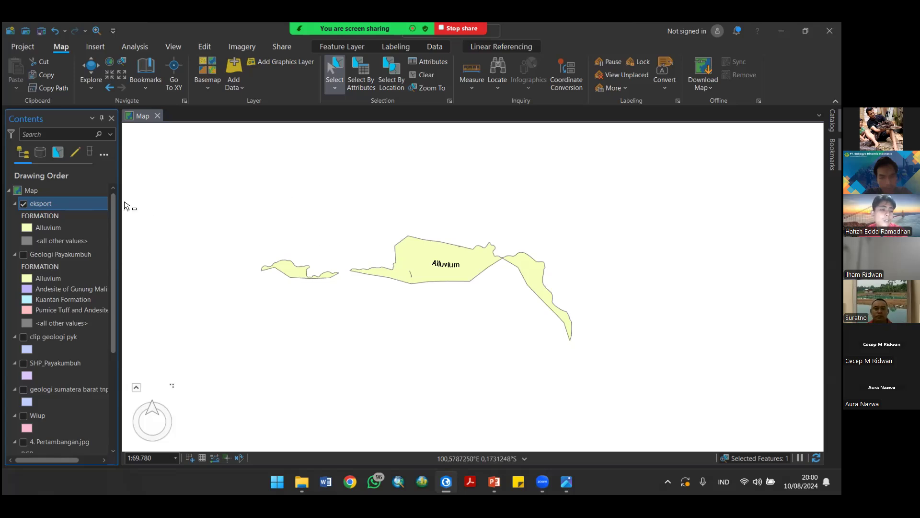
Step: Hide the eksport layer and show the Geologi Payakumbuh layer again
click(22, 204)
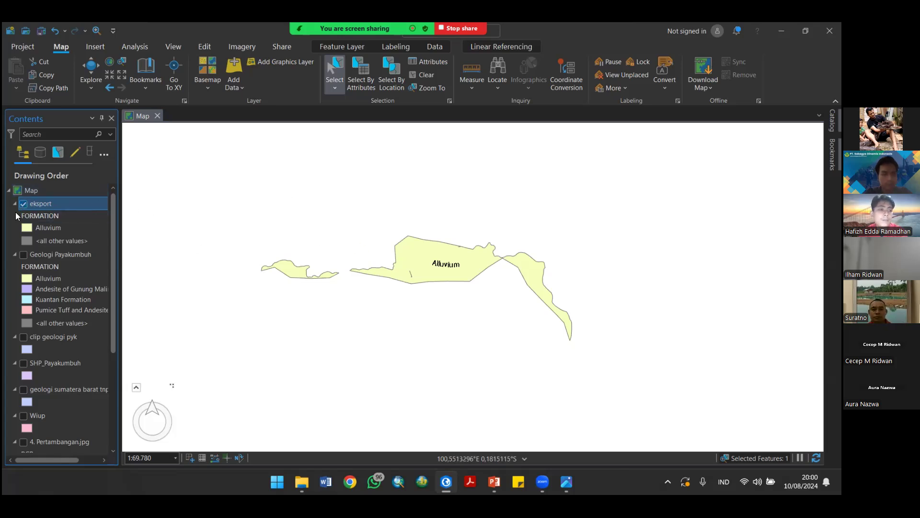
click(24, 253)
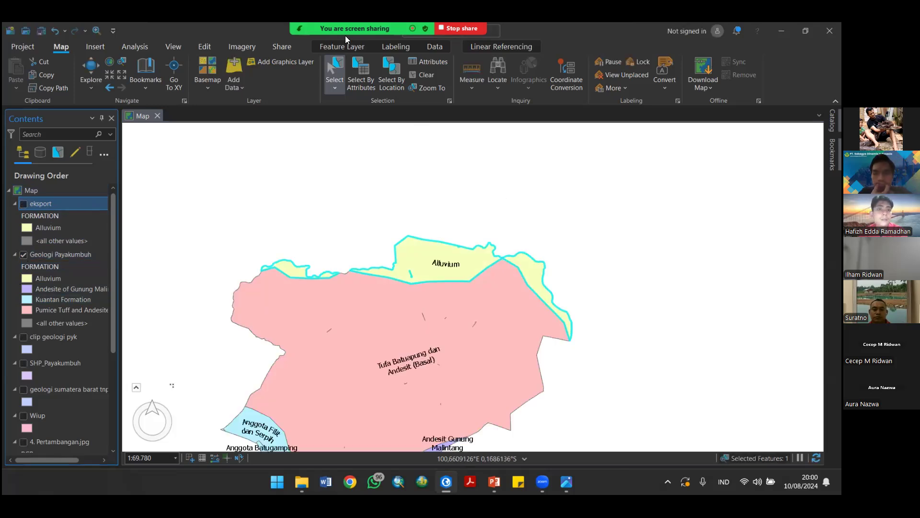
mouse_move(327, 46)
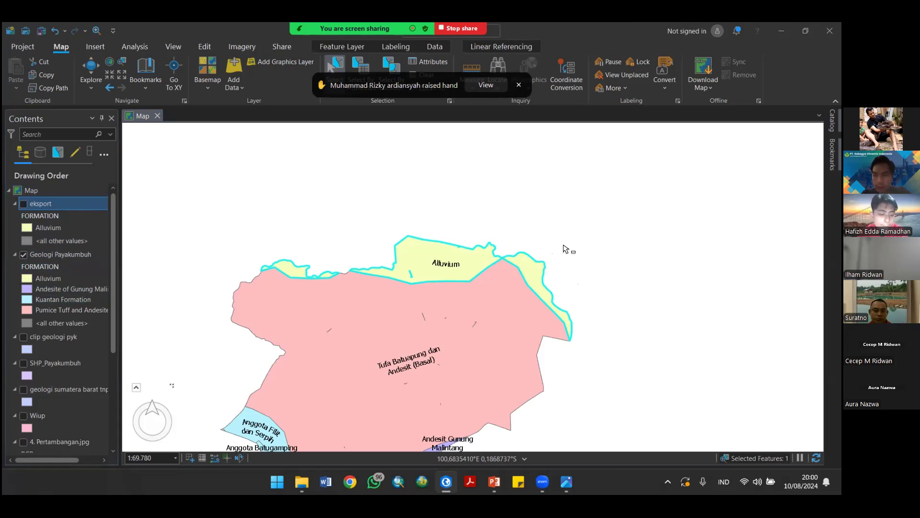
key(XF86AudioRaiseVolume)
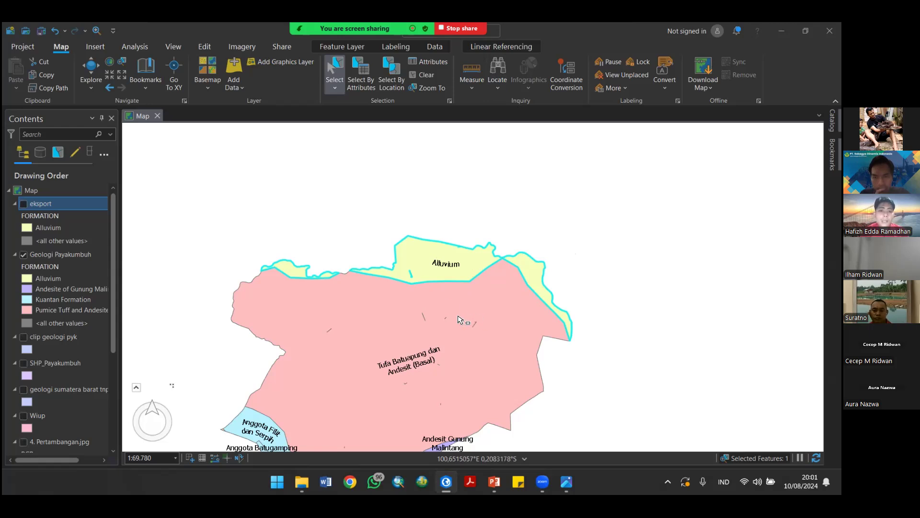
drag(462, 318, 515, 215)
scroll(513, 206, up, 2)
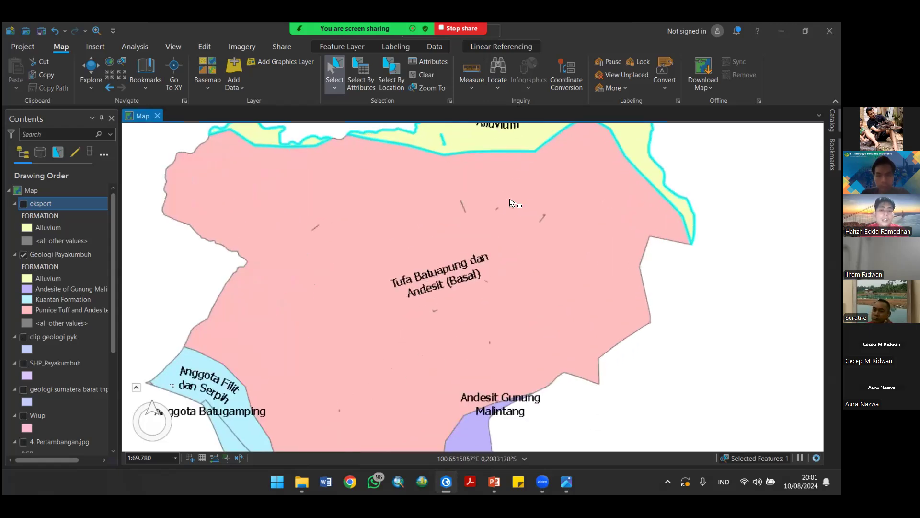
scroll(512, 204, down, 2)
drag(511, 209, 507, 223)
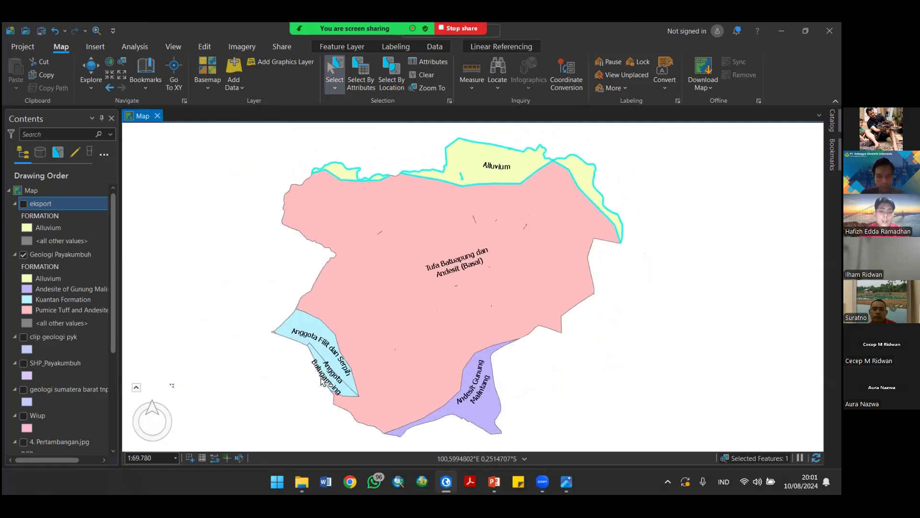
Step: Switch to File Explorer and browse from Documents through the Geologi Regional jpg folder to the inner Sumatera ( 47 Buah ) folder
click(302, 481)
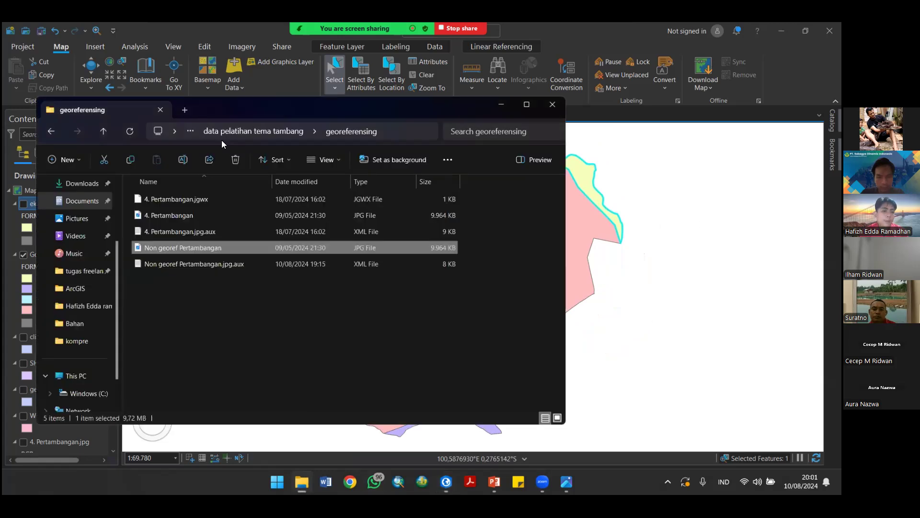
click(82, 209)
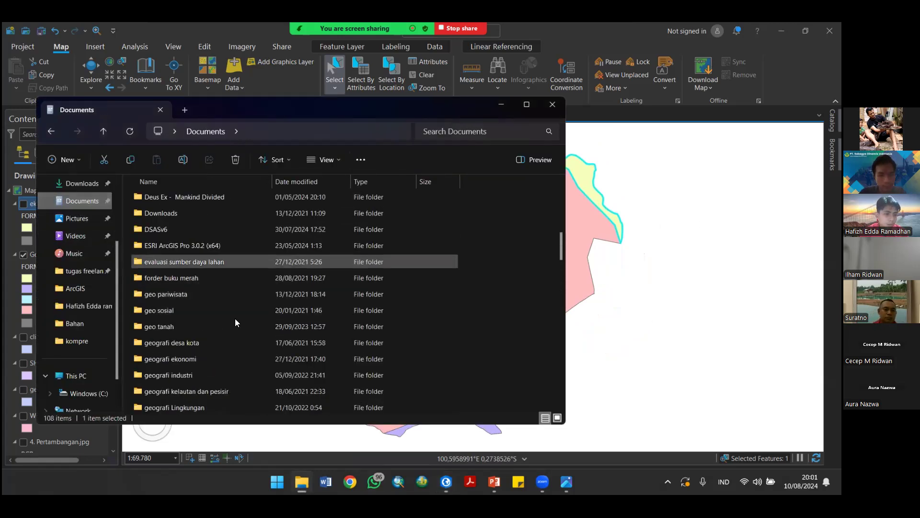
scroll(232, 331, down, 2)
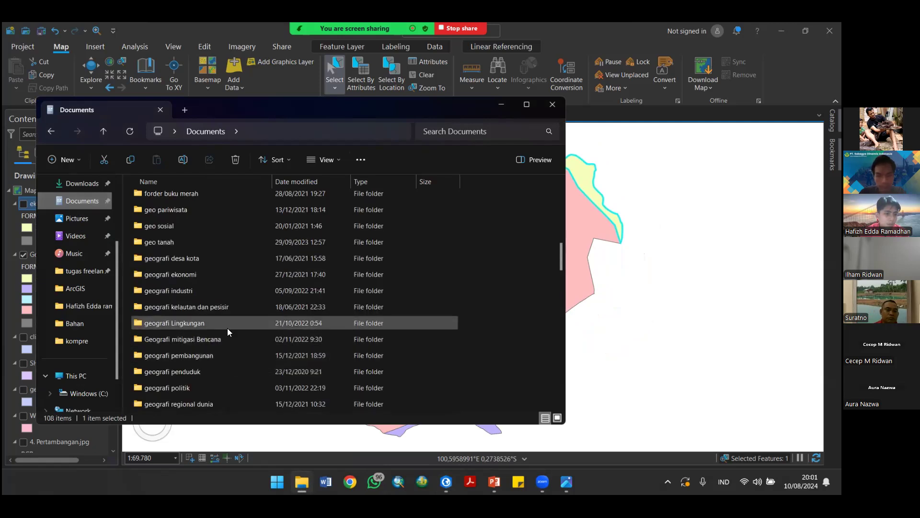
scroll(235, 295, down, 2)
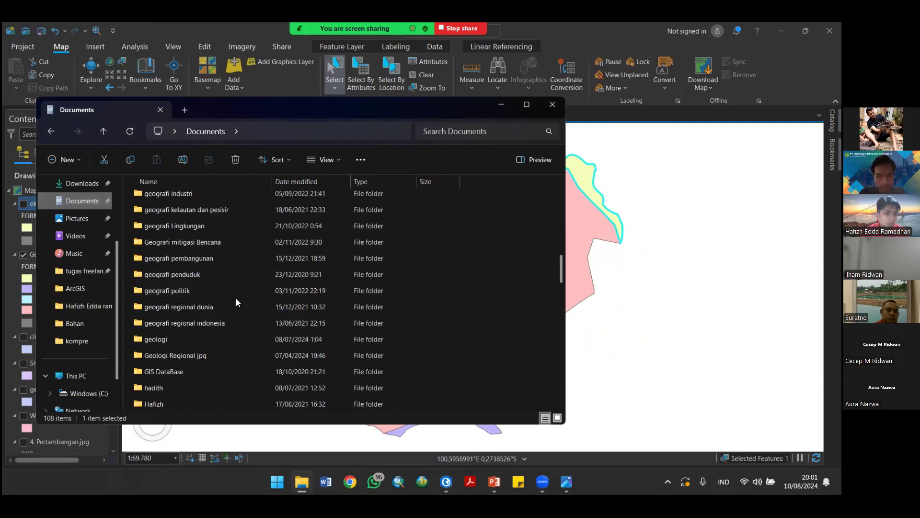
double_click(203, 332)
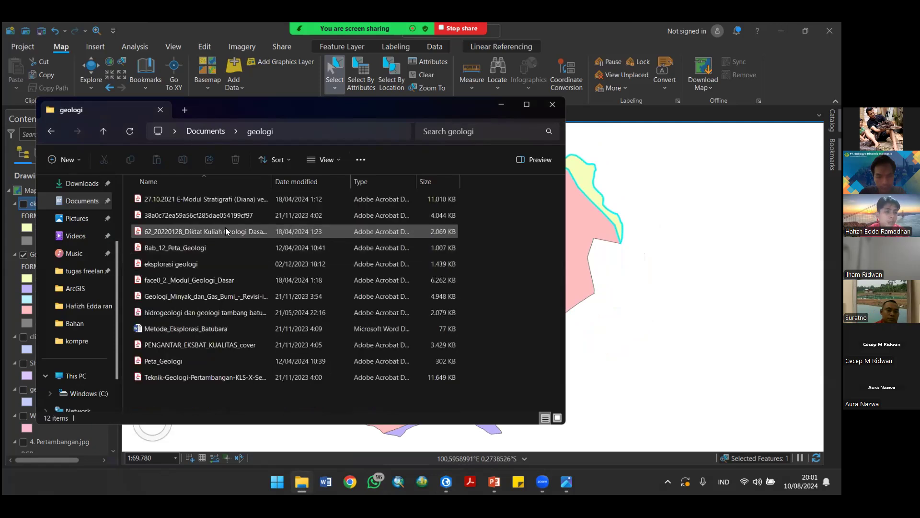
key(alt+Left)
scroll(239, 288, down, 4)
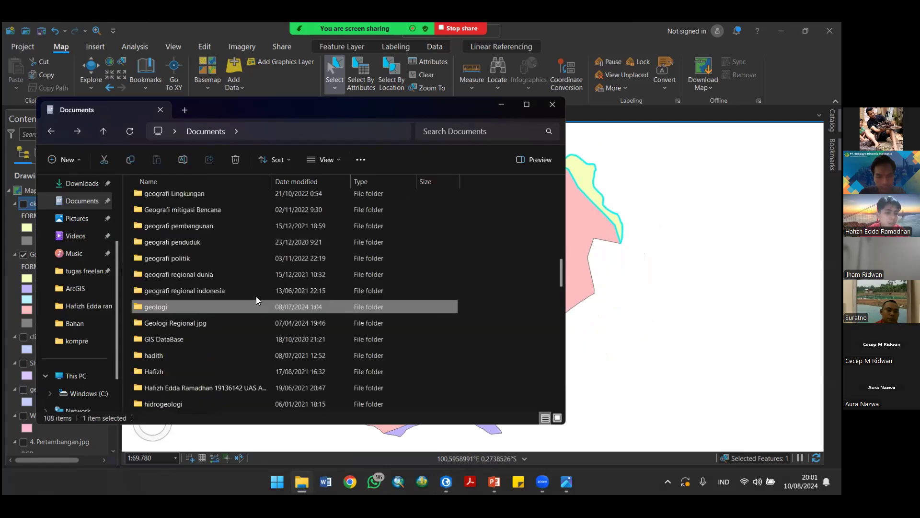
double_click(230, 227)
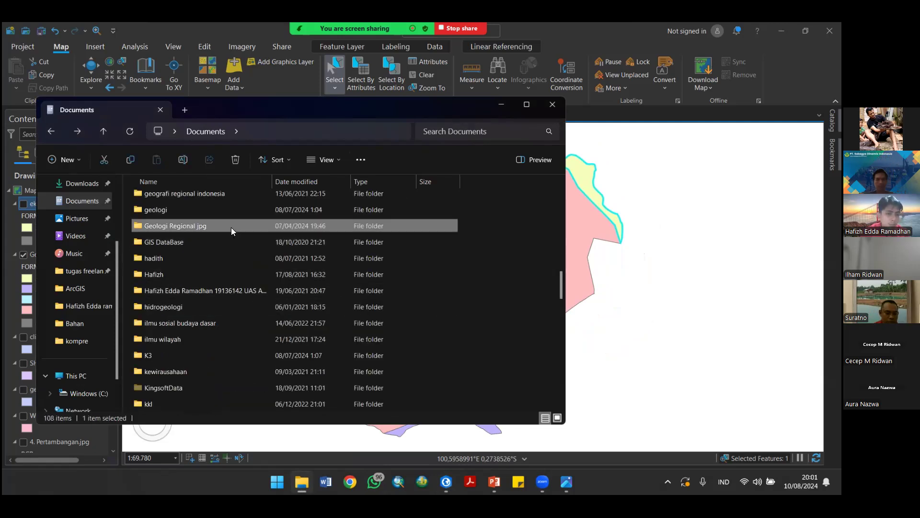
double_click(222, 201)
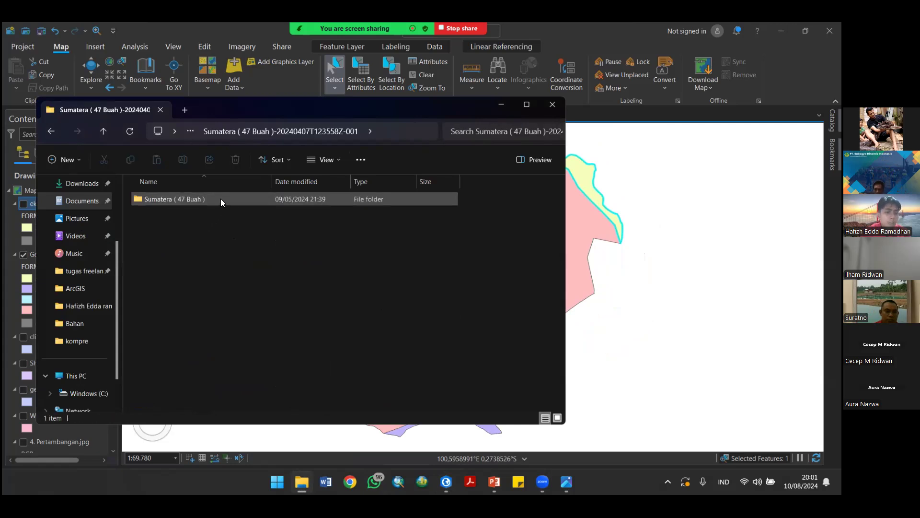
double_click(219, 200)
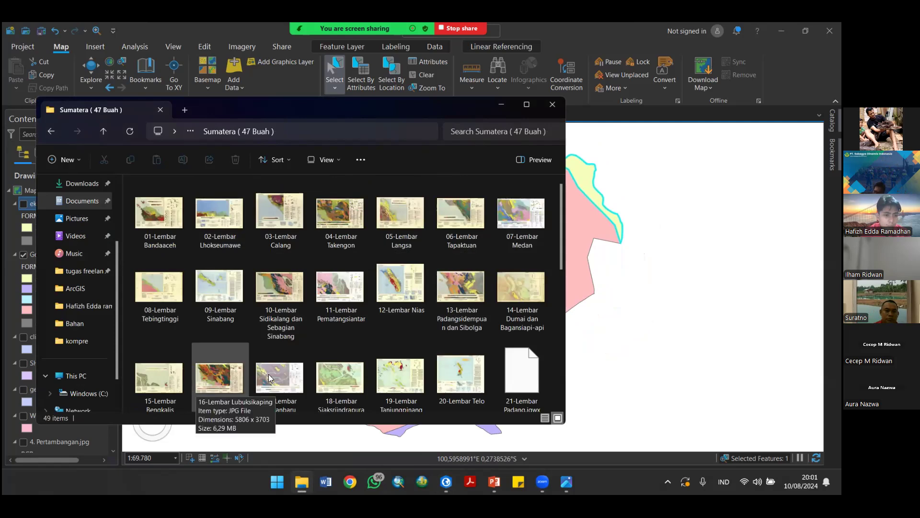
Step: Find the 21-Lembar Padang.jpg geological map sheet in the folder and open it in the image viewer
scroll(479, 339, down, 1)
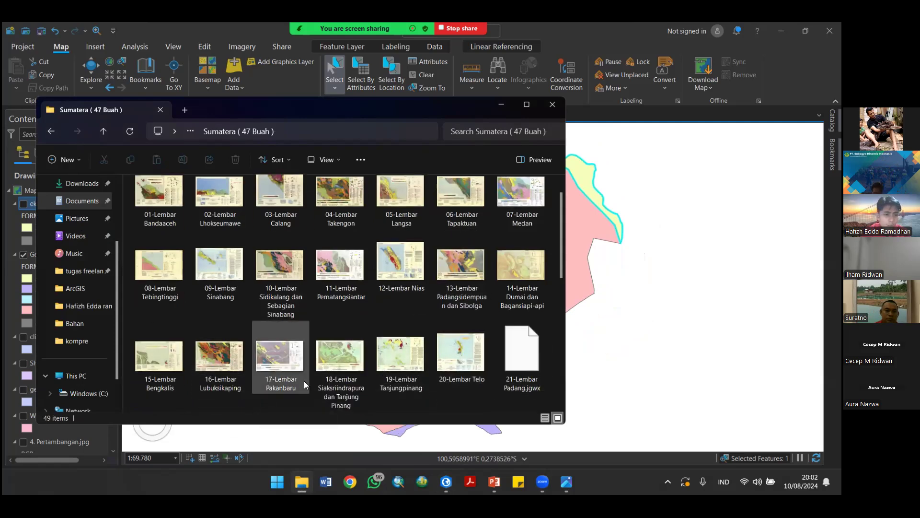
scroll(302, 380, down, 2)
double_click(154, 354)
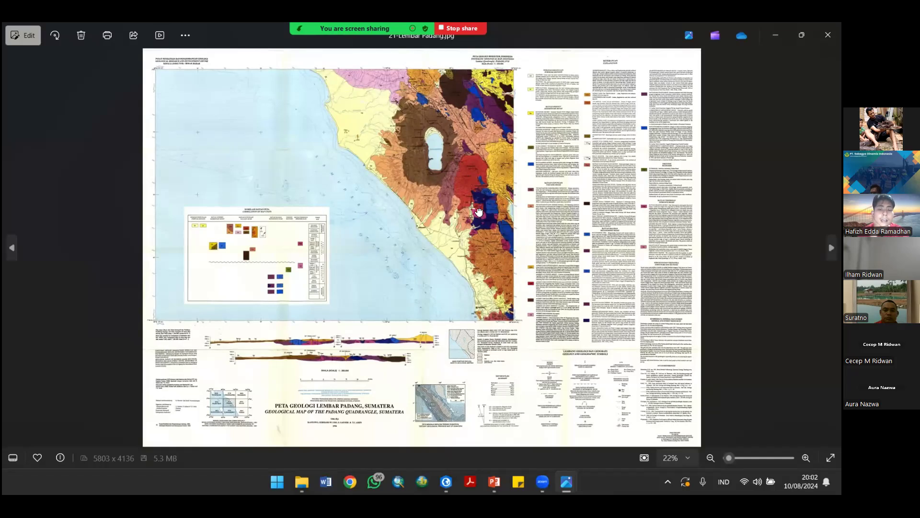
Step: Examine the Padang geological sheet in detail, covering the lake area, the formations around Padang city and the legend
scroll(402, 181, up, 3)
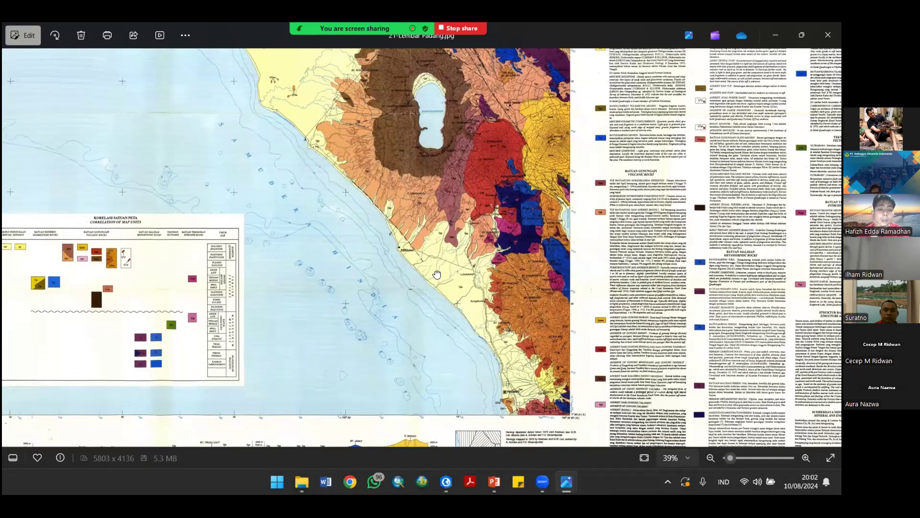
drag(475, 231, 431, 213)
drag(510, 224, 492, 222)
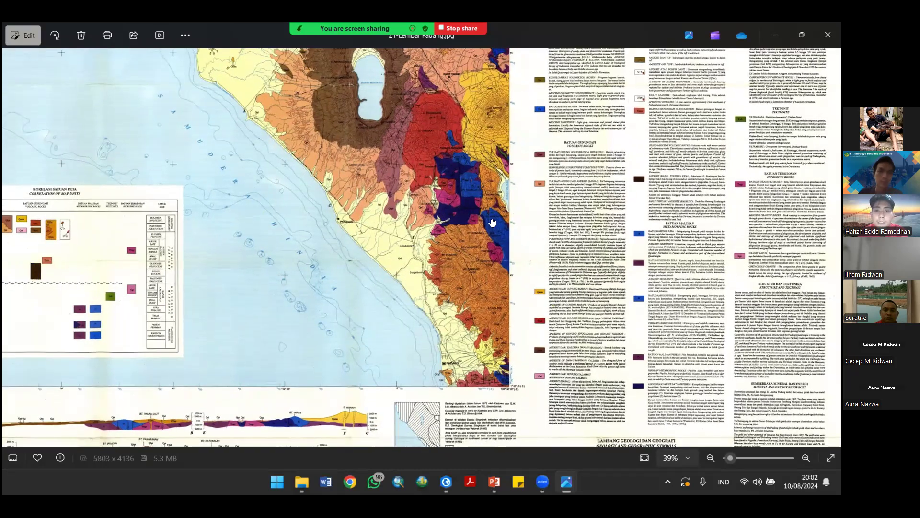
scroll(664, 242, down, 3)
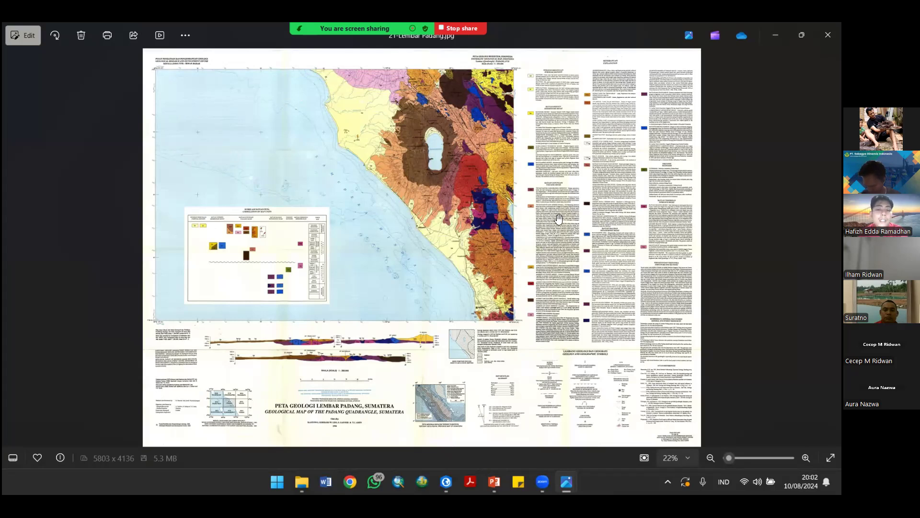
scroll(475, 154, up, 2)
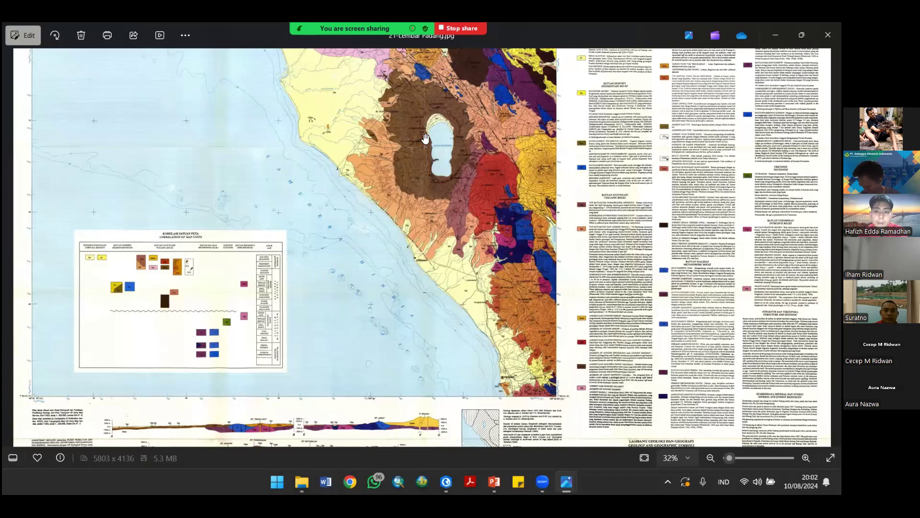
drag(452, 233, 534, 299)
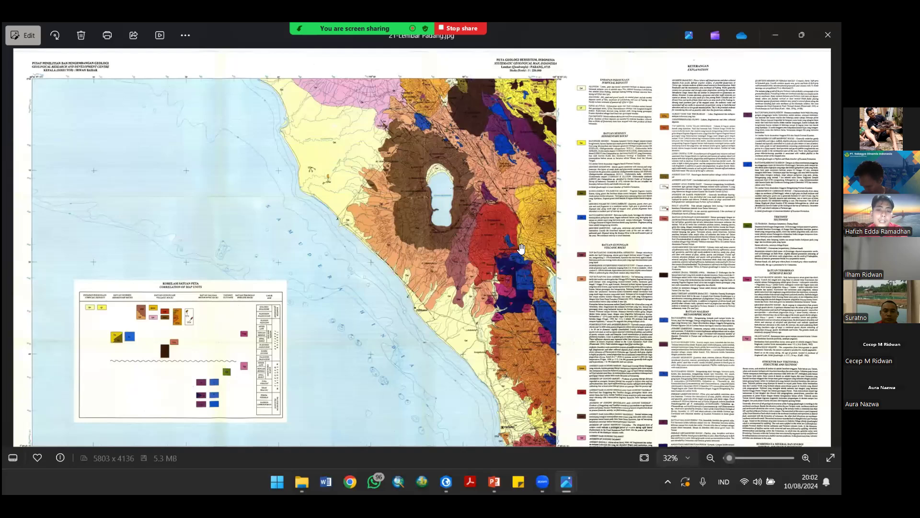
scroll(528, 261, up, 10)
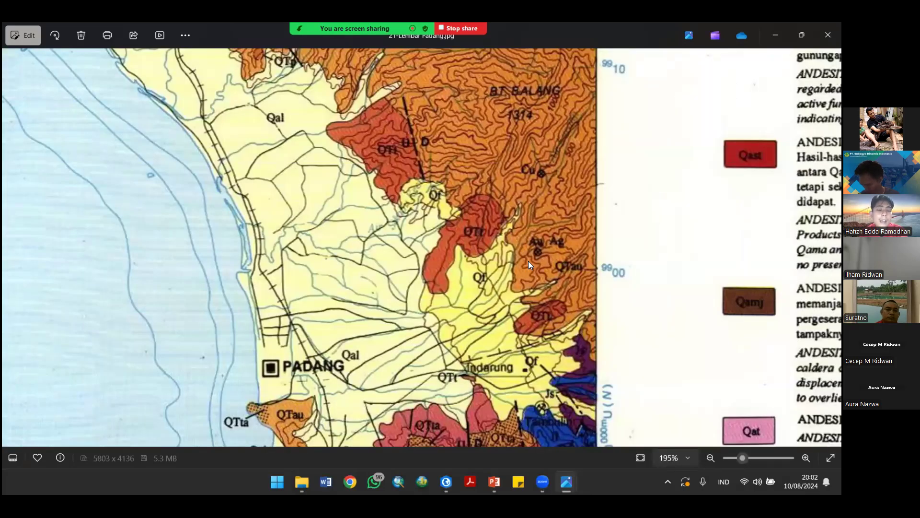
scroll(490, 256, down, 10)
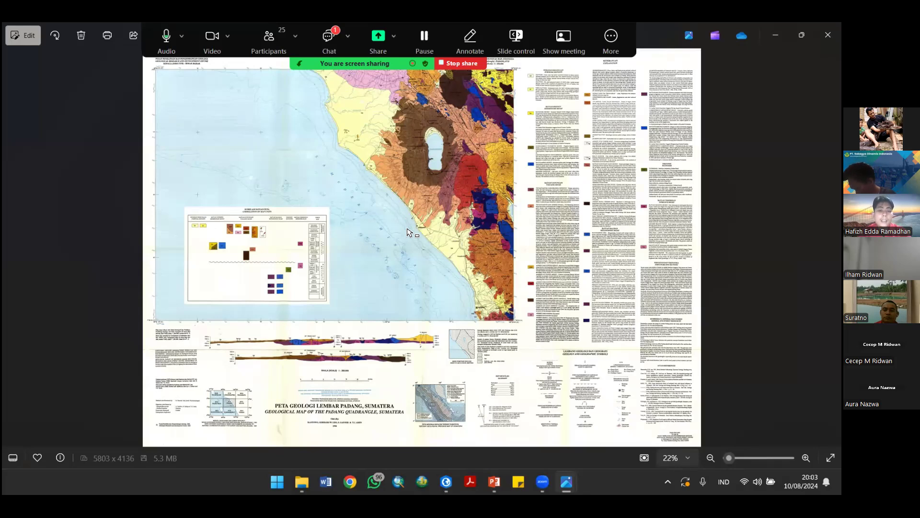
Step: Switch back to ArcGIS Pro, read the newest question in the meeting chat, and close the chat window
key(alt+Tab)
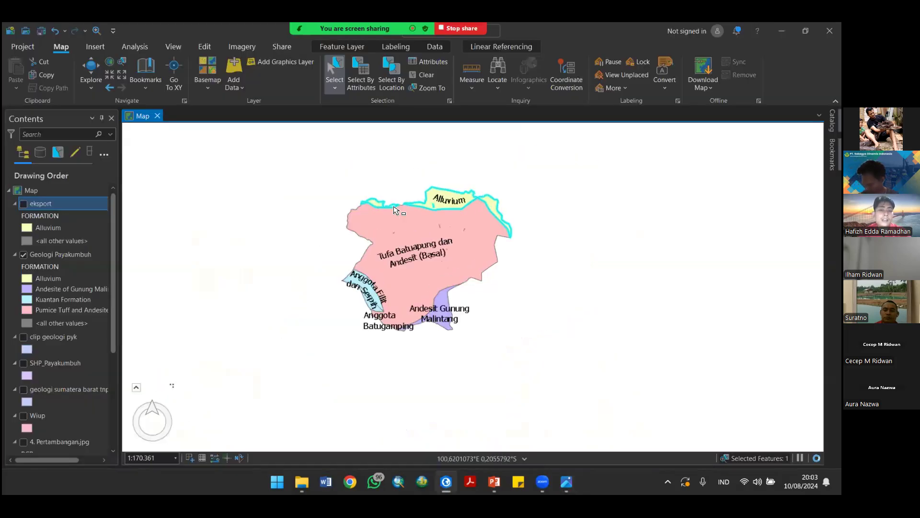
scroll(394, 209, up, 2)
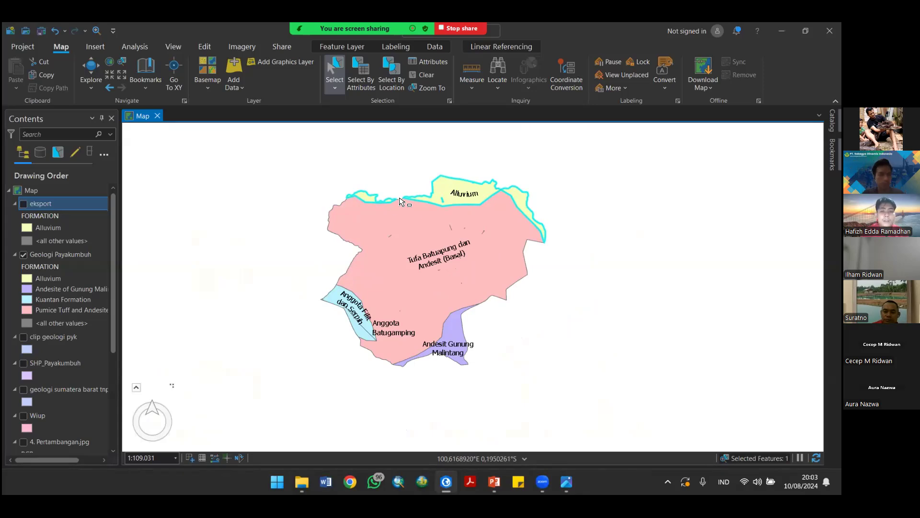
click(329, 39)
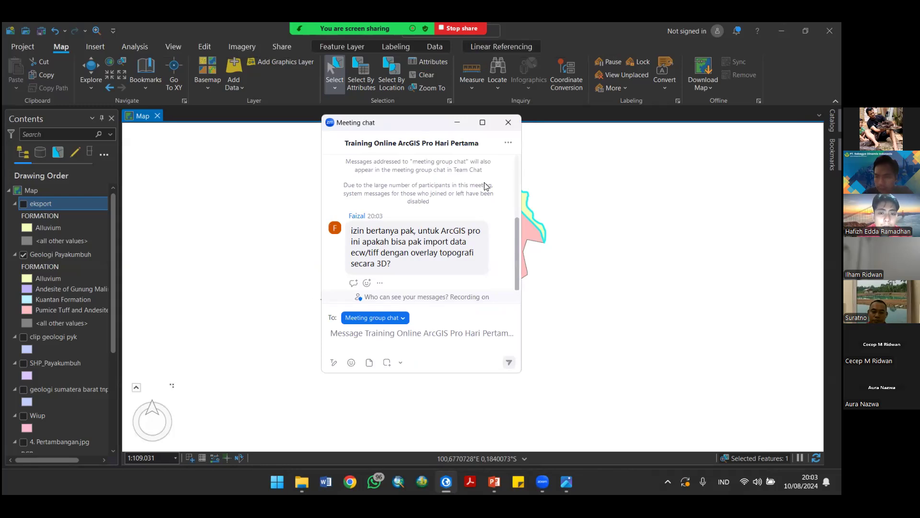
click(508, 123)
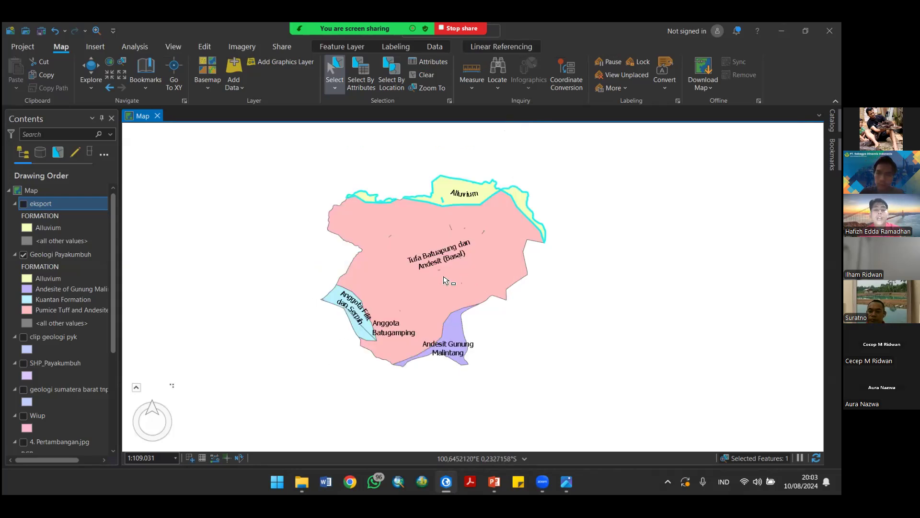
scroll(485, 289, up, 1)
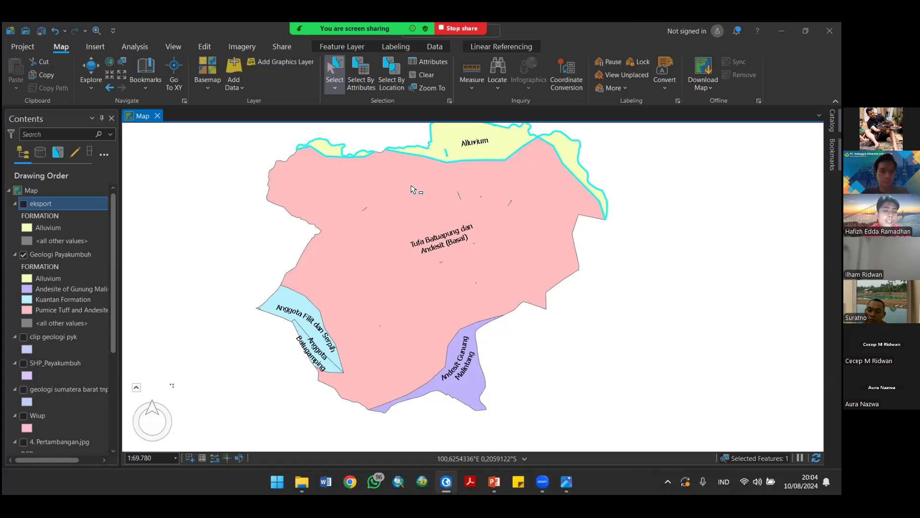
drag(440, 199, 442, 218)
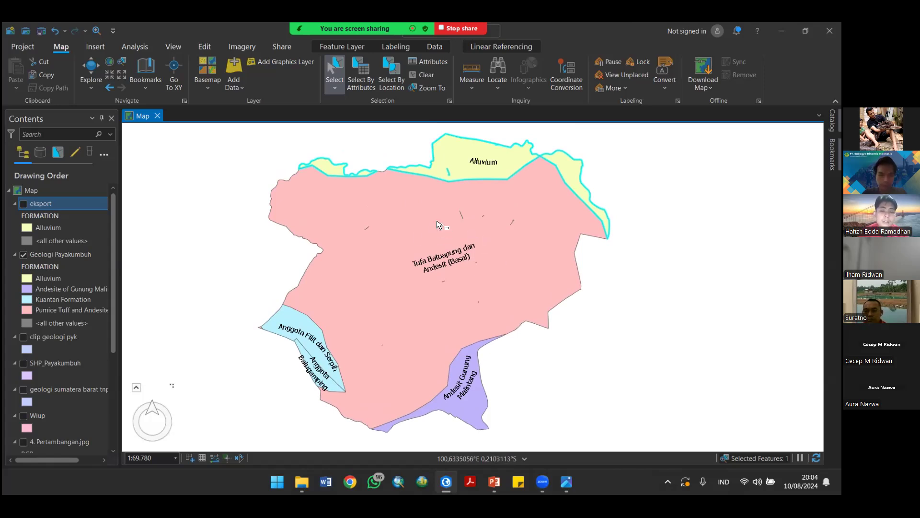
scroll(439, 225, down, 3)
scroll(423, 219, up, 3)
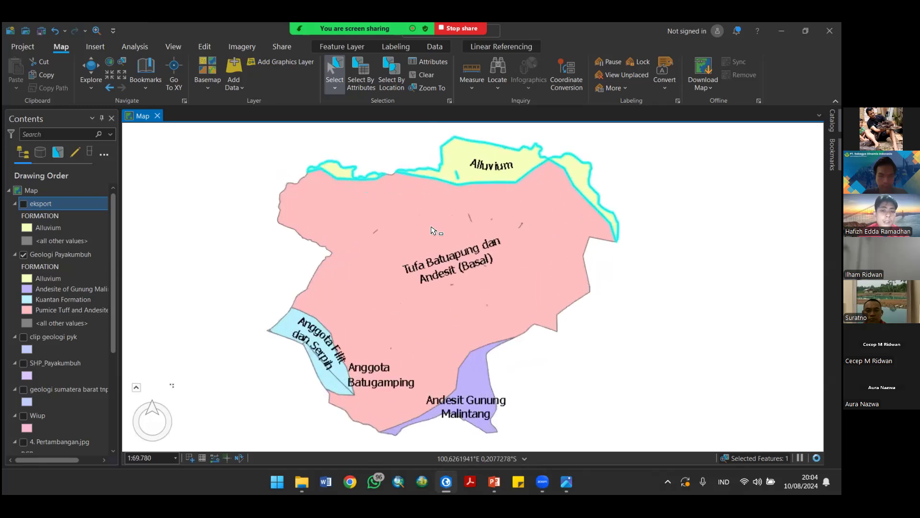
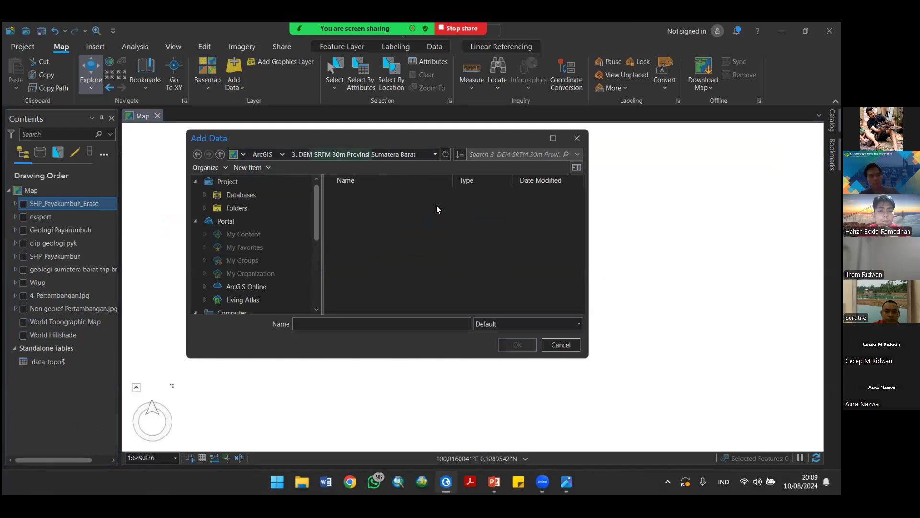
Step: Add the payakumbuh raster from the 3. DEM SRTM 30m Provinsi Sumatera Barat folder and move it to the top of the drawing order
click(414, 275)
click(409, 247)
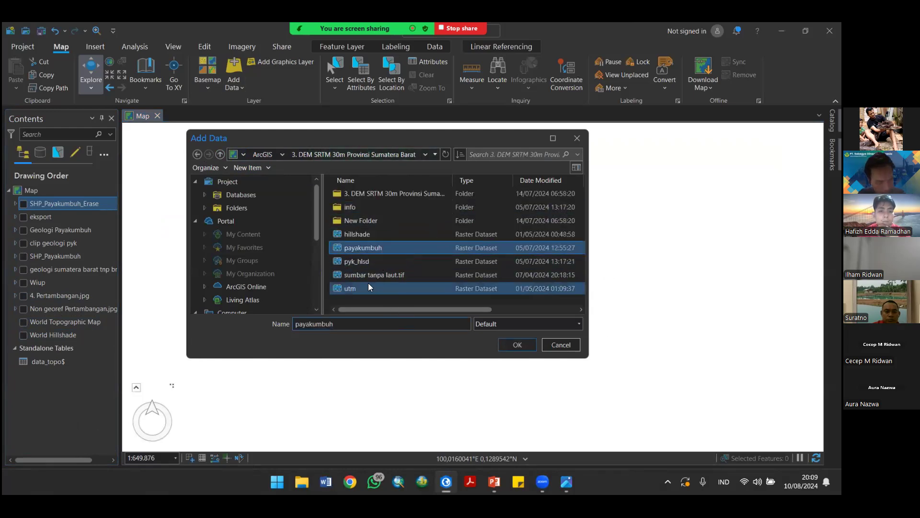
click(393, 275)
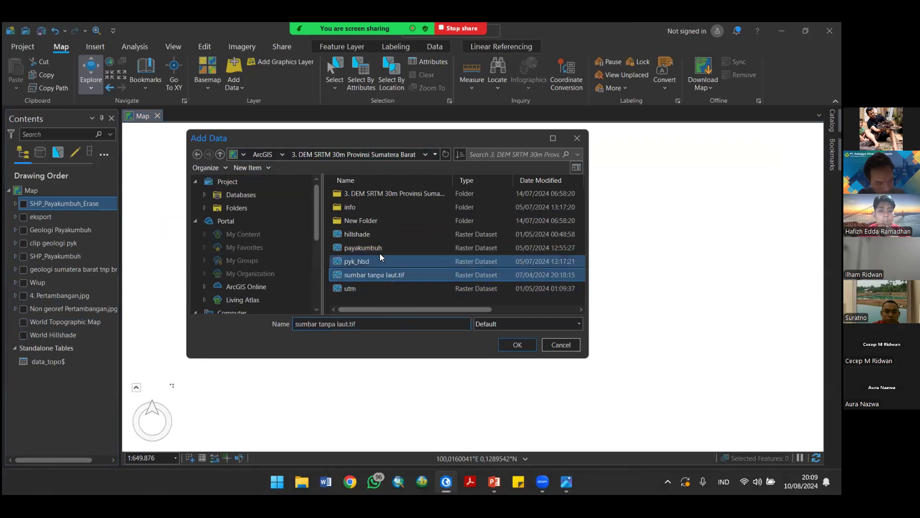
click(385, 250)
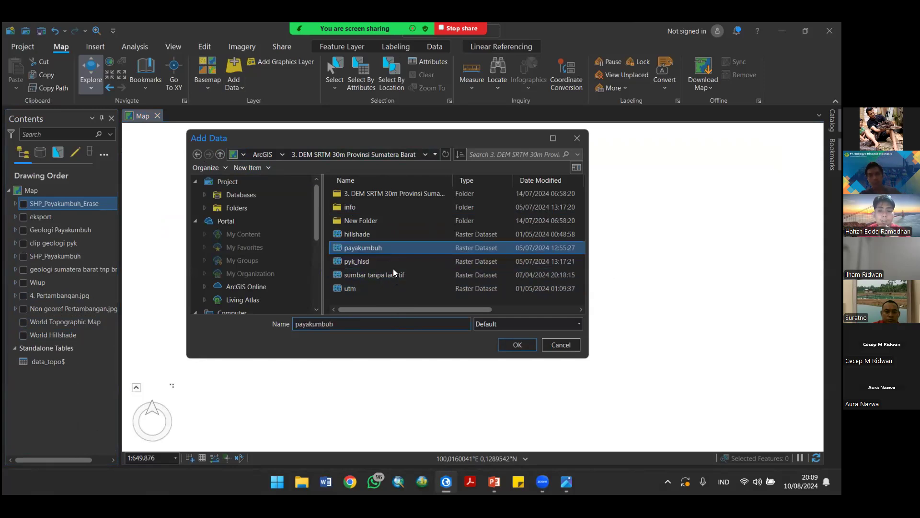
click(516, 345)
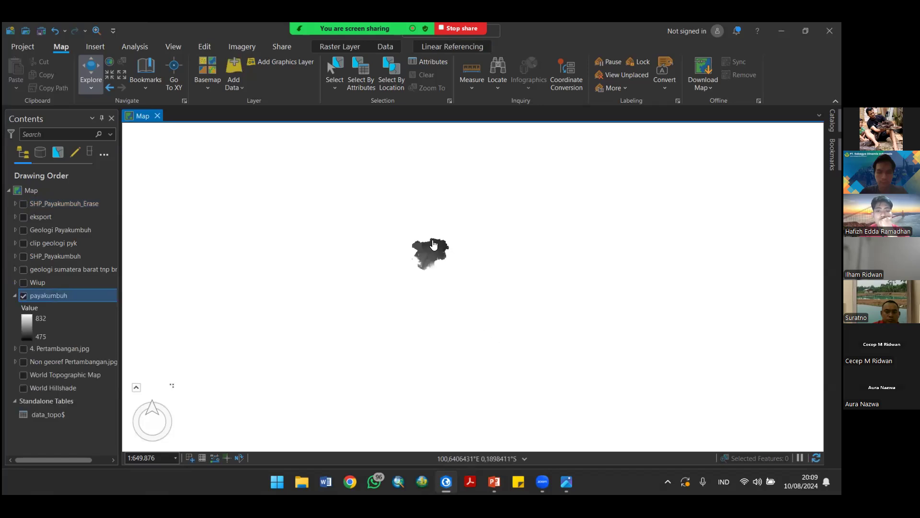
scroll(434, 245, up, 3)
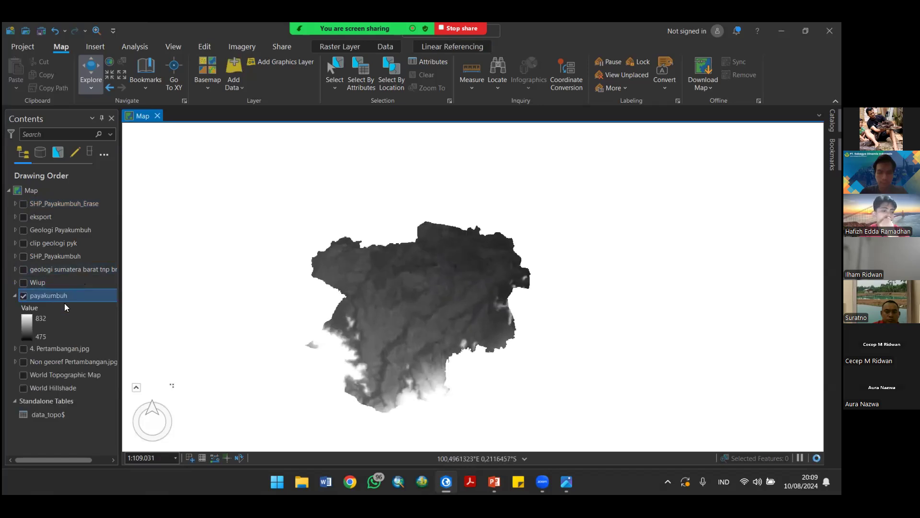
drag(57, 295, 65, 199)
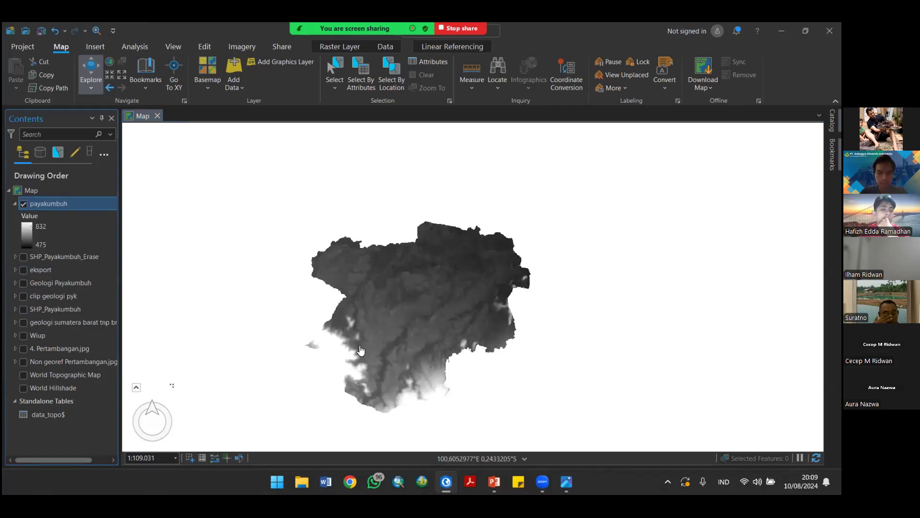
drag(397, 341, 418, 298)
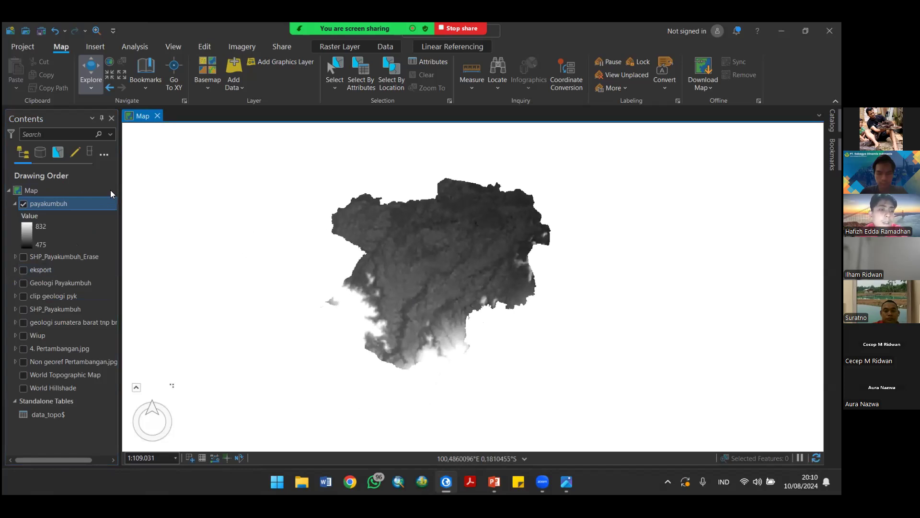
Step: Open the payakumbuh raster's attribute table, look through its VALUE and COUNT records, and close the table
right_click(52, 200)
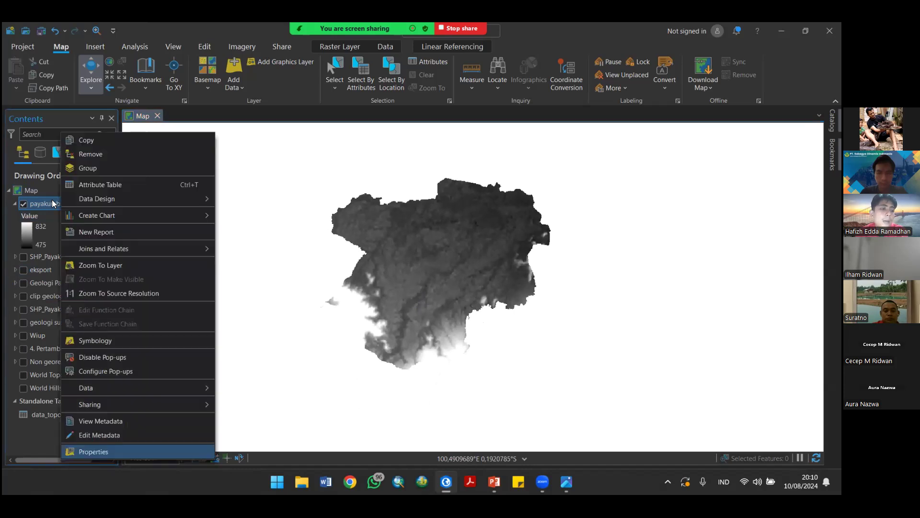
click(111, 185)
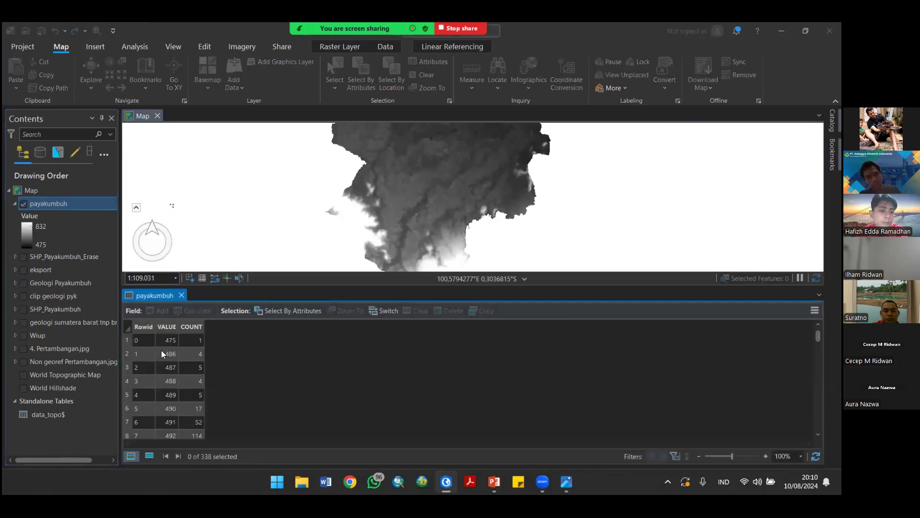
scroll(179, 371, down, 10)
scroll(179, 371, up, 10)
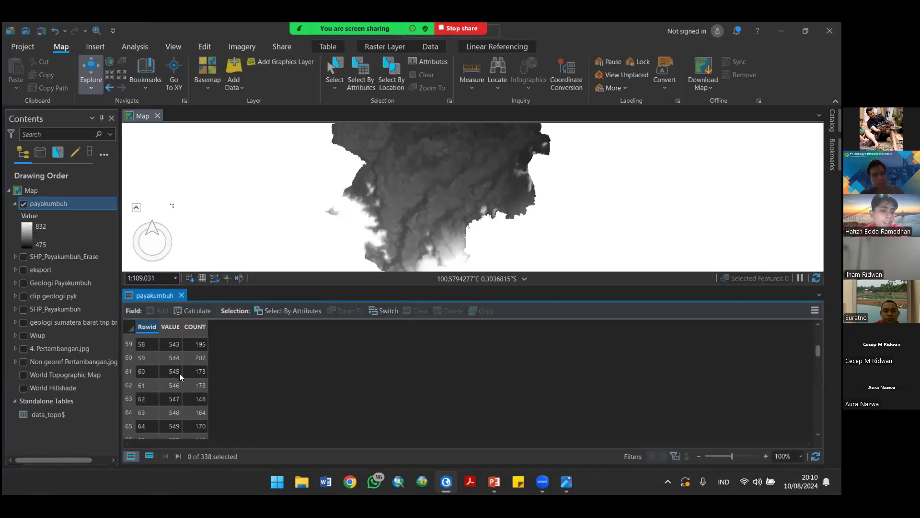
click(181, 294)
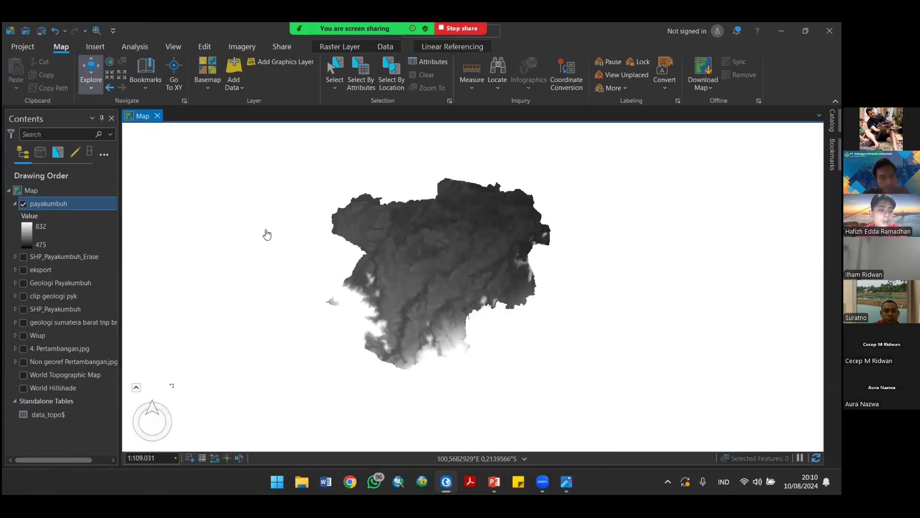
Step: Add the utm raster from the DEM SRTM 30m folder to the map and hide the payakumbuh raster layer
click(233, 67)
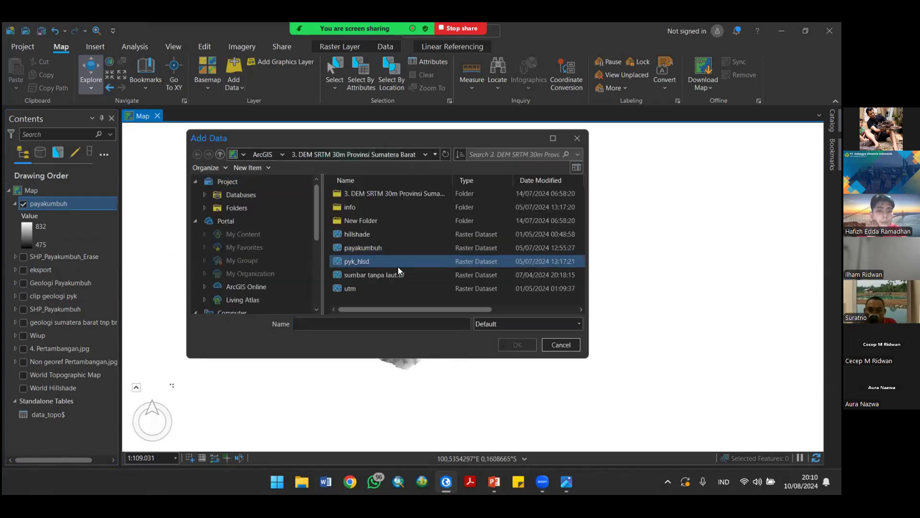
double_click(409, 193)
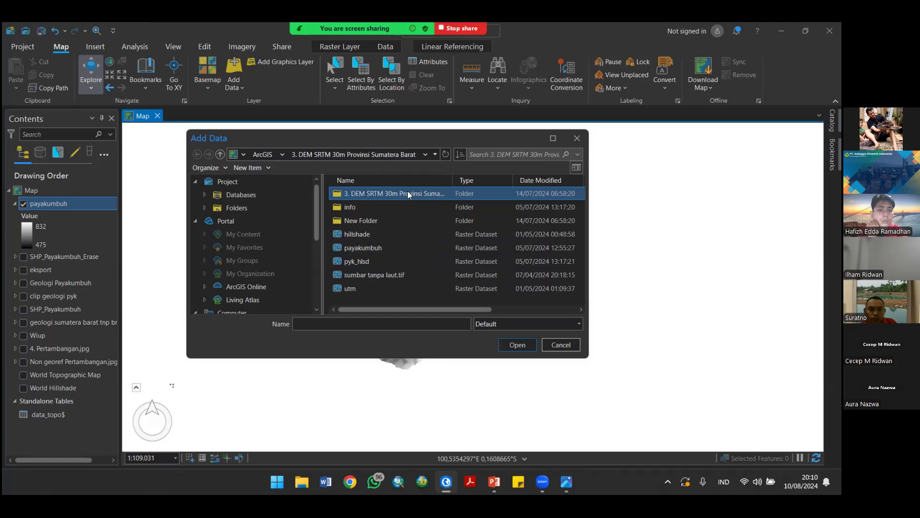
click(220, 154)
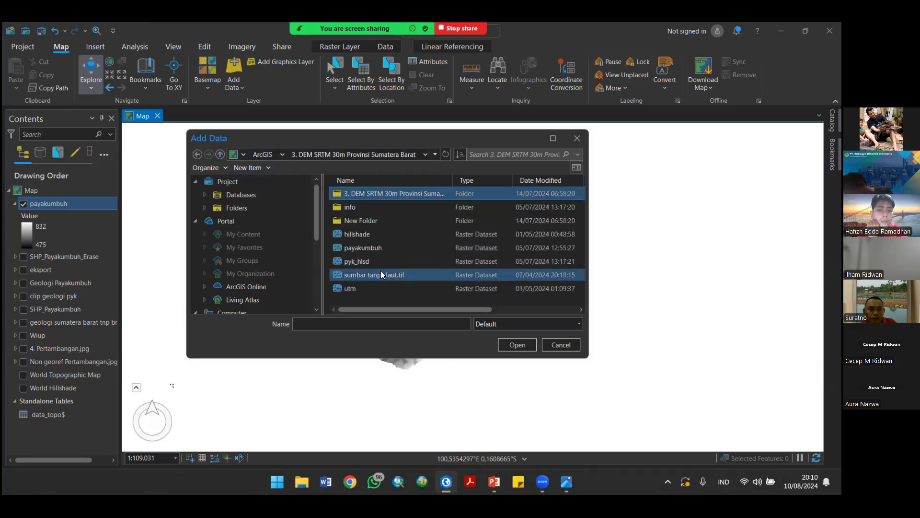
click(391, 288)
click(517, 345)
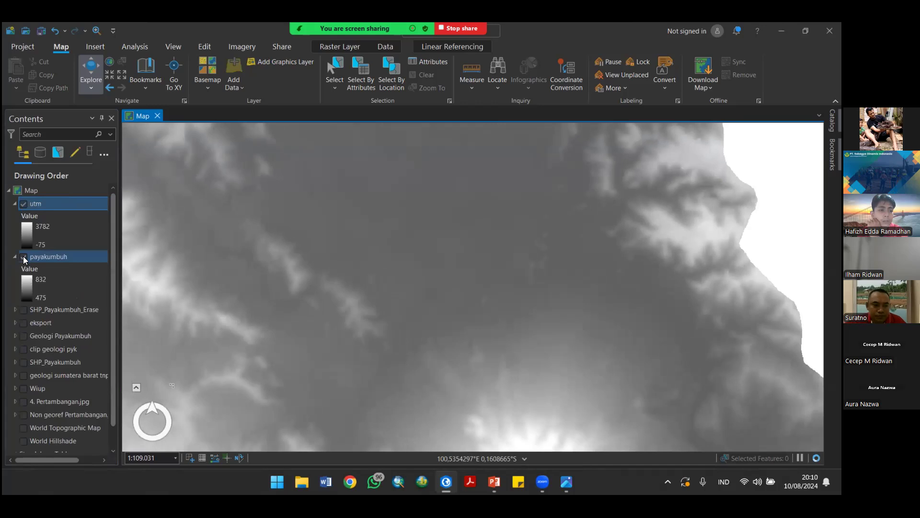
click(23, 257)
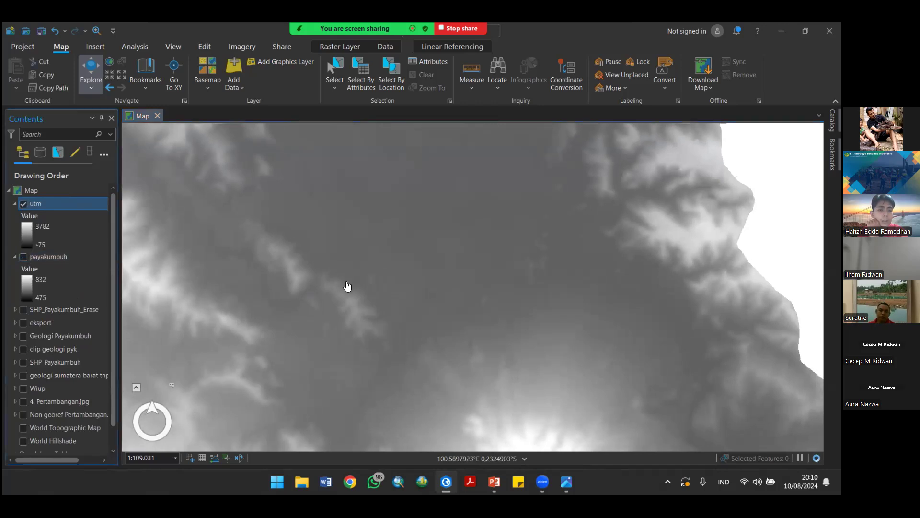
Step: Examine the utm elevation raster across the whole province and in closer detail around the lake and mountain peaks
scroll(328, 328, down, 8)
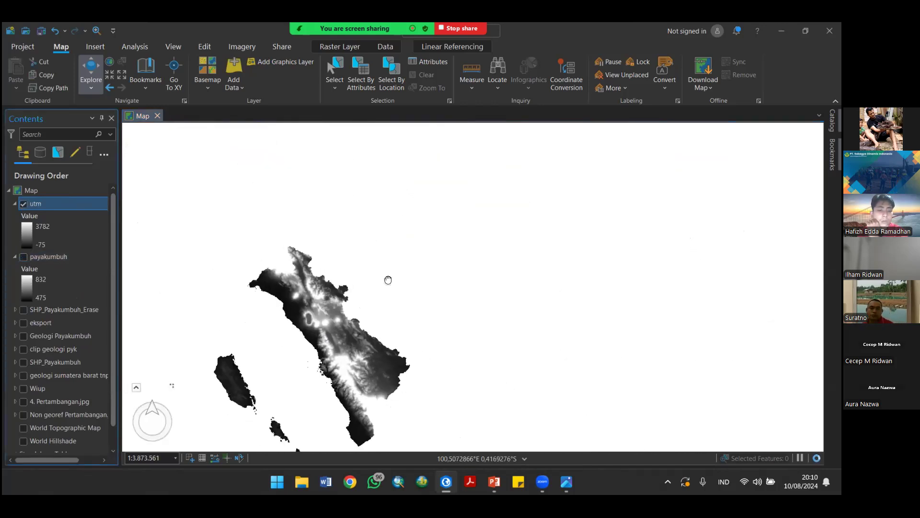
scroll(406, 267, up, 1)
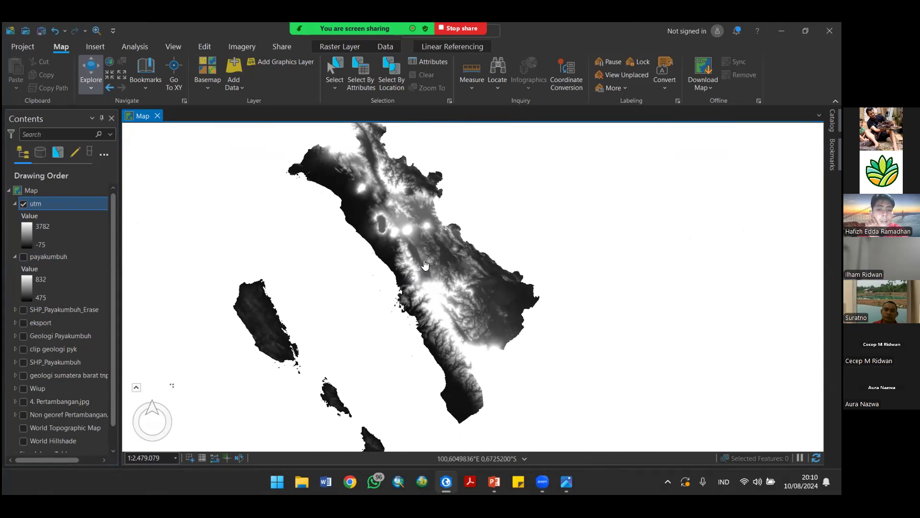
scroll(425, 264, up, 3)
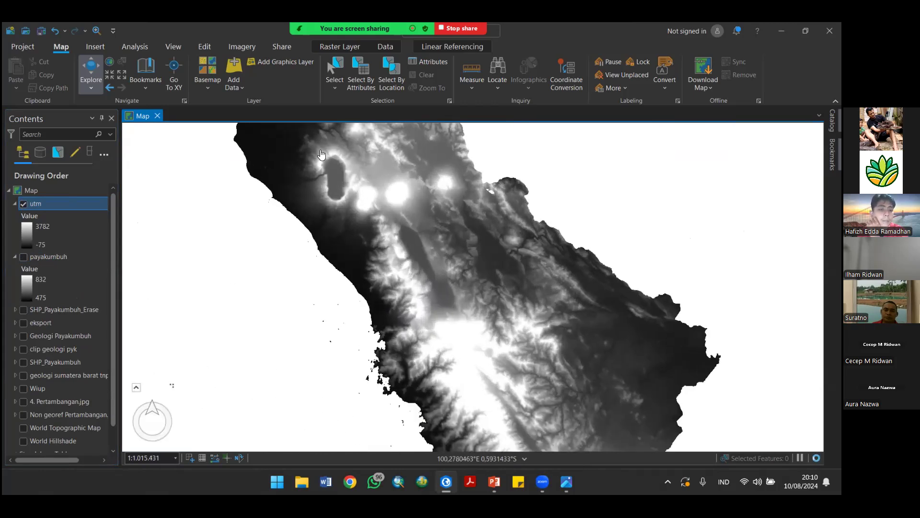
drag(384, 239, 389, 243)
drag(370, 206, 359, 133)
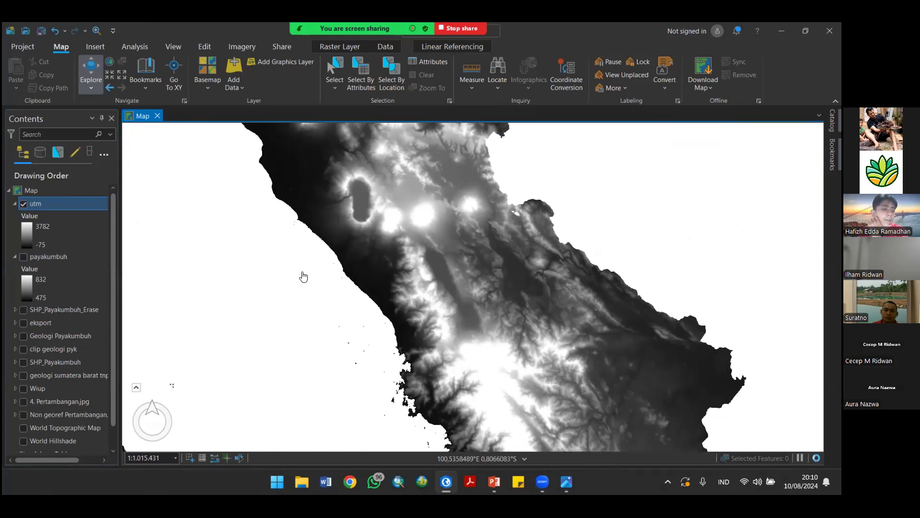
Step: Open the utm raster's attribute table, look through its VALUE and COUNT records, and close the table
right_click(54, 203)
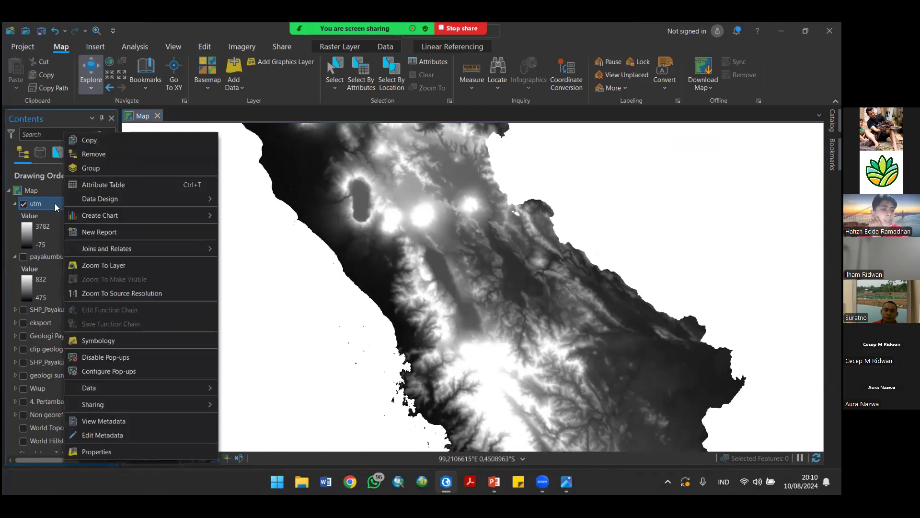
click(115, 184)
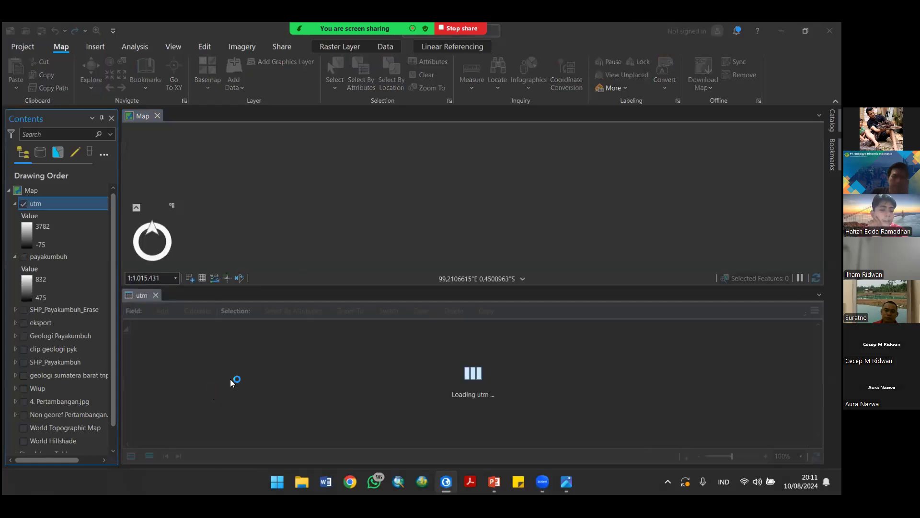
scroll(184, 353, down, 2)
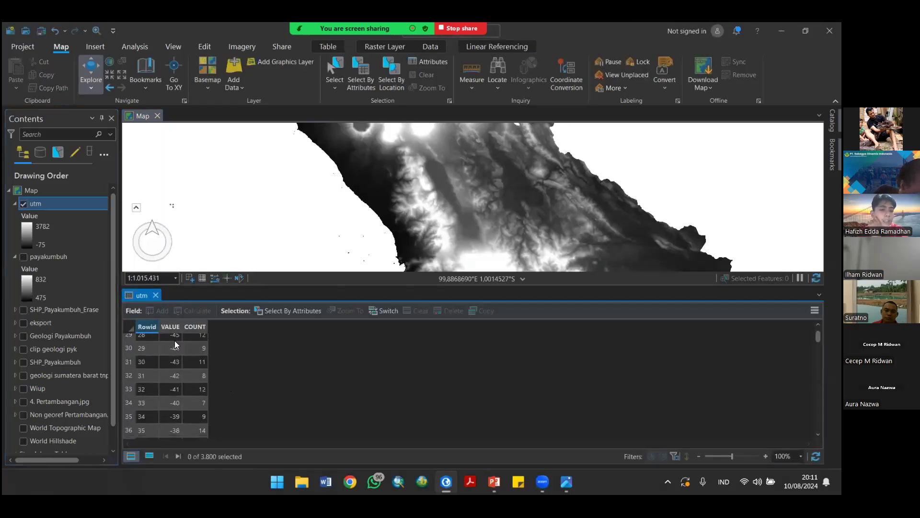
click(156, 295)
Step: Collapse the payakumbuh raster's legend in the layer list
scroll(356, 228, down, 3)
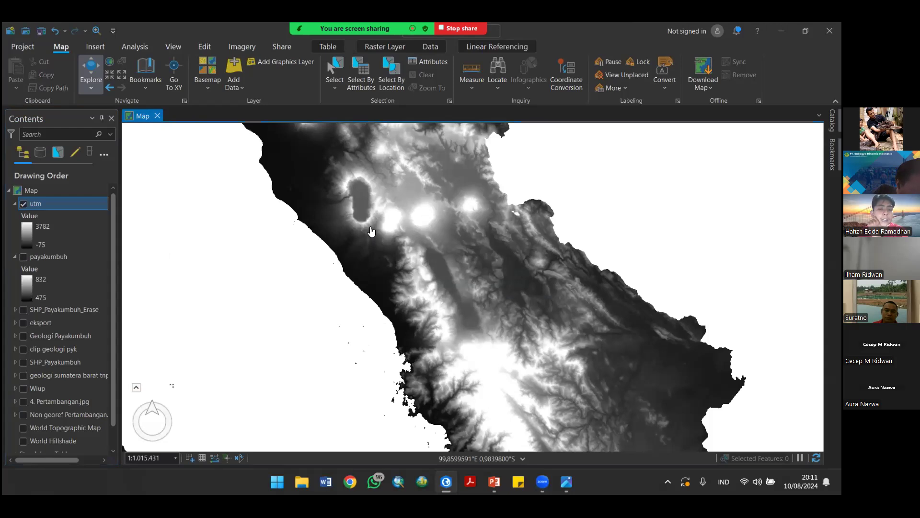
drag(357, 229, 376, 287)
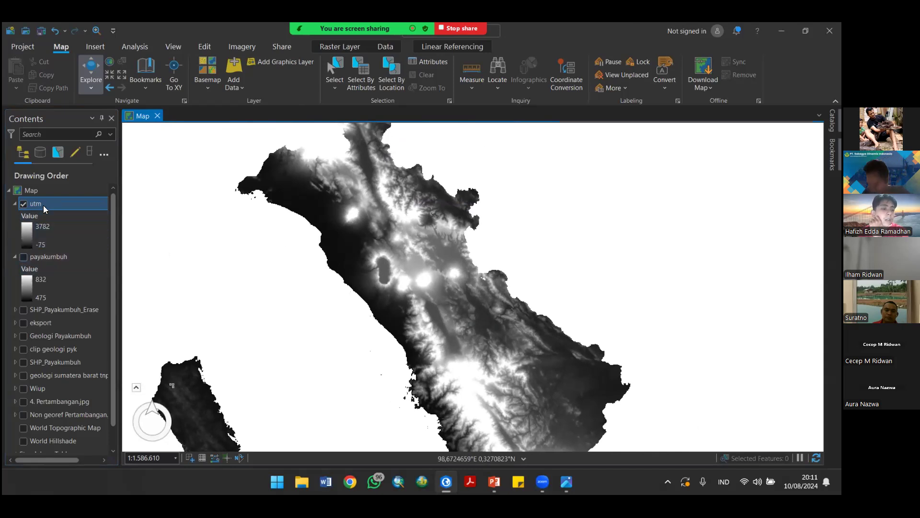
click(43, 287)
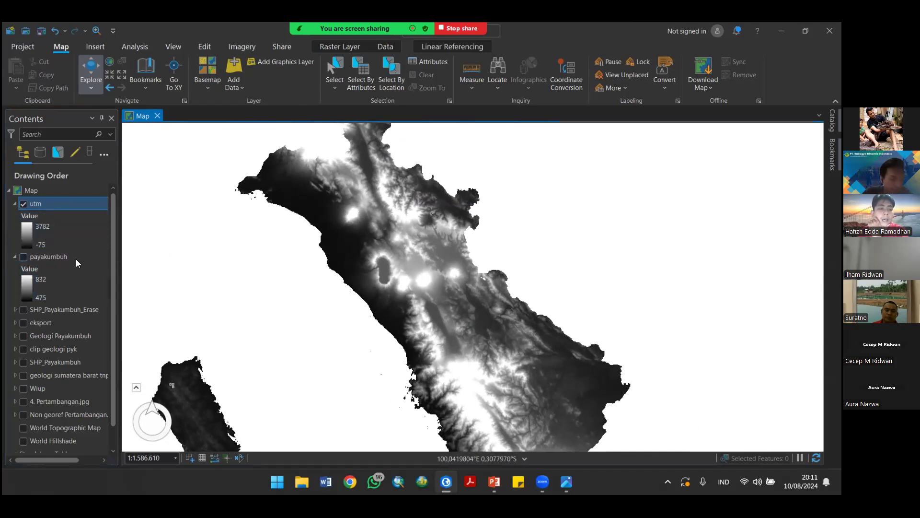
click(14, 256)
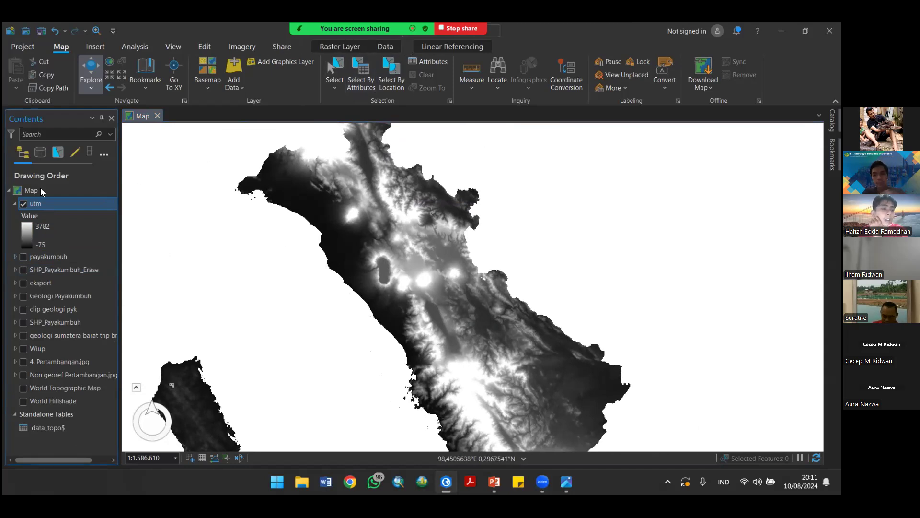
right_click(44, 203)
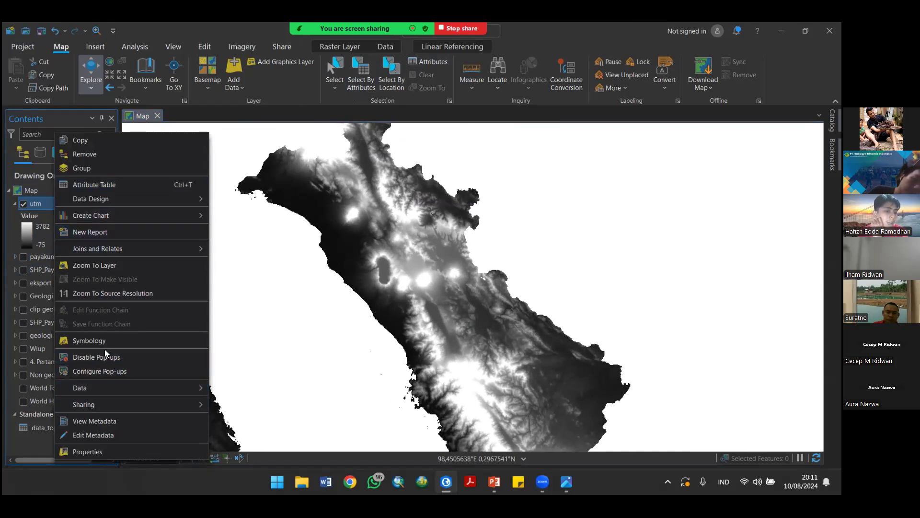
click(296, 96)
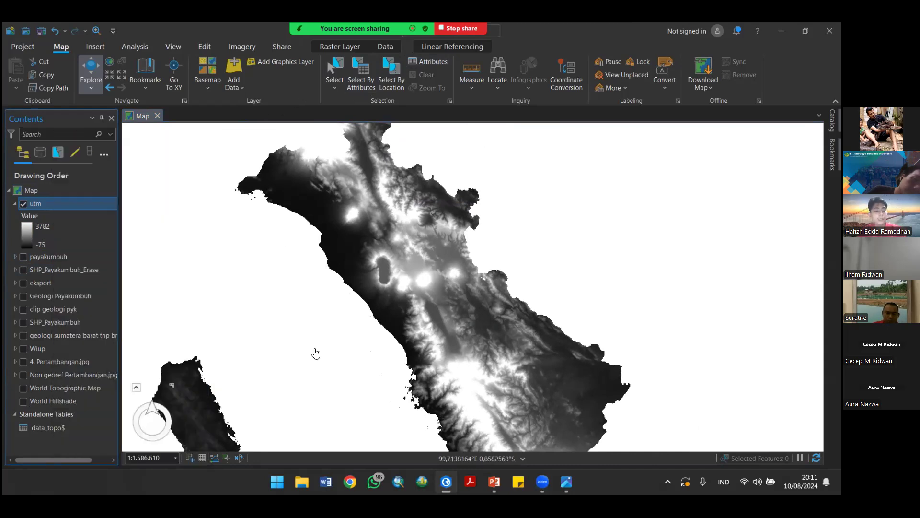
key(alt+Tab)
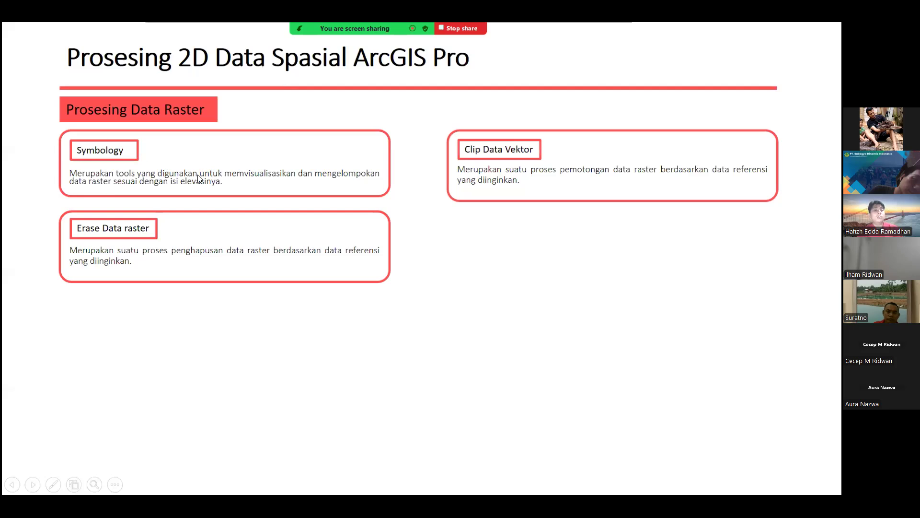
key(alt+Tab)
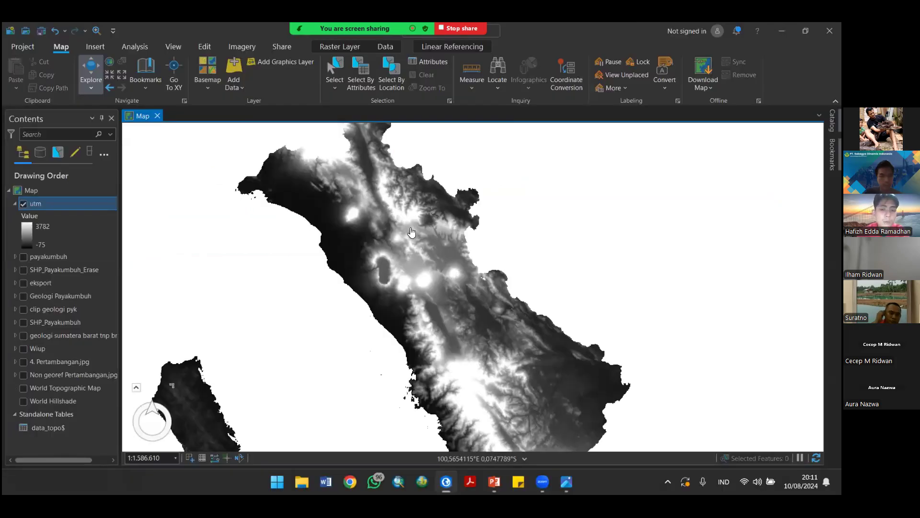
right_click(53, 205)
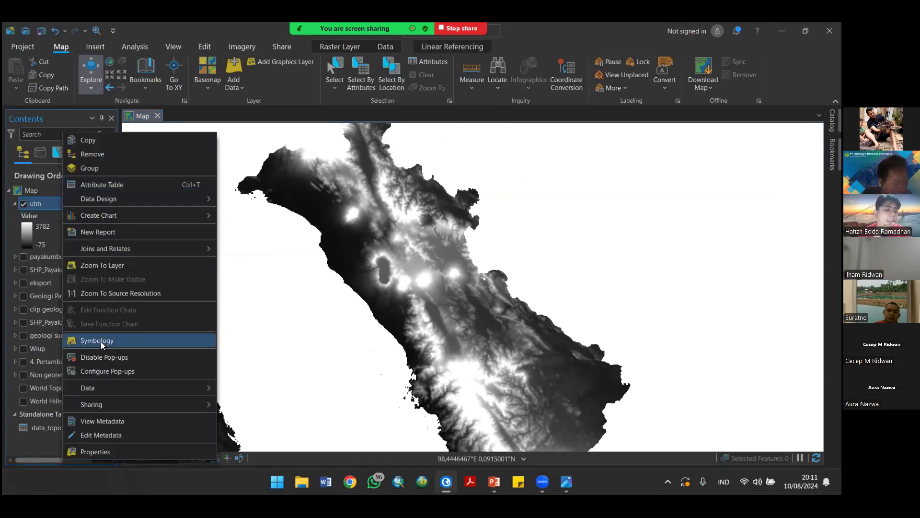
click(295, 99)
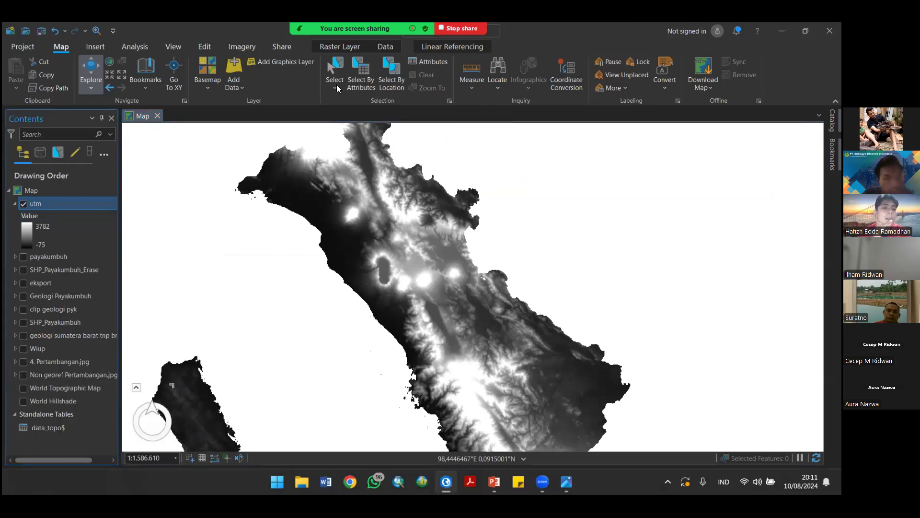
click(340, 45)
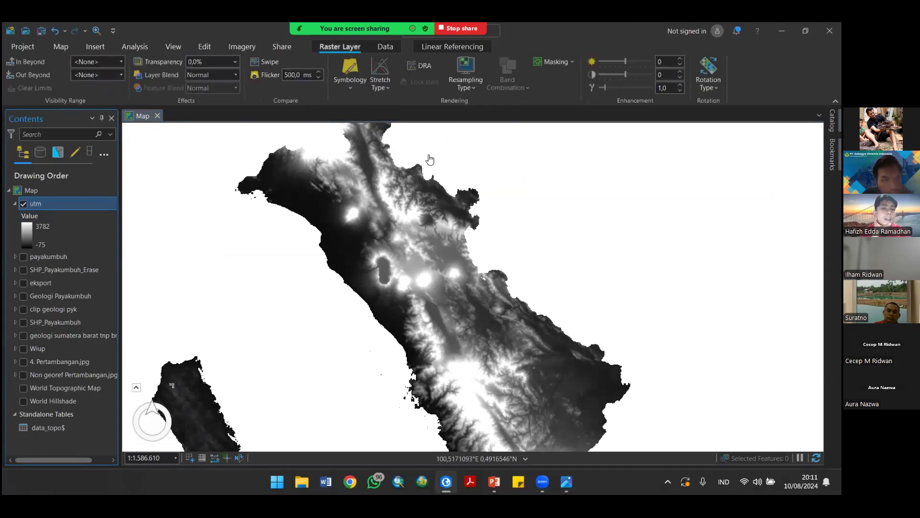
click(353, 90)
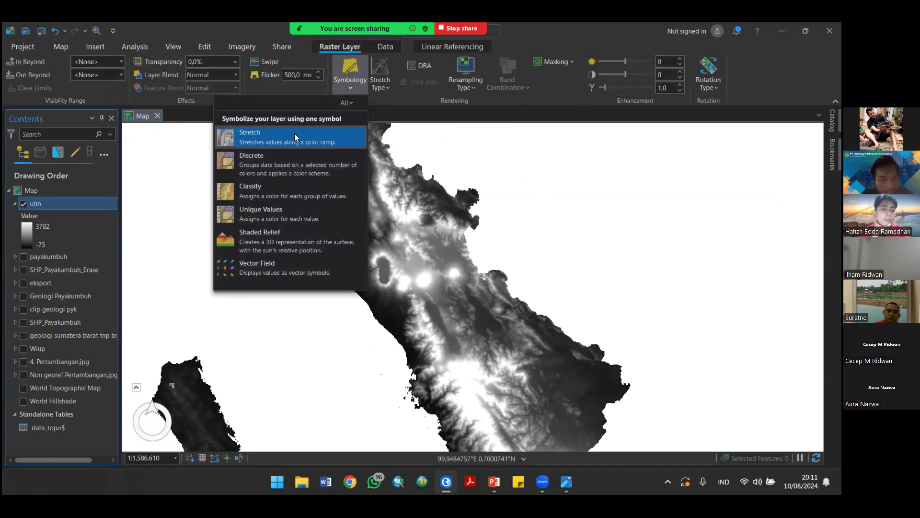
click(406, 99)
Step: Open the utm raster's symbology settings and set its primary symbology to Classify
right_click(43, 203)
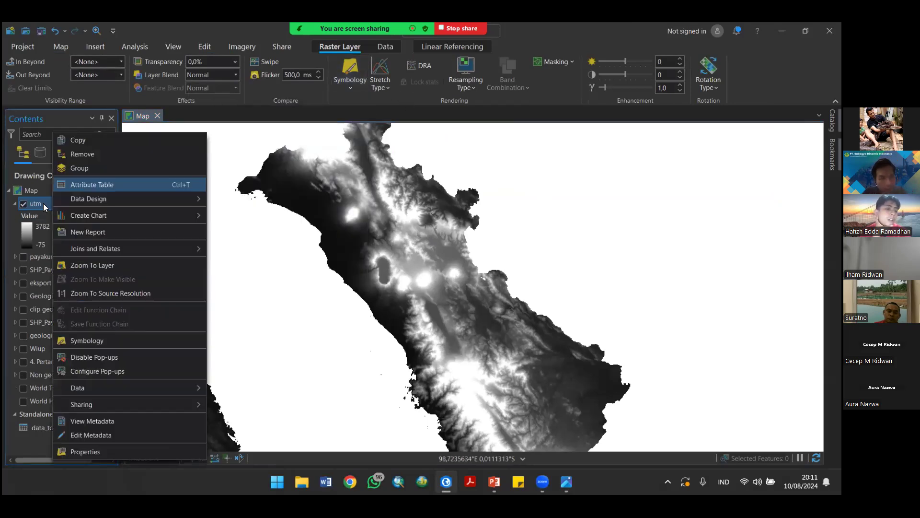
click(84, 338)
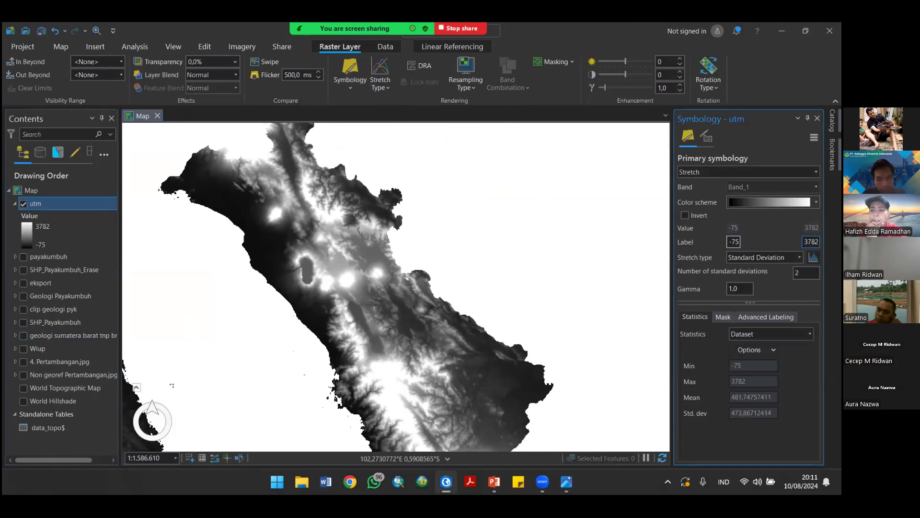
click(816, 171)
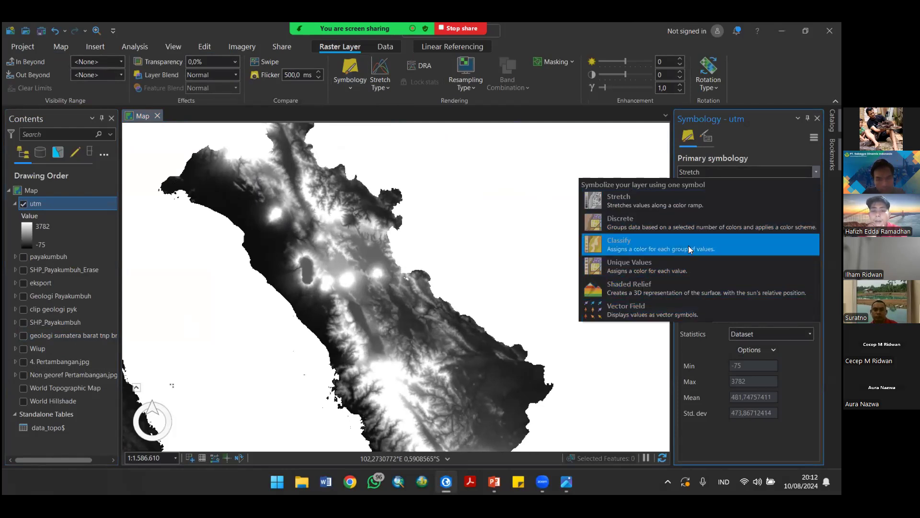
click(677, 240)
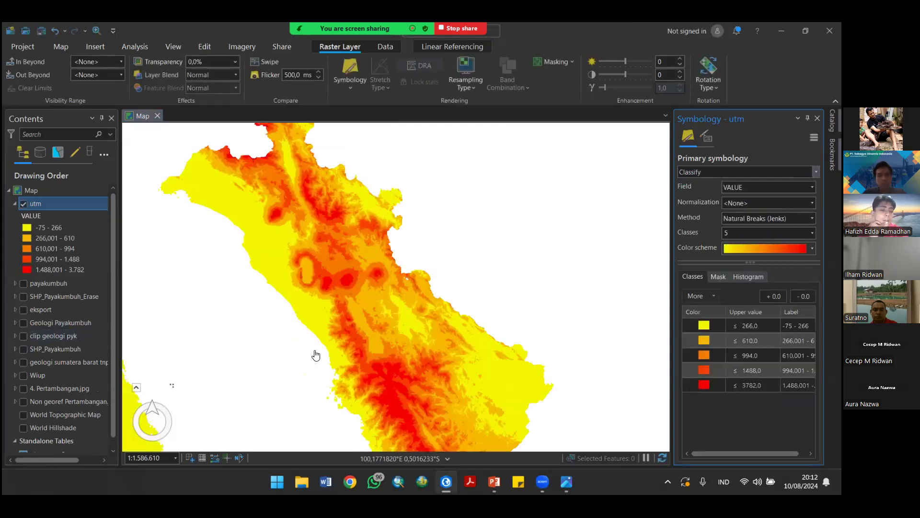
Step: Apply the green-yellow-red color scheme to the classified utm raster
drag(338, 342, 408, 317)
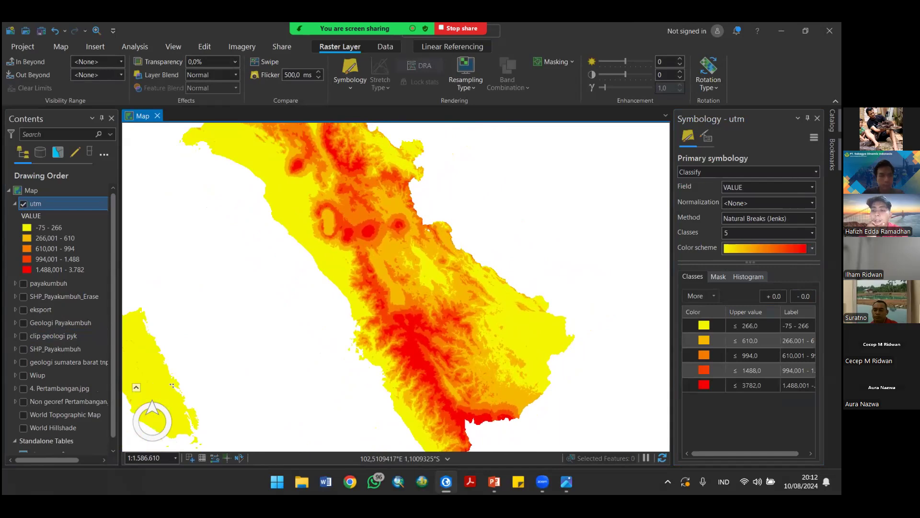
click(812, 248)
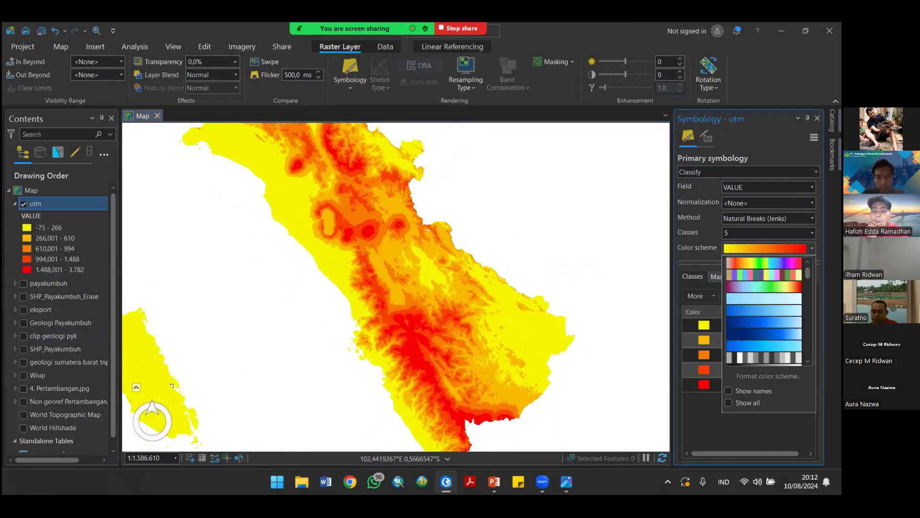
scroll(764, 311, down, 2)
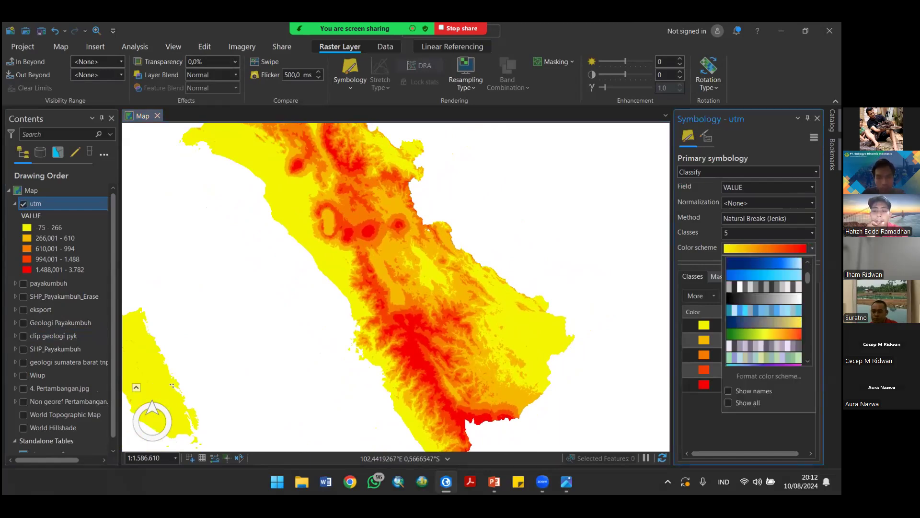
click(764, 333)
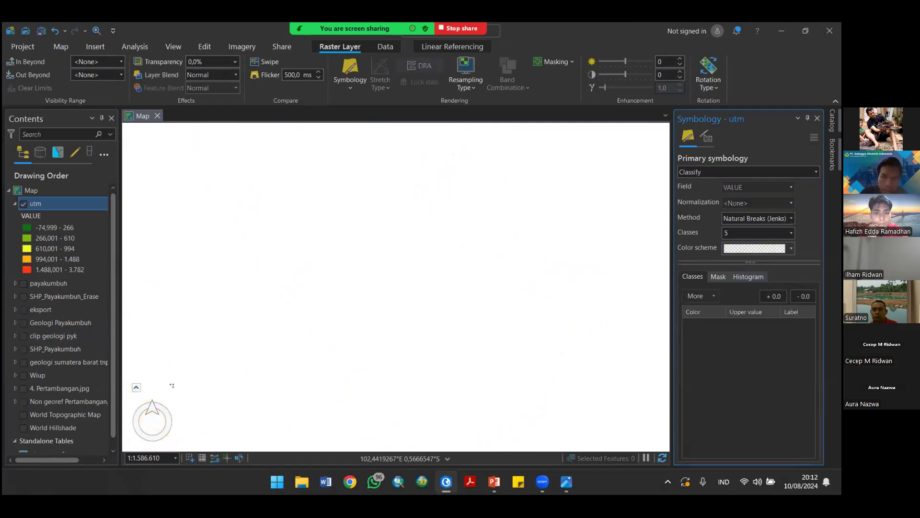
Step: Look over the recolored utm raster across the province and change its classification method to Geometric Interval
drag(369, 204, 306, 200)
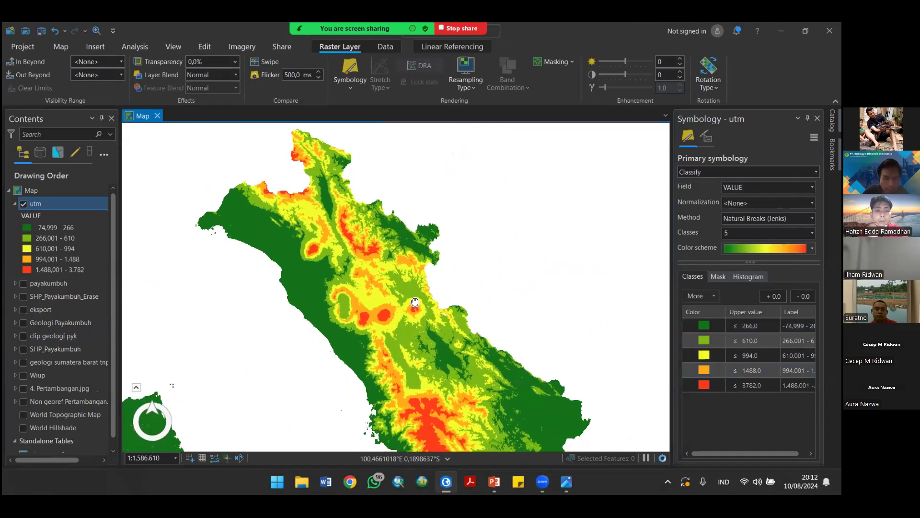
drag(414, 302, 399, 248)
drag(488, 259, 450, 234)
drag(593, 289, 587, 213)
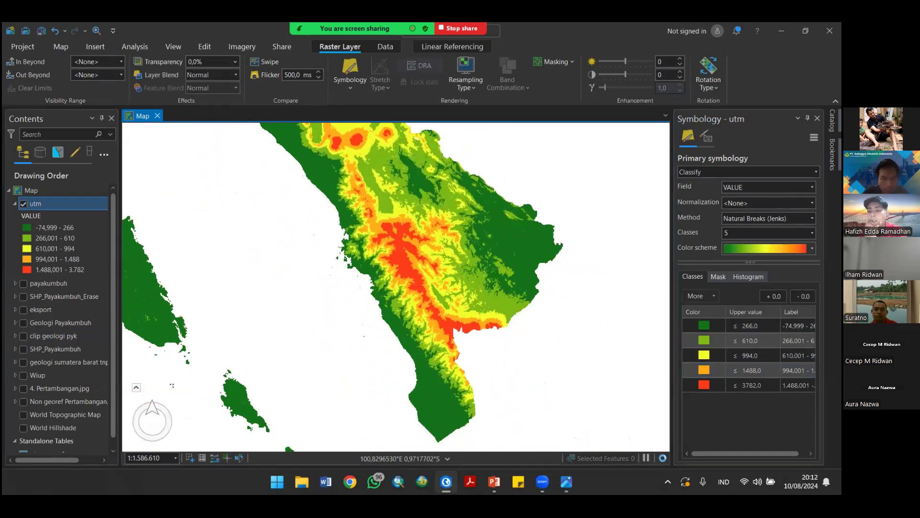
drag(620, 271, 682, 302)
drag(594, 201, 591, 285)
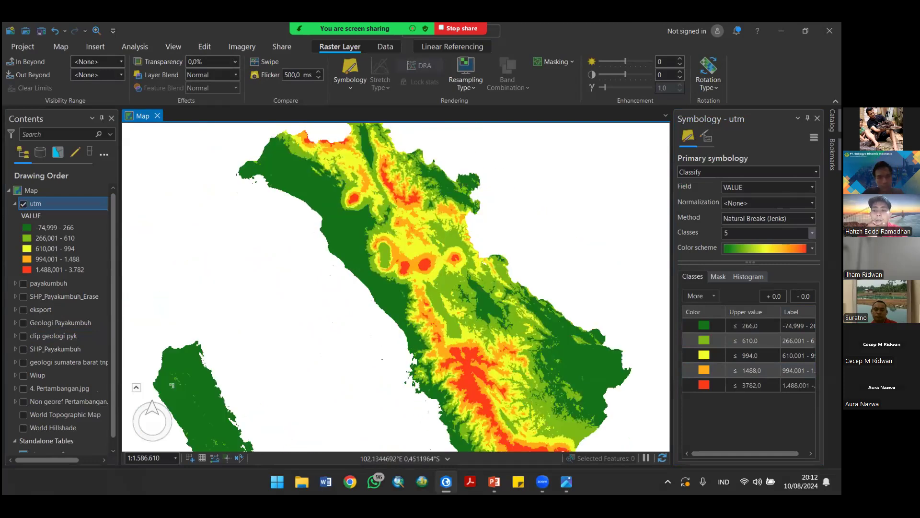
click(812, 232)
click(764, 267)
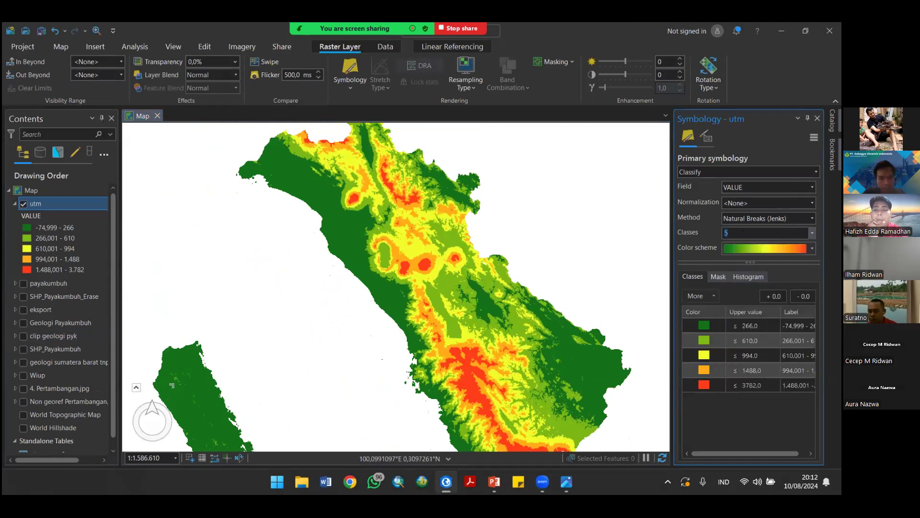
click(812, 218)
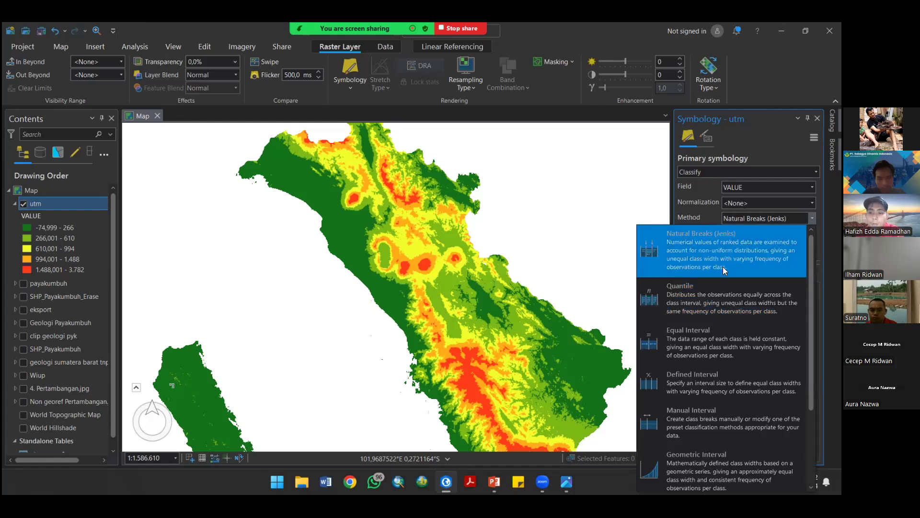
scroll(703, 445, down, 2)
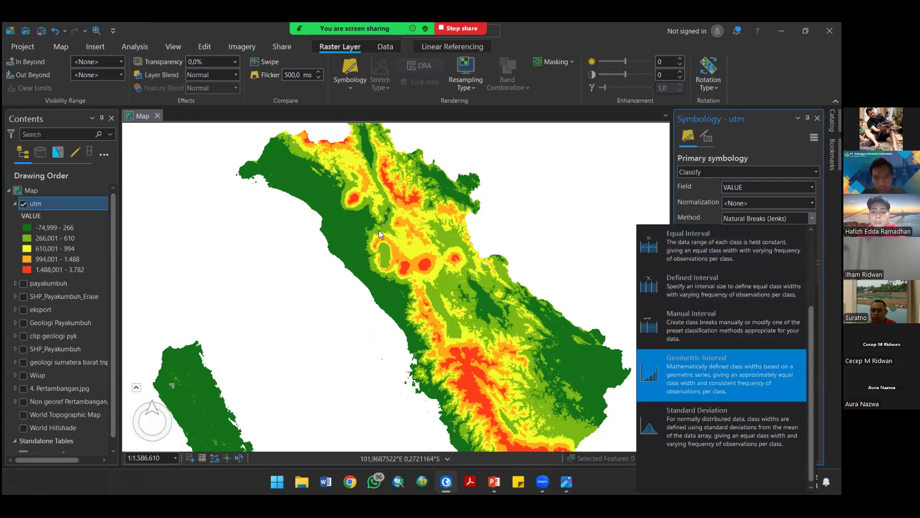
click(717, 366)
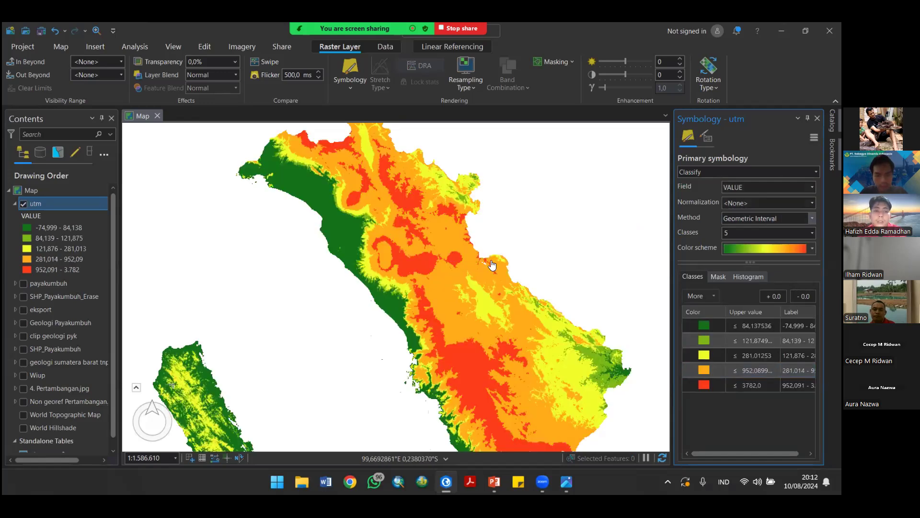
Step: Inspect the Geometric Interval classes around the lake and peaks, and set the number of classes to 10
scroll(378, 261, up, 3)
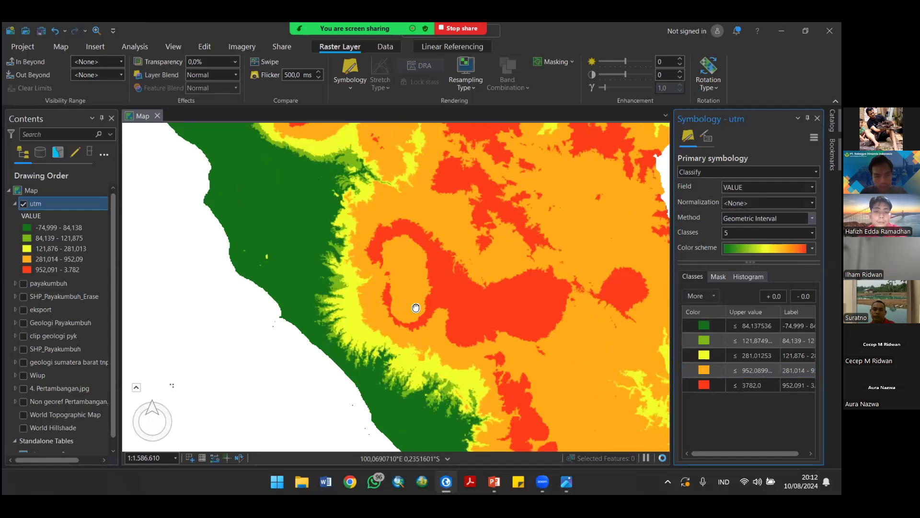
scroll(411, 264, up, 4)
scroll(405, 291, down, 2)
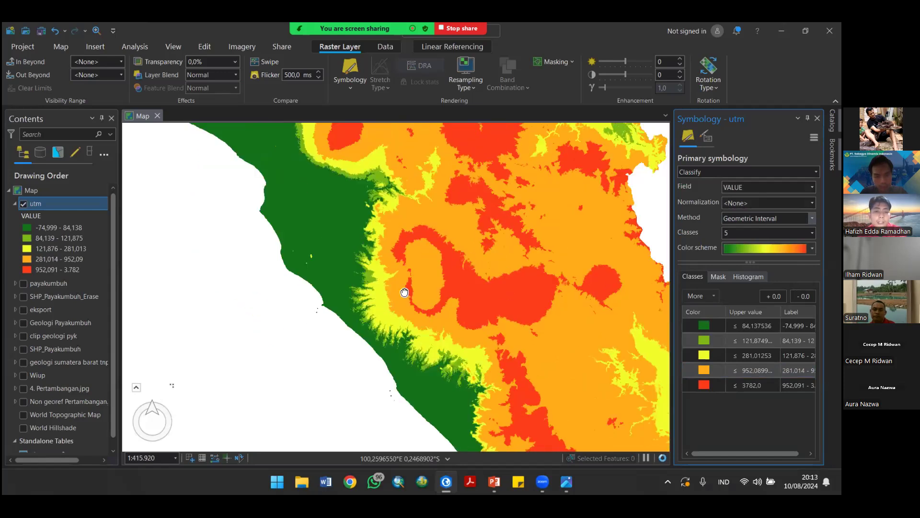
scroll(374, 263, down, 1)
scroll(304, 151, down, 1)
drag(304, 152, 232, 182)
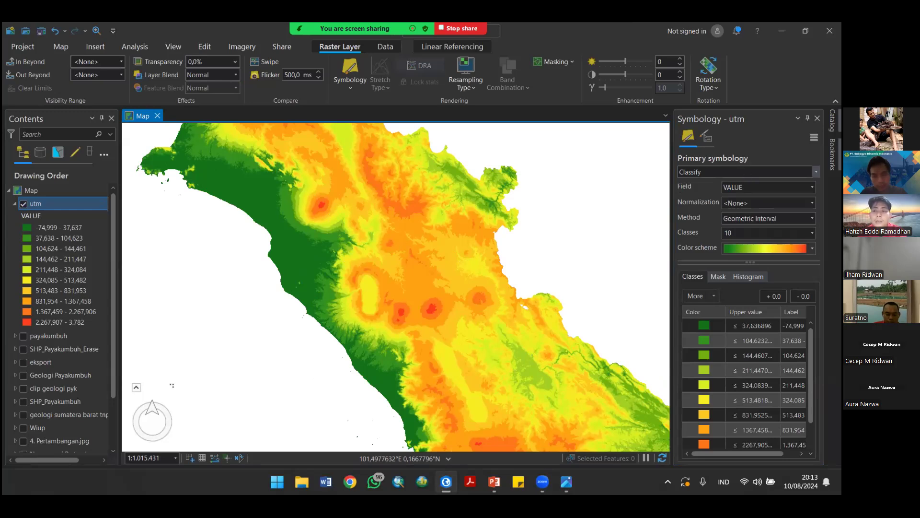
Step: Switch the utm raster's primary symbology to Shaded Relief
click(703, 172)
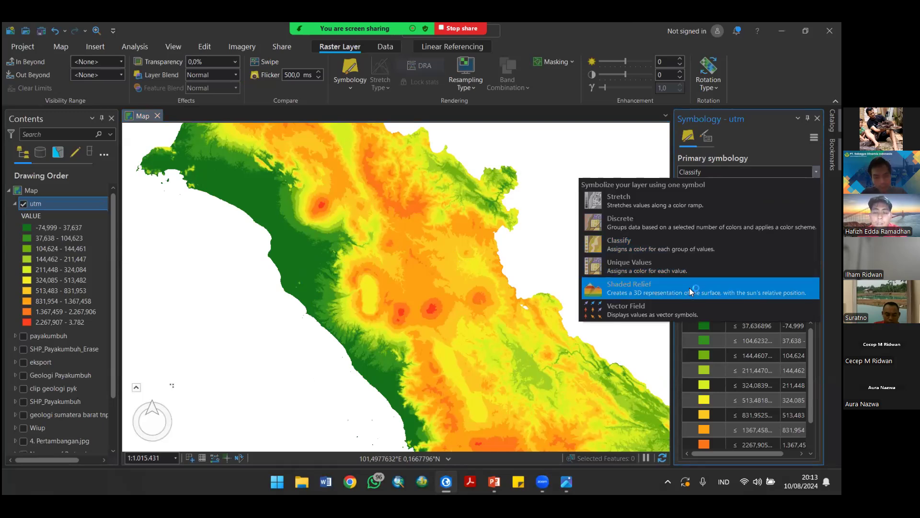
click(689, 287)
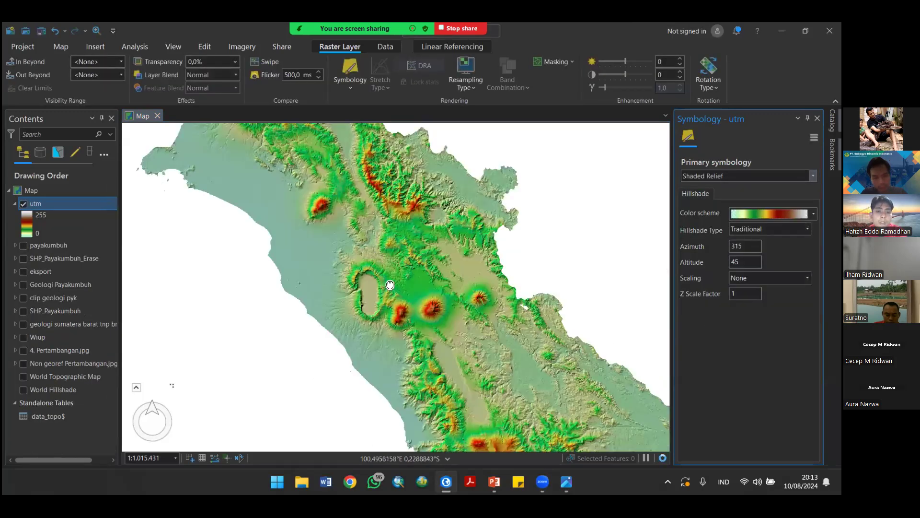
Step: Examine the shaded relief of the utm raster around the lake, the volcanic peaks and the southern mountain range
drag(399, 297, 434, 275)
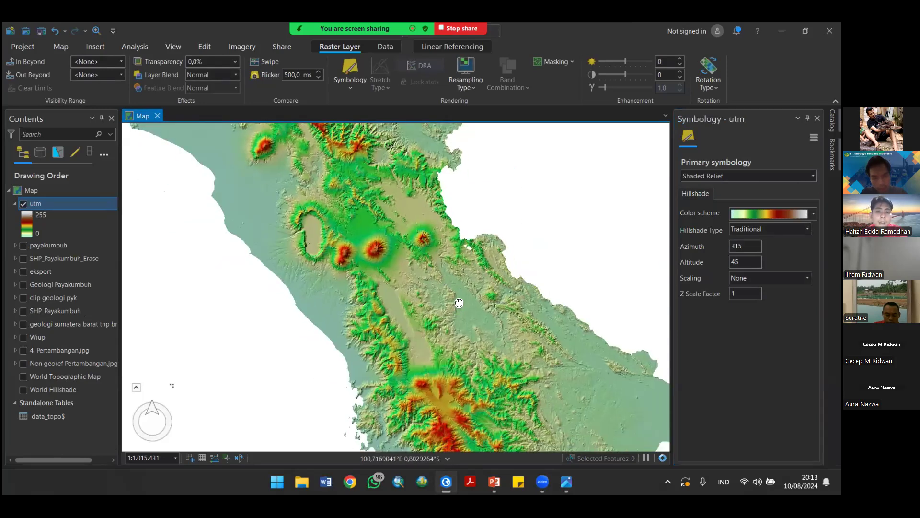
mouse_move(462, 334)
mouse_down()
mouse_move(428, 219)
mouse_move(457, 327)
mouse_up()
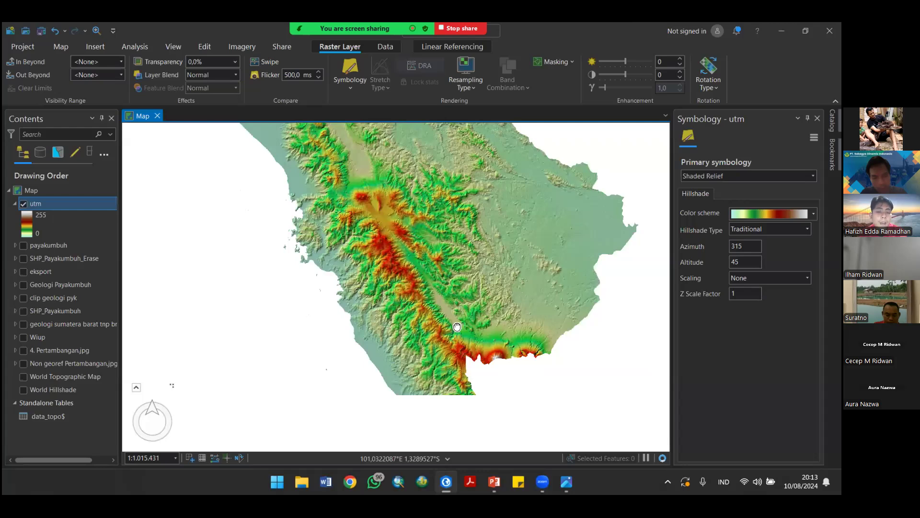
drag(432, 237, 472, 336)
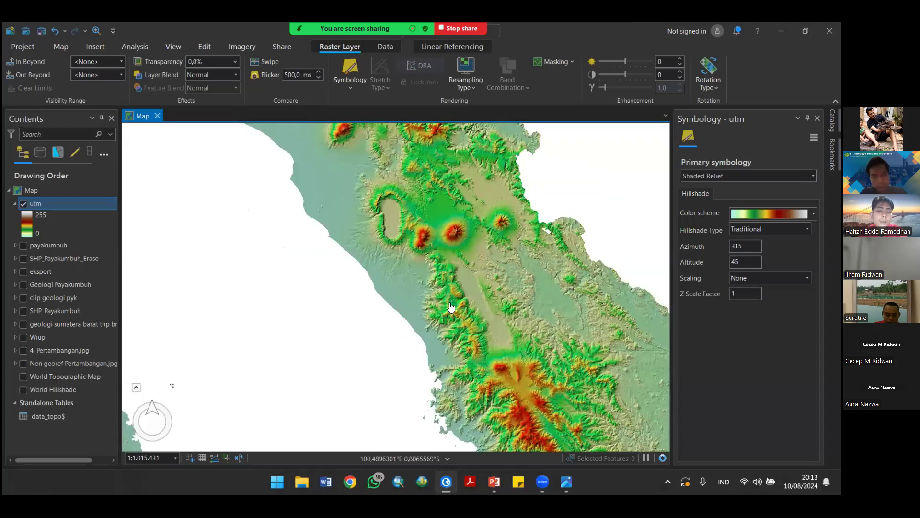
drag(409, 201, 440, 320)
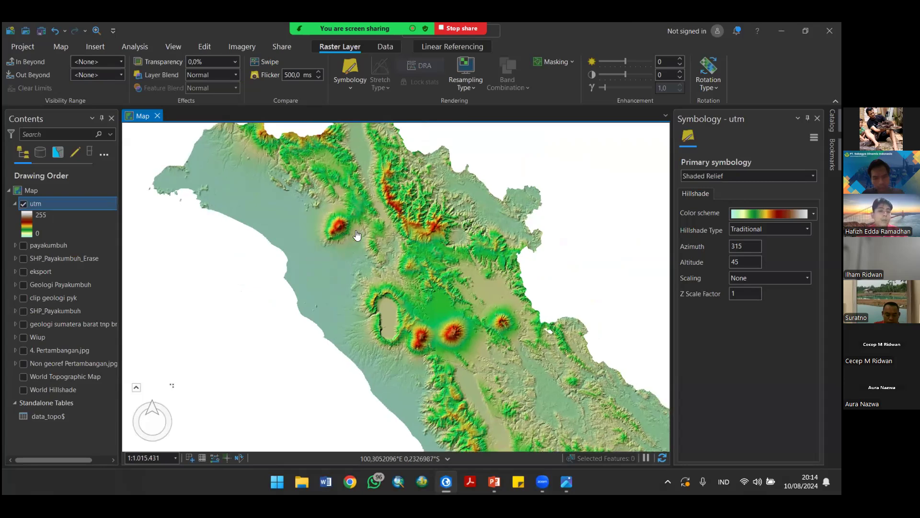
scroll(358, 235, up, 3)
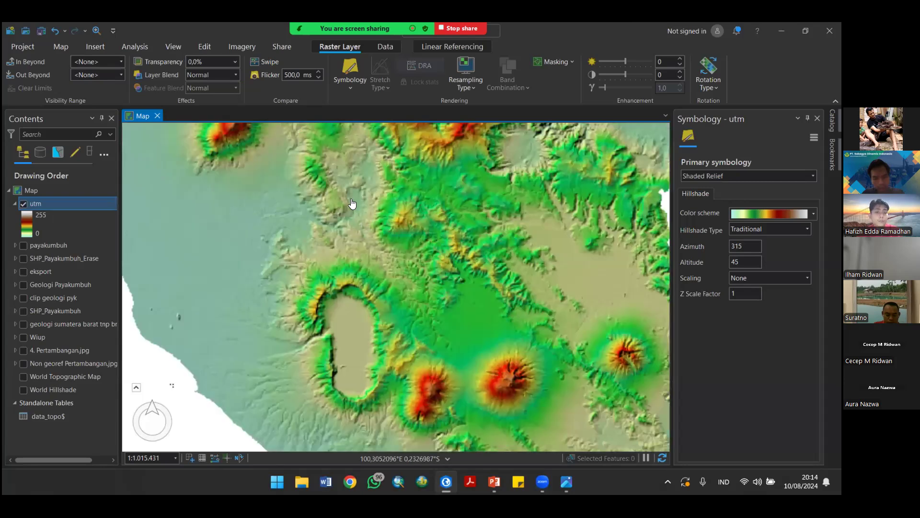
scroll(381, 247, down, 3)
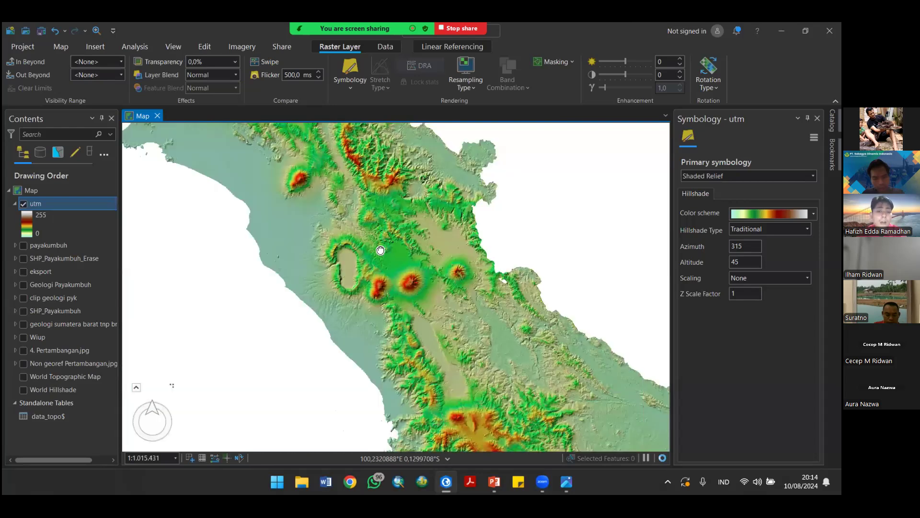
scroll(382, 255, down, 1)
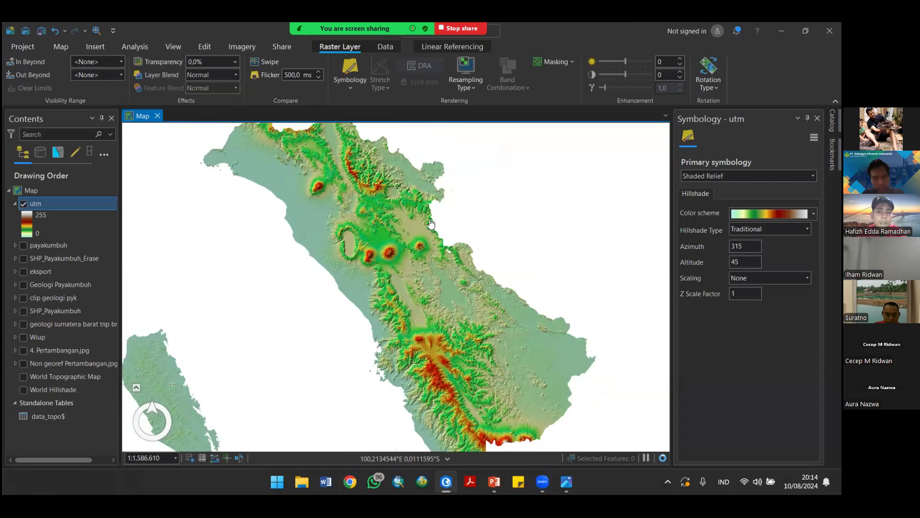
scroll(434, 215, up, 3)
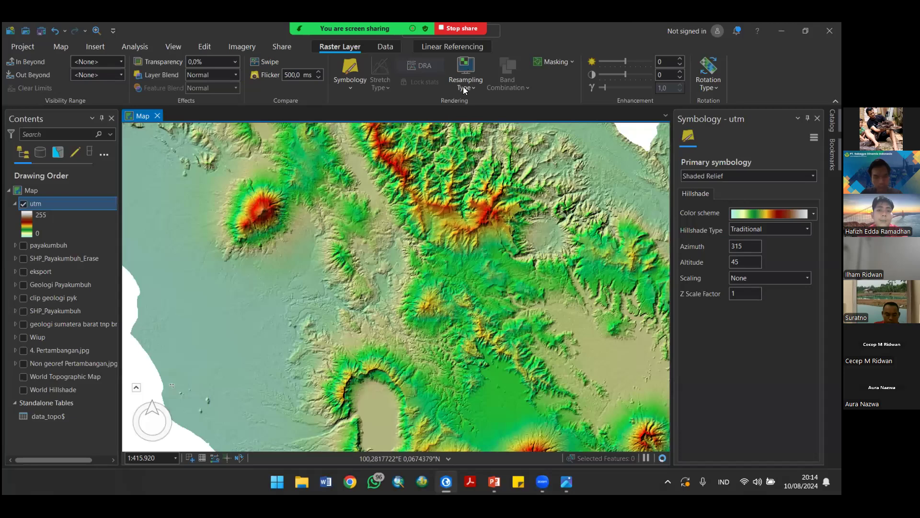
scroll(433, 209, up, 2)
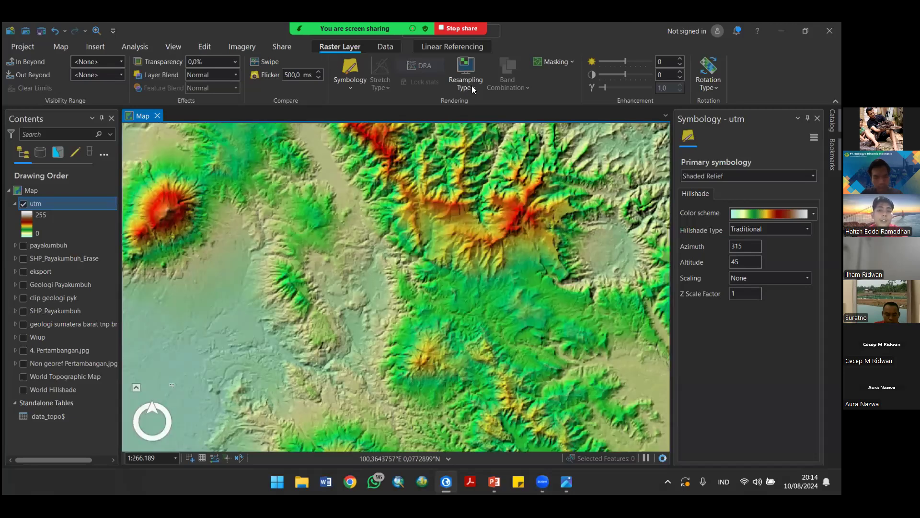
drag(422, 191, 455, 220)
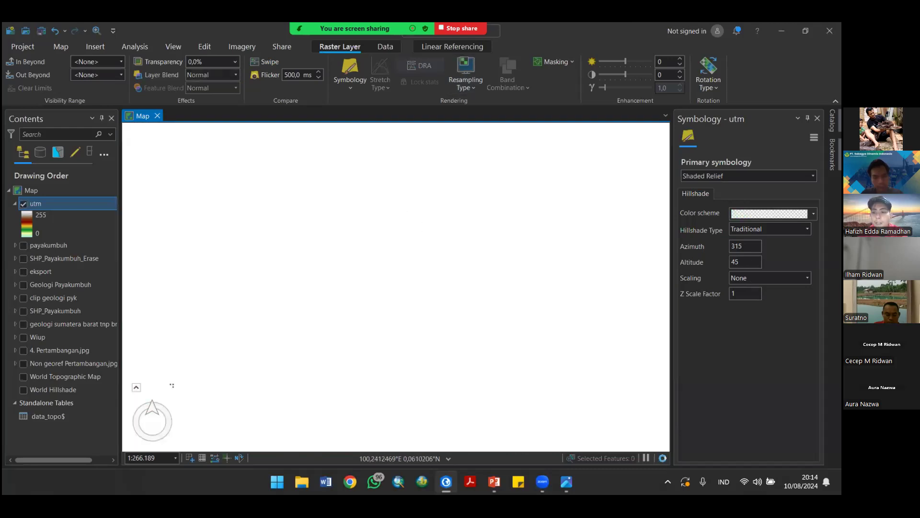
scroll(400, 210, down, 6)
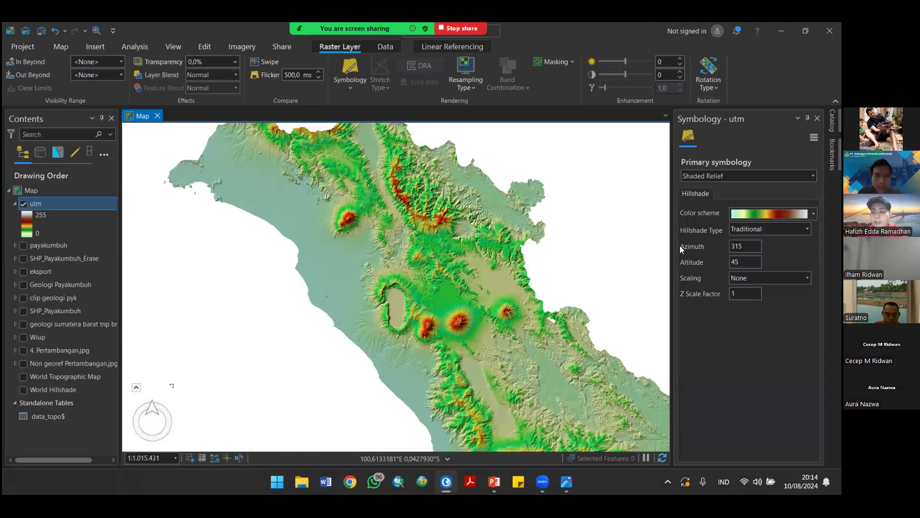
Step: Check the Hillshade Type options, keeping Traditional, and consult the presentation slide on raster data processing before returning to the map
click(807, 229)
click(769, 242)
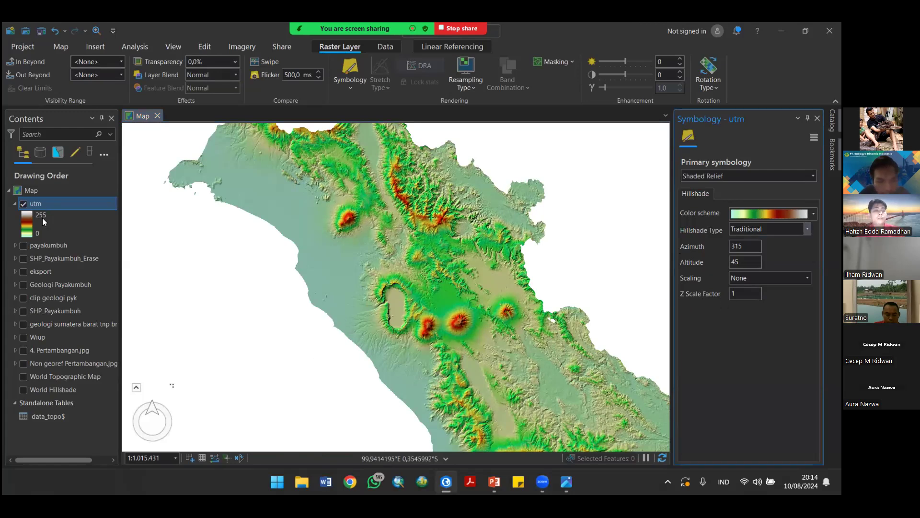
key(alt+Tab)
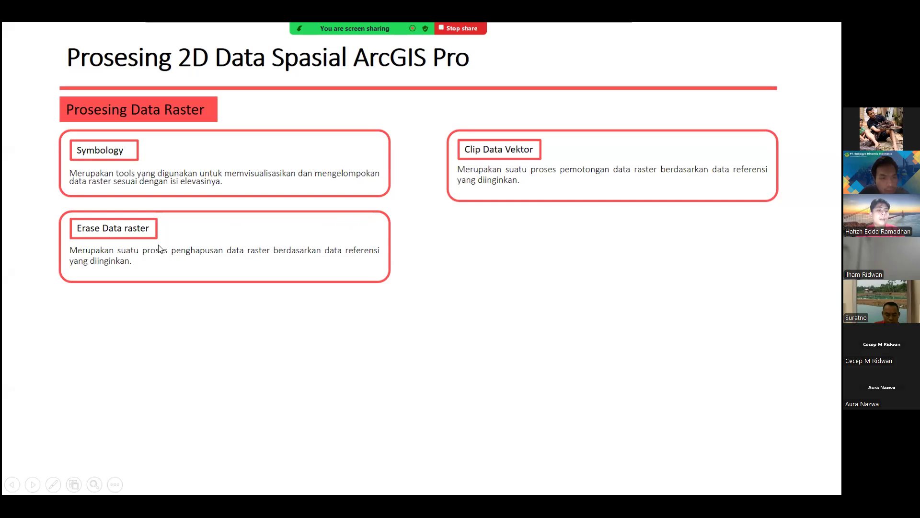
key(alt+Tab)
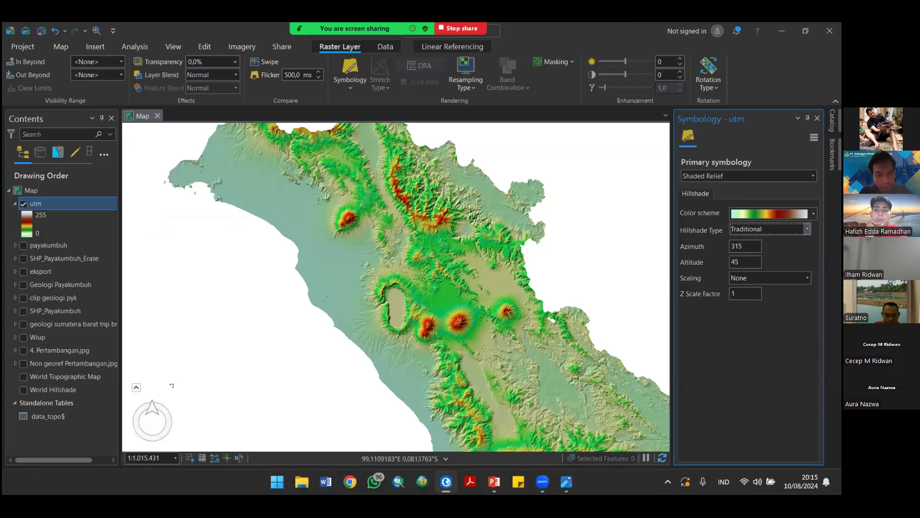
Step: Undo the utm raster's shaded relief to return to Stretch symbology, and apply the green-yellow-red color scheme
key(ctrl+z)
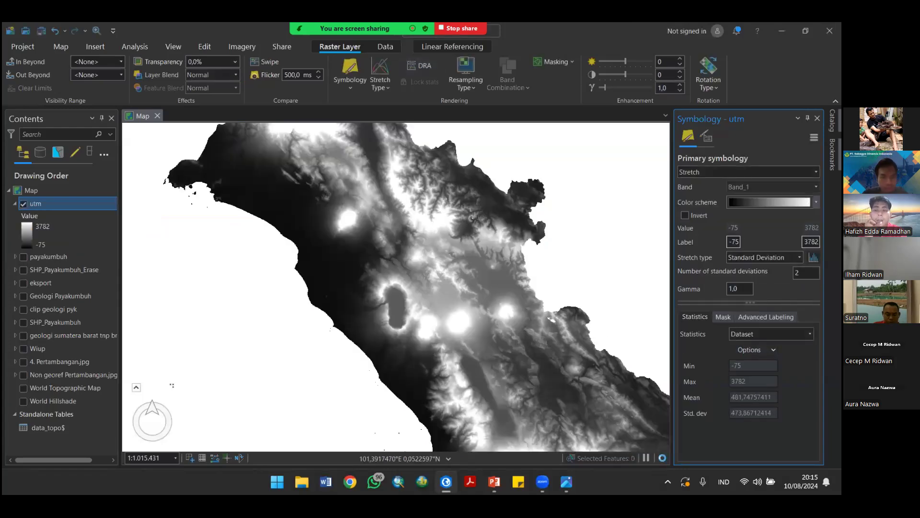
click(748, 202)
click(740, 243)
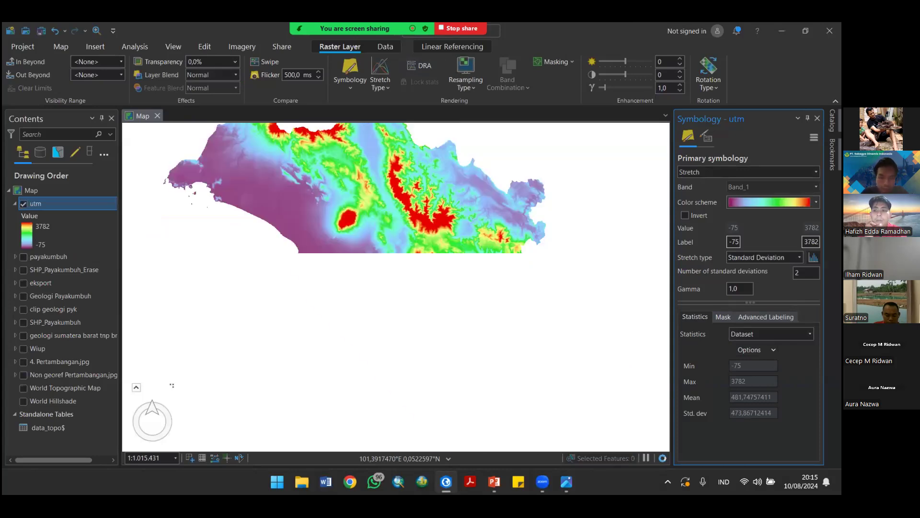
click(817, 202)
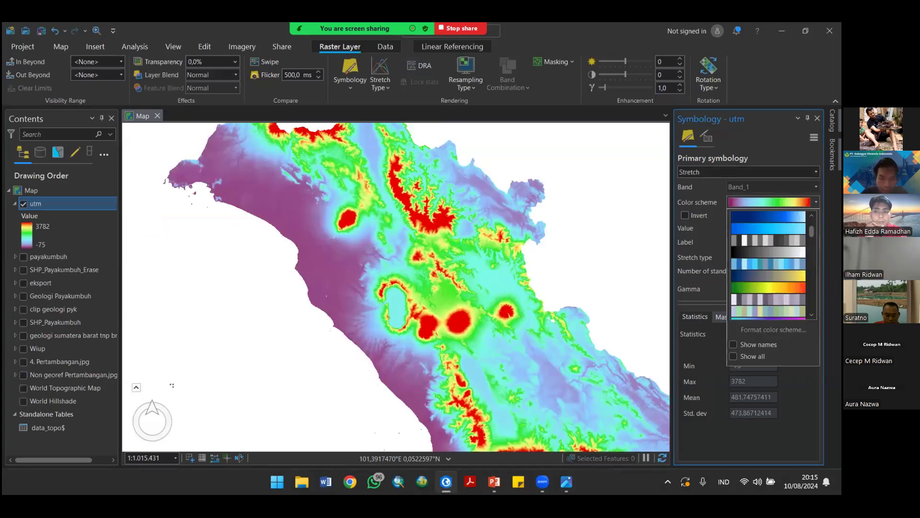
click(768, 287)
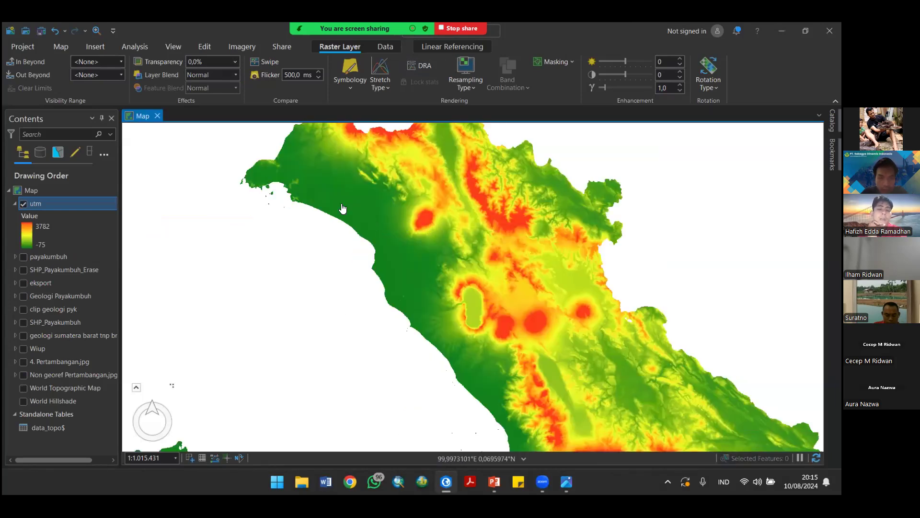
drag(434, 216, 382, 216)
drag(439, 246, 413, 227)
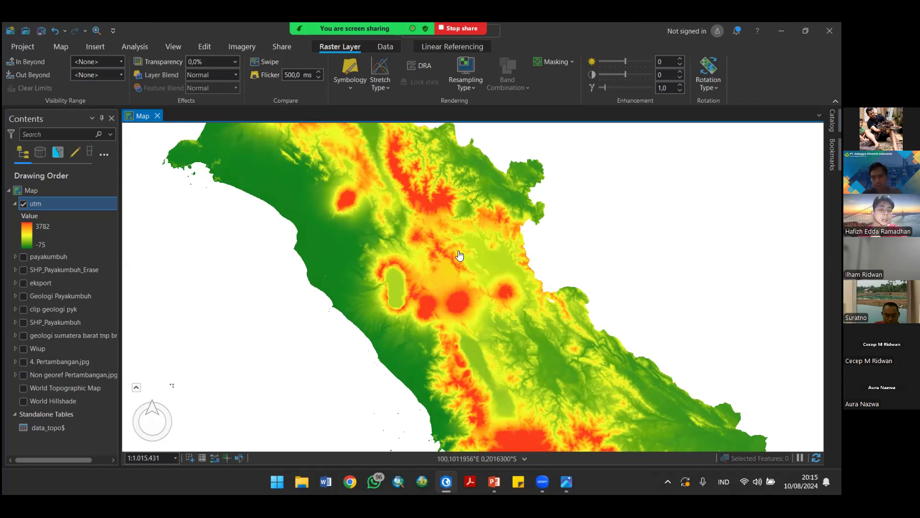
Step: Look over the imagery processing tools available for the utm raster, including Clip, Mask, Difference, Composite and Mosaic
click(236, 50)
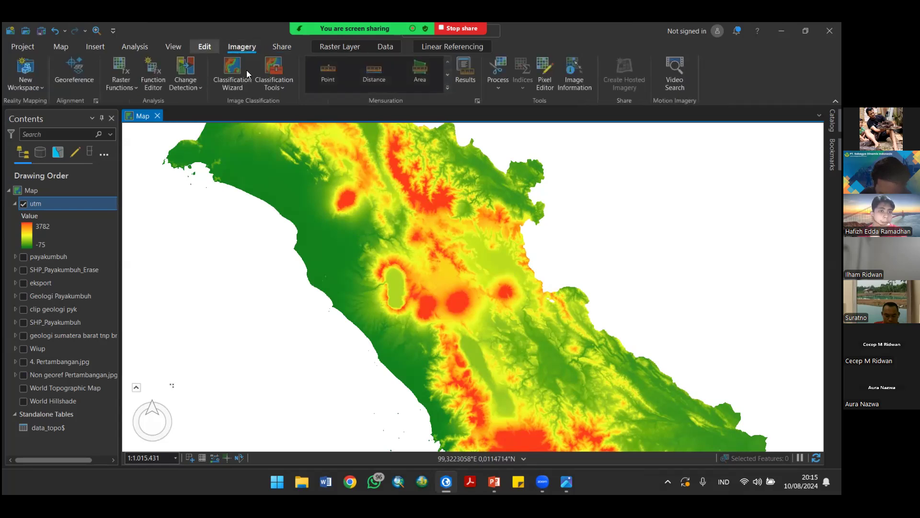
mouse_move(334, 70)
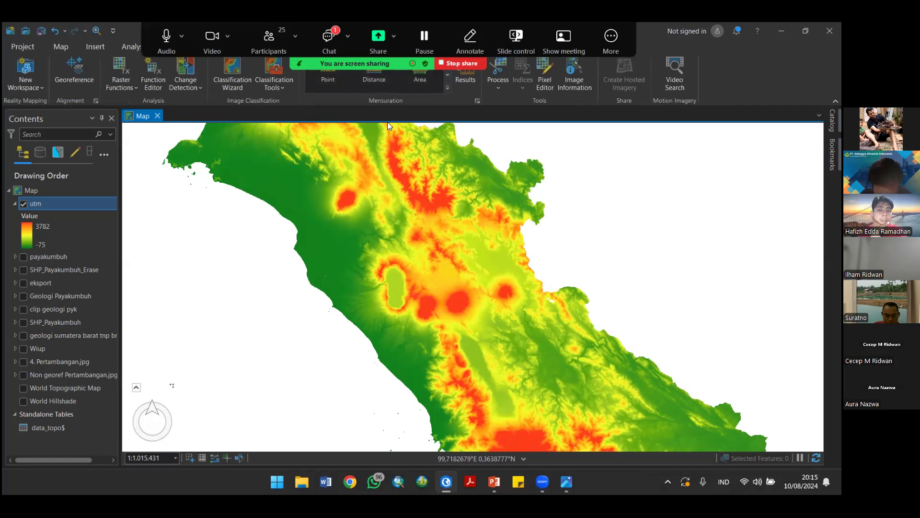
click(498, 87)
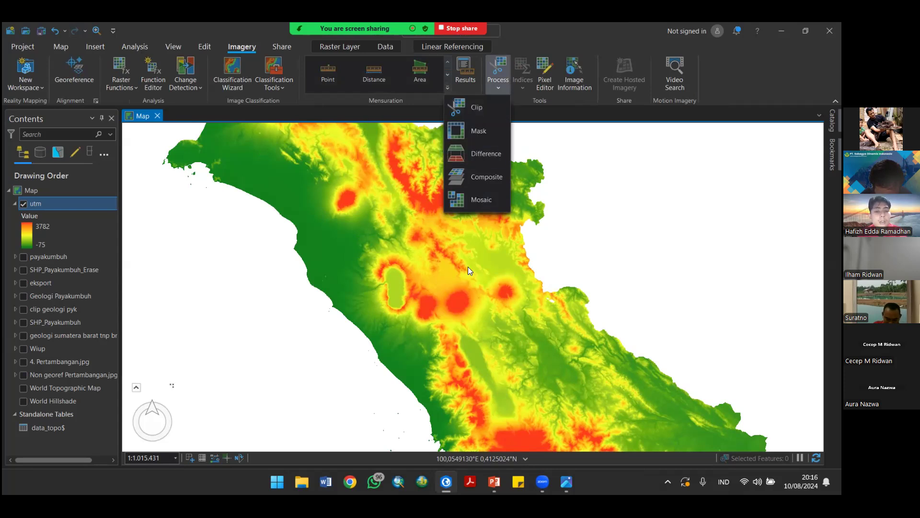
click(723, 87)
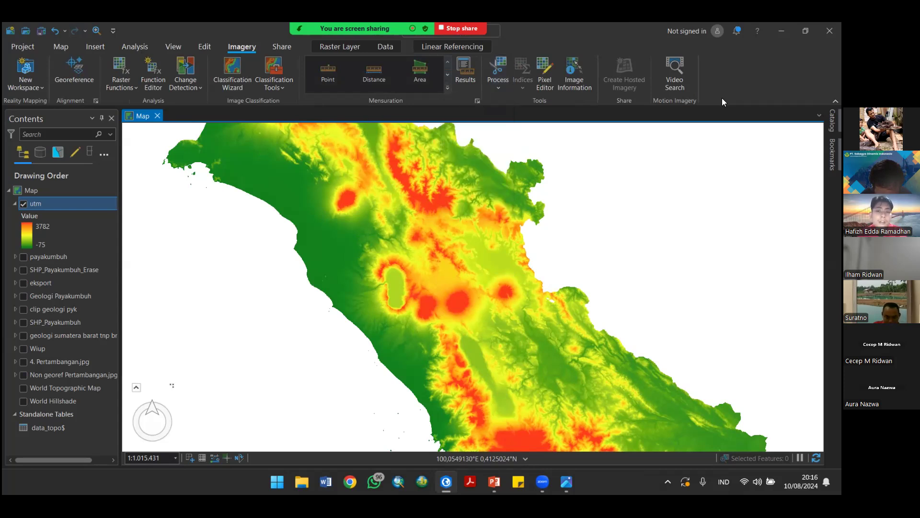
click(496, 90)
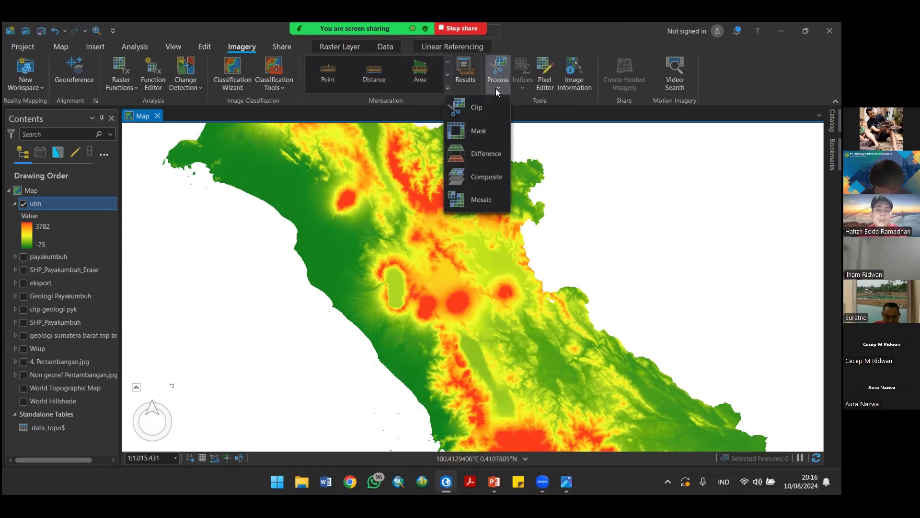
click(720, 91)
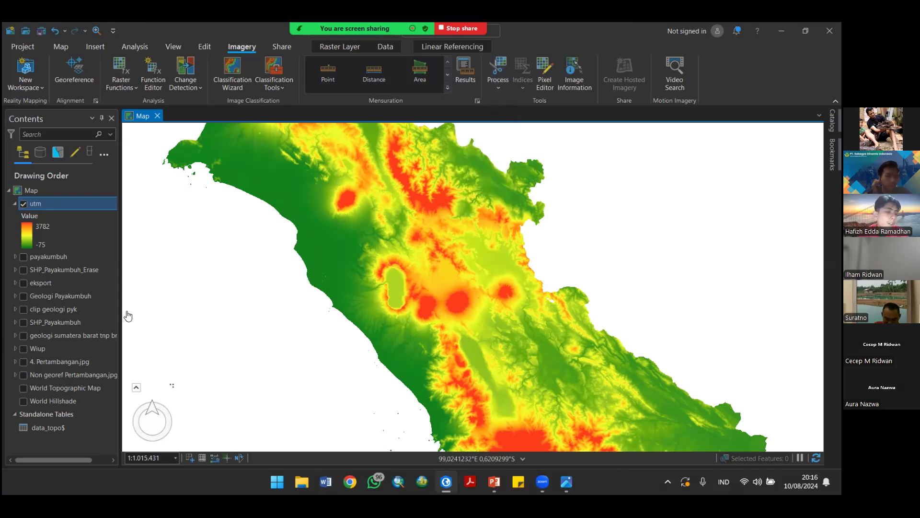
Step: Turn on the SHP_Payakumbuh layer and place it above the utm raster in the drawing order
click(23, 322)
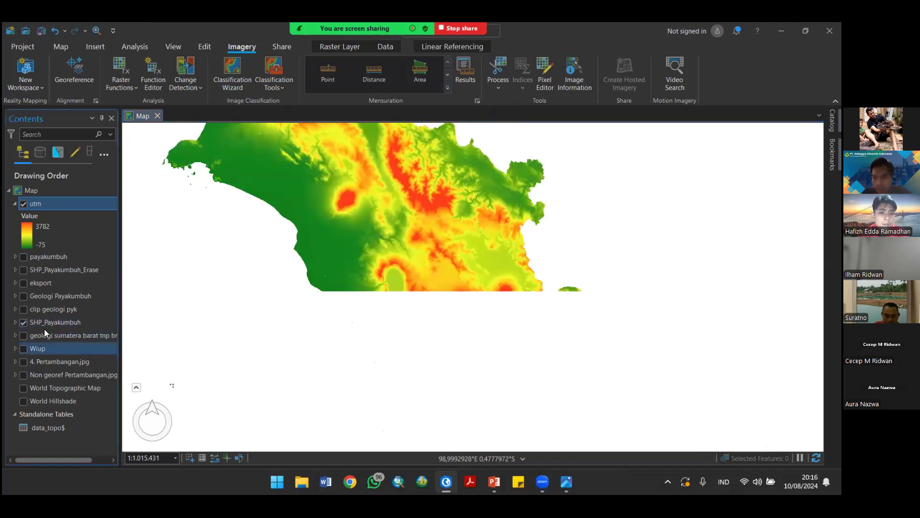
drag(47, 193, 46, 202)
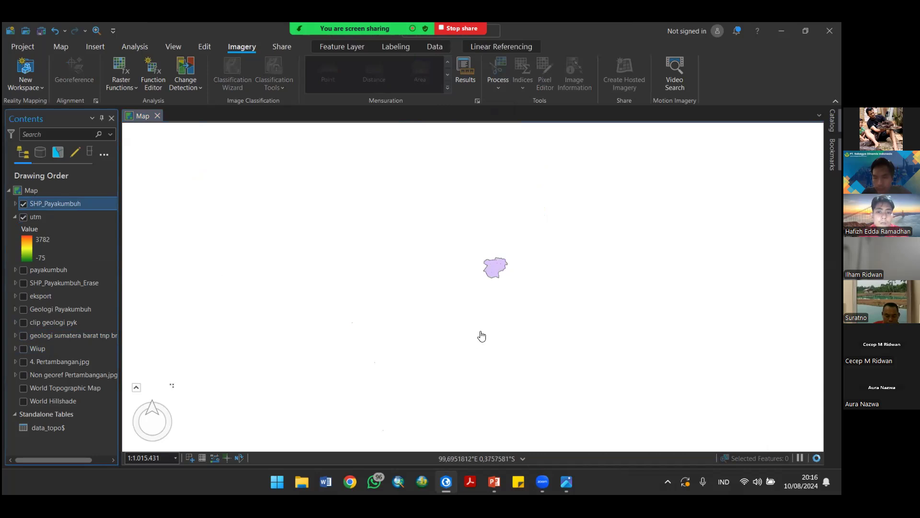
scroll(499, 265, up, 3)
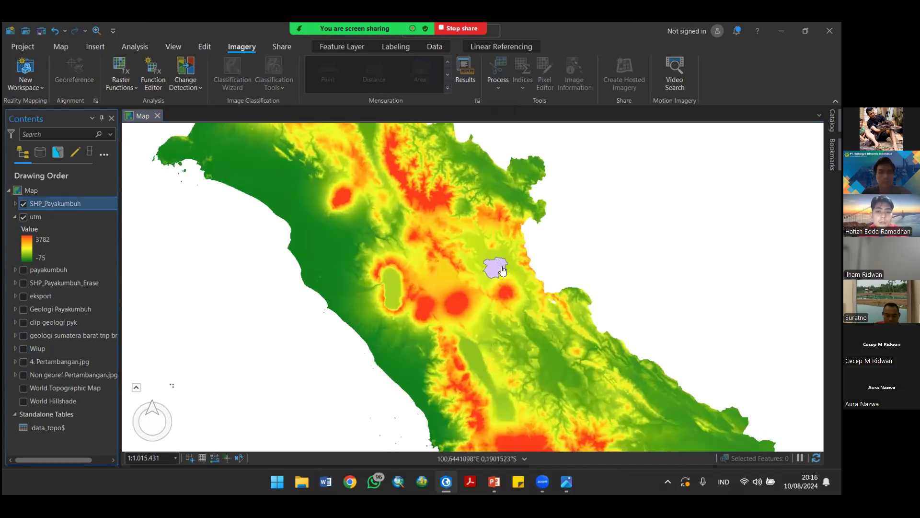
scroll(525, 281, up, 2)
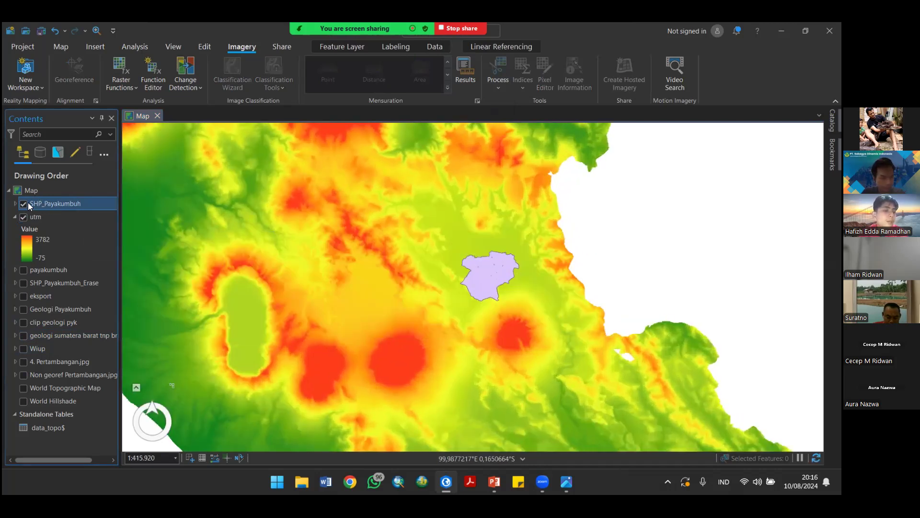
Step: Select the KOTA PAYAKUMBUH polygon through the SHP_Payakumbuh attribute table, and close the table
right_click(47, 203)
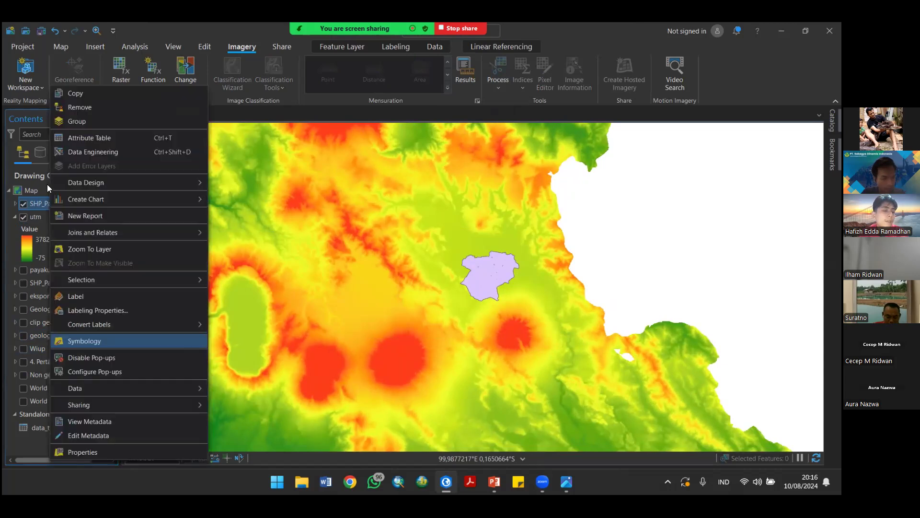
click(91, 139)
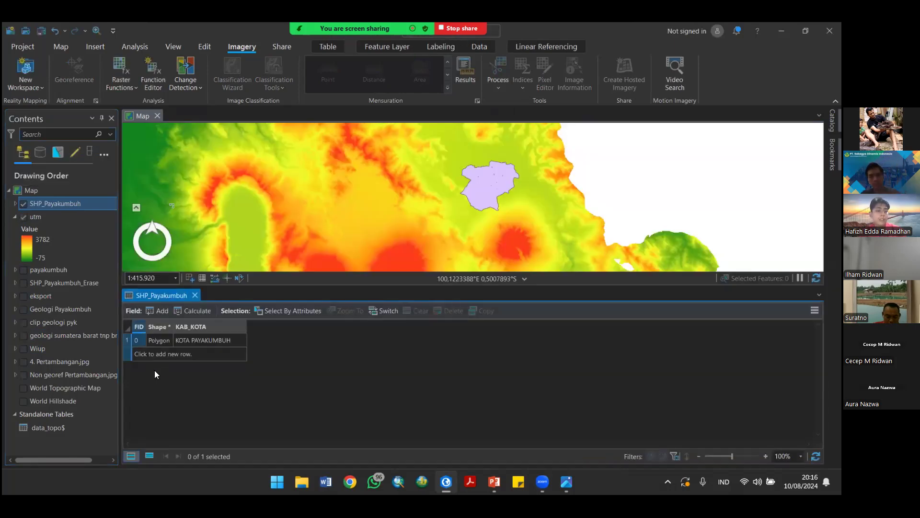
key(ctrl+a)
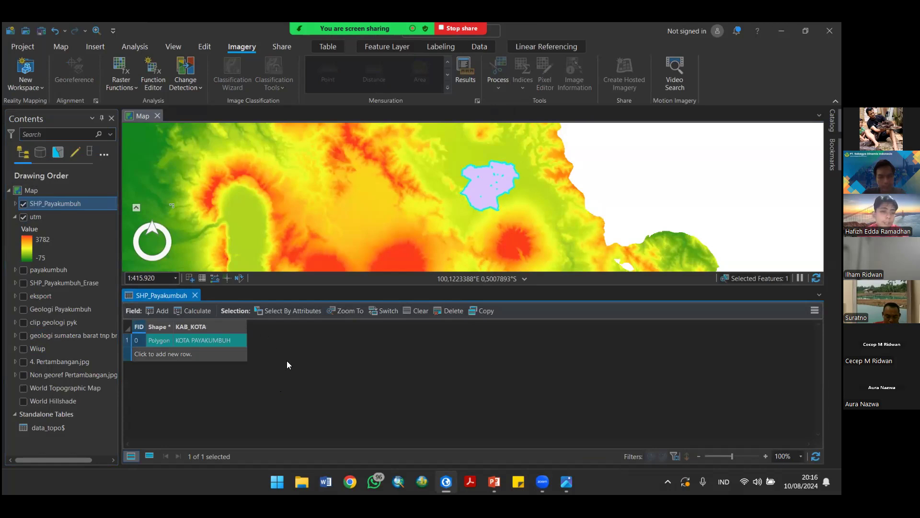
click(196, 296)
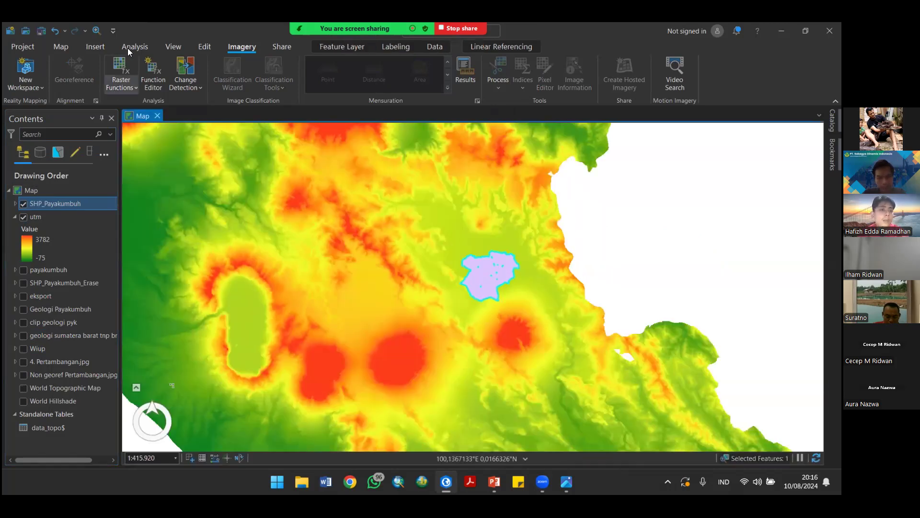
Step: Search the geoprocessing tools for "clip" and open the Clip Raster tool from Data Management Tools
click(130, 47)
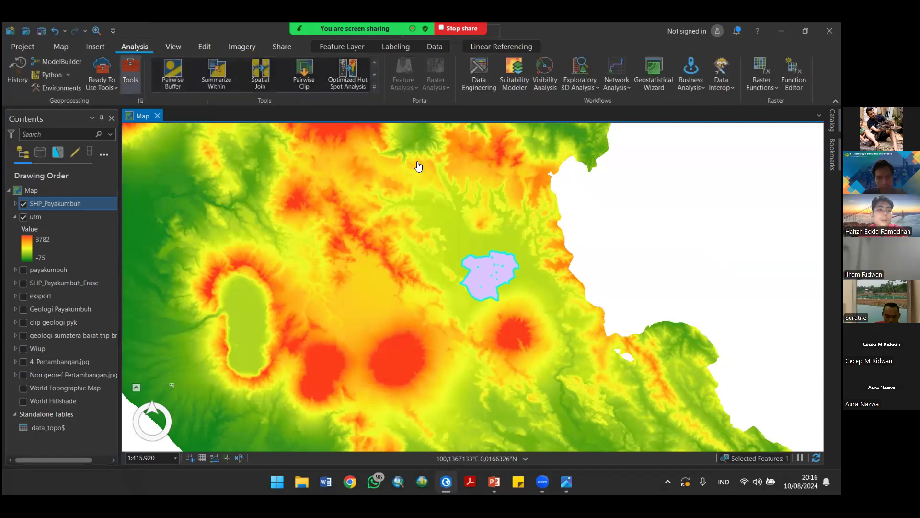
click(130, 75)
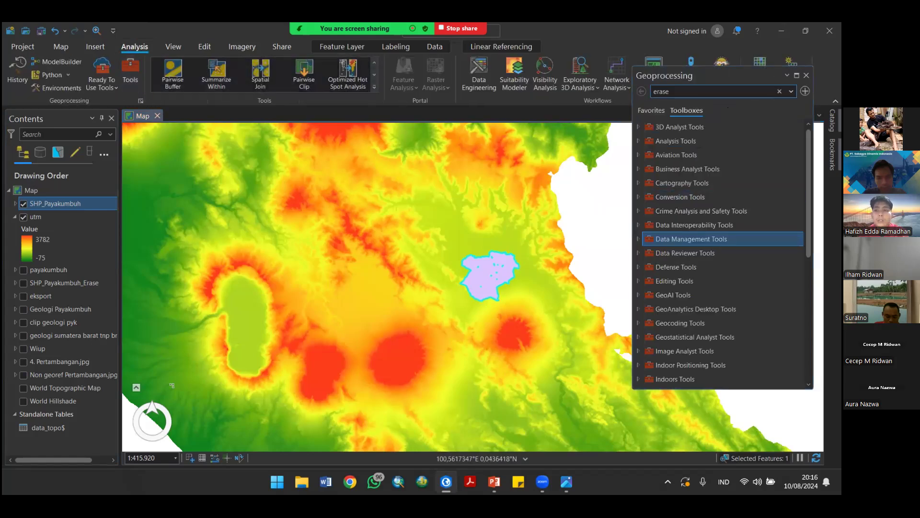
click(719, 94)
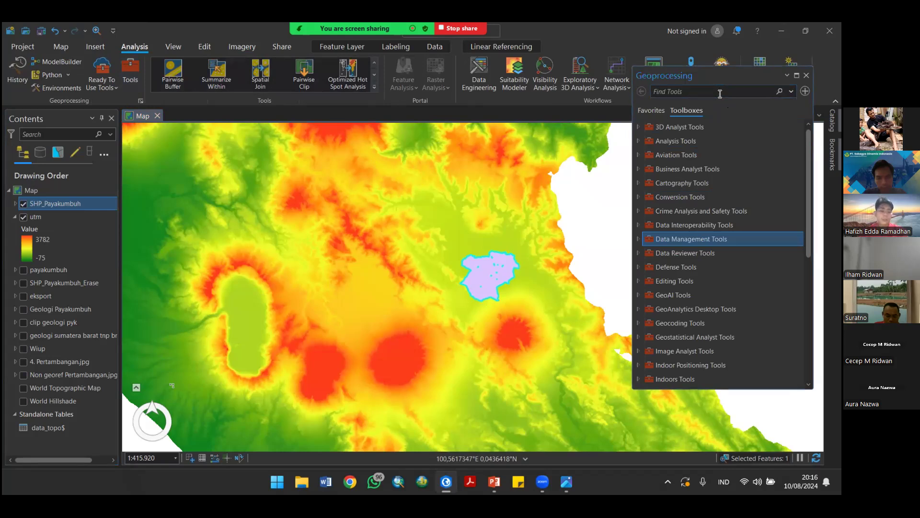
text(clip)
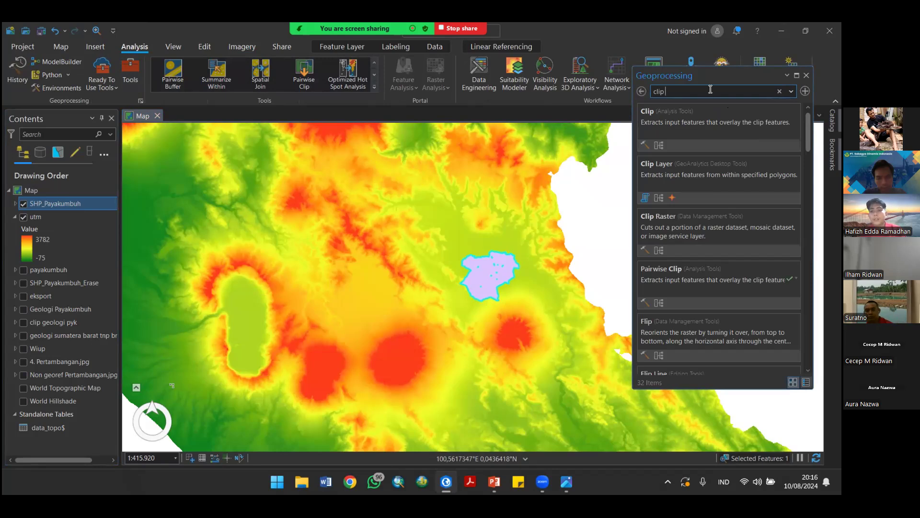
click(692, 228)
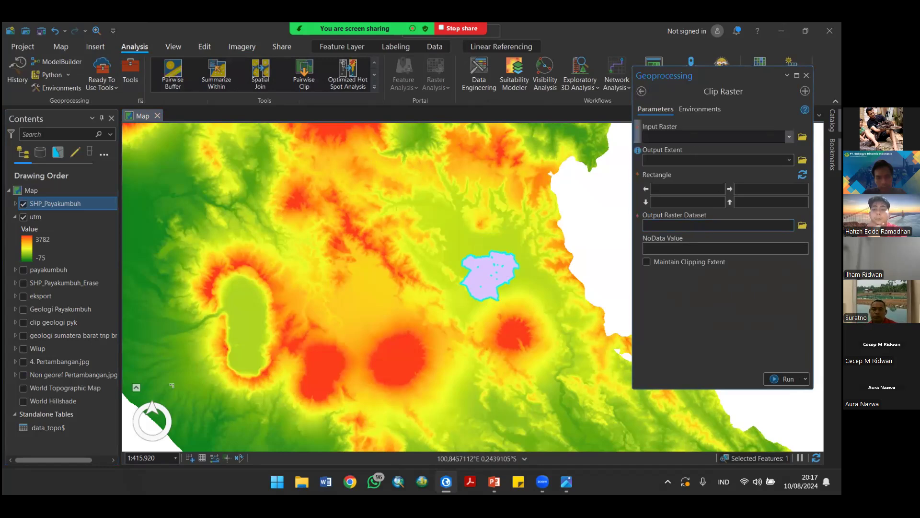
Step: Set utm as the input raster for Clip Raster and open the list of layers for the output extent
click(745, 139)
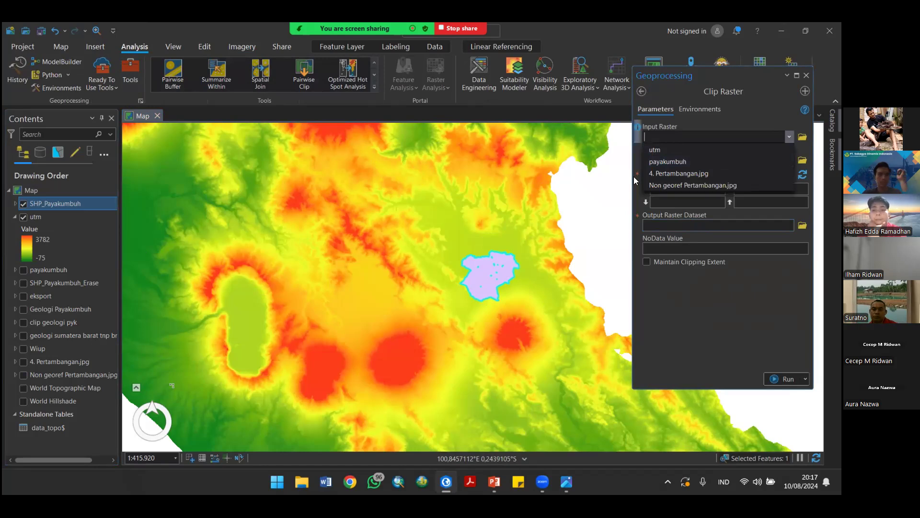
click(657, 149)
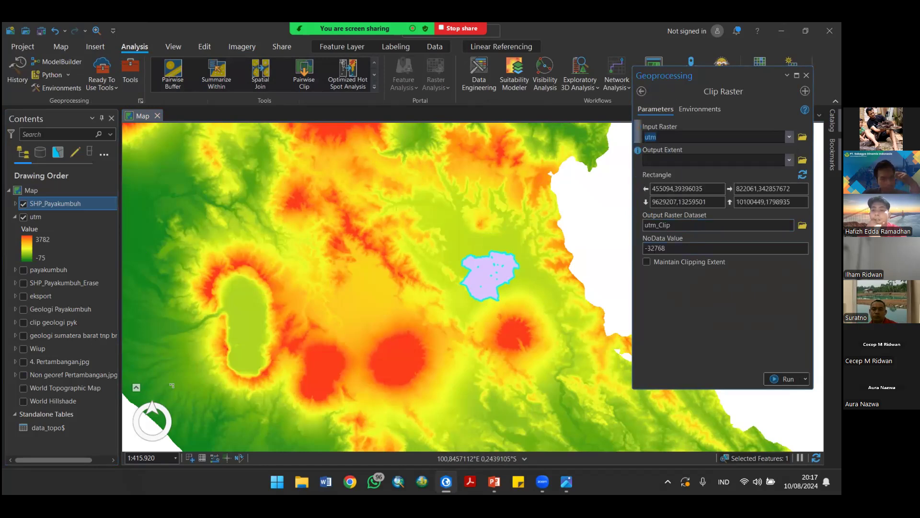
click(744, 160)
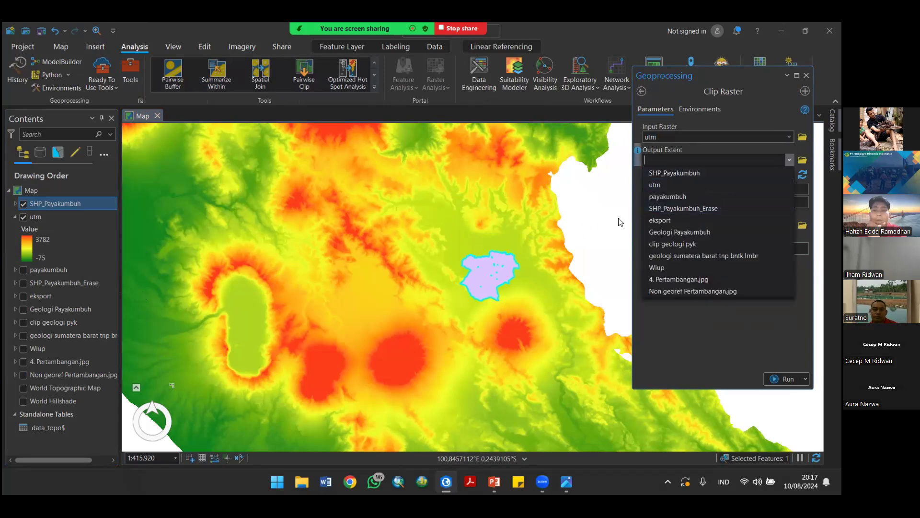
Step: Set the clip's output extent to SHP_Payakumbuh, using input features for clipping geometry and maintaining the clipping extent
click(684, 173)
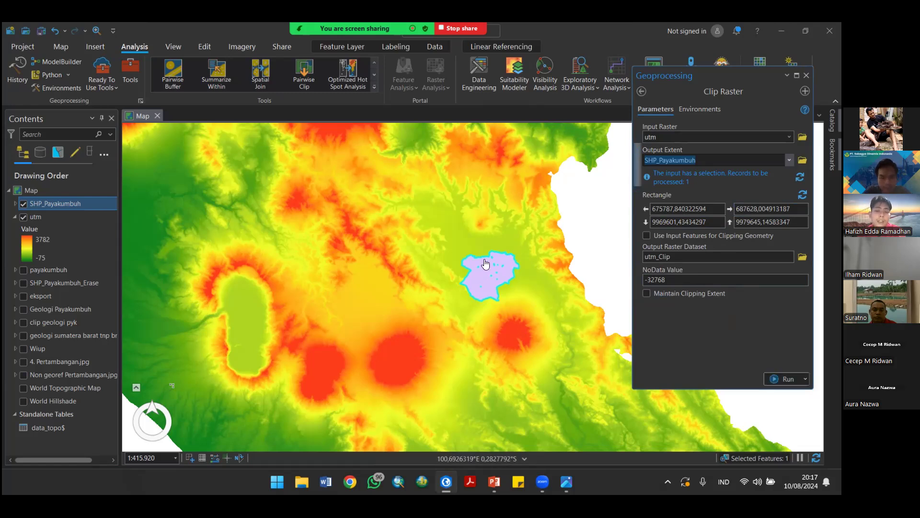
scroll(498, 272, up, 2)
scroll(446, 247, up, 1)
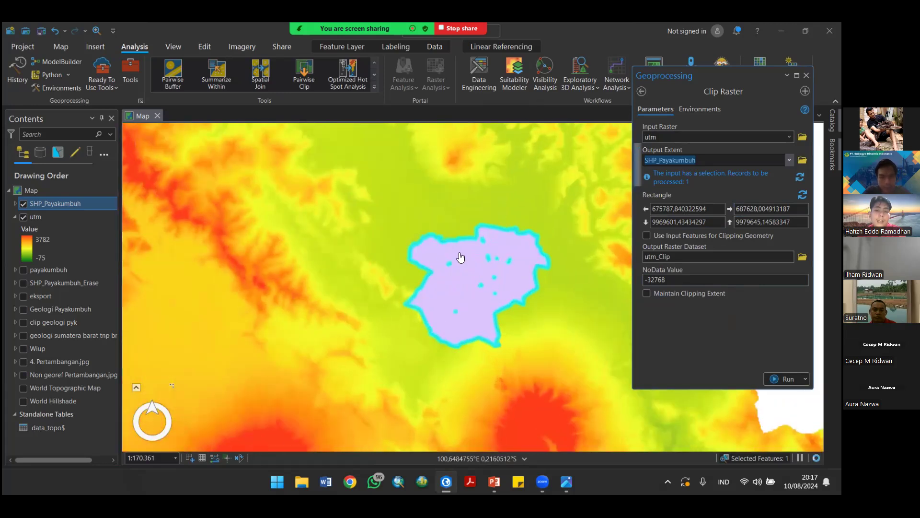
scroll(480, 266, up, 1)
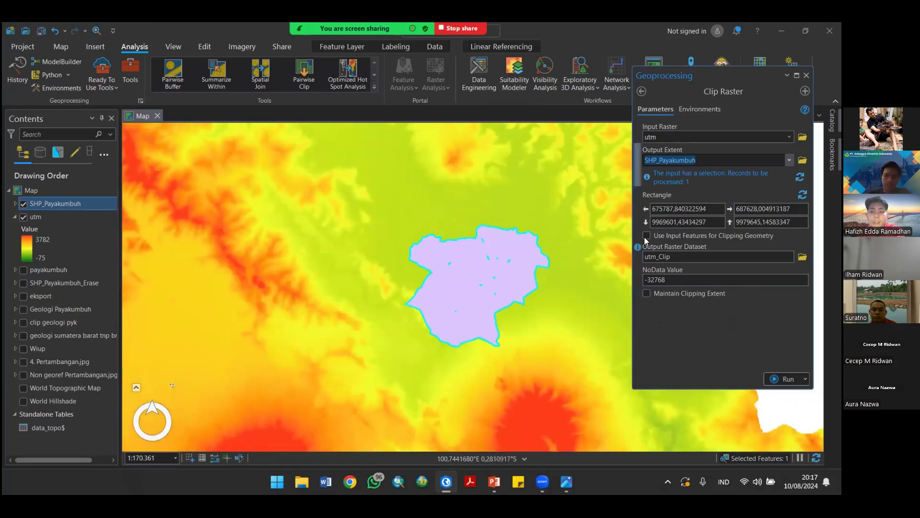
click(646, 293)
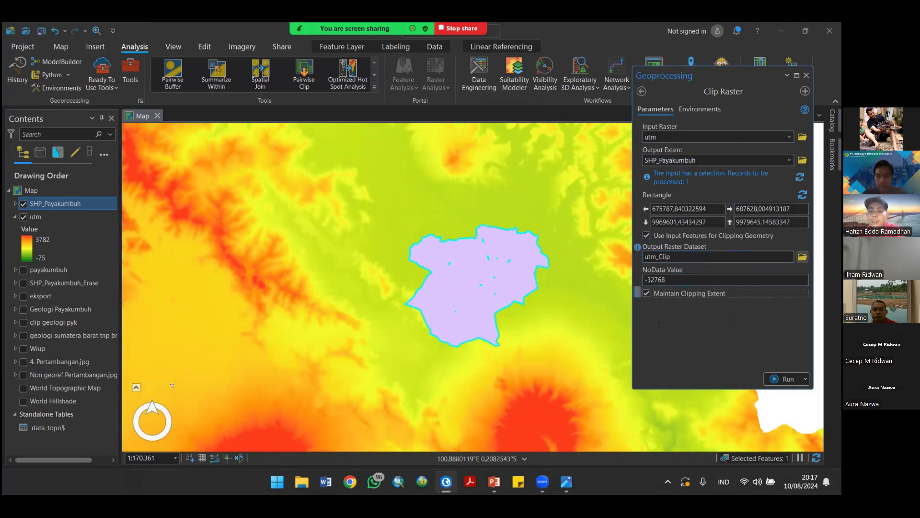
Step: Run Clip Raster on utm with the default output dataset and close the tool
click(803, 257)
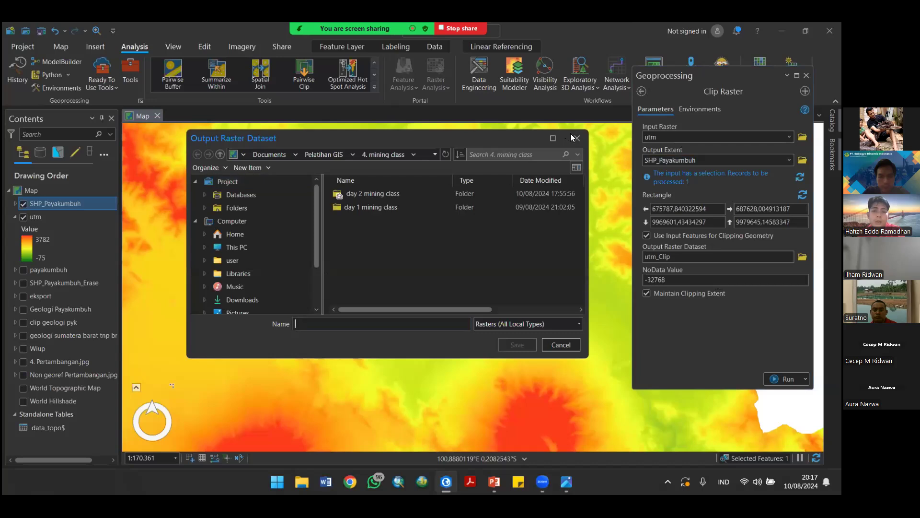
key(Escape)
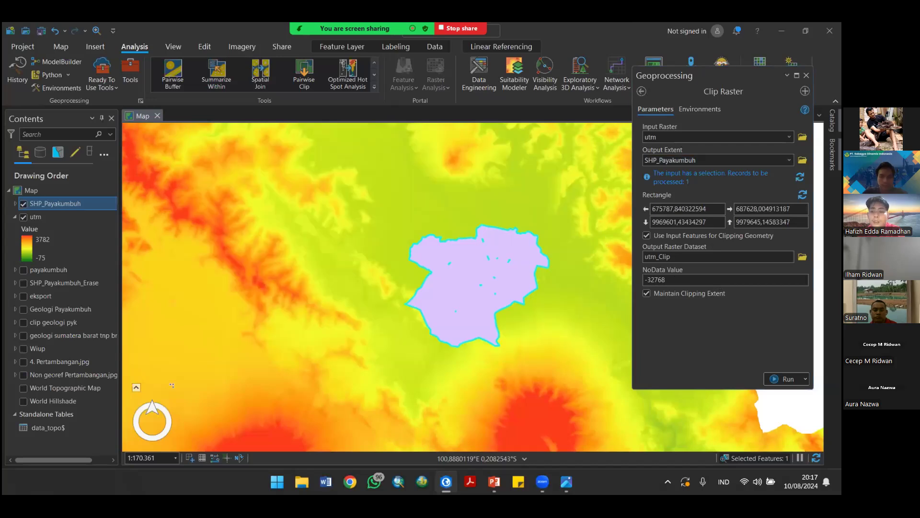
click(783, 378)
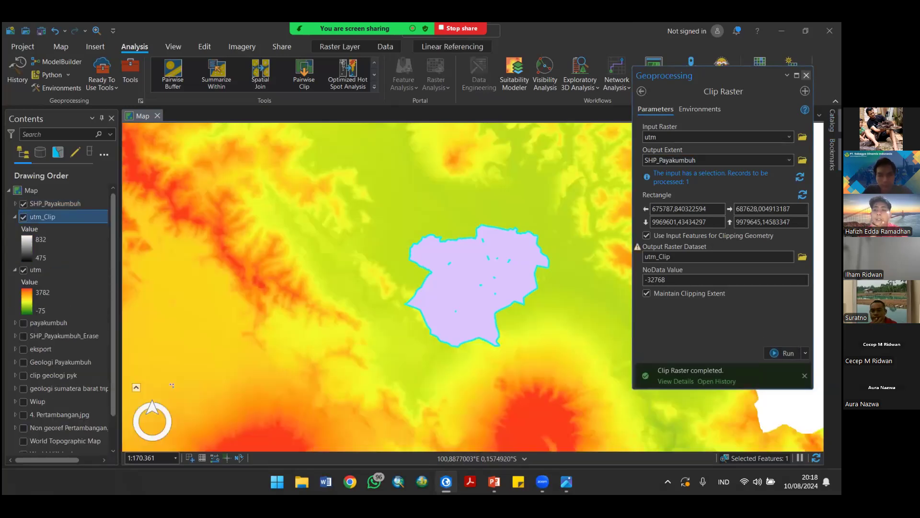
click(806, 75)
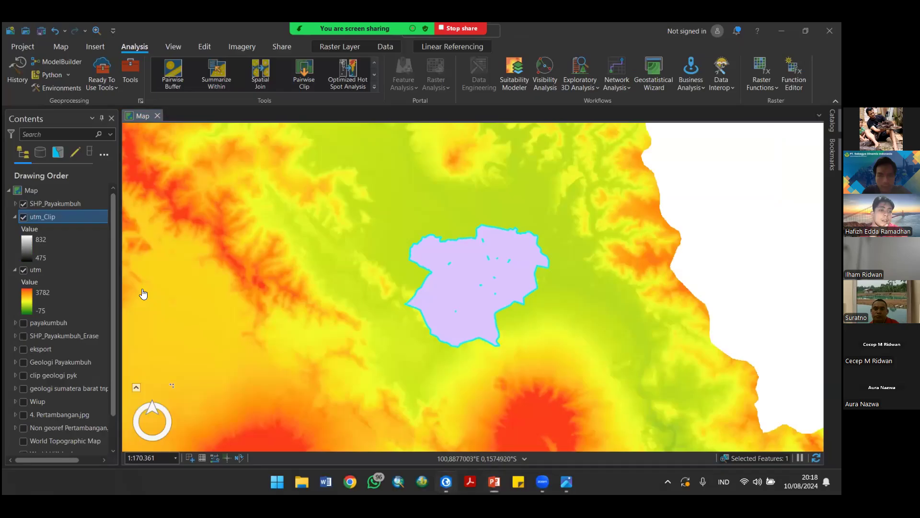
Step: Hide the utm and SHP_Payakumbuh layers to inspect the clipped raster on its own
click(23, 270)
click(23, 203)
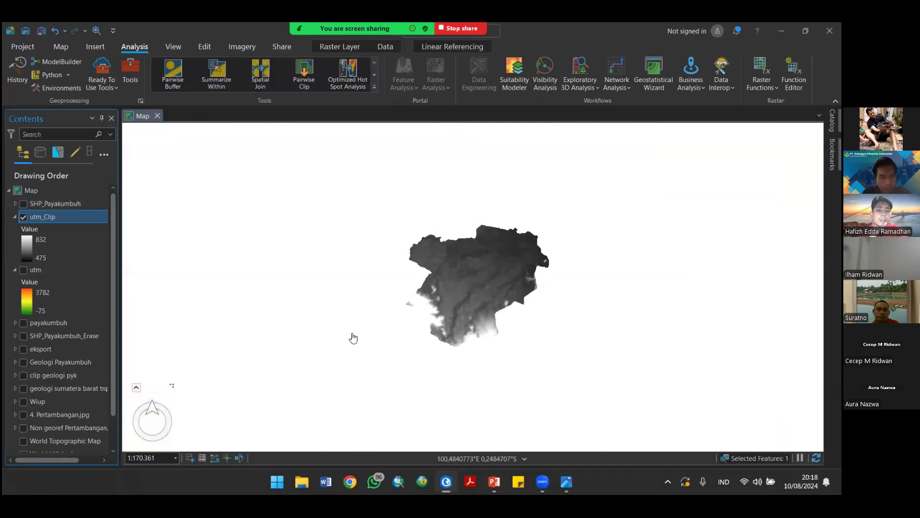
scroll(453, 282, up, 3)
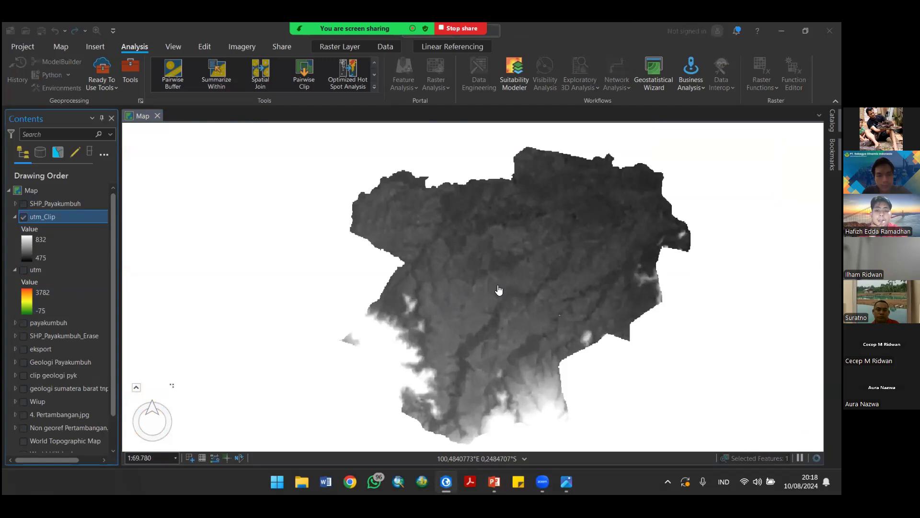
scroll(498, 286, down, 2)
drag(497, 286, 438, 273)
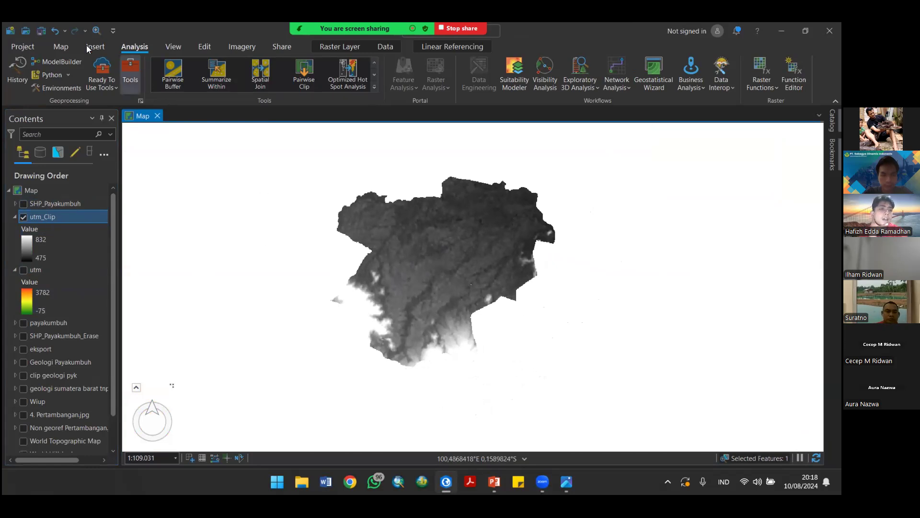
Step: Search the geoprocessing tools for "erase" and look through the listed tools
click(130, 60)
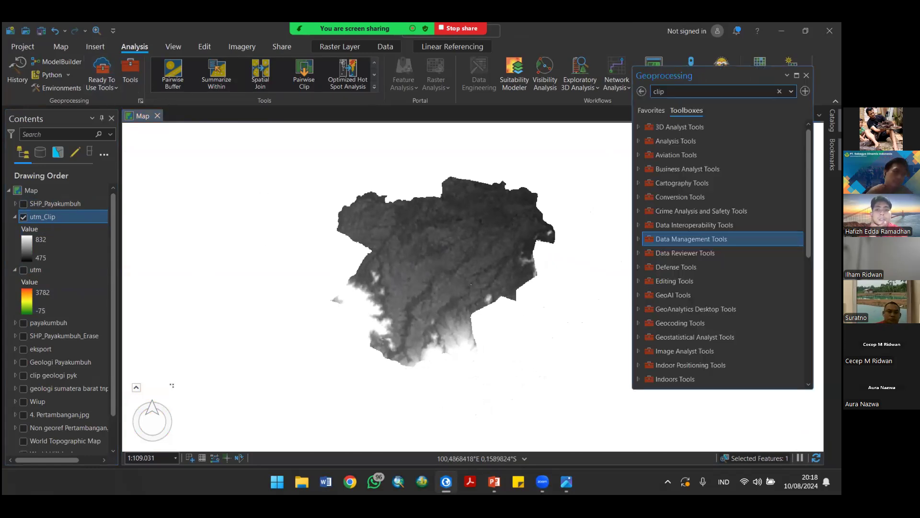
click(657, 91)
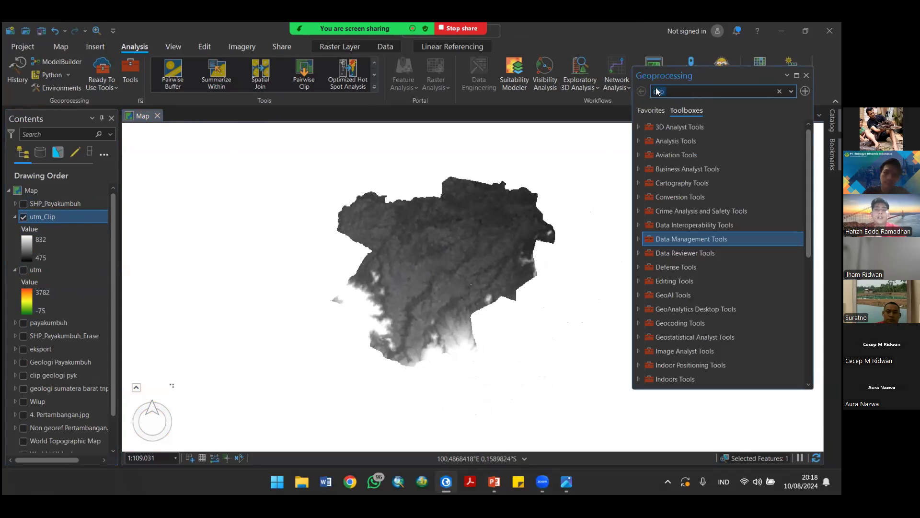
text(erase)
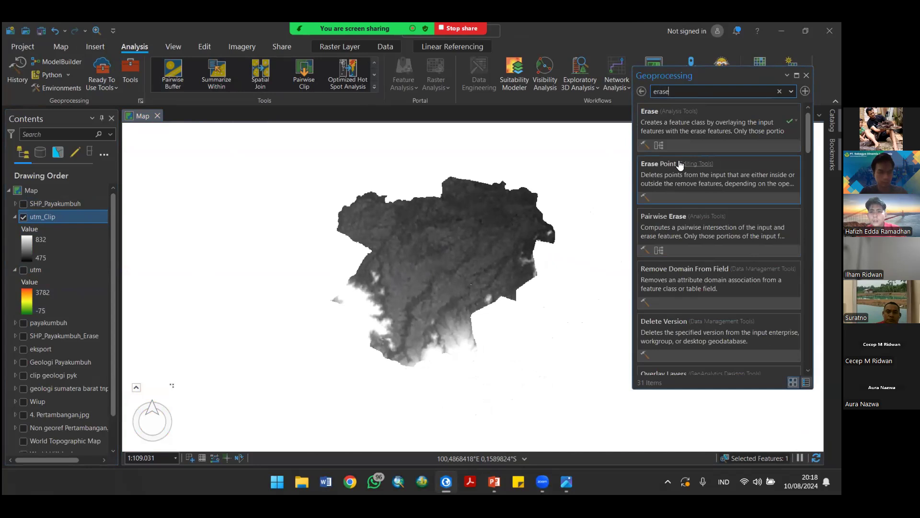
scroll(715, 232, down, 5)
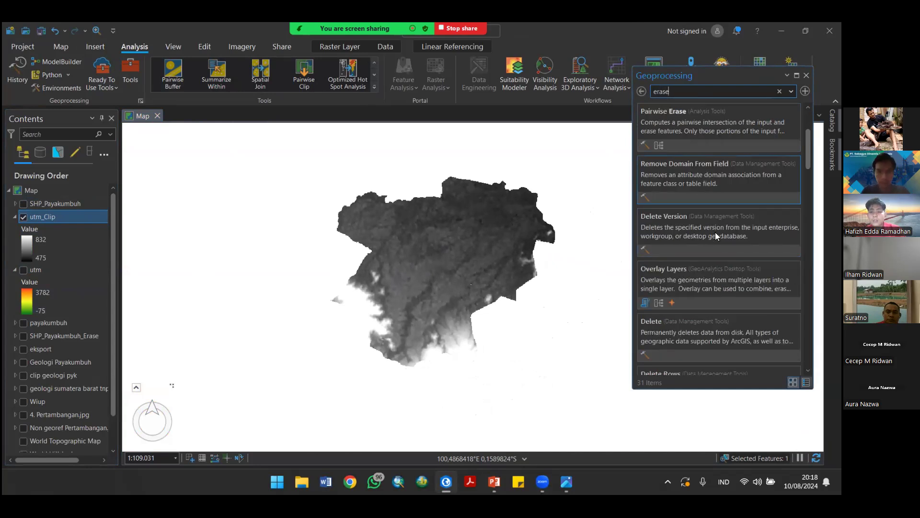
scroll(715, 232, up, 5)
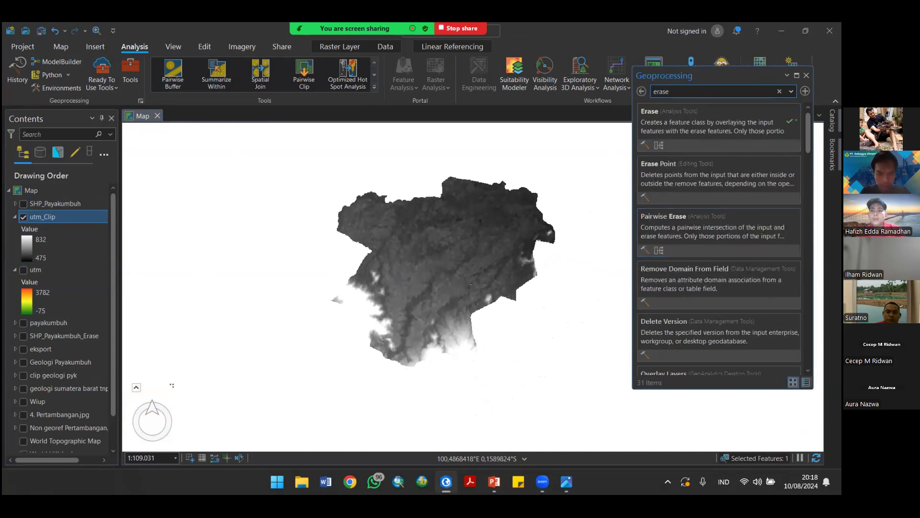
Step: Search the geoprocessing tools for "mask", look through the listed tools, and switch to the imagery tools
text(mask)
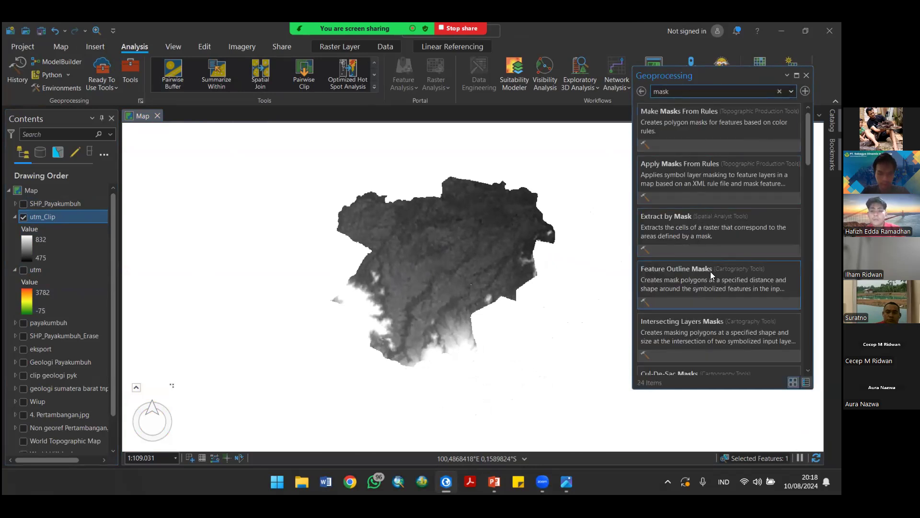
scroll(710, 271, down, 2)
scroll(712, 277, down, 4)
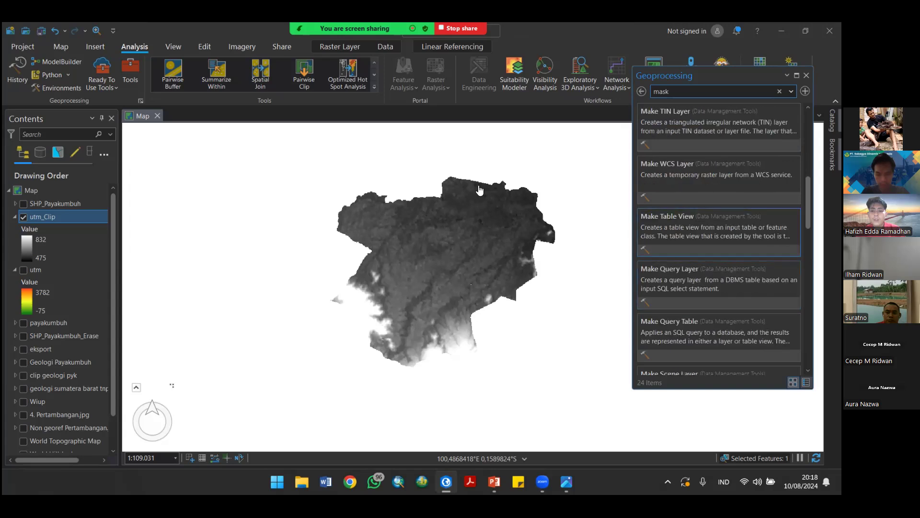
click(374, 87)
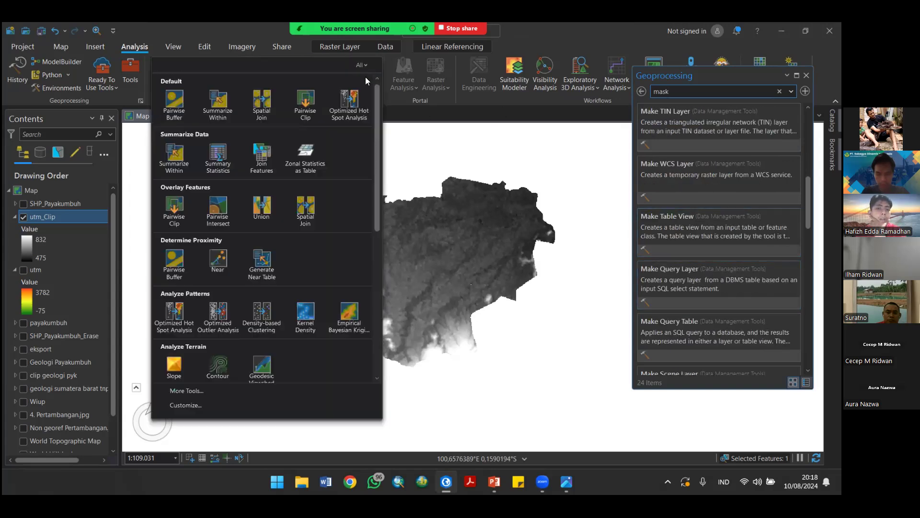
click(241, 45)
click(806, 76)
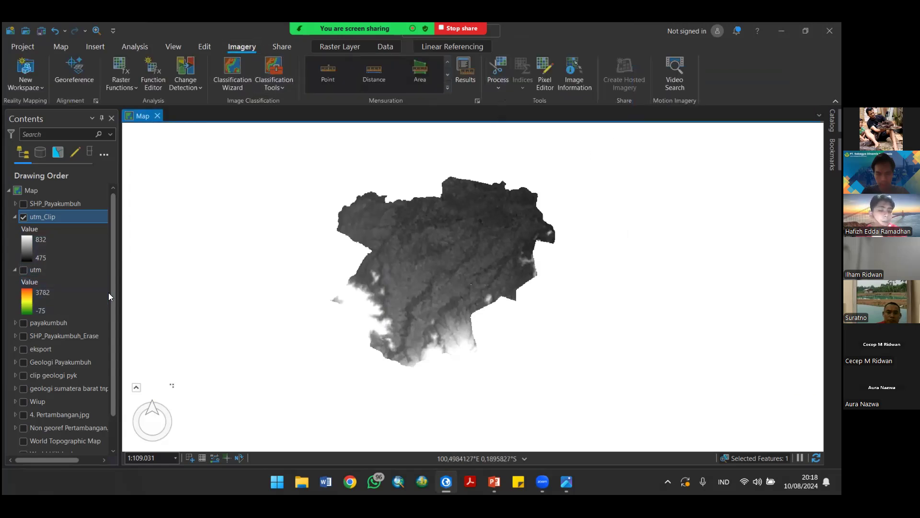
Step: Place the payakumbuh layer directly above utm in the drawing order and leave it hidden
click(23, 322)
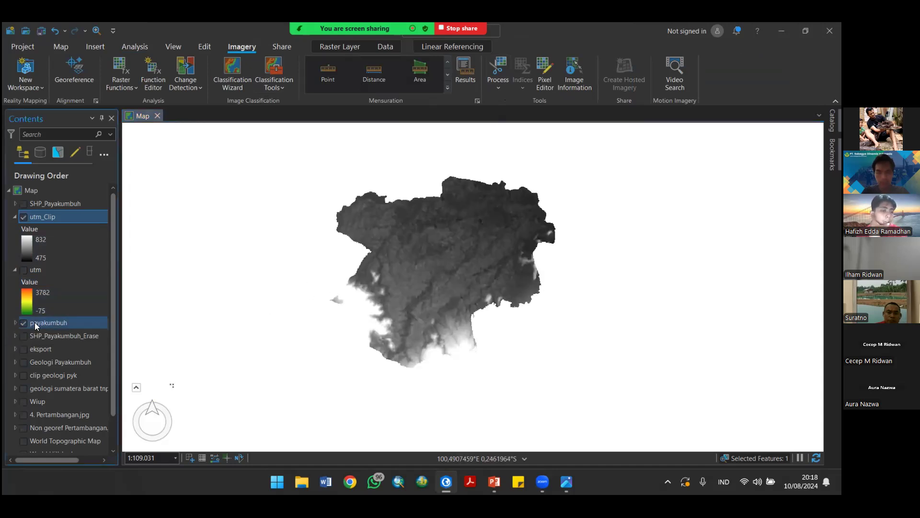
drag(37, 321, 39, 265)
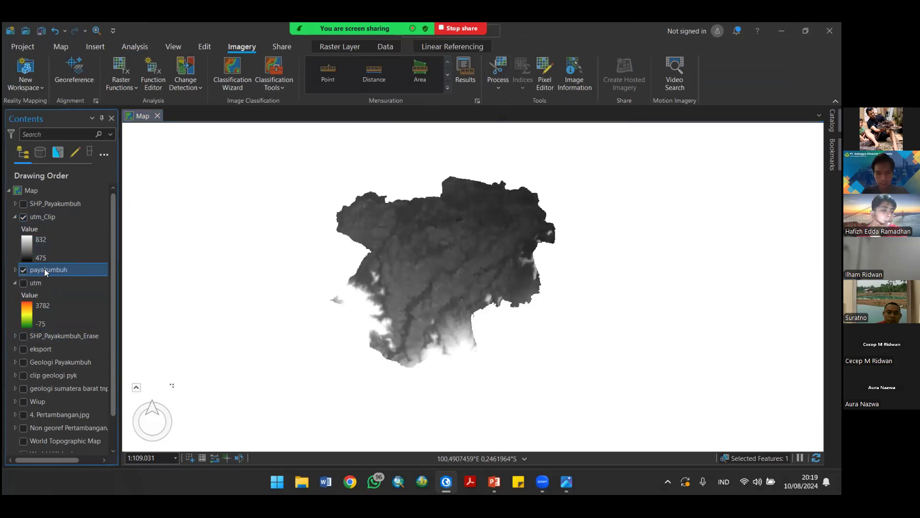
click(22, 270)
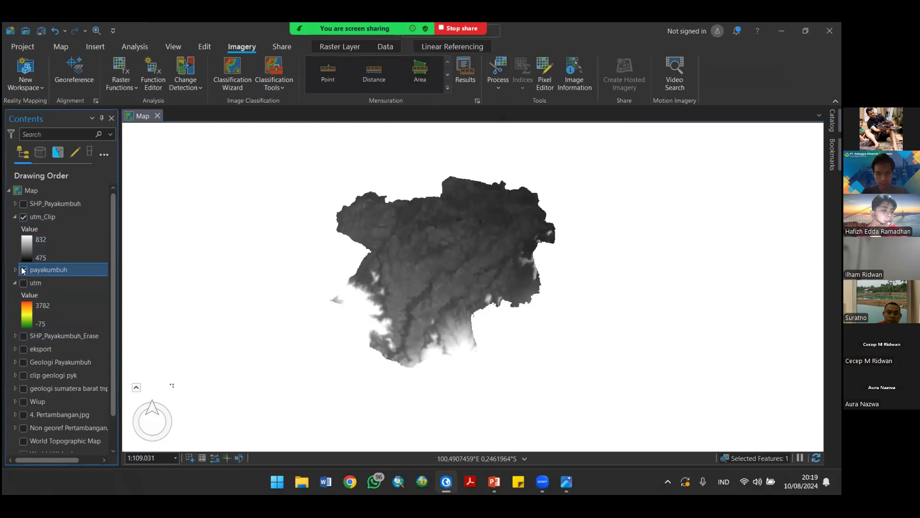
Step: Show SHP_Payakumbuh and apply the Mask raster process to the utm_Clip layer
click(23, 204)
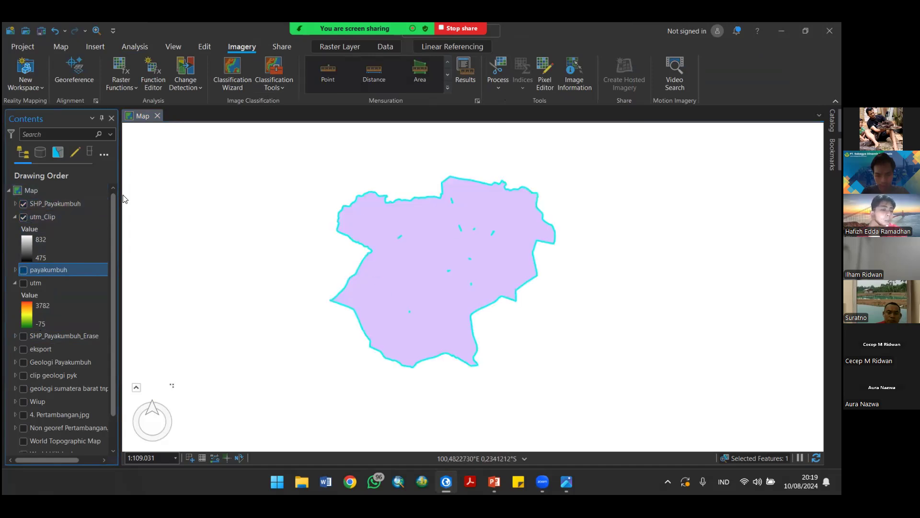
click(46, 216)
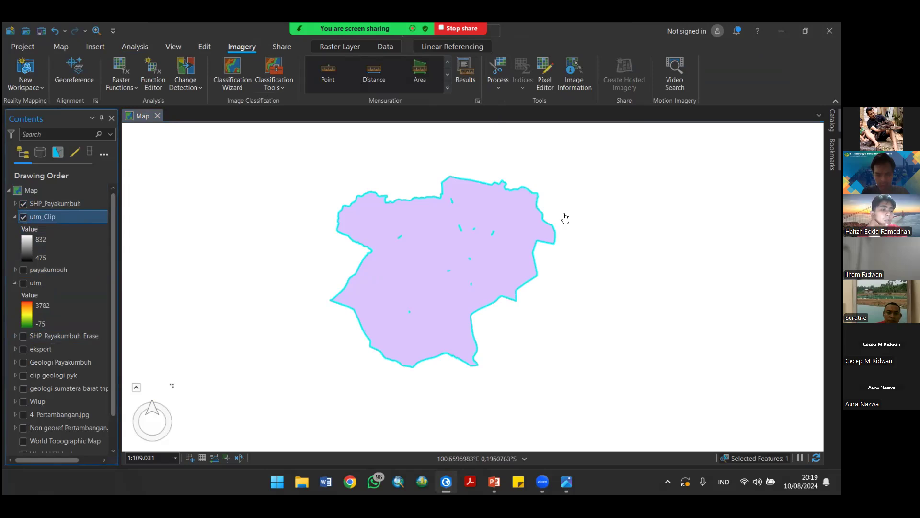
click(498, 87)
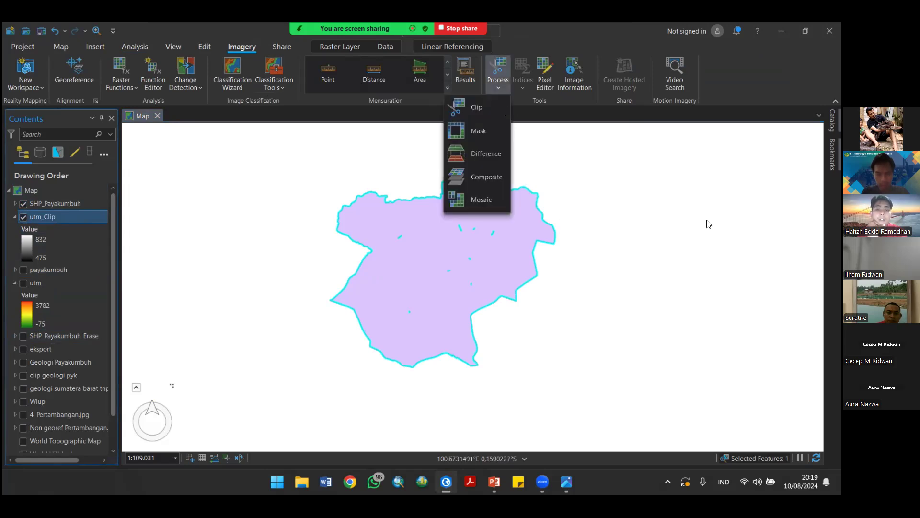
click(478, 126)
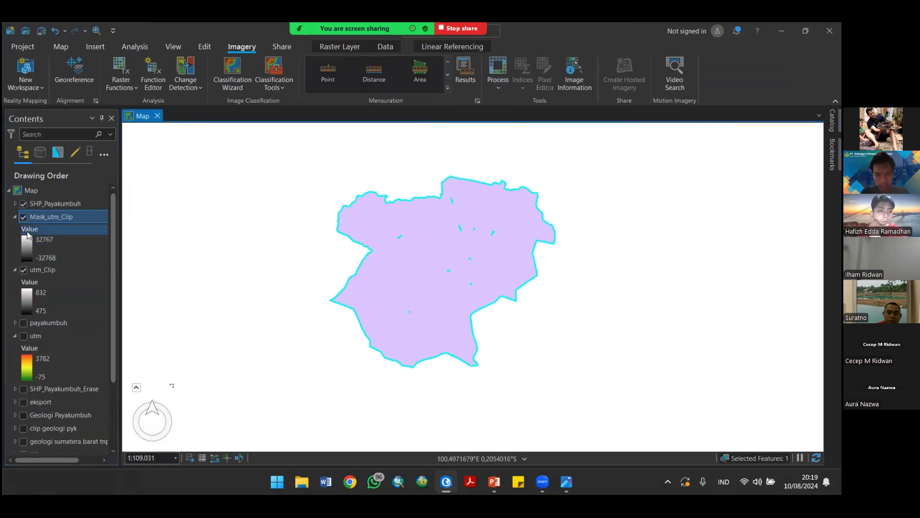
Step: Check the masked raster, hide Mask_utm_Clip and utm_Clip, and display SHP_Payakumbuh over the utm raster
click(23, 203)
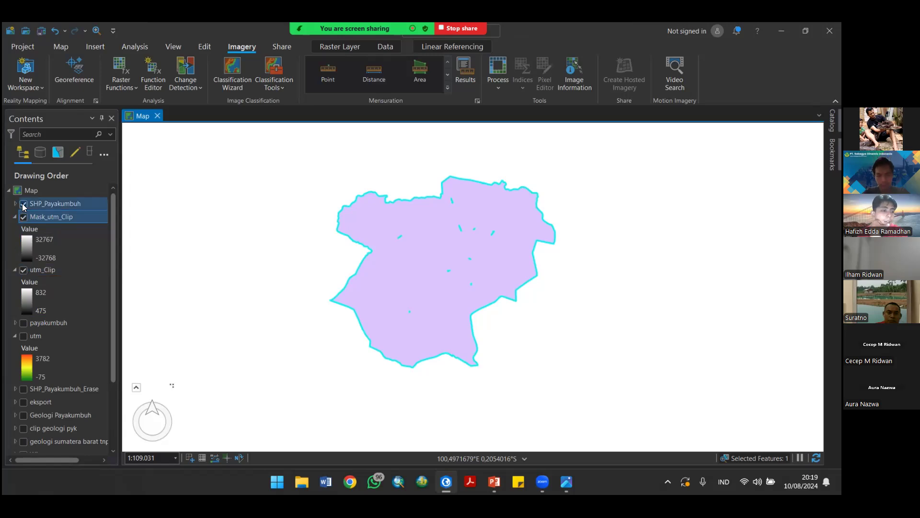
click(23, 269)
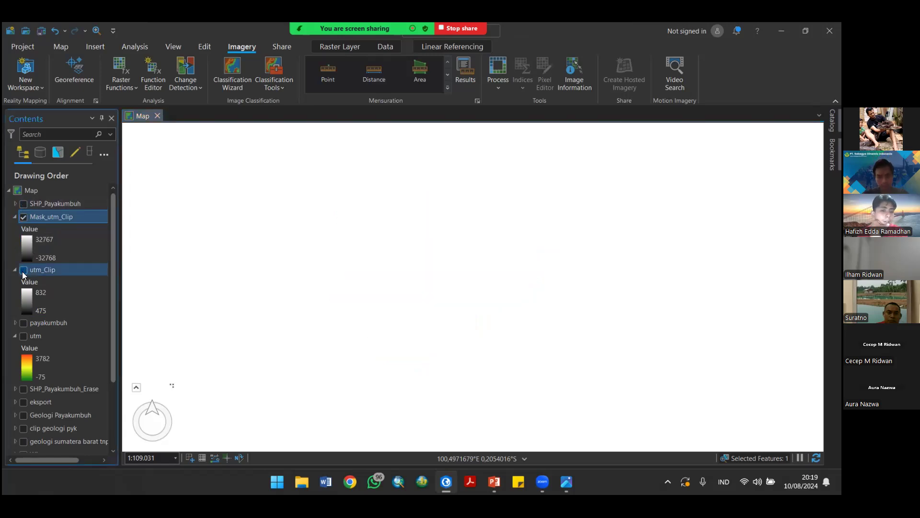
click(23, 216)
click(23, 270)
click(23, 203)
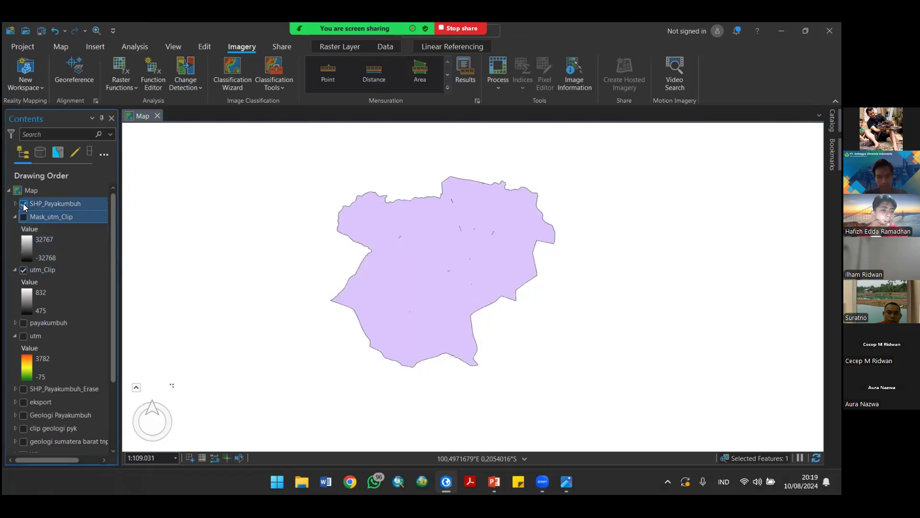
click(23, 269)
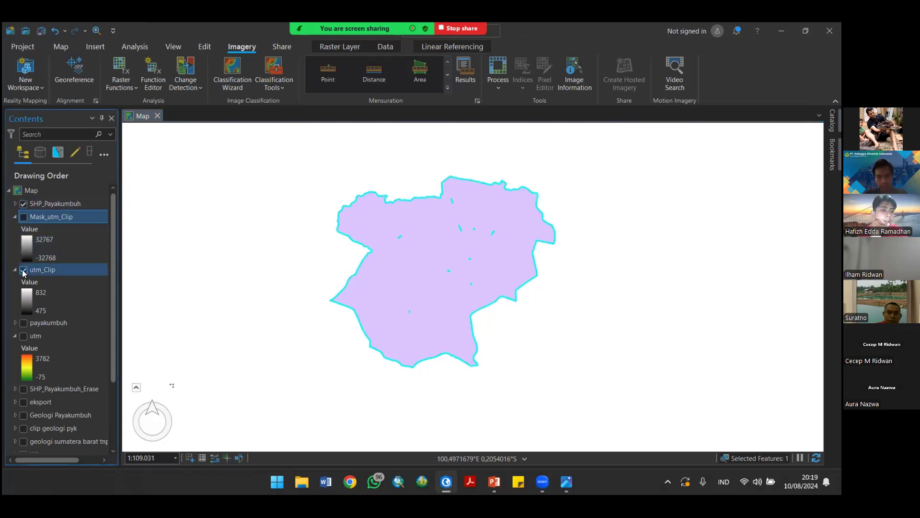
click(21, 337)
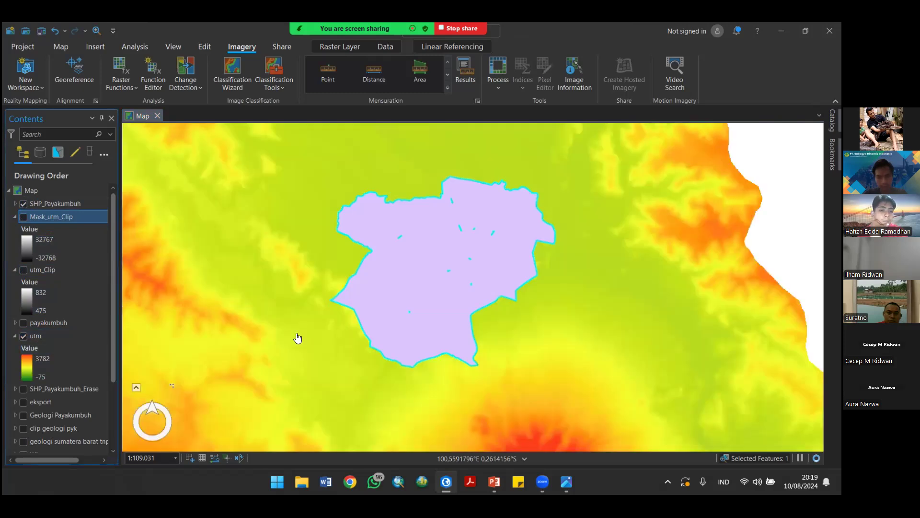
Step: Apply the Mask raster process to the utm elevation layer
ctrl+click(61, 204)
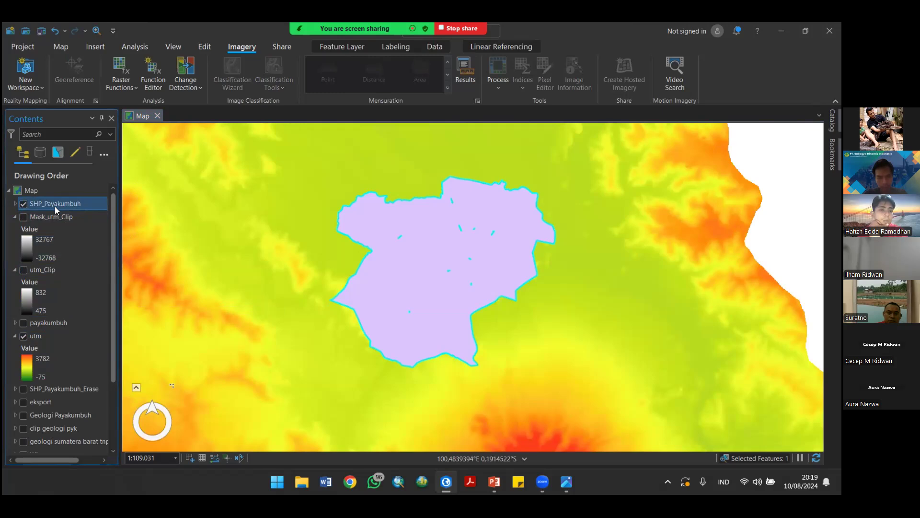
click(39, 335)
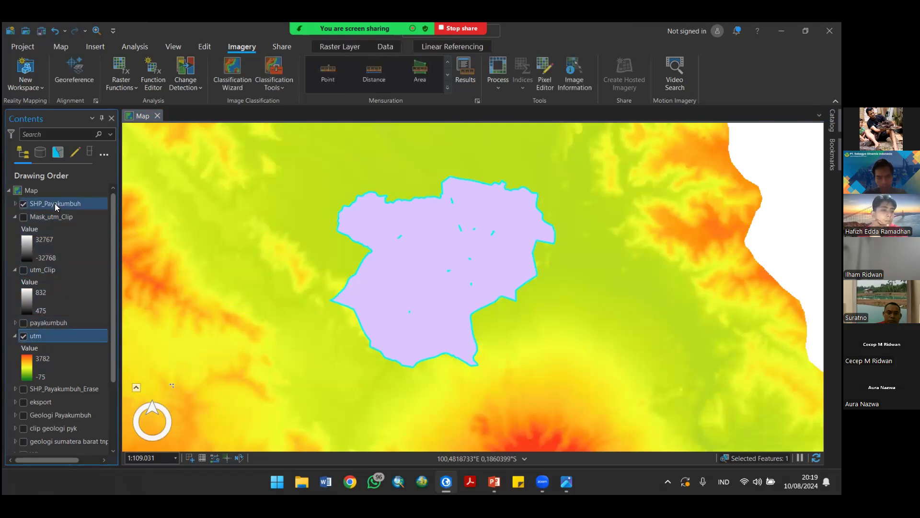
click(498, 89)
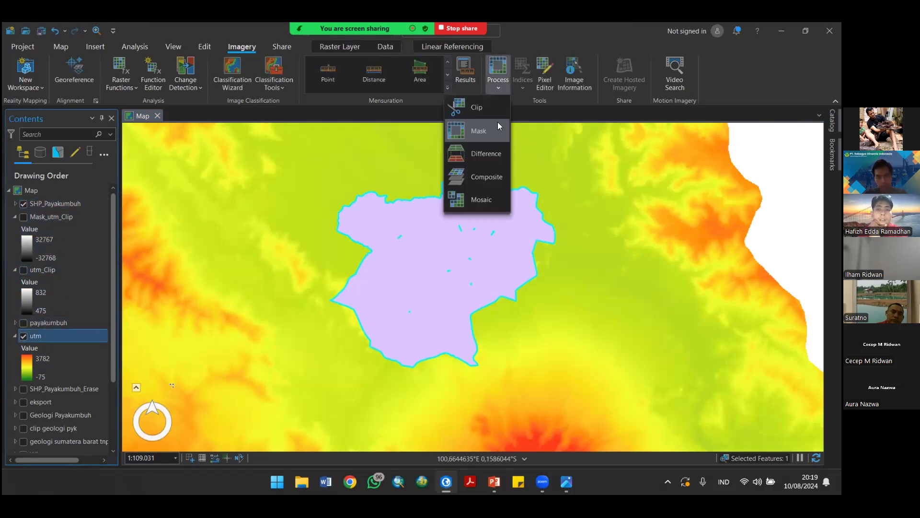
click(480, 131)
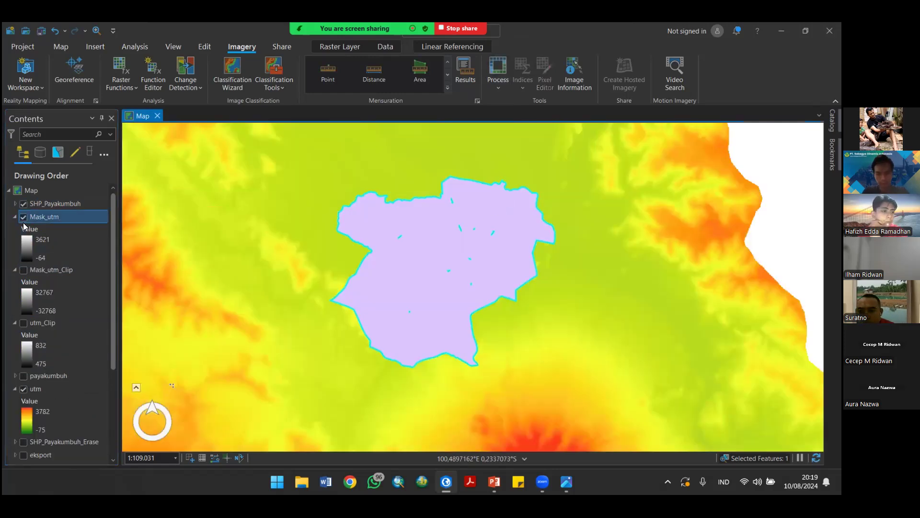
Step: Hide the utm and SHP_Payakumbuh layers and zoom the map to the Mask_utm layer
click(23, 388)
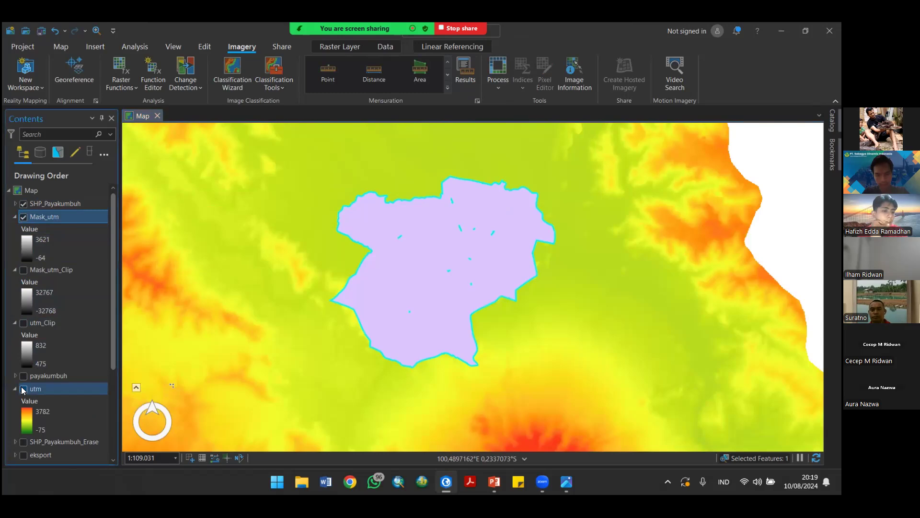
click(23, 388)
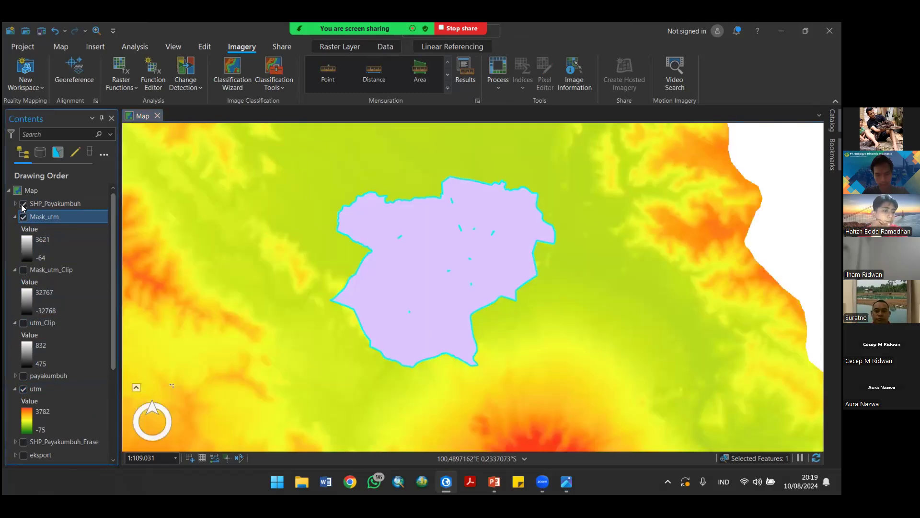
click(23, 204)
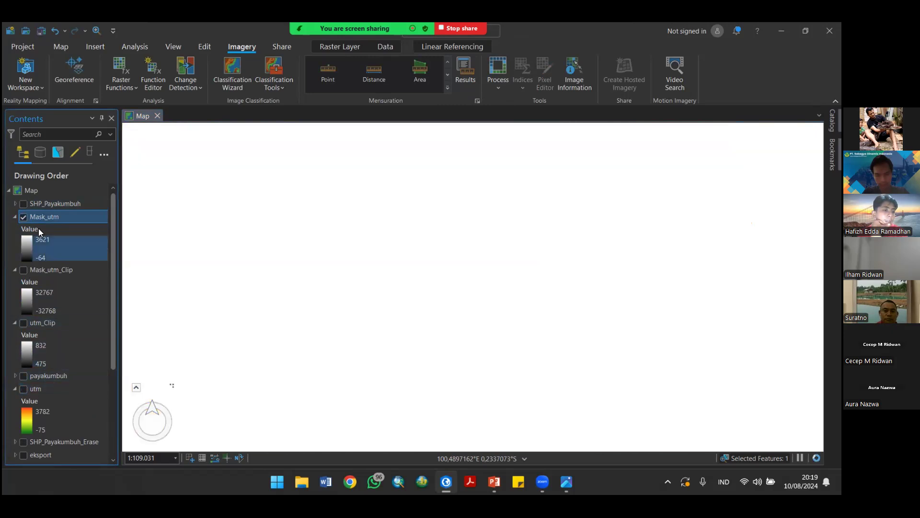
right_click(58, 219)
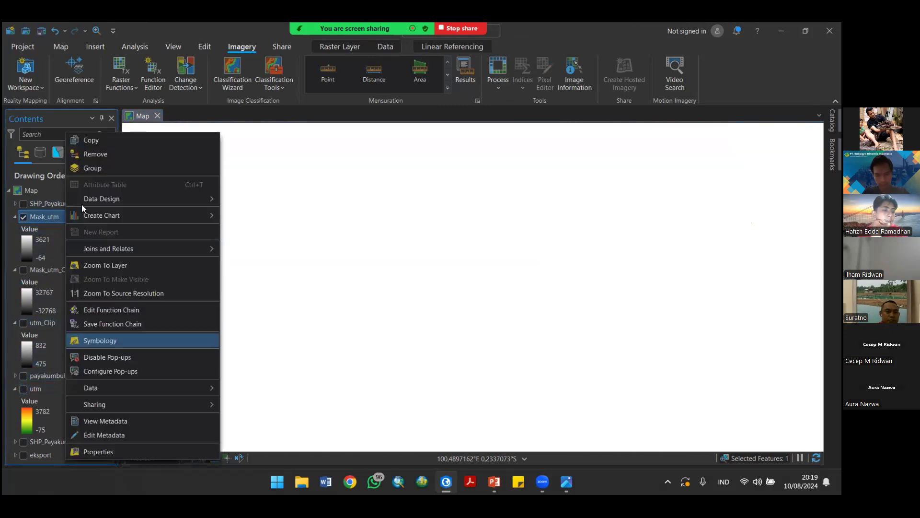
click(118, 265)
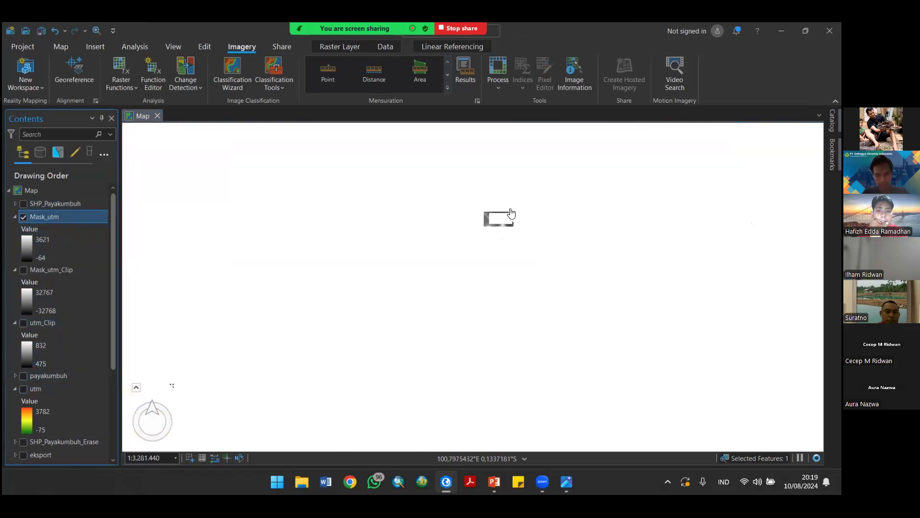
Step: Examine the masked area of Mask_utm up close and switch to the presentation's raster processing slide
scroll(485, 245, up, 3)
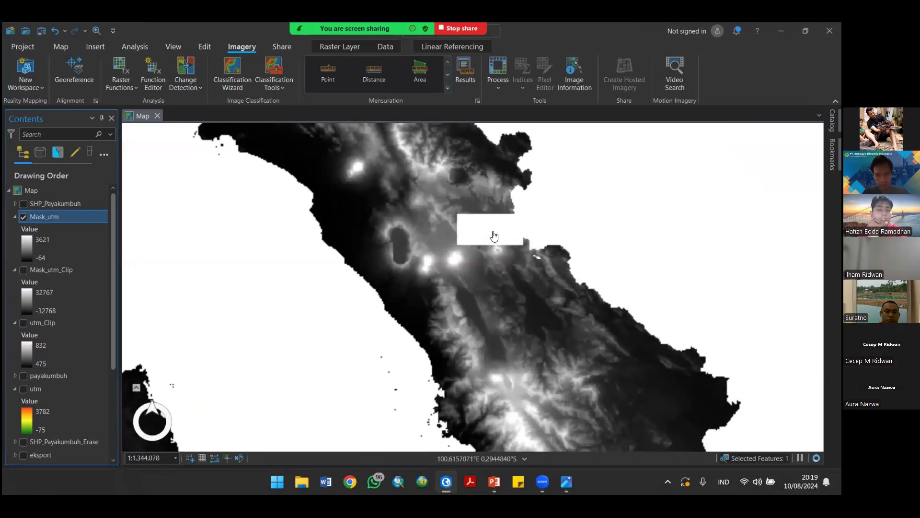
scroll(495, 235, up, 3)
drag(500, 198, 483, 219)
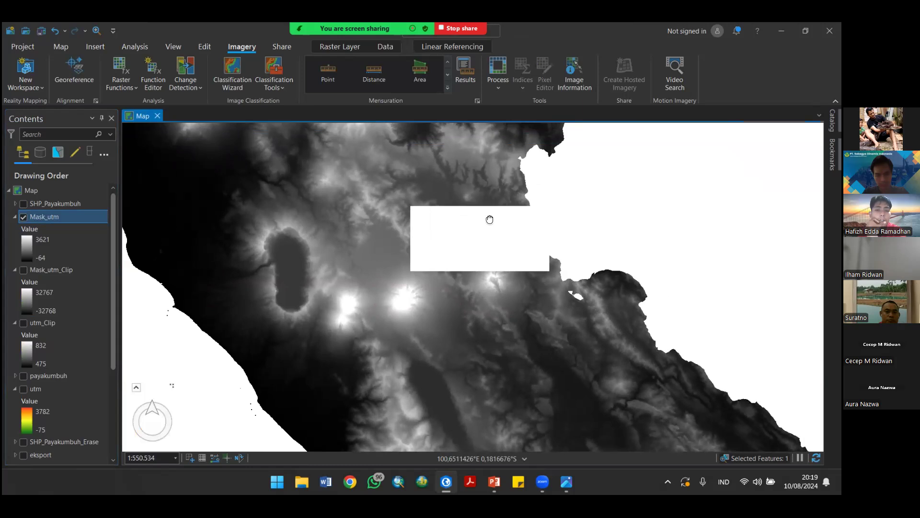
scroll(489, 219, up, 3)
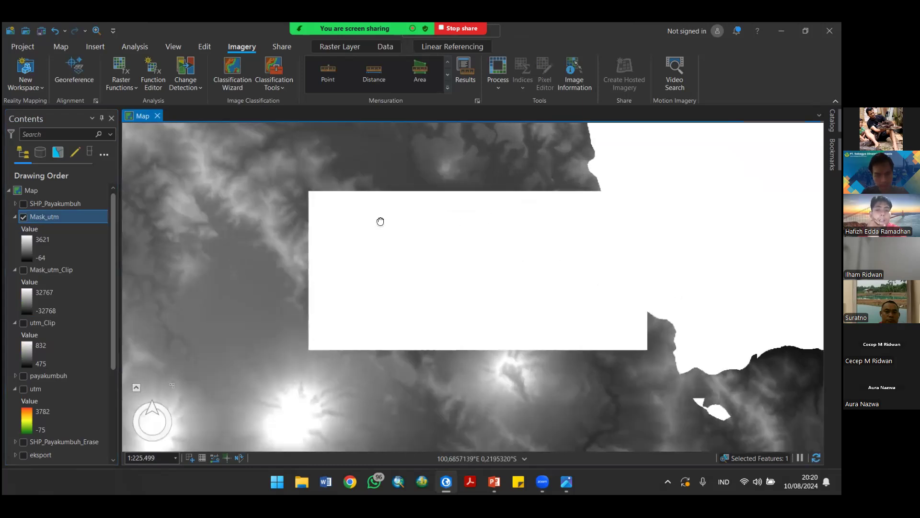
scroll(390, 220, up, 2)
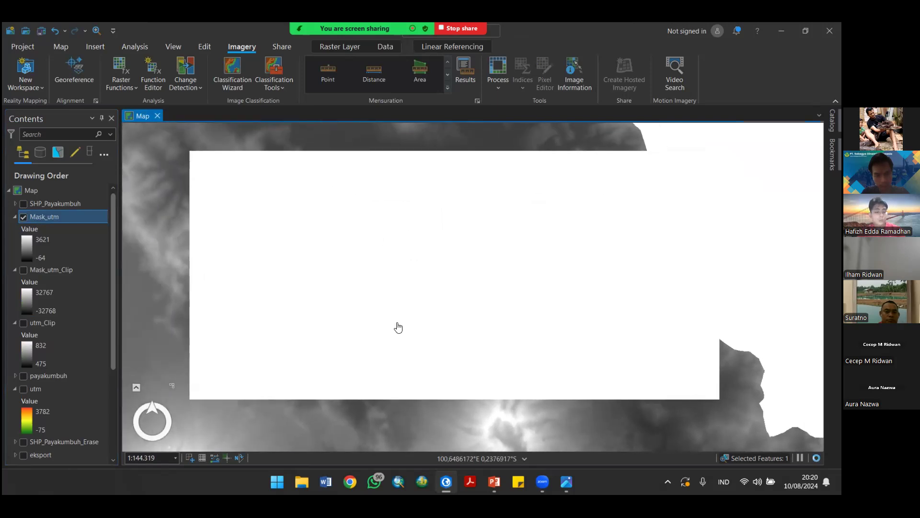
key(alt+Tab)
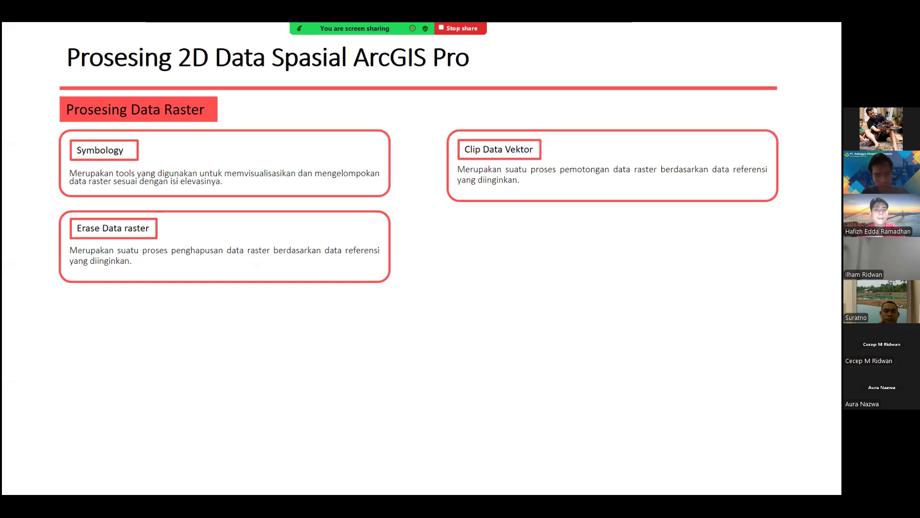
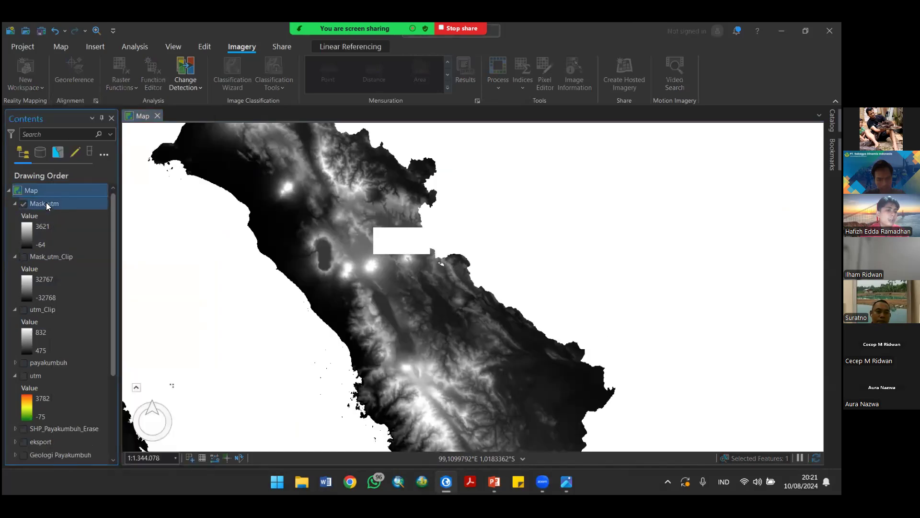
Step: Remove SHP_Payakumbuh and all other project layers from the map, keeping only World Topographic Map and World Hillshade
right_click(46, 204)
click(70, 84)
click(49, 205)
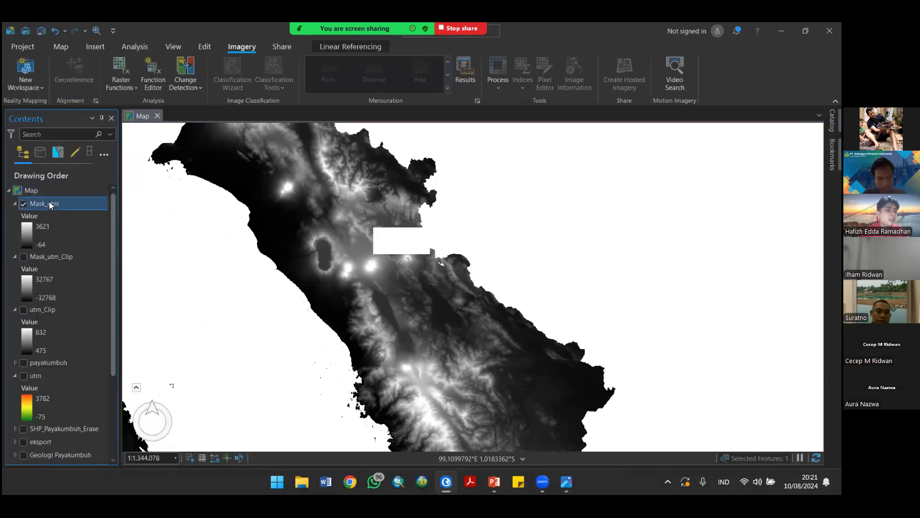
ctrl+click(58, 257)
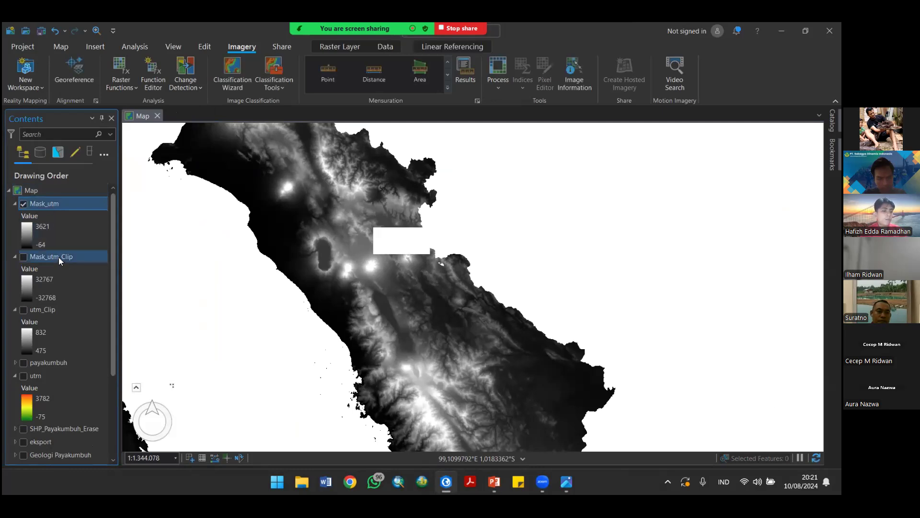
scroll(67, 306, down, 3)
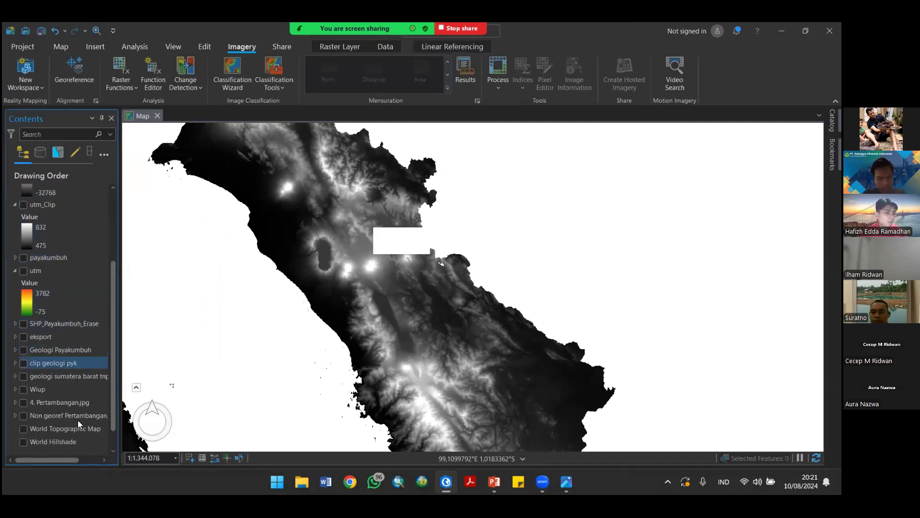
ctrl+click(54, 414)
ctrl+click(52, 400)
ctrl+click(53, 385)
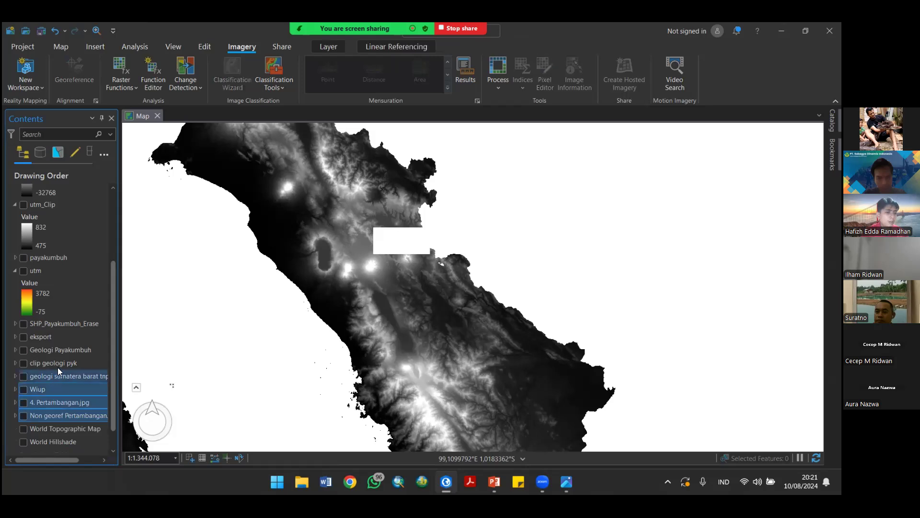
ctrl+click(56, 373)
ctrl+click(51, 352)
ctrl+click(51, 362)
ctrl+click(45, 337)
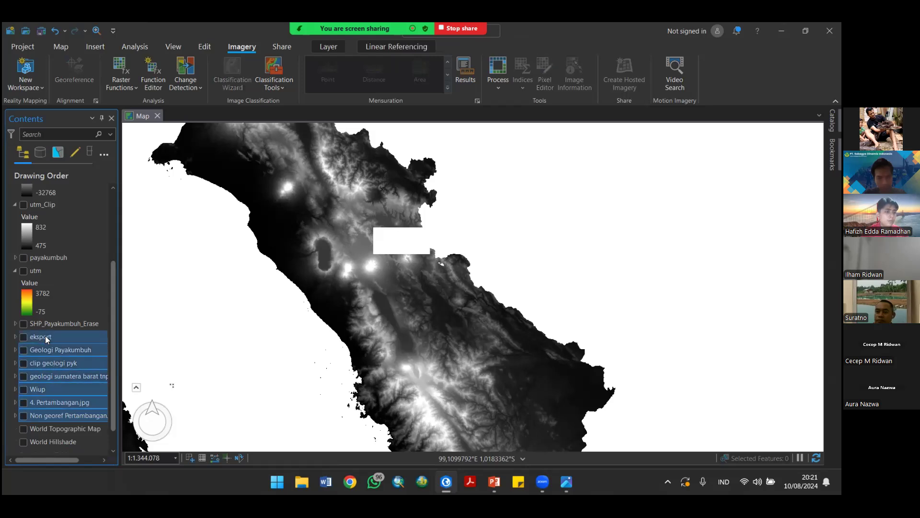
ctrl+click(49, 323)
ctrl+click(34, 269)
ctrl+click(45, 259)
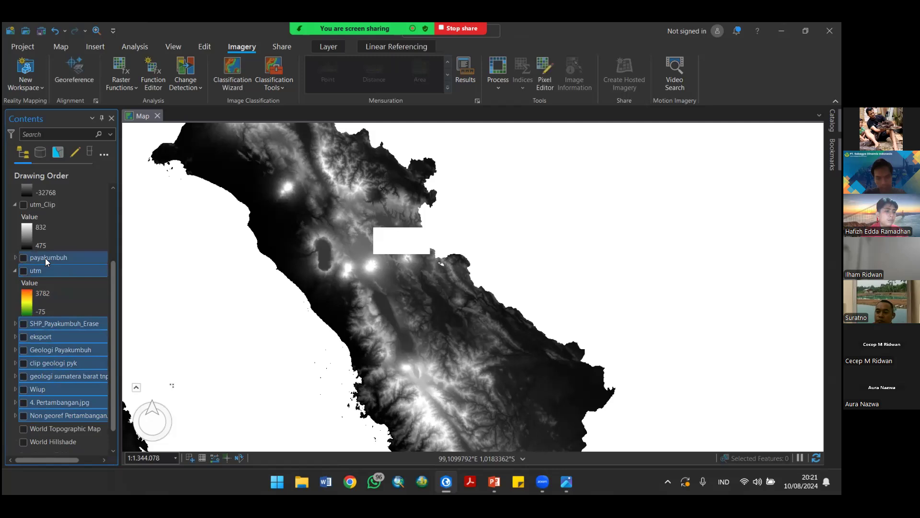
ctrl+click(33, 245)
scroll(55, 268, up, 2)
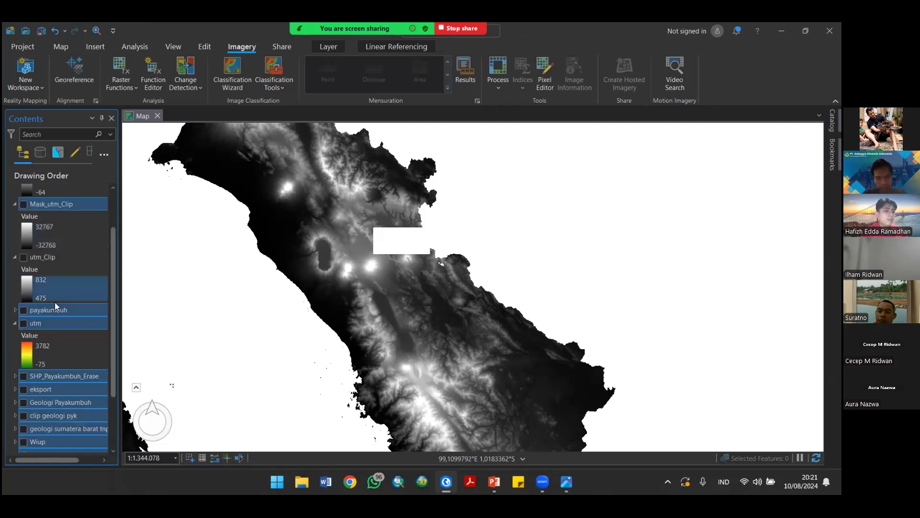
ctrl+click(39, 254)
scroll(64, 246, up, 2)
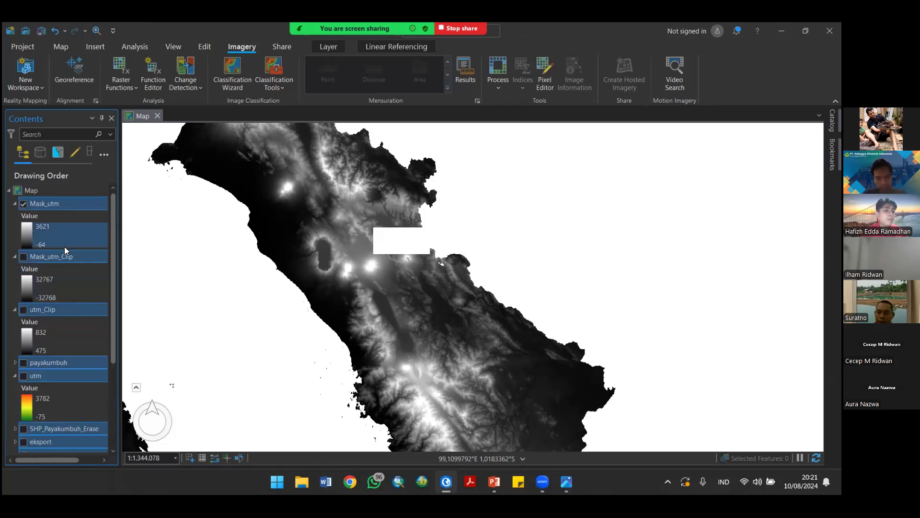
right_click(55, 201)
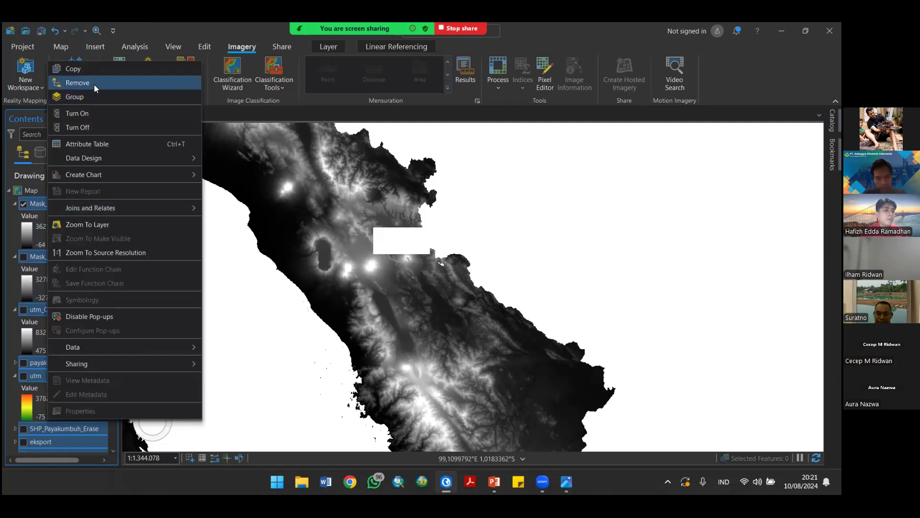
click(94, 85)
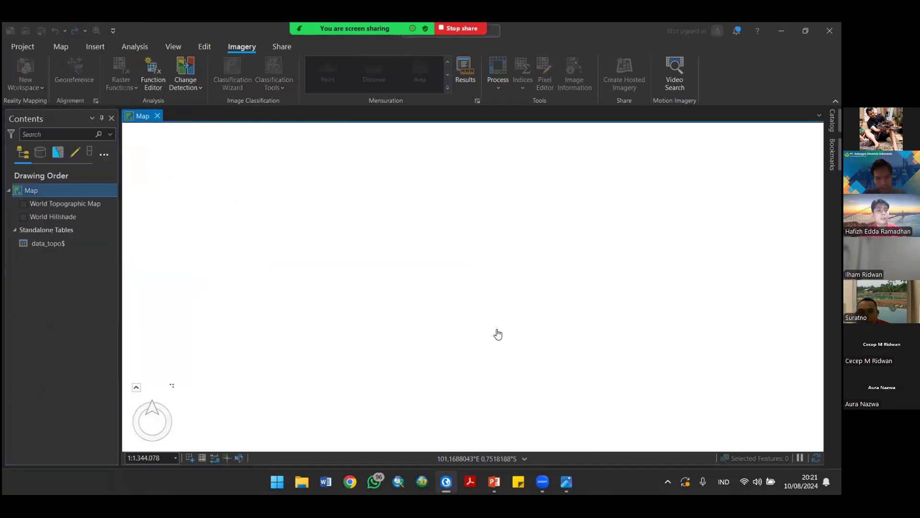
Step: View the presentation's Interpolation slide and return to the ArcGIS Pro map
key(alt+Tab)
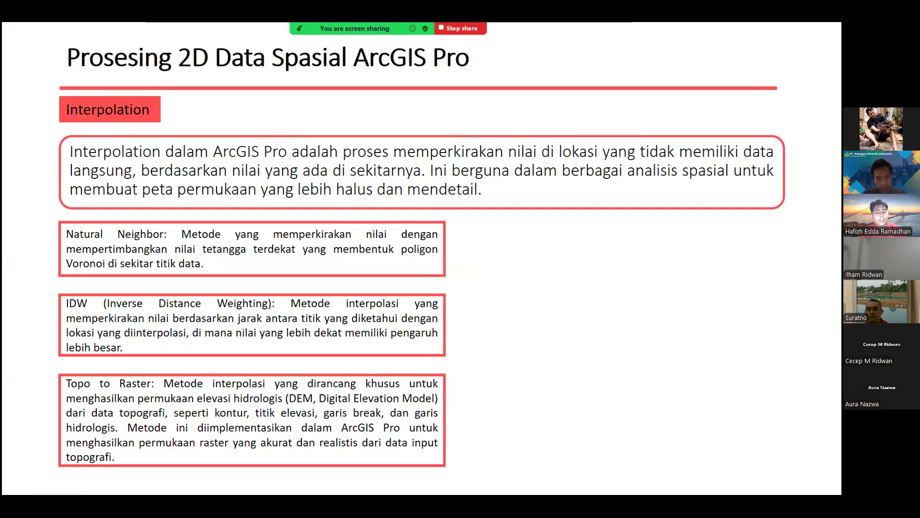
key(alt+Tab)
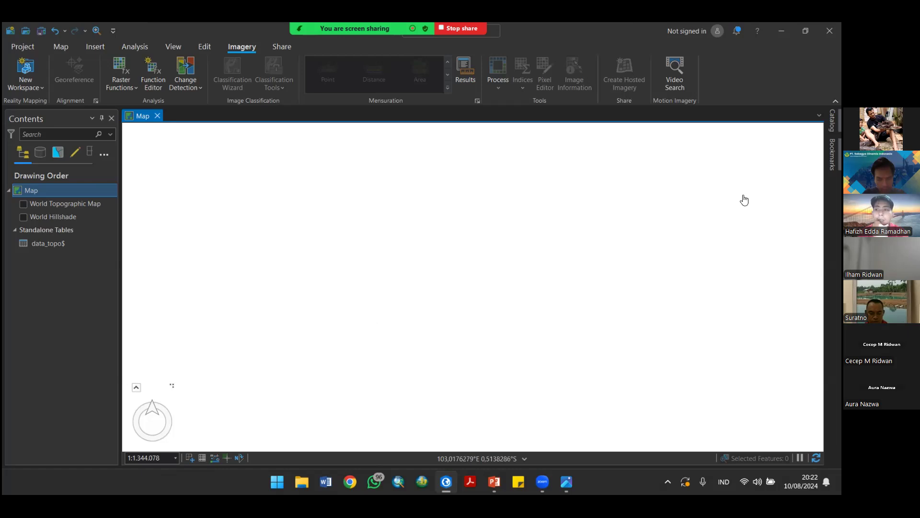
Step: In File Explorer, select the drillhole Excel file in Documents > Pelatihan GIS > data pelatihan tema tambang > topo and drillhole
key(super+e)
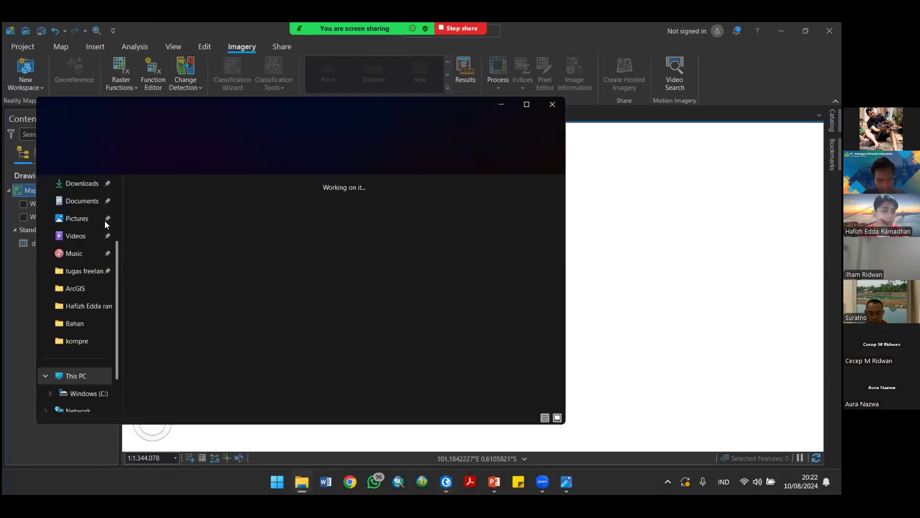
scroll(273, 275, down, 20)
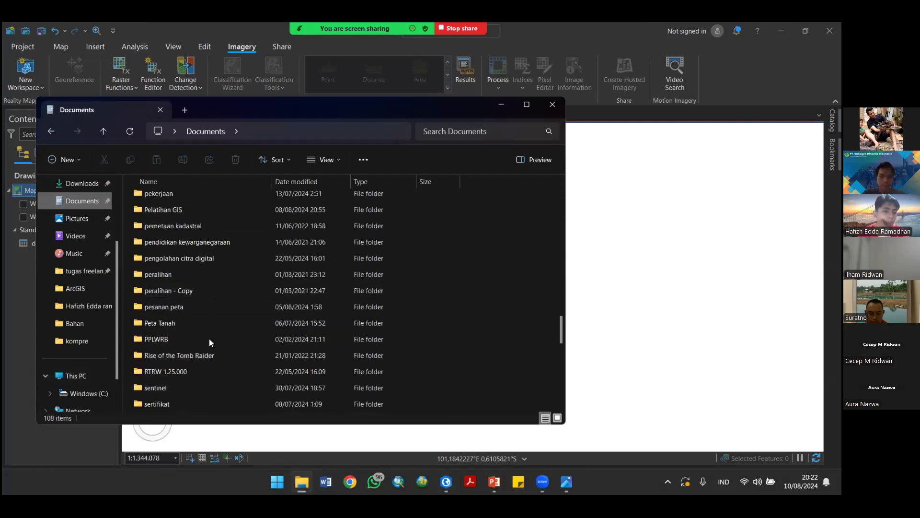
double_click(211, 214)
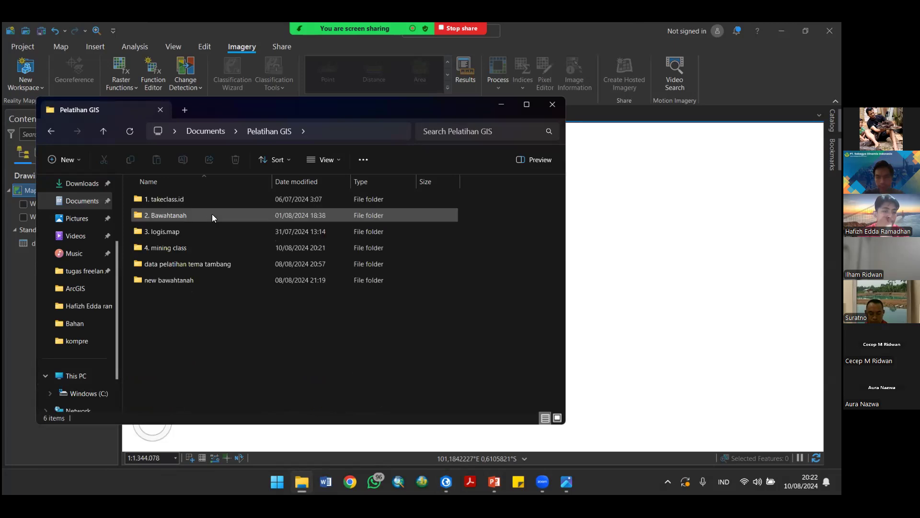
double_click(193, 246)
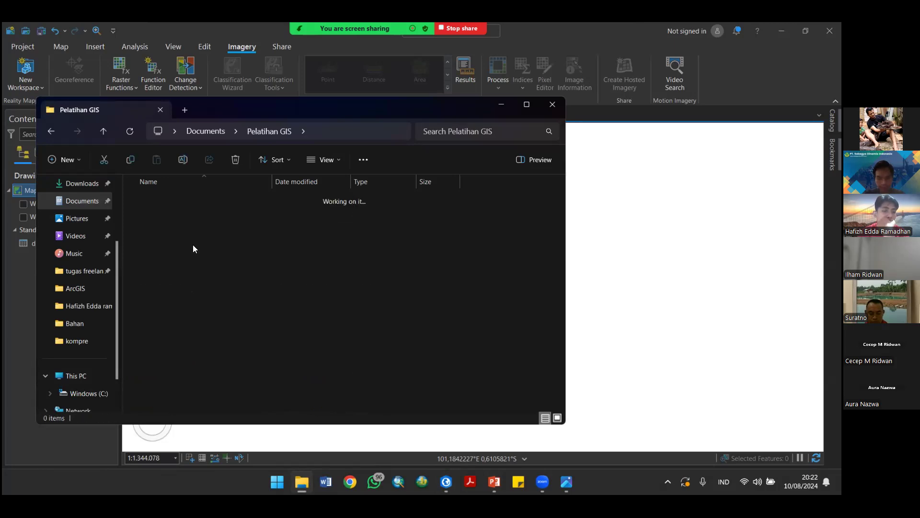
scroll(222, 288, down, 6)
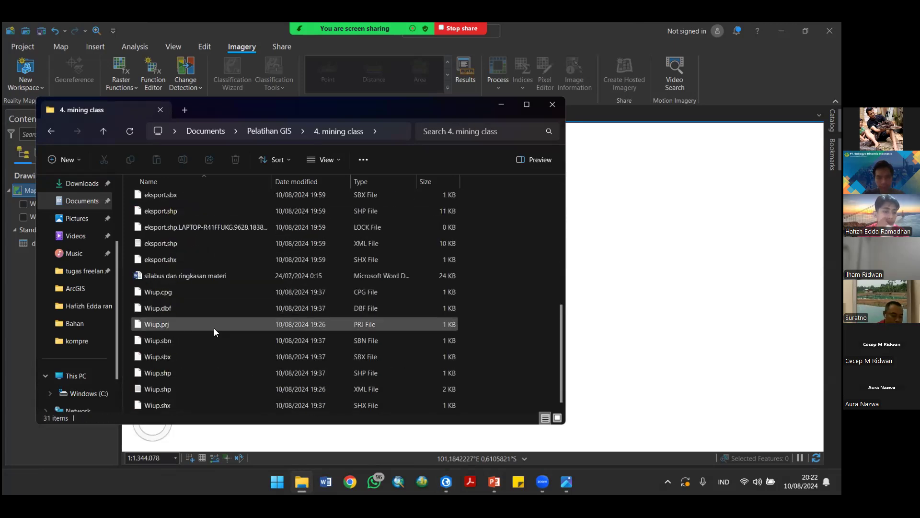
scroll(193, 318, up, 6)
key(alt+Left)
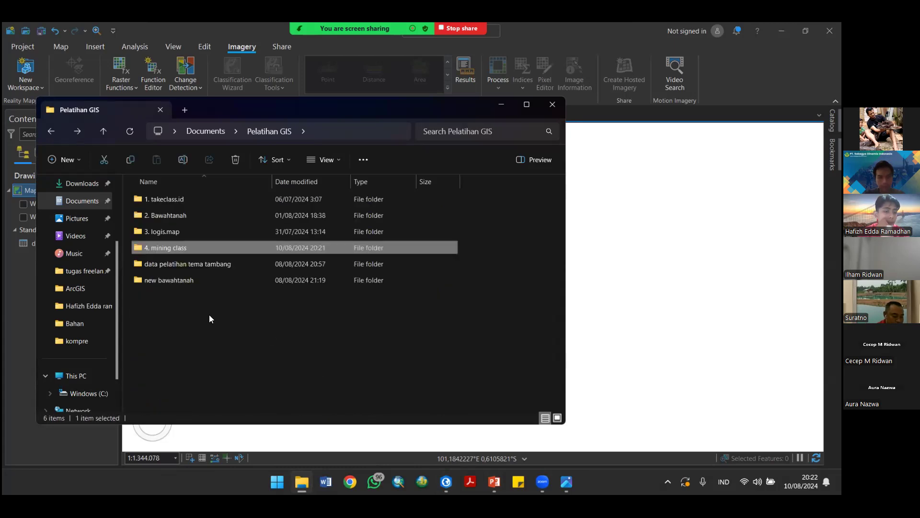
click(222, 265)
double_click(223, 264)
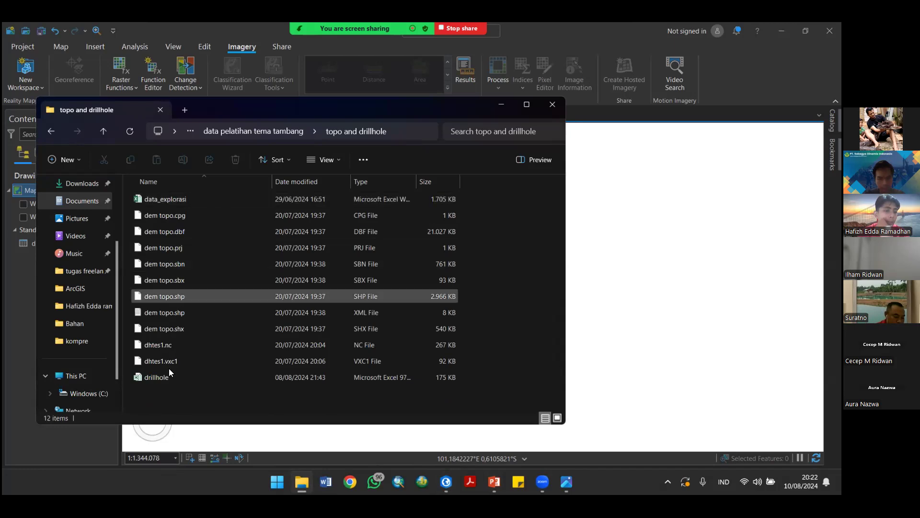
click(216, 377)
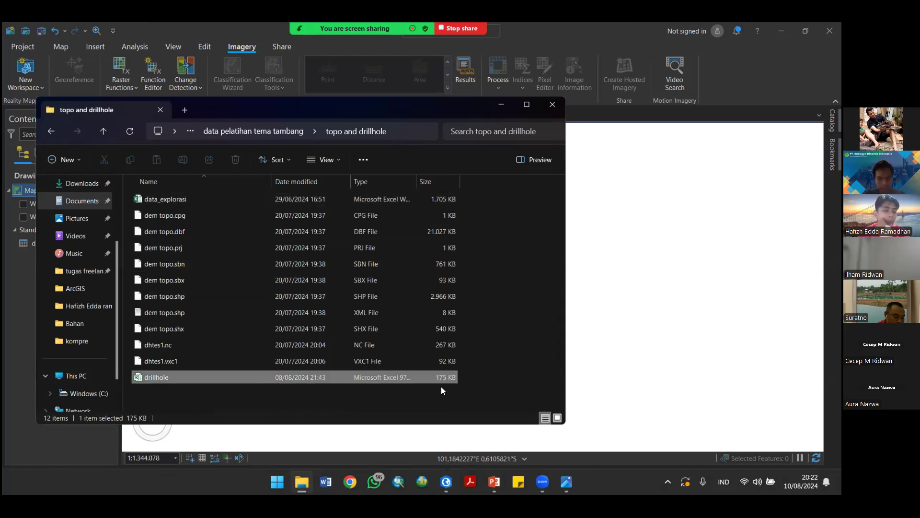
Step: Open the data_explorasi Excel workbook from the topo and drillhole folder, dismiss the activation wizard, and show the data_topo sheet
click(204, 200)
double_click(210, 199)
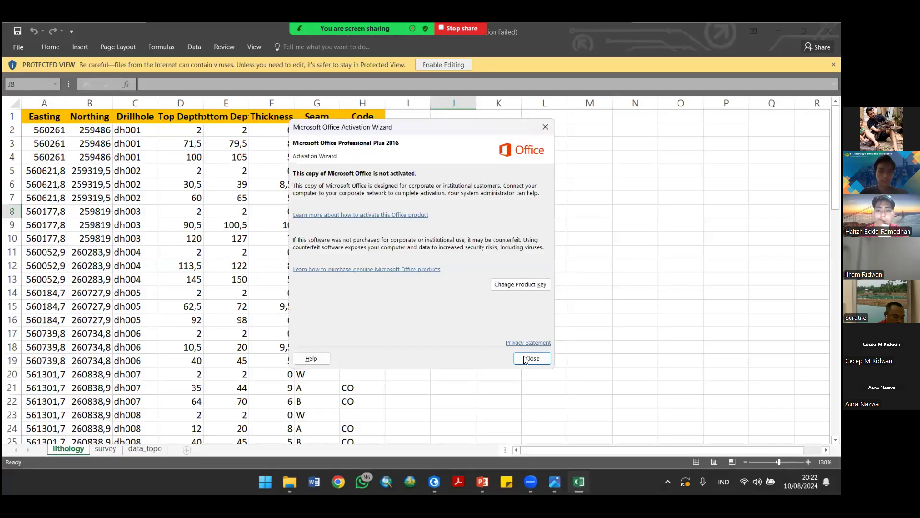
click(533, 360)
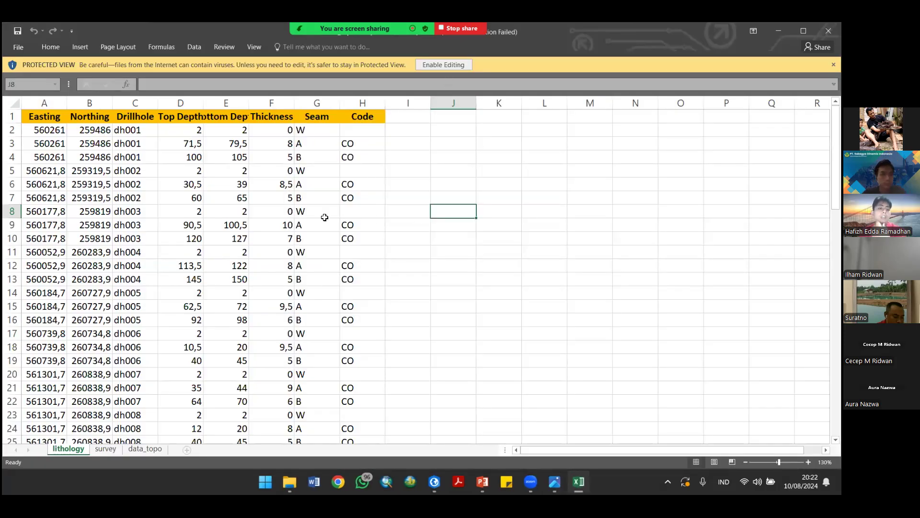
click(134, 453)
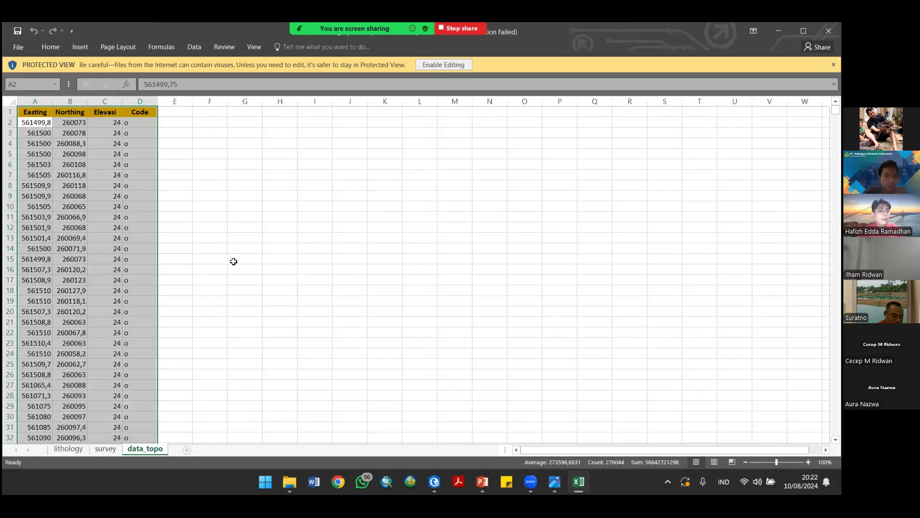
click(253, 278)
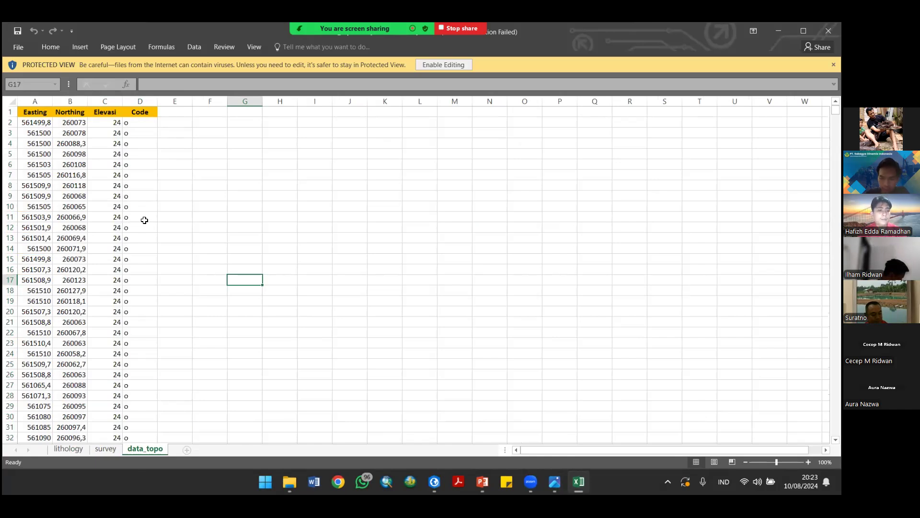
Step: Look through the coordinate and elevation rows of the data_topo sheet and switch back to ArcGIS Pro
key(alt+Tab)
key(alt+Tab)
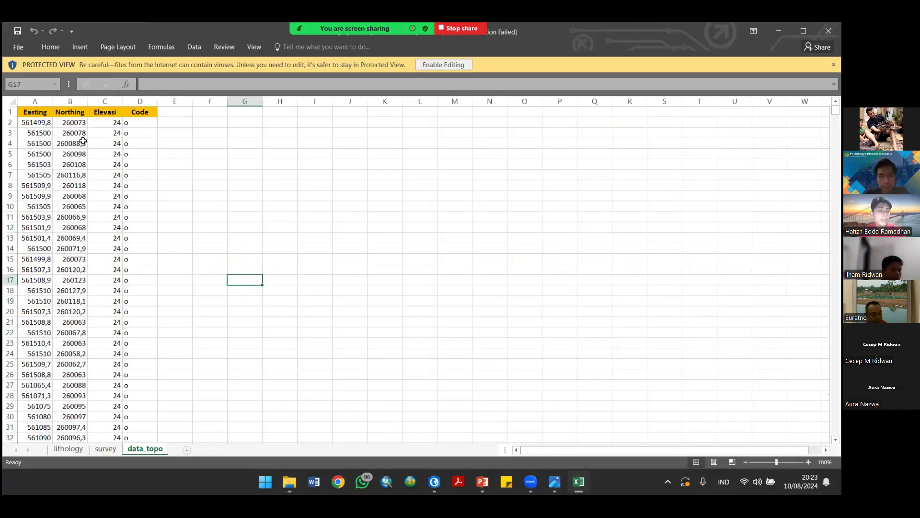
scroll(81, 333, down, 12)
key(alt+Tab)
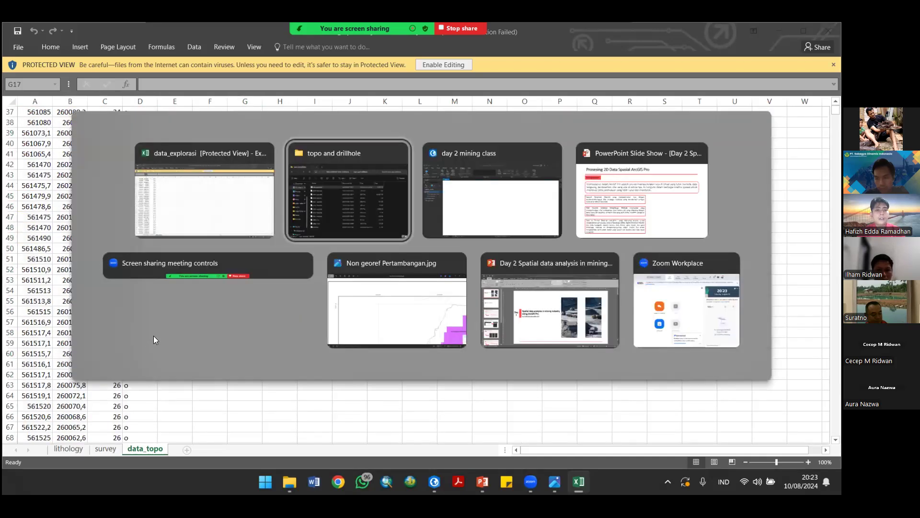
key(alt+Tab)
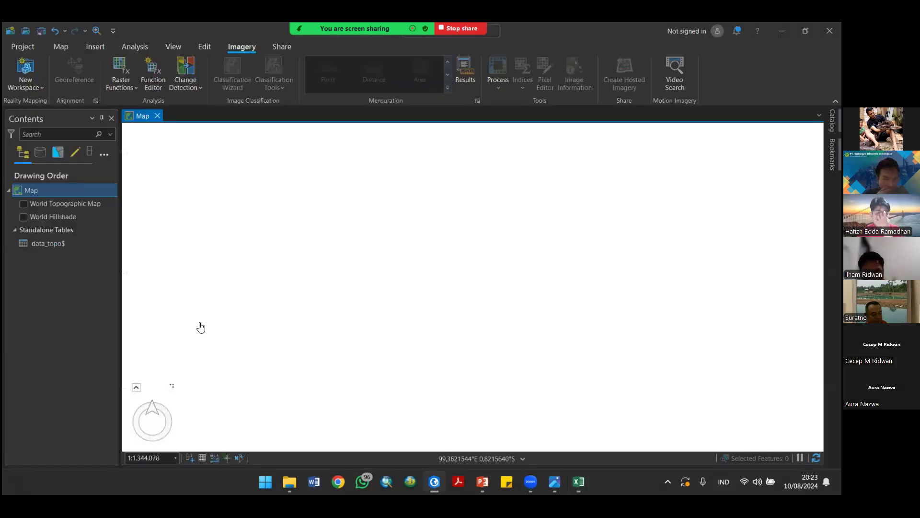
click(62, 48)
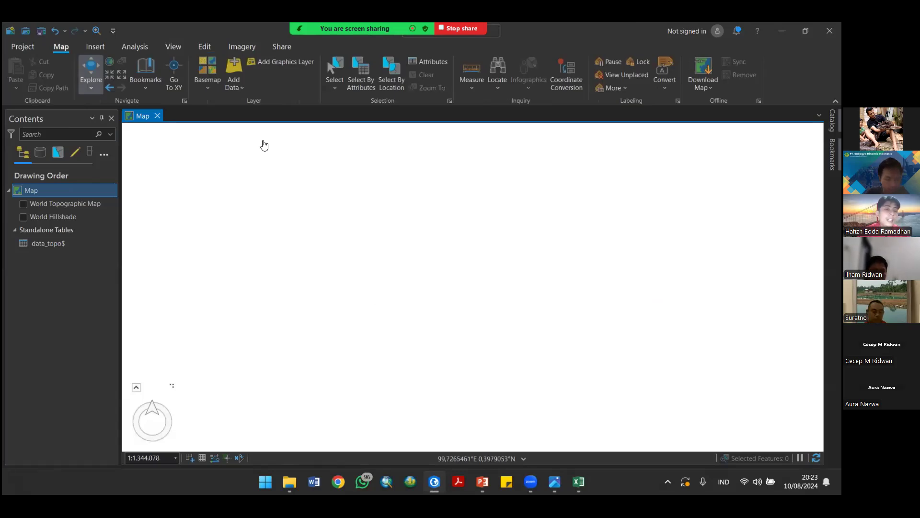
click(234, 70)
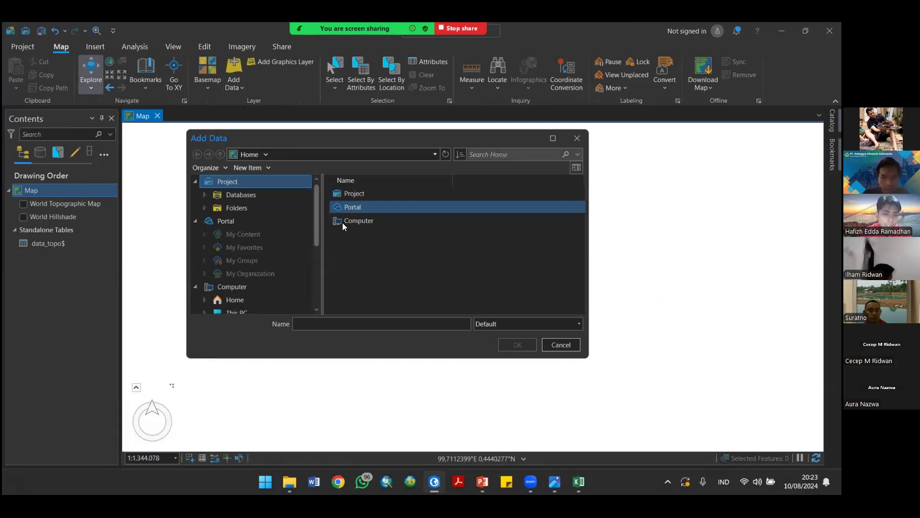
click(577, 138)
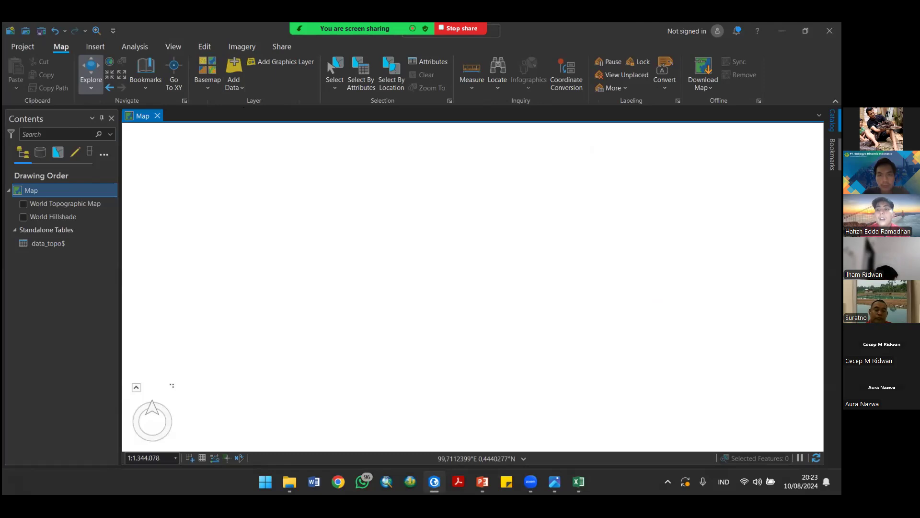
Step: In the Catalog favorites, expand Pelatihan GIS > data pelatihan tema tambang > topo and drillhole to reach the sheets of data_explorasi.xlsx
click(833, 121)
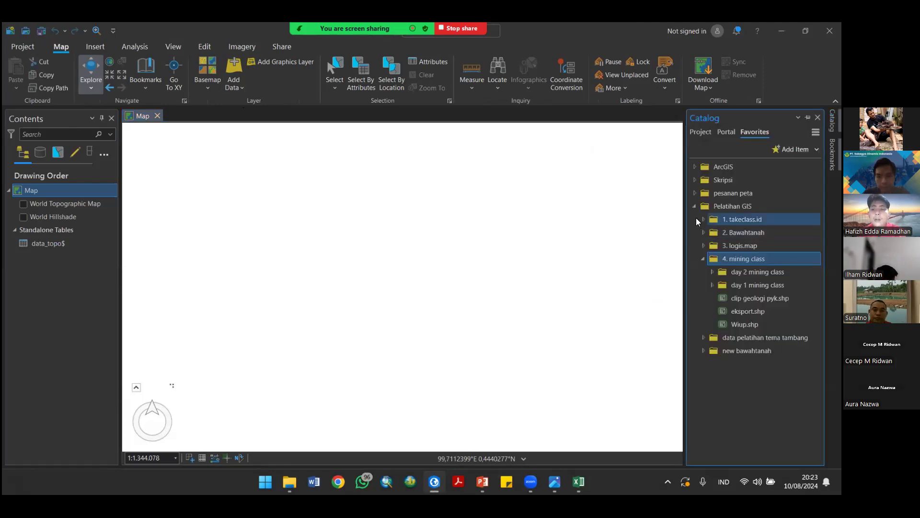
click(695, 205)
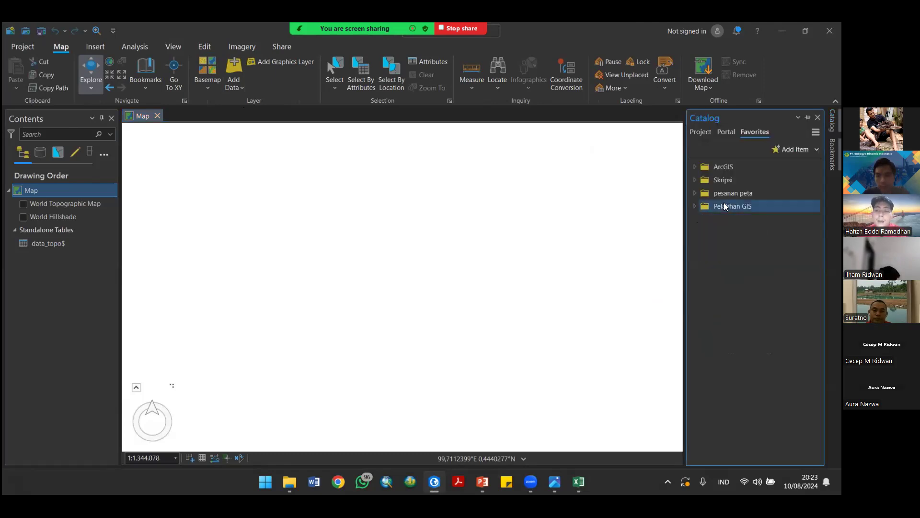
click(695, 205)
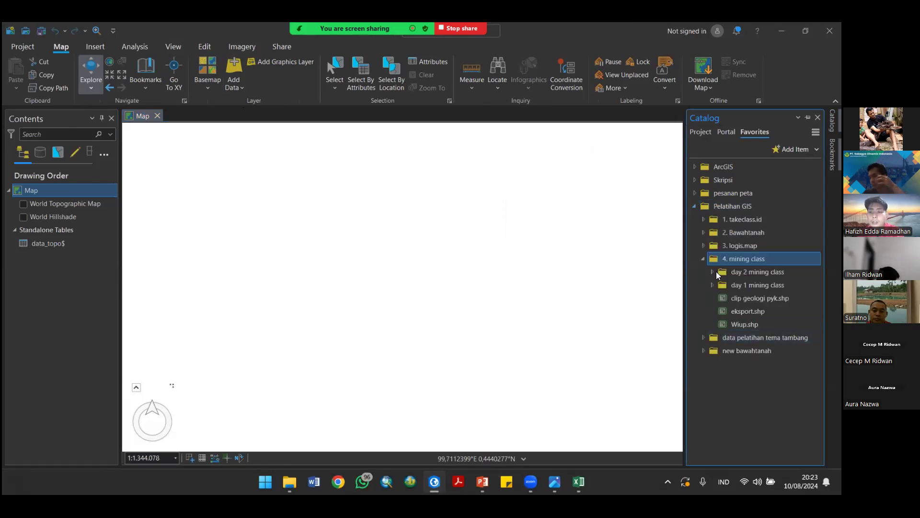
click(704, 259)
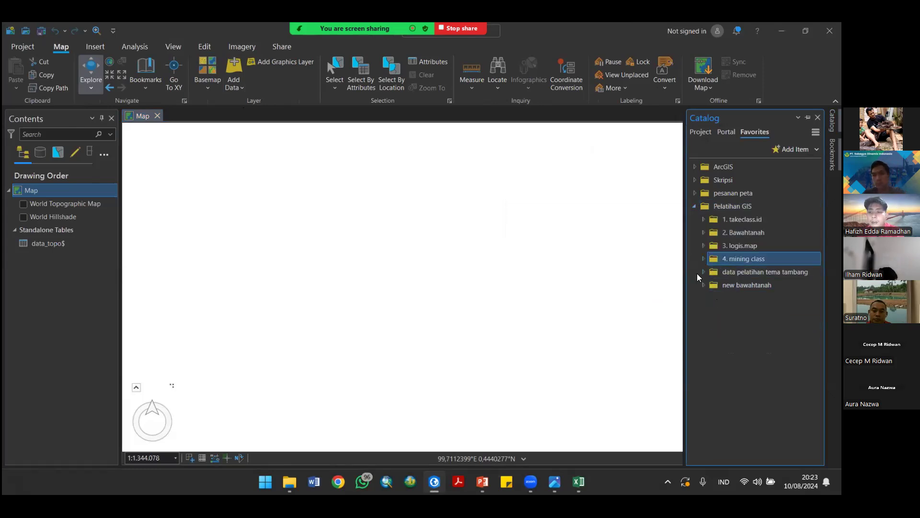
click(703, 272)
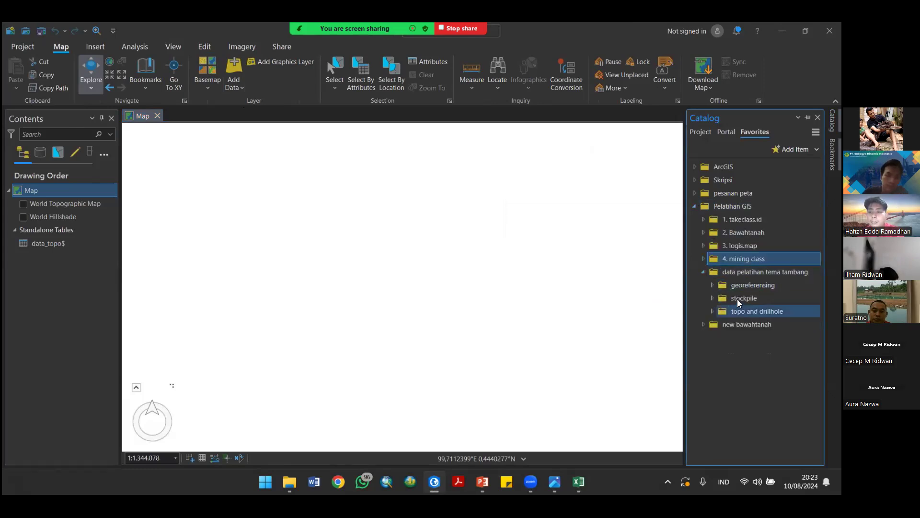
click(711, 311)
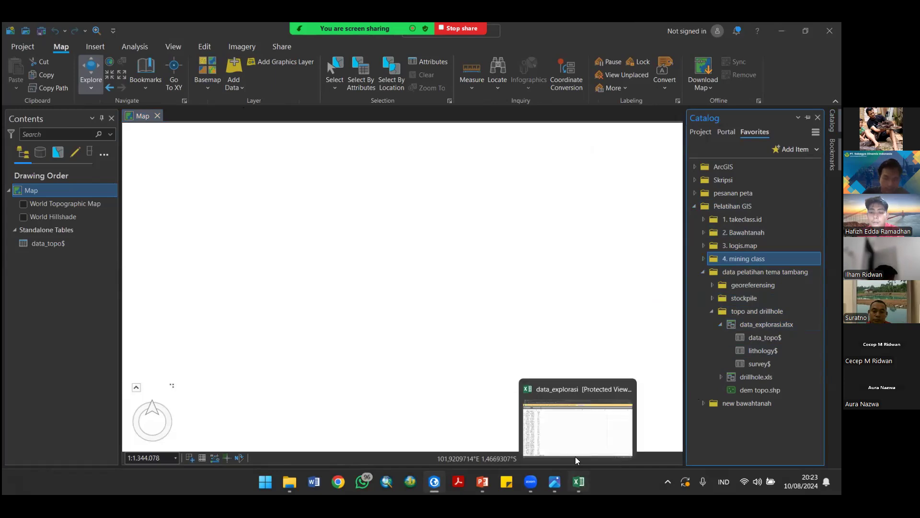
Step: Check the data_topo sheet in Excel again and select the data_topo$ table under data_explorasi.xlsx in the ArcGIS Pro Catalog
click(579, 482)
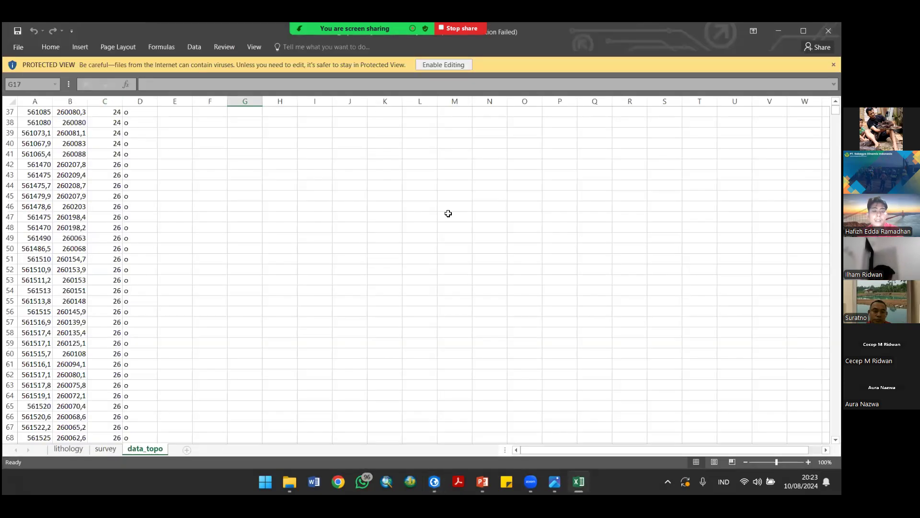
key(alt+Tab)
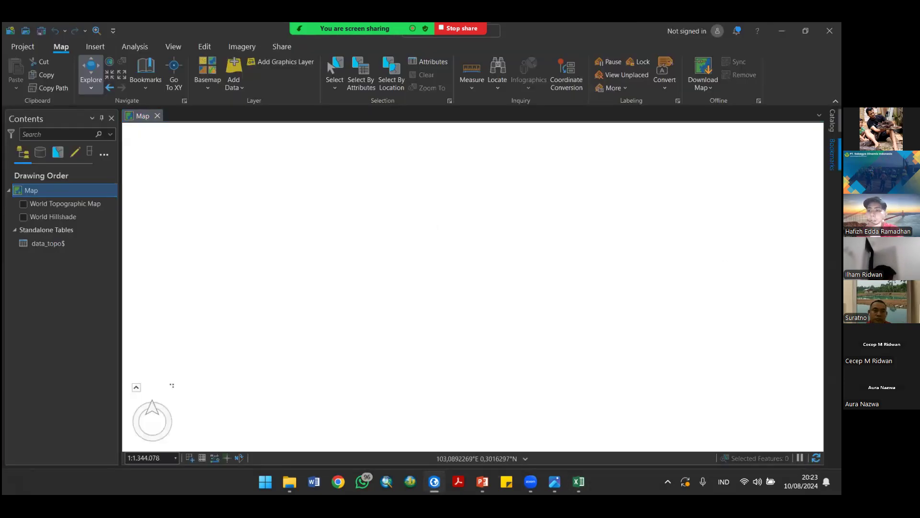
click(833, 120)
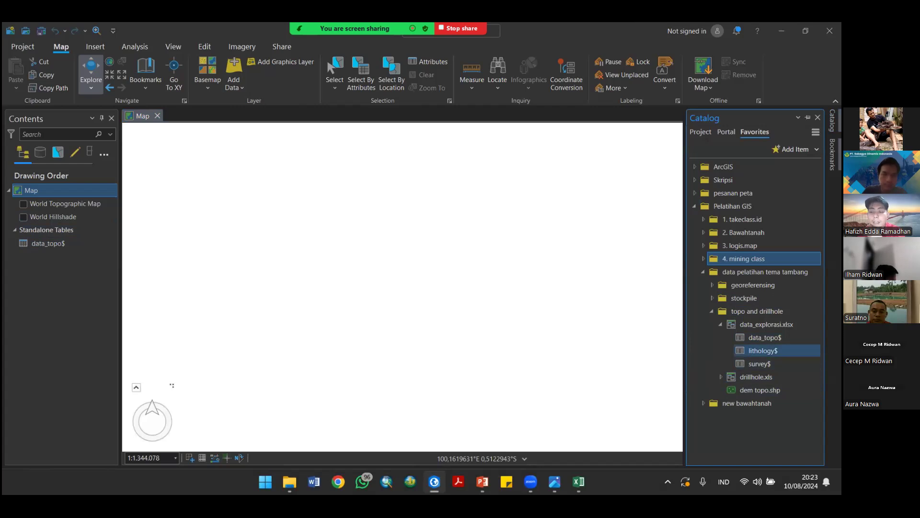
click(765, 338)
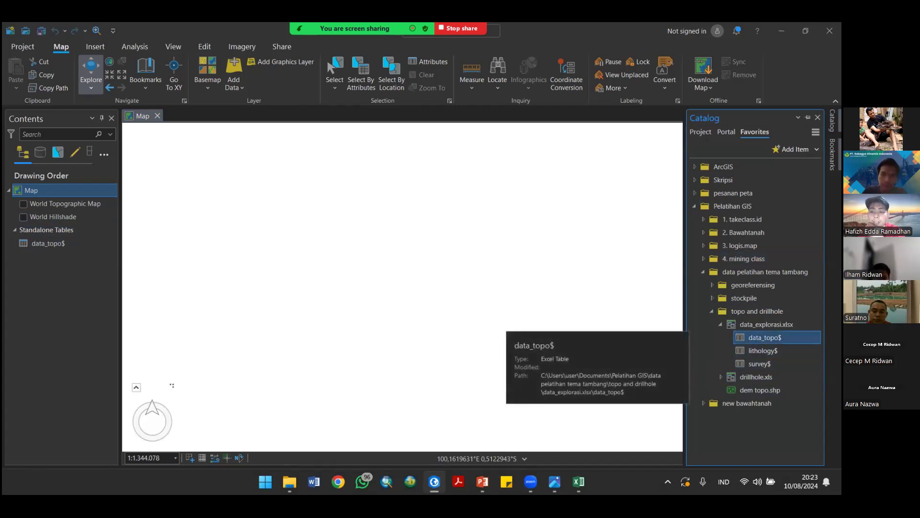
drag(719, 317, 531, 295)
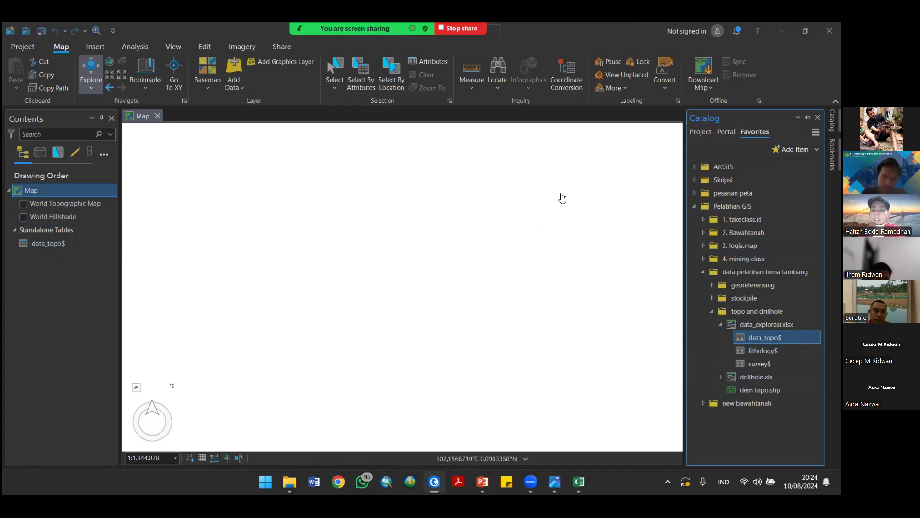
drag(489, 249, 508, 244)
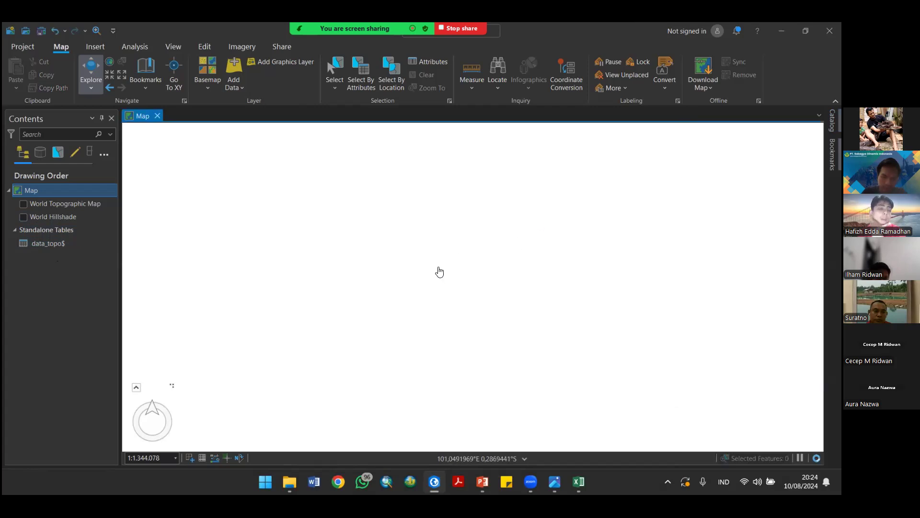
Step: Start Display XY Data for the data_topo$ standalone table and set its output to data topografi in the 4. mining class folder
click(53, 244)
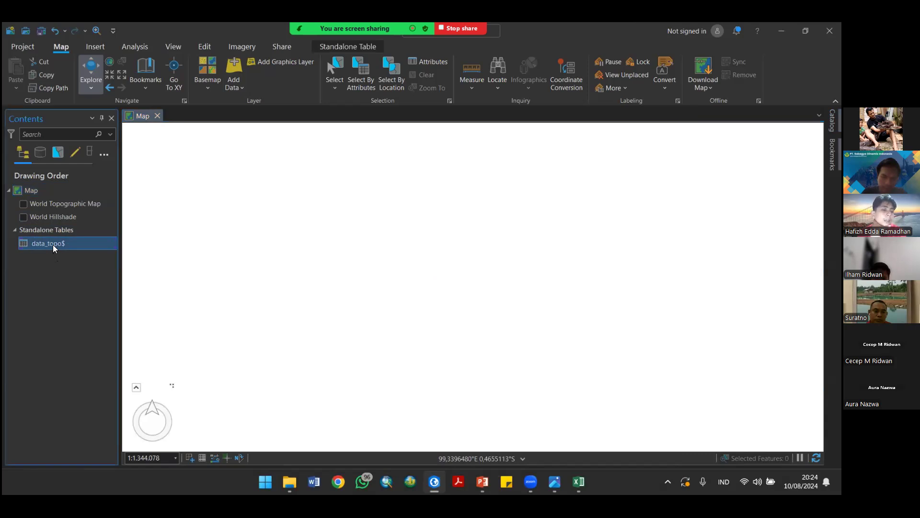
right_click(53, 244)
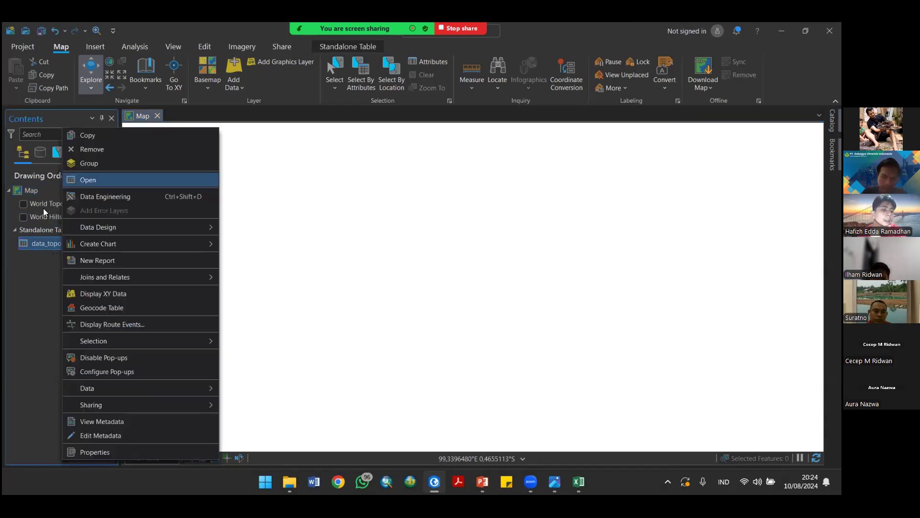
click(105, 294)
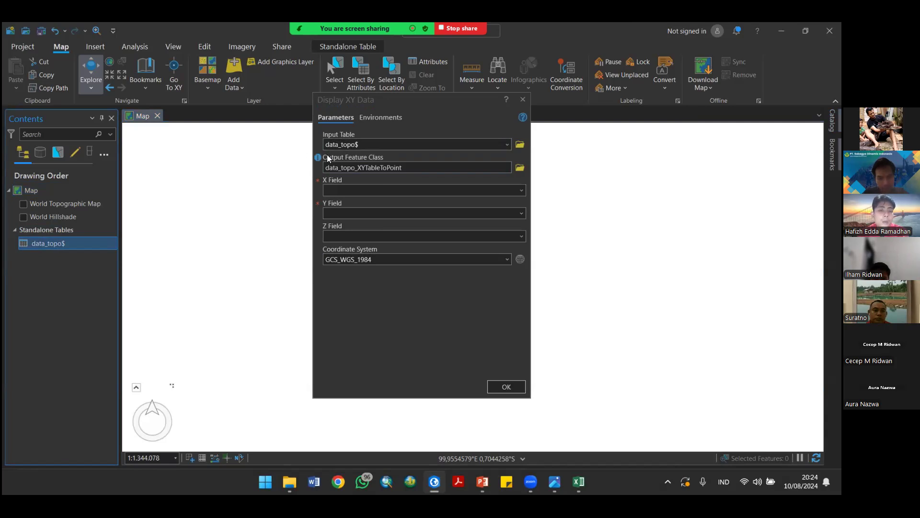
click(519, 169)
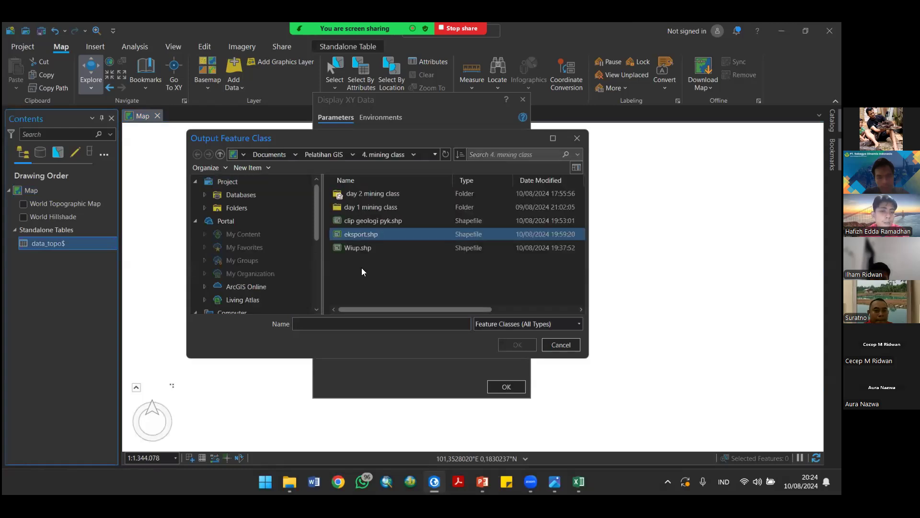
click(220, 155)
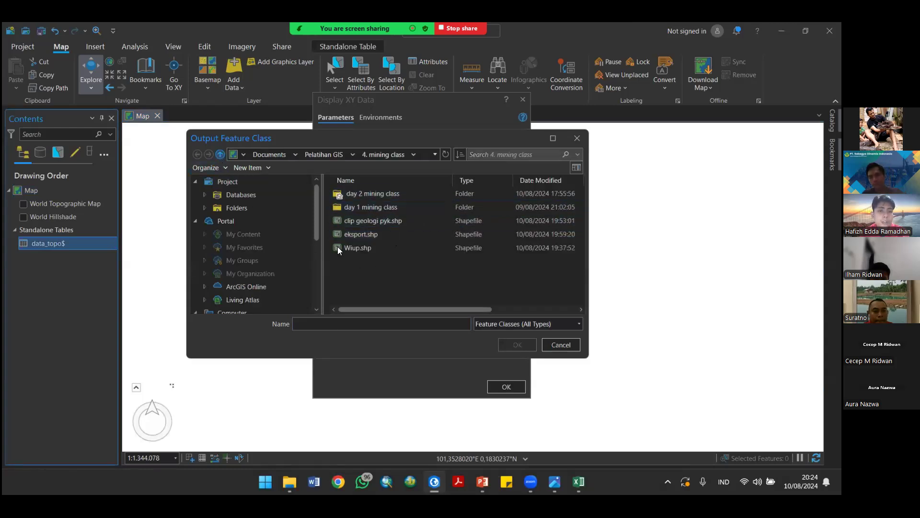
double_click(393, 233)
click(389, 234)
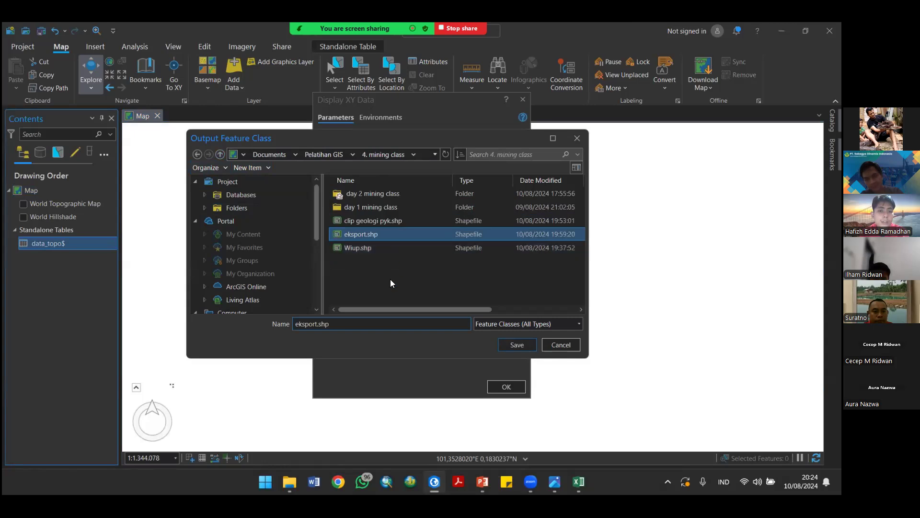
click(340, 325)
drag(341, 326, 261, 322)
text(da)
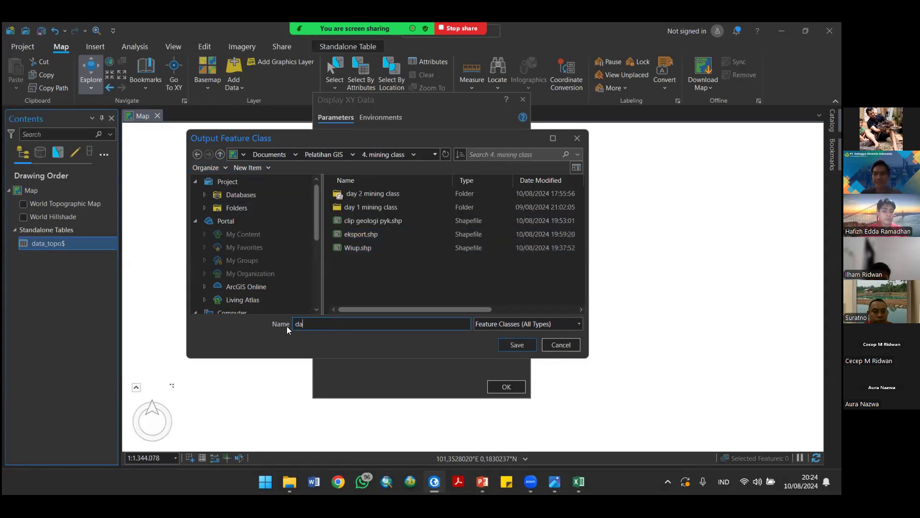
text(ta topografi)
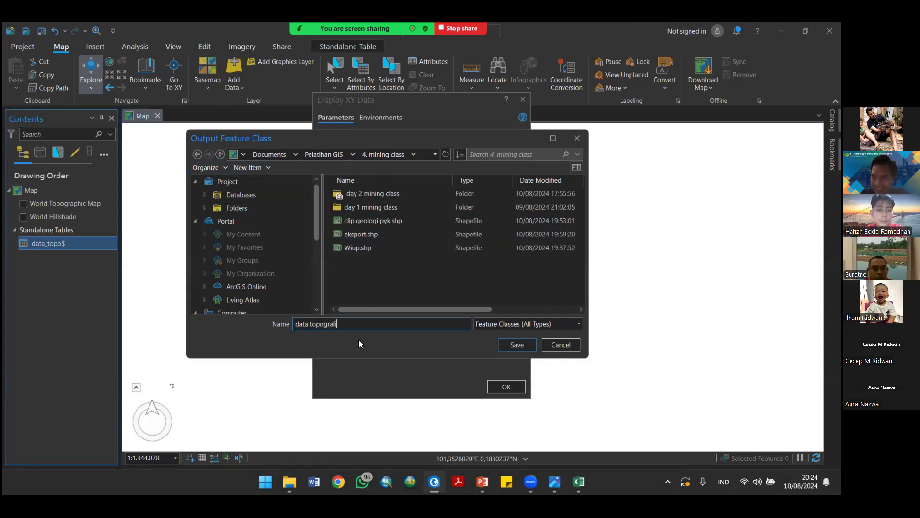
click(529, 346)
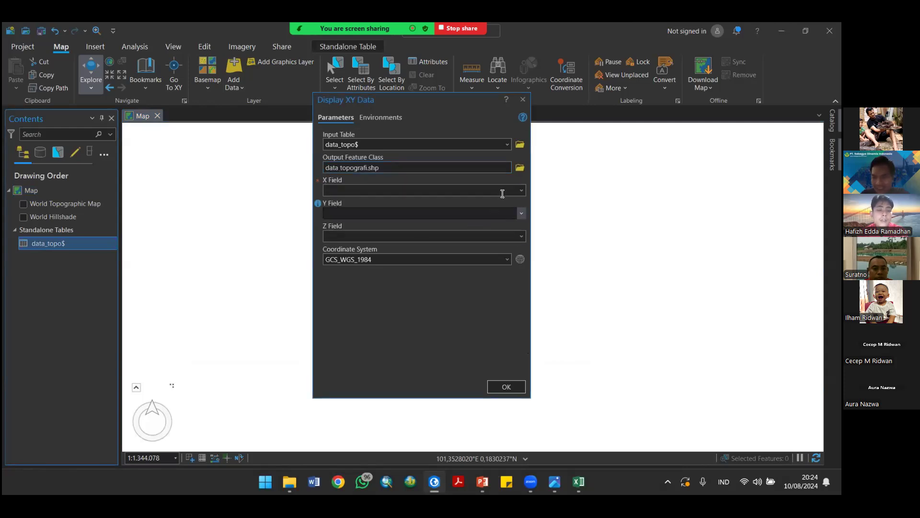
Step: Open the data_topo$ table and move the Display XY Data dialog aside so the table's columns can be read
right_click(60, 245)
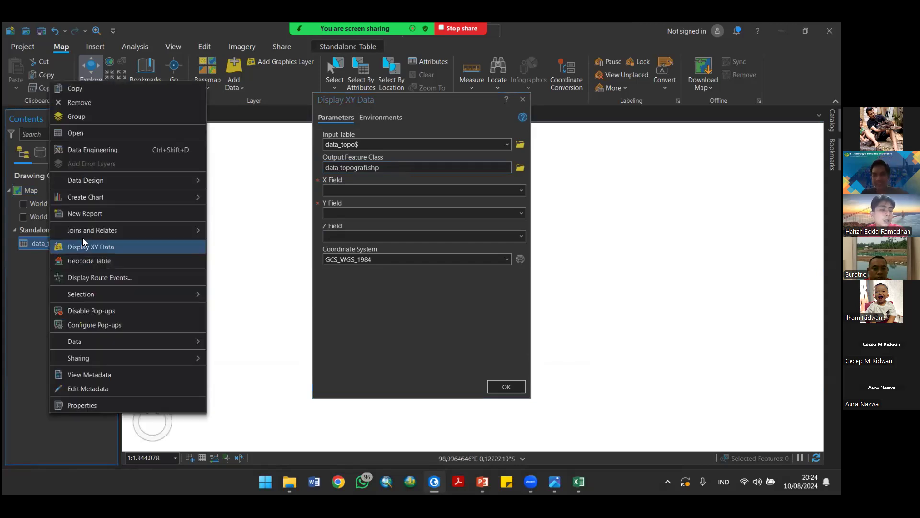
click(80, 133)
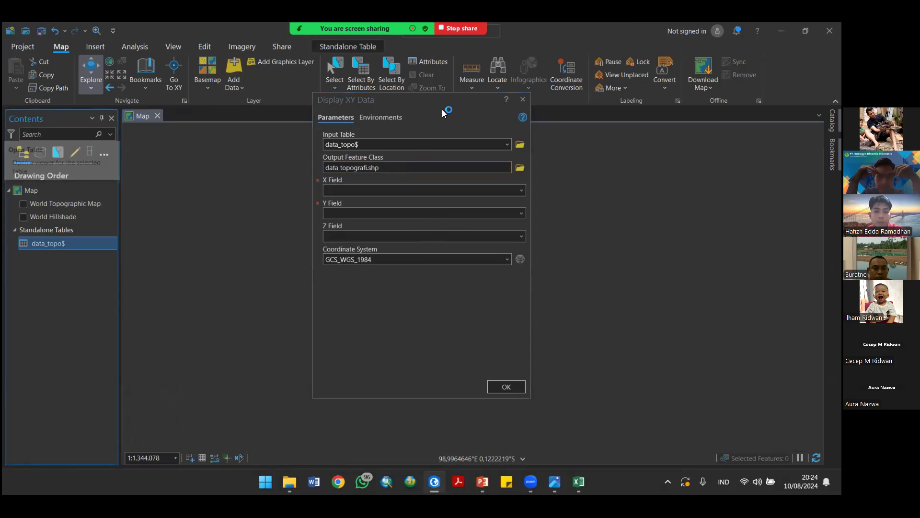
drag(441, 105, 559, 111)
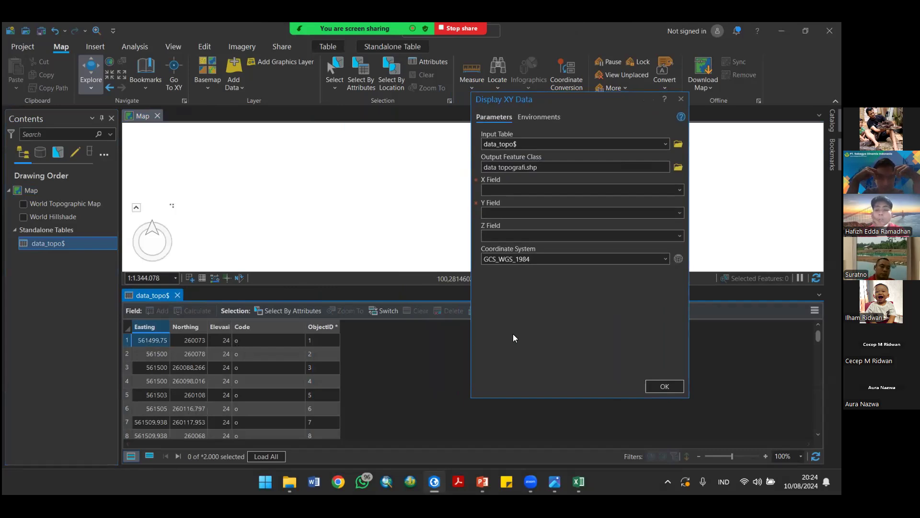
Step: Set the X field to Easting, the Y field to Northing and the Z field to Elevasi
click(679, 189)
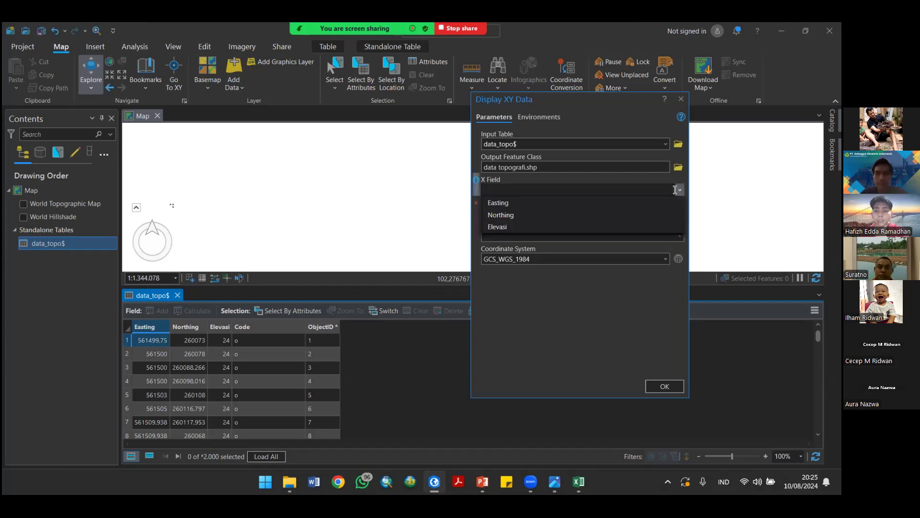
click(507, 203)
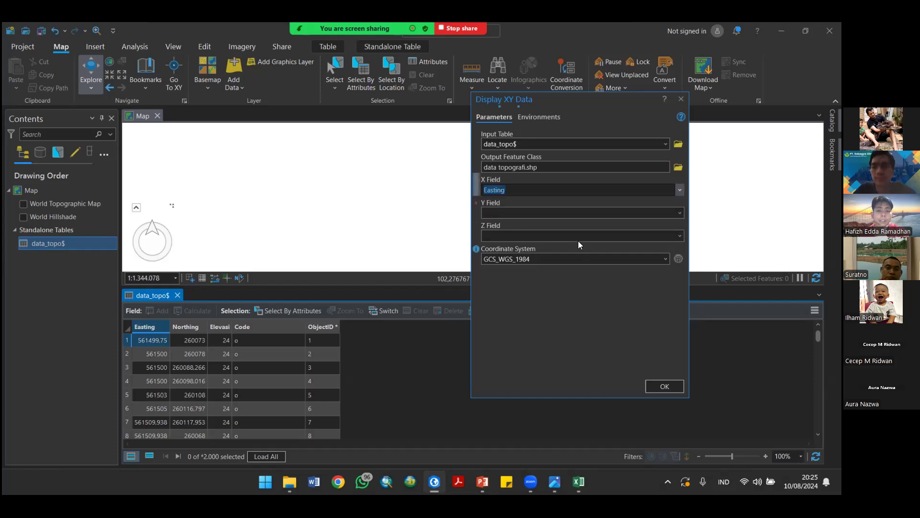
click(666, 214)
click(543, 237)
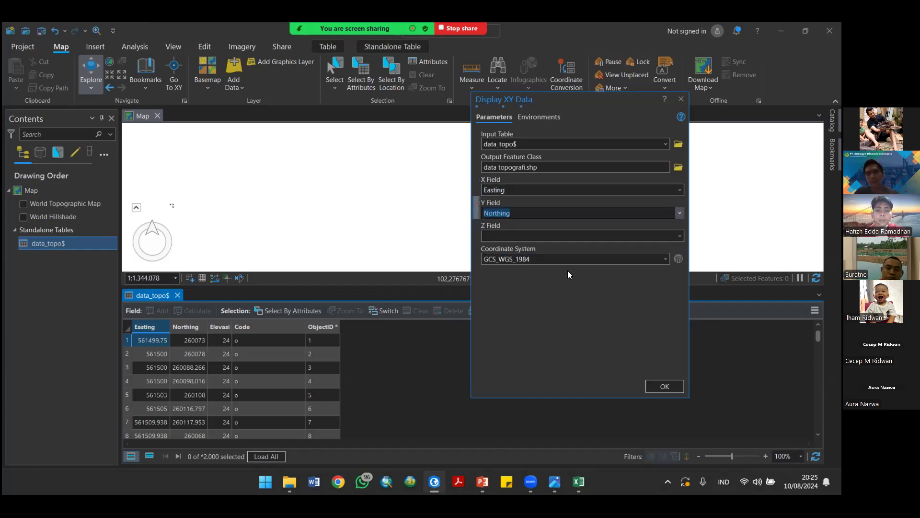
click(679, 235)
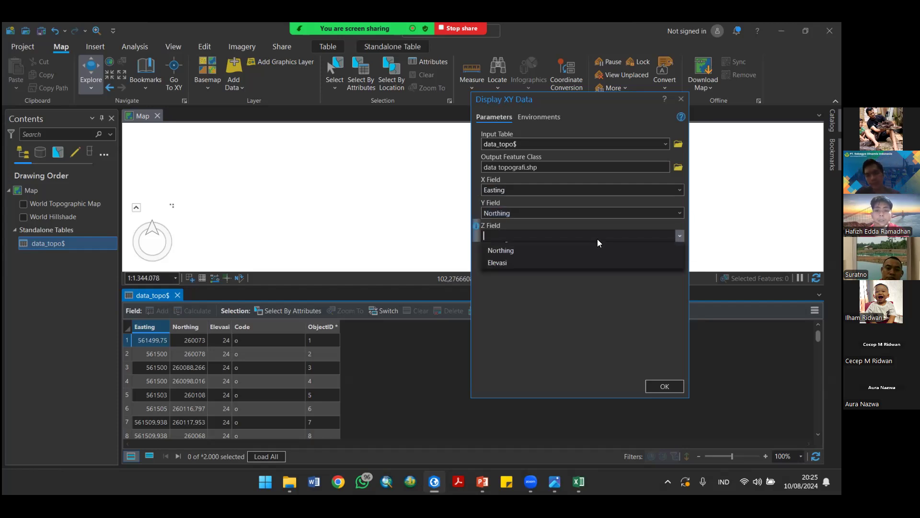
click(531, 274)
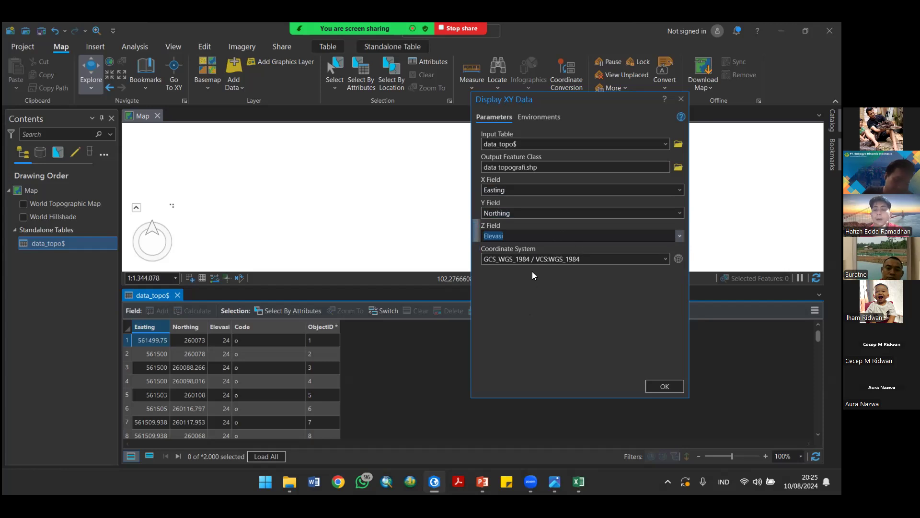
Step: Open the coordinate system selection for the output and browse to the projected coordinate systems
click(679, 260)
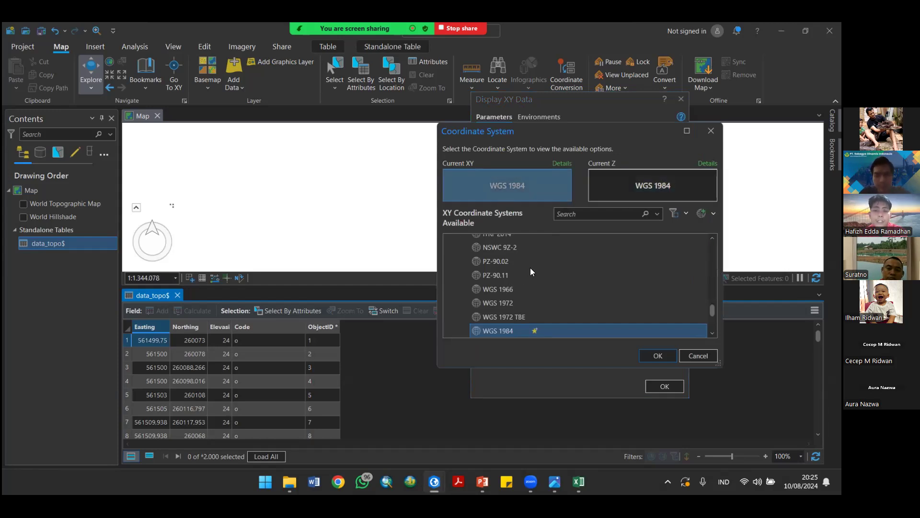
scroll(530, 267, down, 2)
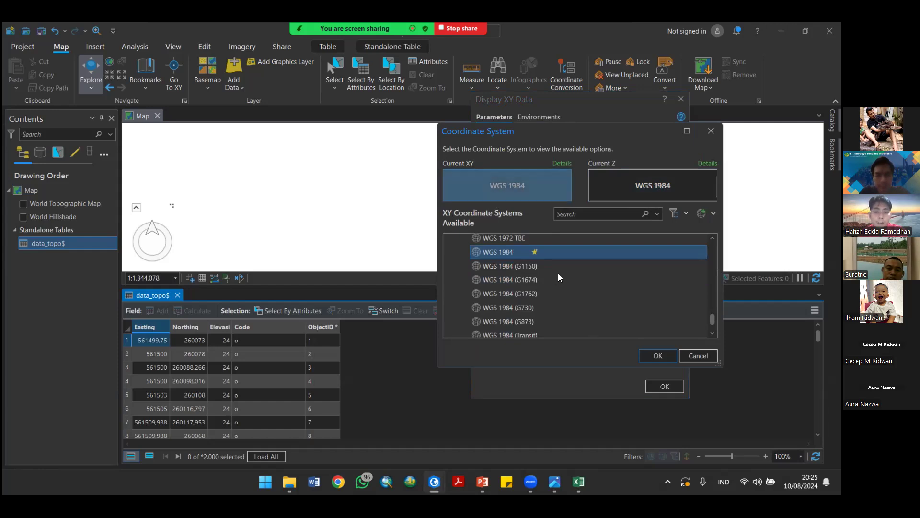
scroll(558, 273, down, 1)
scroll(530, 290, up, 3)
scroll(528, 290, down, 3)
scroll(525, 288, up, 3)
scroll(515, 279, up, 5)
scroll(479, 288, down, 3)
click(460, 266)
scroll(498, 286, up, 2)
scroll(499, 288, down, 2)
click(448, 330)
scroll(534, 295, down, 2)
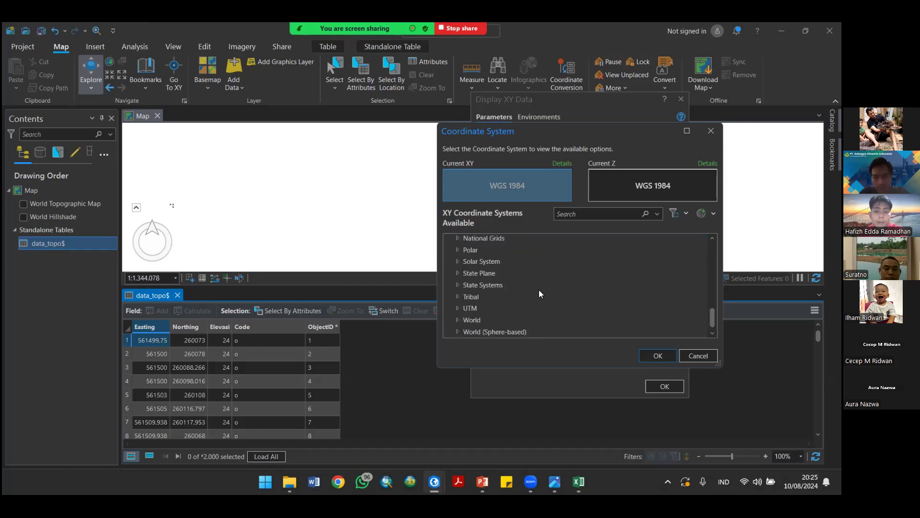
Step: Assign WGS 1984 UTM Zone 50N from UTM > WGS 1984 > Northern Hemisphere as the XY coordinate system
click(457, 308)
scroll(528, 297, down, 4)
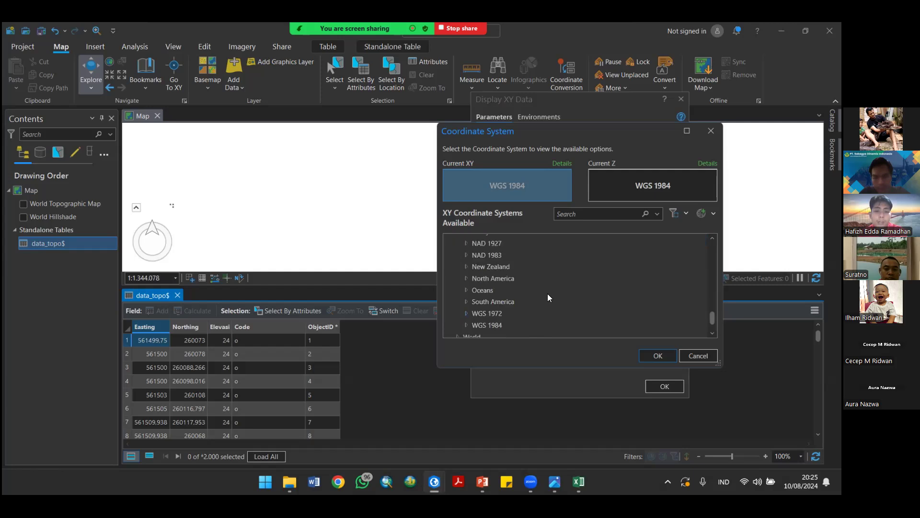
click(465, 308)
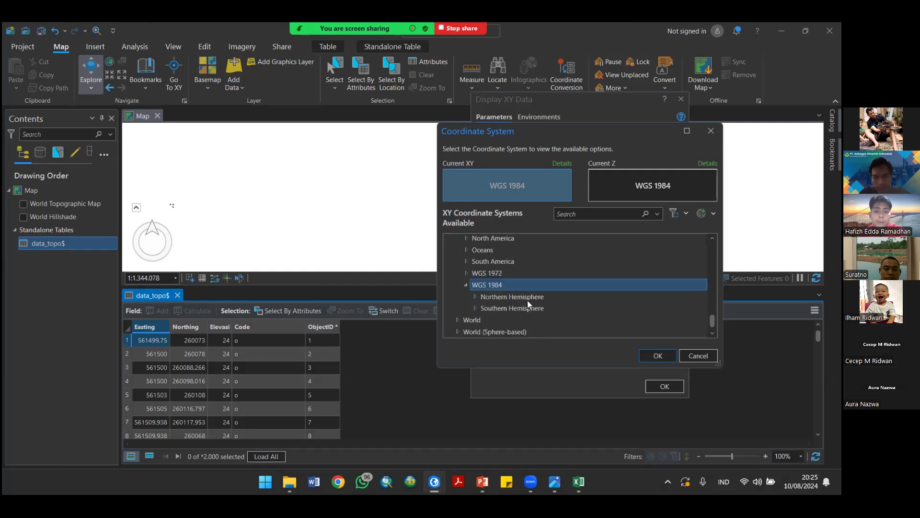
click(475, 296)
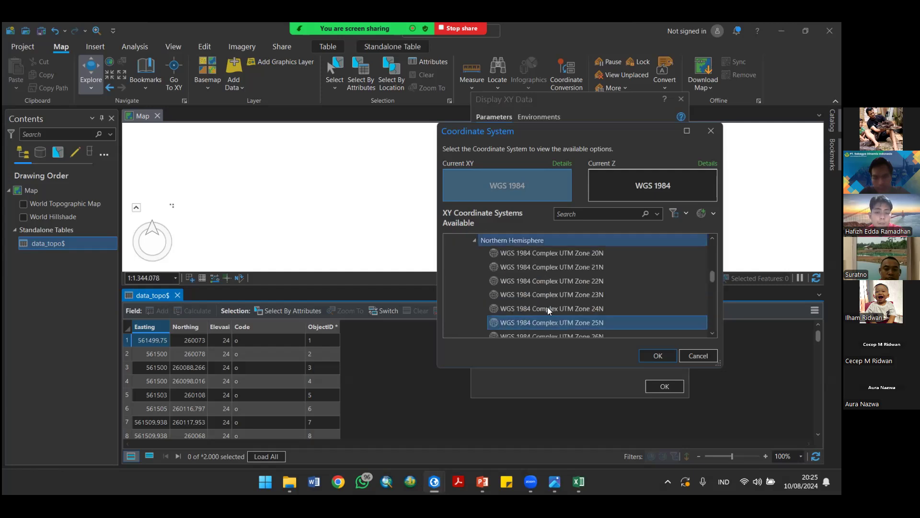
scroll(610, 269, down, 5)
scroll(605, 281, down, 6)
scroll(606, 282, down, 7)
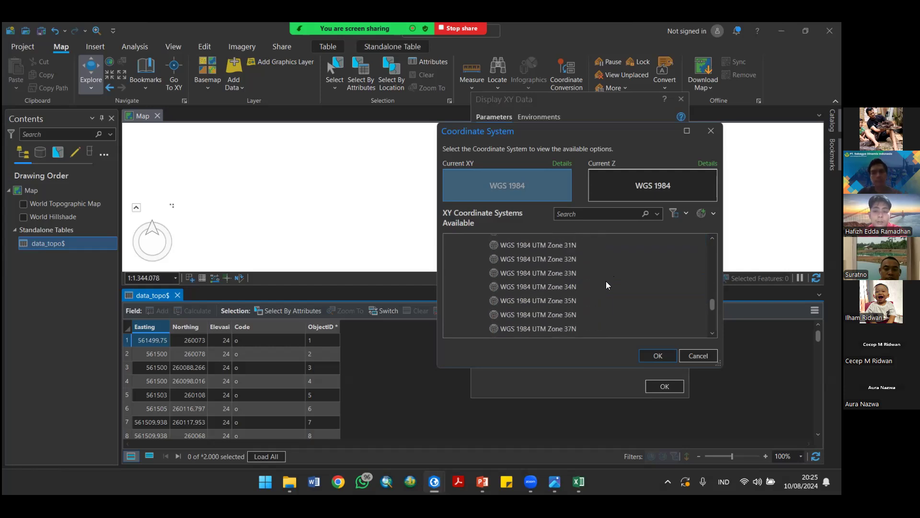
scroll(606, 281, down, 1)
click(527, 299)
click(651, 353)
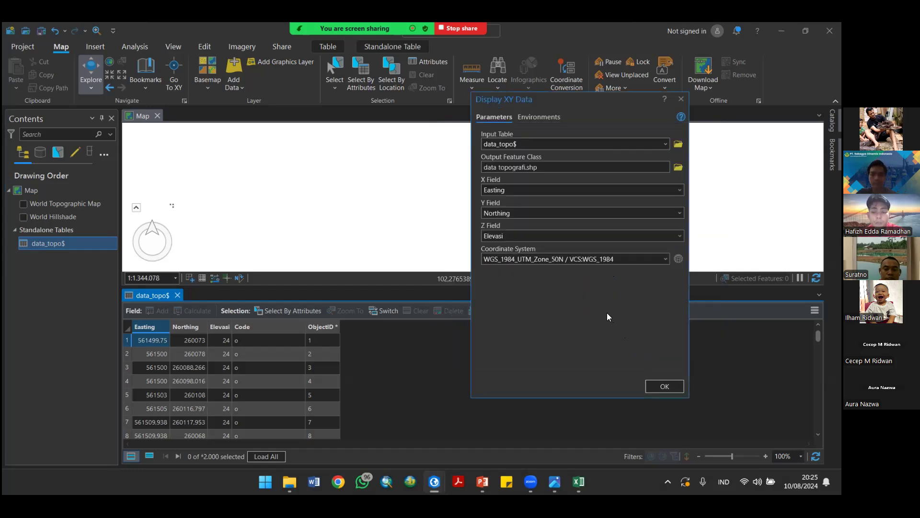
Step: Run the XY conversion to create the data topografi points, closing the data_explorasi workbook in Excel while it processes
click(659, 388)
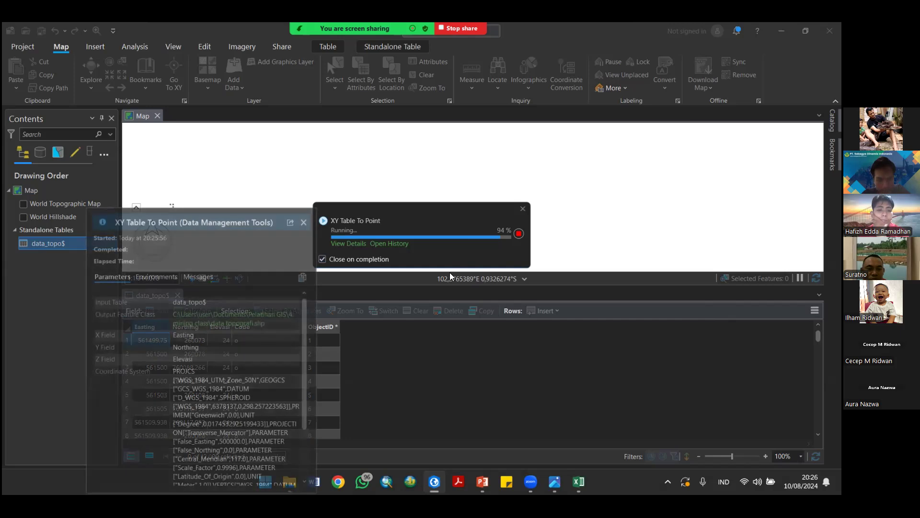
mouse_move(406, 242)
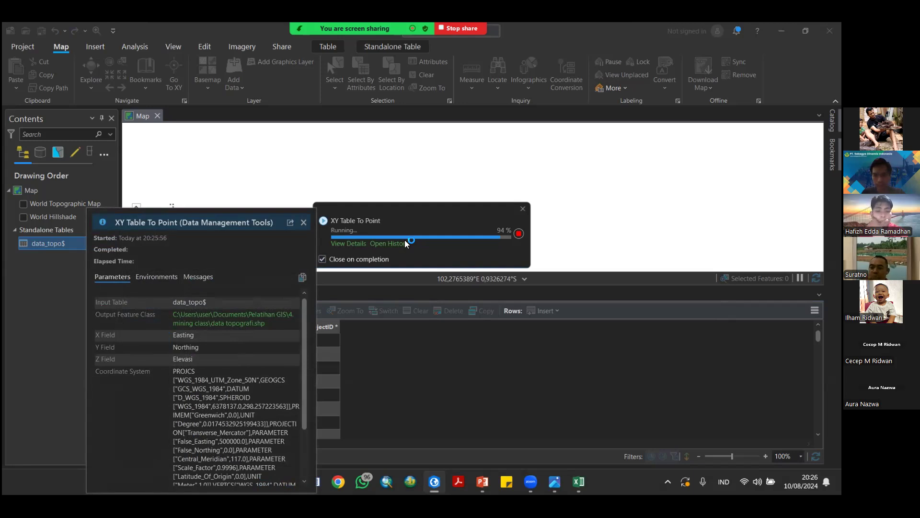
mouse_move(578, 482)
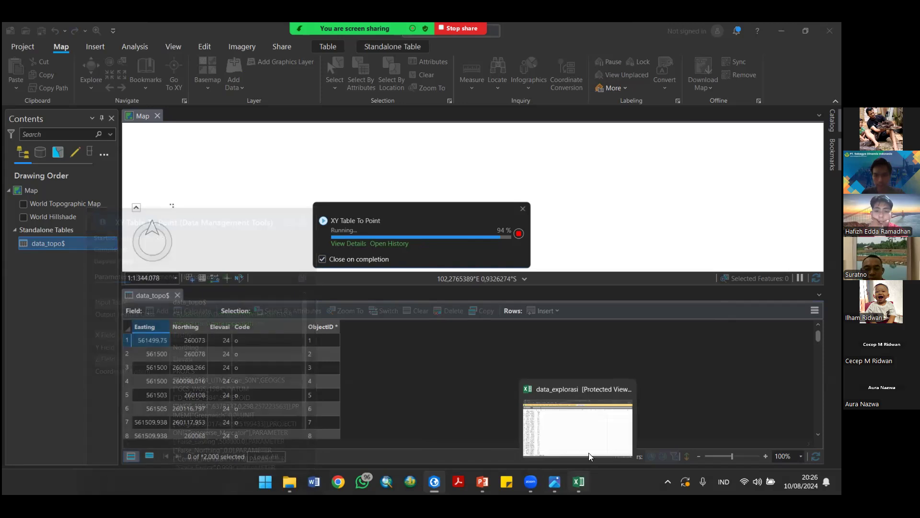
click(626, 389)
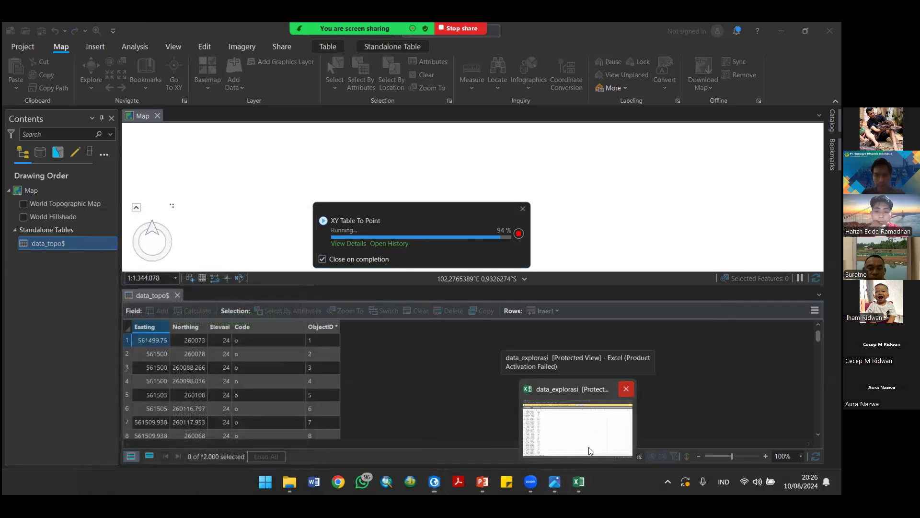
click(616, 388)
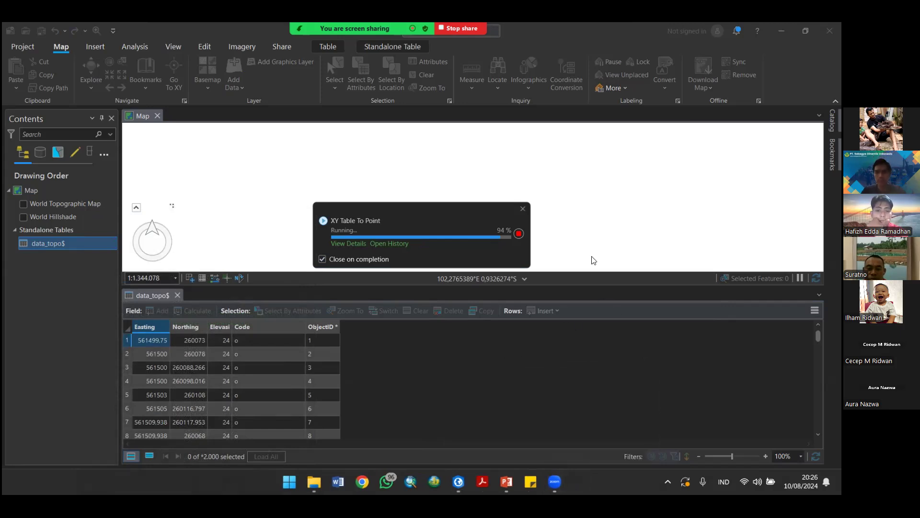
mouse_move(401, 211)
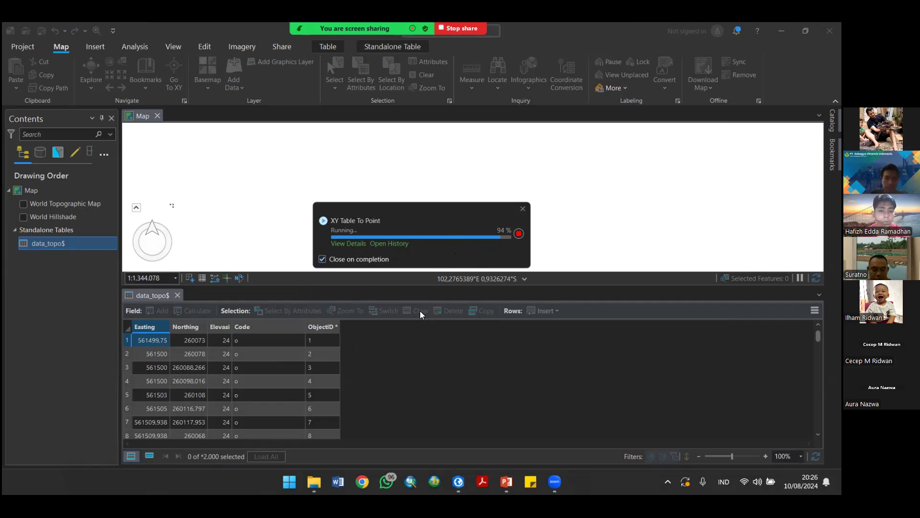
mouse_move(442, 242)
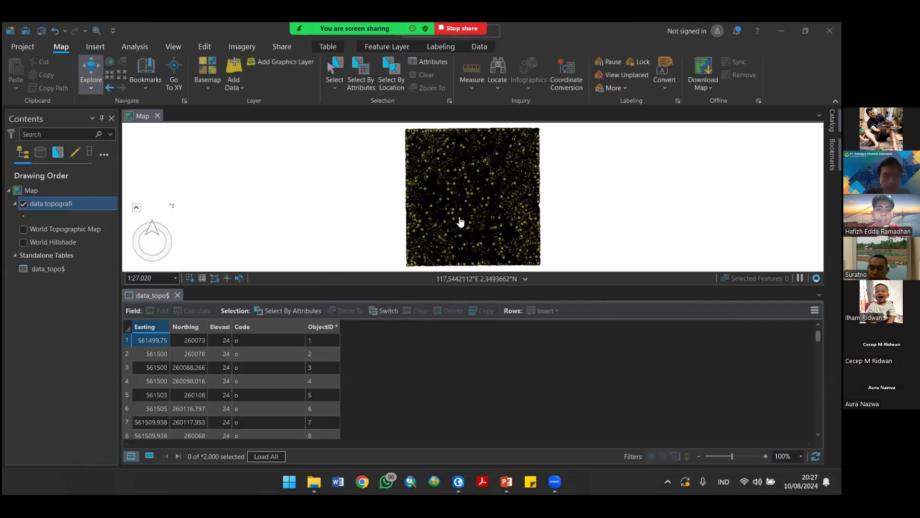
Step: Close the data_topo$ table and open the attribute table of the data topografi layer
click(178, 295)
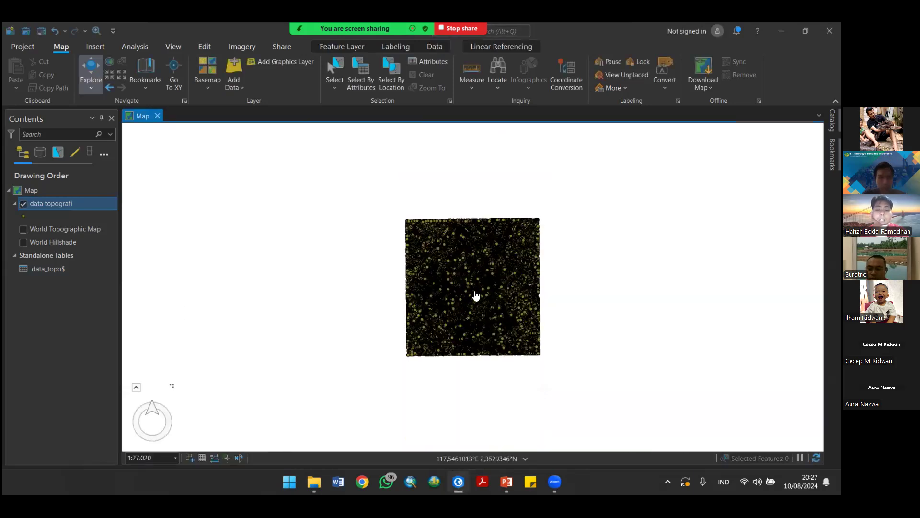
scroll(476, 297, up, 2)
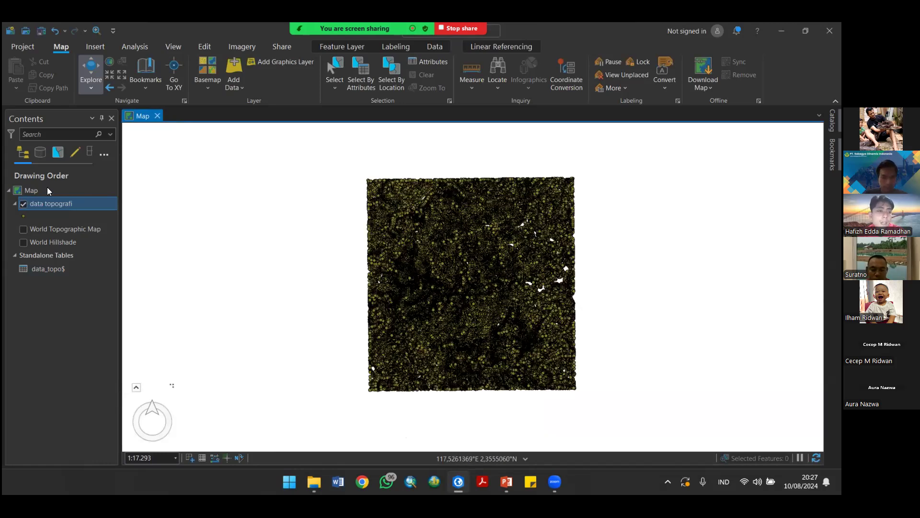
right_click(61, 203)
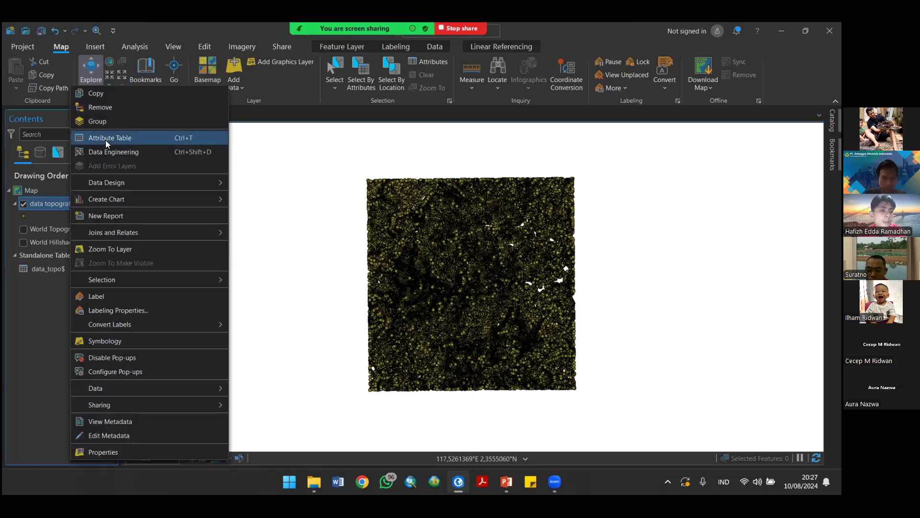
click(105, 138)
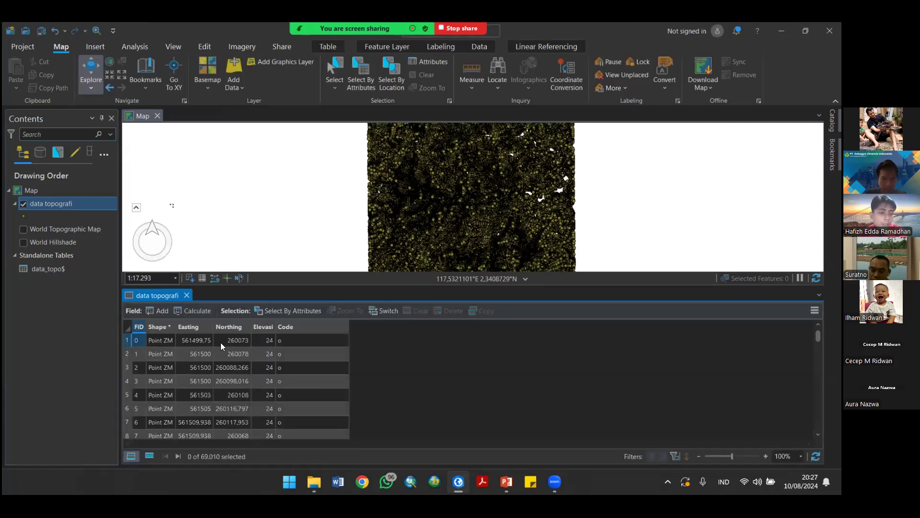
Step: Reopen the data_topo$ table, compare its columns with the data topografi attribute table, and close both tables
right_click(38, 268)
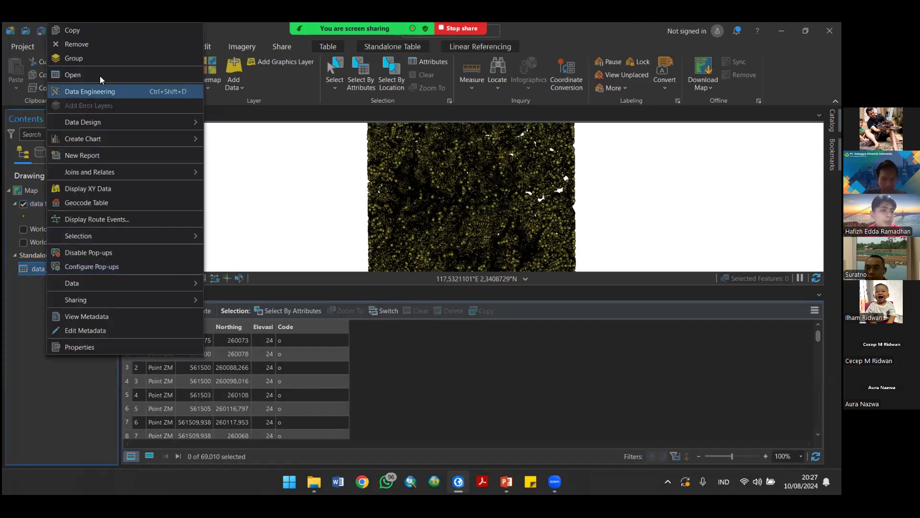
click(99, 76)
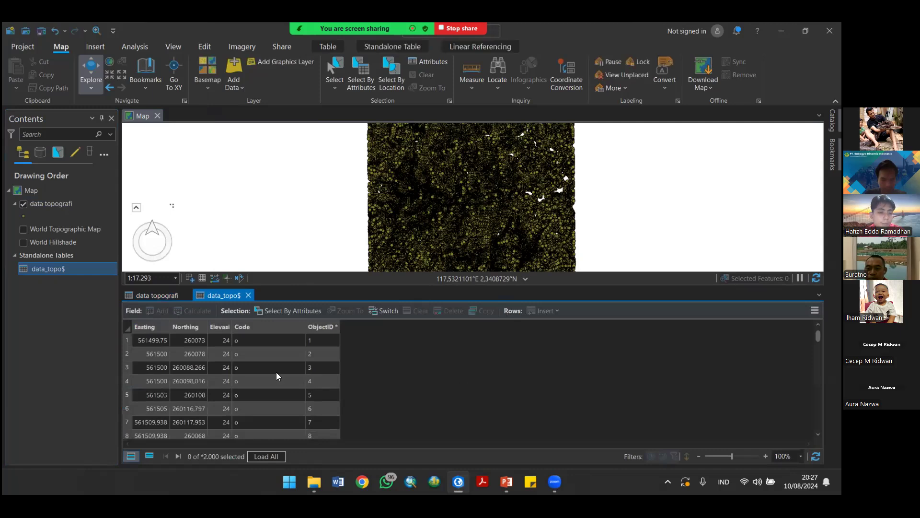
click(156, 294)
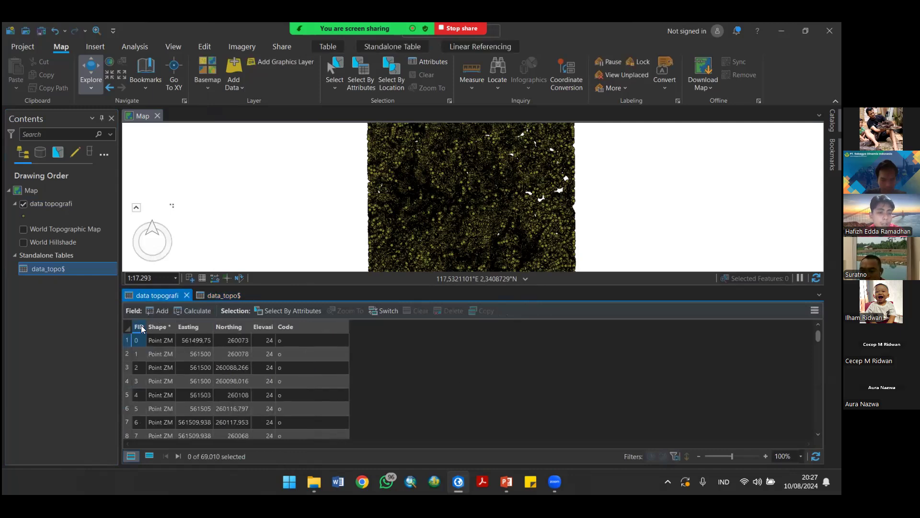
click(221, 295)
click(249, 295)
click(186, 296)
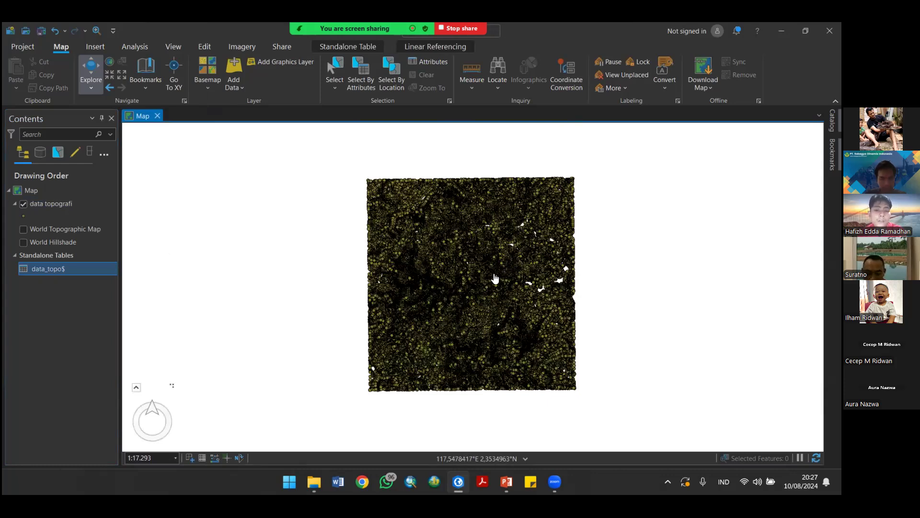
Step: Open the Geoprocessing toolboxes and select the data topografi layer in the map contents
scroll(495, 278, up, 2)
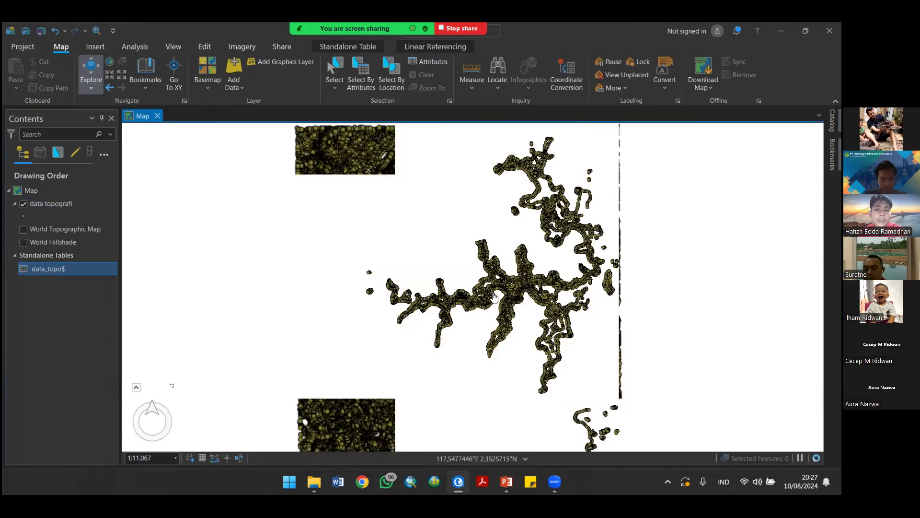
click(134, 47)
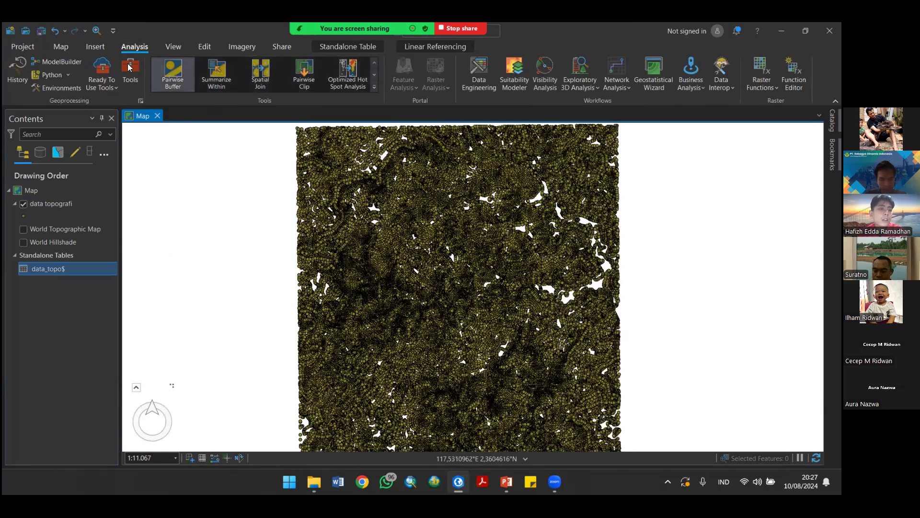
click(130, 72)
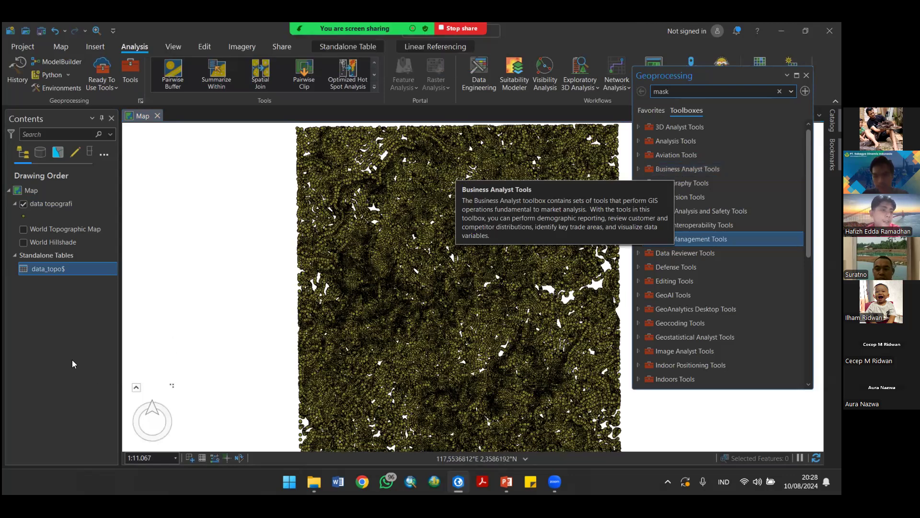
click(59, 205)
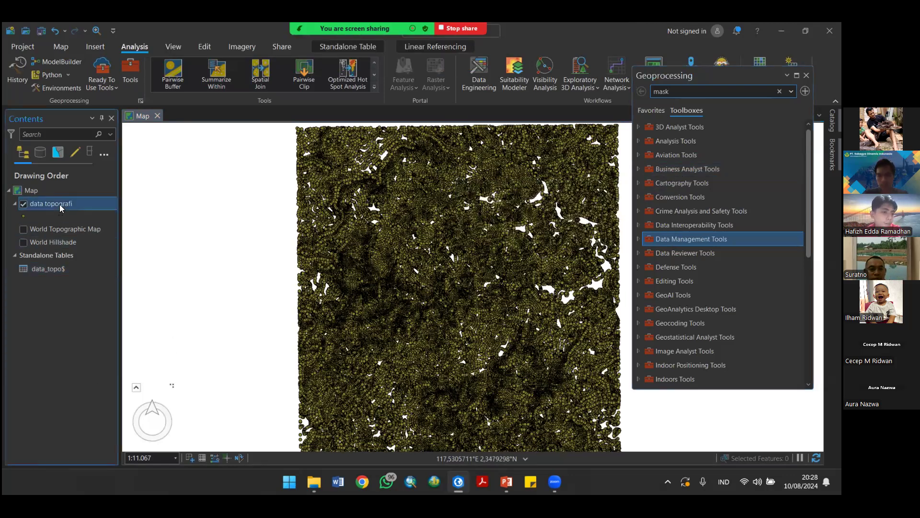
right_click(59, 204)
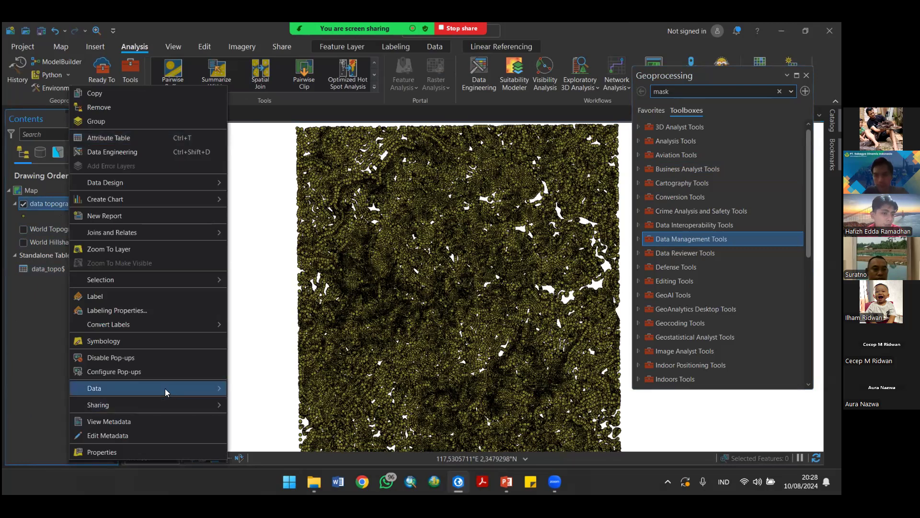
mouse_move(188, 387)
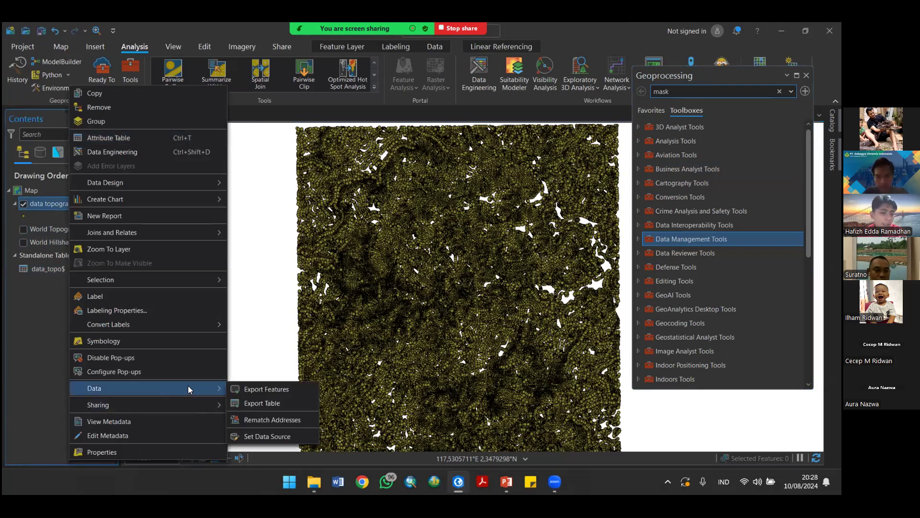
click(21, 398)
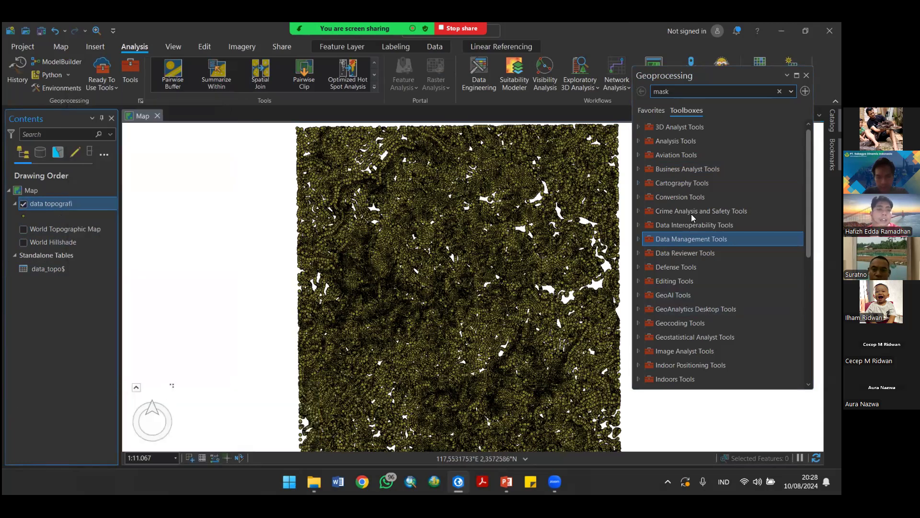
click(806, 75)
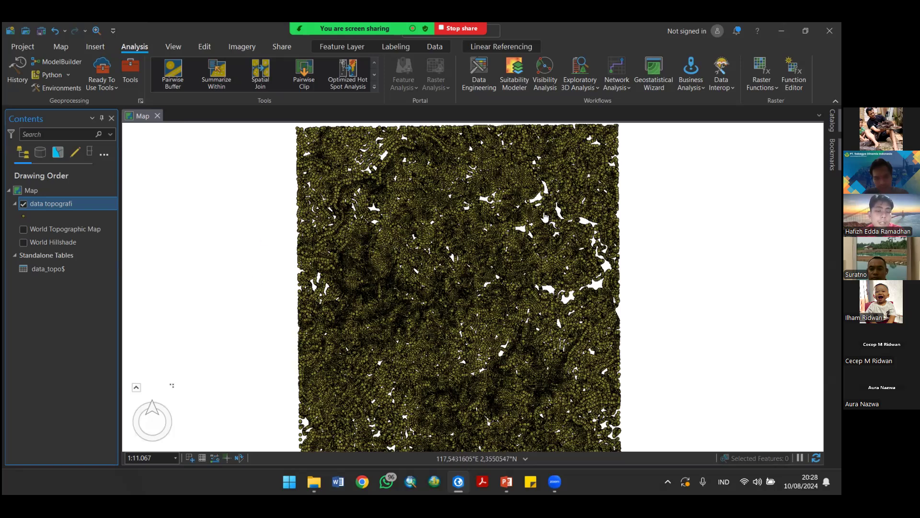
drag(457, 217, 457, 214)
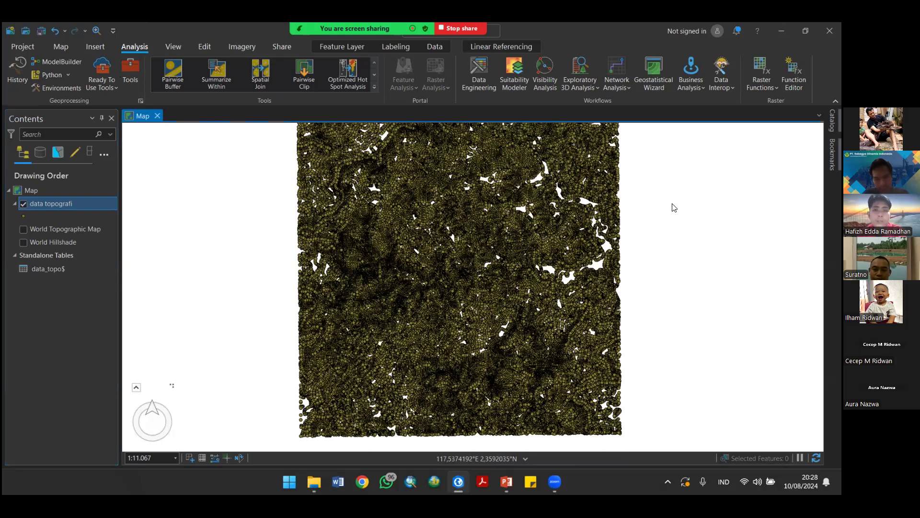
Step: Open the Topo to Raster tool from the raster interpolation toolset of 3D Analyst Tools
click(130, 73)
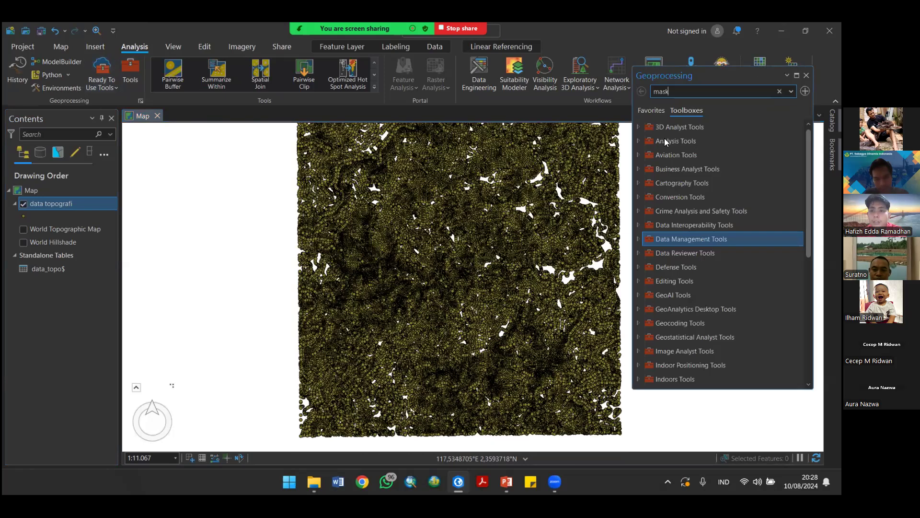
click(651, 111)
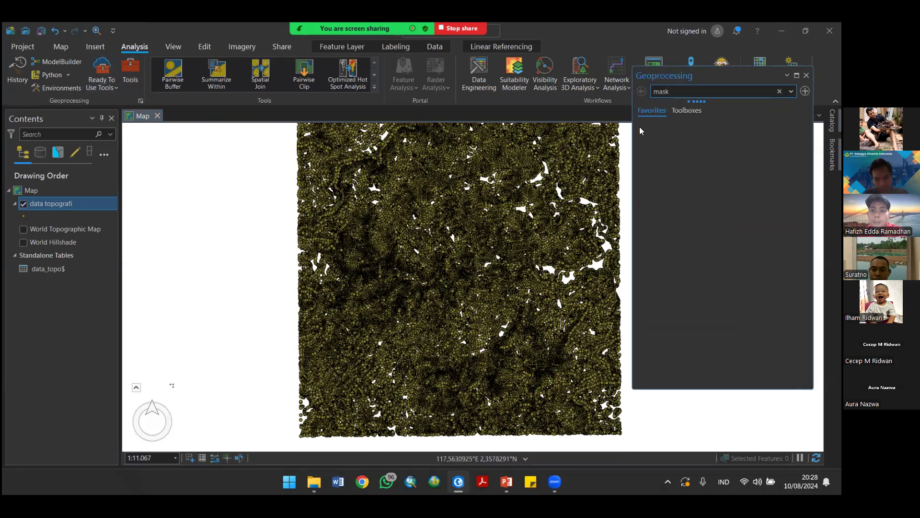
click(687, 110)
click(638, 127)
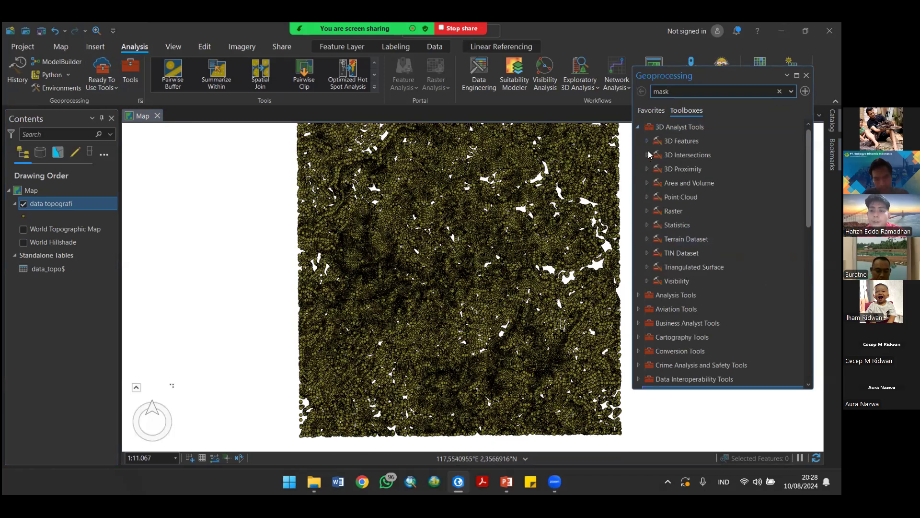
click(647, 210)
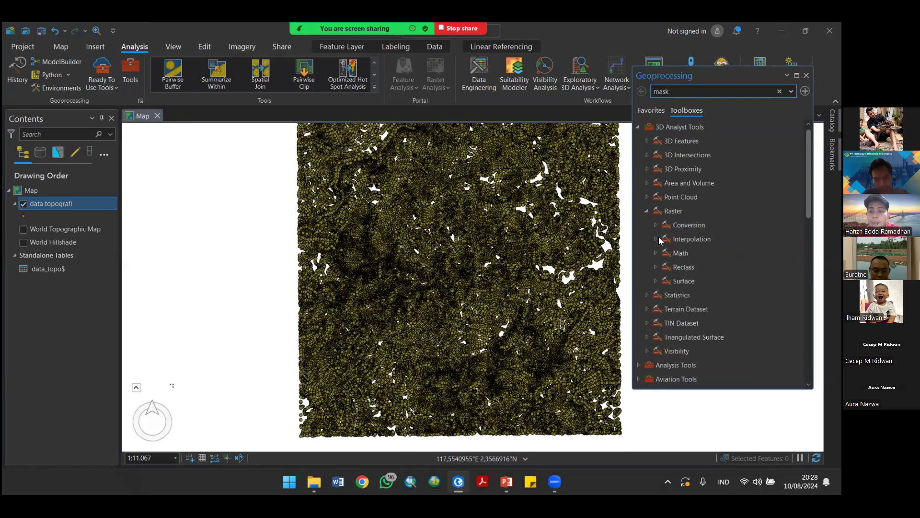
click(661, 238)
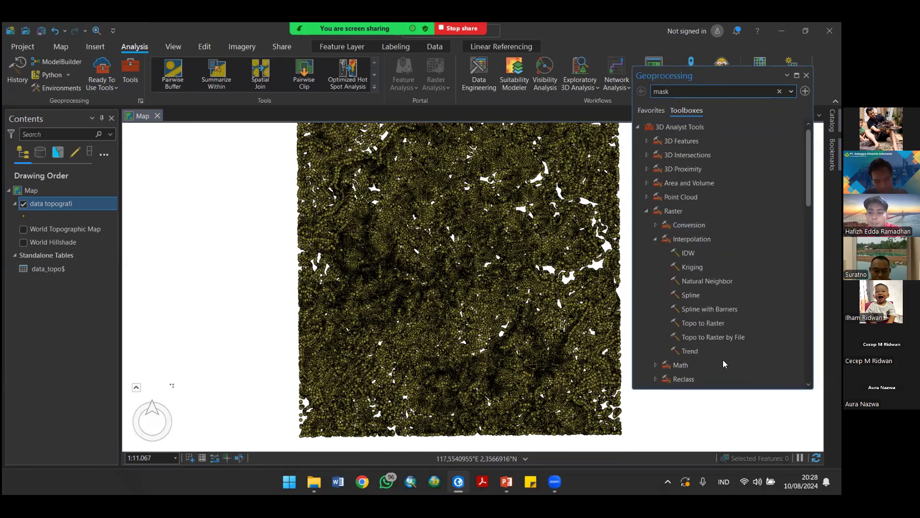
click(706, 324)
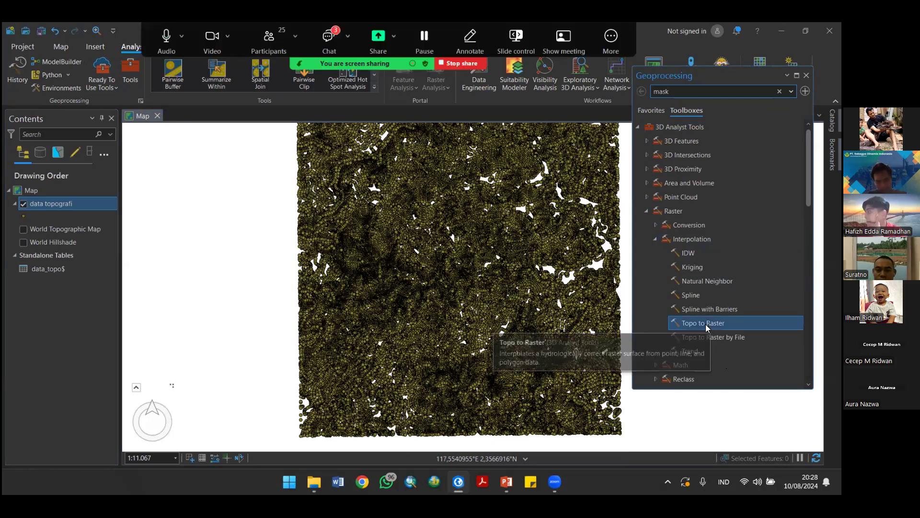
double_click(705, 324)
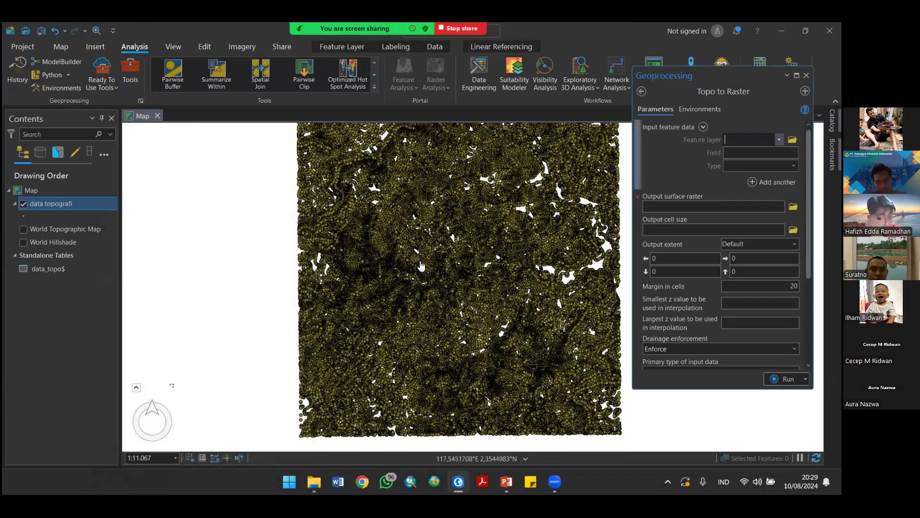
Step: Run Topo to Raster on data topografi with field Elevasi and type Point elevation, outputting TopoToR_data1
drag(421, 266, 411, 269)
drag(552, 231, 532, 251)
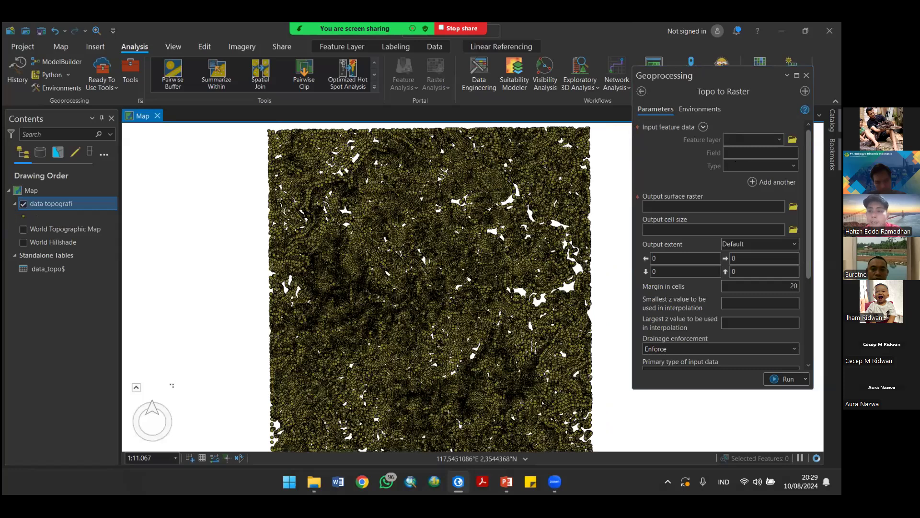
click(738, 140)
click(736, 152)
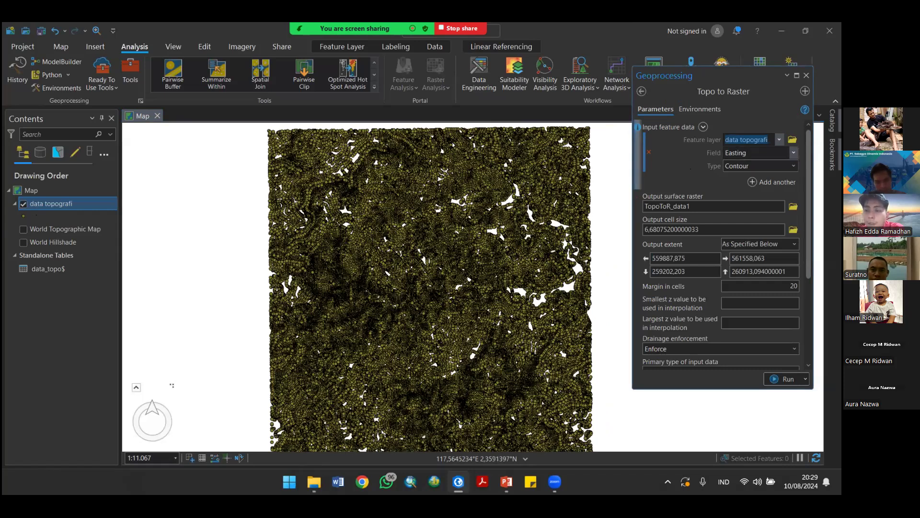
click(793, 153)
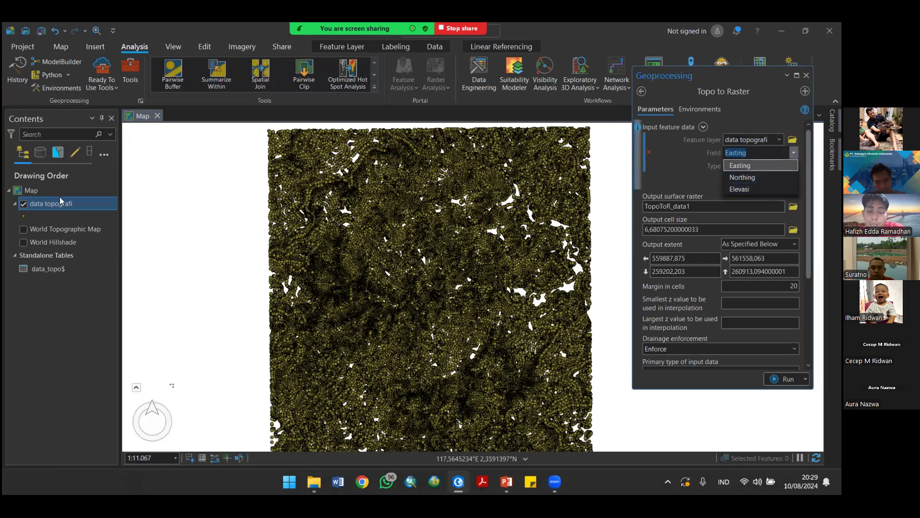
click(739, 189)
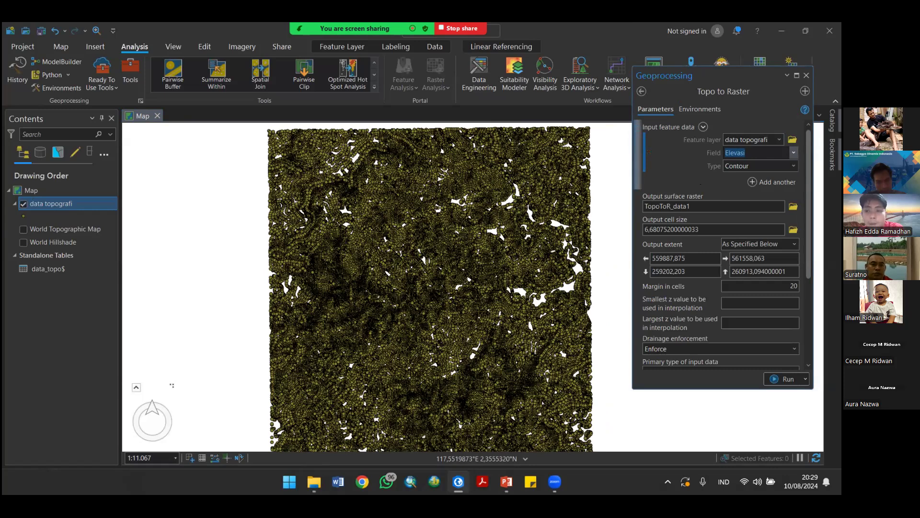
click(794, 166)
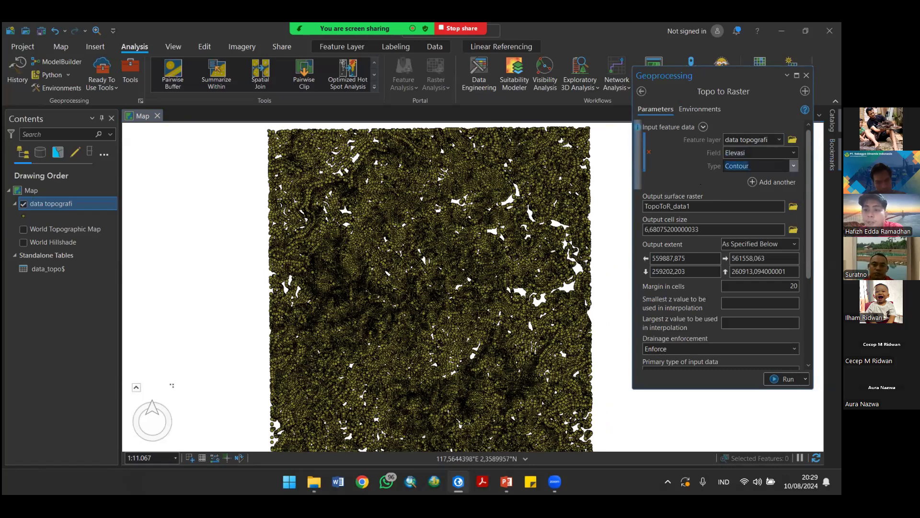
click(757, 179)
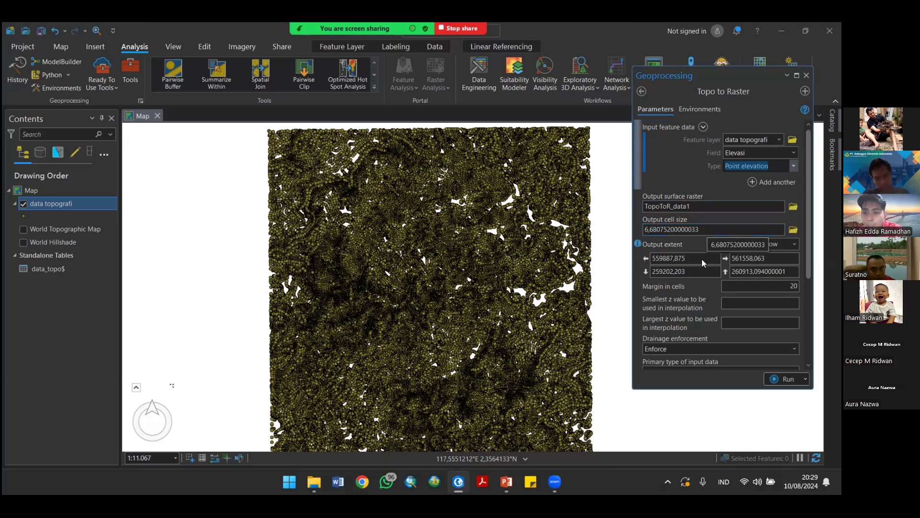
scroll(691, 197, down, 5)
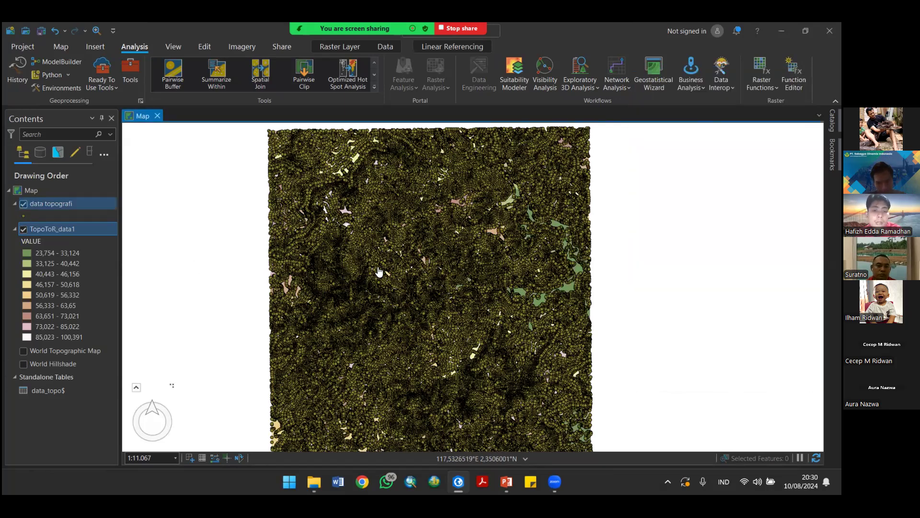
Step: Hide the data topografi points and open the resampling type options for the TopoToR_data1 raster
drag(379, 272, 429, 263)
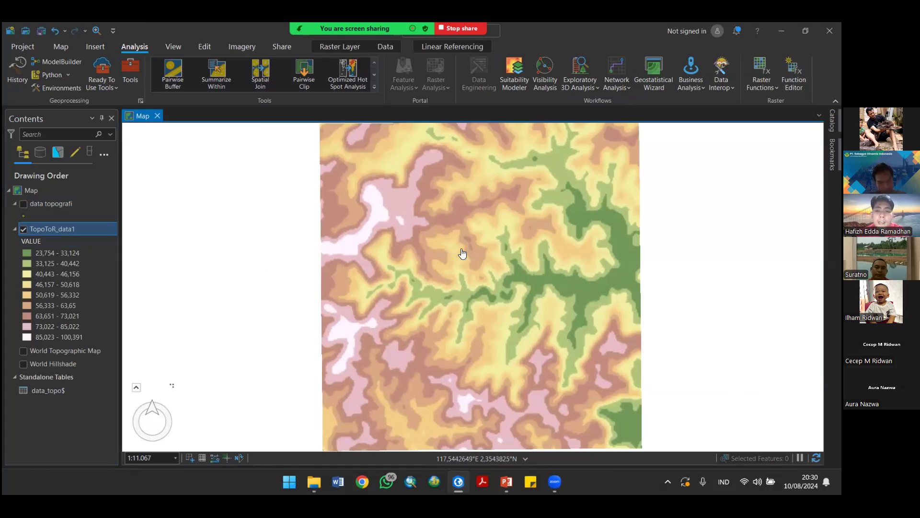
drag(460, 218, 441, 219)
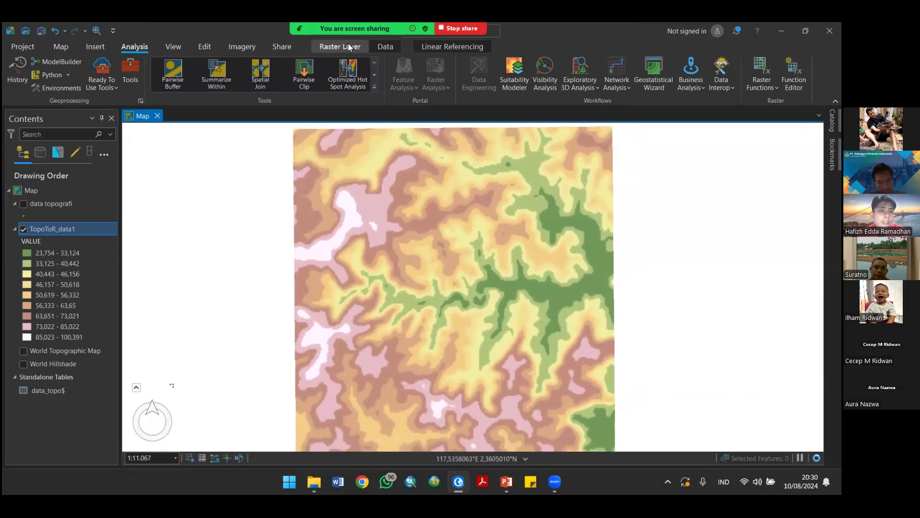
click(340, 46)
click(463, 81)
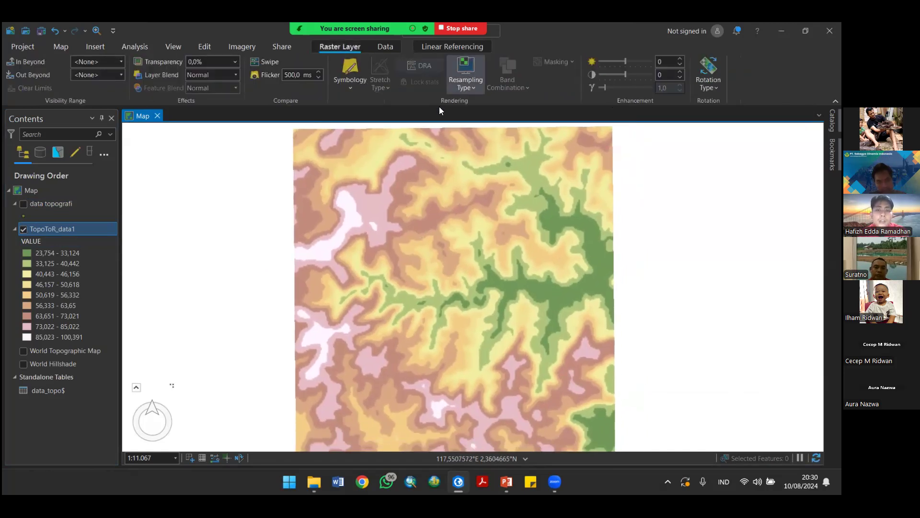
click(424, 184)
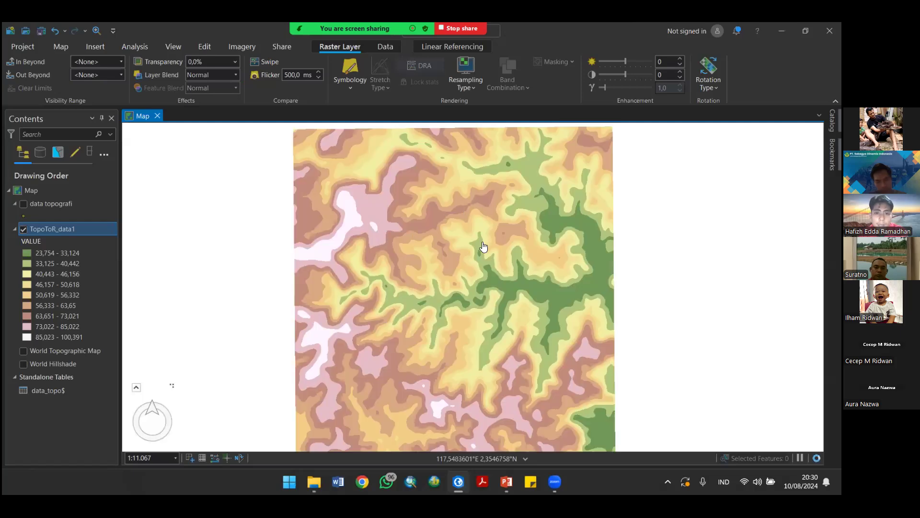
mouse_move(476, 251)
mouse_down()
mouse_move(479, 237)
mouse_move(479, 261)
mouse_move(474, 242)
mouse_up()
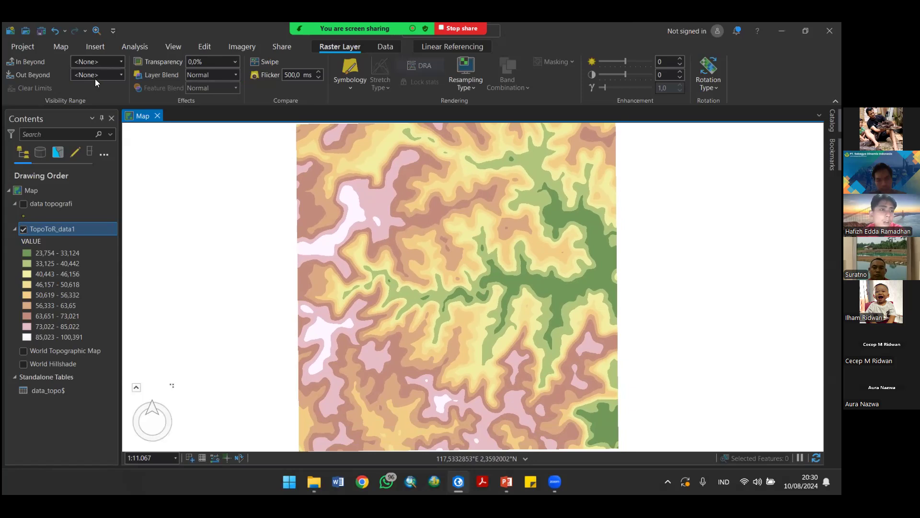
click(134, 46)
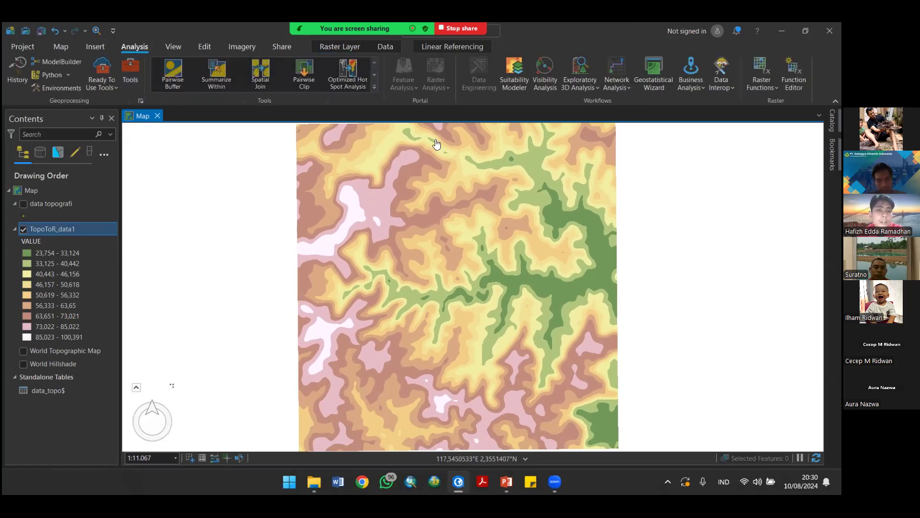
click(375, 88)
scroll(344, 260, down, 2)
scroll(338, 117, up, 2)
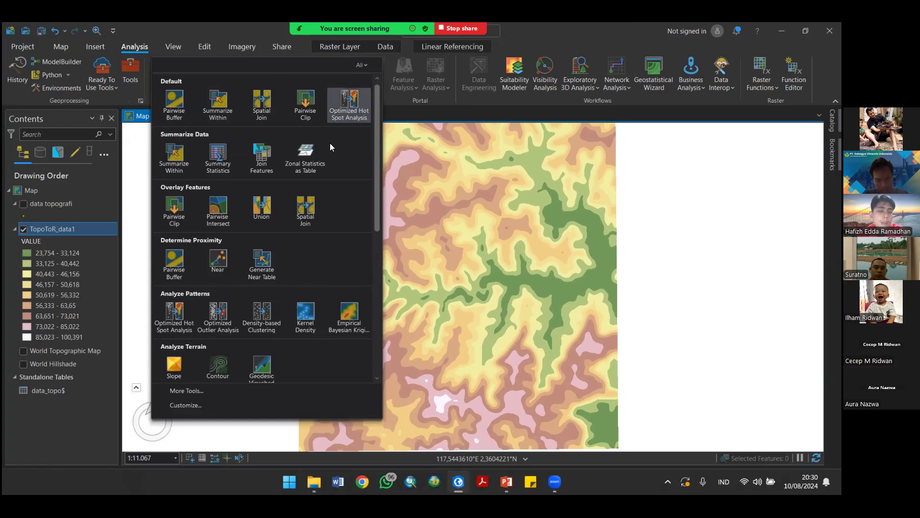
scroll(337, 207, down, 3)
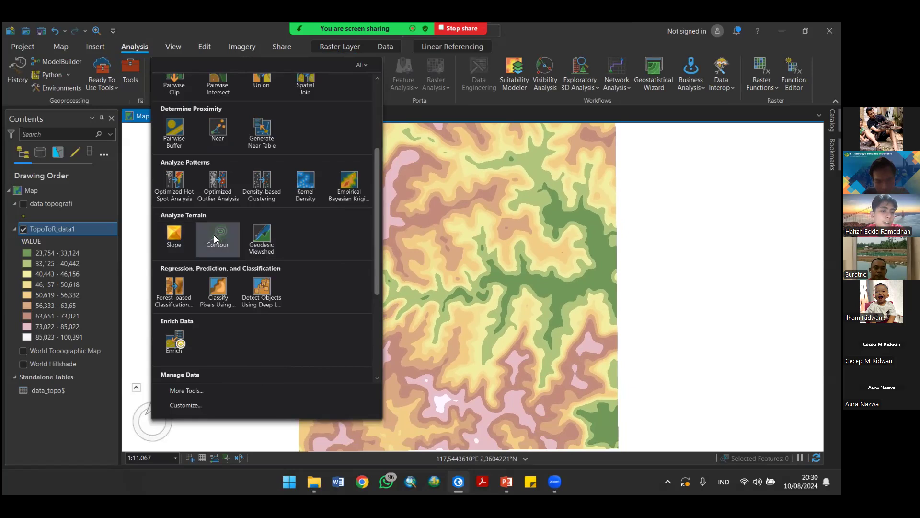
click(494, 99)
Step: Open the Contour tool from the raster surface toolset of 3D Analyst Tools
click(131, 73)
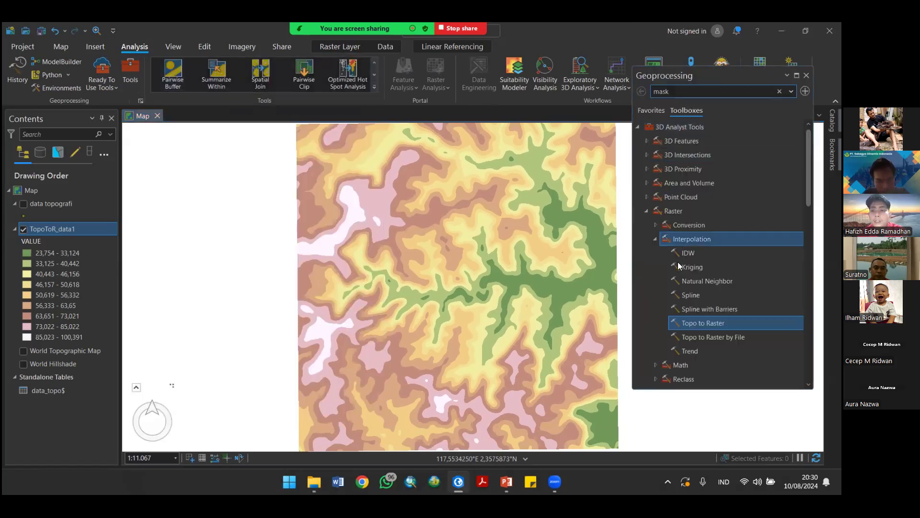
click(646, 211)
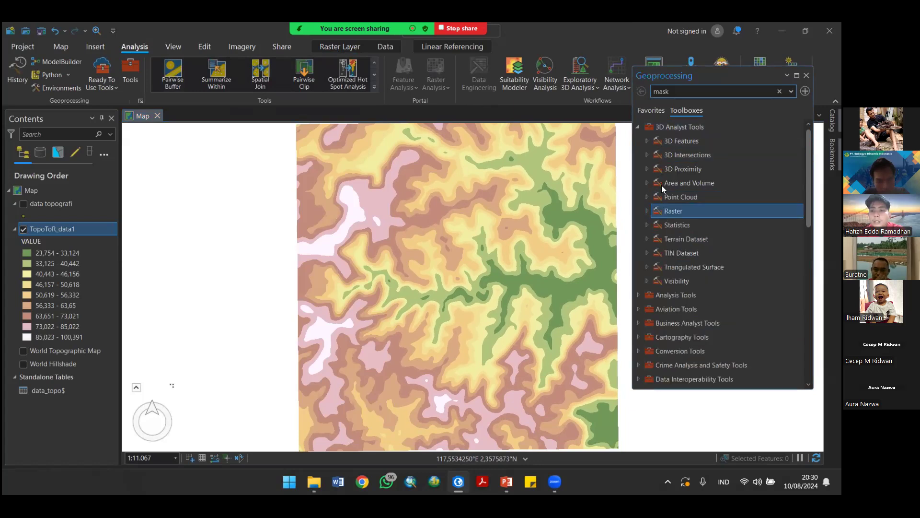
click(646, 224)
click(646, 224)
click(646, 210)
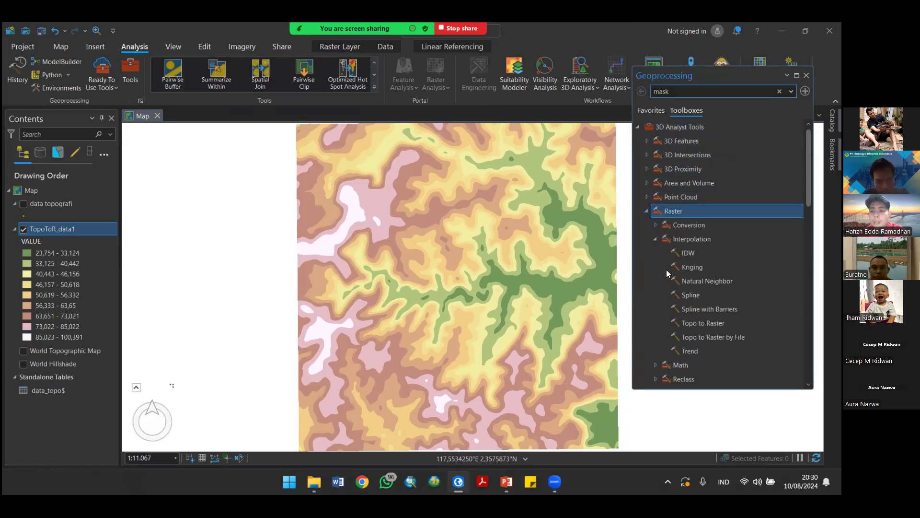
click(656, 239)
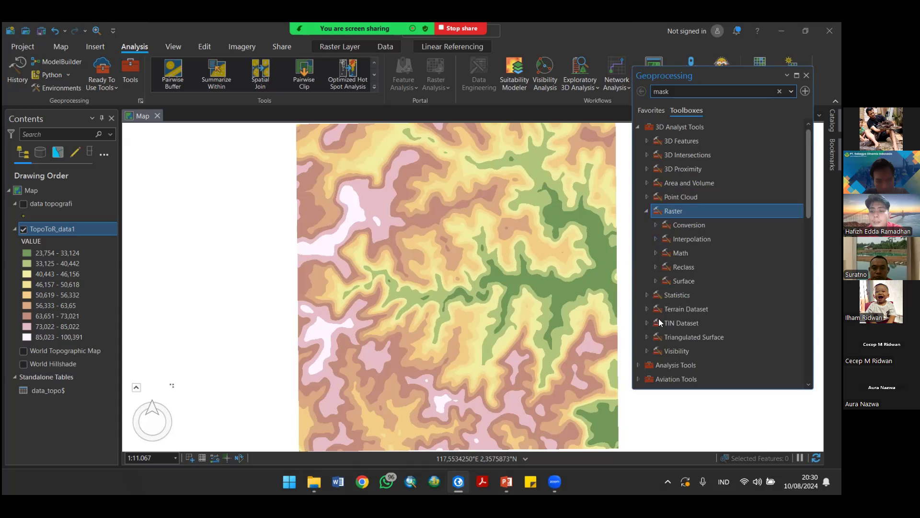
click(656, 281)
scroll(712, 331, down, 2)
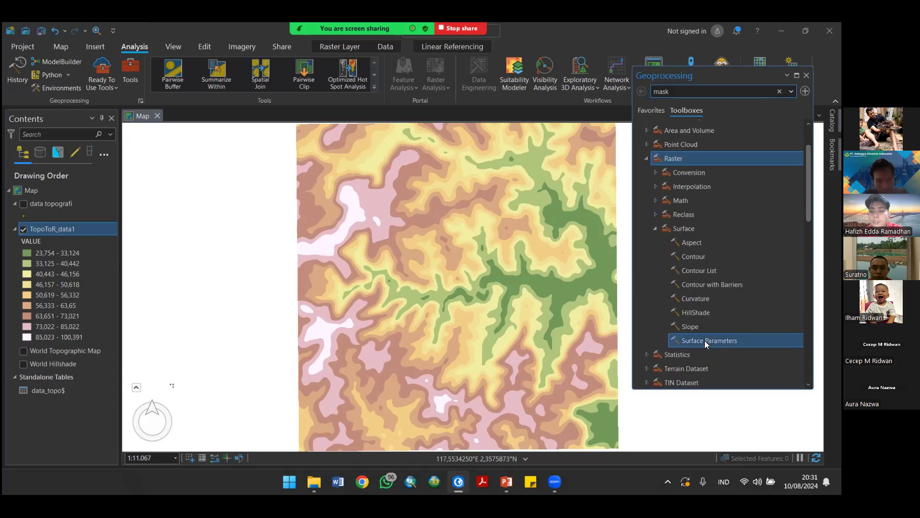
click(701, 258)
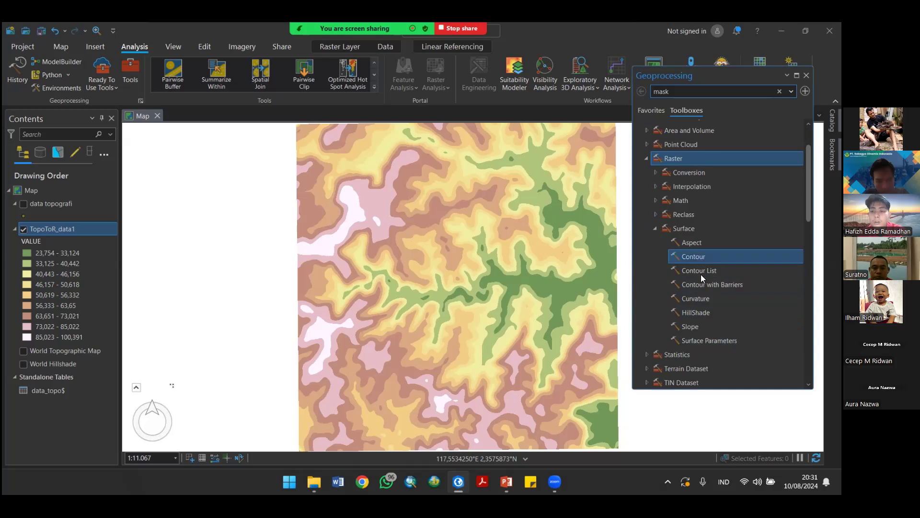
click(699, 327)
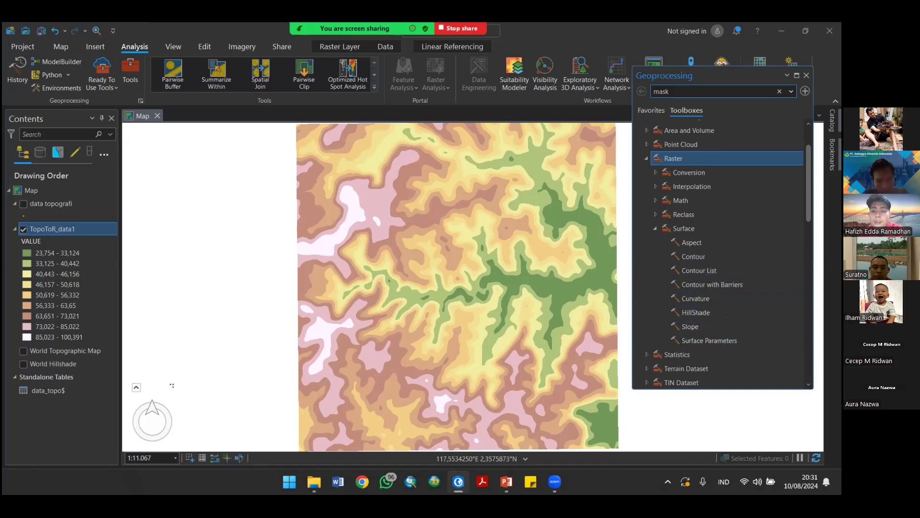
click(696, 257)
click(695, 256)
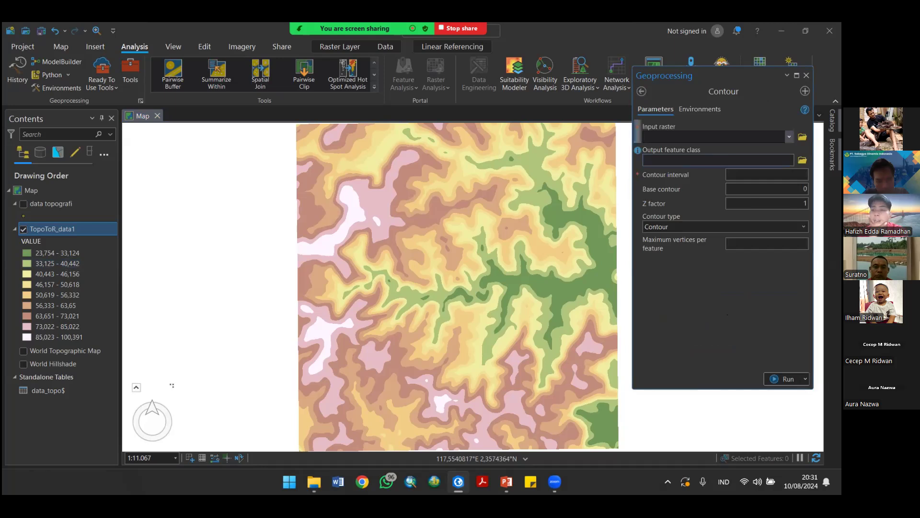
Step: Choose TopoToR_data1 as the input raster for the Contour tool
click(789, 137)
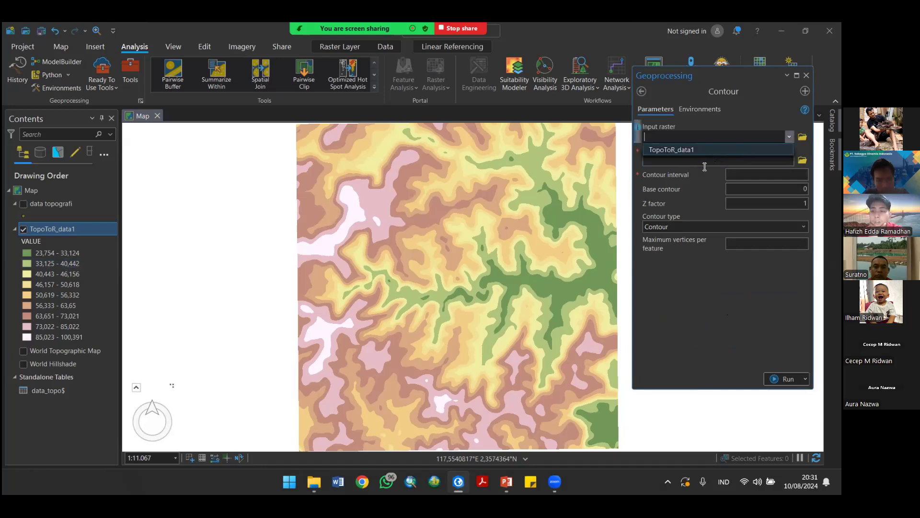
click(707, 150)
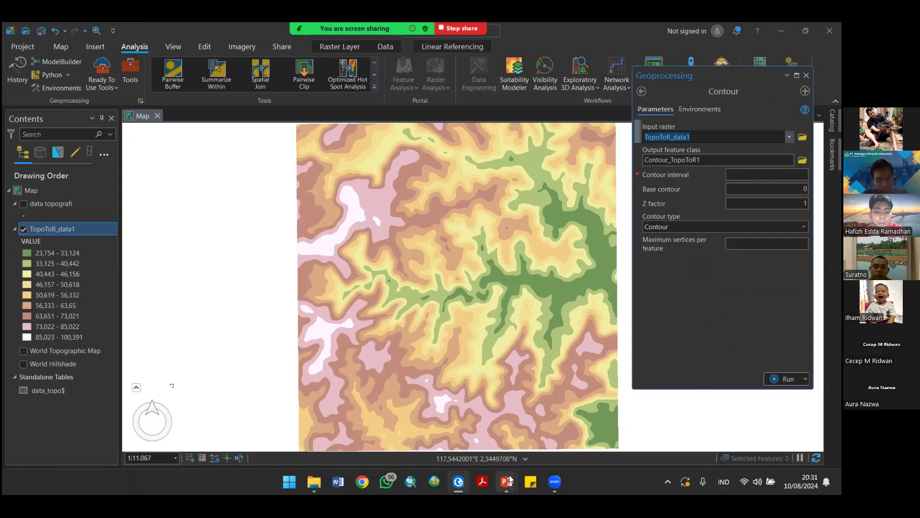
Step: Switch to PowerPoint, leave the slide show on the Interpolation slide, check for further slides, and return to ArcGIS Pro
mouse_move(512, 480)
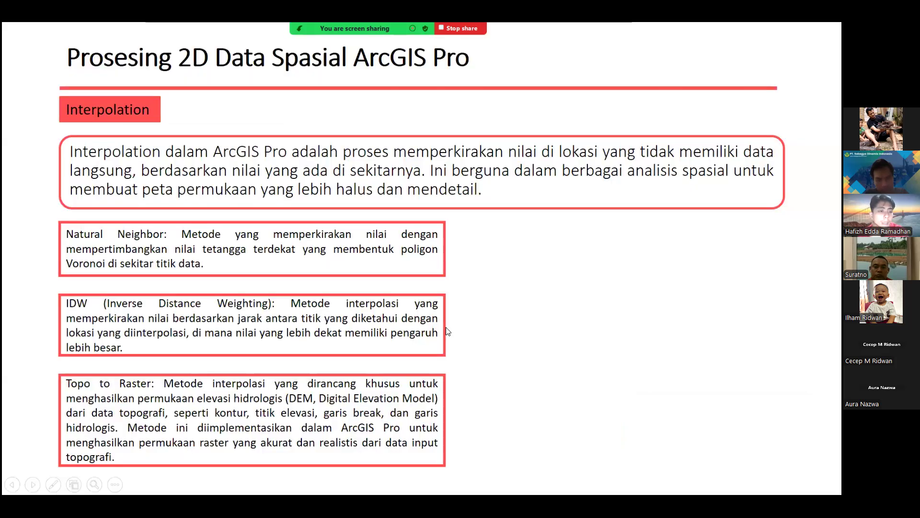
key(Escape)
scroll(662, 316, down, 2)
scroll(662, 316, down, 8)
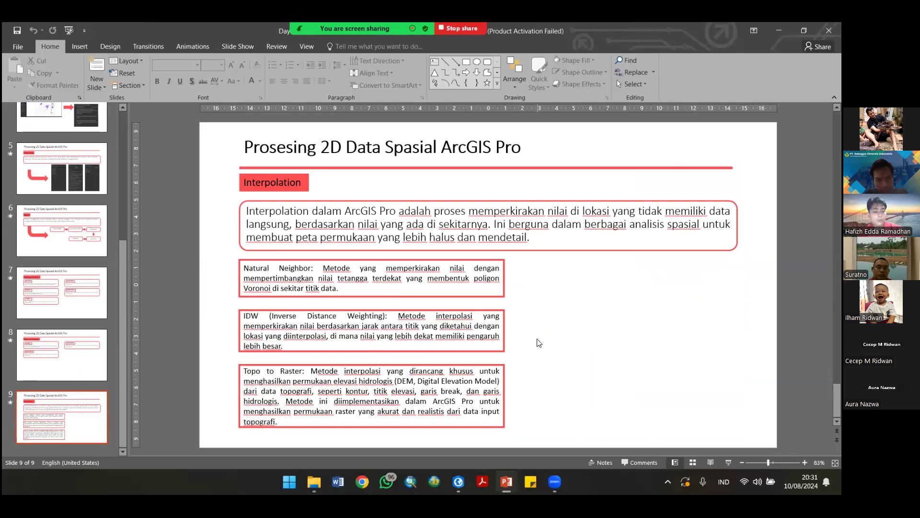
key(alt+Tab)
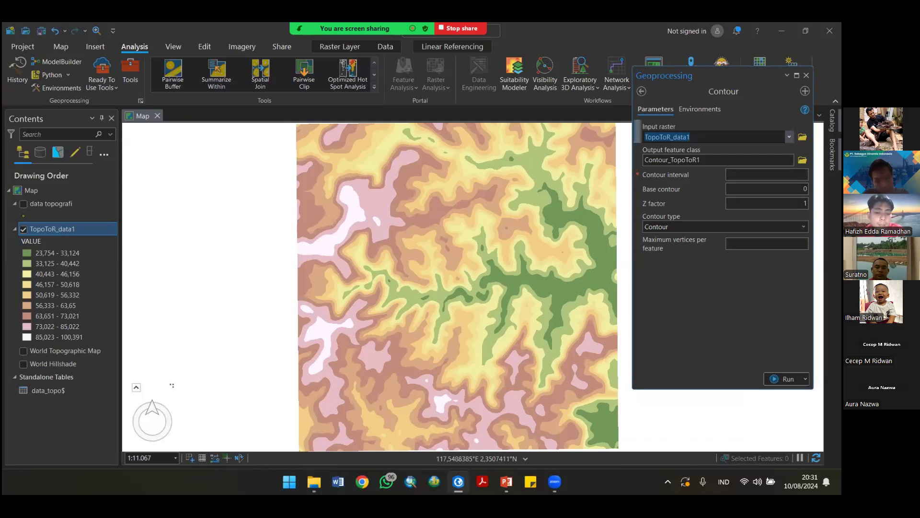
Step: In File Explorer, browse Pelatihan GIS to the Materi folder of 1. takeclass.id and open the SESI 3 PEMBUATAN PETA GEOLOGI presentation
click(314, 481)
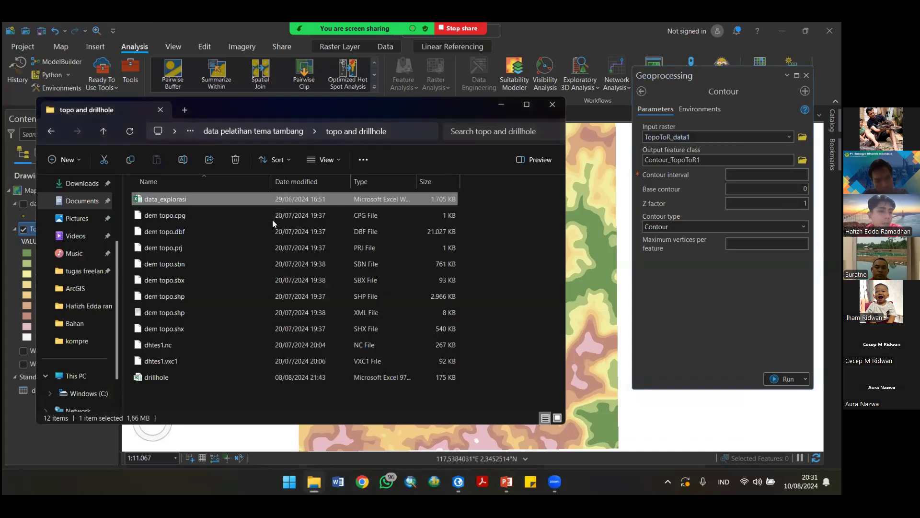
key(BackSpace)
key(BackSpace)
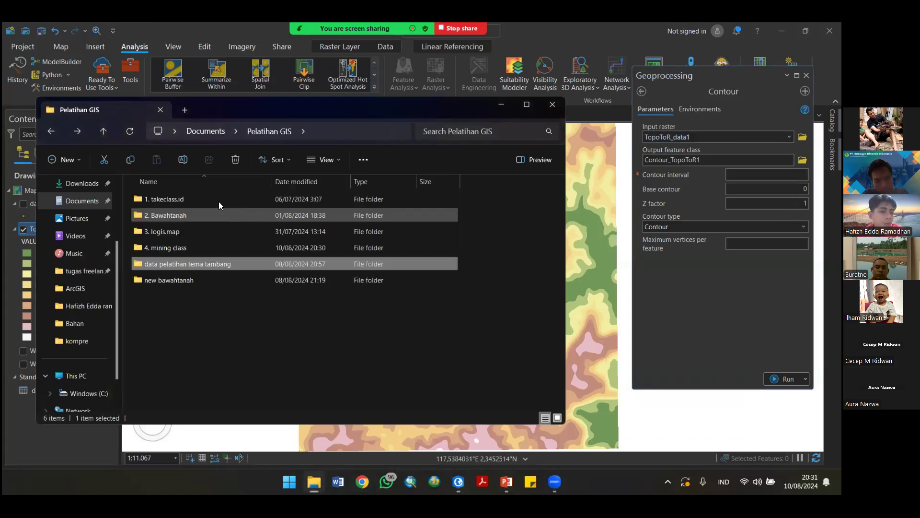
double_click(219, 201)
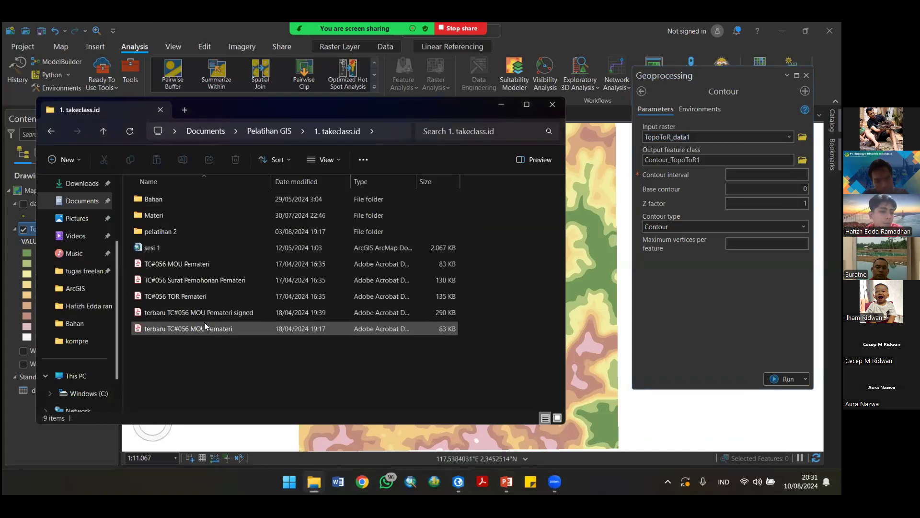
double_click(188, 200)
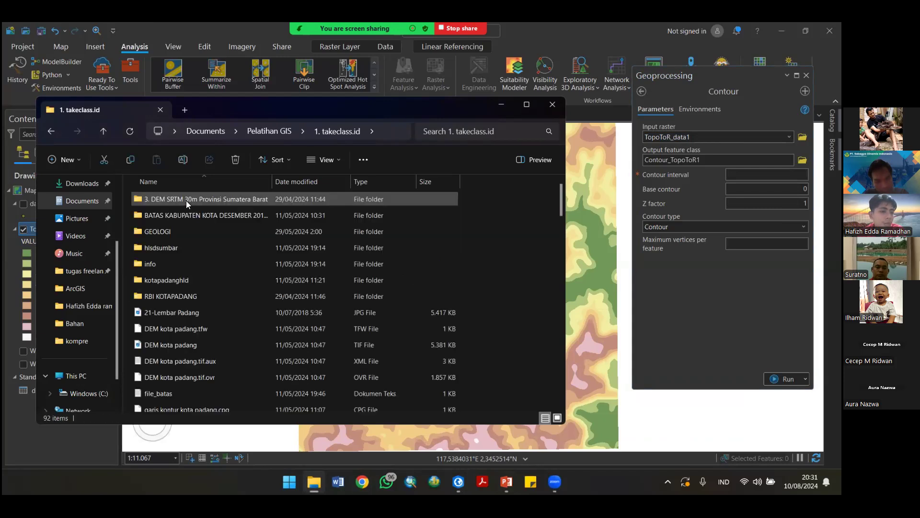
key(BackSpace)
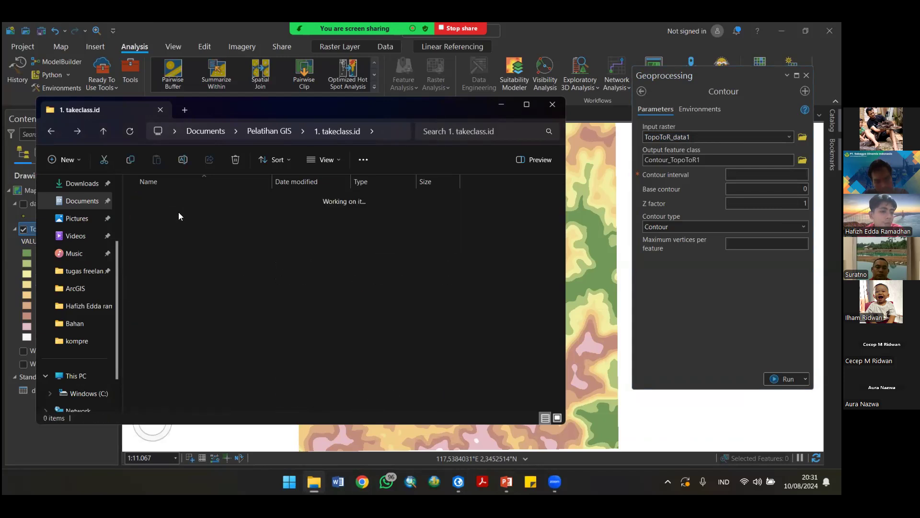
double_click(179, 216)
scroll(185, 259, down, 6)
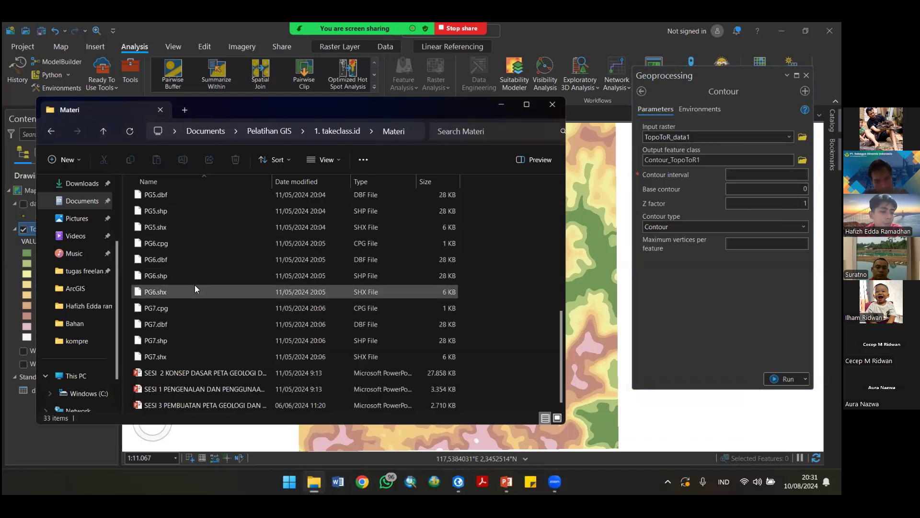
double_click(186, 406)
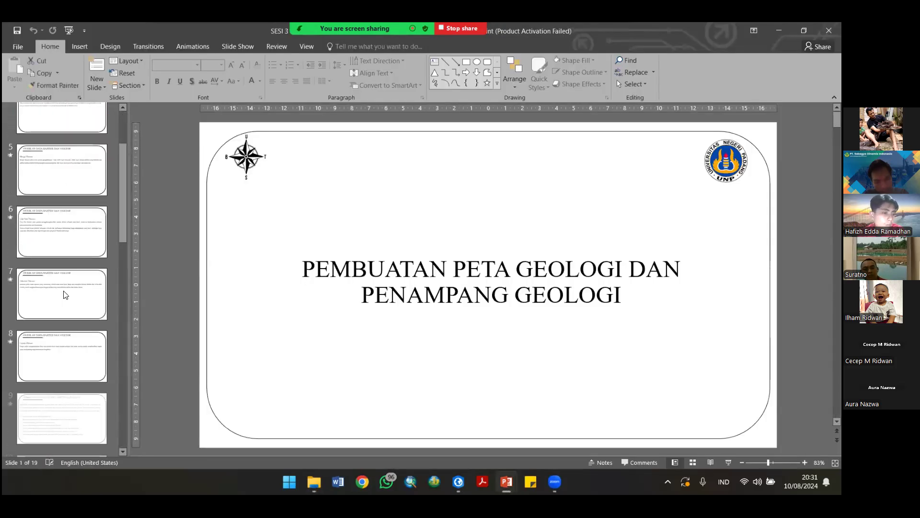
Step: Look through the SESI 3 slides for material on contour intervals and close the presentation
scroll(66, 295, down, 6)
scroll(65, 337, down, 1)
scroll(62, 312, up, 6)
click(62, 203)
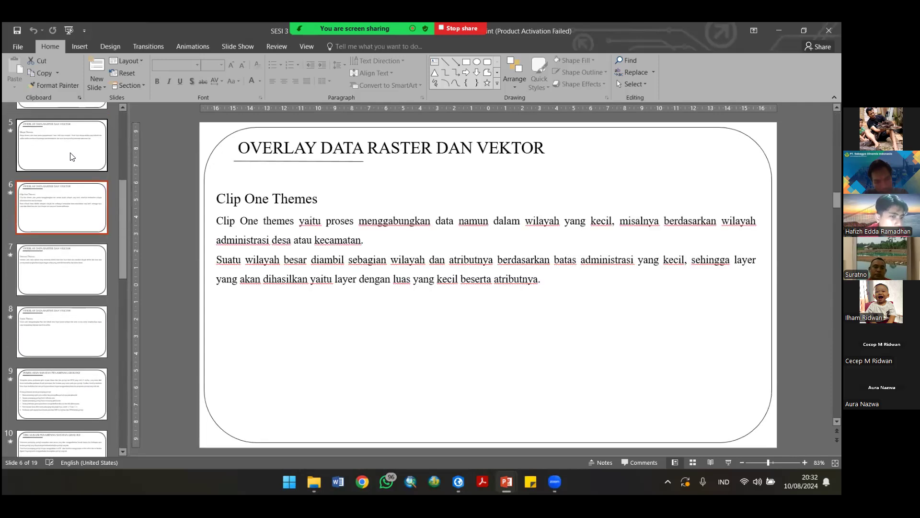
click(71, 157)
click(70, 310)
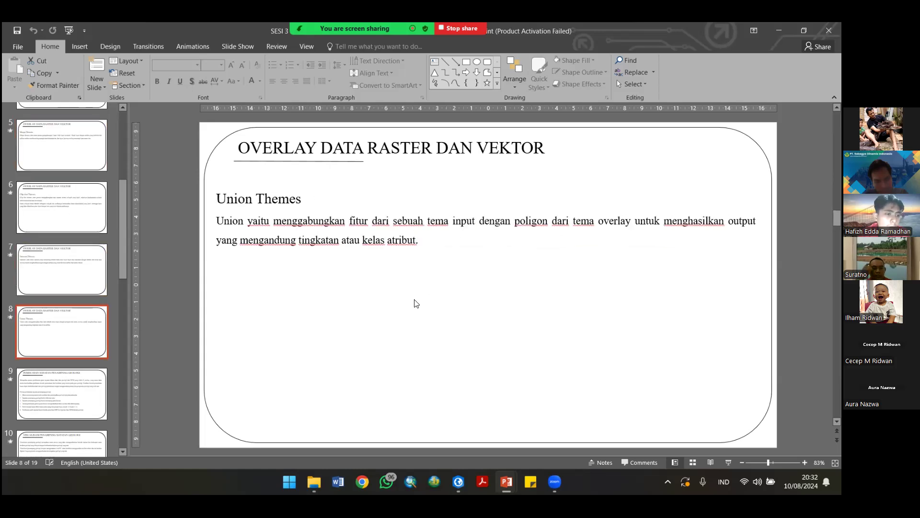
scroll(429, 297, down, 5)
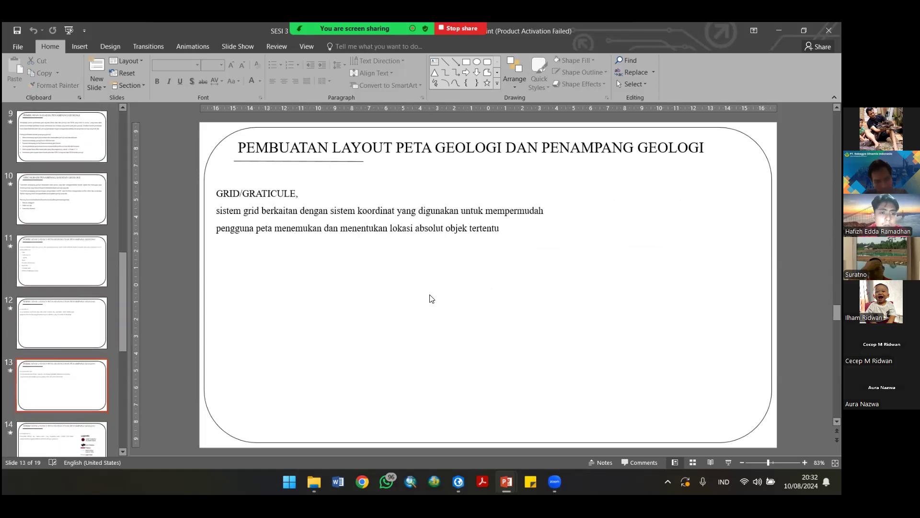
scroll(431, 297, down, 2)
scroll(433, 296, up, 10)
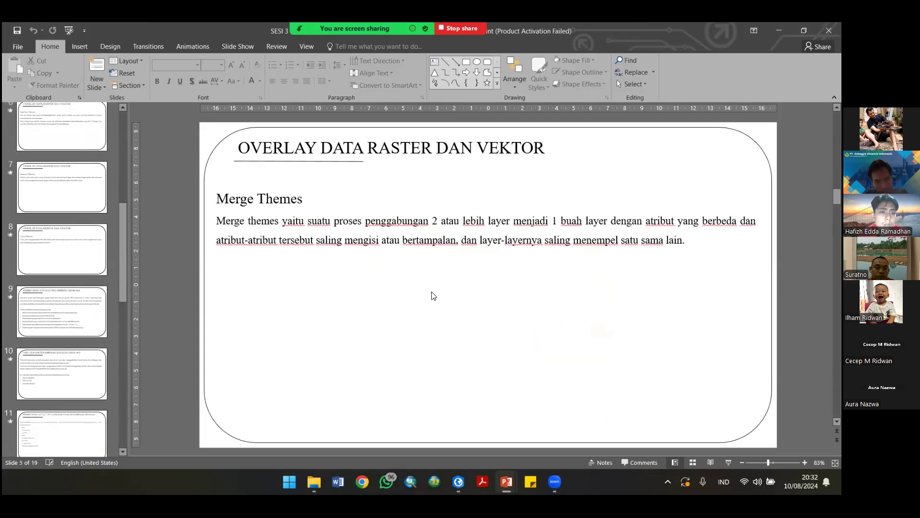
scroll(434, 296, up, 4)
click(833, 28)
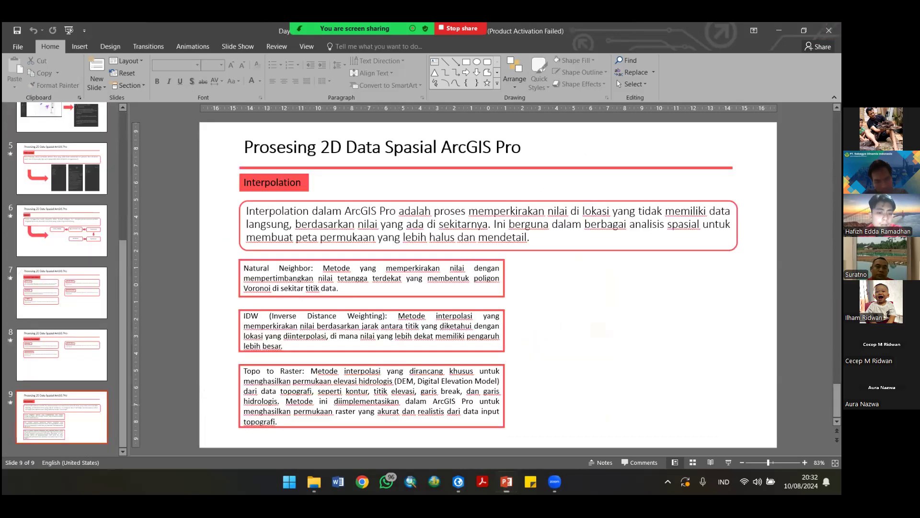
Step: Open the SESI 1 PENGENALAN presentation from the Materi folder and find the Bagian-bagian kontur slide on contour intervals
click(314, 482)
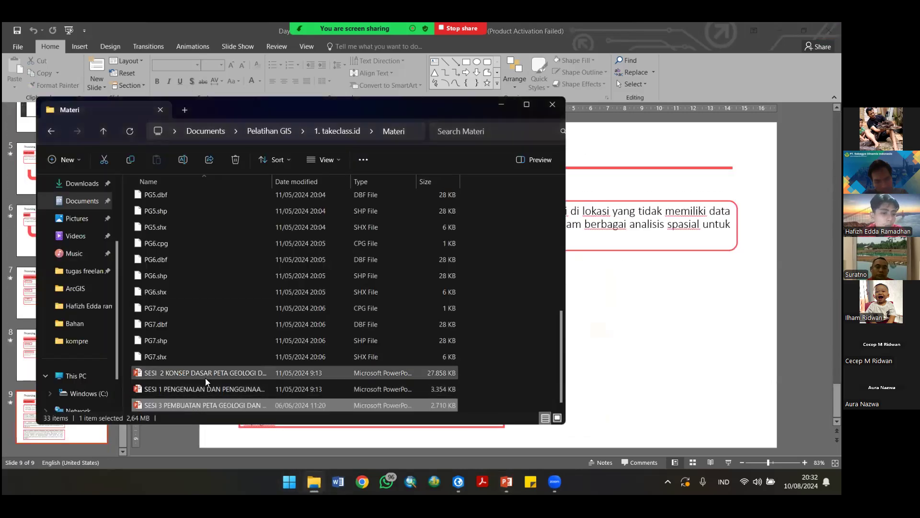
double_click(203, 390)
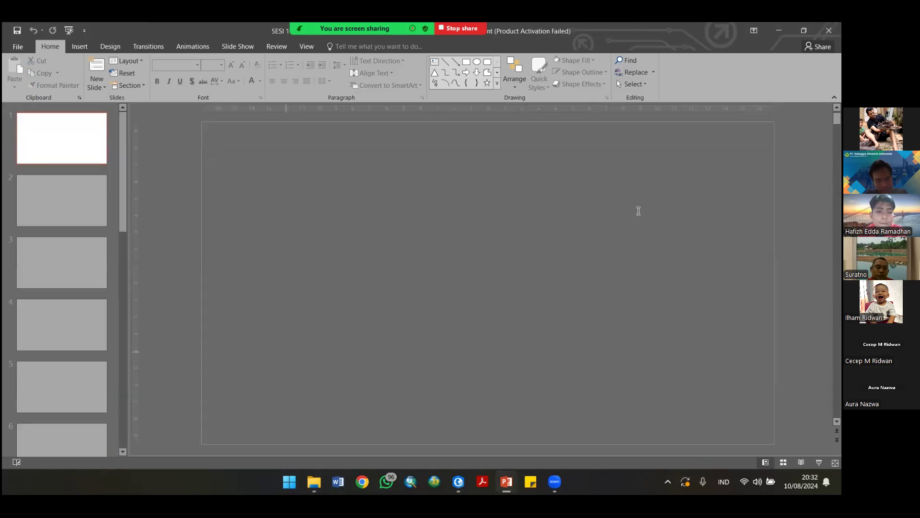
scroll(585, 258, down, 4)
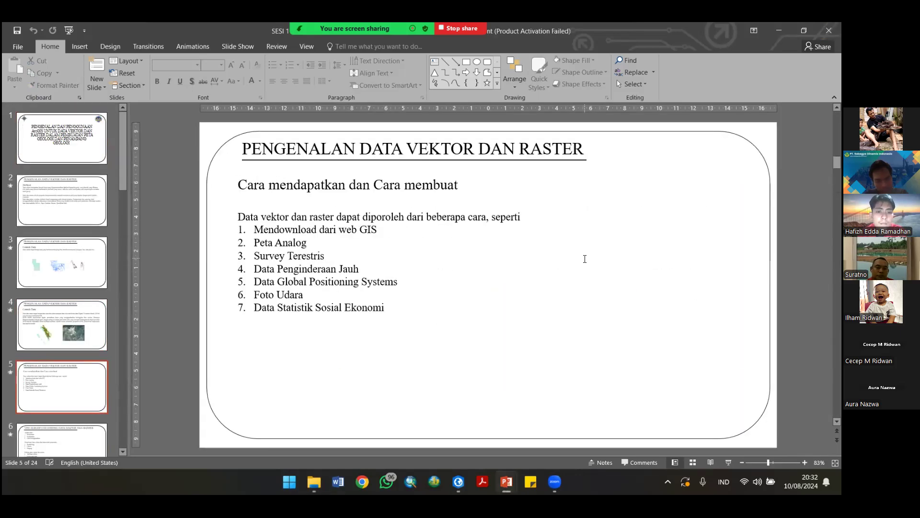
scroll(585, 259, down, 9)
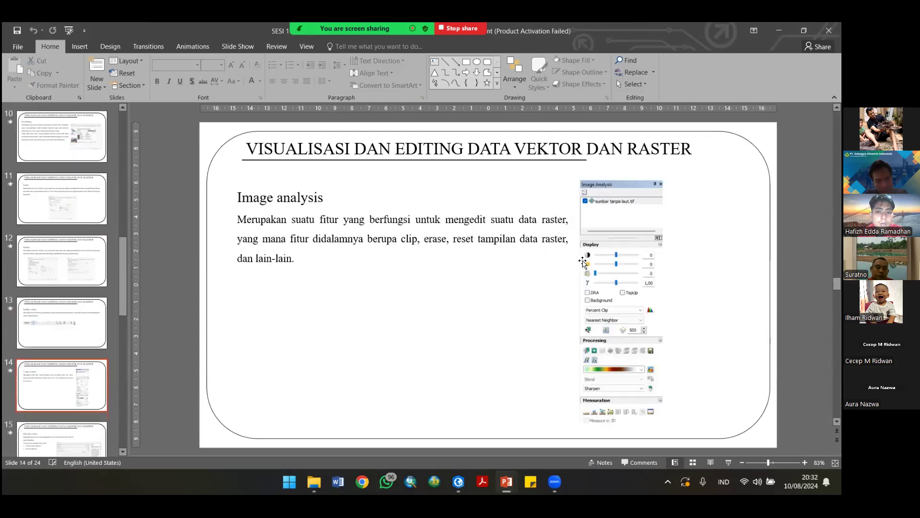
scroll(583, 261, down, 6)
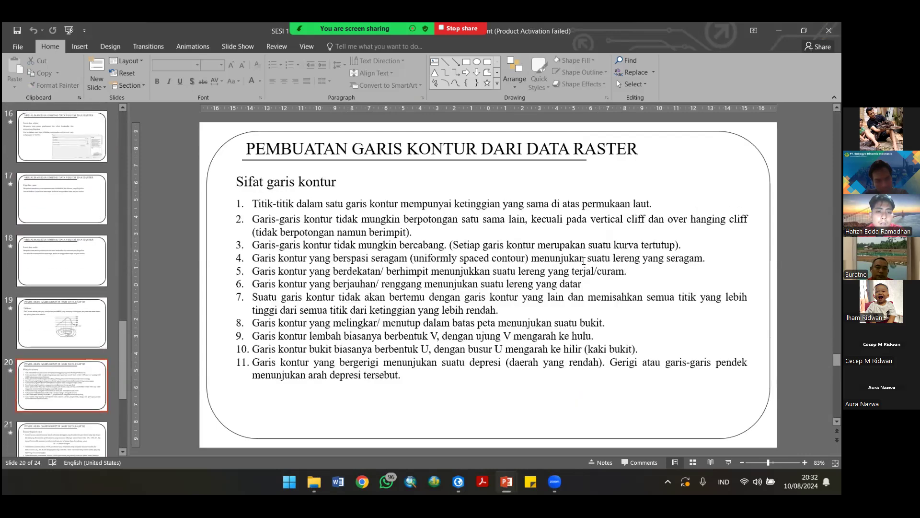
scroll(583, 260, down, 2)
scroll(583, 261, down, 1)
scroll(584, 261, up, 3)
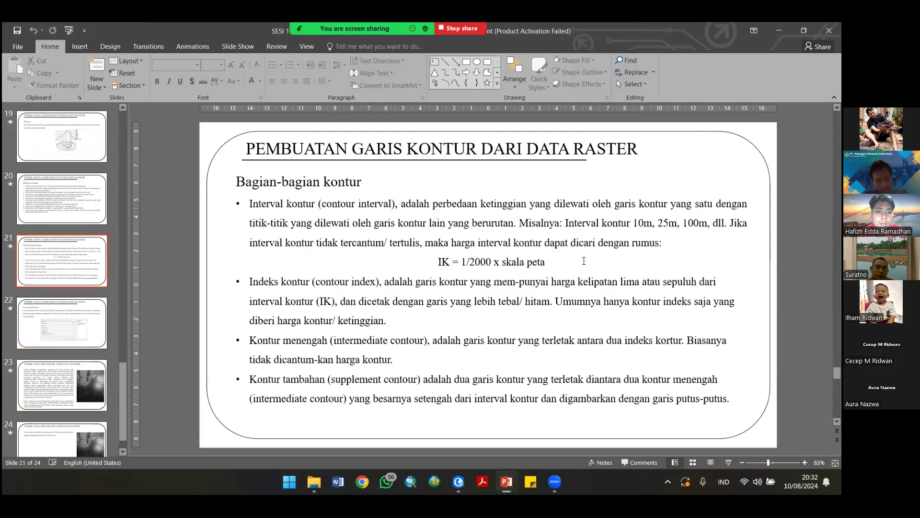
scroll(584, 261, up, 3)
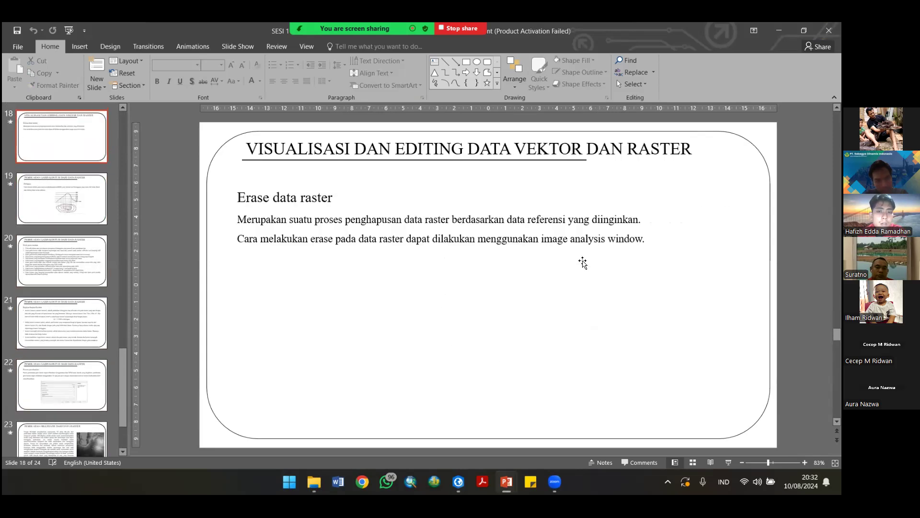
scroll(584, 262, down, 2)
scroll(583, 262, down, 1)
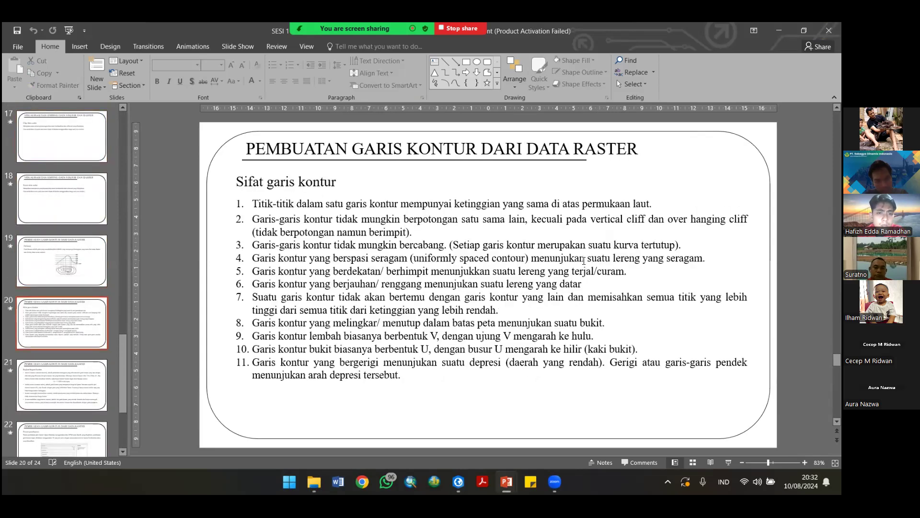
scroll(584, 261, down, 1)
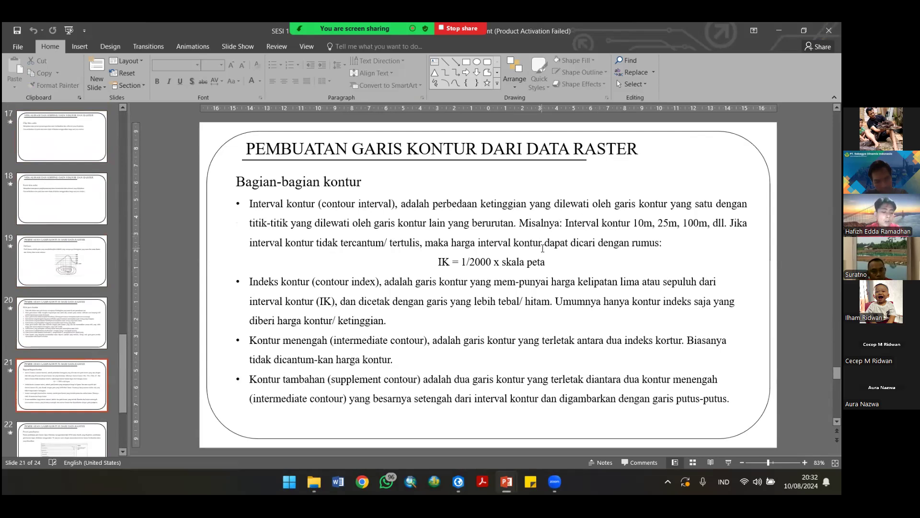
Step: Compare the Contour tool's parameters with the slide, highlight the interval formula 1/2000 x skala peta, and return to ArcGIS Pro
key(alt+Tab)
key(Tab)
key(Tab)
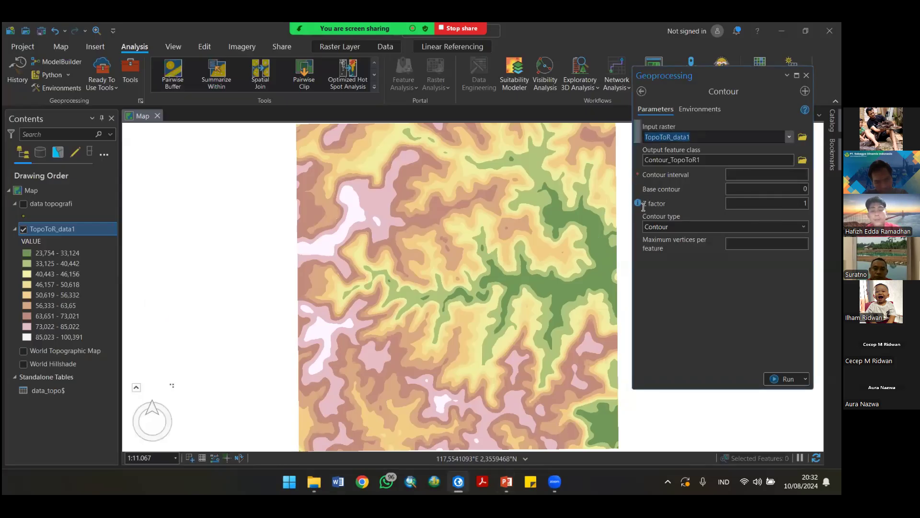
key(alt+Tab)
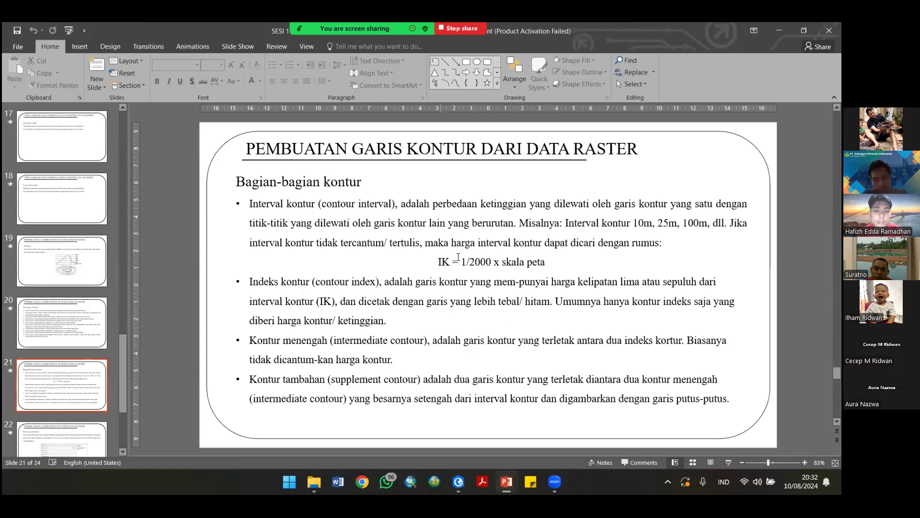
drag(461, 263, 544, 264)
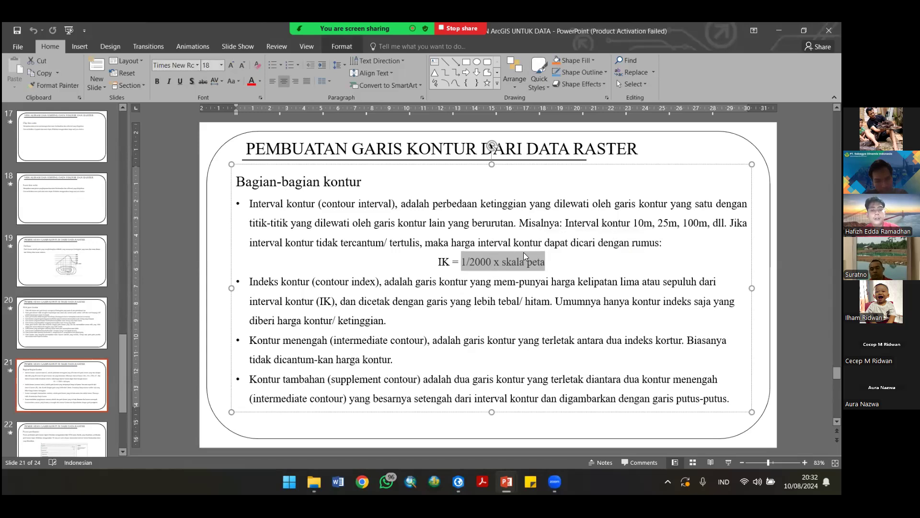
key(alt+Tab)
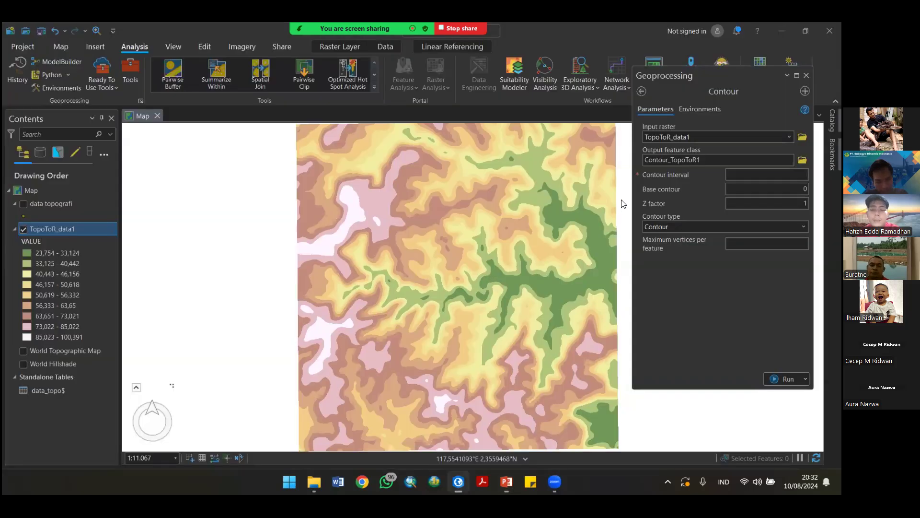
Step: Set the Contour tool's contour interval to 50 and its contour type to Contour
drag(493, 187, 466, 196)
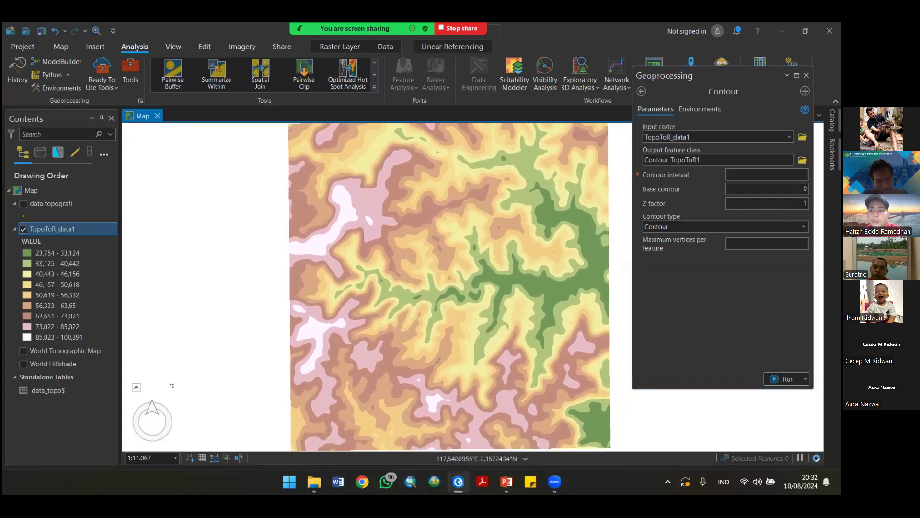
click(766, 174)
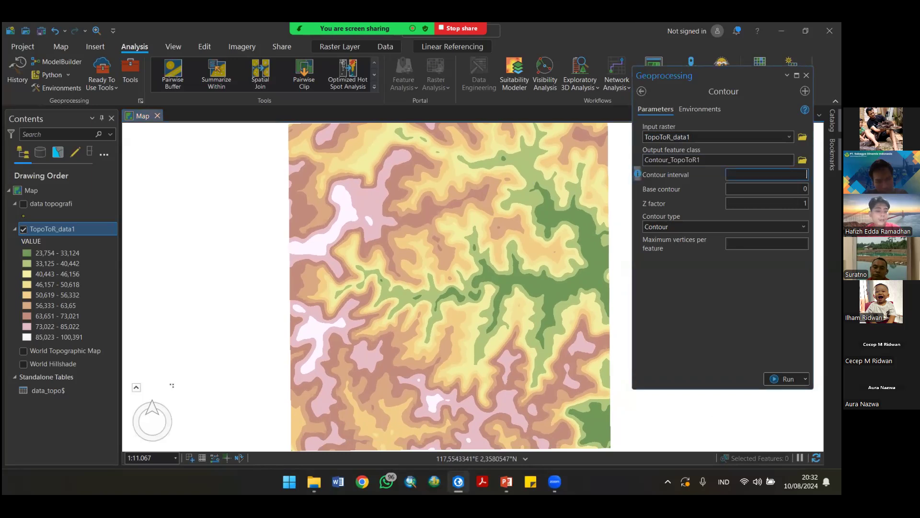
text(50)
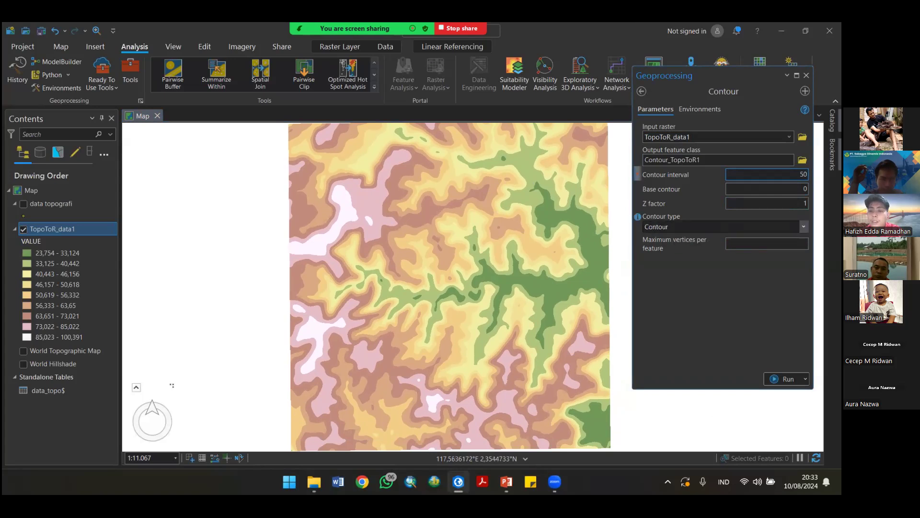
click(803, 227)
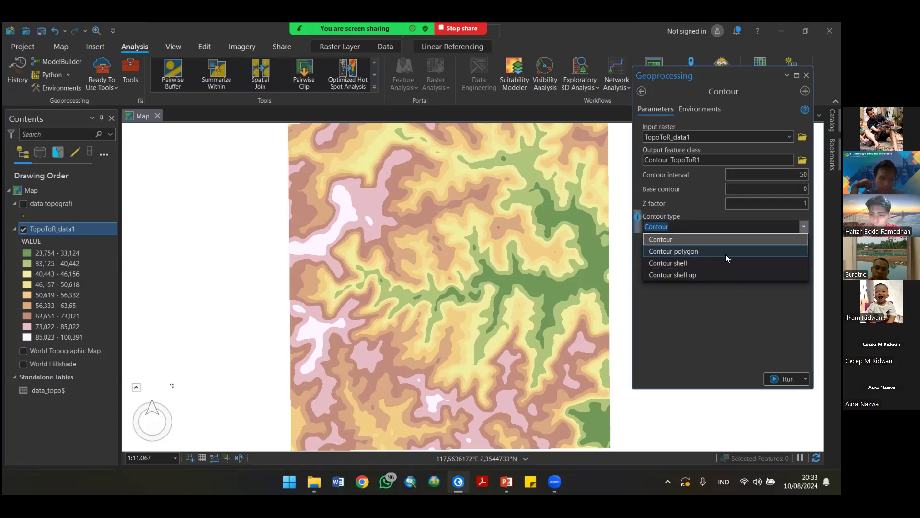
click(726, 240)
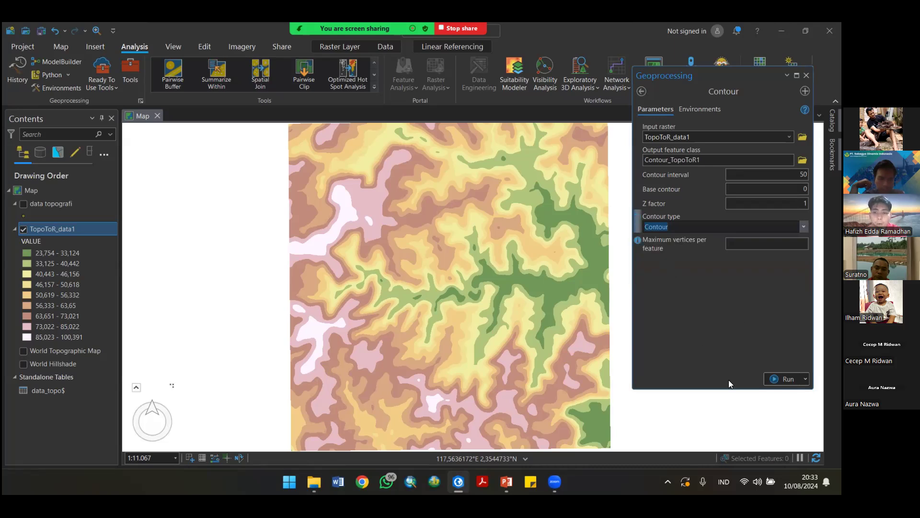
Step: Run the Contour tool on the TopoToR_data1 raster with the current parameters and close the geoprocessing tools
click(785, 379)
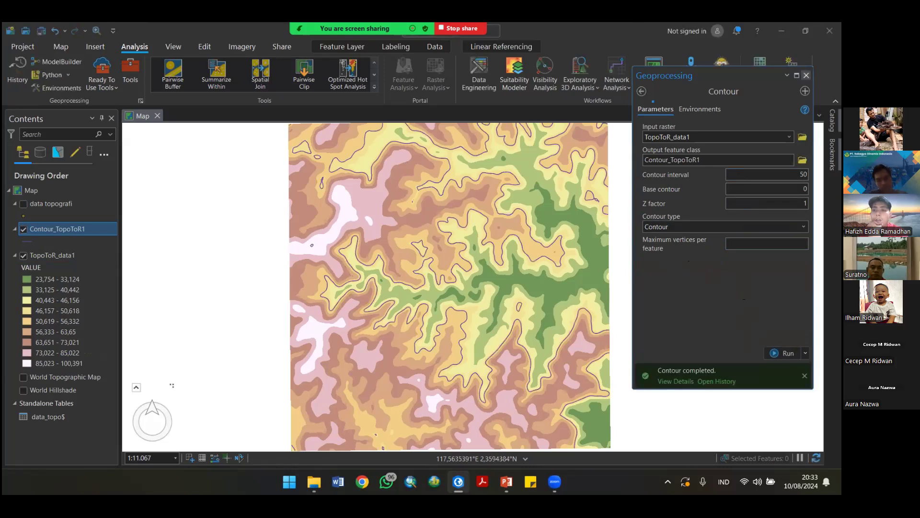
click(807, 75)
Step: Hide the TopoToR_data1 raster to examine the shape of the generated contour lines up close, and show the raster again
scroll(445, 222, down, 2)
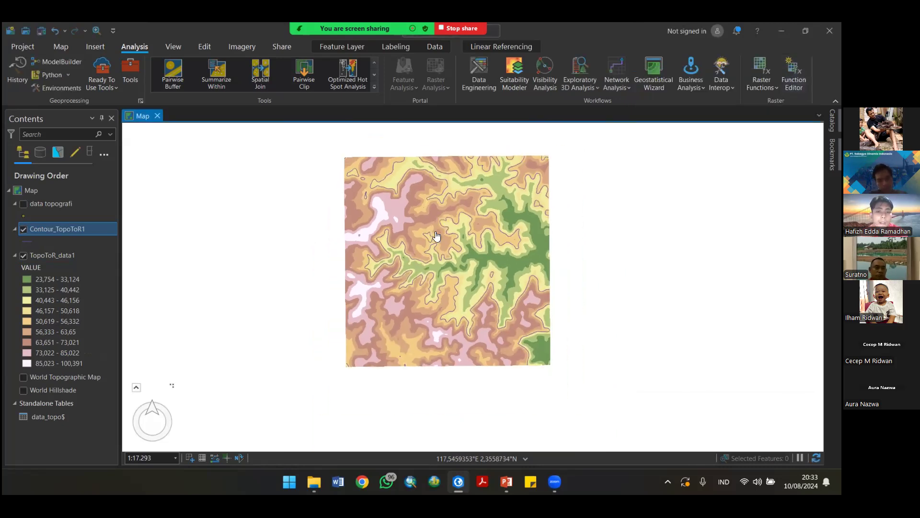
click(24, 256)
click(24, 256)
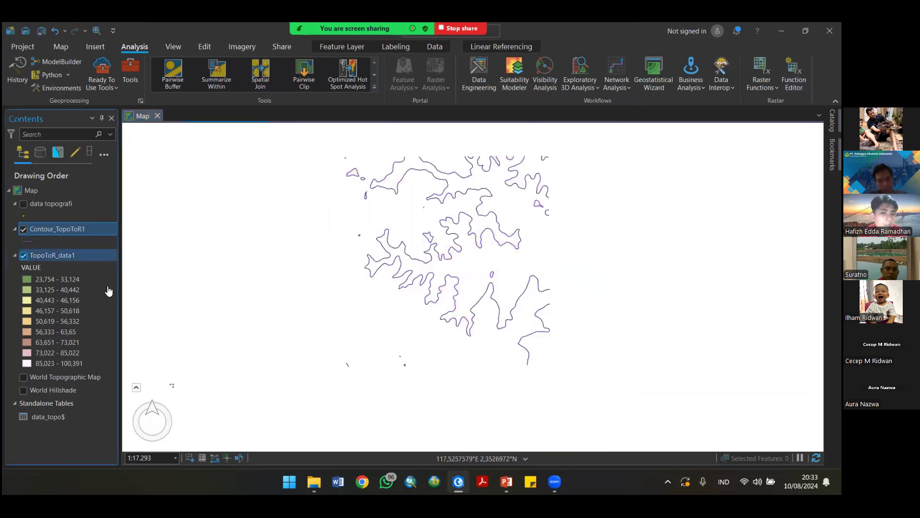
click(23, 257)
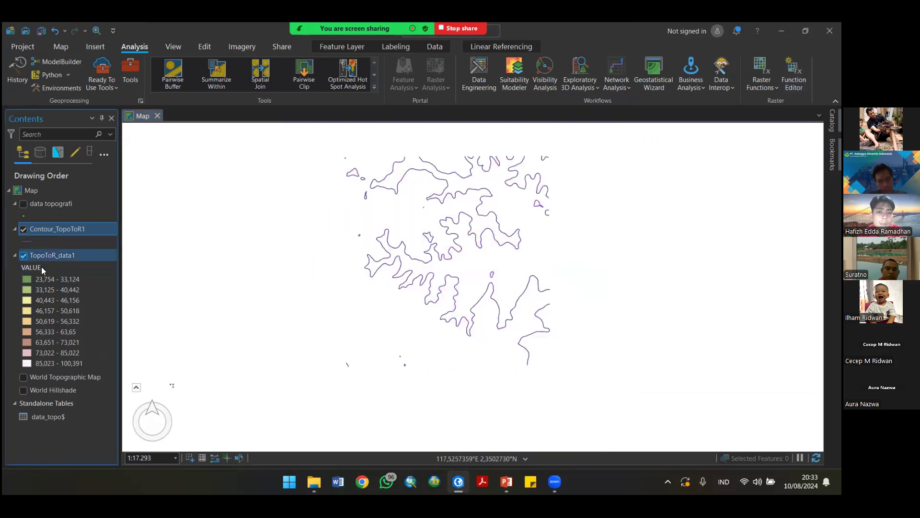
click(24, 256)
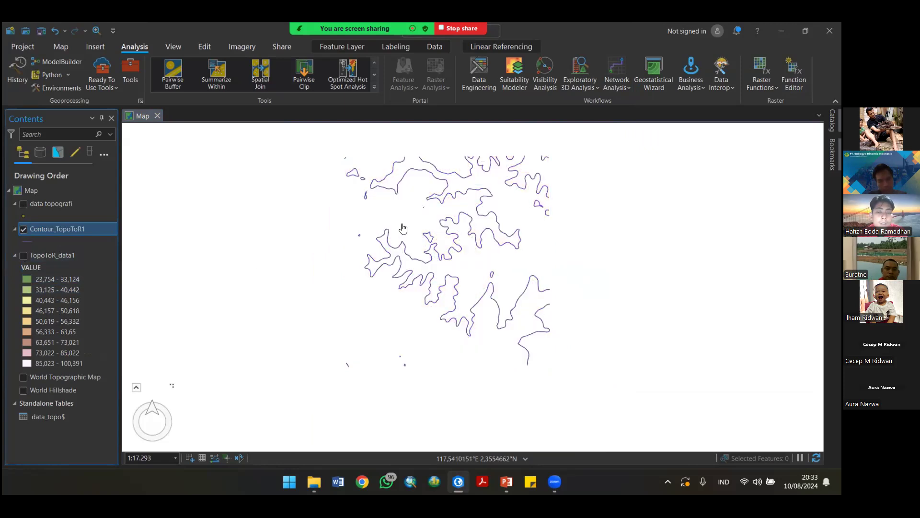
scroll(405, 229, up, 2)
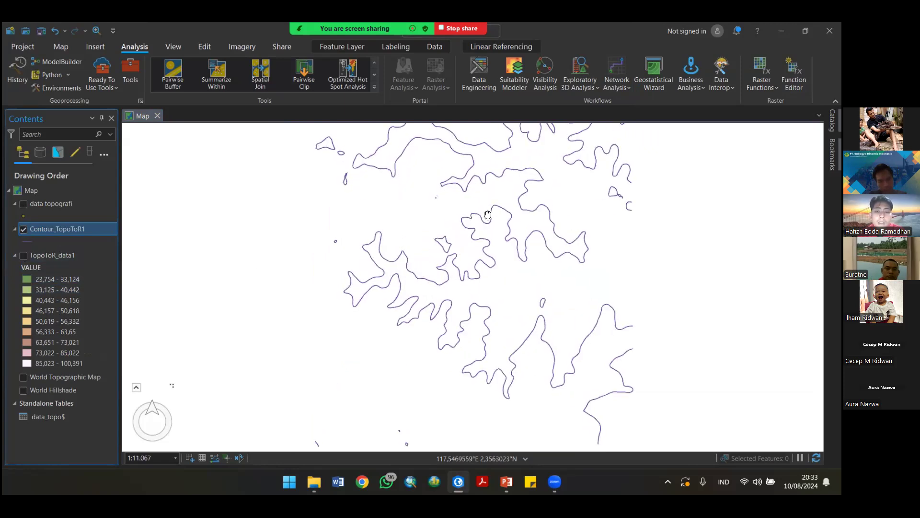
drag(487, 214, 471, 232)
scroll(355, 232, up, 4)
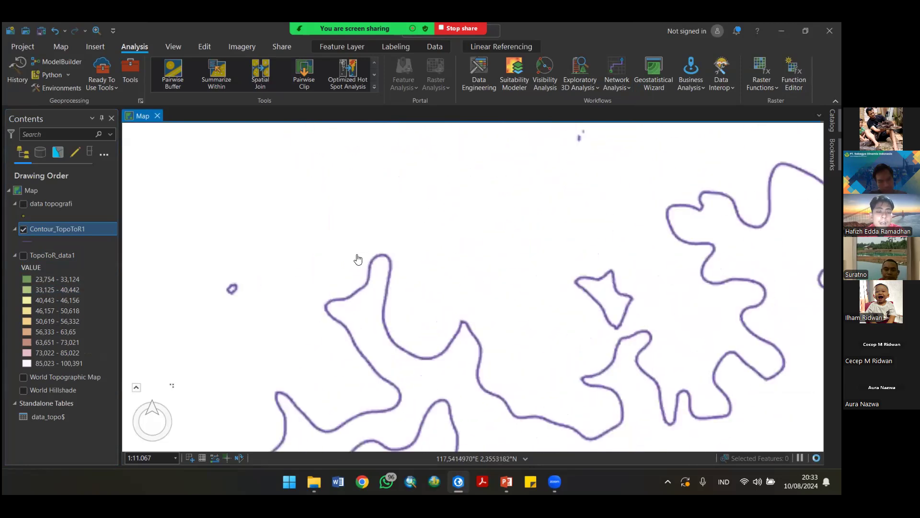
scroll(689, 299, up, 4)
scroll(469, 290, down, 5)
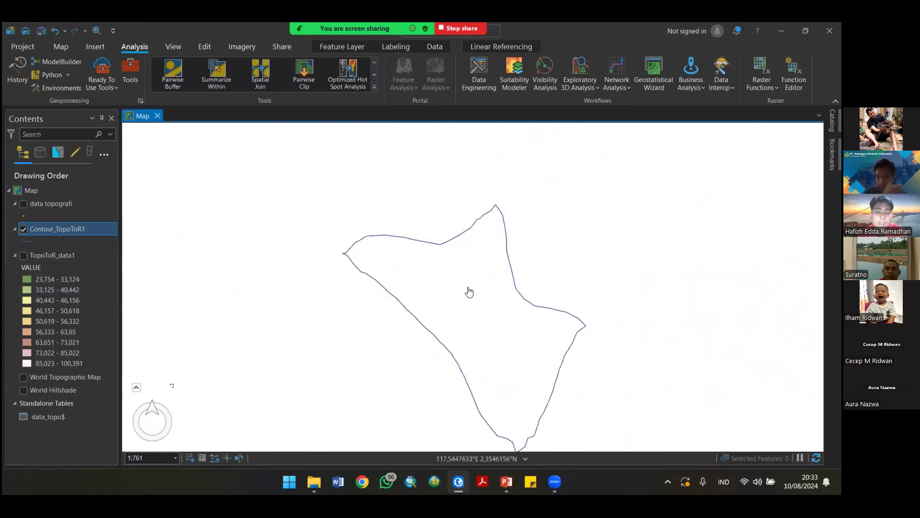
scroll(471, 292, down, 3)
drag(485, 308, 466, 274)
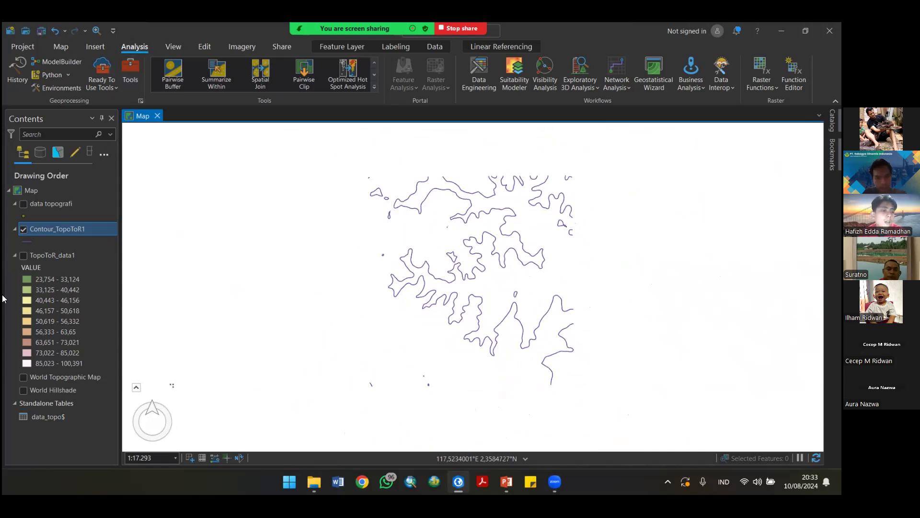
click(23, 255)
Step: Search the geoprocessing tools for smooth and open the Smooth Line tool
click(129, 69)
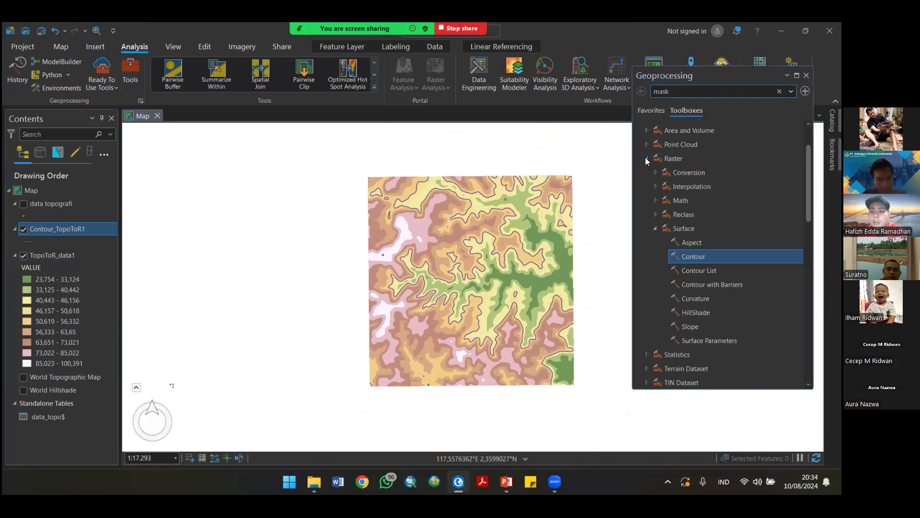
click(646, 158)
click(779, 91)
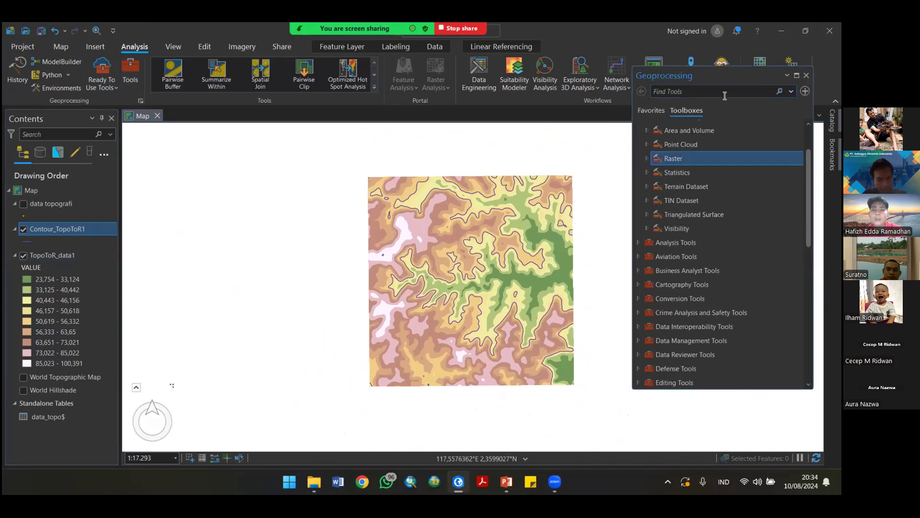
text(smooth)
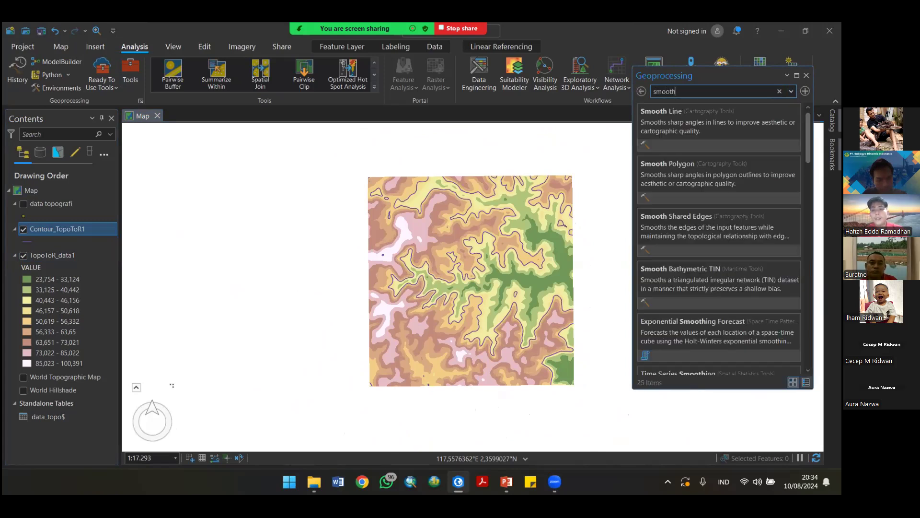
click(727, 126)
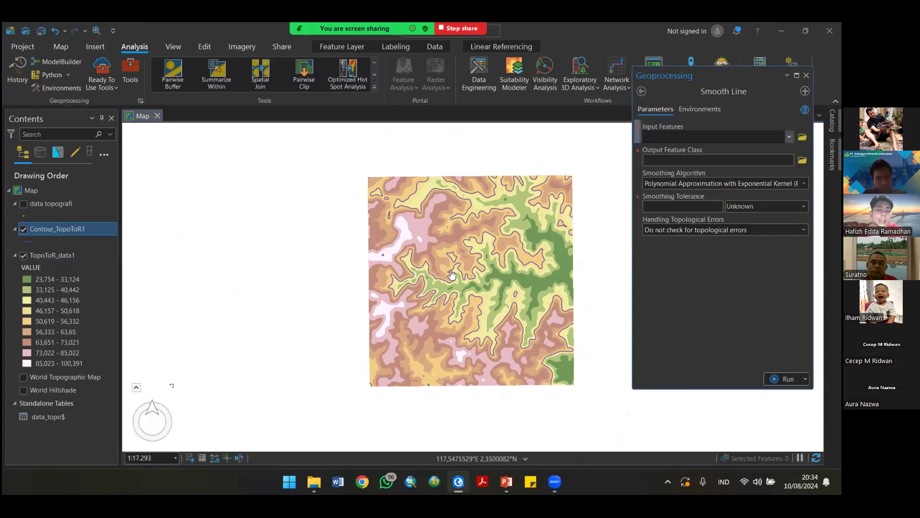
Step: Run Smooth Line on Contour_TopoToR1 with a smoothing tolerance of 50 meters and close the tool
scroll(476, 272, up, 1)
scroll(476, 272, up, 3)
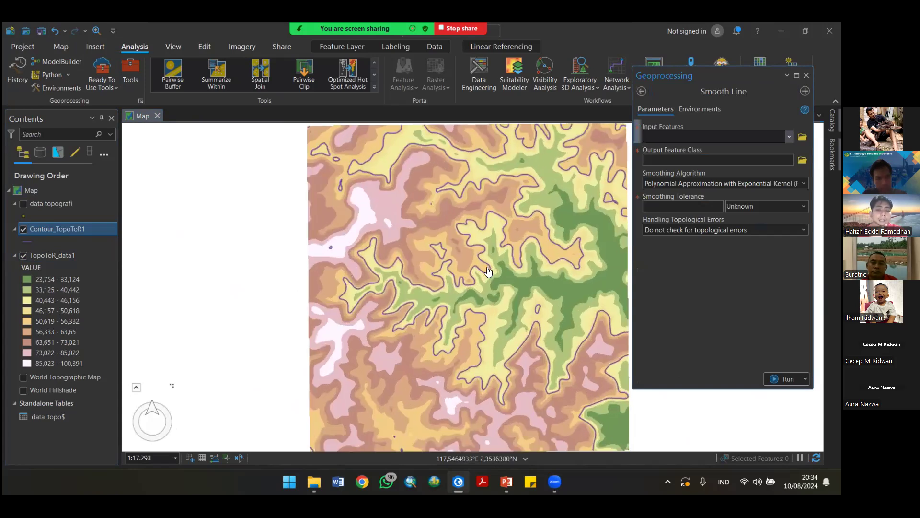
drag(505, 254, 421, 267)
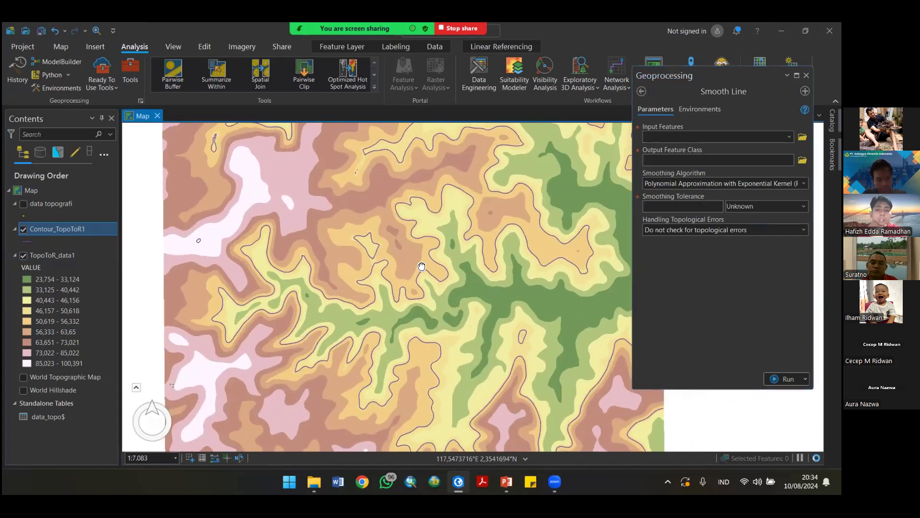
drag(421, 214, 438, 254)
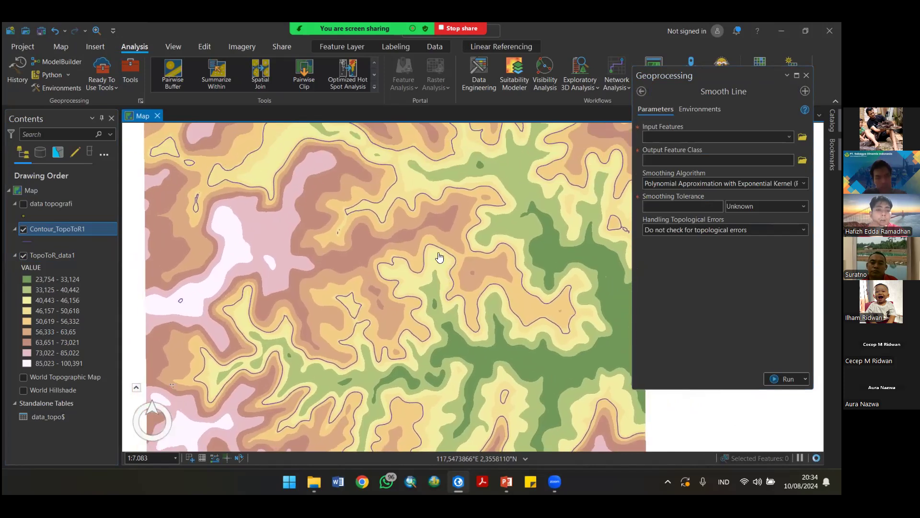
drag(314, 202, 323, 248)
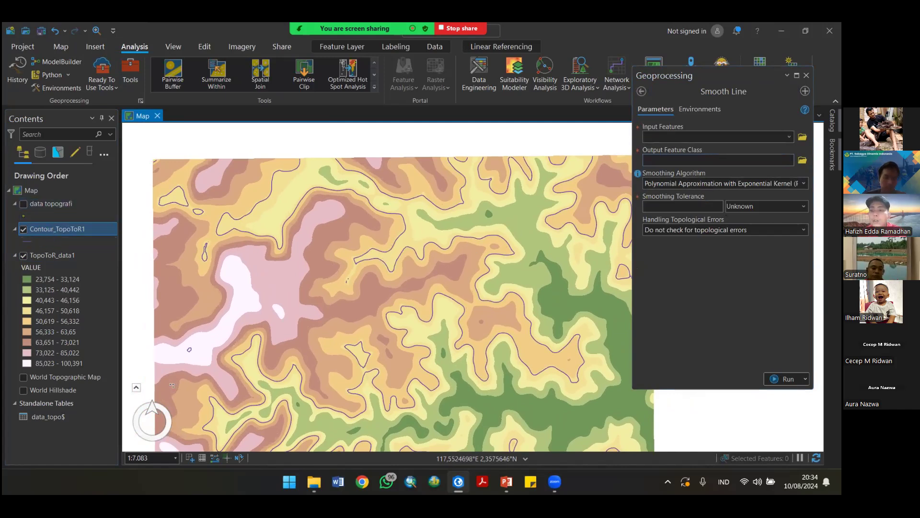
click(699, 137)
click(687, 151)
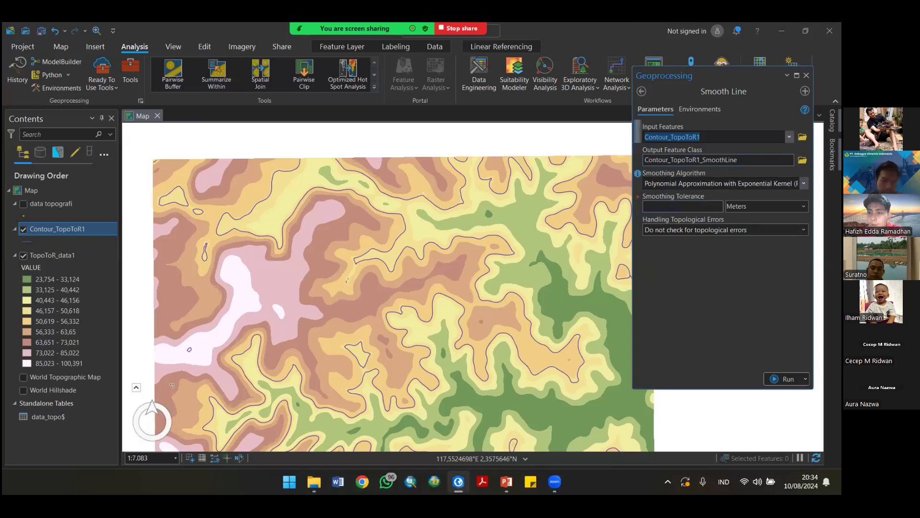
click(675, 209)
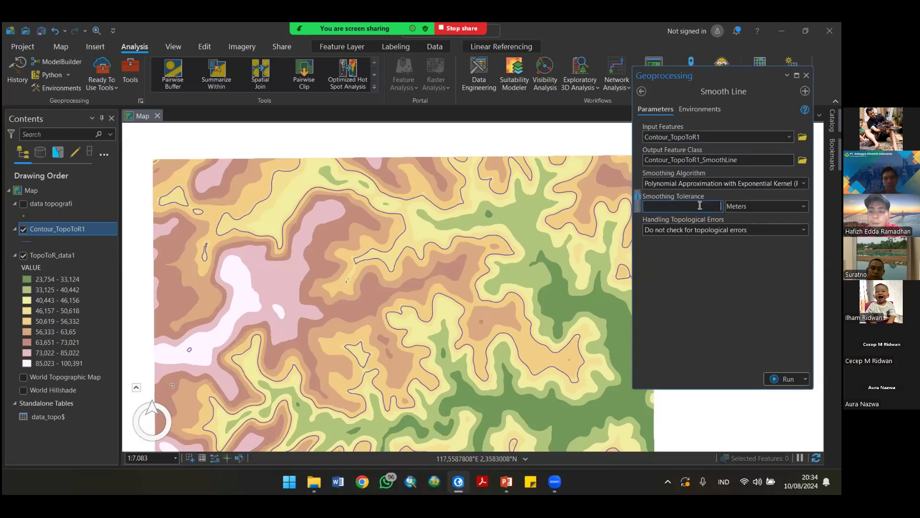
text(50)
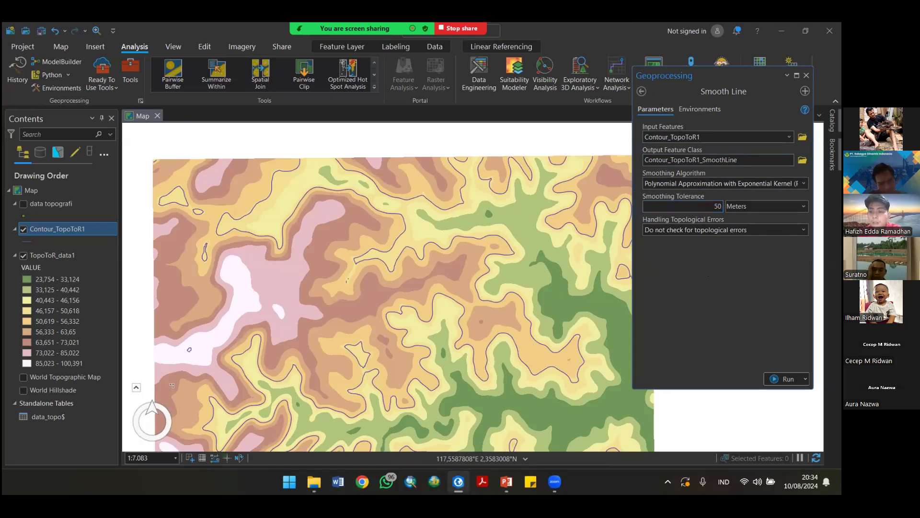
click(782, 379)
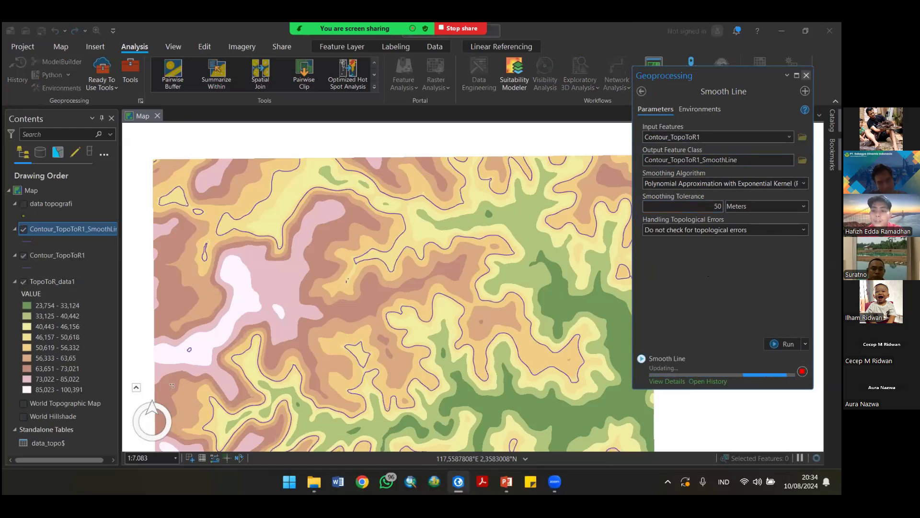
click(806, 76)
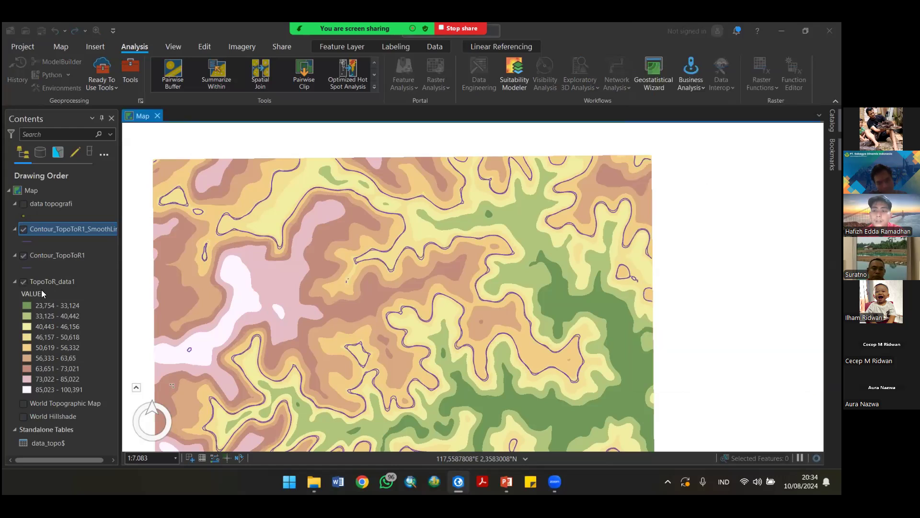
Step: Hide the original Contour_TopoToR1 layer and inspect the smoothed contour lines up close
click(23, 255)
scroll(374, 259, up, 2)
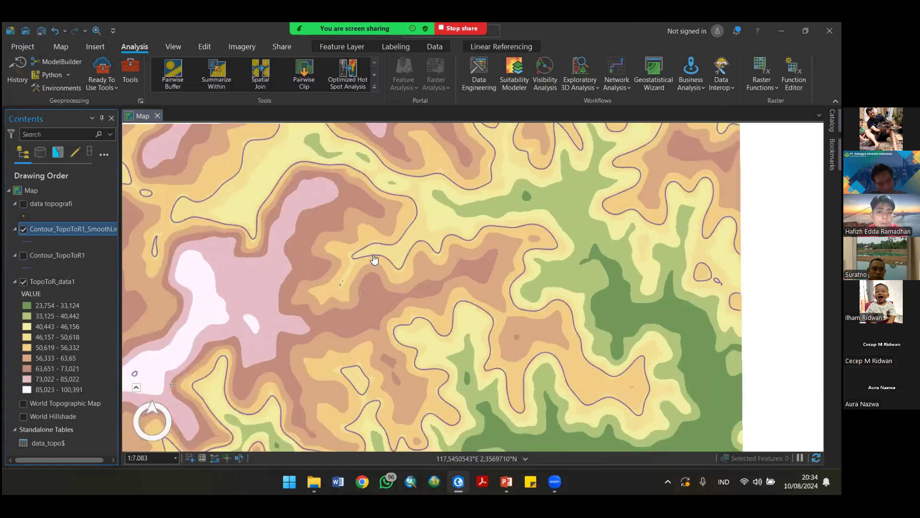
scroll(374, 260, up, 2)
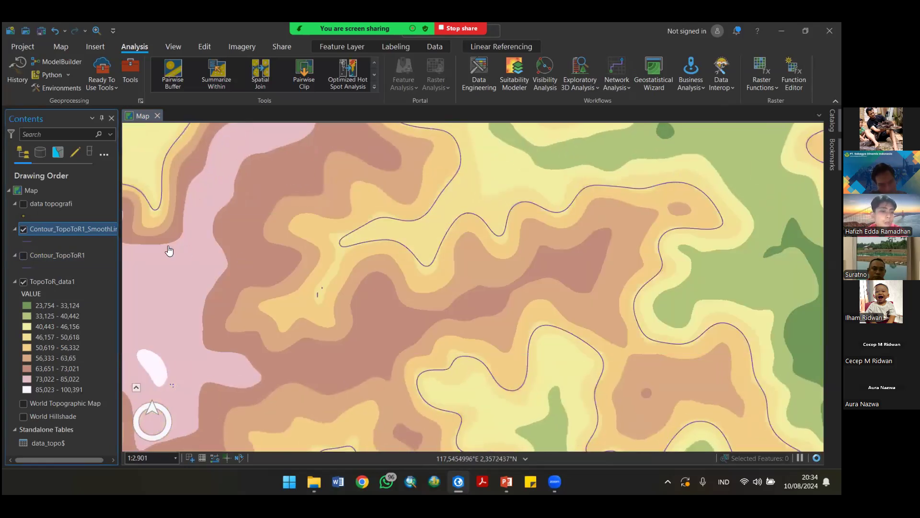
Step: Compare the original and smoothed contours by alternating their visibility, leaving only the smoothed layer shown over the raster
click(21, 258)
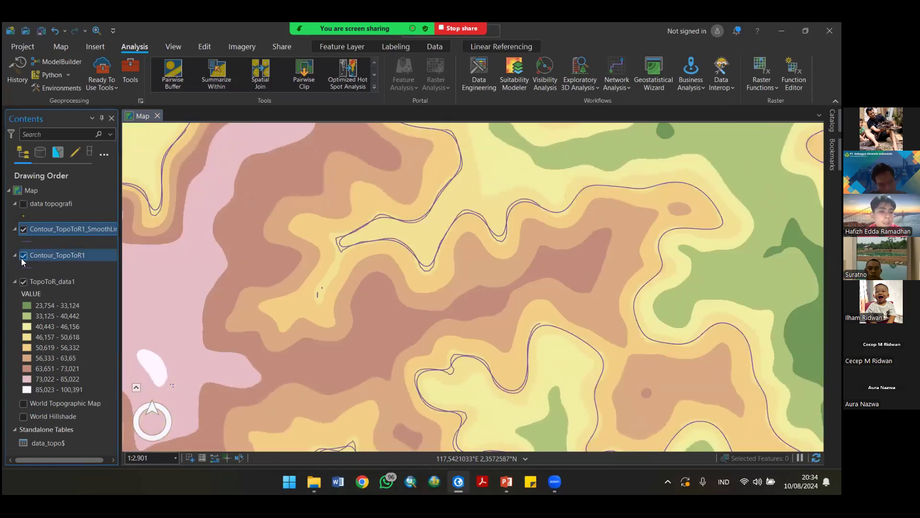
click(23, 230)
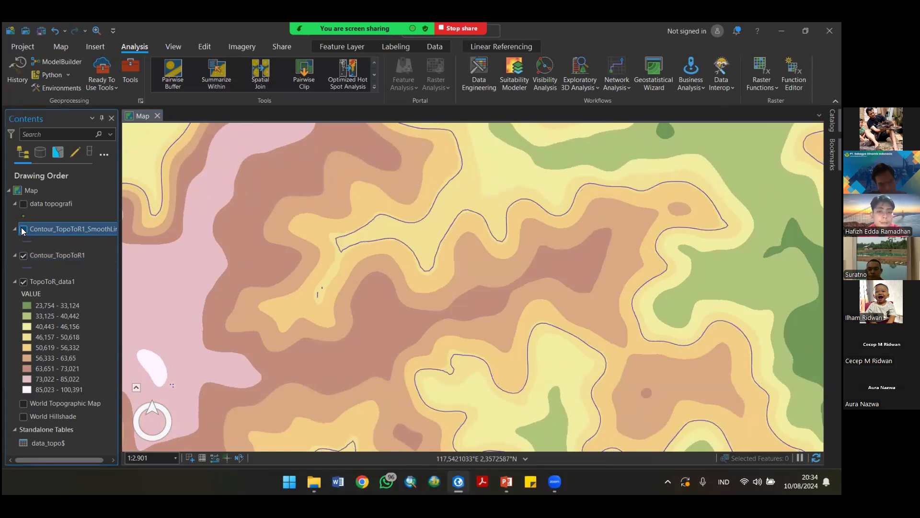
click(22, 230)
click(24, 256)
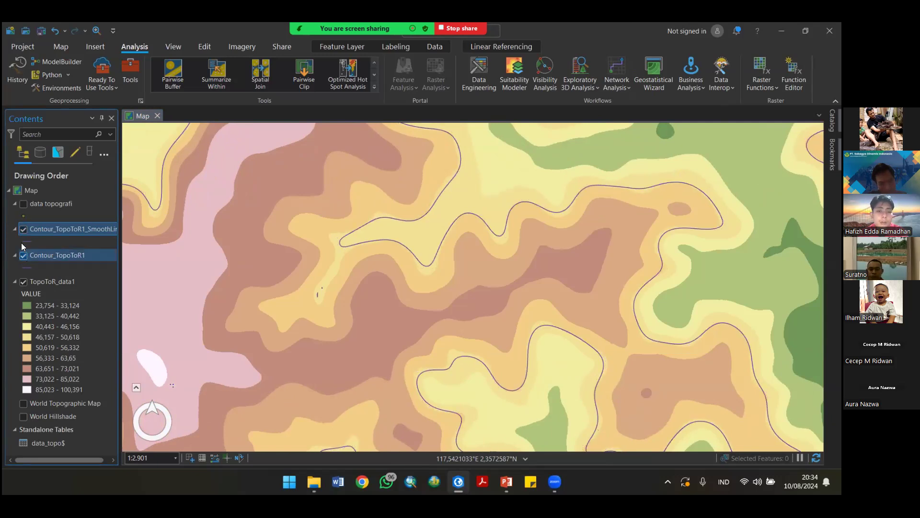
click(23, 229)
click(23, 256)
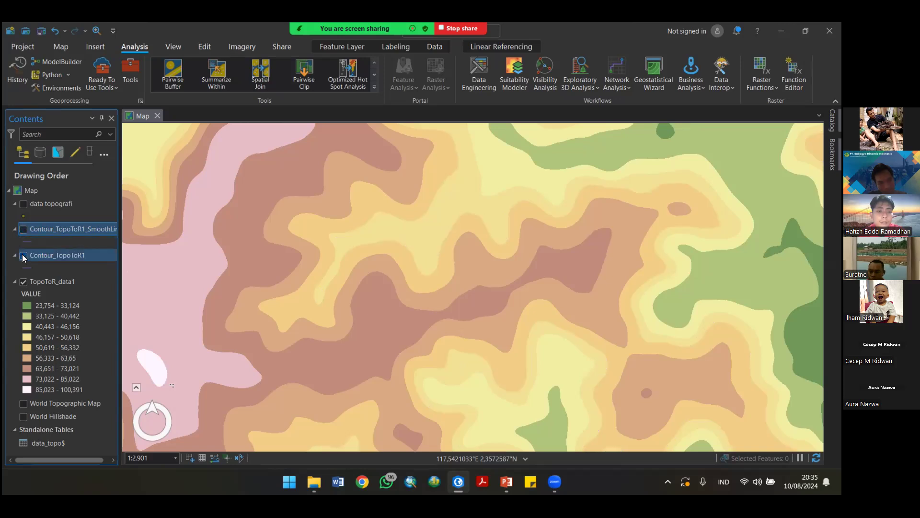
click(23, 230)
Step: Label the smoothed contour layer with its Contour field and check the labels across the map
scroll(373, 247, down, 5)
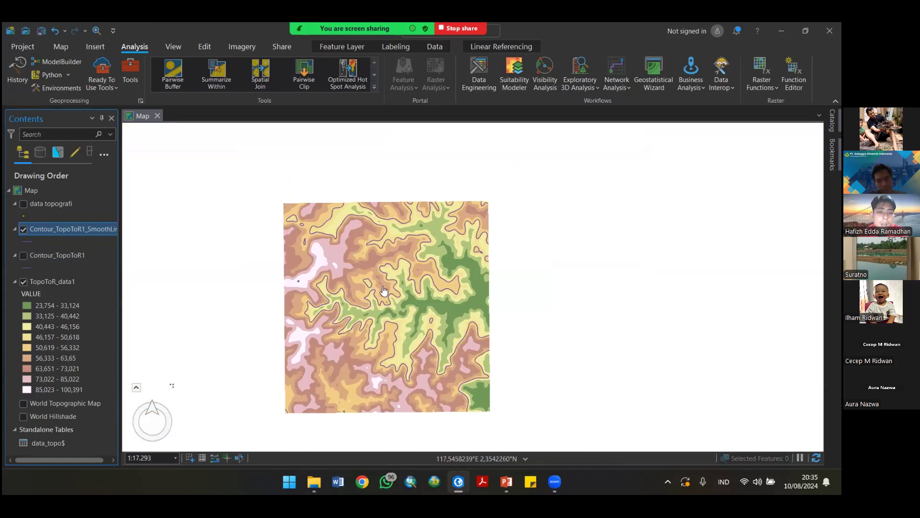
scroll(378, 285, up, 3)
drag(430, 279, 456, 268)
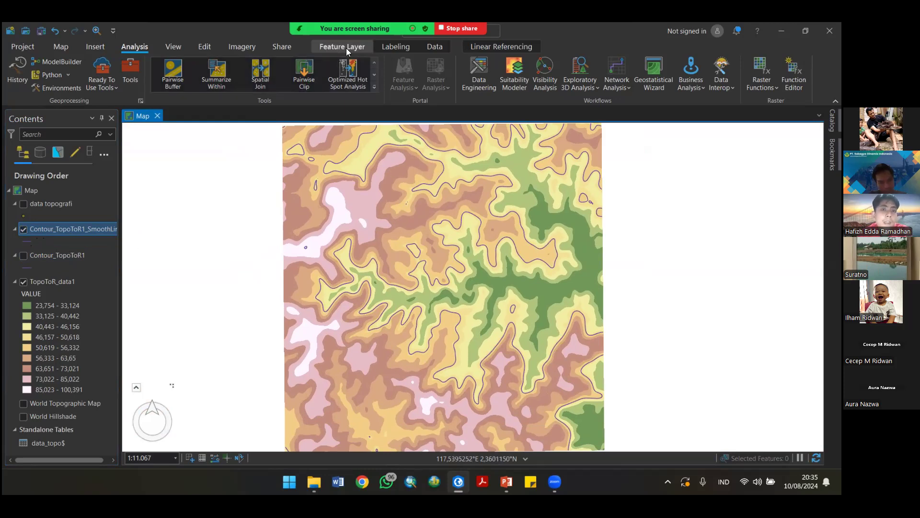
click(395, 46)
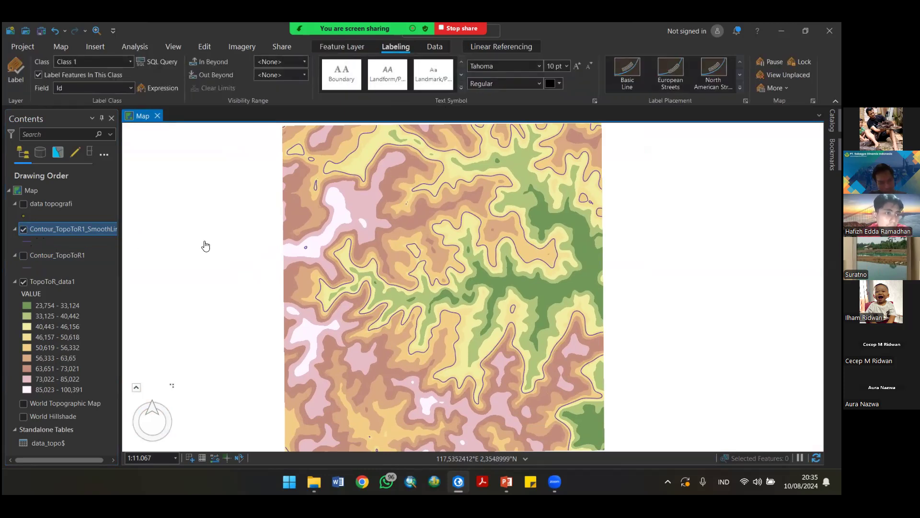
click(129, 88)
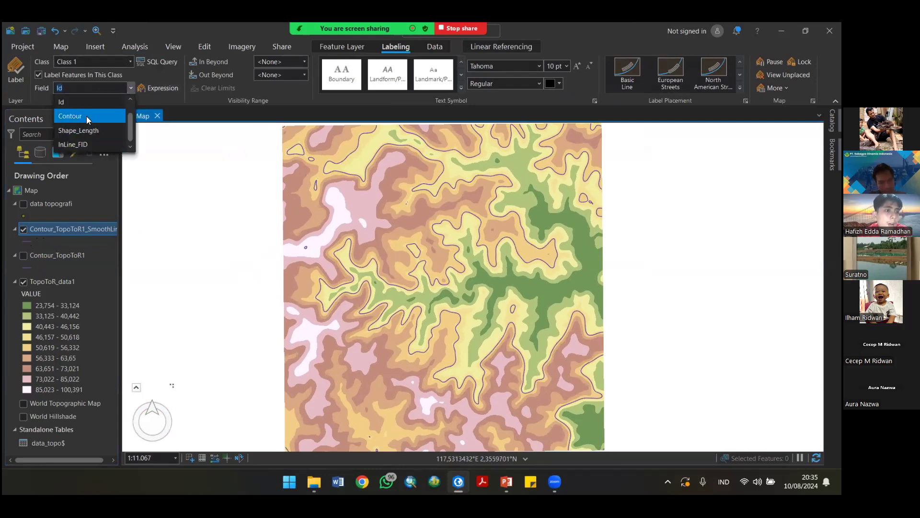
click(86, 116)
click(16, 84)
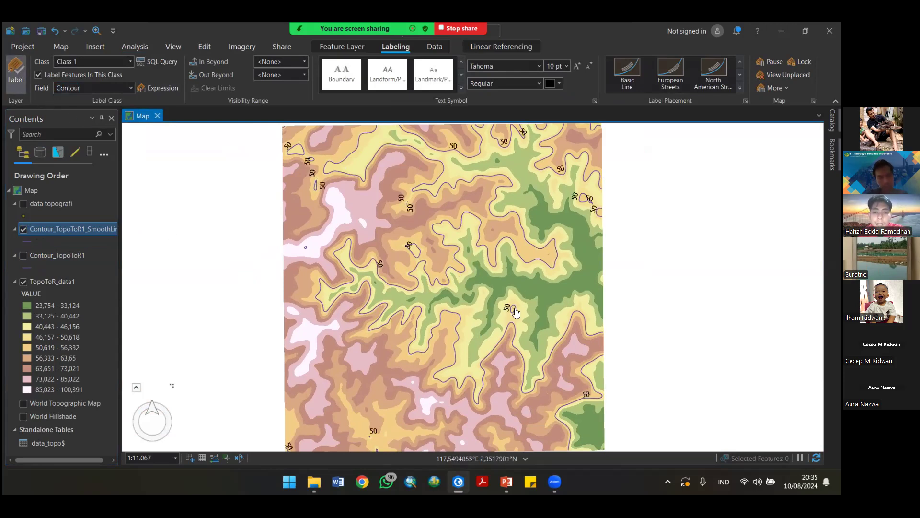
scroll(515, 312, up, 2)
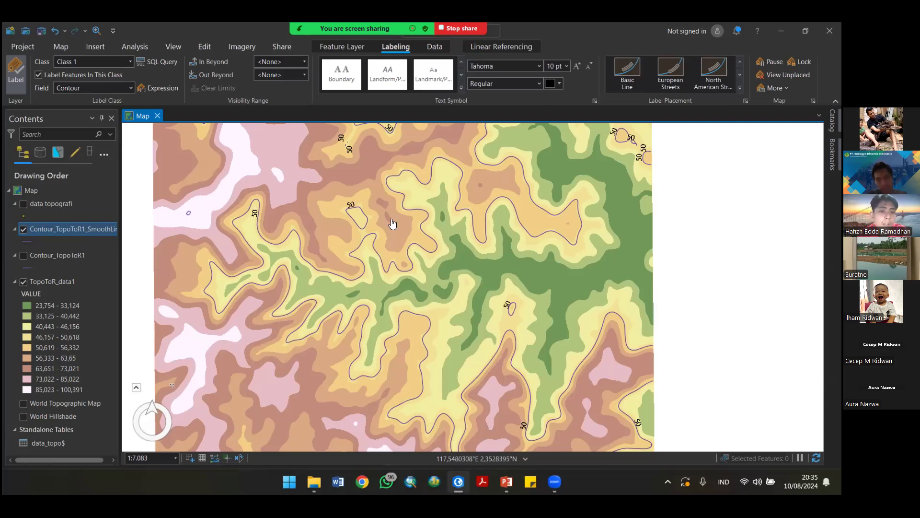
scroll(390, 210, down, 2)
drag(402, 211, 457, 241)
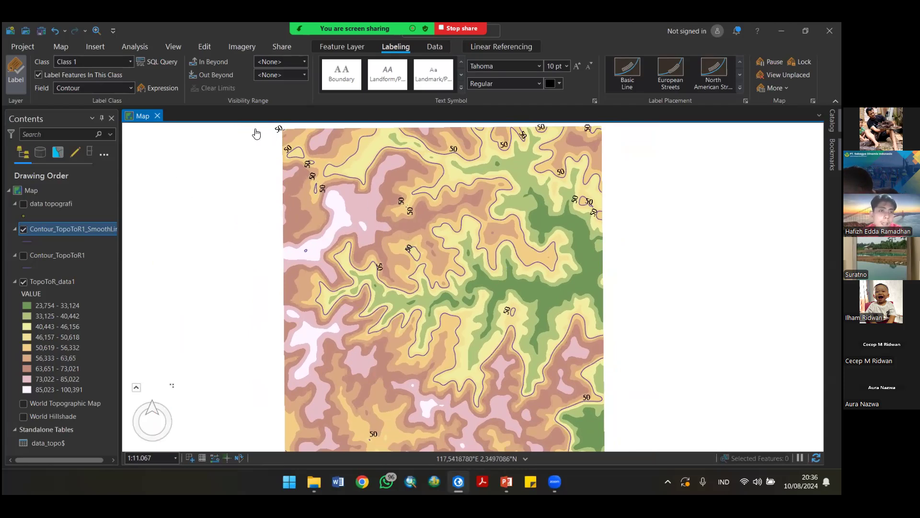
Step: Open the Slope tool from the 3D Analyst raster surface tools, review its output measurement options, and close it without running
click(61, 46)
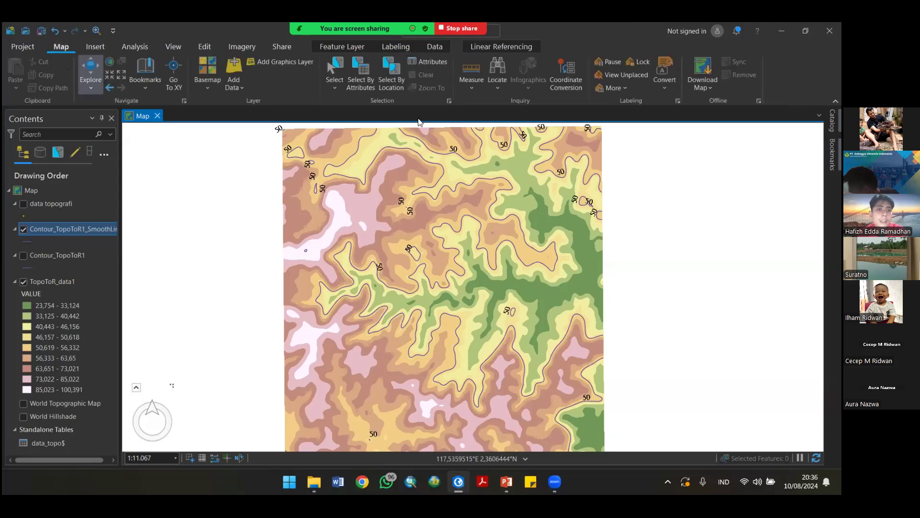
click(134, 47)
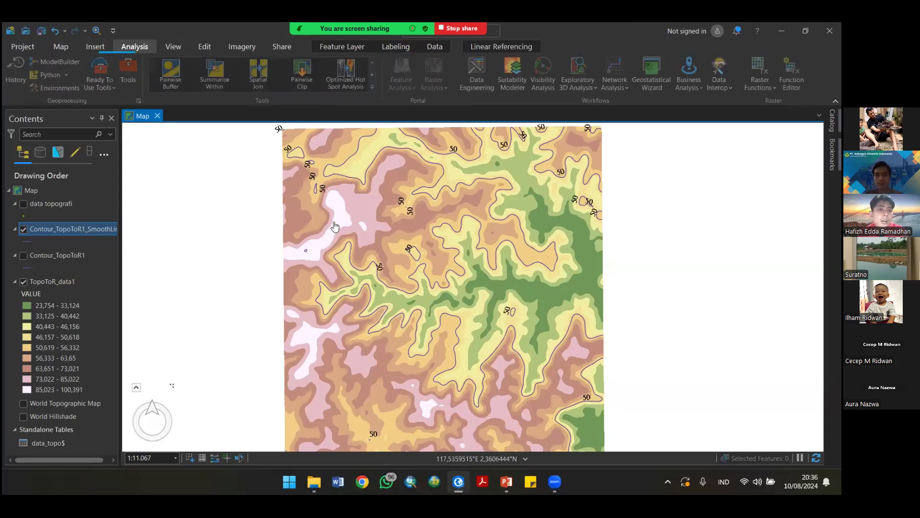
click(130, 74)
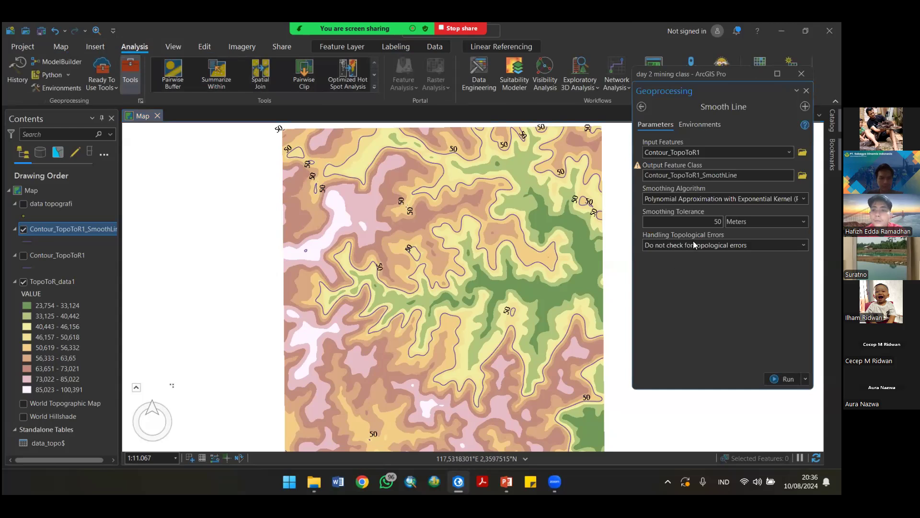
click(642, 92)
scroll(691, 192, up, 2)
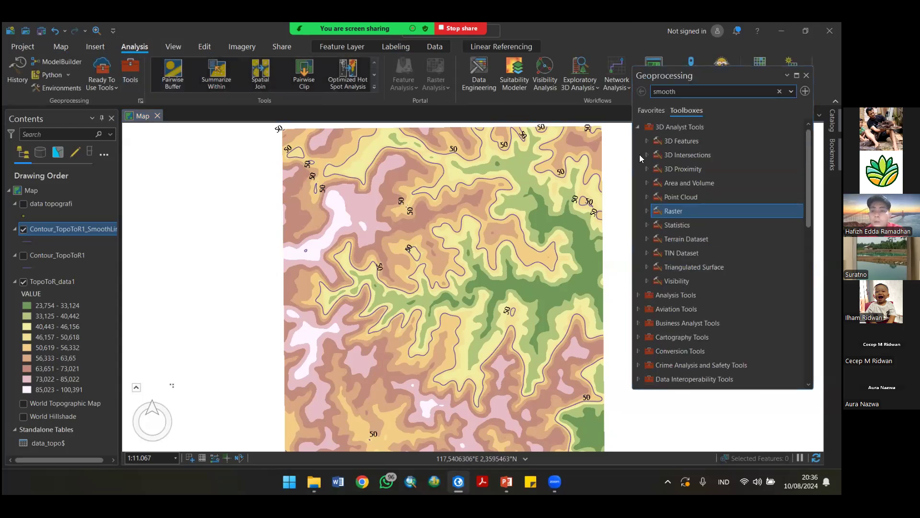
click(646, 210)
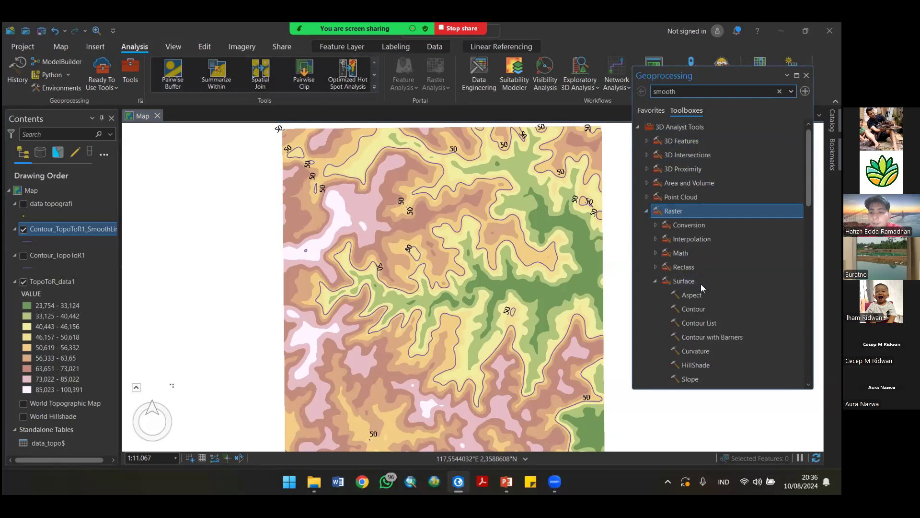
scroll(709, 302, down, 1)
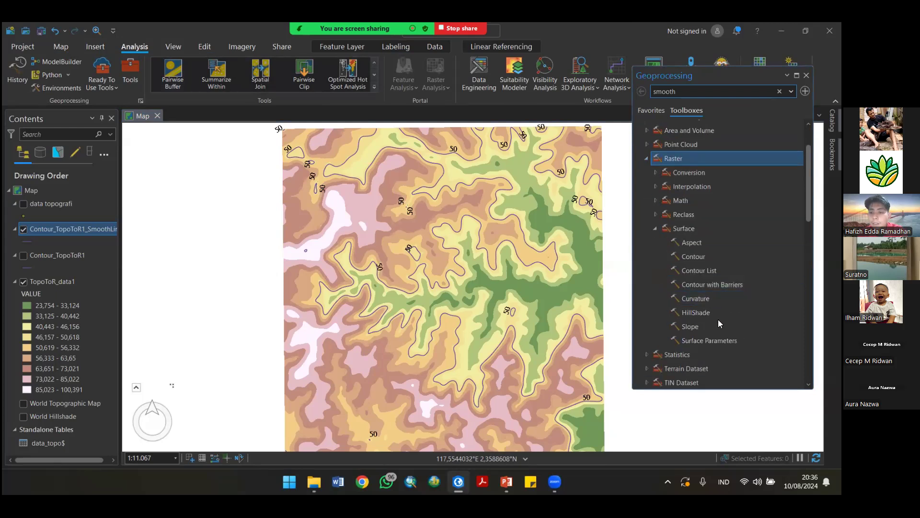
click(693, 327)
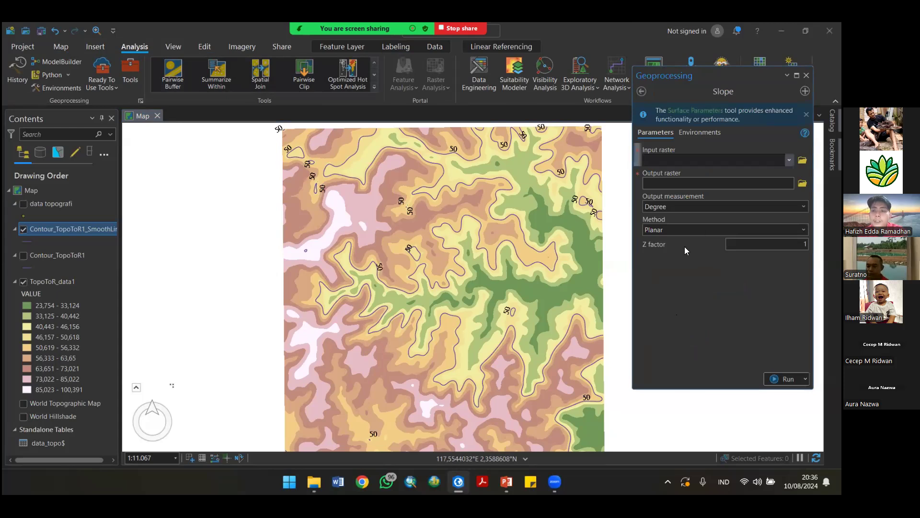
click(690, 207)
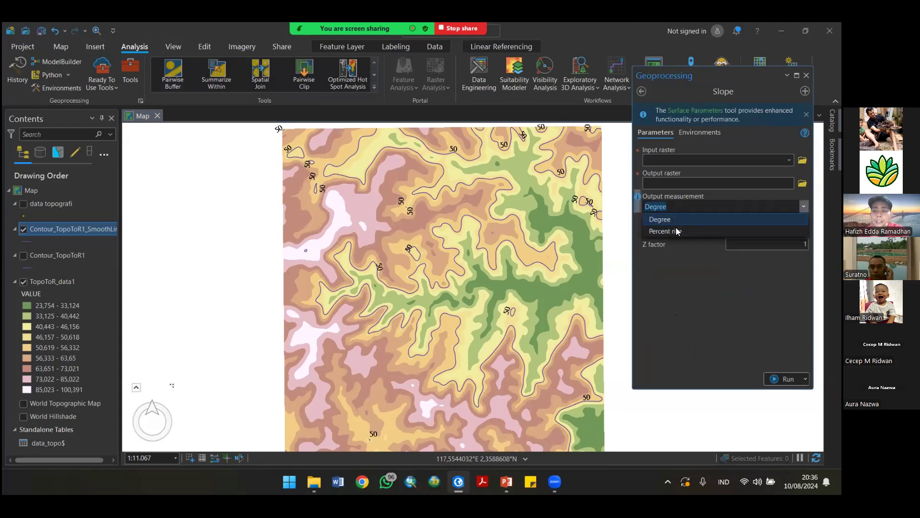
click(676, 287)
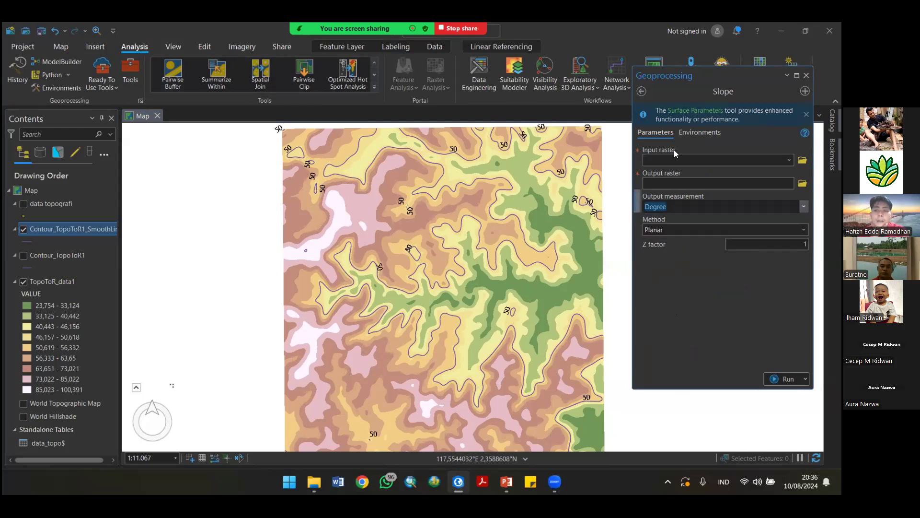
click(807, 75)
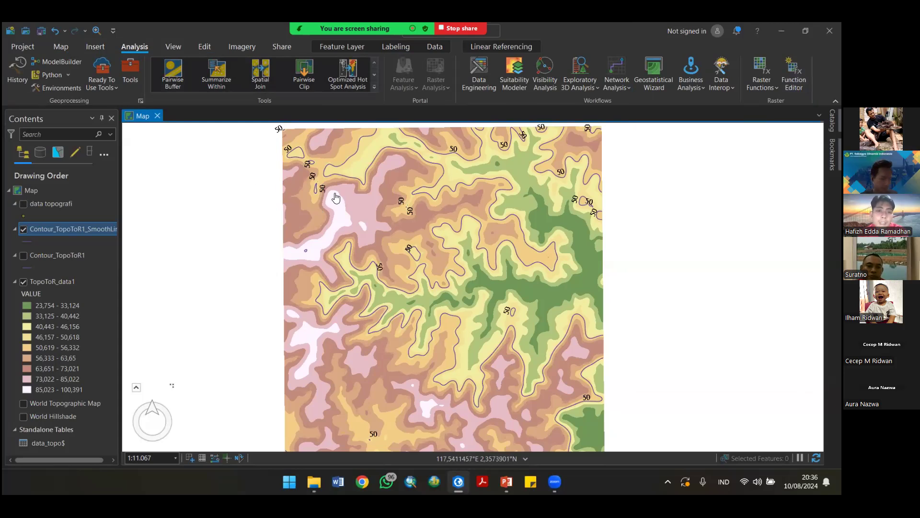
scroll(421, 213, down, 3)
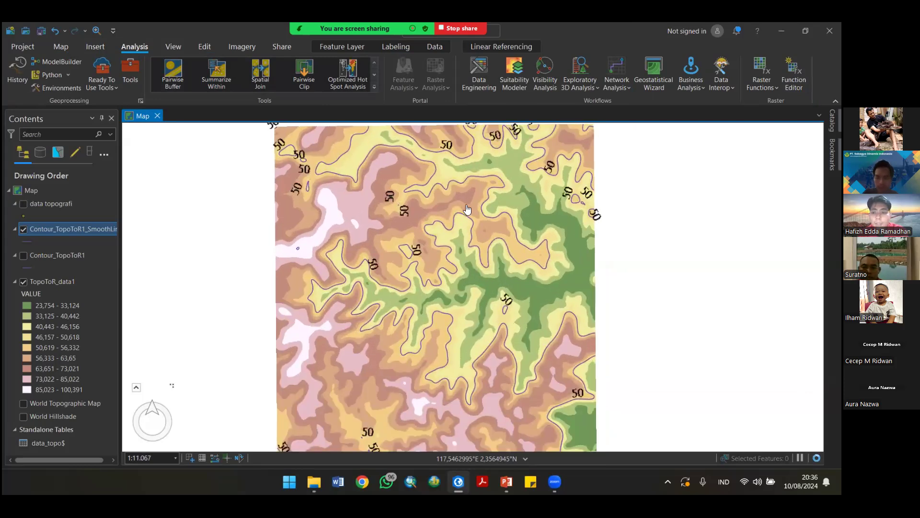
scroll(469, 210, up, 3)
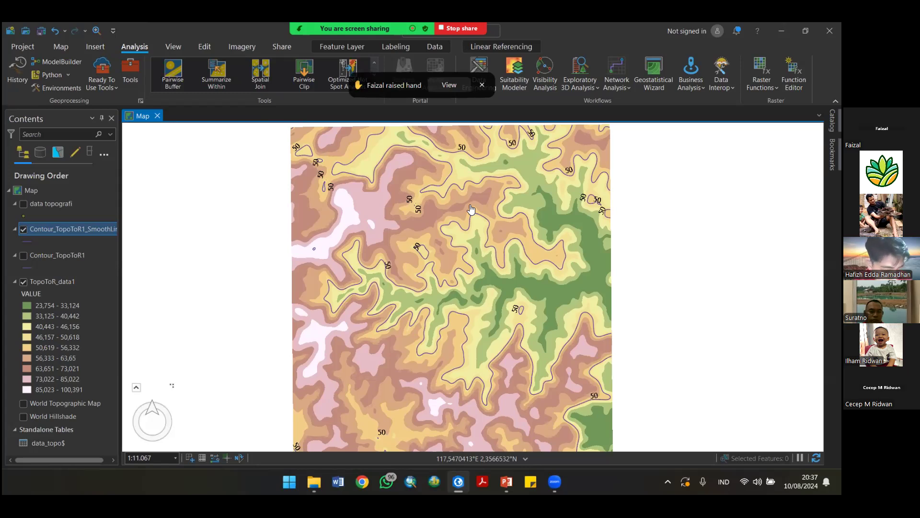
key(XF86AudioRaiseVolume)
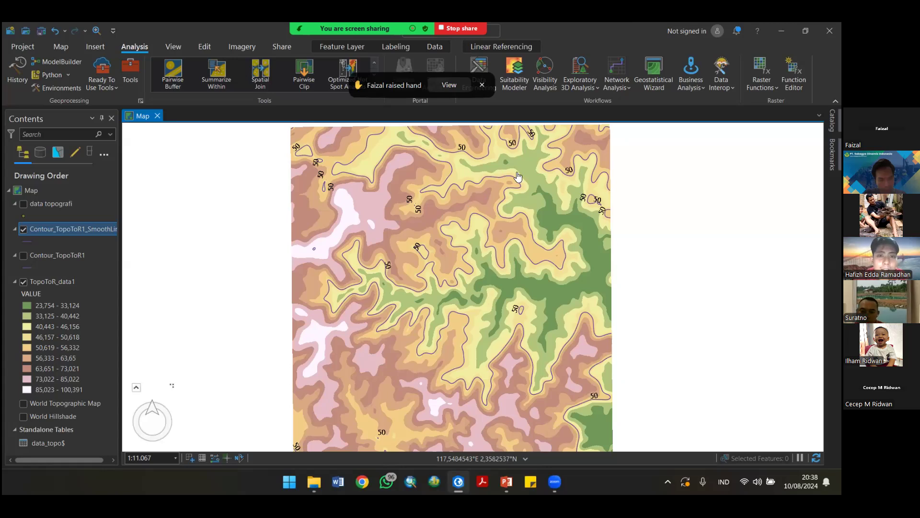
click(484, 85)
click(485, 86)
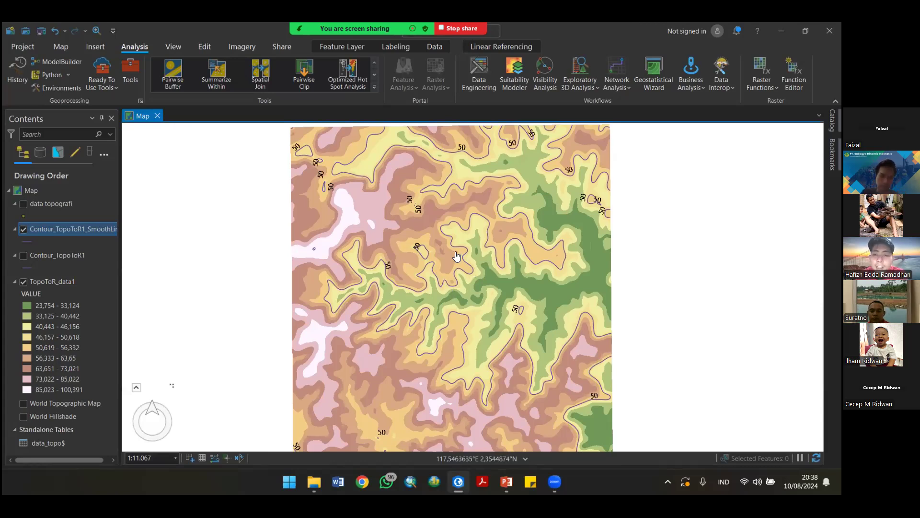
scroll(457, 253, down, 2)
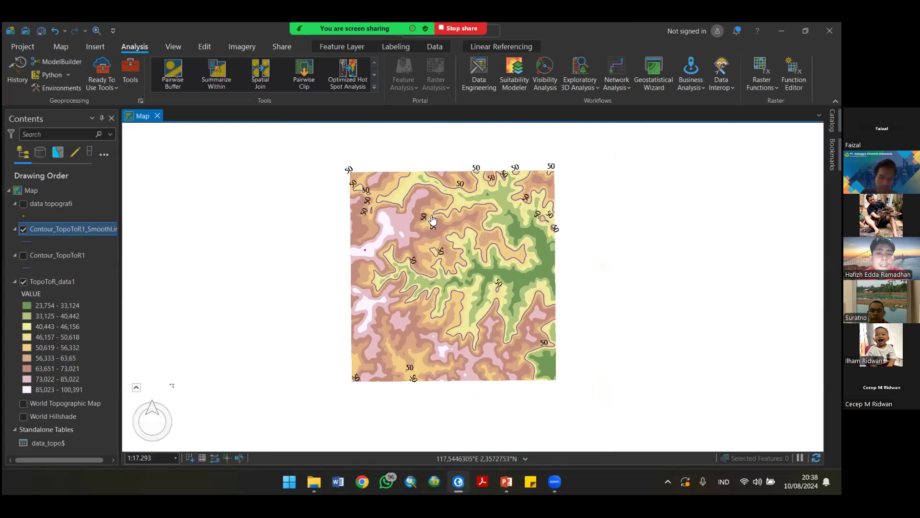
scroll(433, 220, up, 2)
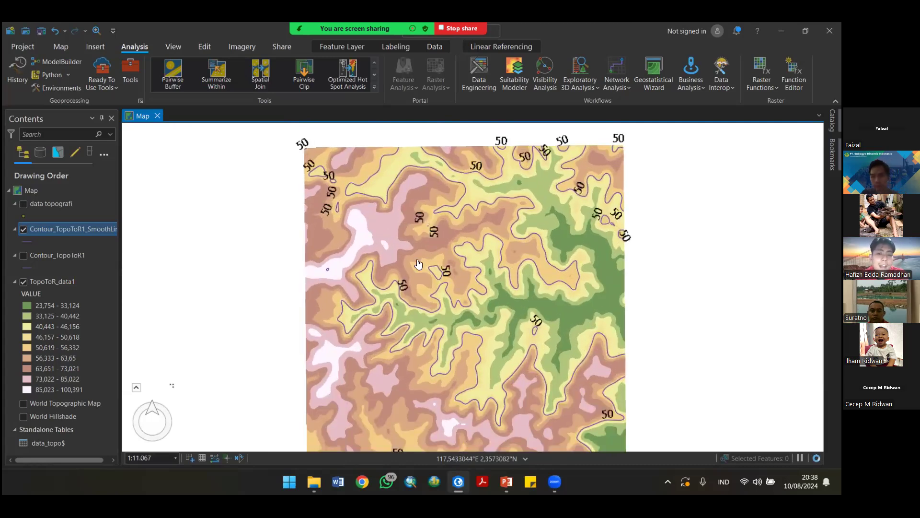
drag(419, 276, 416, 254)
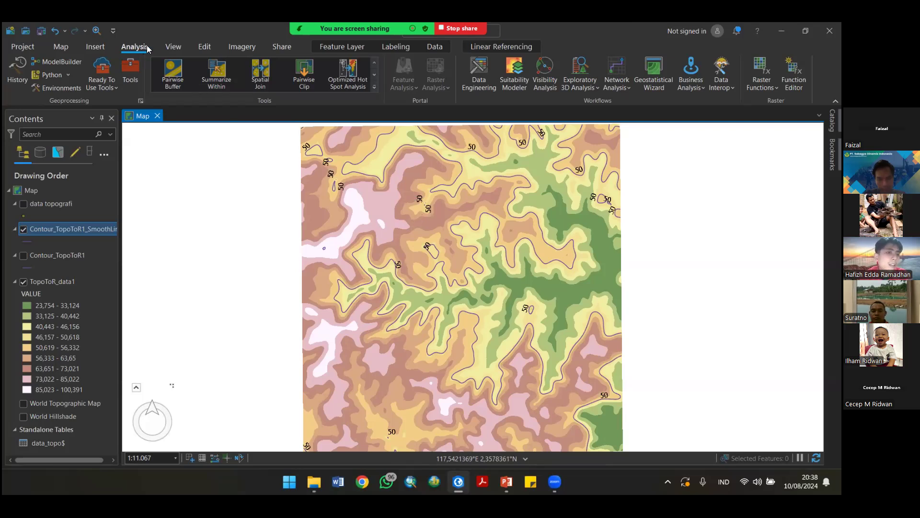
click(170, 46)
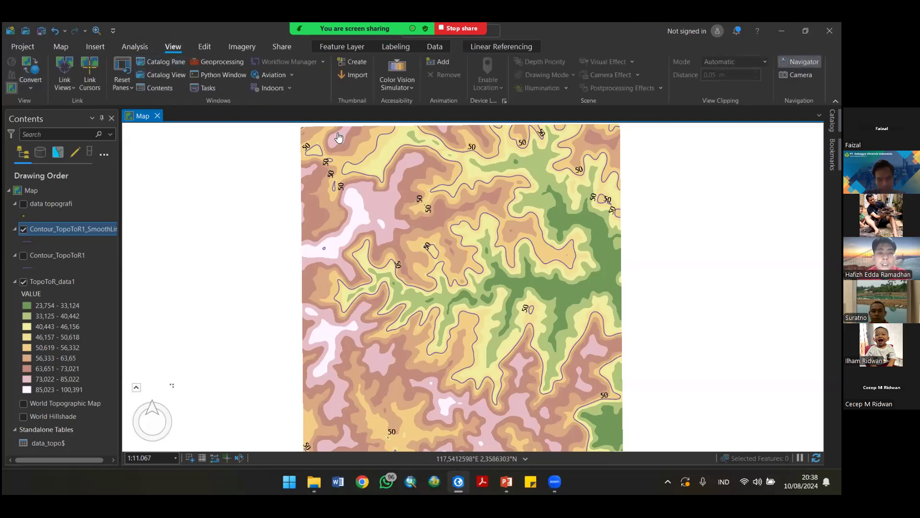
click(61, 46)
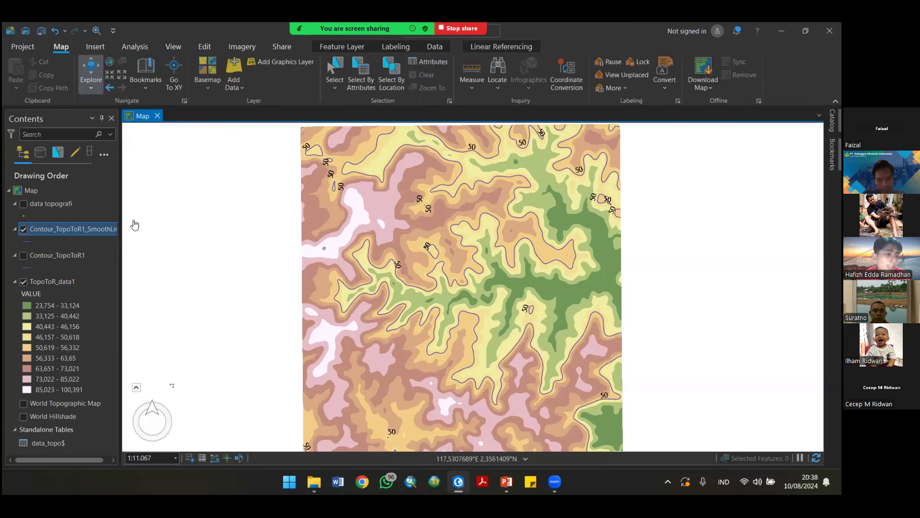
Step: Hide the smoothed contour layer and the TopoToR_data1 raster so that no layer is displayed
click(23, 229)
click(23, 282)
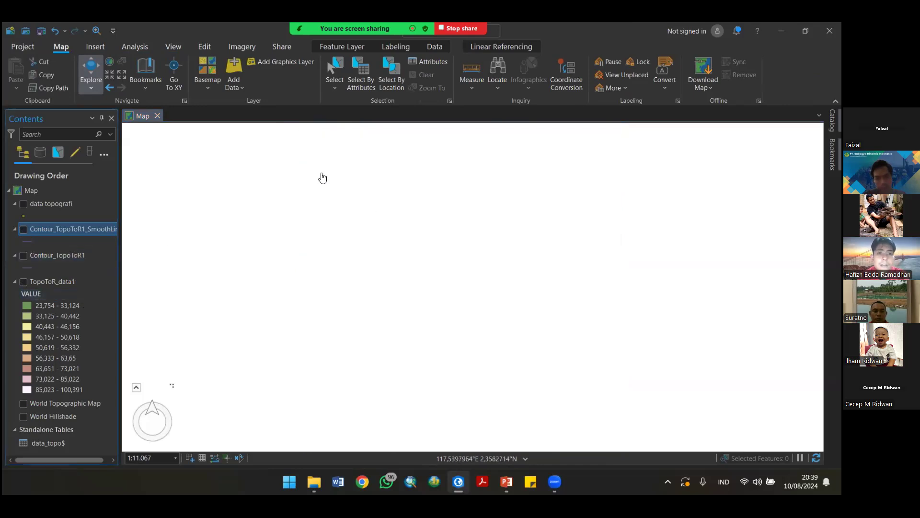
Step: Open the map's coordinate system properties and choose WGS 1984 UTM Zone 50S as the XY coordinate system
click(31, 190)
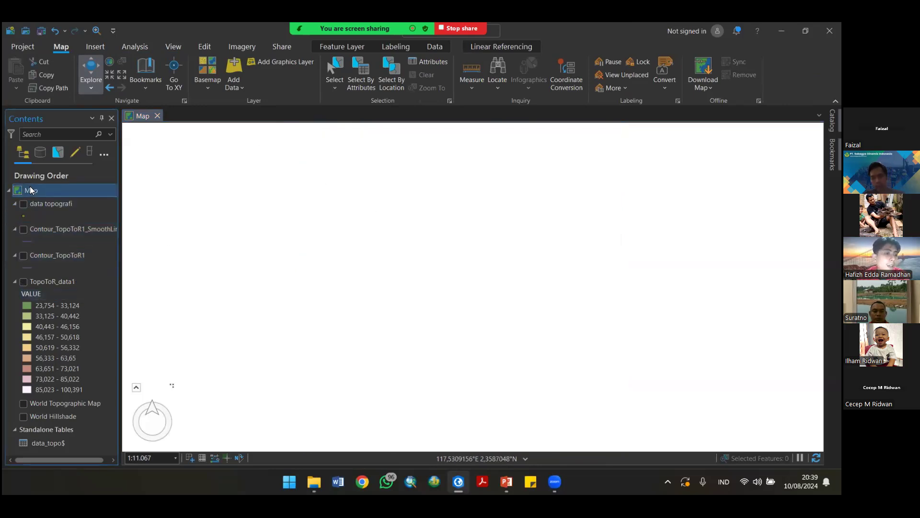
right_click(32, 189)
click(74, 439)
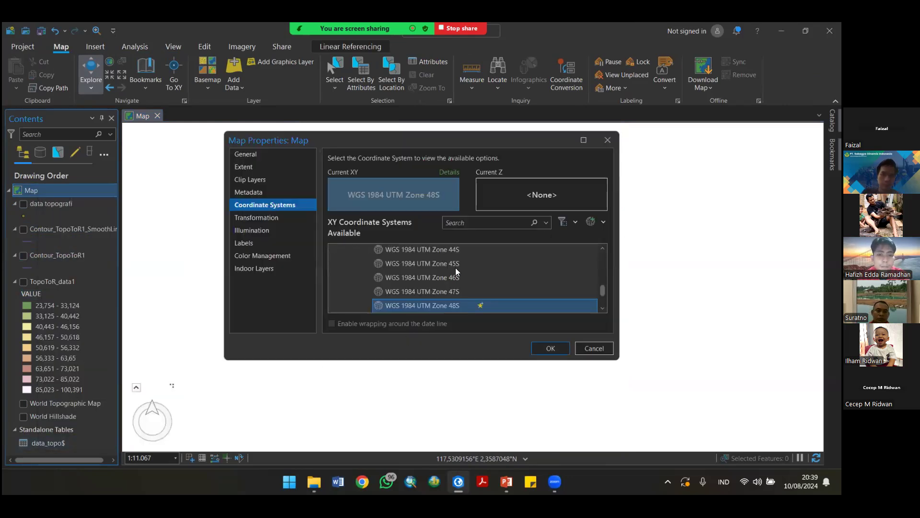
scroll(454, 270, down, 2)
click(445, 263)
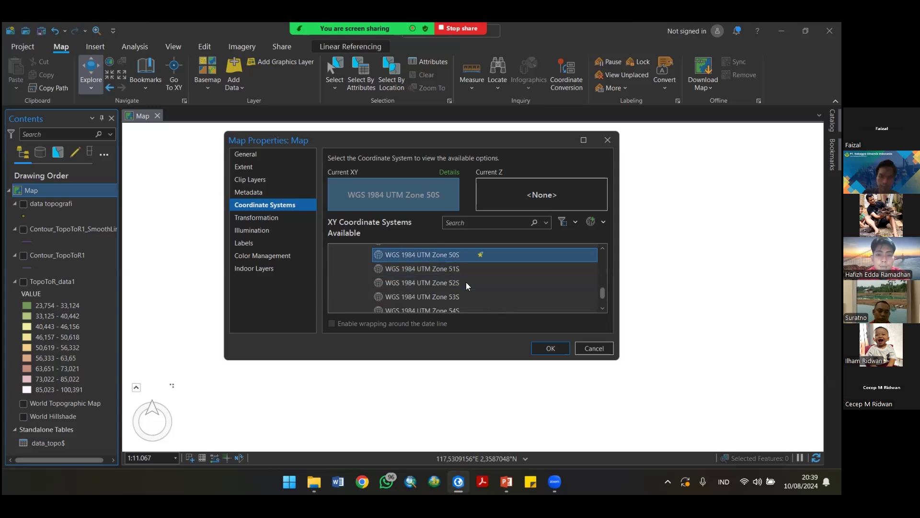
Step: Change the map's XY coordinate system to WGS 1984 UTM Zone 50N from the Northern Hemisphere group
scroll(460, 287, up, 4)
scroll(462, 287, down, 4)
scroll(462, 286, up, 5)
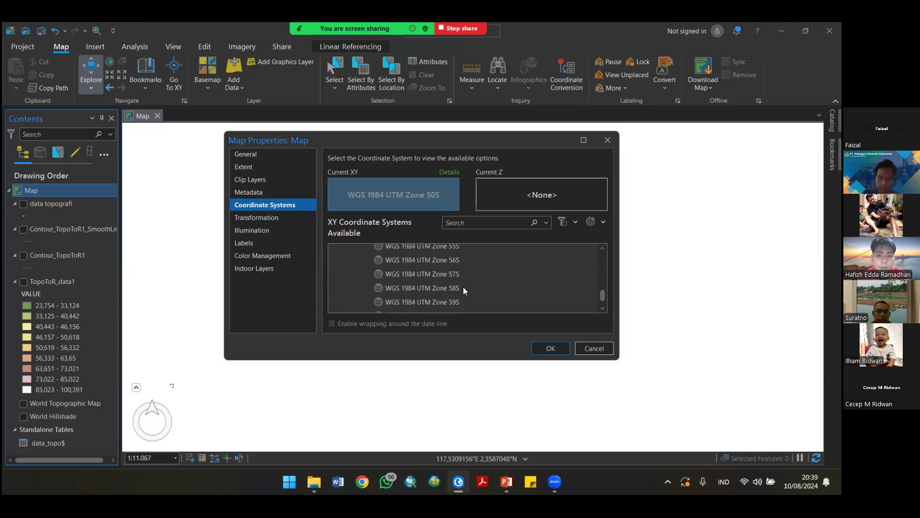
scroll(437, 283, up, 10)
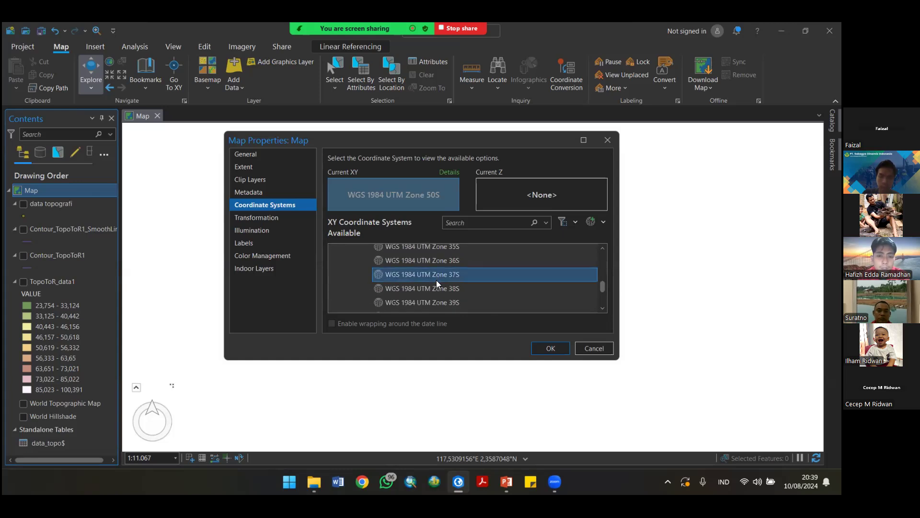
scroll(432, 285, up, 3)
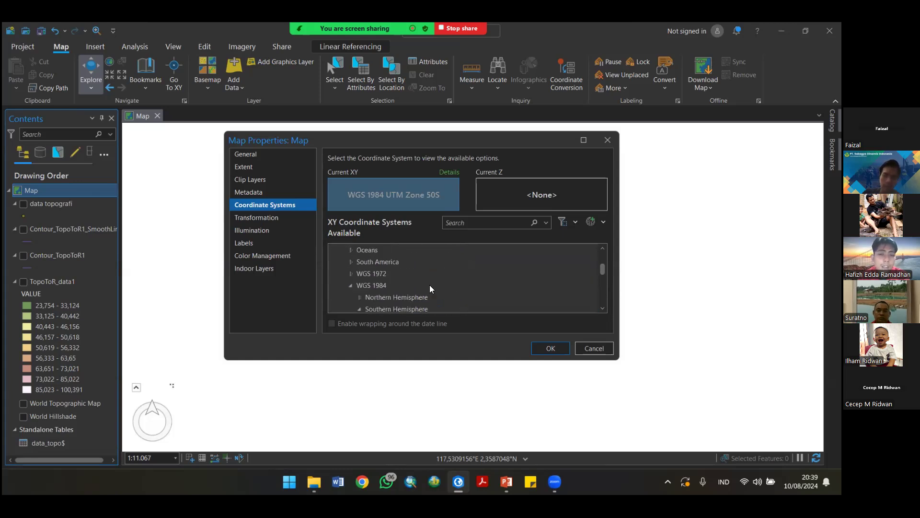
scroll(374, 291, down, 1)
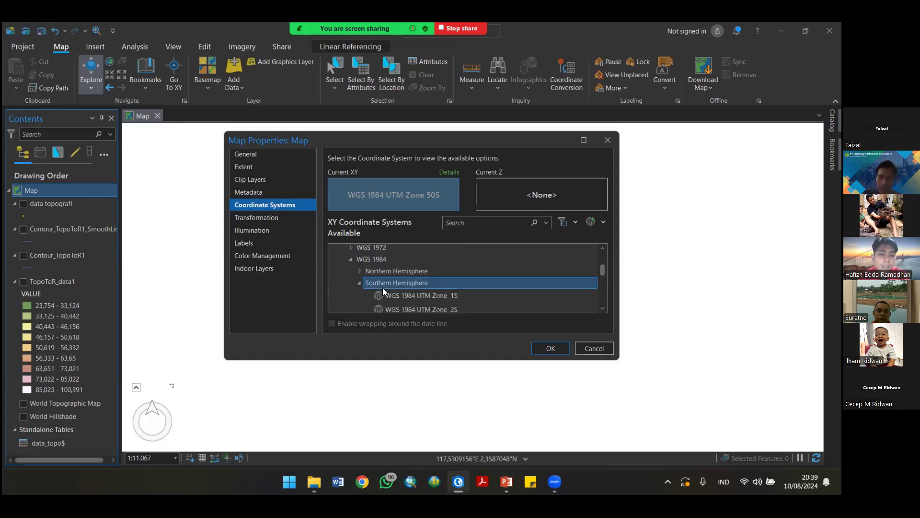
click(359, 281)
click(360, 270)
scroll(502, 281, down, 3)
scroll(503, 282, down, 15)
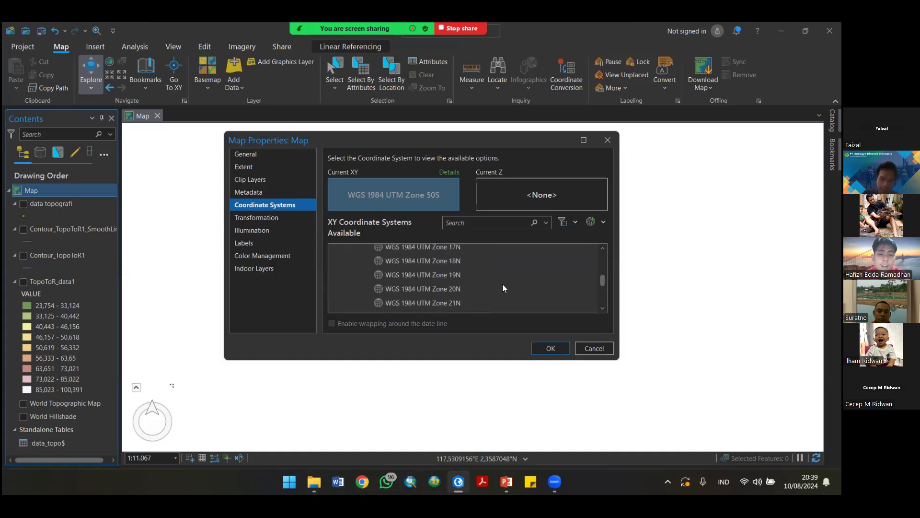
scroll(503, 288, down, 10)
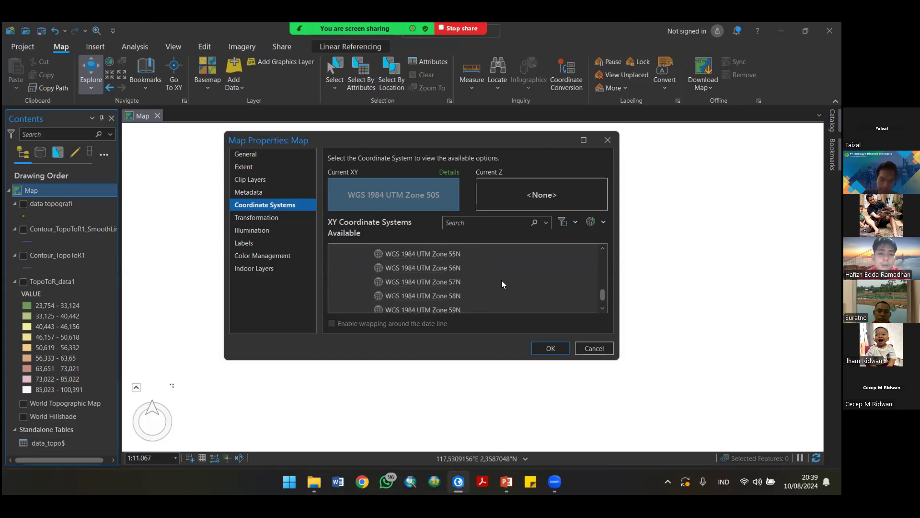
scroll(481, 272, up, 2)
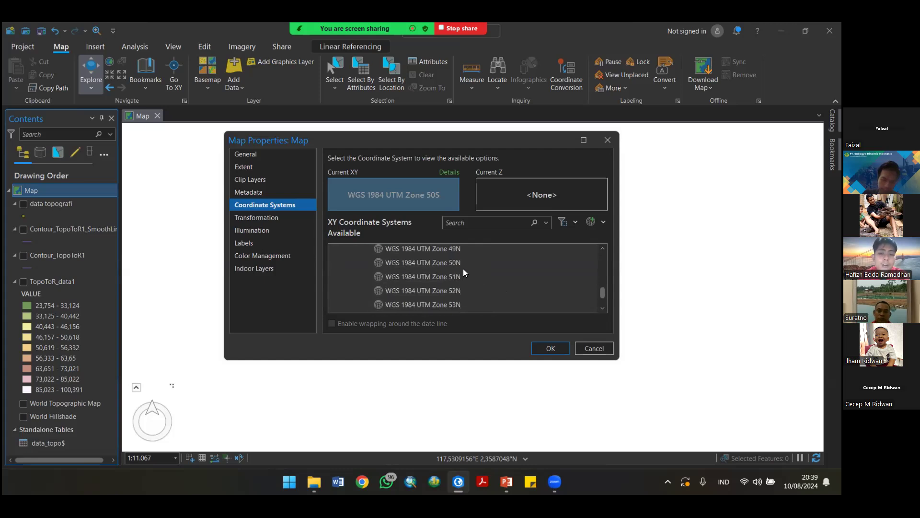
click(445, 263)
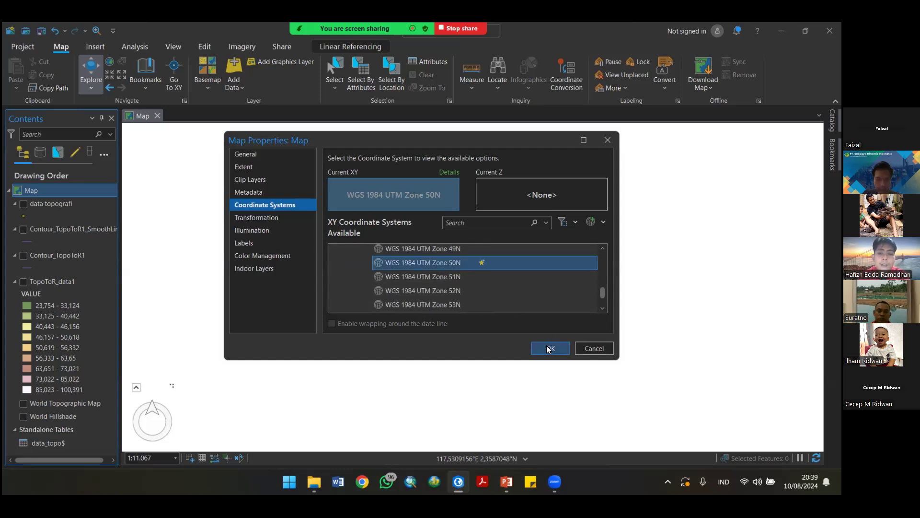
Step: Set the map's Z coordinate system to WGS 1984 from the layers group and apply the map properties
click(537, 196)
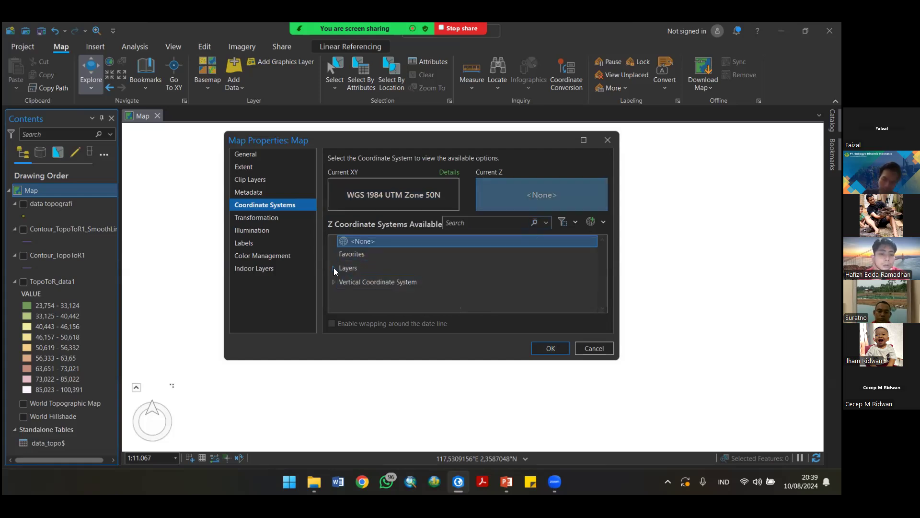
click(331, 281)
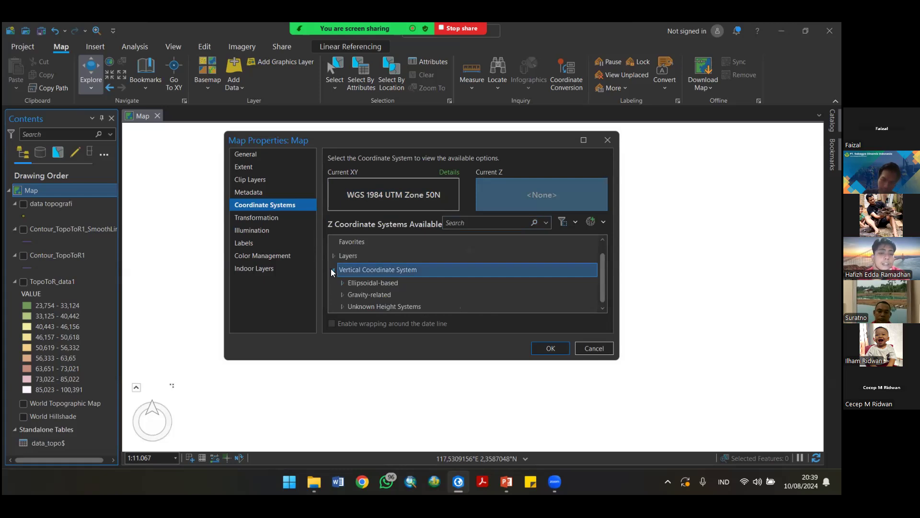
click(332, 271)
click(333, 267)
click(377, 280)
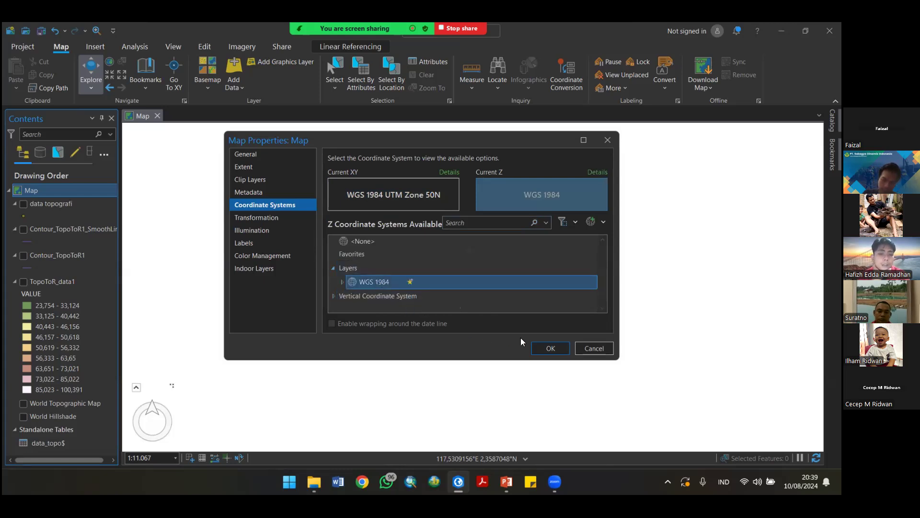
click(538, 345)
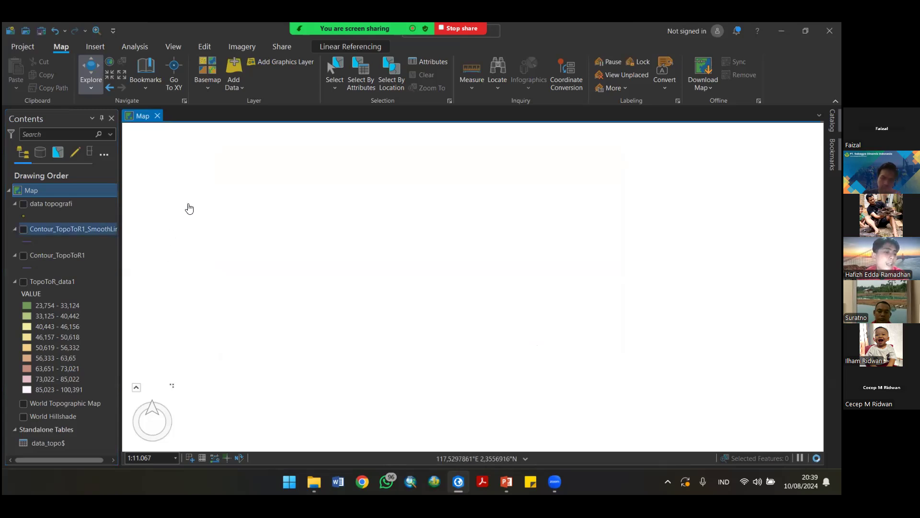
click(234, 67)
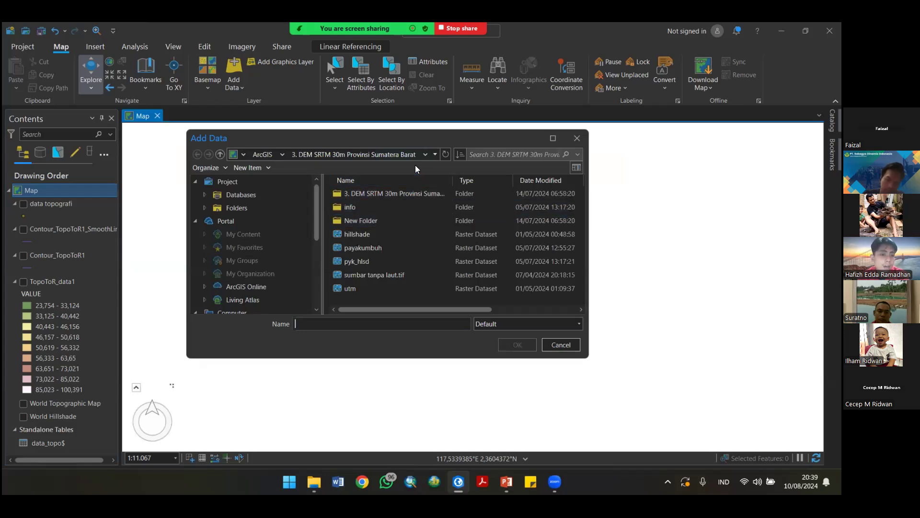
scroll(263, 258, down, 3)
click(243, 281)
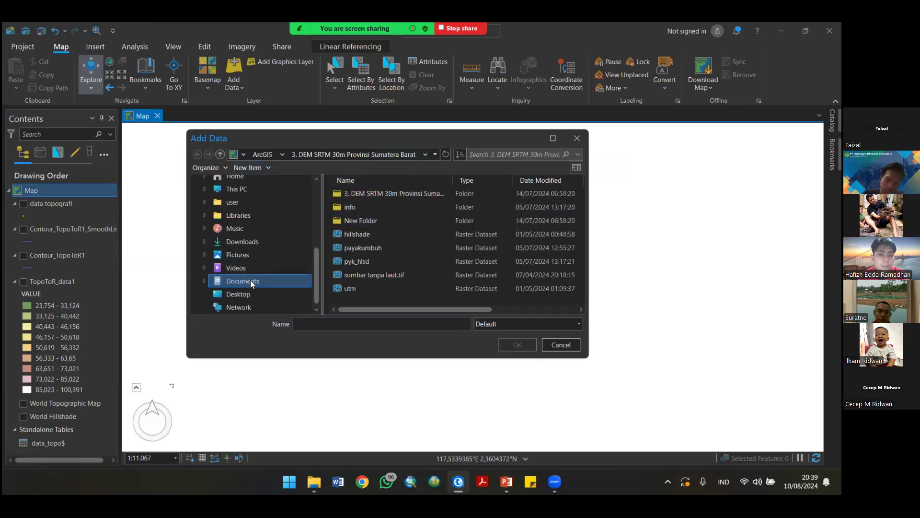
scroll(399, 235, down, 6)
scroll(398, 234, up, 4)
scroll(393, 251, down, 2)
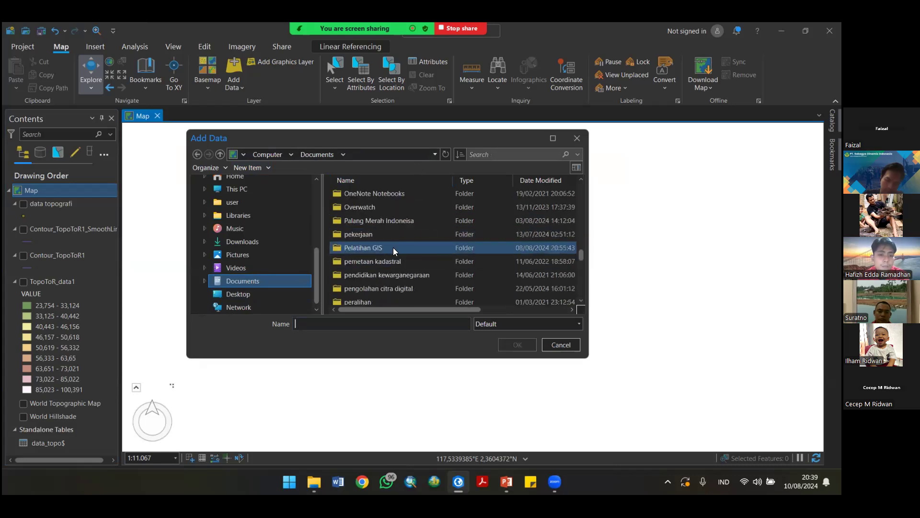
double_click(393, 246)
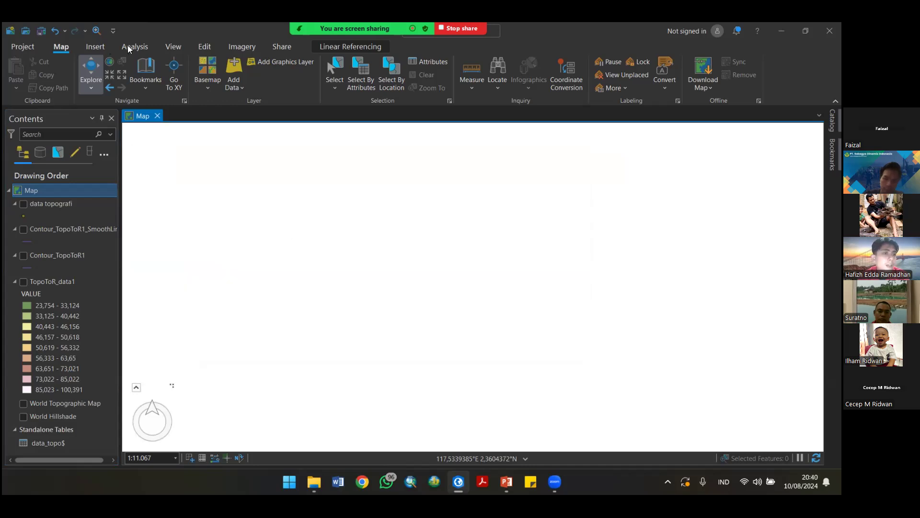
Step: Convert the 2D map to a local scene
click(87, 45)
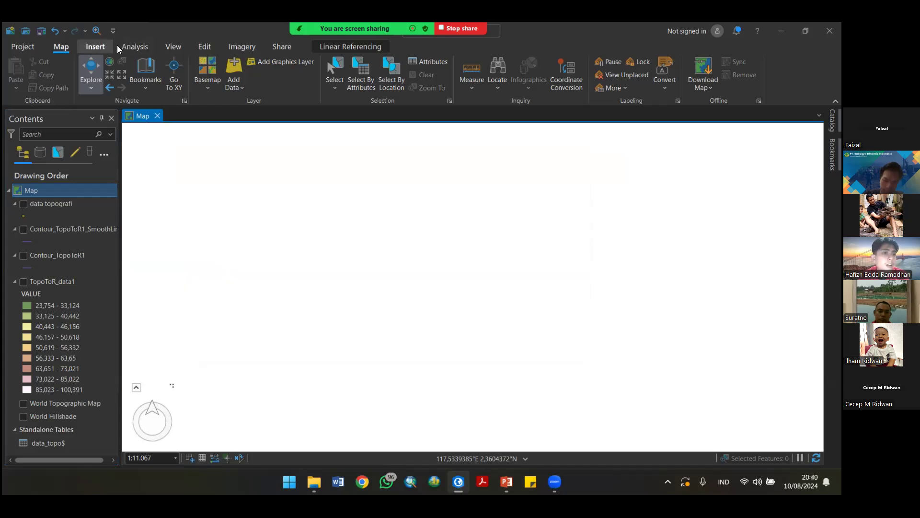
click(163, 46)
click(29, 88)
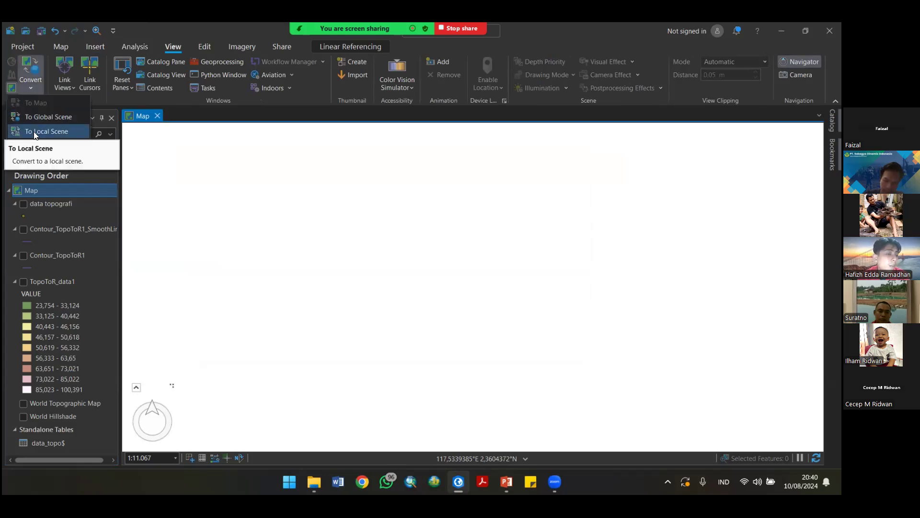
click(59, 131)
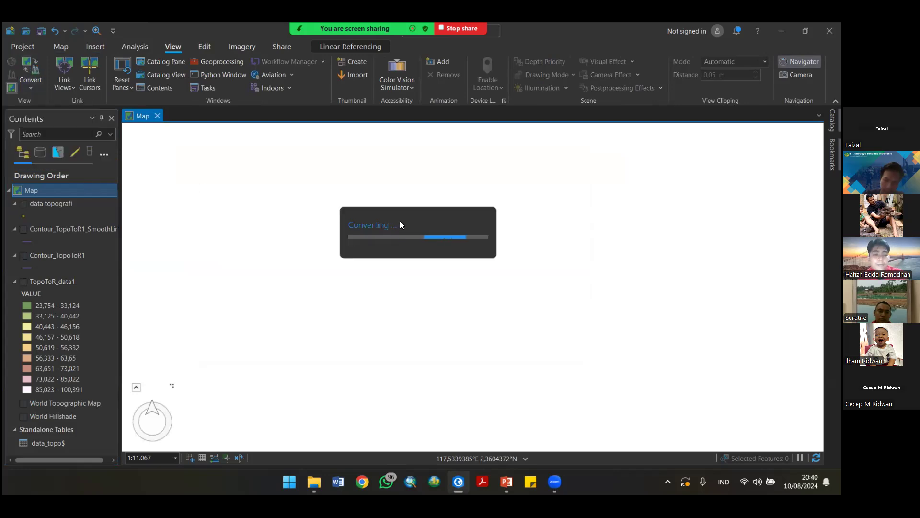
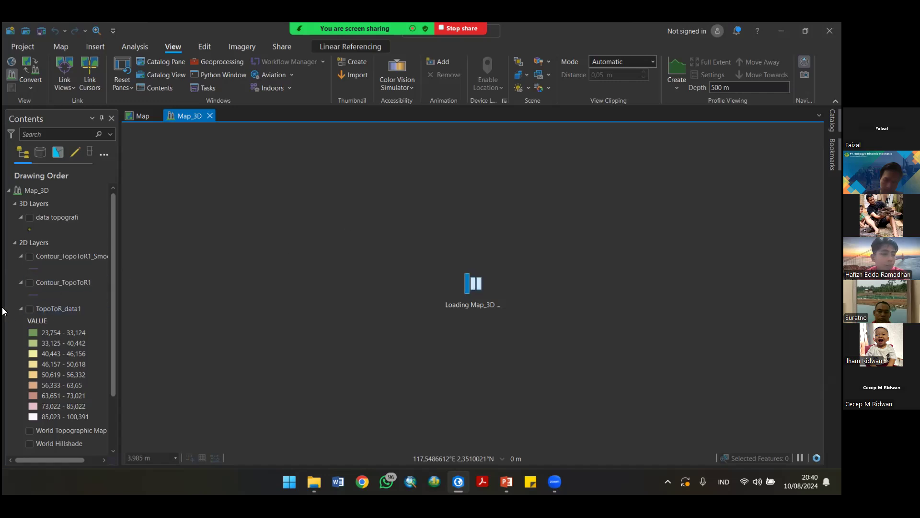
Step: Collapse the legends of TopoToR_data1, Contour_TopoToR1 and the smoothed contour layer in the new scene's layer list
click(20, 308)
click(21, 281)
click(20, 256)
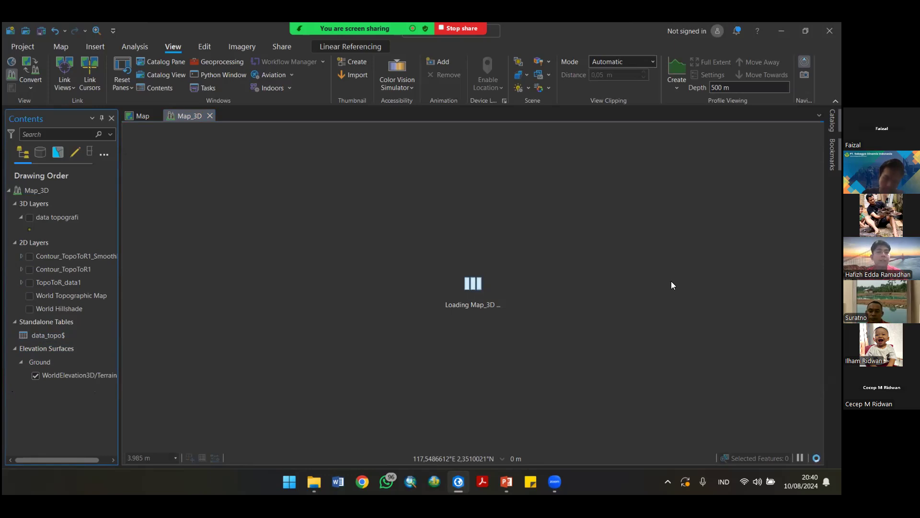
click(675, 90)
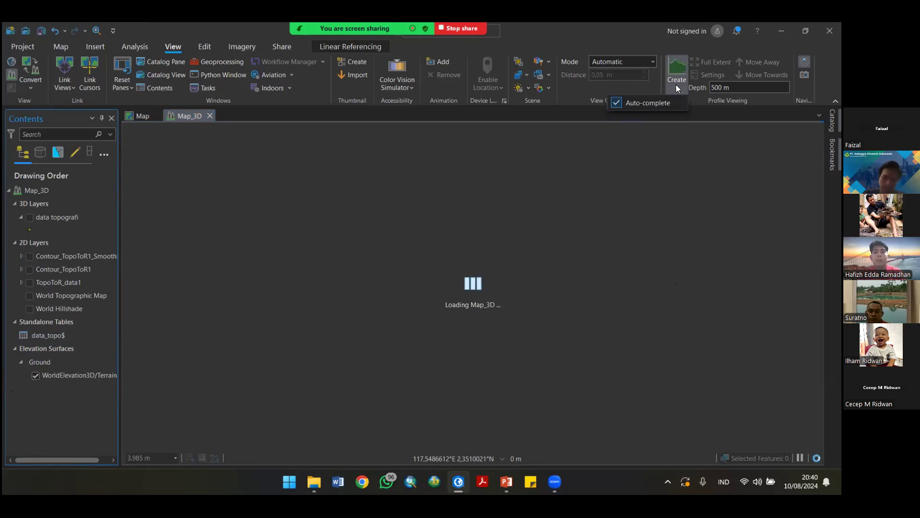
click(677, 85)
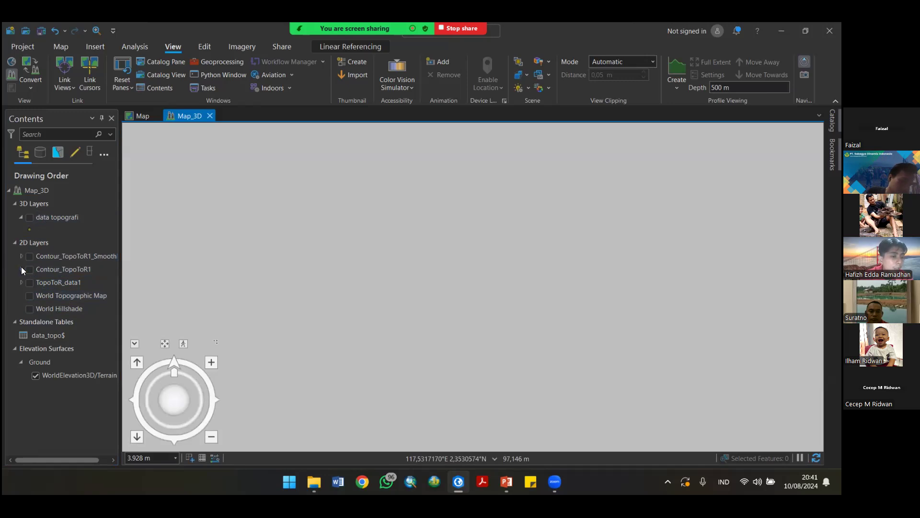
Step: Turn on the TopoToR_data1 raster in the 3D scene
click(20, 280)
click(20, 281)
click(27, 282)
click(28, 282)
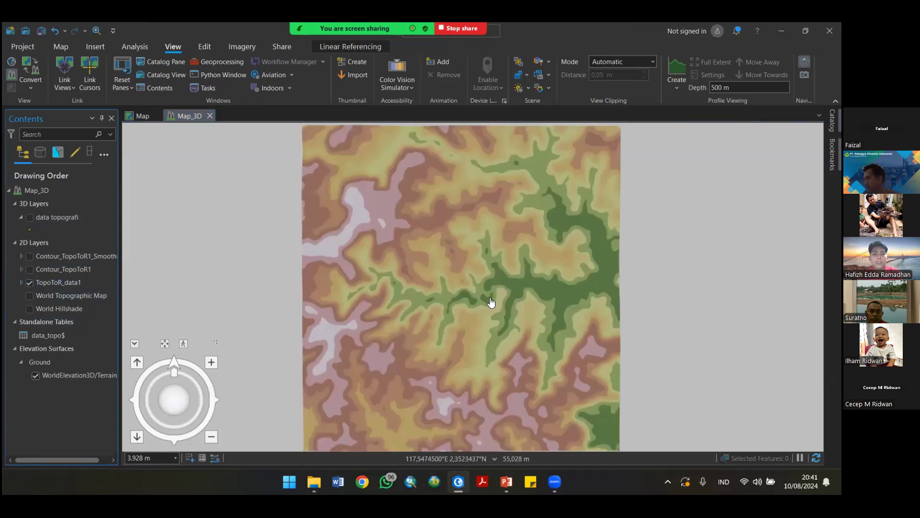
Step: Examine the relief of the TopoToR_data1 surface in the 3D scene from oblique angles and at different distances
scroll(492, 302, down, 2)
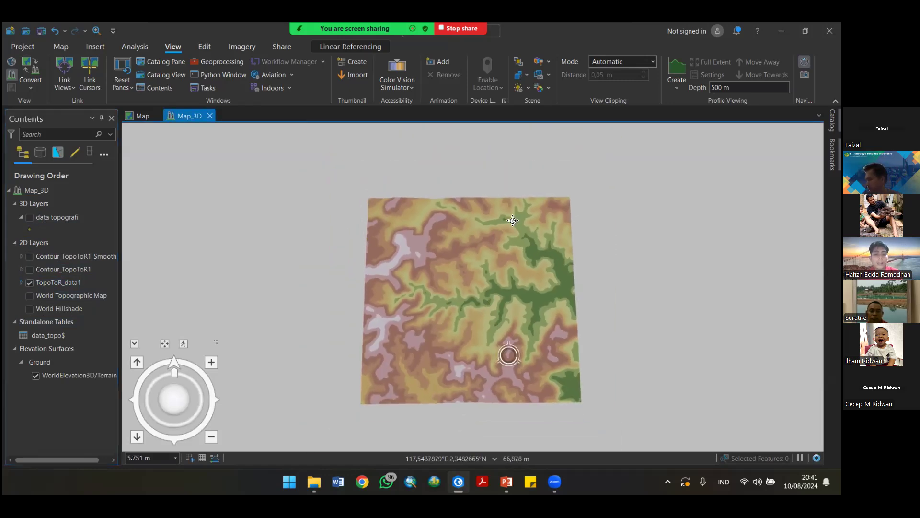
drag(507, 353, 518, 224)
drag(484, 373, 374, 357)
scroll(481, 341, down, 2)
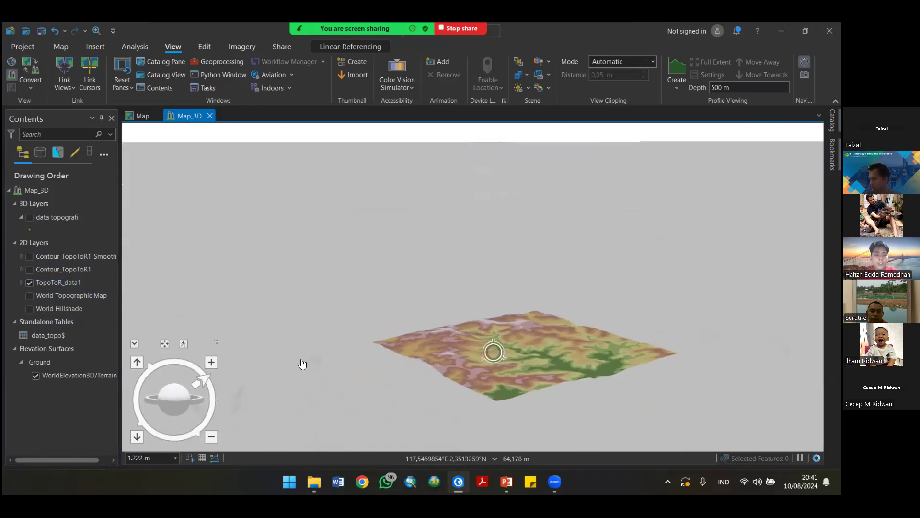
click(48, 373)
click(185, 348)
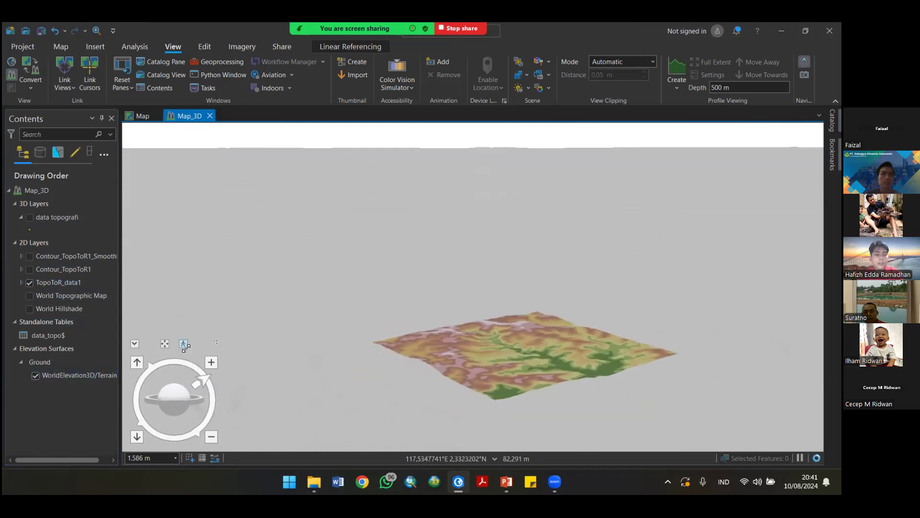
scroll(508, 375, down, 2)
scroll(552, 378, up, 5)
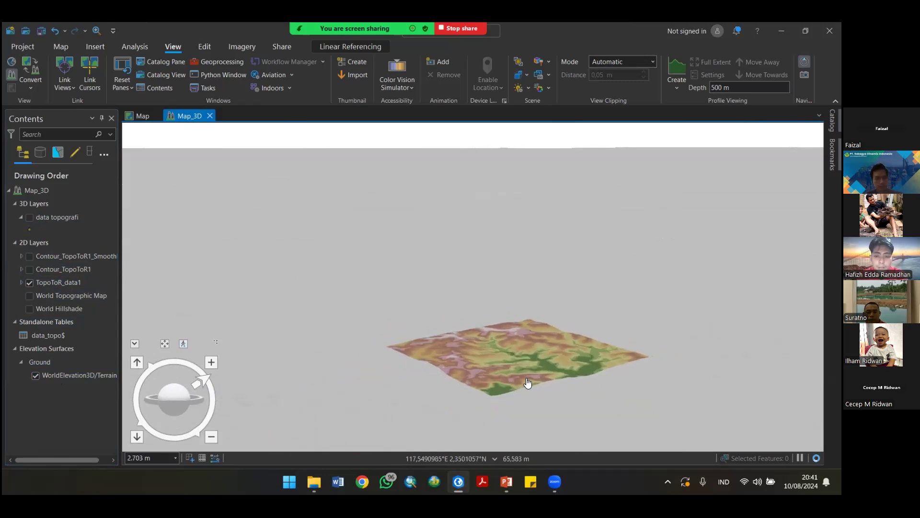
mouse_move(552, 379)
mouse_down()
mouse_move(475, 364)
mouse_move(487, 335)
mouse_move(473, 337)
mouse_up()
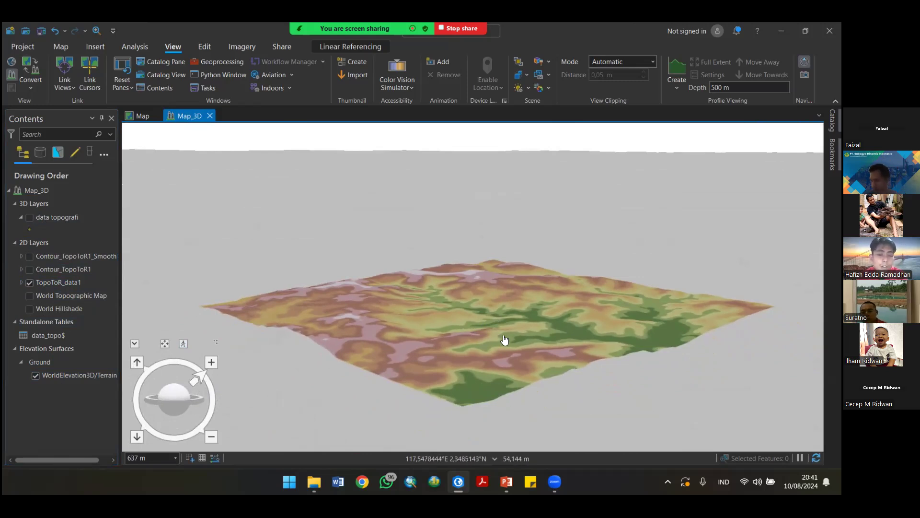
scroll(503, 341, down, 2)
scroll(494, 330, up, 2)
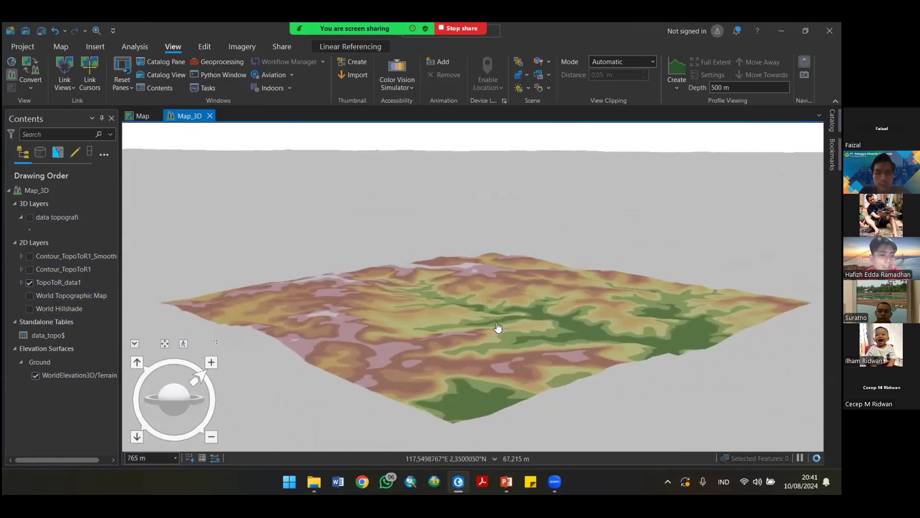
scroll(487, 314, up, 2)
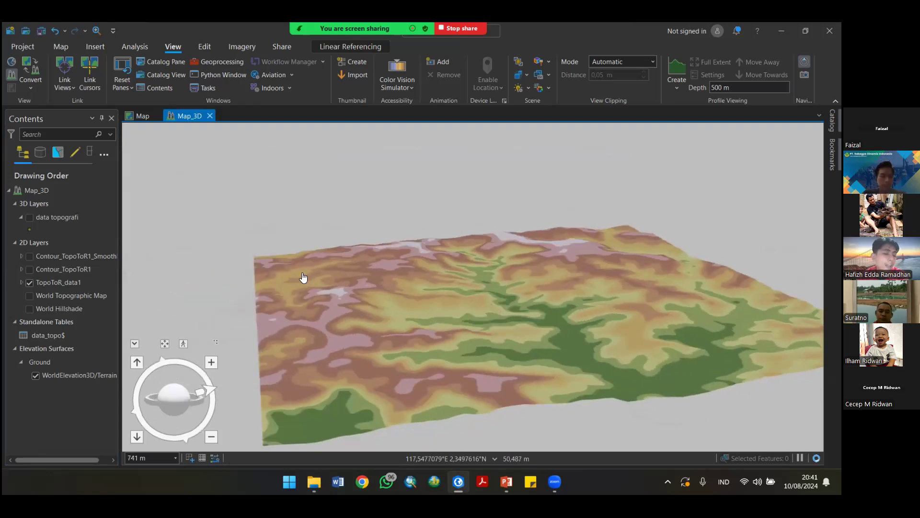
Step: Start adding data to the scene and look through the new bawahtanah and 3. logis.map folders for the dataset
click(71, 50)
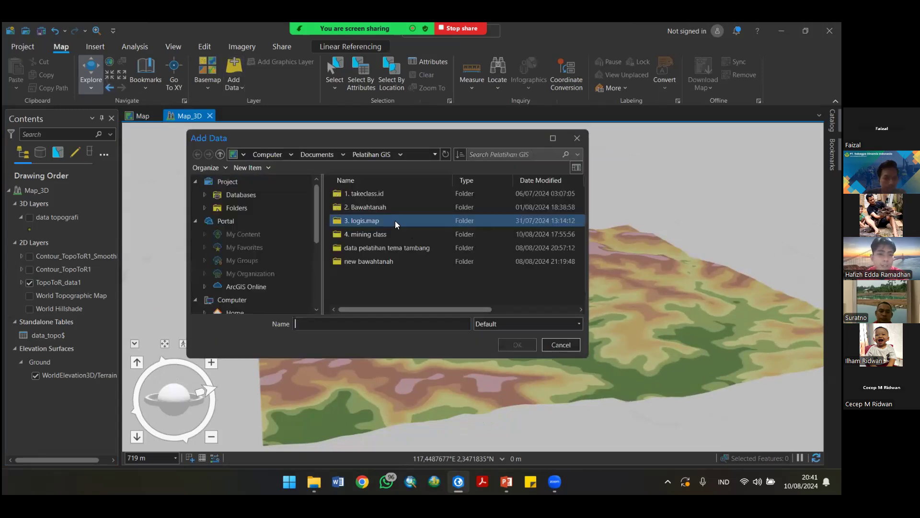
double_click(413, 261)
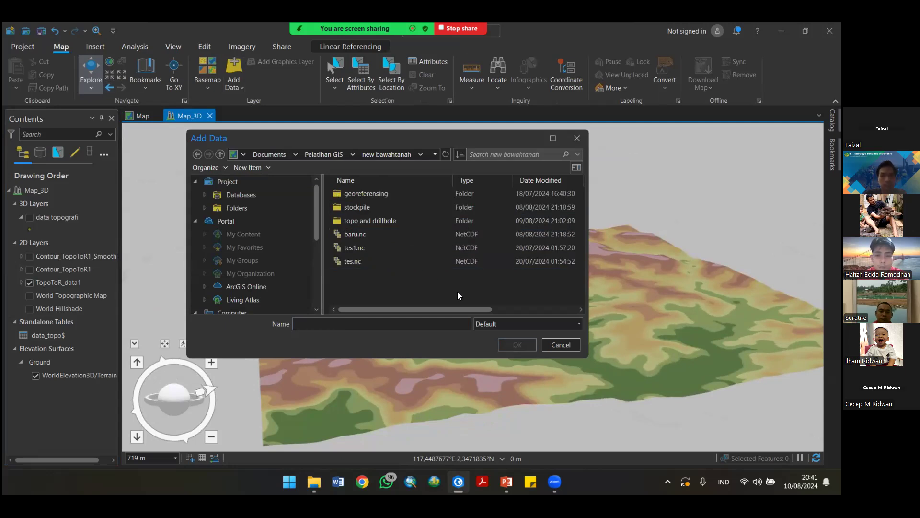
click(221, 154)
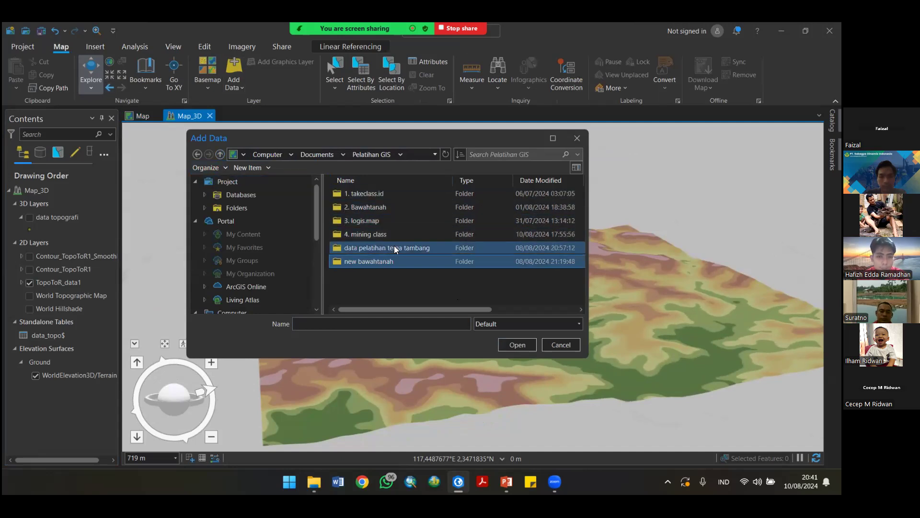
double_click(393, 224)
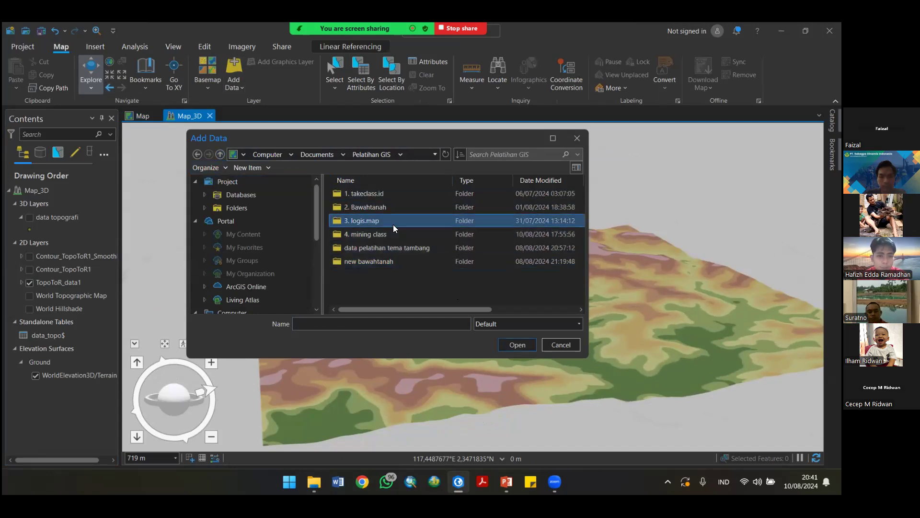
double_click(399, 195)
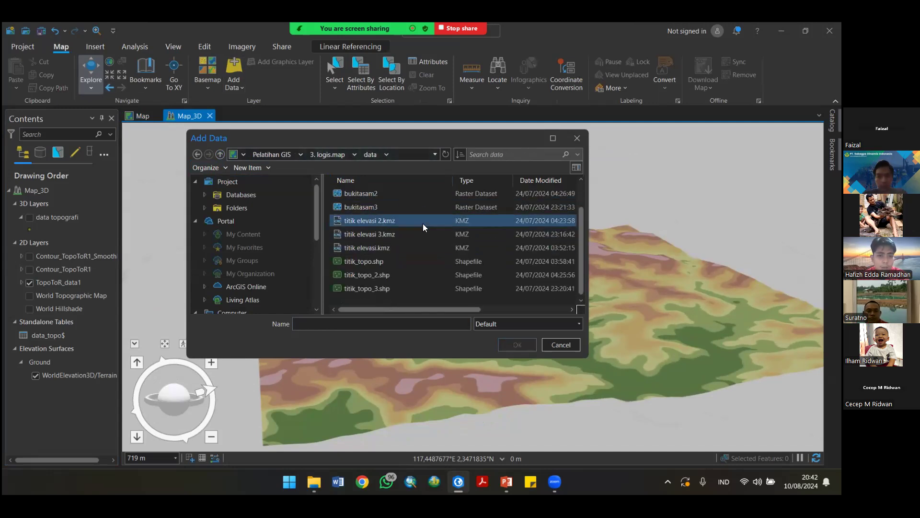
click(220, 154)
click(220, 154)
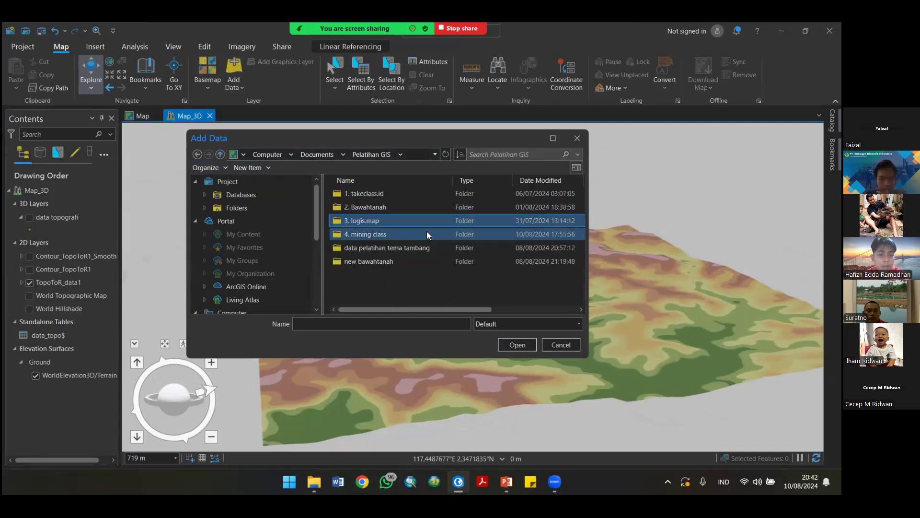
Step: Add dhtes1.nc from new bawahtanah's topo and drillhole folder as a voxel layer, with its variable's data type set to Discrete
double_click(416, 257)
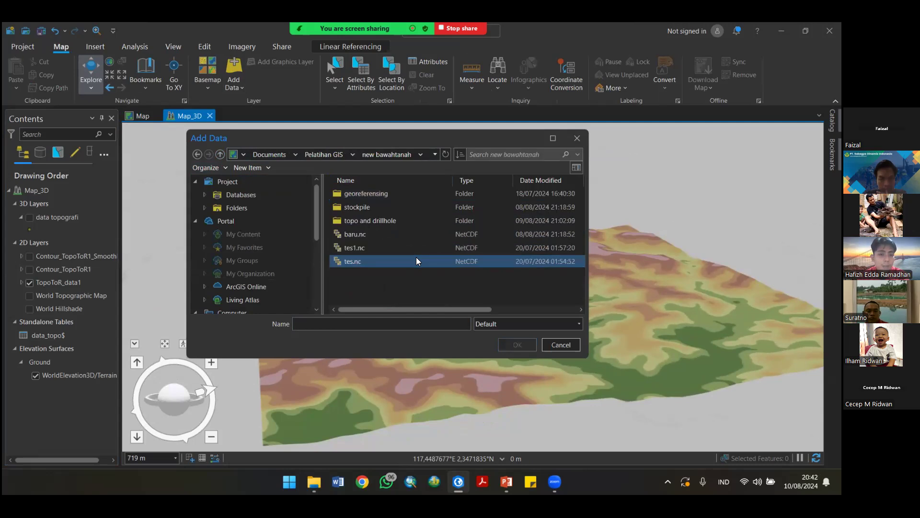
double_click(407, 195)
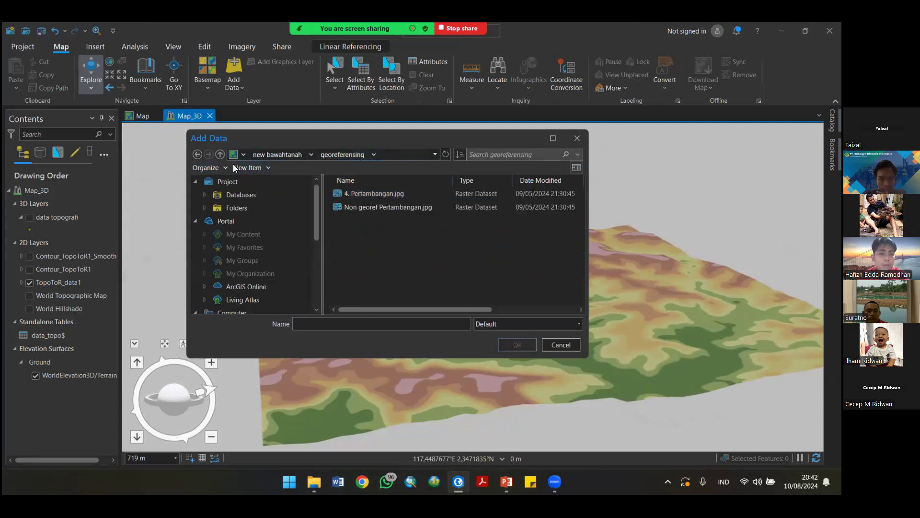
click(220, 154)
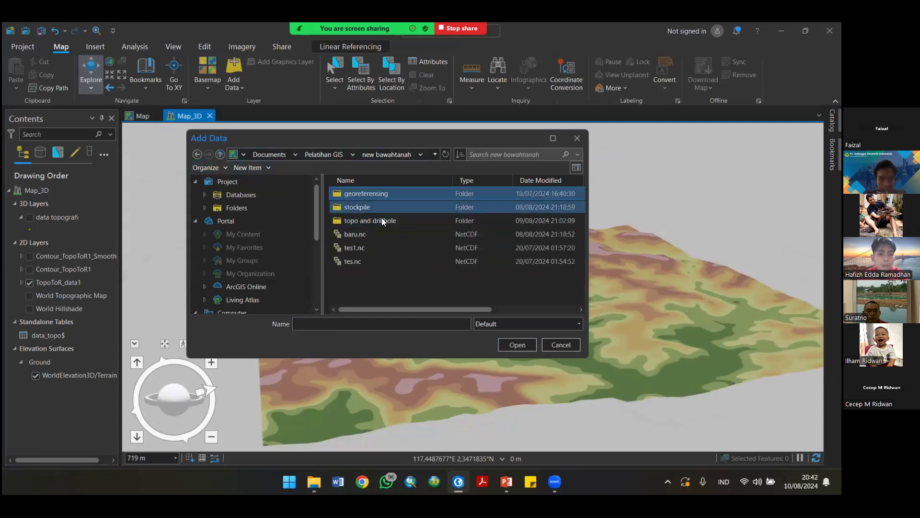
double_click(387, 222)
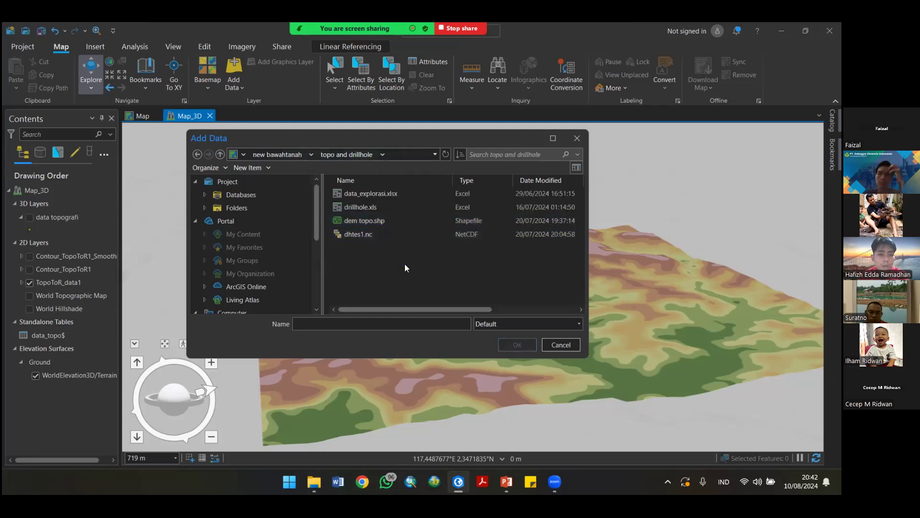
click(404, 233)
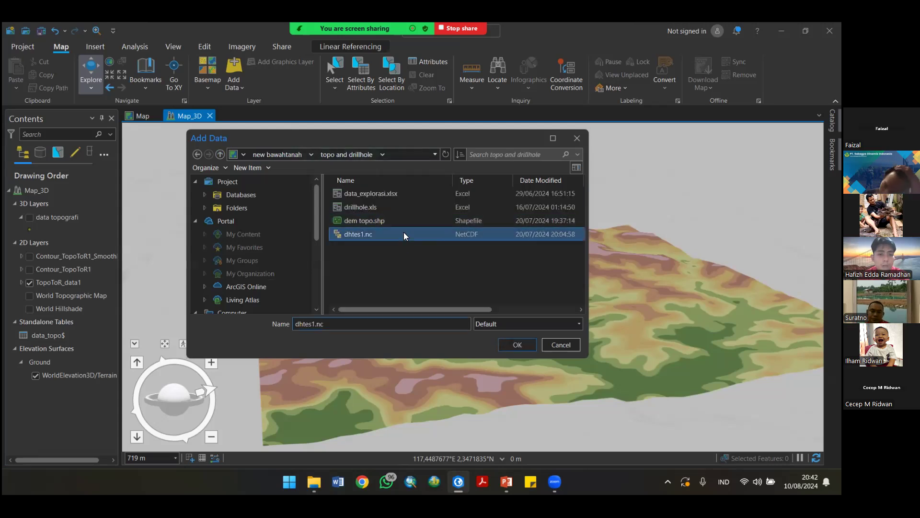
click(516, 348)
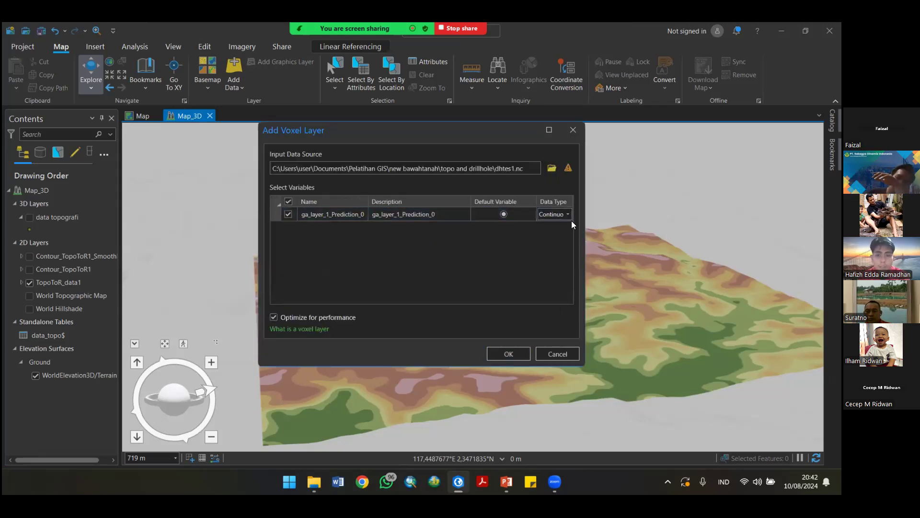
click(550, 235)
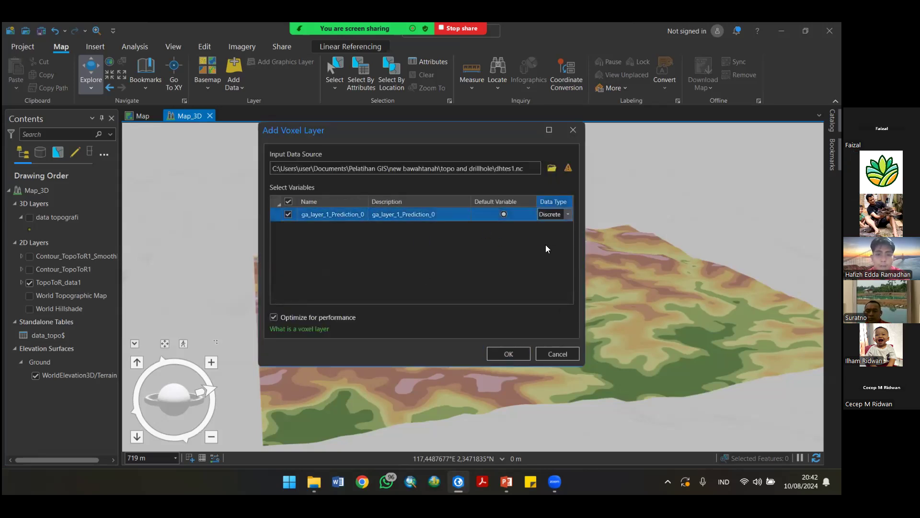
click(511, 352)
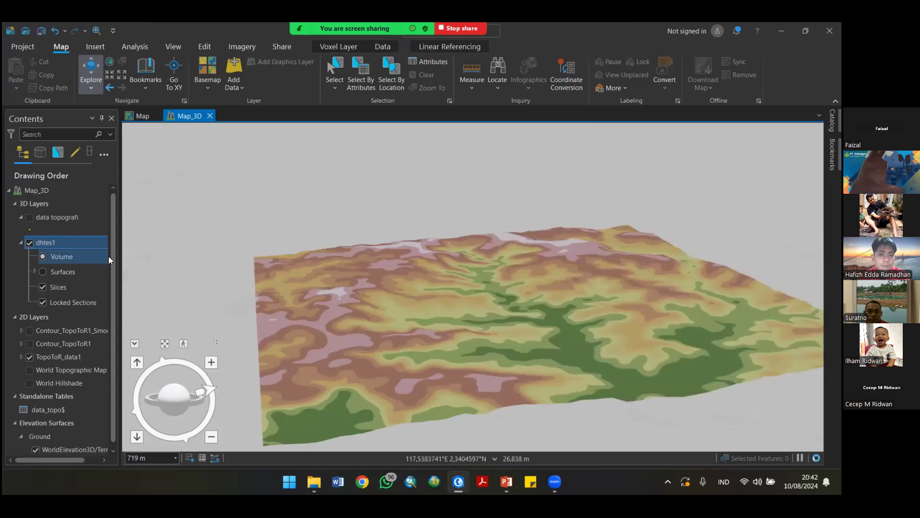
Step: Enable underground navigation for the Ground elevation surface and set its surface color to No color
click(42, 271)
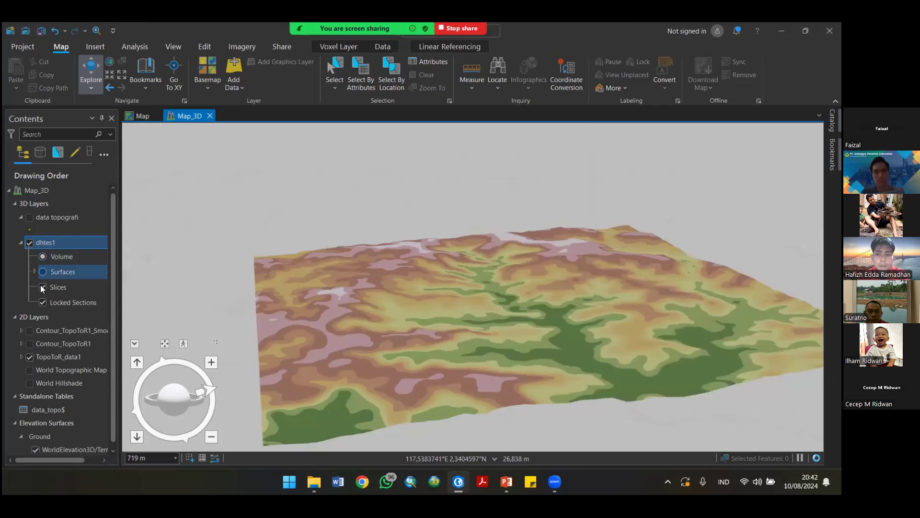
scroll(40, 286, down, 1)
click(33, 445)
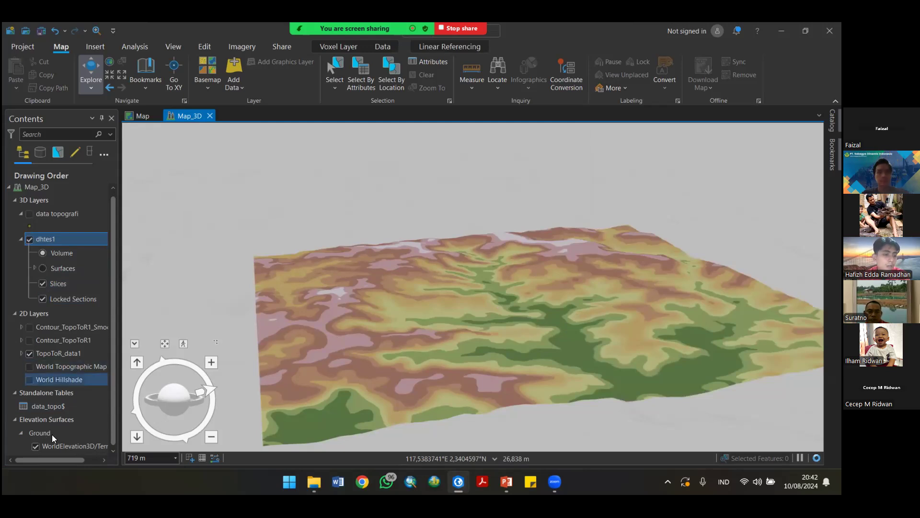
click(39, 433)
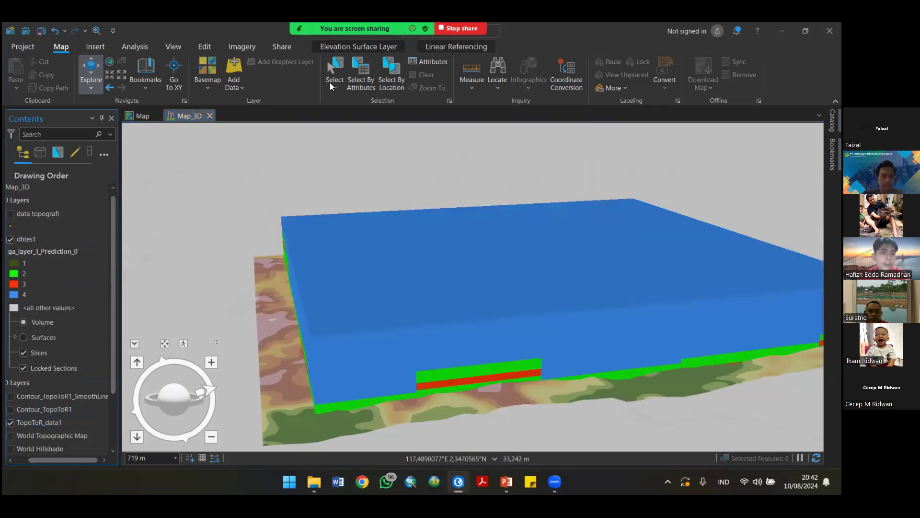
scroll(51, 364, down, 3)
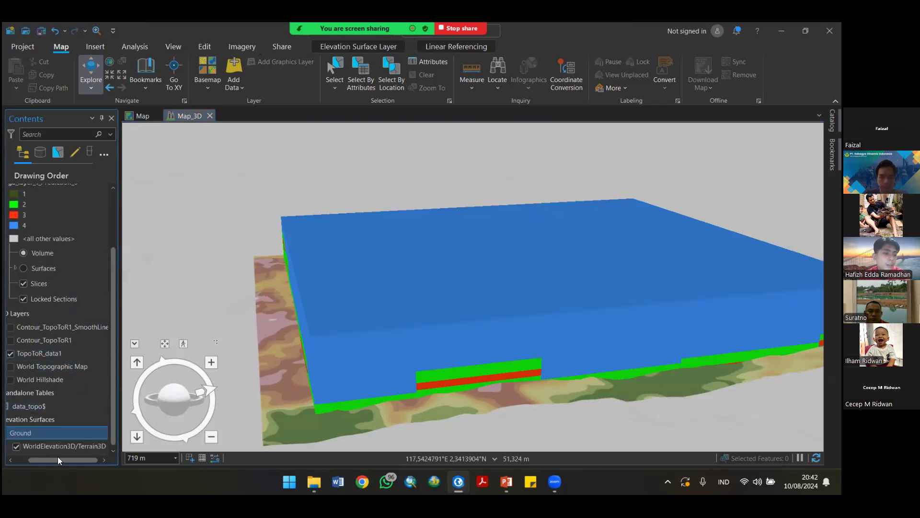
drag(70, 460, 31, 463)
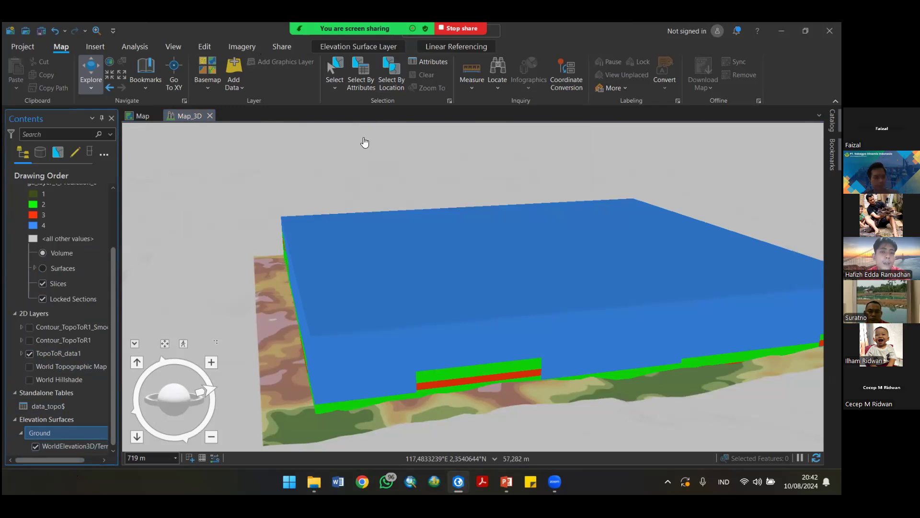
click(359, 46)
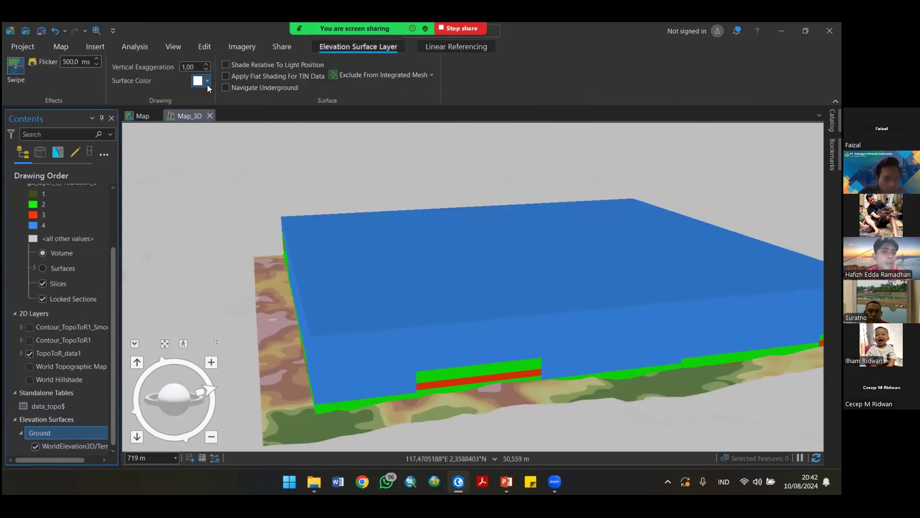
click(208, 80)
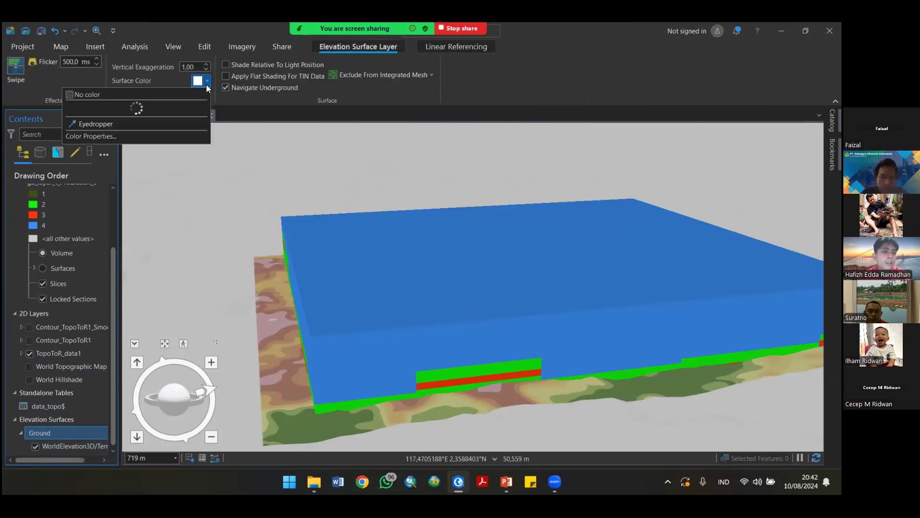
click(70, 91)
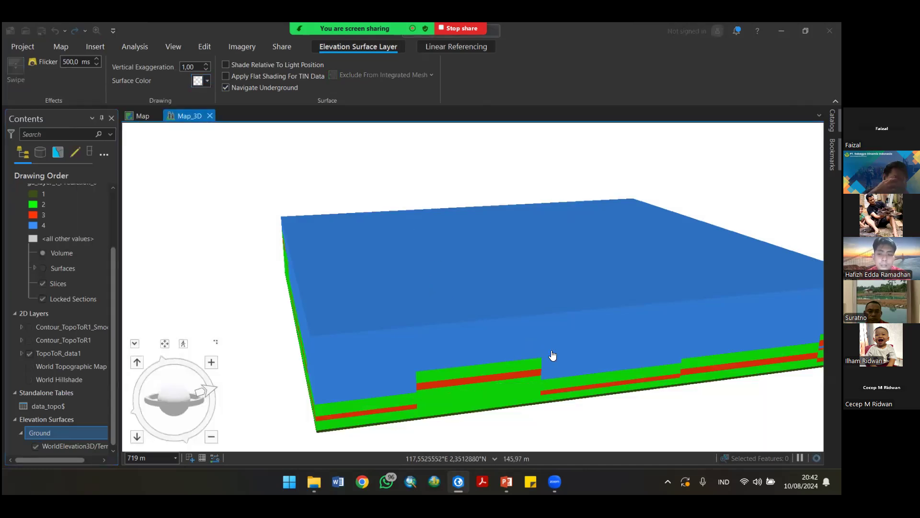
drag(541, 353, 548, 369)
drag(571, 399, 518, 331)
drag(461, 338, 487, 340)
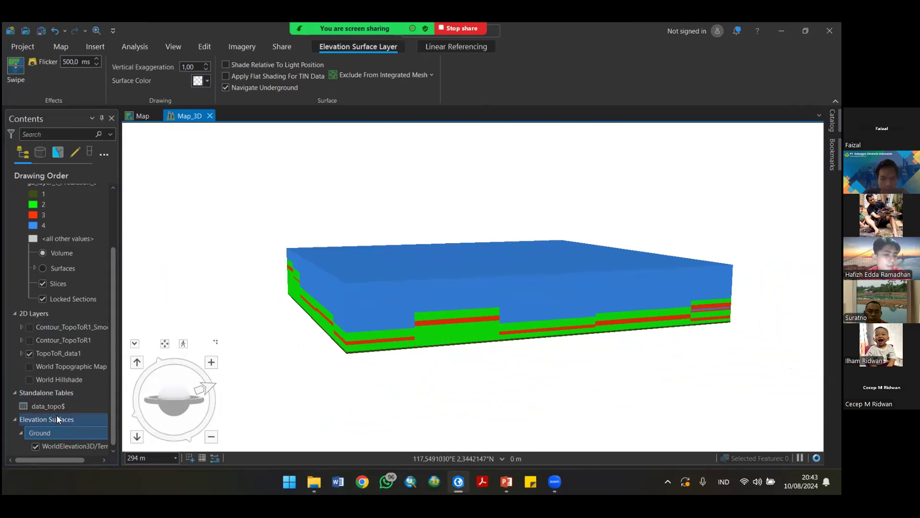
Step: Copy the TopoToR_data1 raster layer from the scene's 2D layers
scroll(68, 280, up, 2)
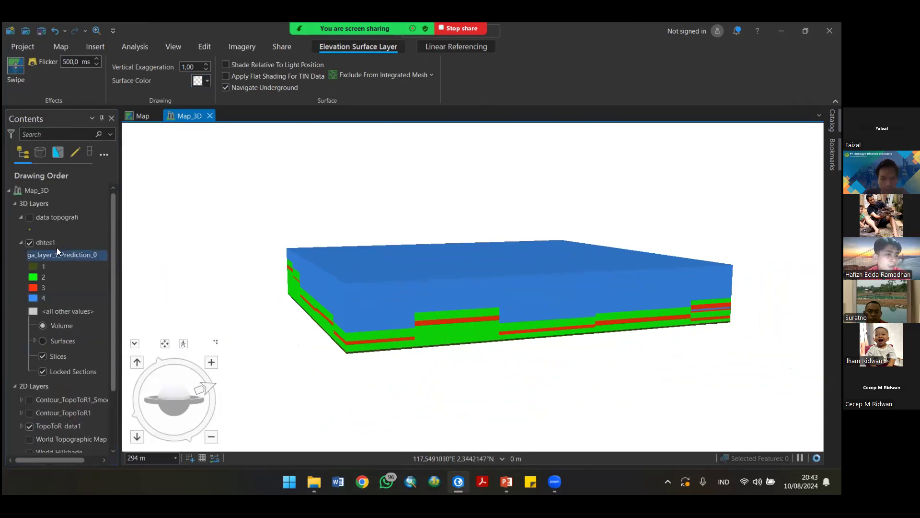
scroll(63, 328, down, 3)
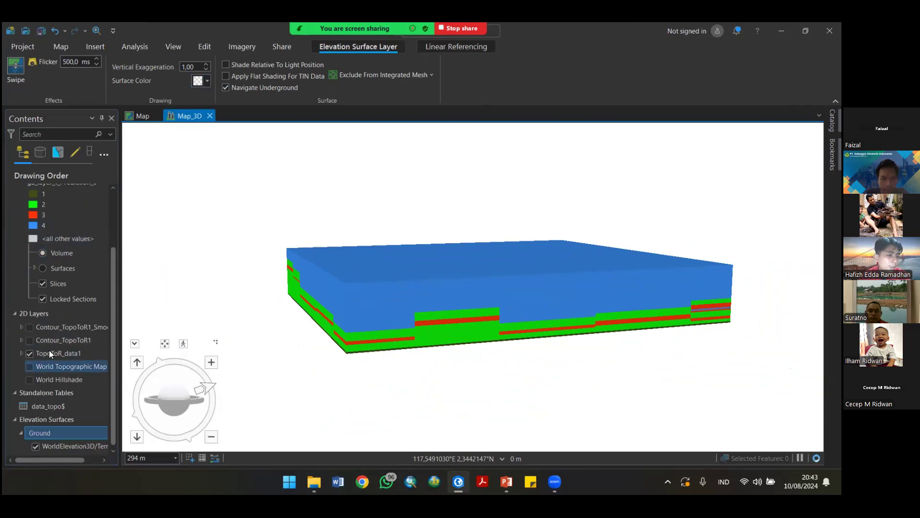
click(49, 353)
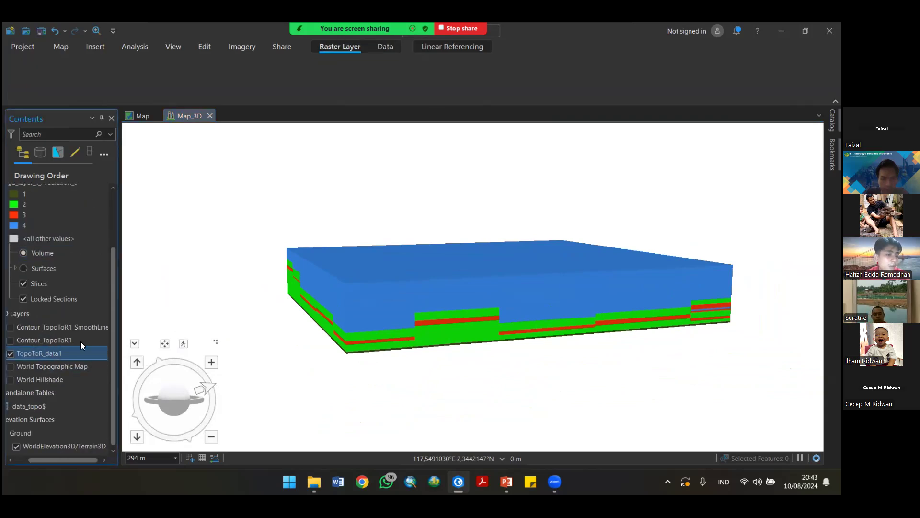
right_click(53, 353)
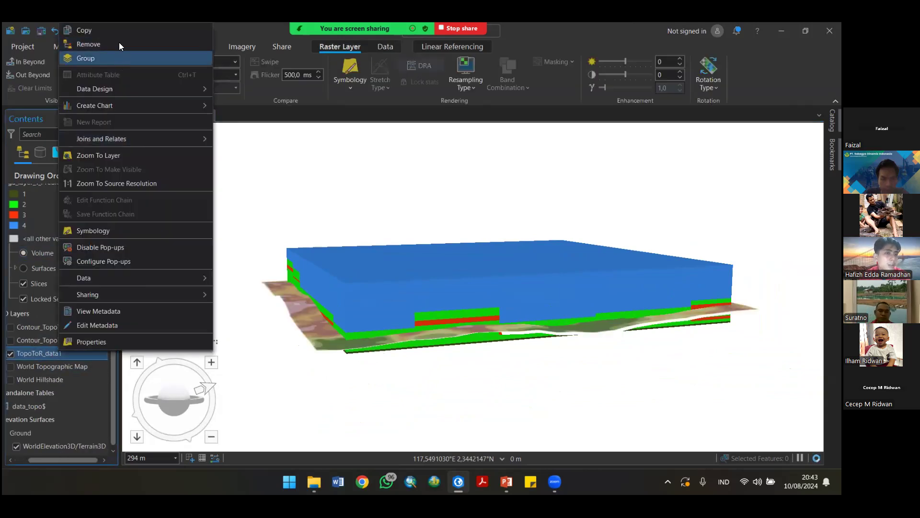
click(123, 30)
drag(47, 458, 33, 458)
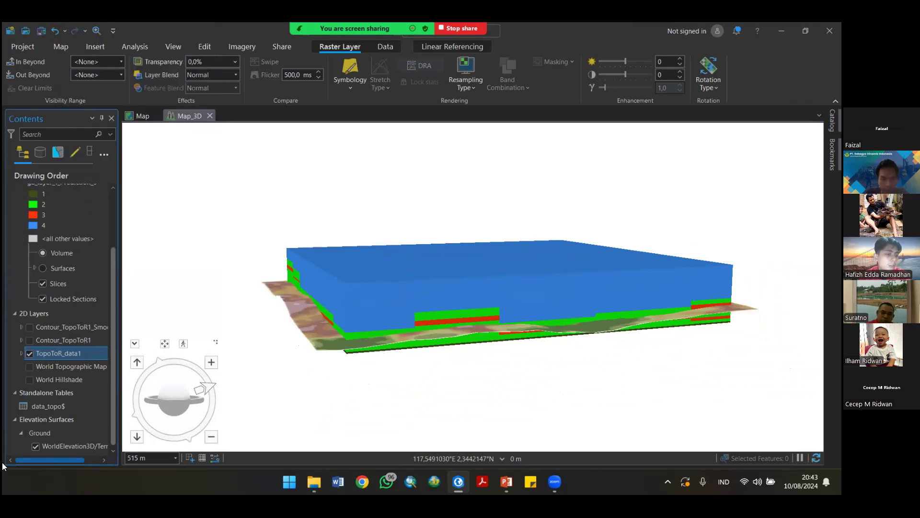
Step: Turn off the WorldElevation3D/Terrain3D source and paste TopoToR_data1 into the Ground surface as an elevation source
click(35, 446)
click(37, 432)
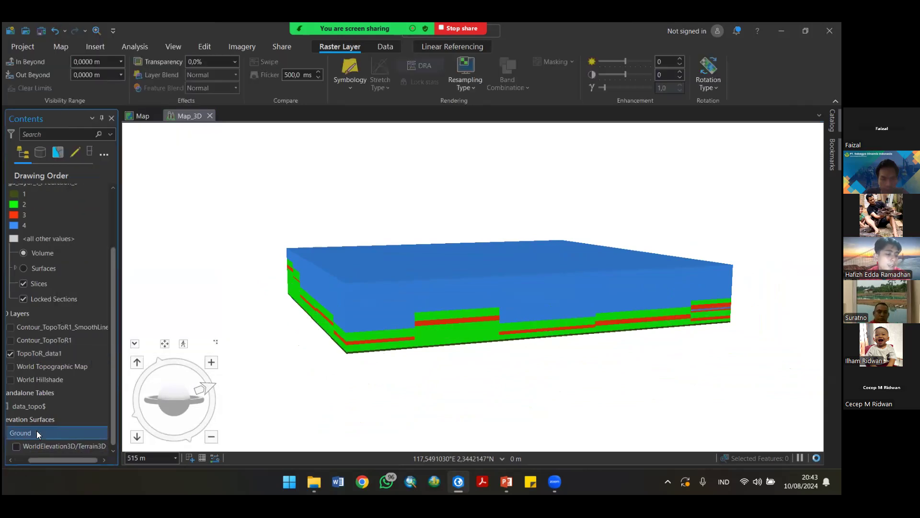
right_click(21, 430)
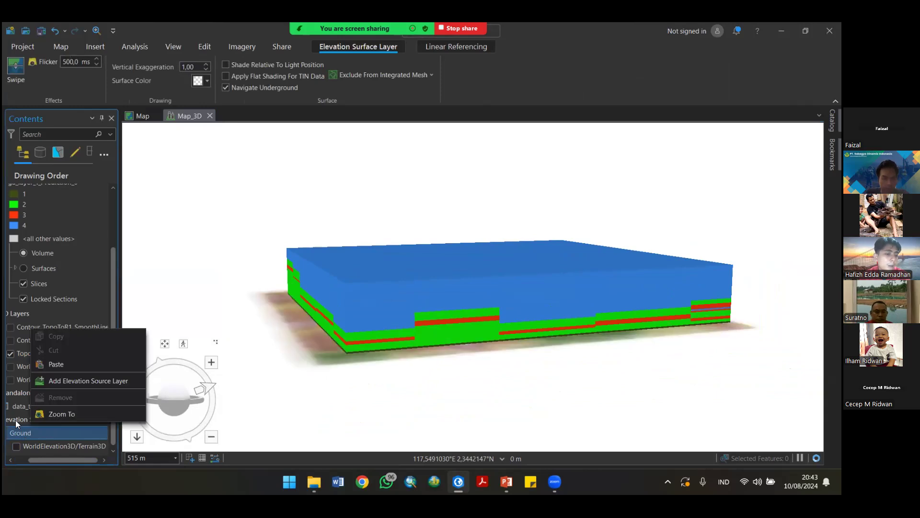
click(67, 365)
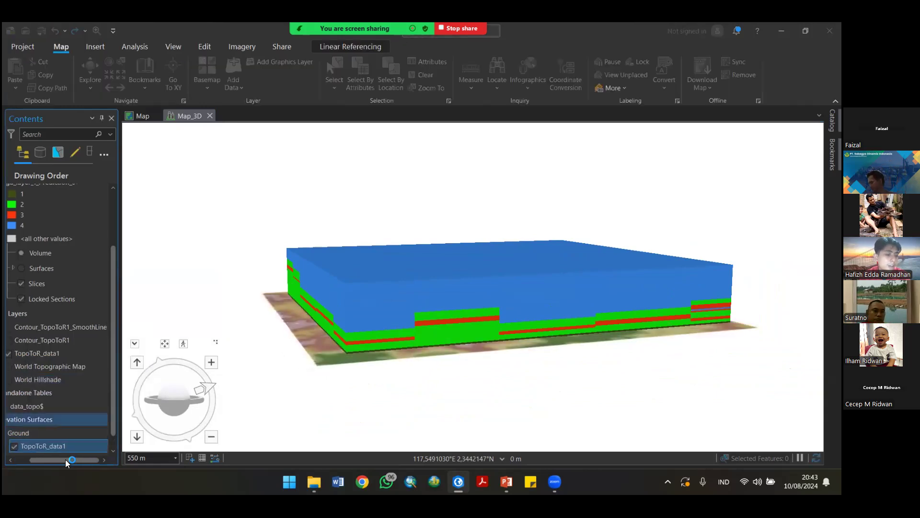
drag(57, 458, 28, 458)
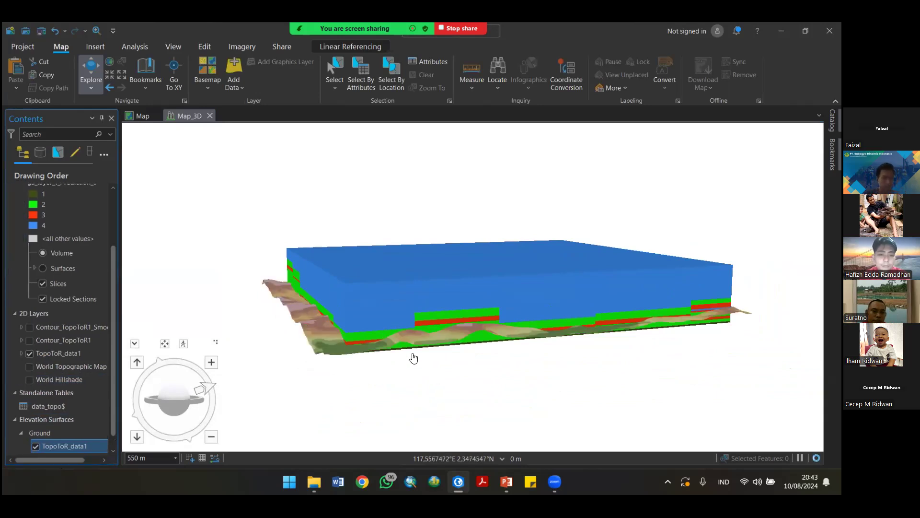
Step: Set the dhtes1 voxel layer's vertical exaggeration to -1,54 in its elevation properties
scroll(61, 250, up, 3)
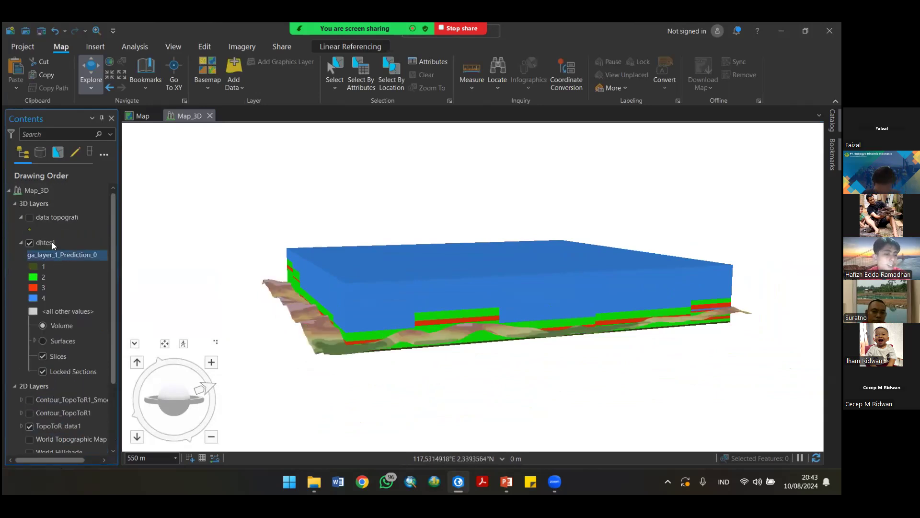
click(51, 241)
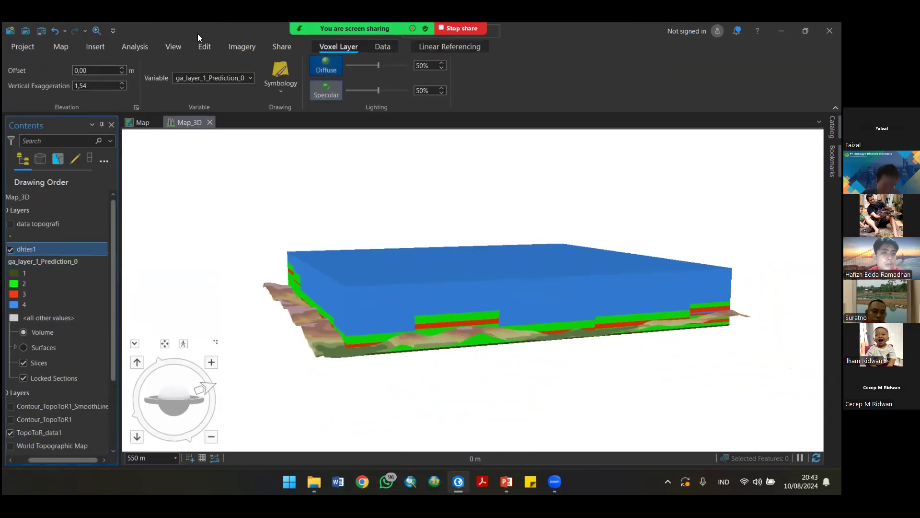
right_click(53, 247)
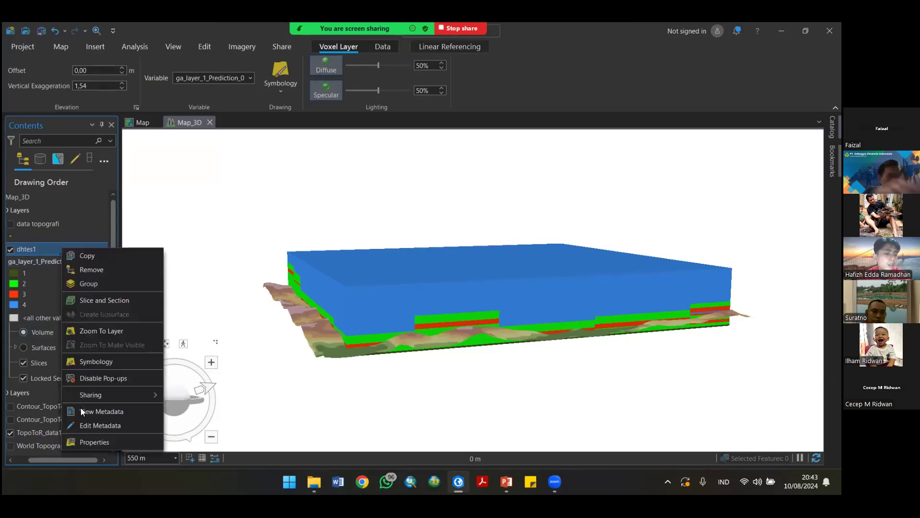
click(86, 441)
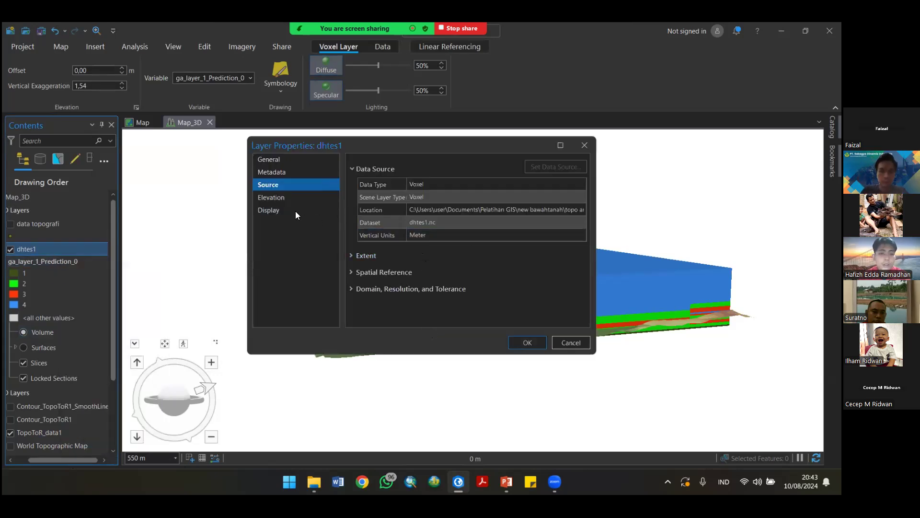
click(277, 197)
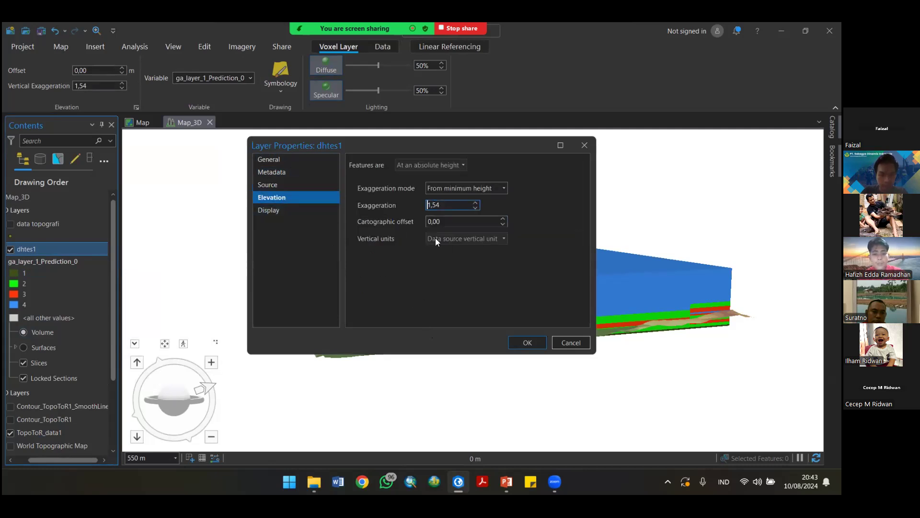
click(505, 188)
click(483, 197)
click(526, 342)
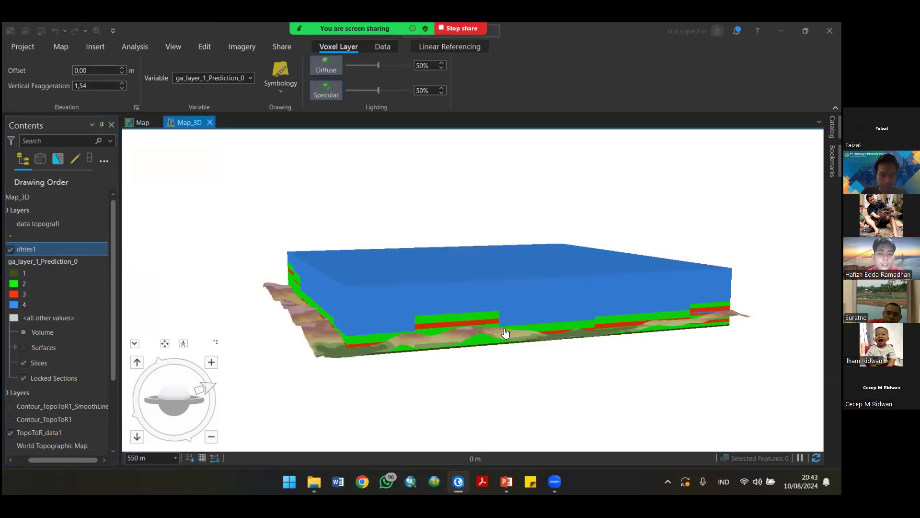
drag(372, 355, 440, 337)
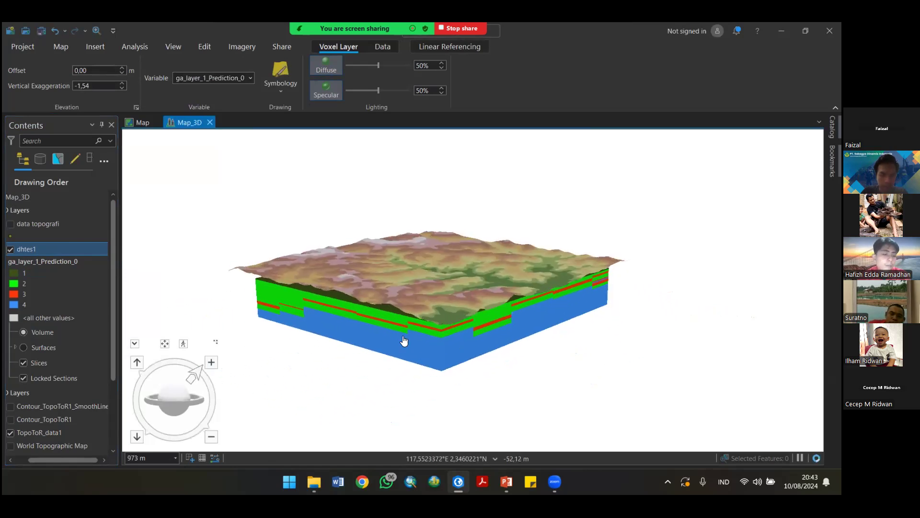
Step: Collapse the on-screen navigator and turn off the TopoToR_data1 raster layer to expose the voxel block
drag(43, 459, 14, 460)
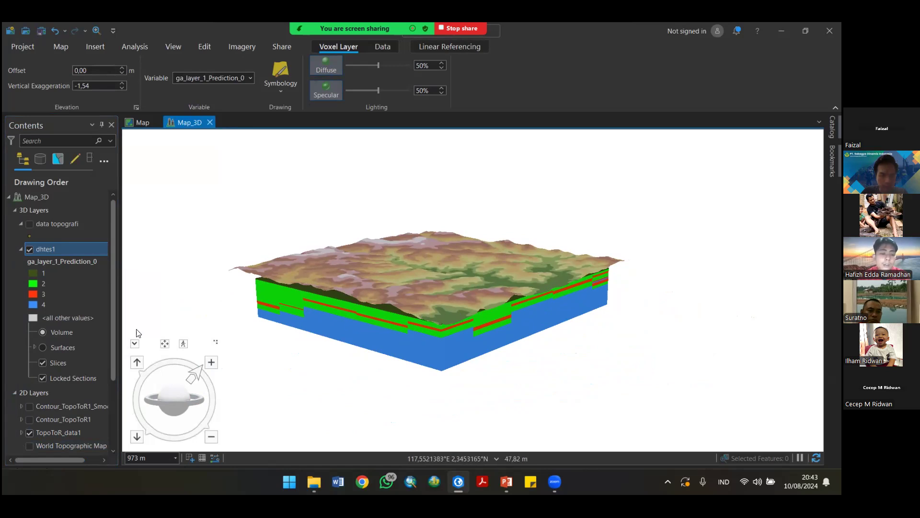
click(134, 343)
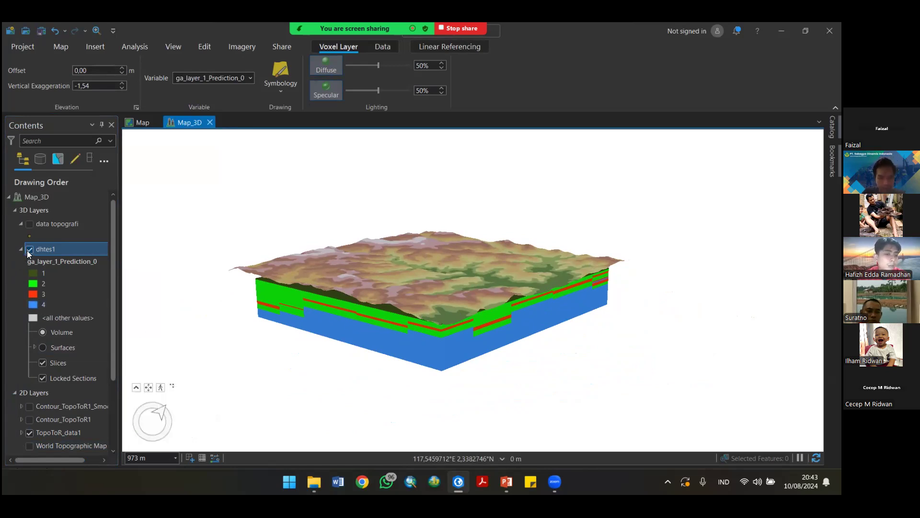
click(29, 433)
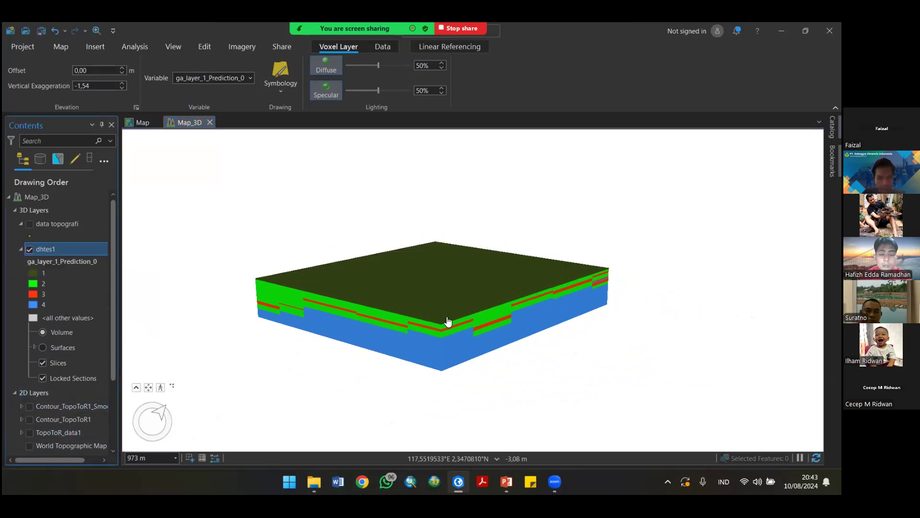
scroll(448, 321, up, 4)
mouse_move(422, 300)
mouse_down()
mouse_move(433, 314)
mouse_move(378, 317)
mouse_move(428, 303)
mouse_move(457, 322)
mouse_move(420, 283)
mouse_up()
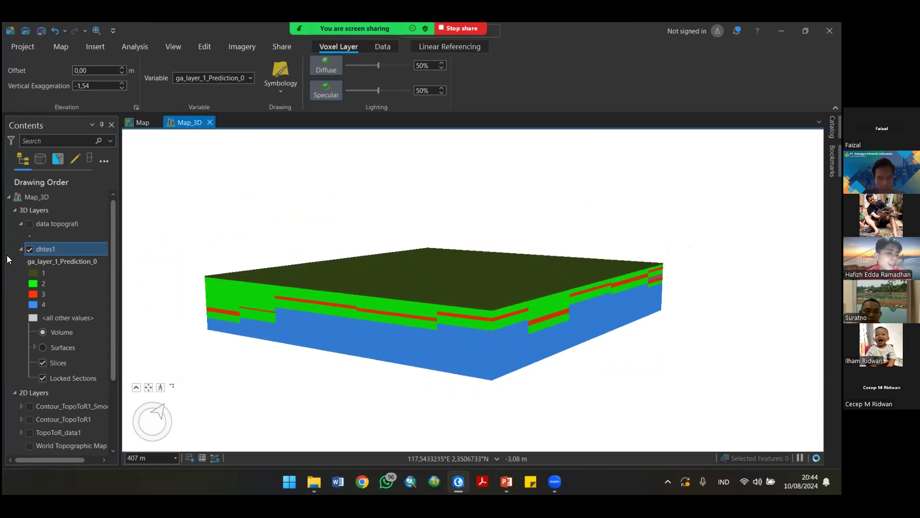
Step: Open the dhtes1 symbology and hide values 1, 2 and 3 so only the value 4 layer is drawn
right_click(47, 248)
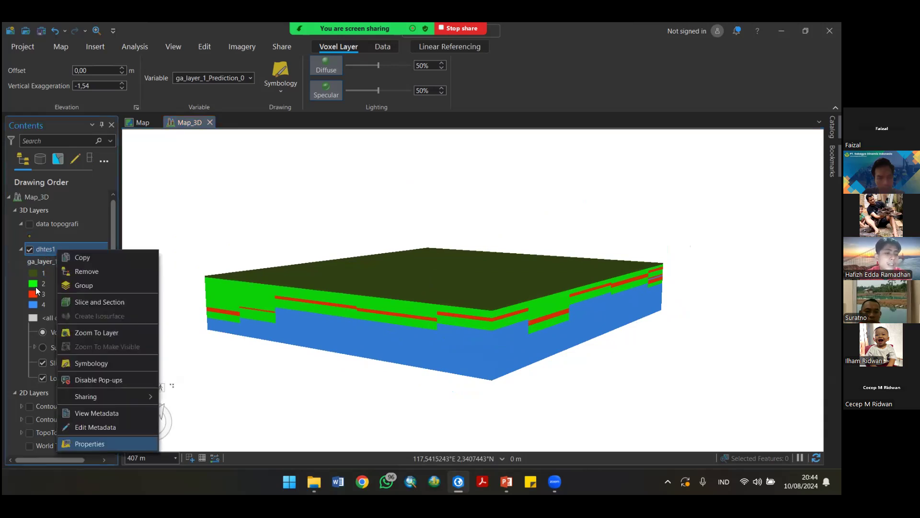
click(92, 363)
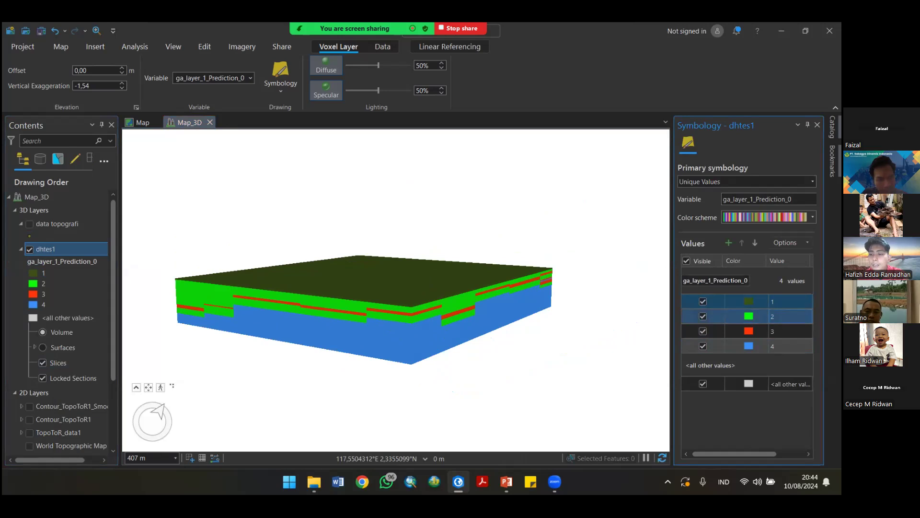
click(790, 302)
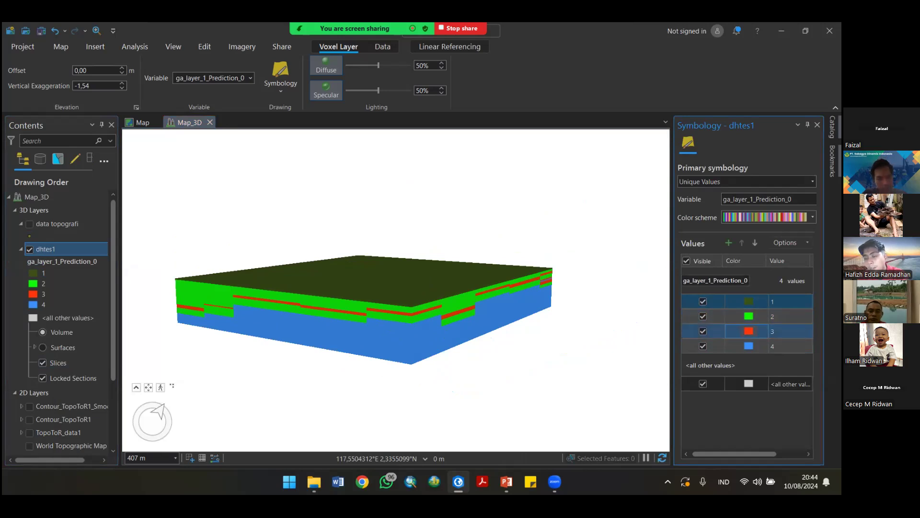
click(703, 301)
click(701, 315)
click(701, 329)
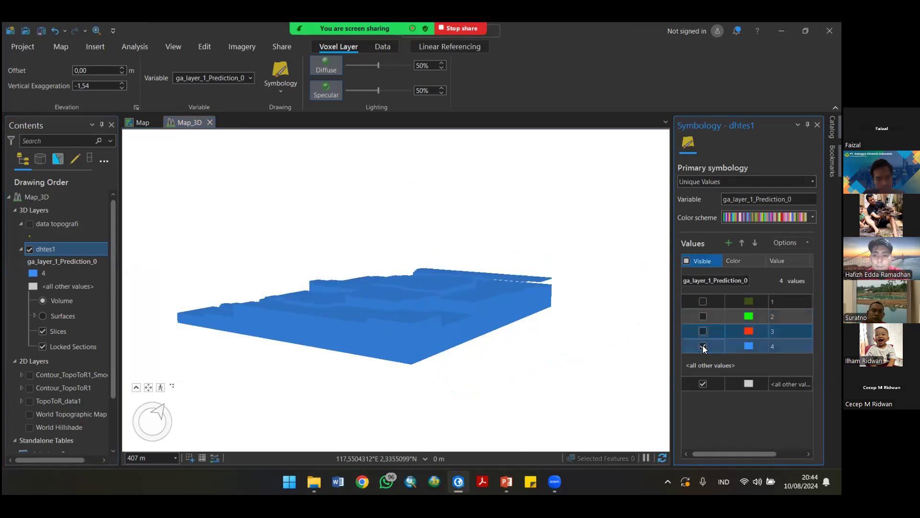
Step: Hide value 4 and show value 3 in dhtes1, and examine the isolated layer from different angles
click(702, 346)
click(703, 331)
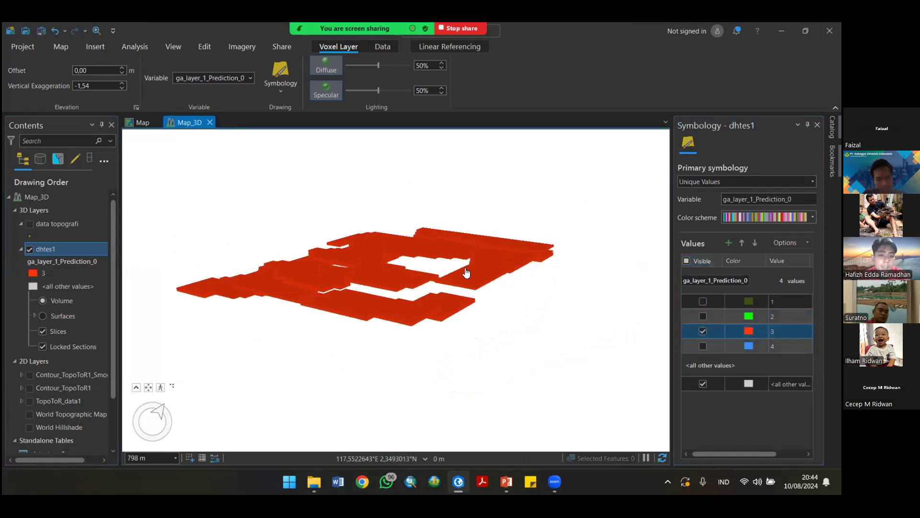
scroll(467, 272, up, 4)
drag(466, 268, 388, 309)
scroll(326, 302, up, 2)
scroll(326, 302, down, 2)
drag(203, 297, 227, 275)
scroll(271, 306, up, 2)
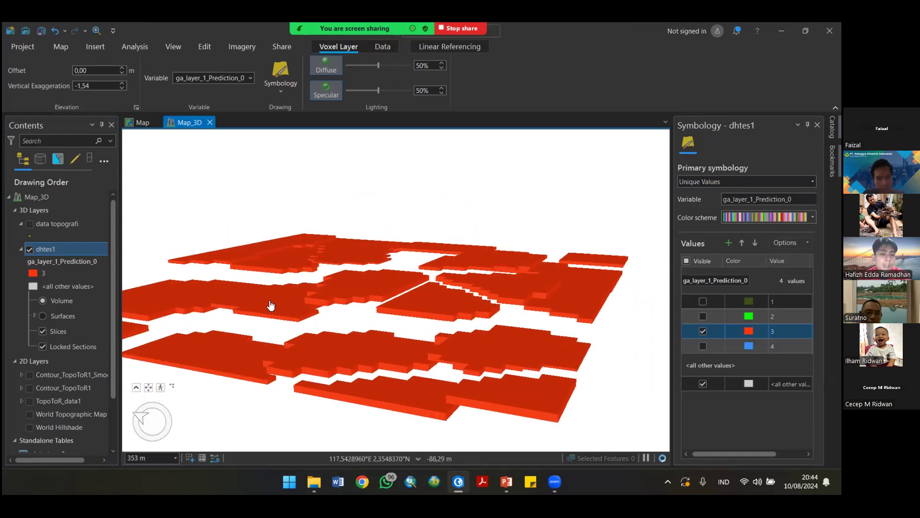
Step: Show value 4 and hide value 3 in dhtes1, and examine the value 4 layer from another angle
drag(315, 288, 520, 318)
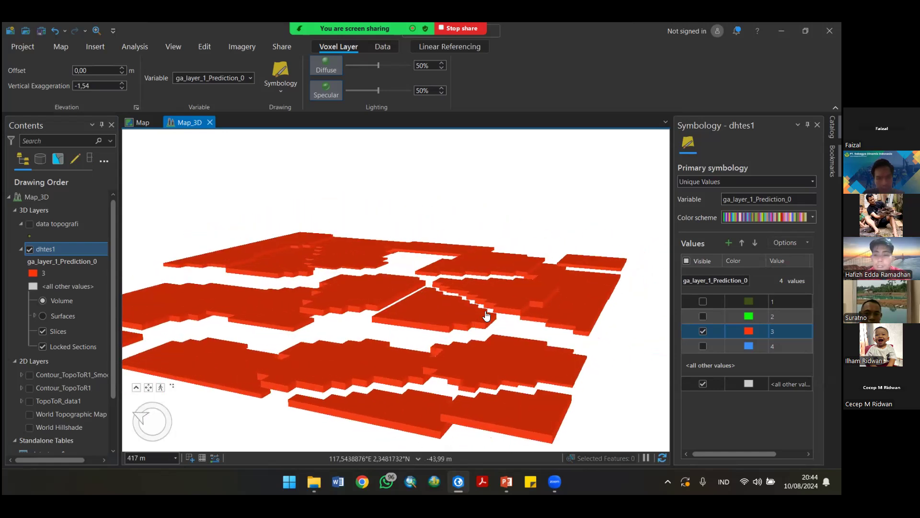
click(703, 345)
click(703, 331)
drag(487, 359, 582, 381)
Step: Hide value 4 and show values 1 and 3 together in dhtes1, leaving value 2 hidden
click(704, 331)
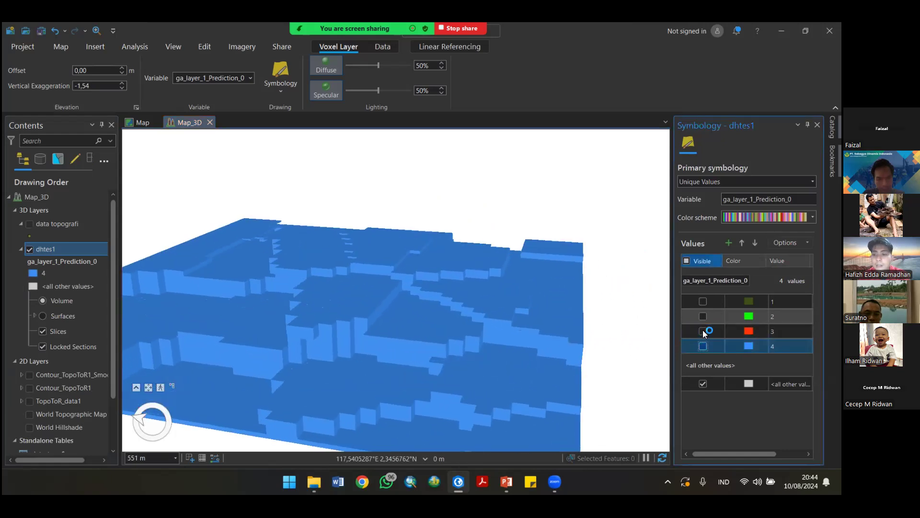
click(703, 317)
click(704, 317)
click(703, 301)
drag(578, 341, 462, 363)
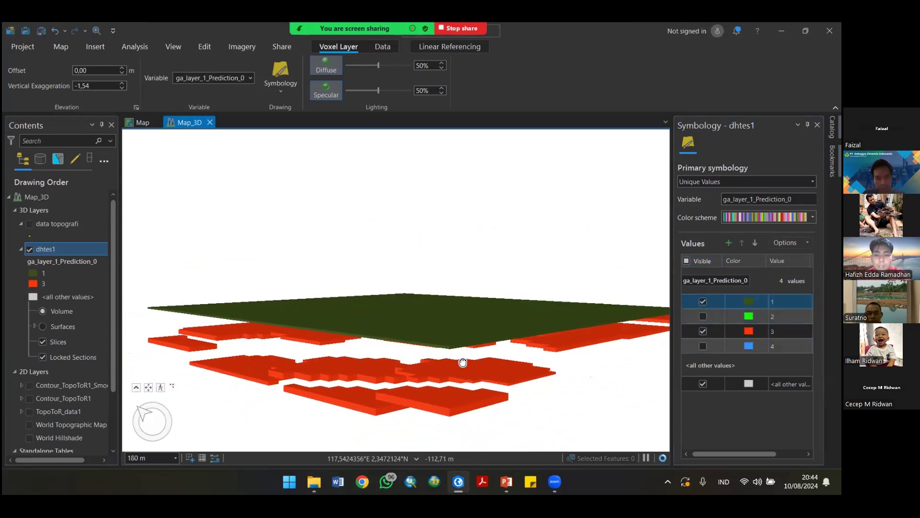
scroll(462, 363, down, 2)
drag(589, 325, 585, 345)
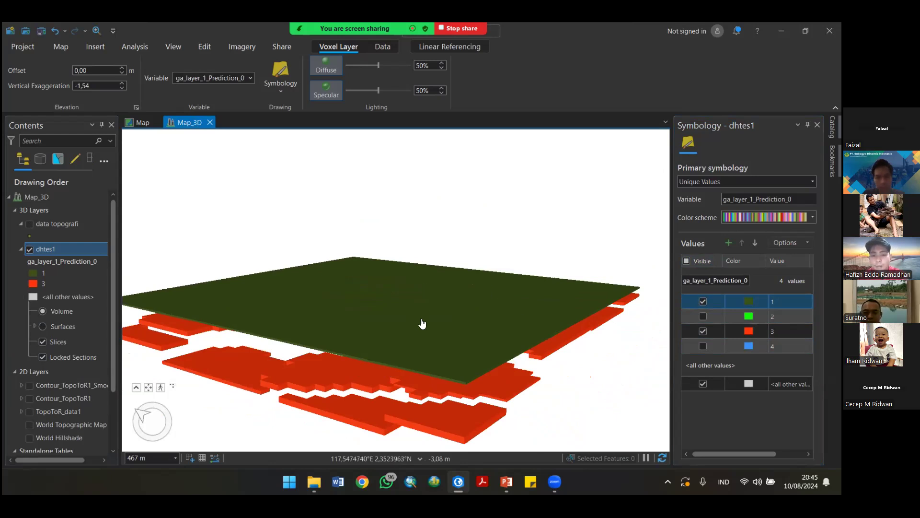
scroll(402, 354, down, 3)
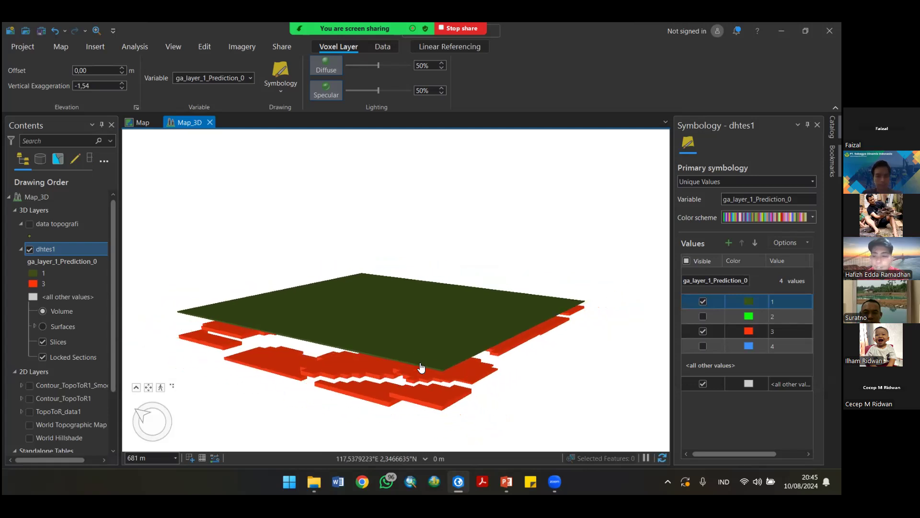
drag(376, 371, 431, 357)
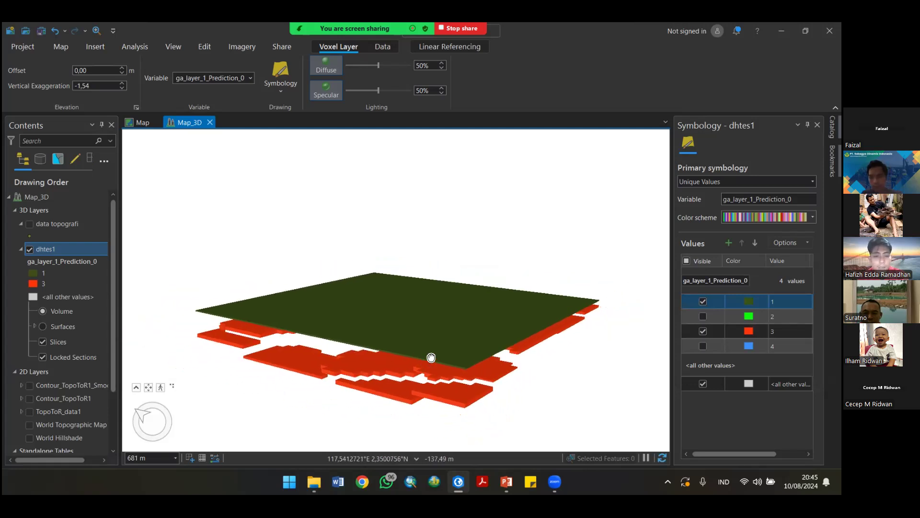
Step: Switch to the Day 2 Spatial data analysis presentation in PowerPoint, view the Interpolation slide, and return to ArcGIS Pro
mouse_move(507, 481)
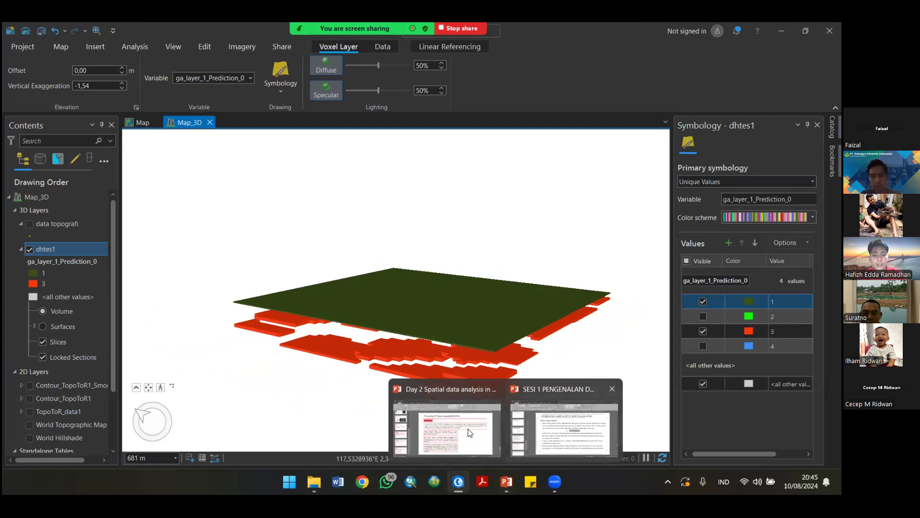
click(446, 425)
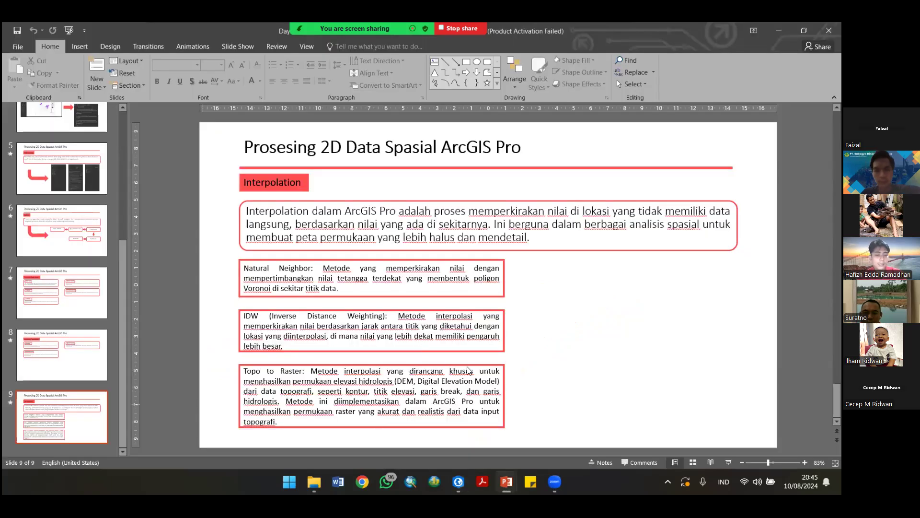
key(alt+Tab)
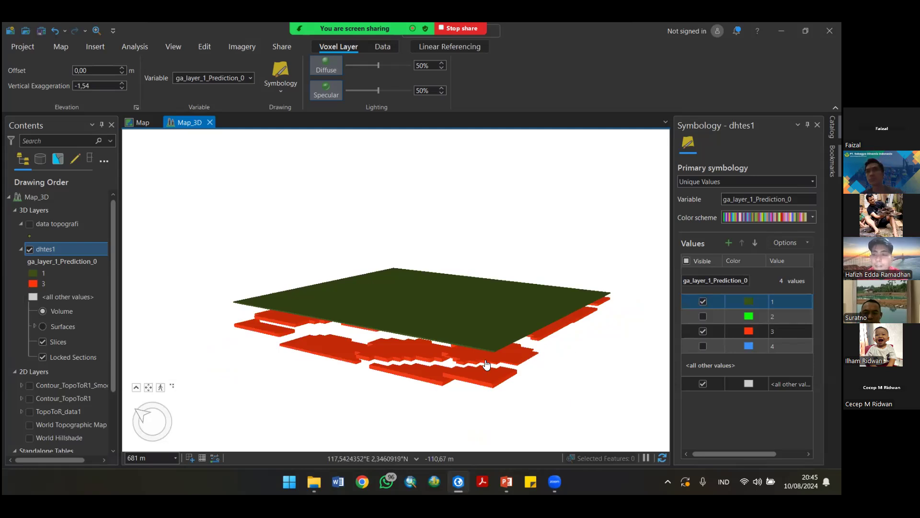
Step: Examine the value 3 voxel bodies beneath the value 1 layer from low and raised viewing angles
drag(421, 349, 440, 314)
scroll(415, 306, up, 5)
drag(602, 335, 587, 346)
scroll(477, 306, down, 1)
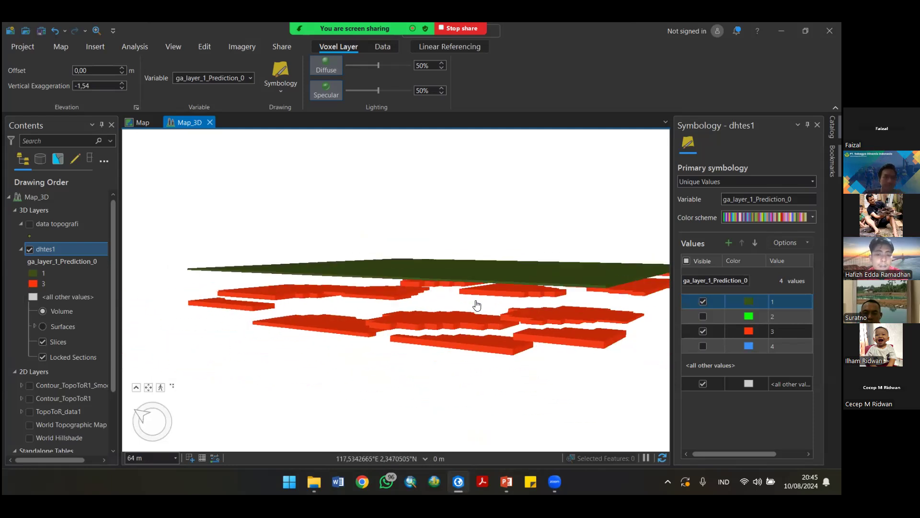
drag(476, 305, 393, 306)
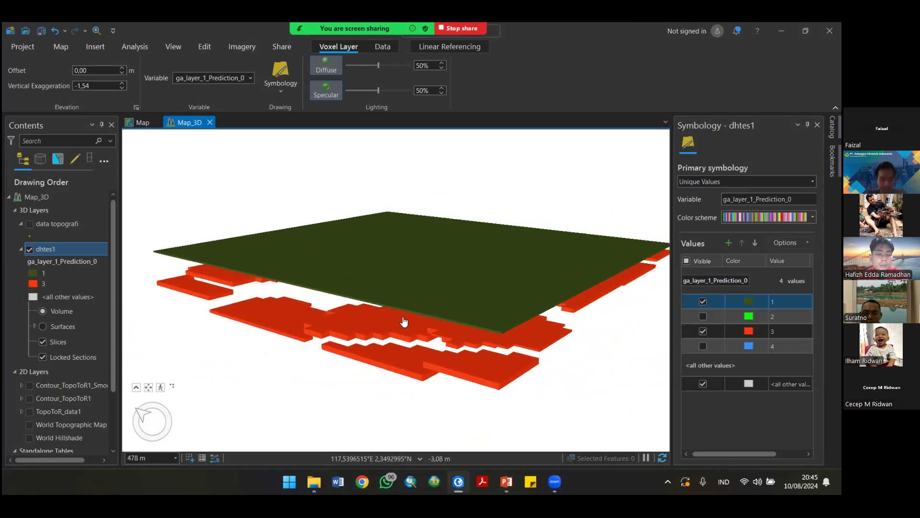
drag(467, 311, 467, 285)
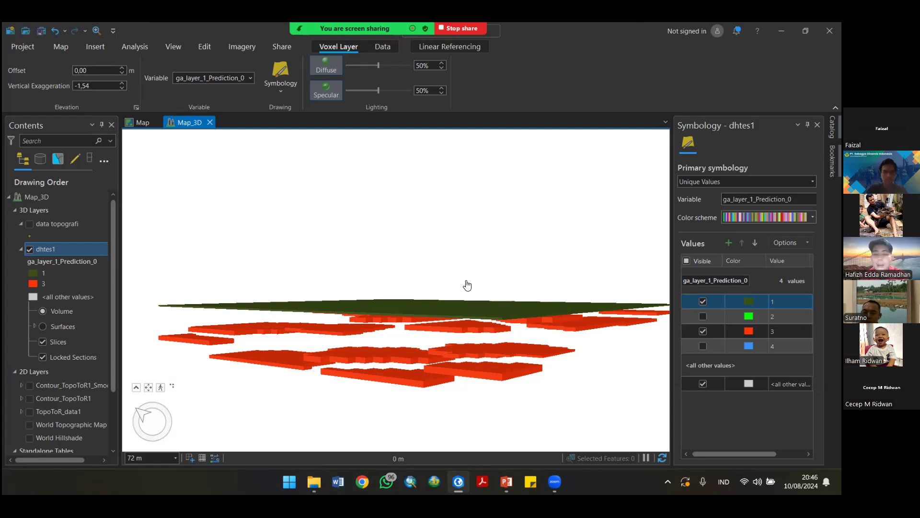
drag(347, 301, 339, 310)
Step: Turn off the dhtes1 voxel layer, turn on the TopoToR_data1 raster, and close the dhtes1 symbology
click(29, 249)
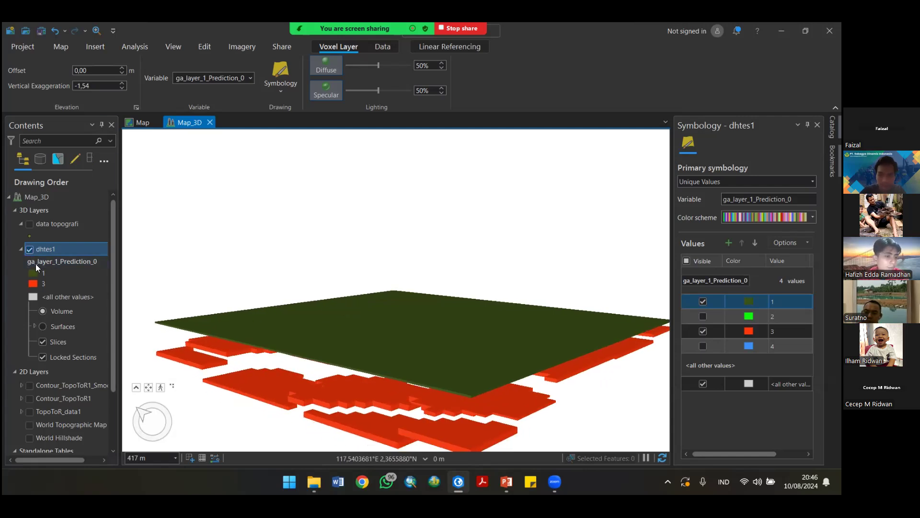
scroll(47, 396, down, 2)
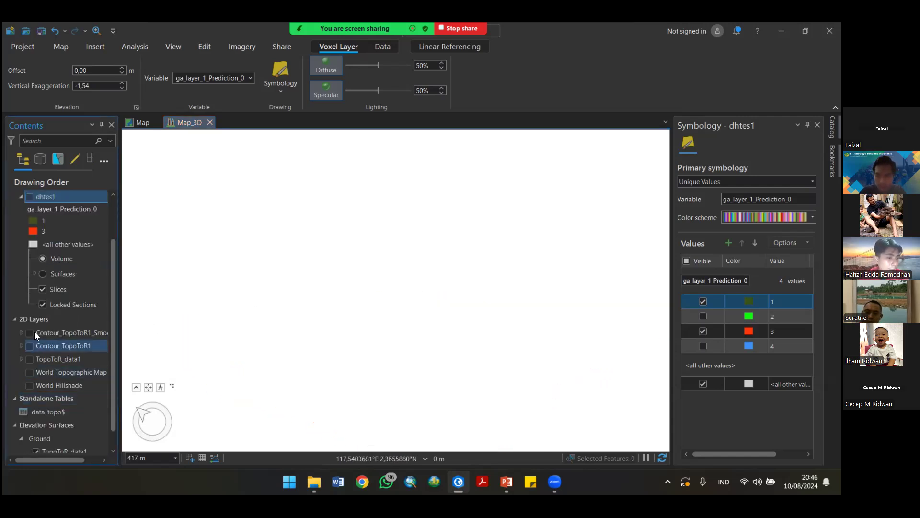
click(29, 358)
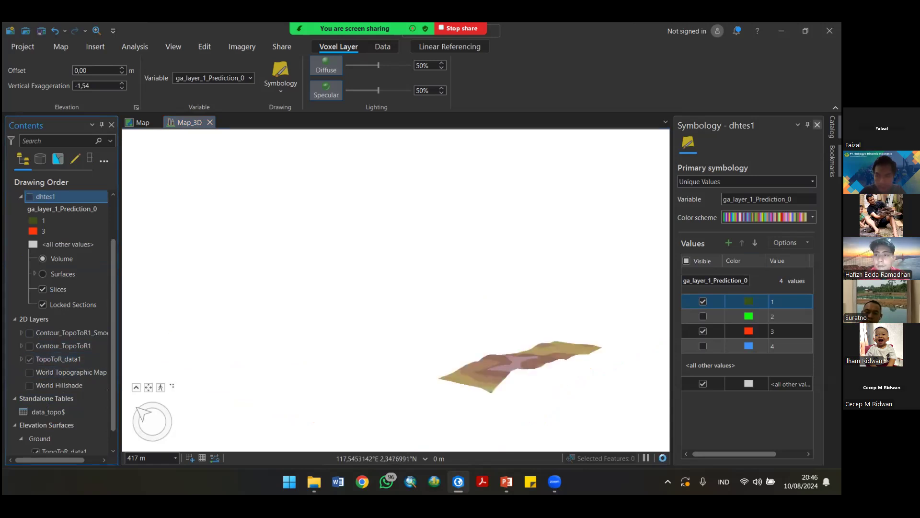
click(818, 124)
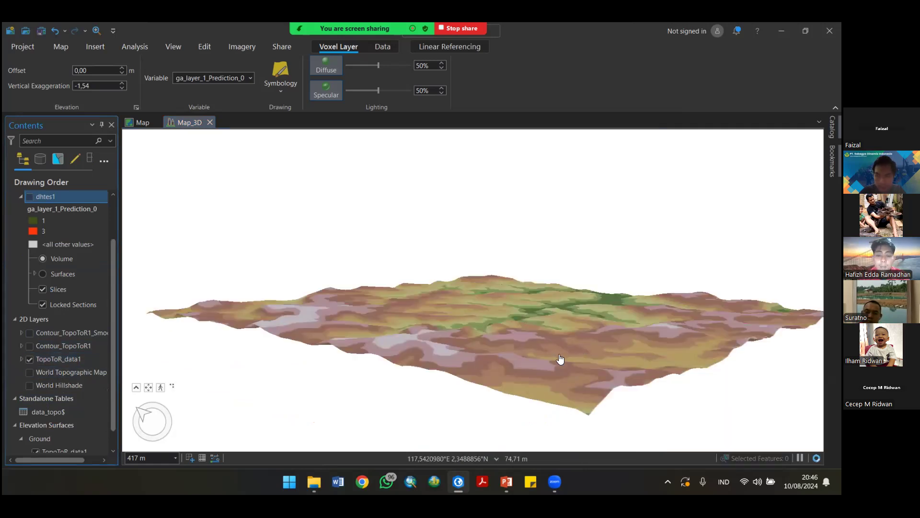
scroll(558, 359, down, 2)
mouse_move(602, 332)
mouse_down()
mouse_move(578, 366)
mouse_move(577, 400)
mouse_up()
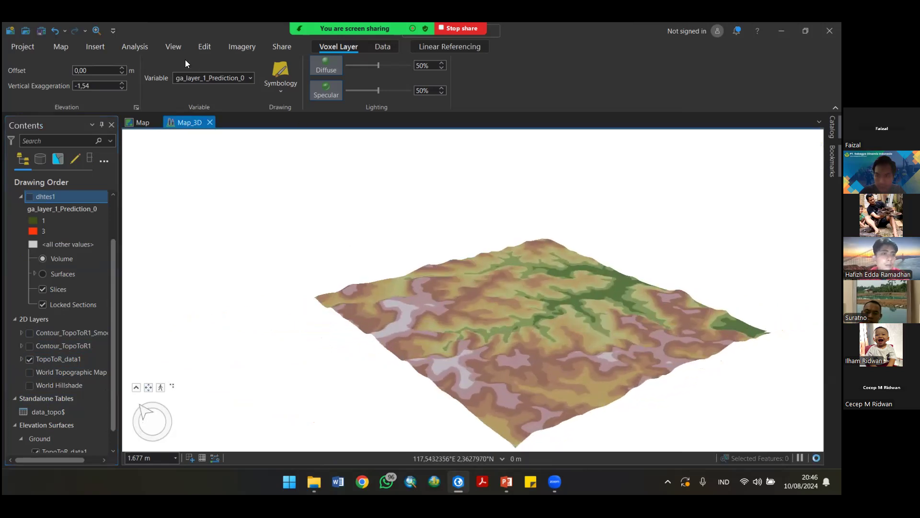
Step: Set the TopoToR_data1 raster layer's brightness to 1
click(56, 359)
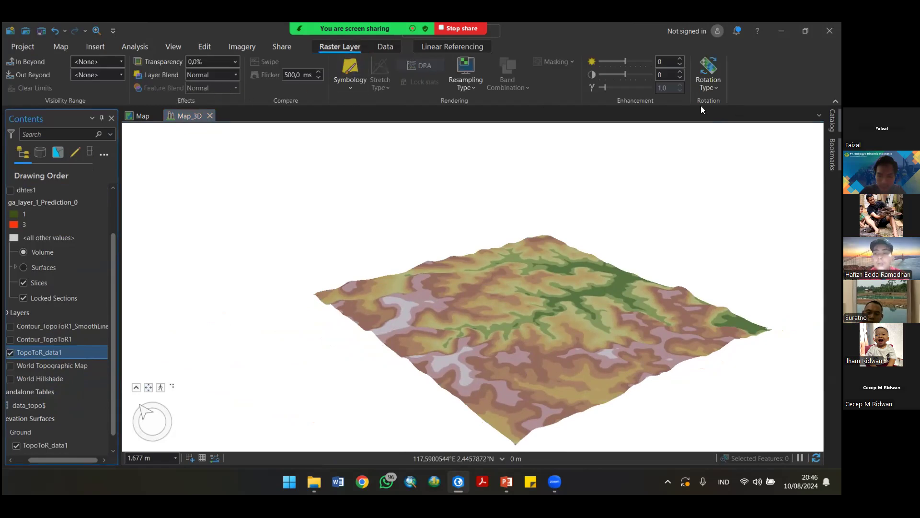
click(679, 59)
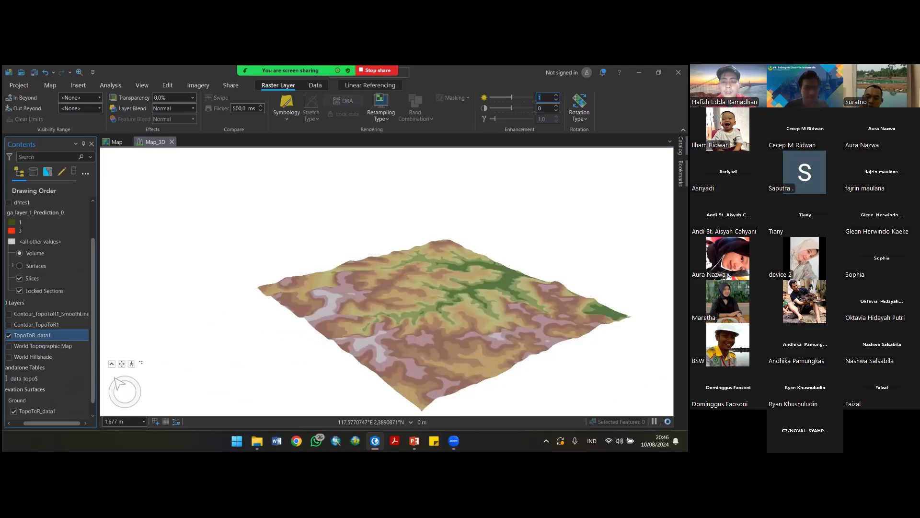
drag(473, 329, 410, 292)
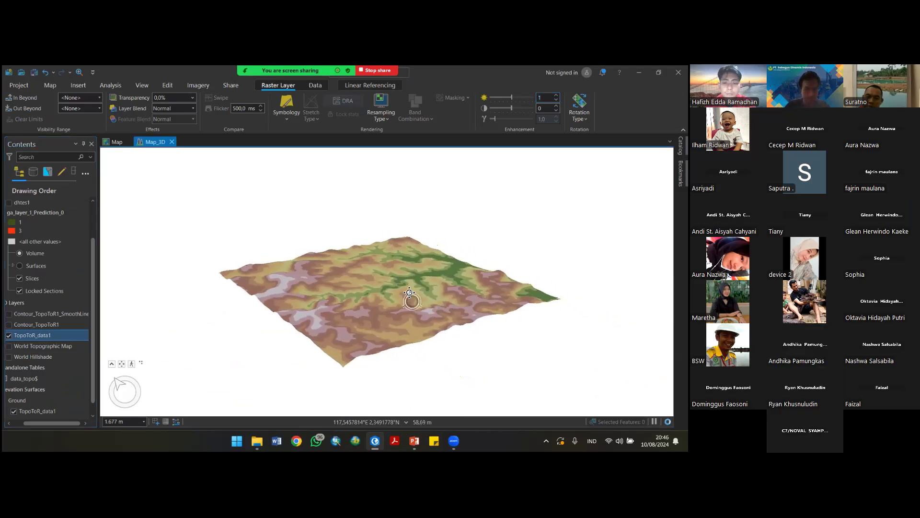
Step: Display the Contour_TopoToR1 layer on the terrain surface and examine its contour lines
click(10, 325)
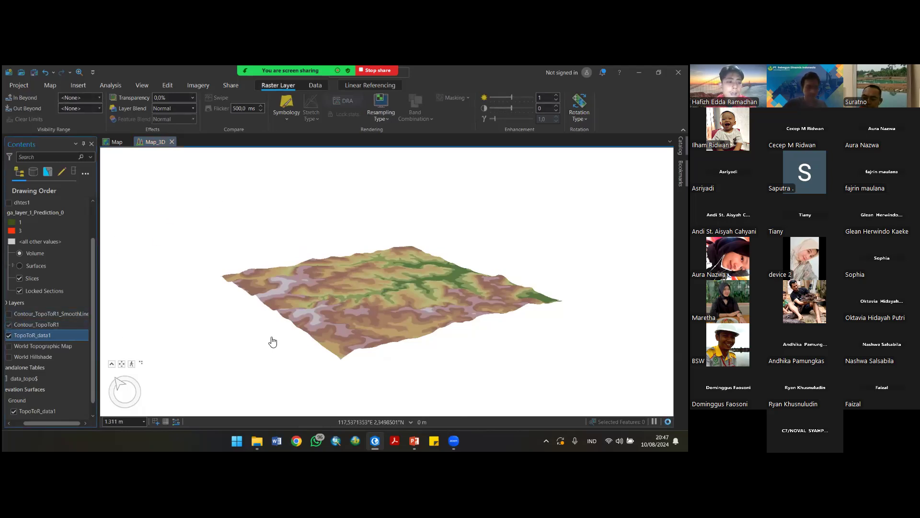
drag(369, 303, 373, 330)
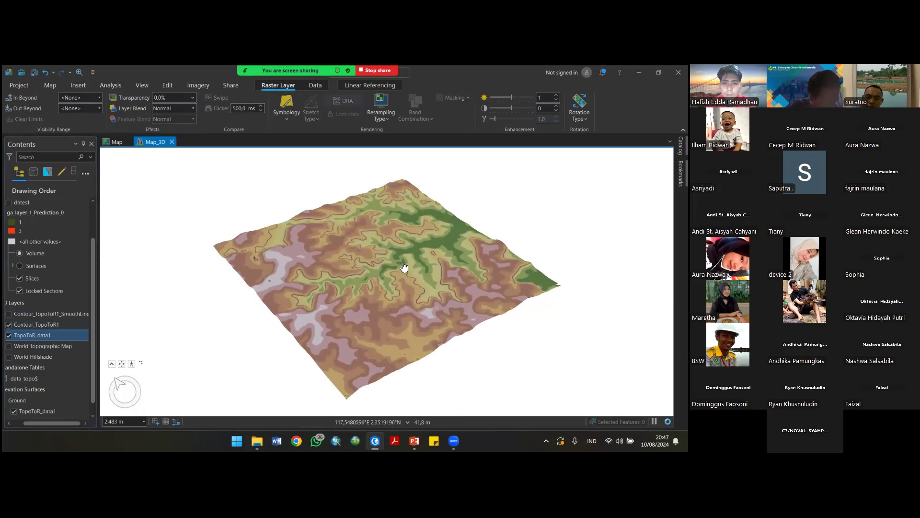
scroll(405, 267, up, 3)
Step: Turn off Contour_TopoToR1 and turn on the smoothed contour layer Contour_TopoToR1_SmoothLine in its place
click(9, 324)
click(8, 313)
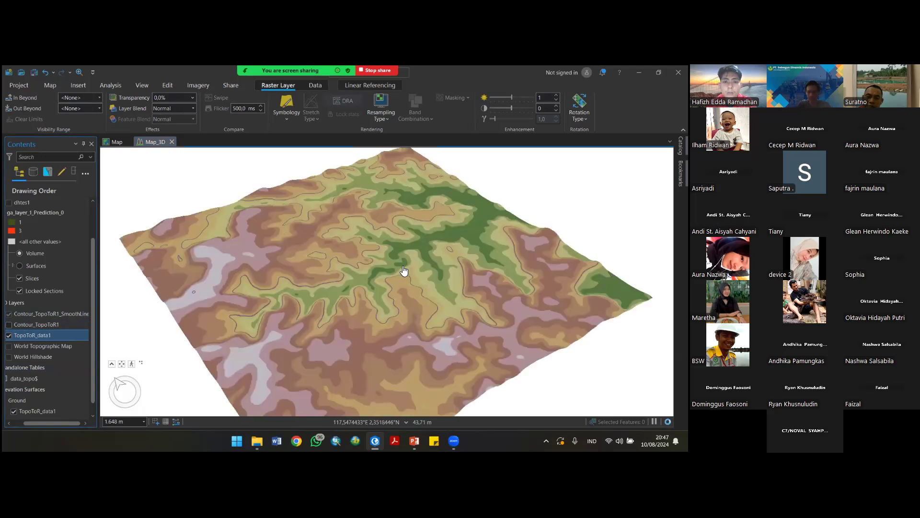
scroll(507, 244, down, 3)
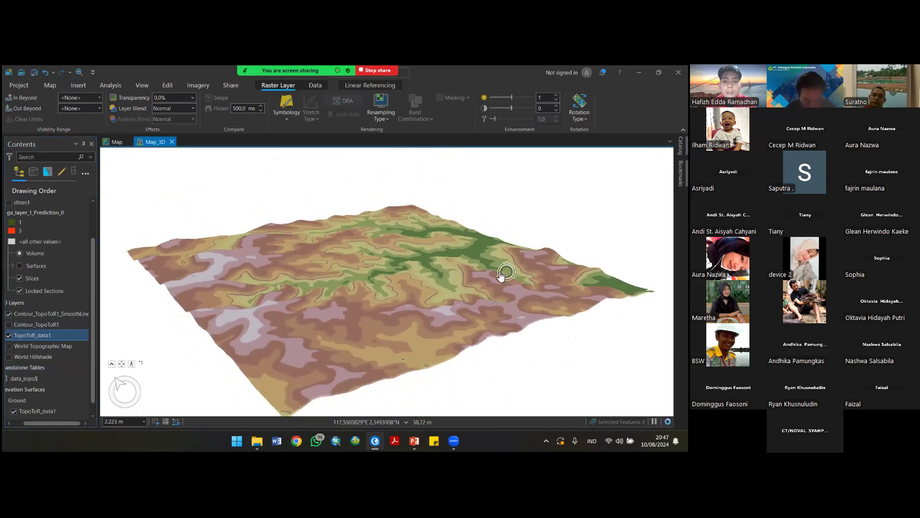
Step: Examine the smoothed contour lines on the TopoToR_data1 terrain close up and from several angles
scroll(387, 269, up, 6)
drag(388, 268, 425, 275)
drag(537, 243, 415, 263)
scroll(327, 260, down, 5)
drag(324, 255, 435, 253)
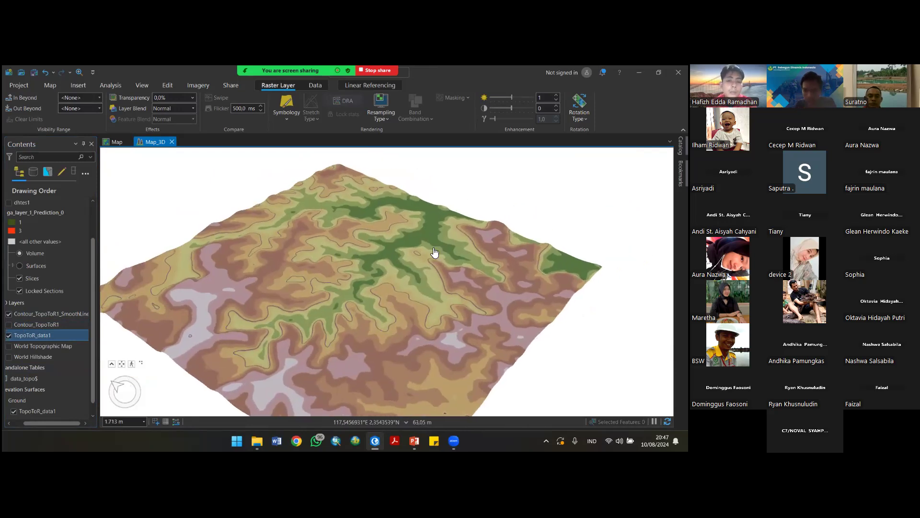
scroll(406, 250, up, 5)
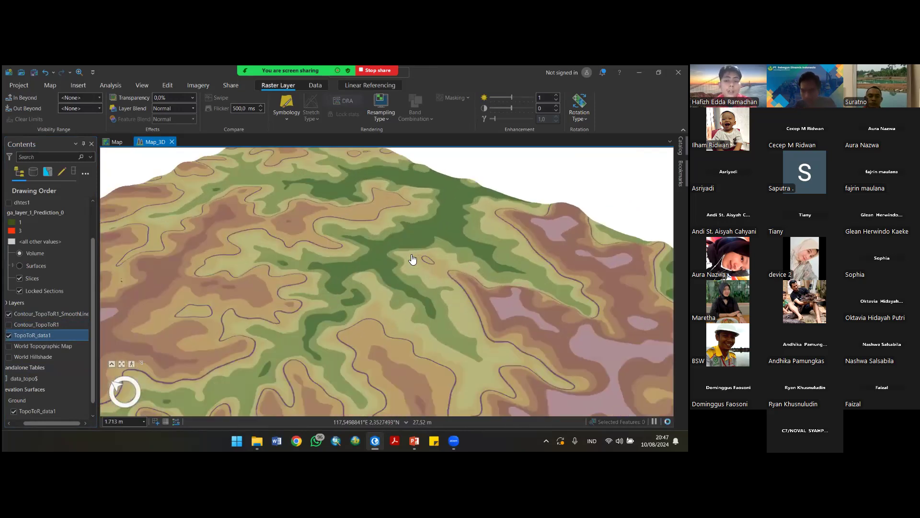
drag(382, 249, 360, 192)
drag(365, 246, 337, 265)
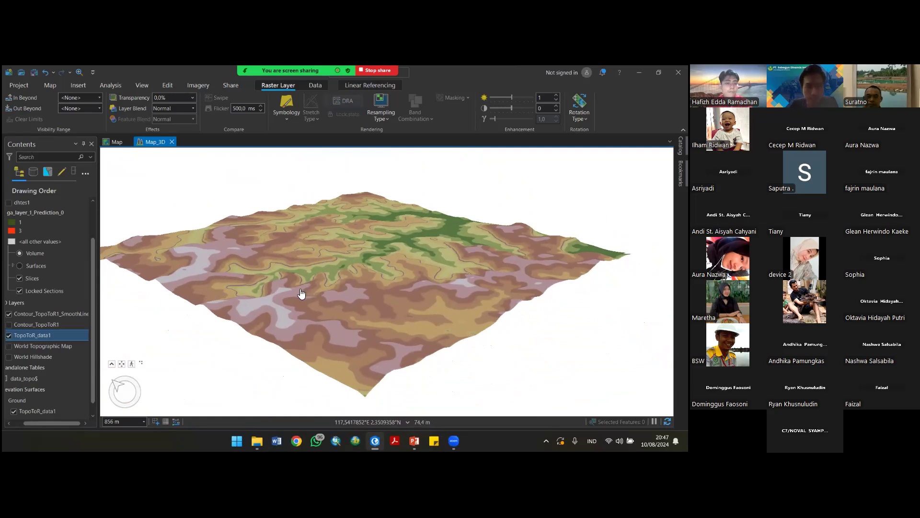
drag(299, 294, 337, 298)
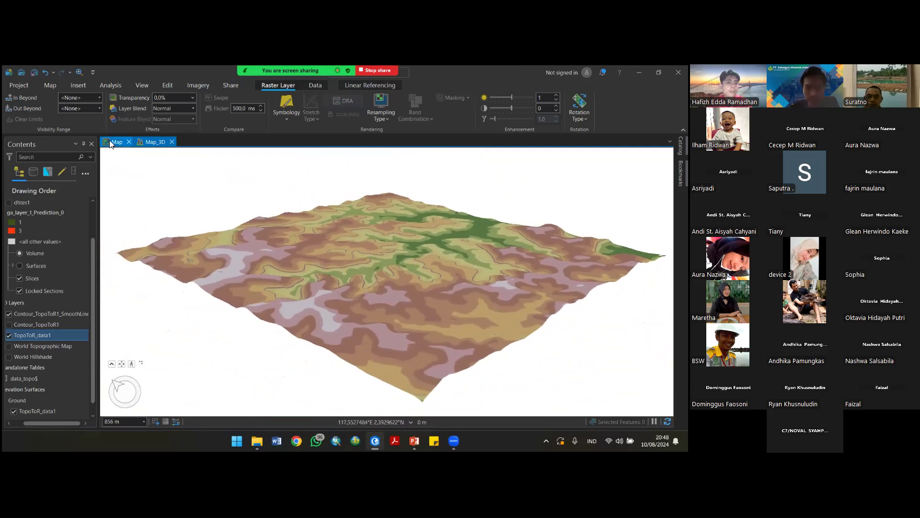
Step: View the 2D Map, return to the Map_3D scene, and look over the whole terrain surface
click(110, 144)
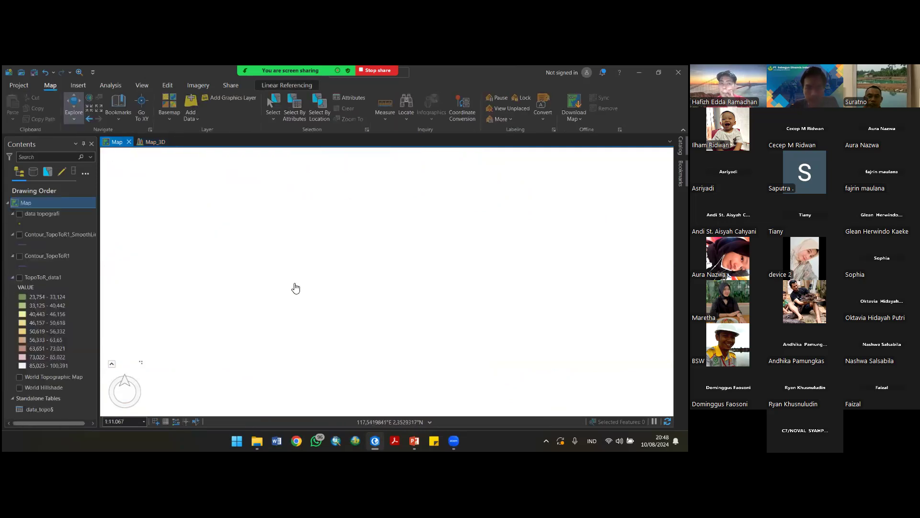
click(150, 142)
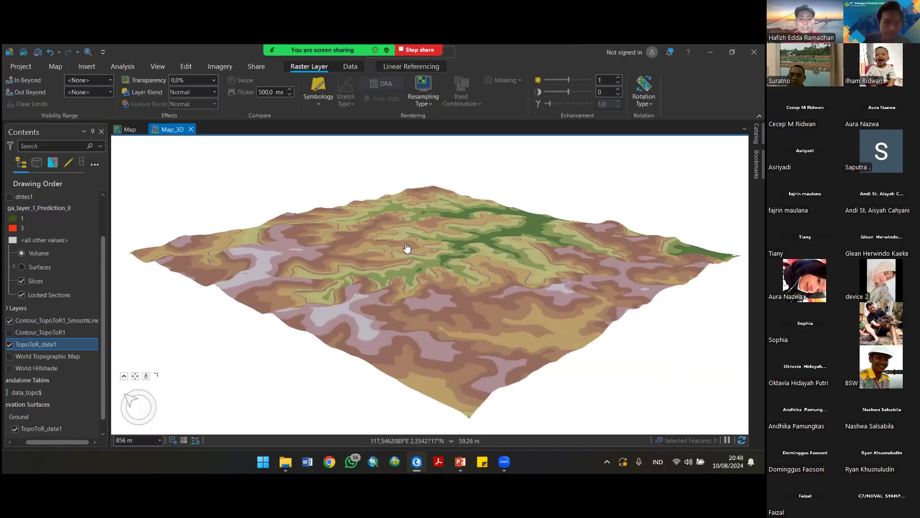
scroll(408, 245, down, 3)
drag(416, 250, 419, 279)
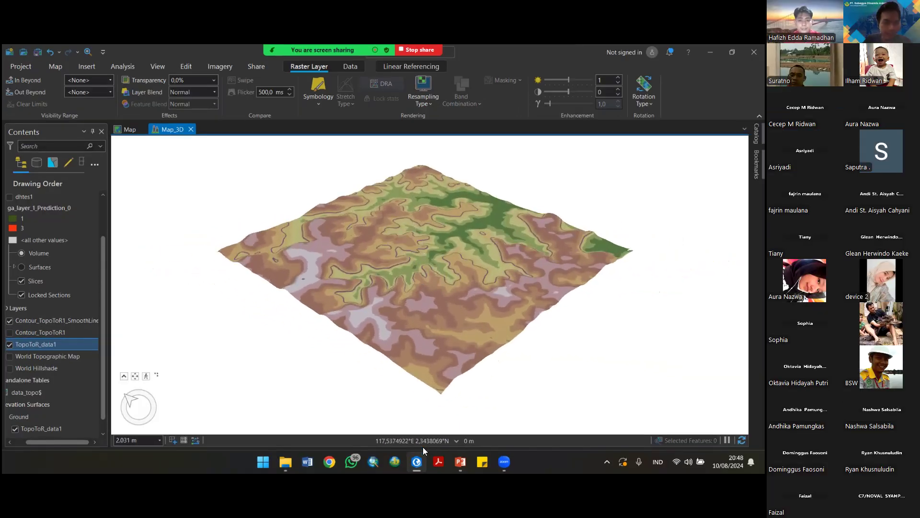
Step: Stop sharing the screen in the Zoom meeting
click(426, 50)
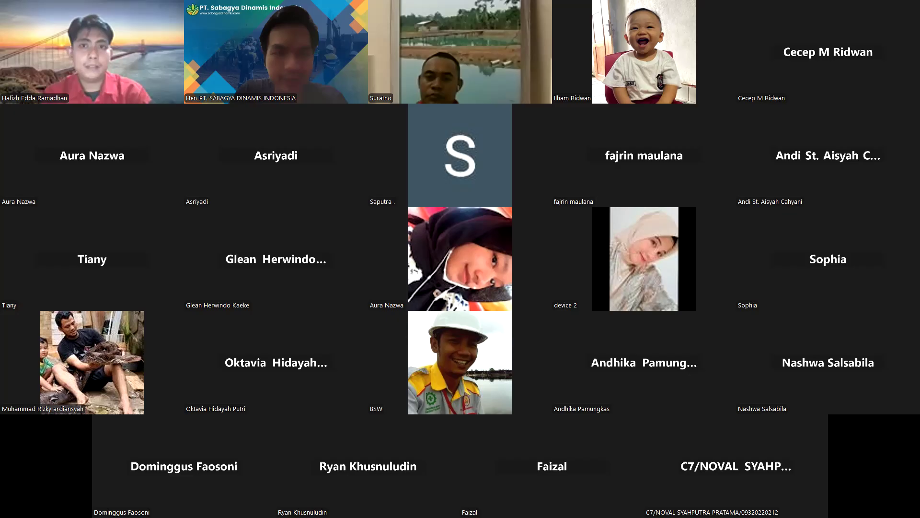